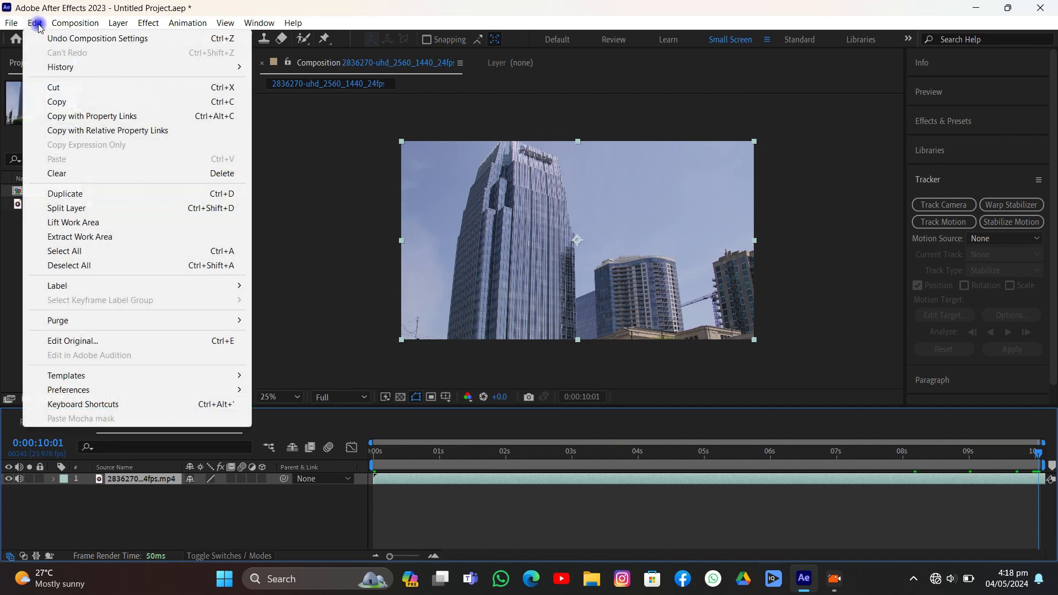
# Step: Split the footage layer at 0:00:10:01 and delete the leftover piece at its end
pyautogui.click(65, 208)
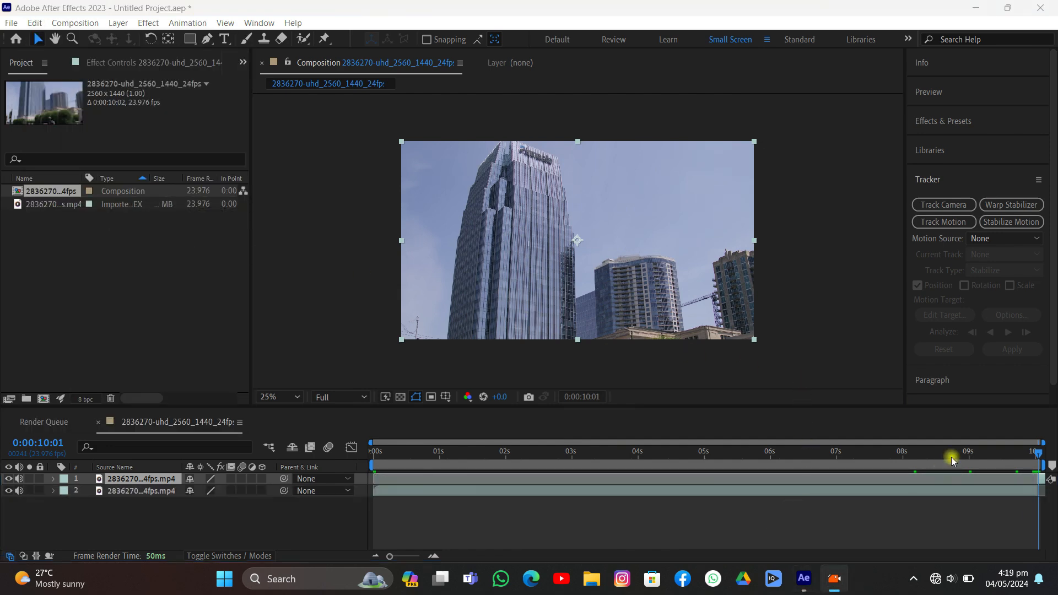
pyautogui.click(923, 4)
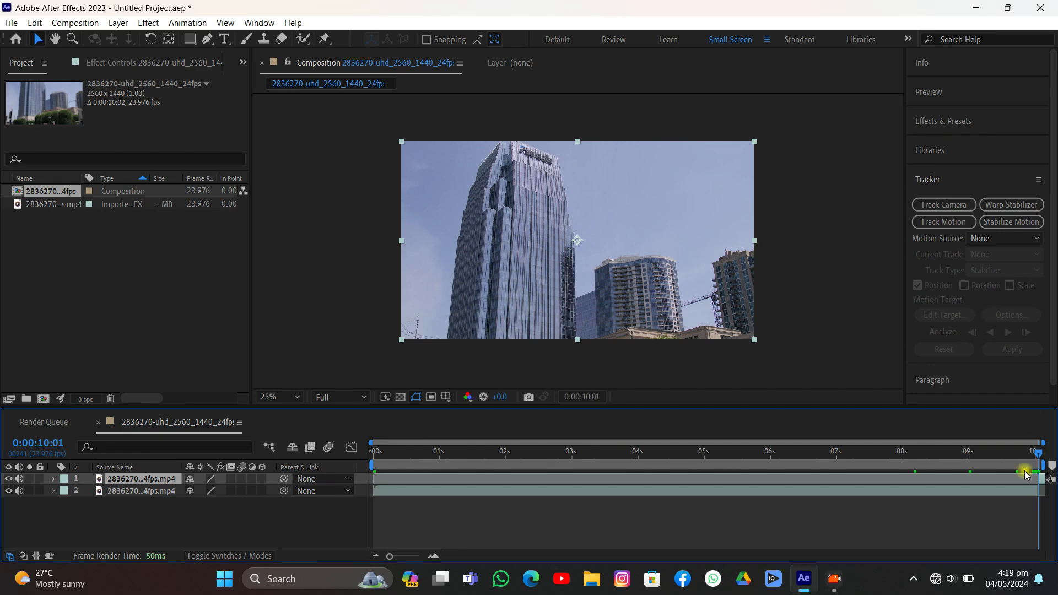
pyautogui.press('Delete')
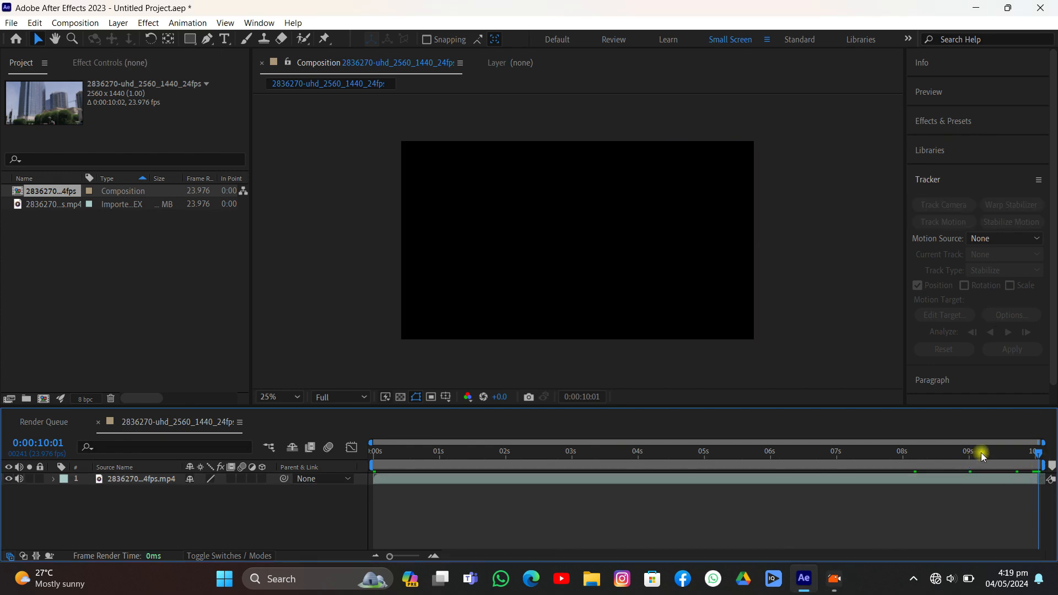
# Step: Run camera tracking on the remaining footage layer and enable Detailed Analysis in the 3D Camera Tracker's advanced options
pyautogui.moveTo(981, 451); pyautogui.dragTo(594, 444)
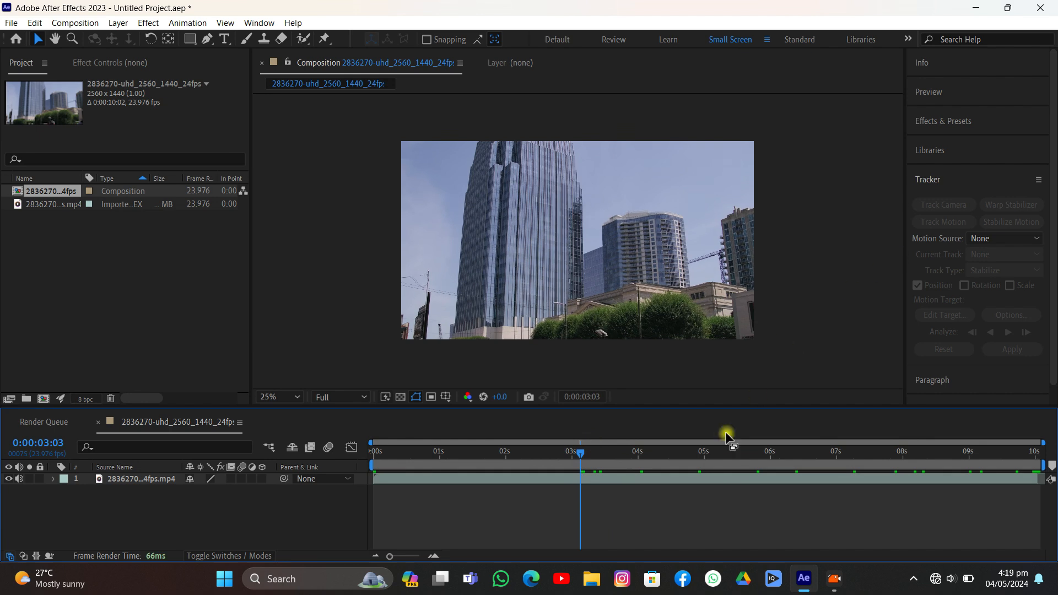
pyautogui.click(705, 477)
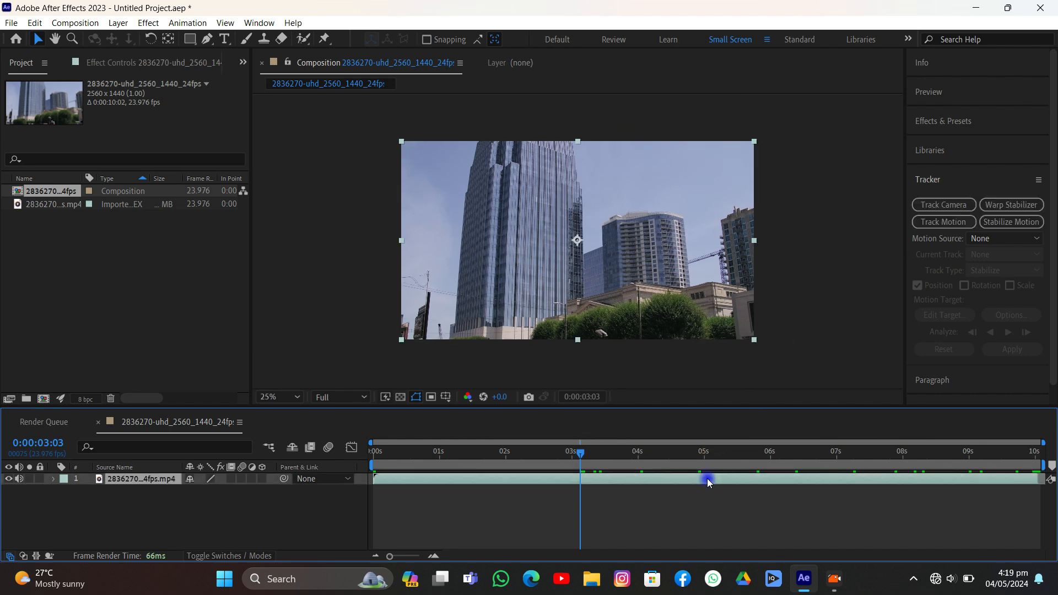
pyautogui.click(944, 208)
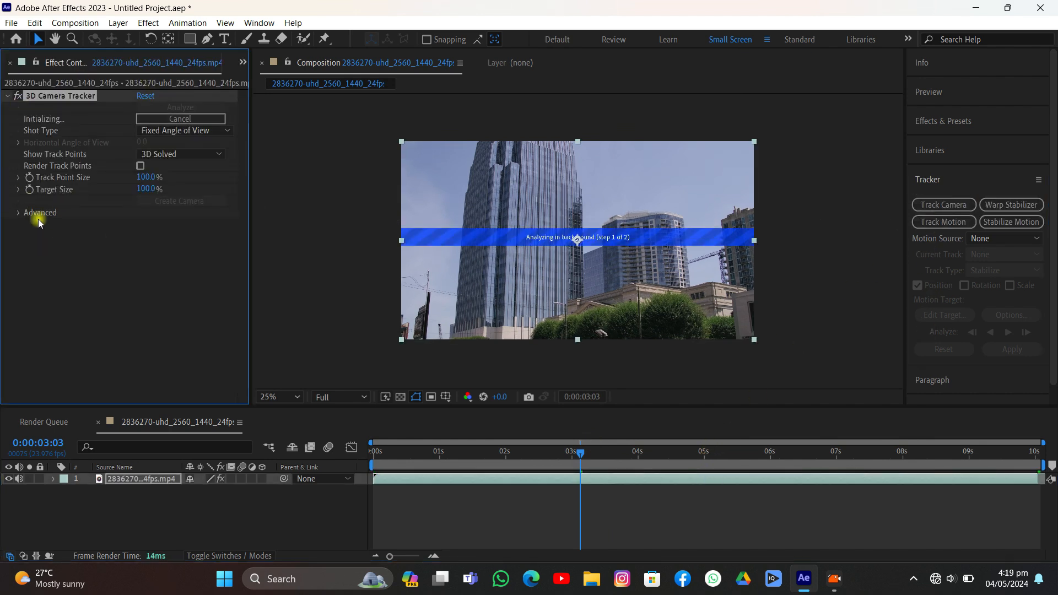
pyautogui.click(18, 213)
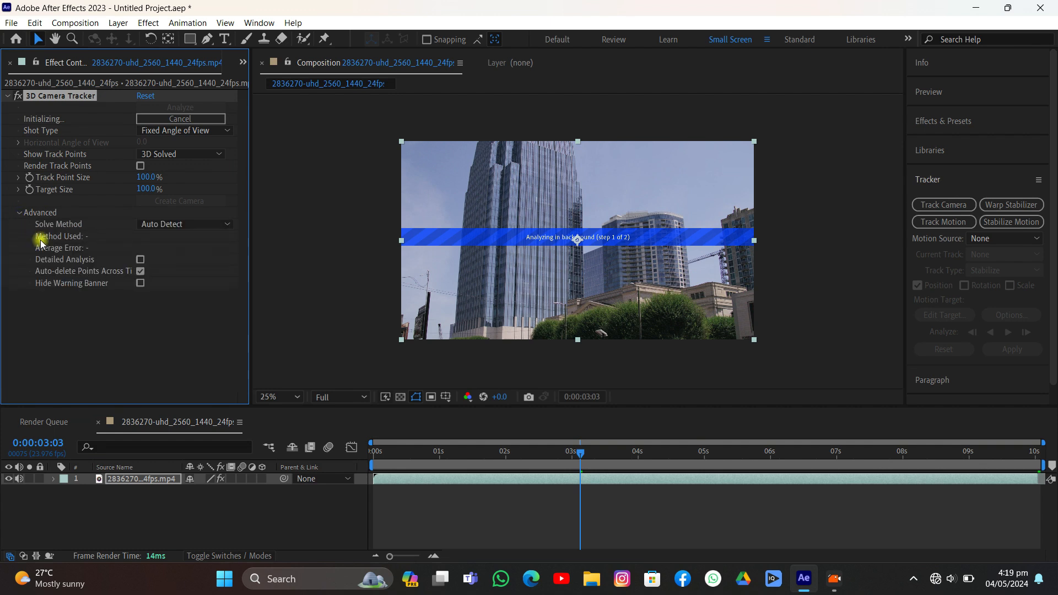
pyautogui.click(141, 259)
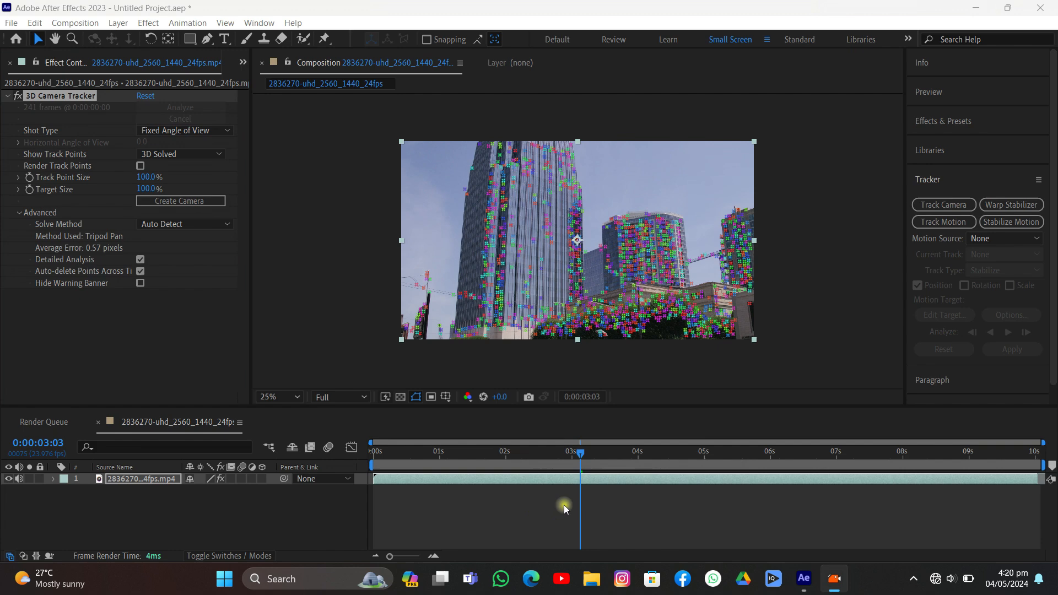
# Step: Go to 0:00:01:06 with the track points on the tall tower shown at 50% magnification
pyautogui.click(471, 268)
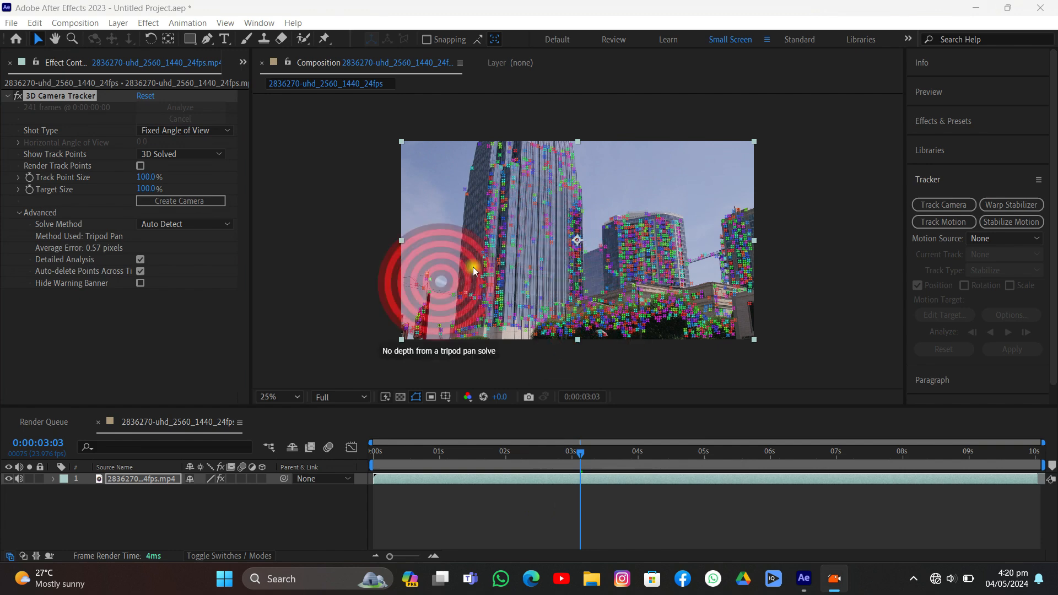
pyautogui.scroll(3, 537, 215)
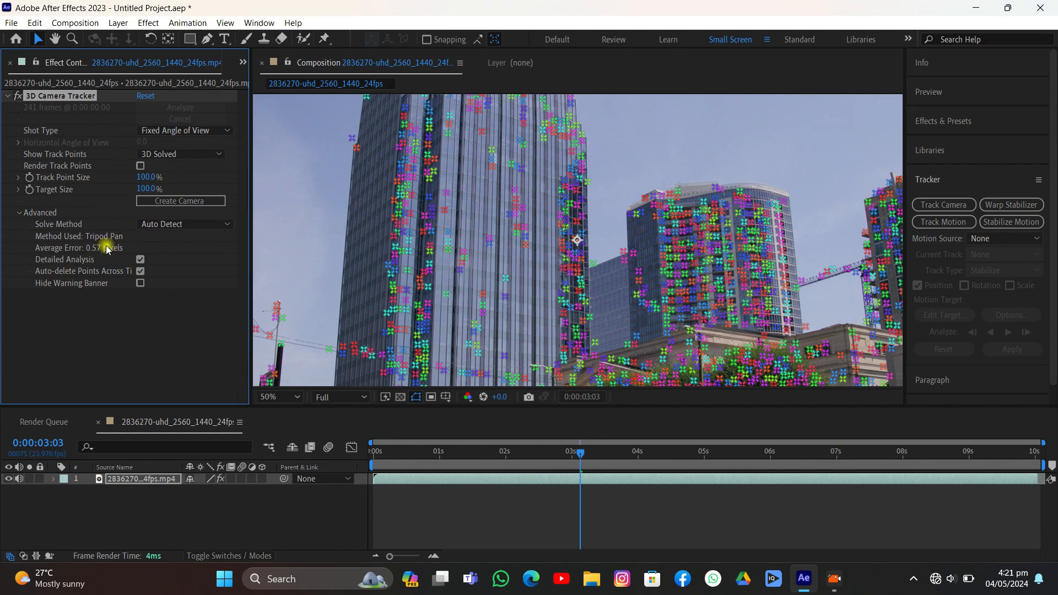
pyautogui.moveTo(491, 451)
pyautogui.mouseDown()
pyautogui.moveTo(424, 456)
pyautogui.moveTo(457, 460)
pyautogui.mouseUp()
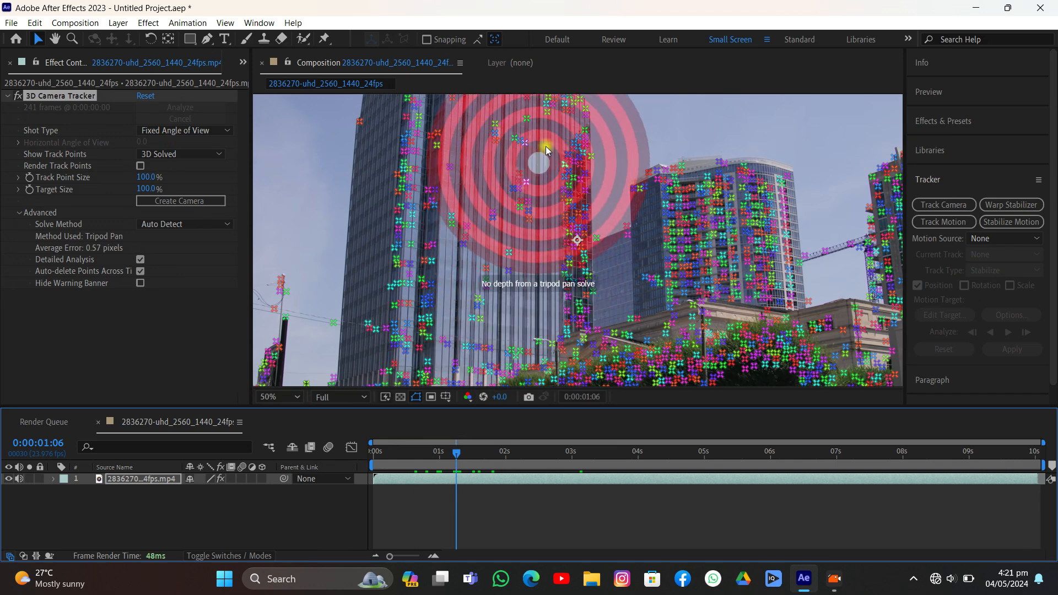
pyautogui.moveTo(549, 125)
pyautogui.mouseDown()
pyautogui.moveTo(462, 246)
pyautogui.moveTo(533, 282)
pyautogui.moveTo(585, 206)
pyautogui.moveTo(569, 122)
pyautogui.moveTo(485, 137)
pyautogui.mouseUp()
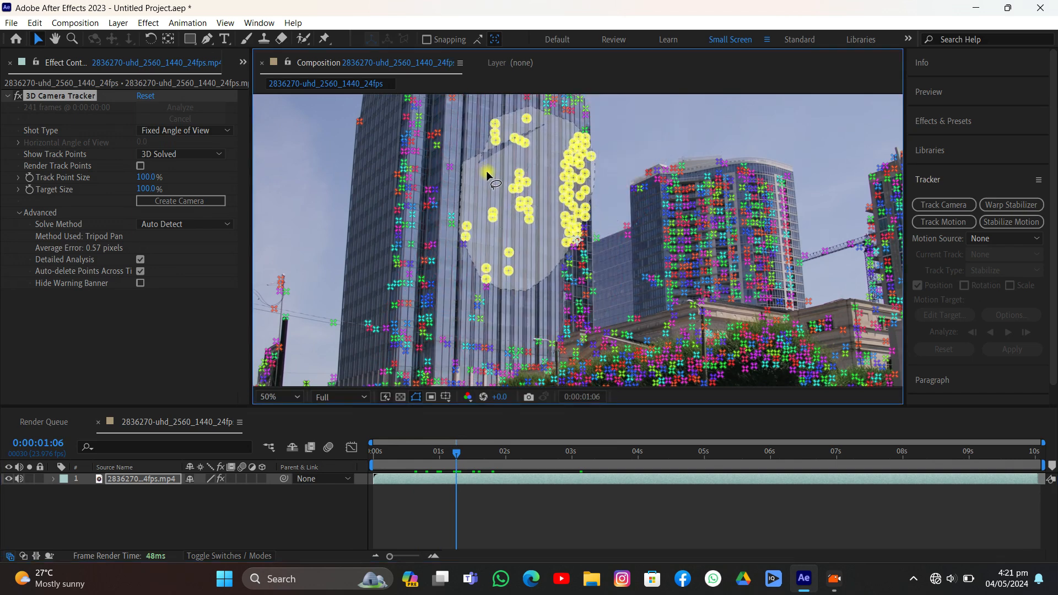
pyautogui.rightClick(506, 139)
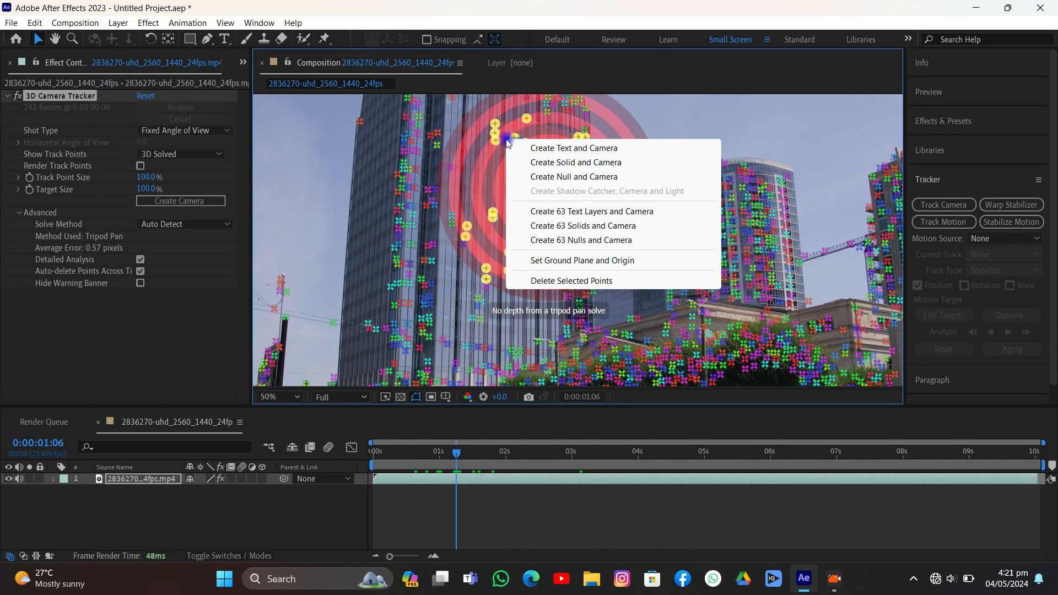
pyautogui.click(467, 158)
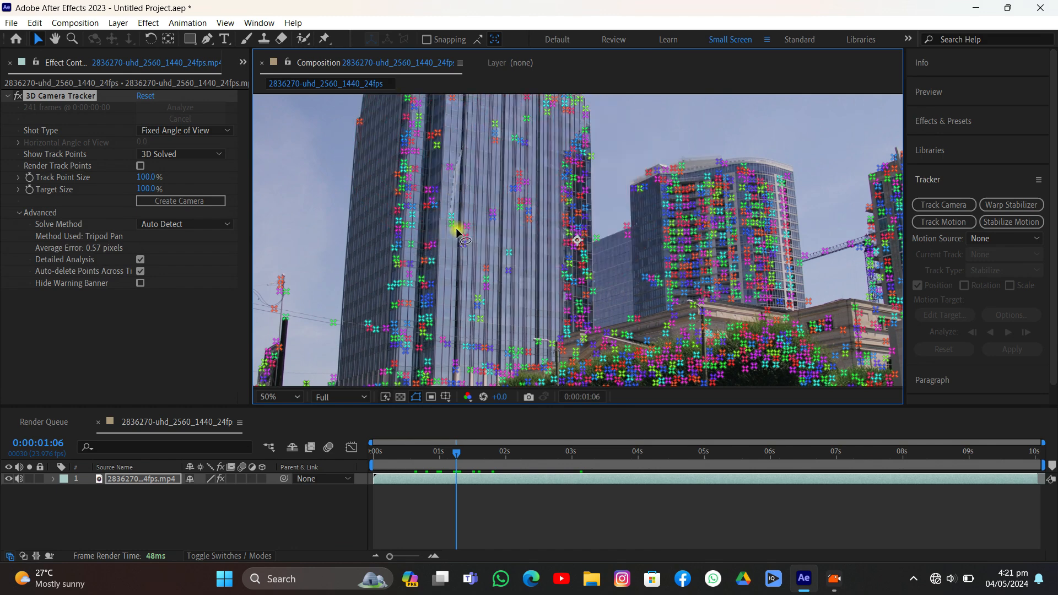
# Step: Select the track points on the tall tower's face and create a solid and camera from them
pyautogui.moveTo(456, 233)
pyautogui.mouseDown()
pyautogui.moveTo(505, 259)
pyautogui.moveTo(569, 212)
pyautogui.moveTo(540, 135)
pyautogui.moveTo(477, 130)
pyautogui.moveTo(485, 137)
pyautogui.mouseUp()
pyautogui.rightClick(491, 143)
pyautogui.click(529, 166)
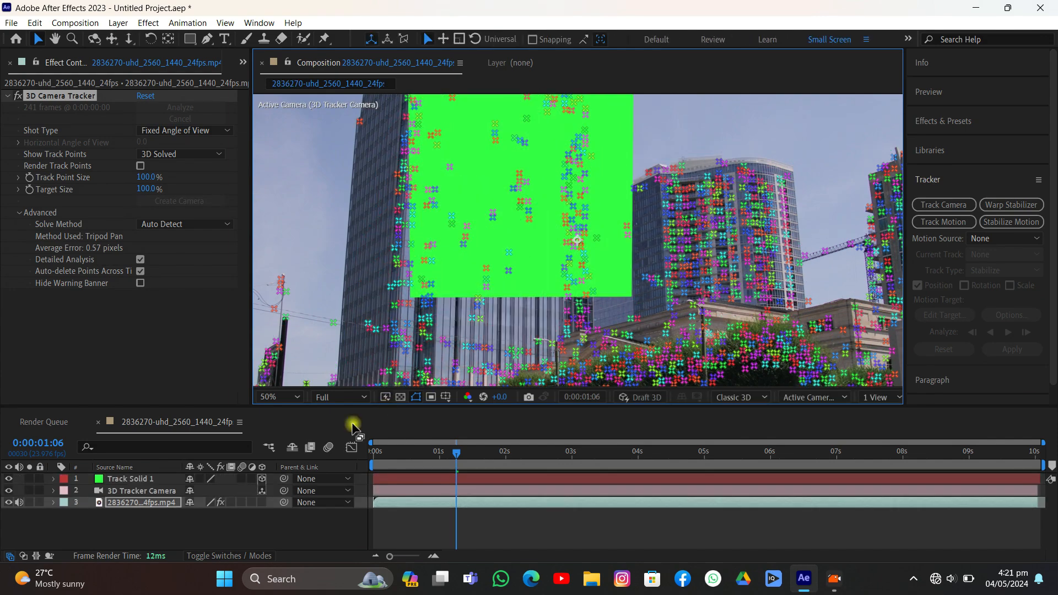
# Step: Play the composition from the first frame and check how the green solid sticks to the tower
pyautogui.moveTo(455, 451); pyautogui.dragTo(358, 442)
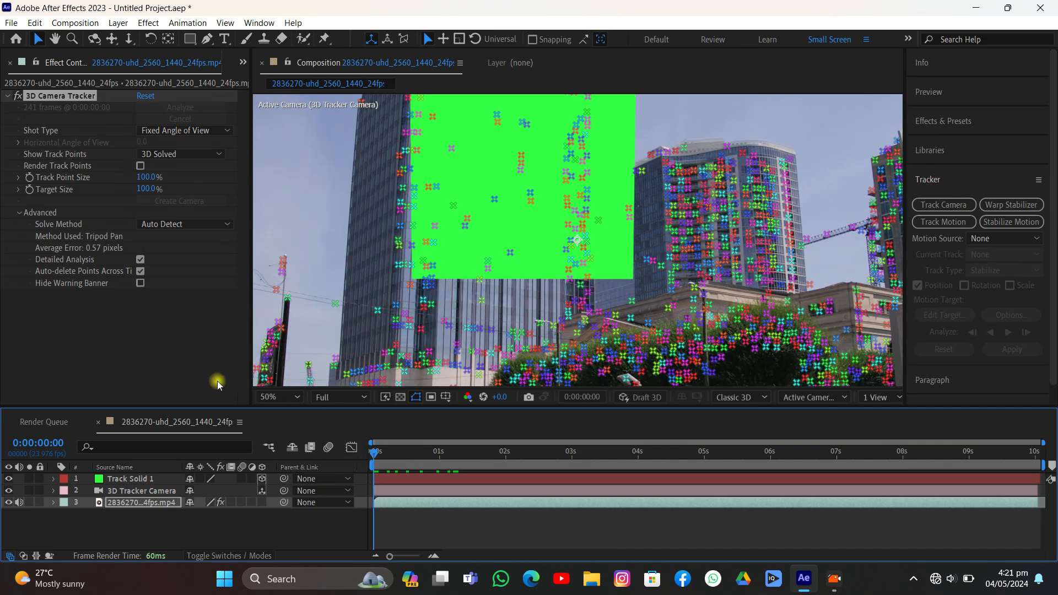
pyautogui.click(173, 363)
pyautogui.scroll(-2, 418, 306)
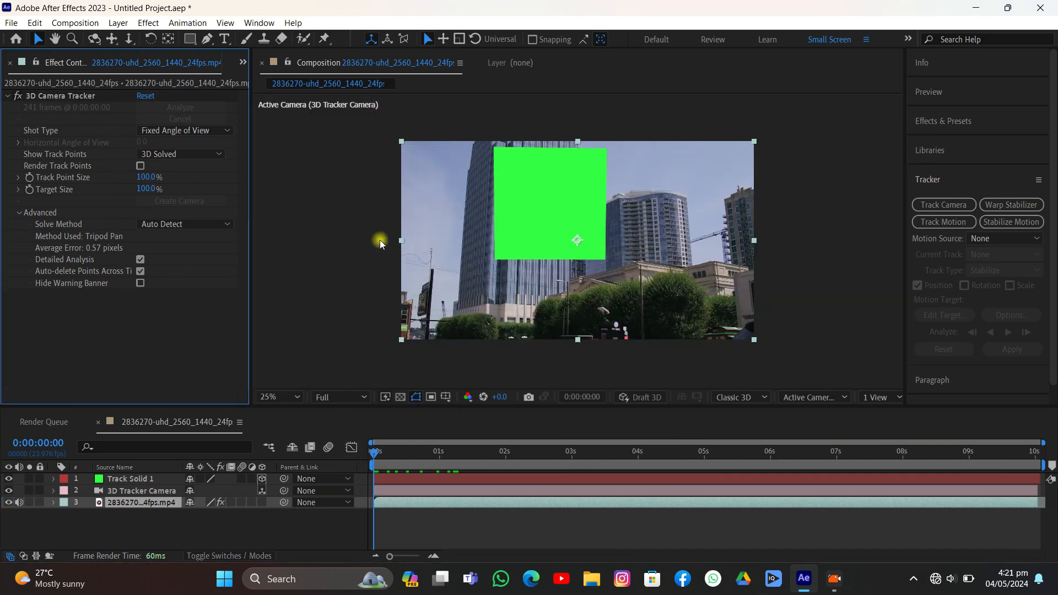
pyautogui.press('space')
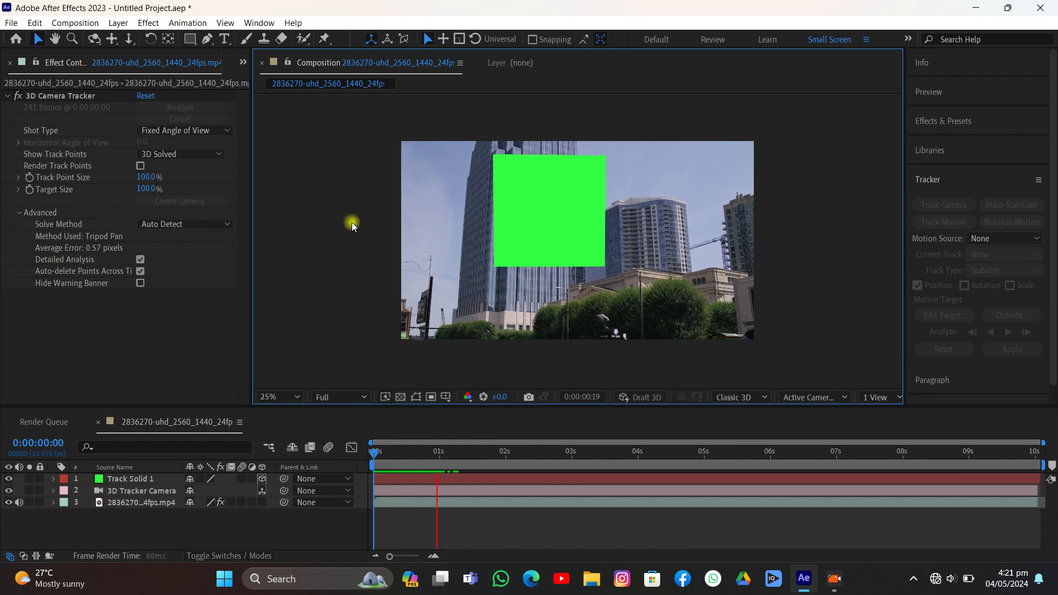
pyautogui.scroll(4, 458, 185)
pyautogui.scroll(2, 458, 185)
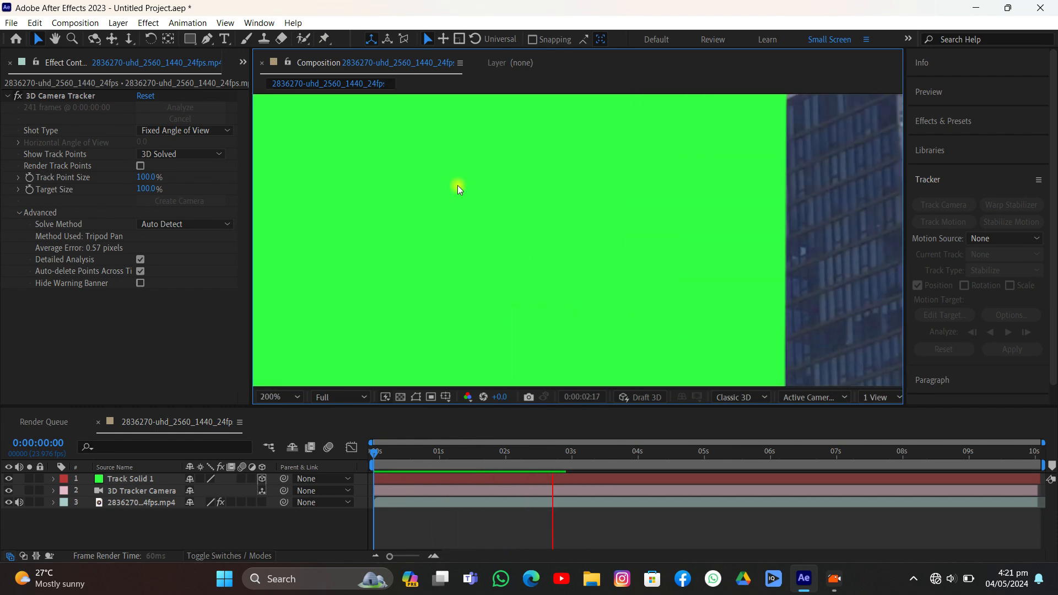
pyautogui.scroll(-2, 457, 185)
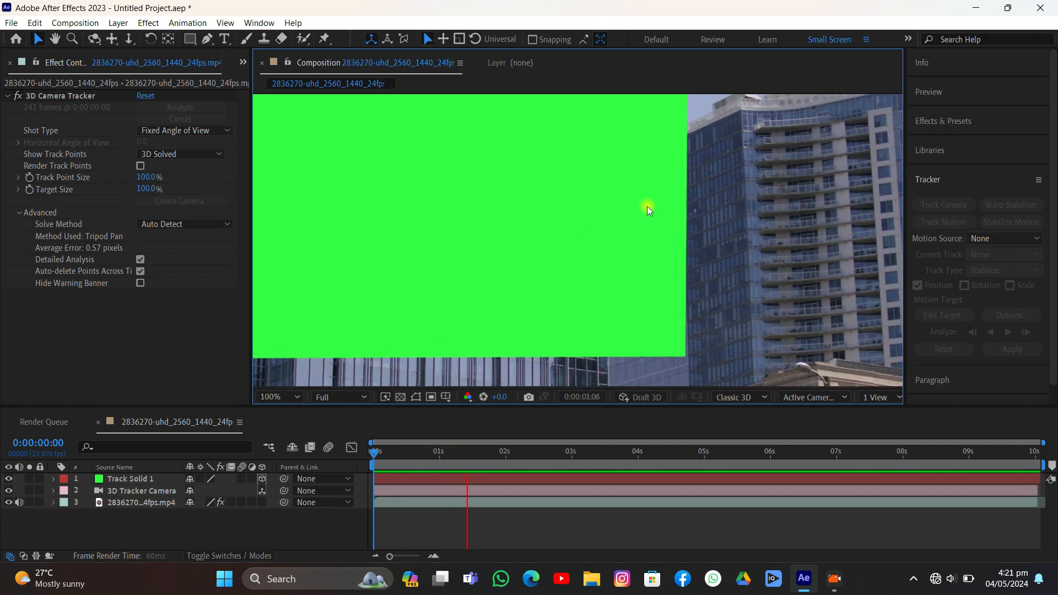
pyautogui.scroll(-2, 647, 208)
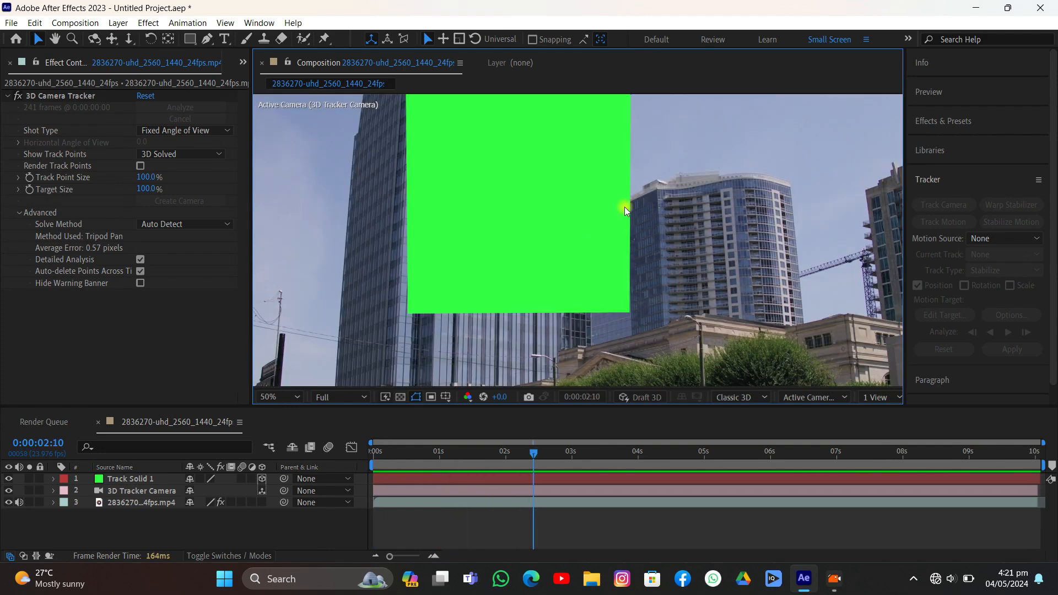
# Step: Select the solid, camera and footage layers and run the Export Composition Data to JSON (1).jsx script on them
pyautogui.click(465, 510)
pyautogui.click(457, 501)
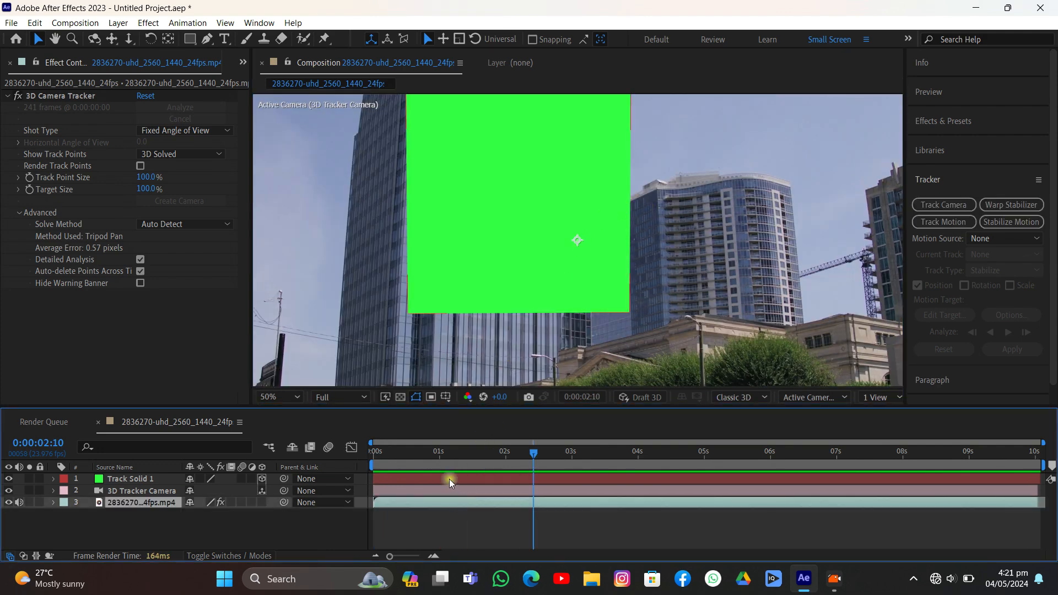
pyautogui.click(448, 479)
pyautogui.click(11, 23)
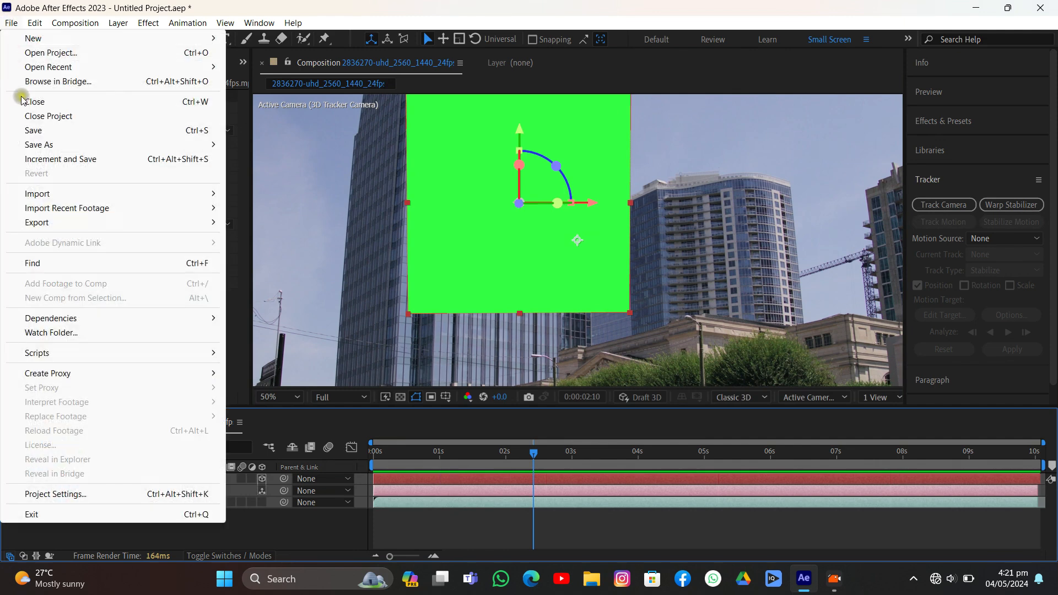
pyautogui.moveTo(55, 352)
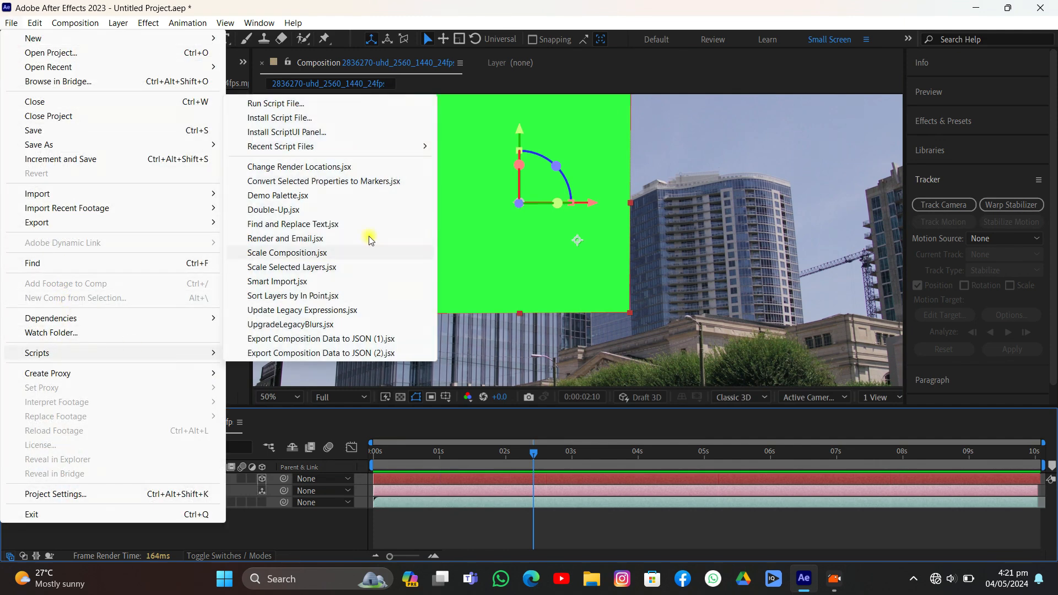
pyautogui.click(300, 338)
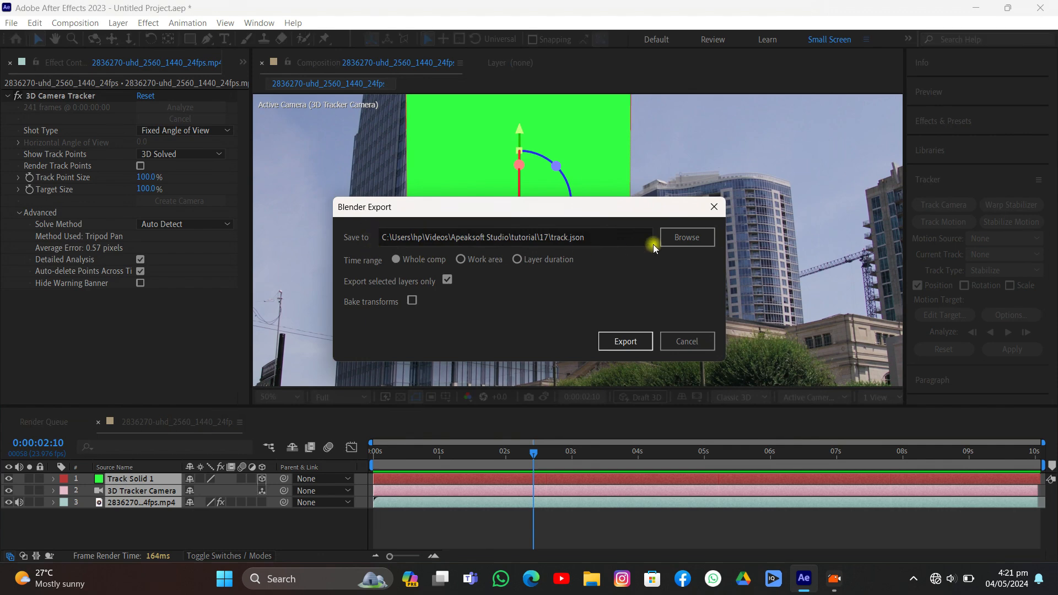
# Step: Export the selected layers' data as a JSON file named Motion track in the tutorial\17 folder
pyautogui.click(701, 230)
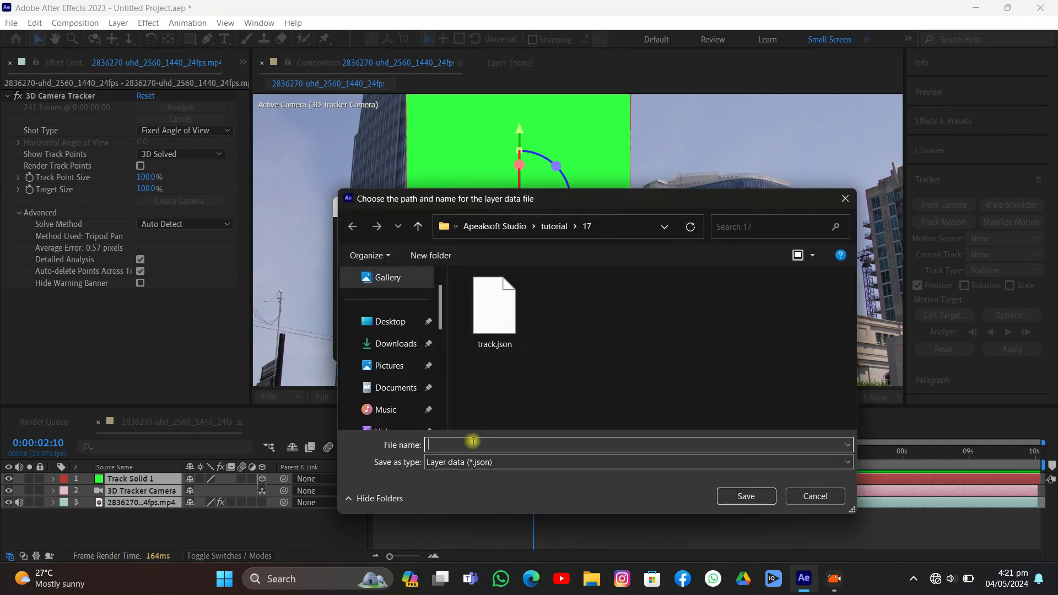
pyautogui.write('Motion ')
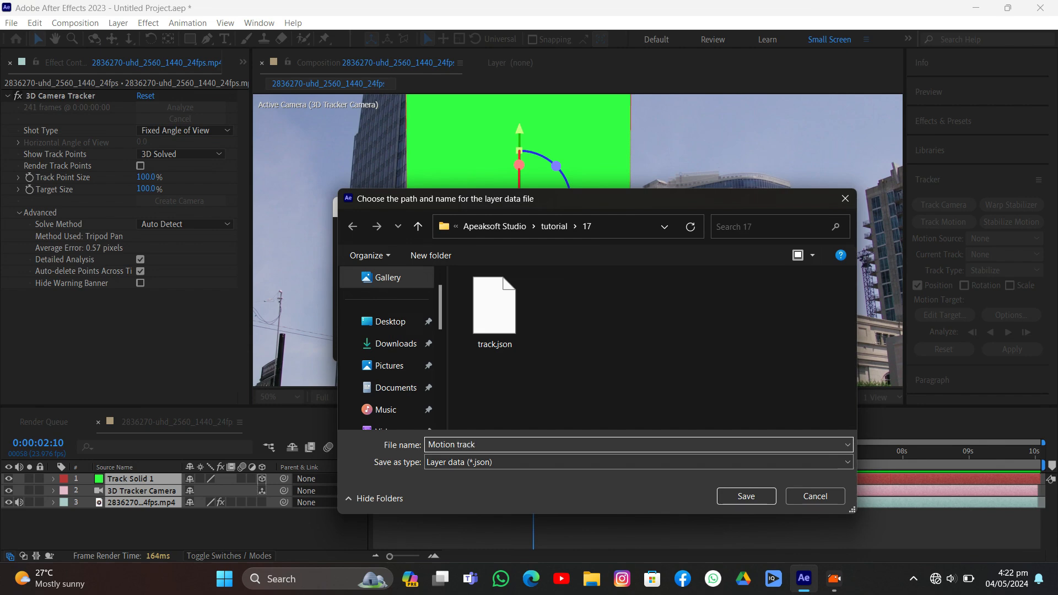
pyautogui.write('track')
pyautogui.press('Return')
pyautogui.click(633, 339)
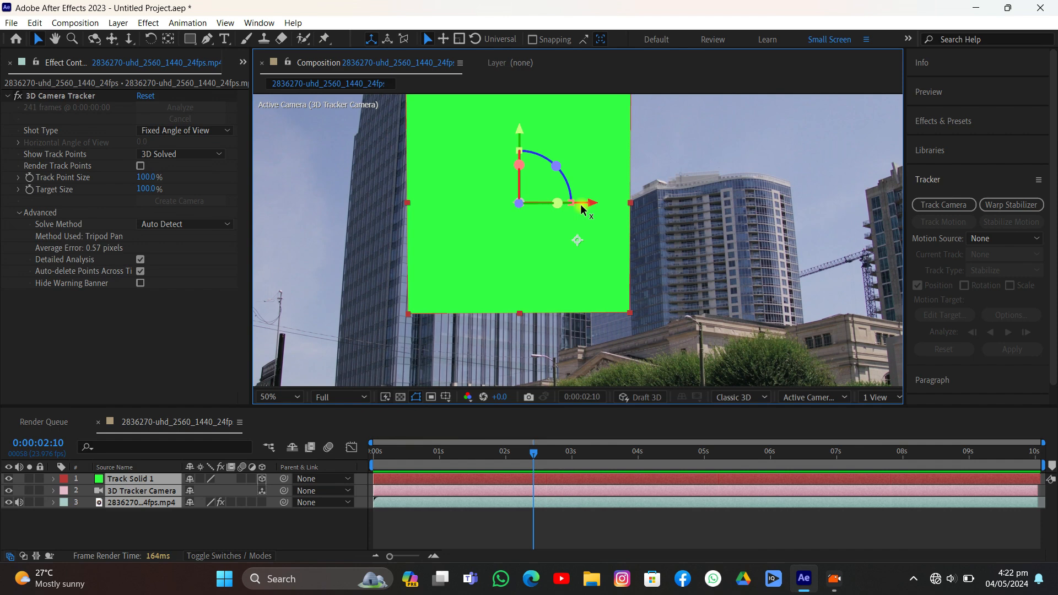
# Step: Switch to Blender 4.0 and start from its default scene
pyautogui.click(970, 8)
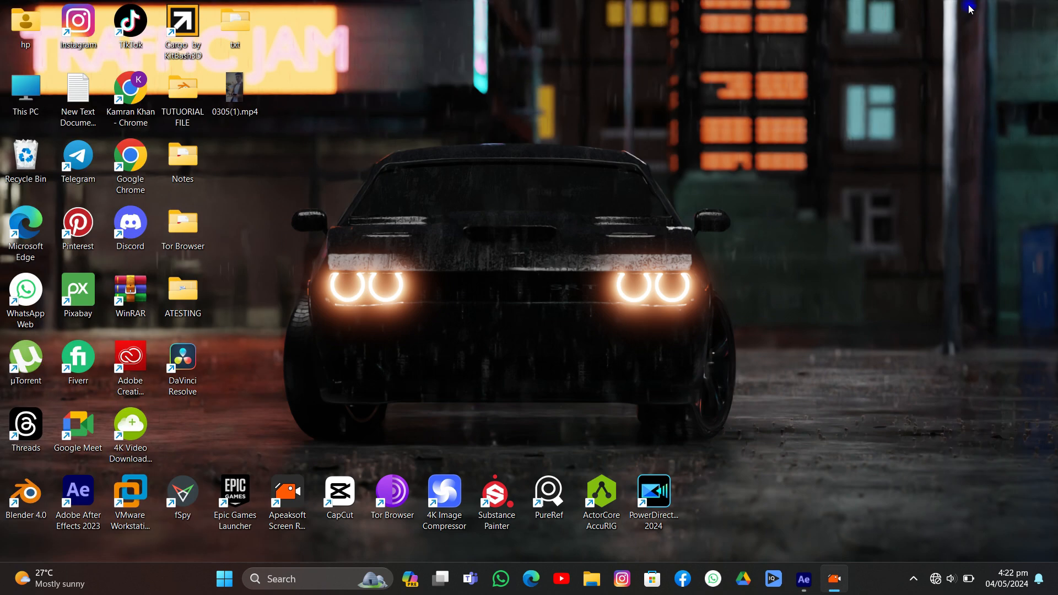
pyautogui.doubleClick(22, 490)
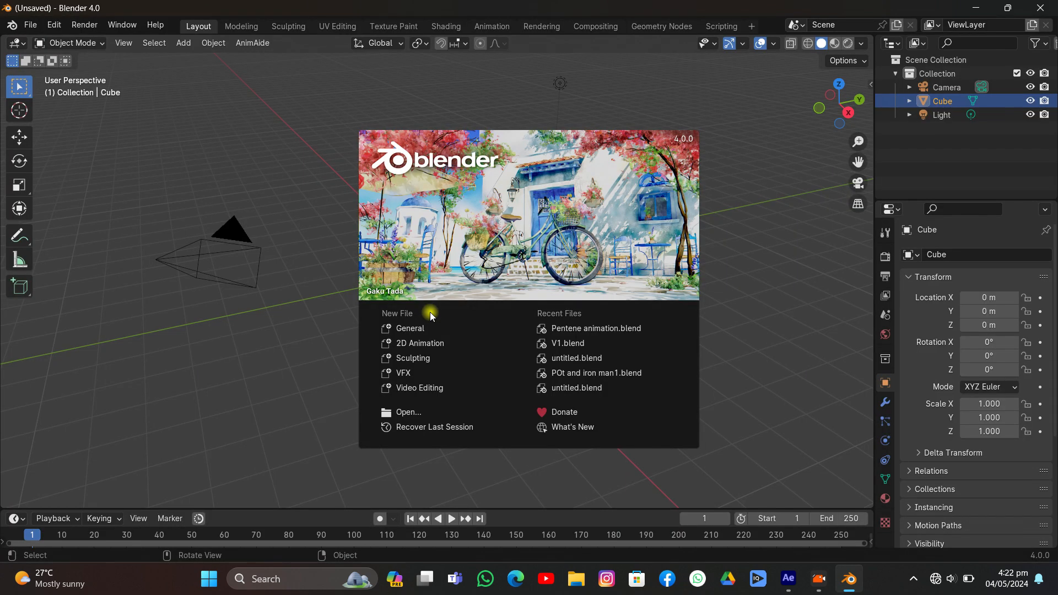
pyautogui.click(312, 262)
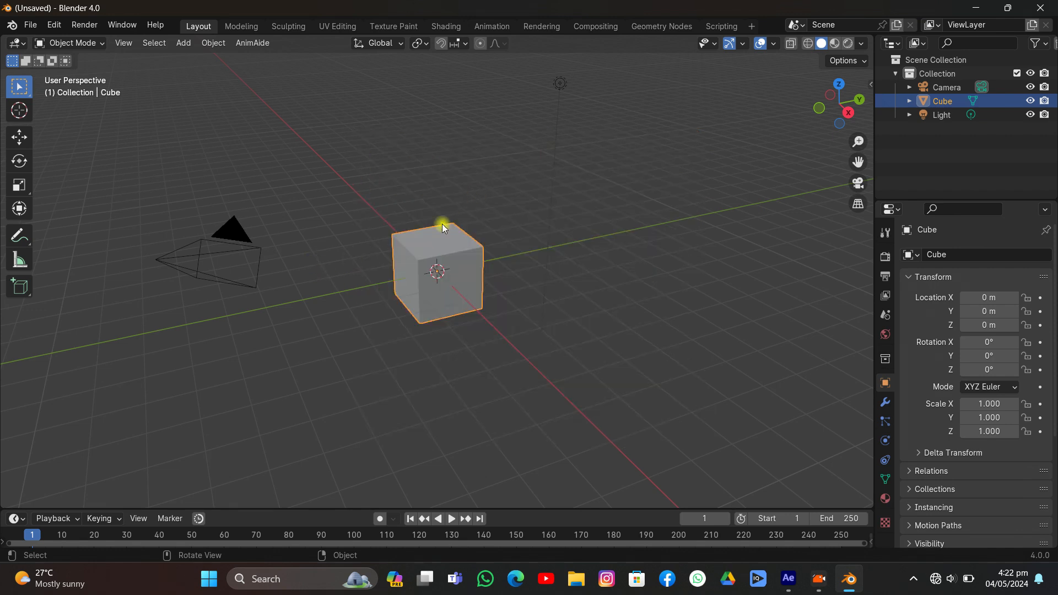
# Step: Delete the default camera, cube and light so that the scene is empty
pyautogui.moveTo(442, 224); pyautogui.dragTo(495, 190, button='middle')
pyautogui.press('a')
pyautogui.press('x')
pyautogui.click(462, 233)
# Step: Import the Motion track After Effects composition JSON from the Videos\Apeaksoft Studio\tutorial\17 folder
pyautogui.click(29, 25)
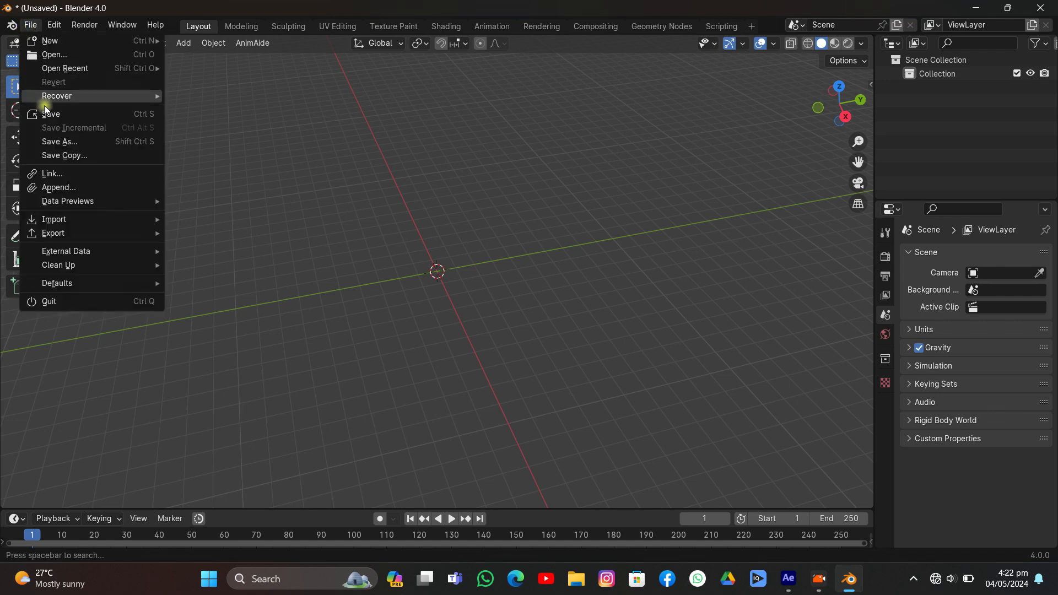
pyautogui.moveTo(60, 219)
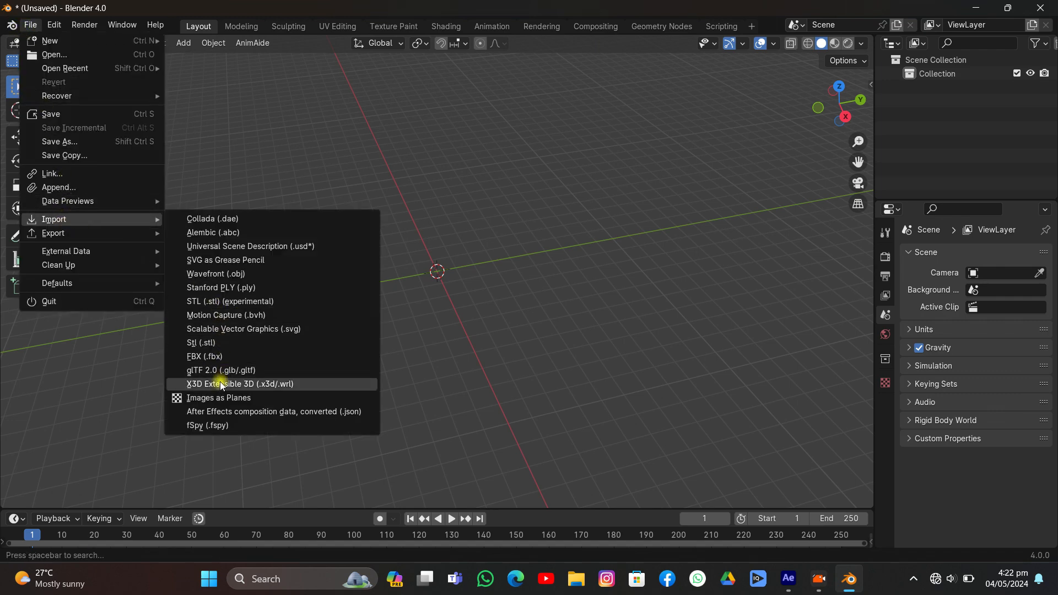
pyautogui.click(227, 412)
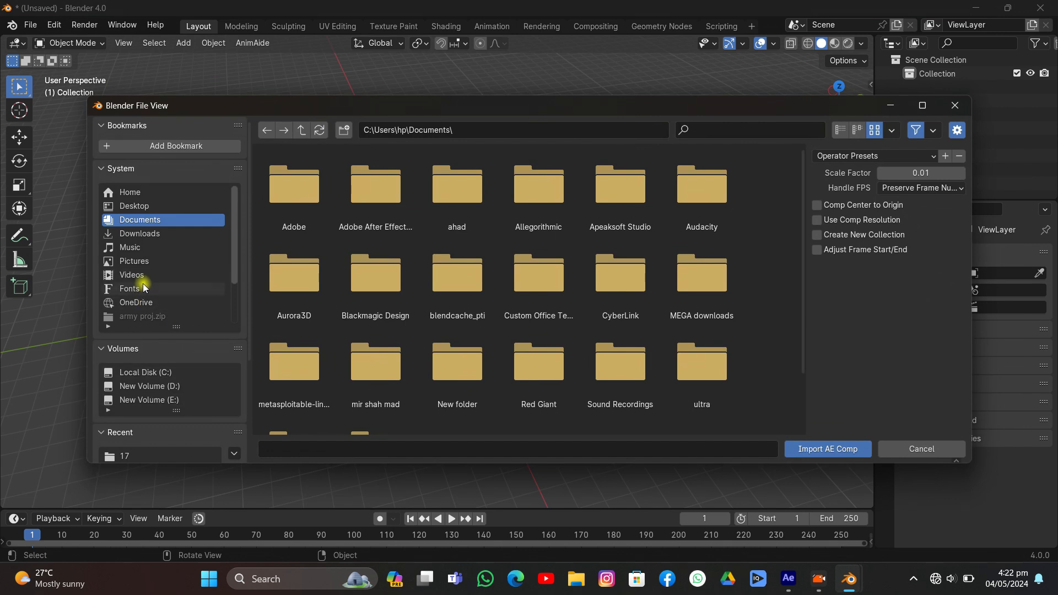
pyautogui.click(143, 279)
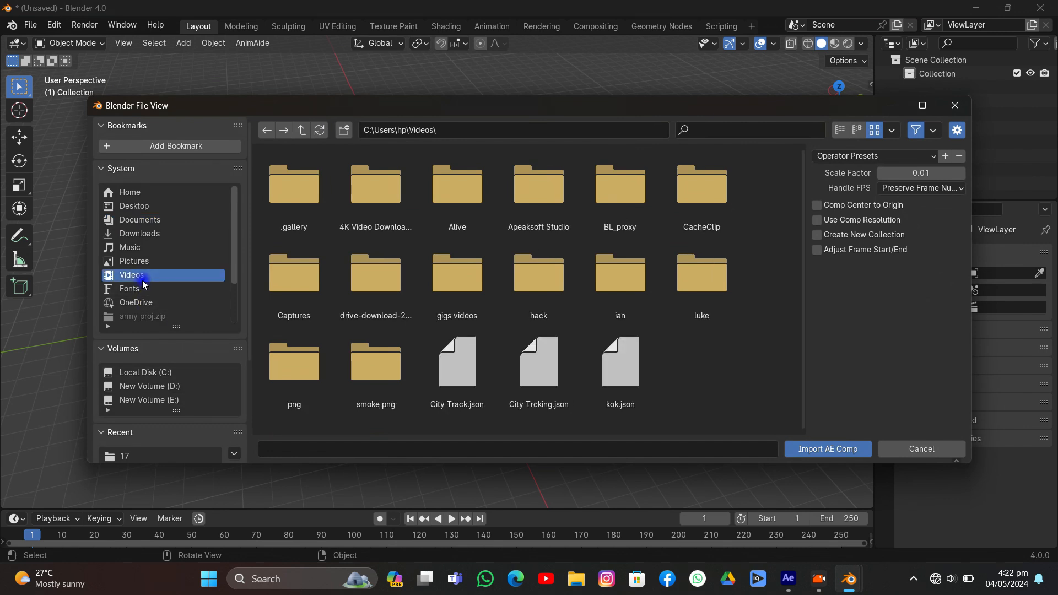
pyautogui.click(539, 207)
pyautogui.click(539, 214)
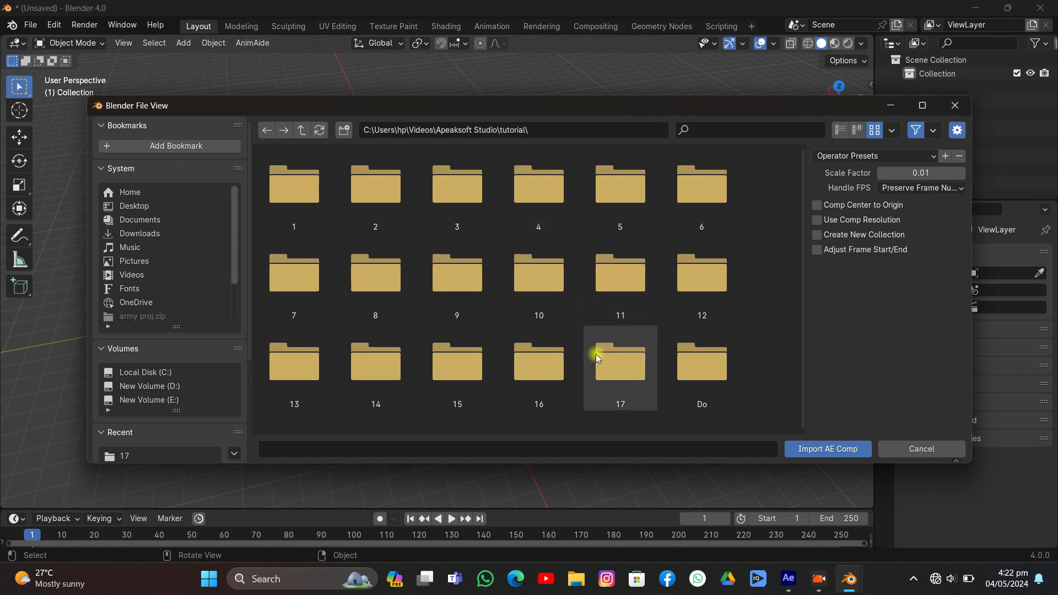
pyautogui.click(596, 354)
pyautogui.doubleClick(300, 216)
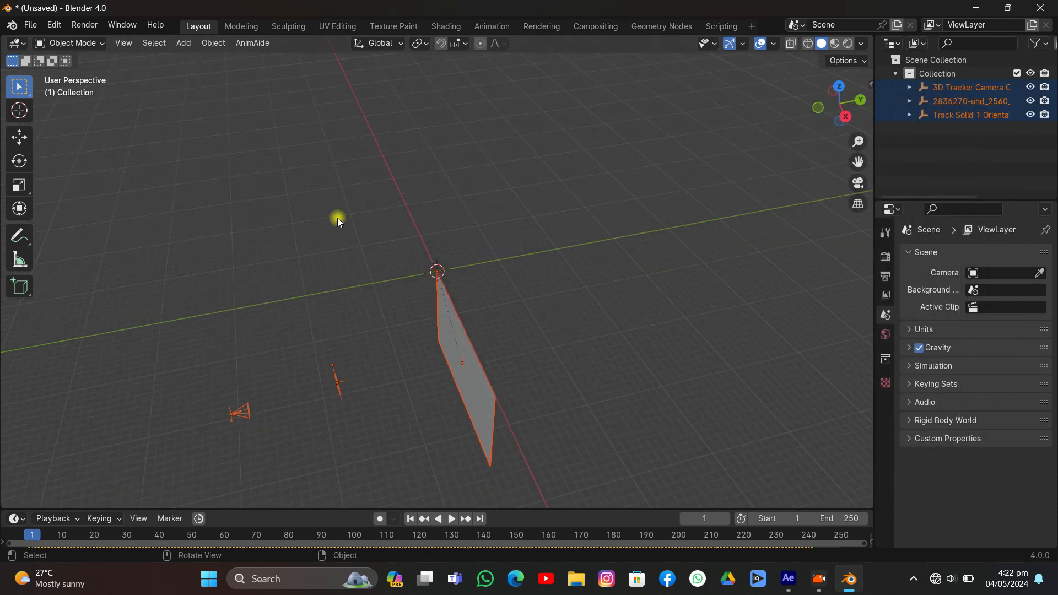
# Step: Check the imported track solid and footage plane, then look through the tracked camera and enlarge the timeline area
pyautogui.moveTo(361, 258); pyautogui.dragTo(396, 220, button='middle')
pyautogui.click(349, 361)
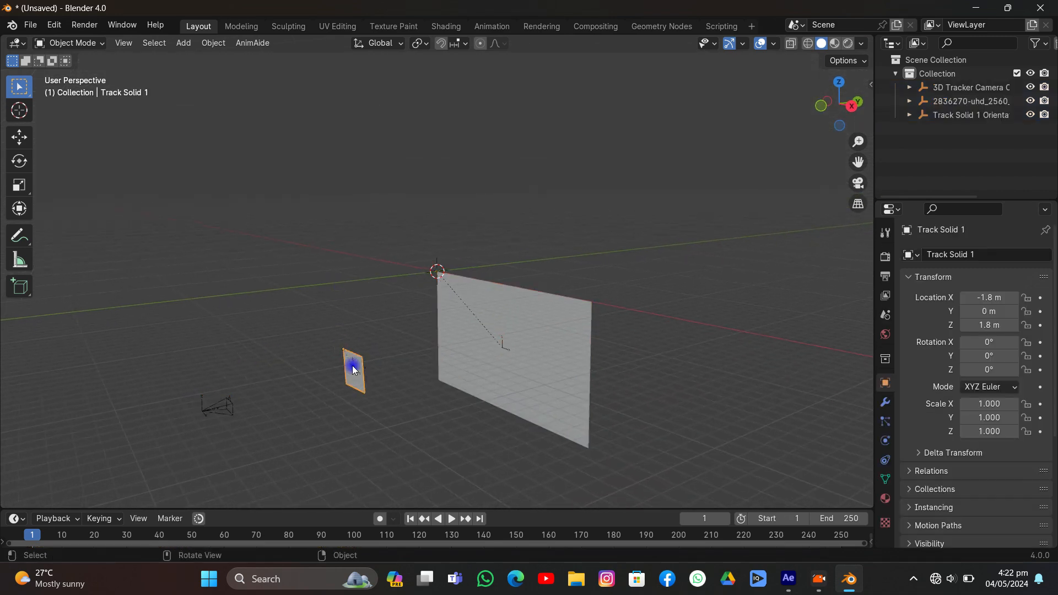
pyautogui.click(491, 326)
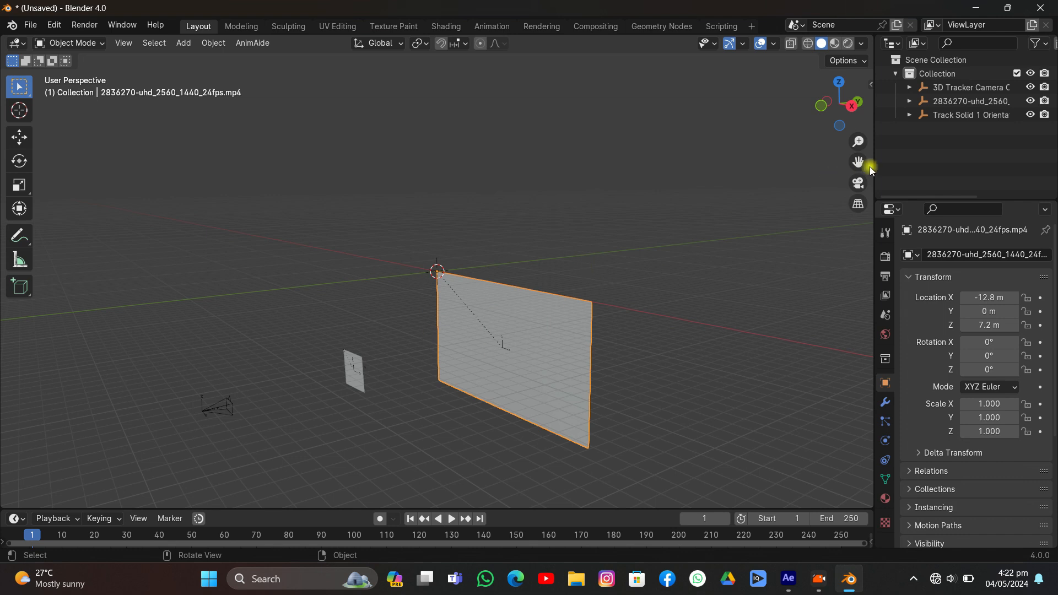
pyautogui.click(860, 184)
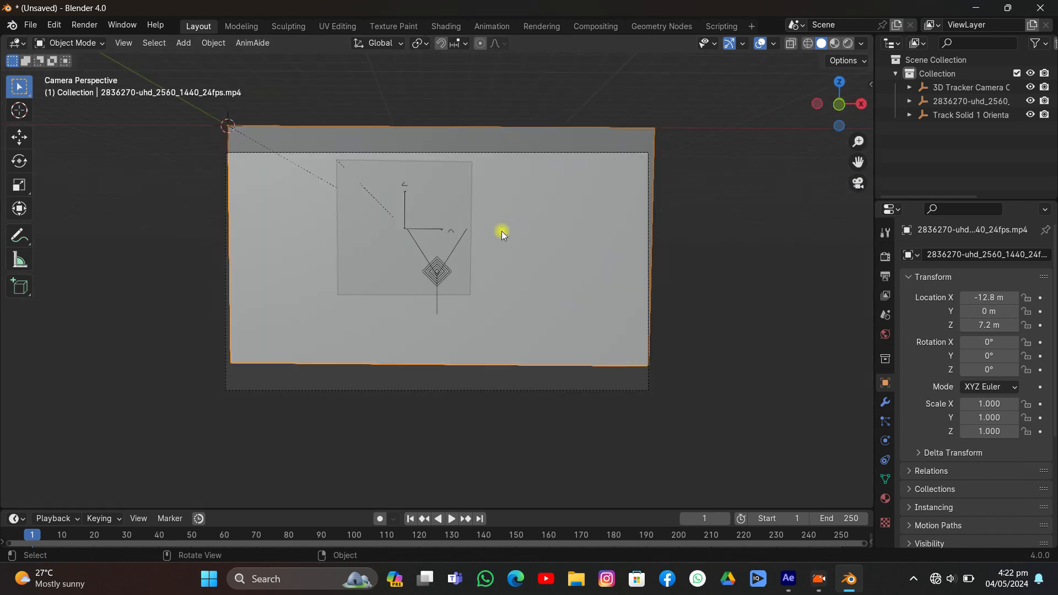
pyautogui.moveTo(346, 511); pyautogui.dragTo(349, 435)
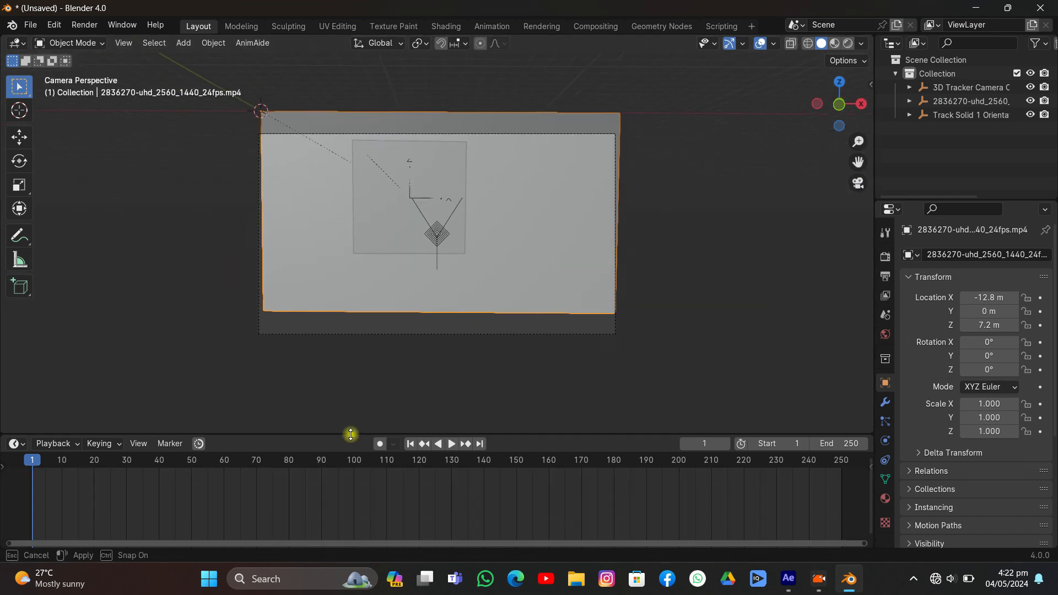
# Step: Switch to File Explorer and open the properties of 2836270-uhd_2560_1440_24fps.mp4 in the 17 folder
pyautogui.click(576, 578)
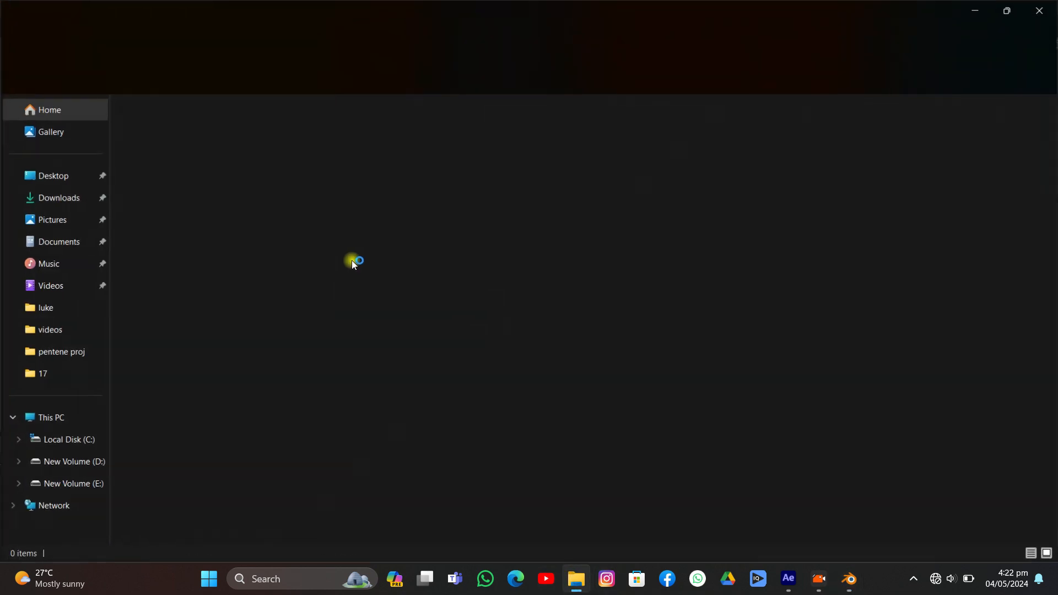
pyautogui.click(70, 288)
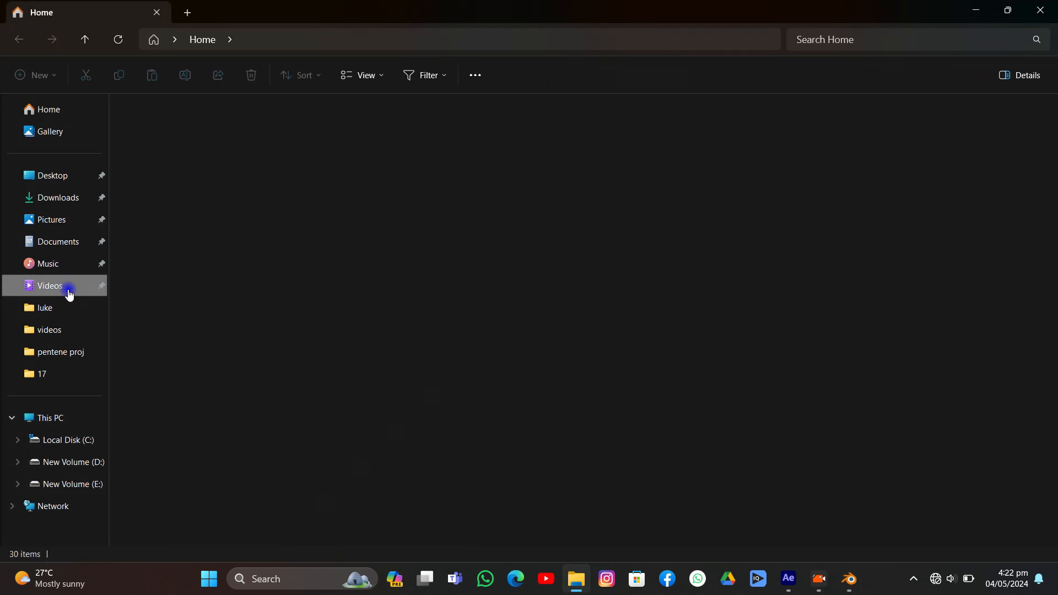
pyautogui.click(56, 369)
pyautogui.click(157, 135)
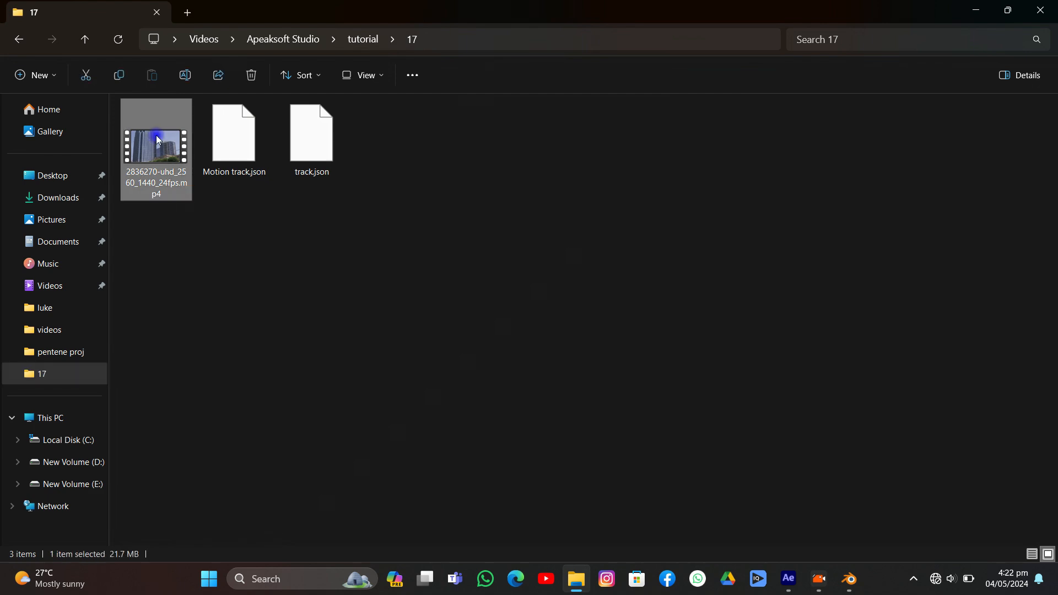
pyautogui.rightClick(156, 134)
pyautogui.click(196, 312)
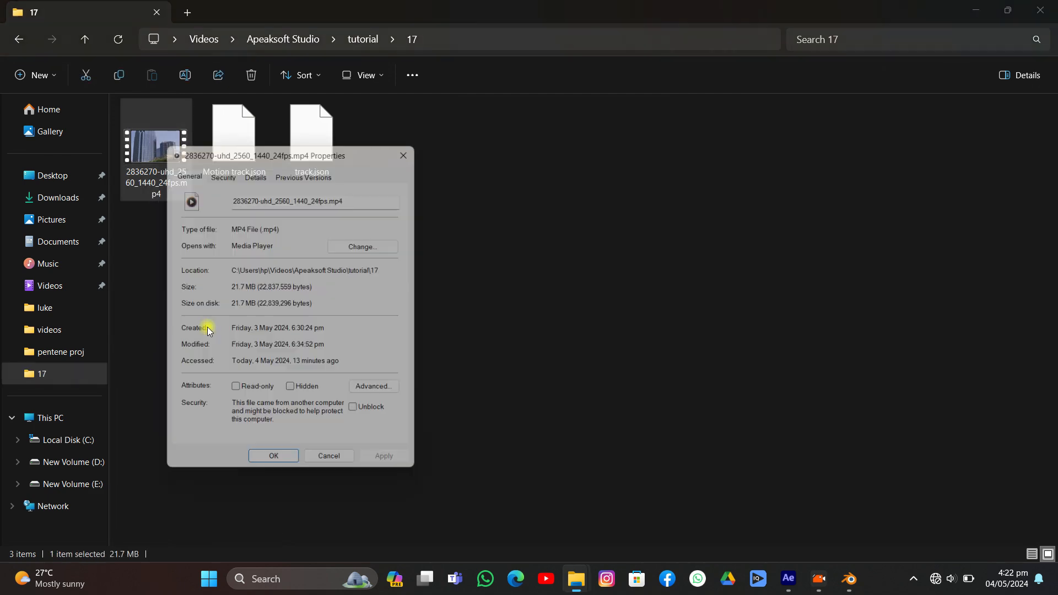
# Step: Examine the footage's frame width, frame height and frame rate in its file details
pyautogui.click(254, 169)
pyautogui.click(256, 304)
pyautogui.click(265, 315)
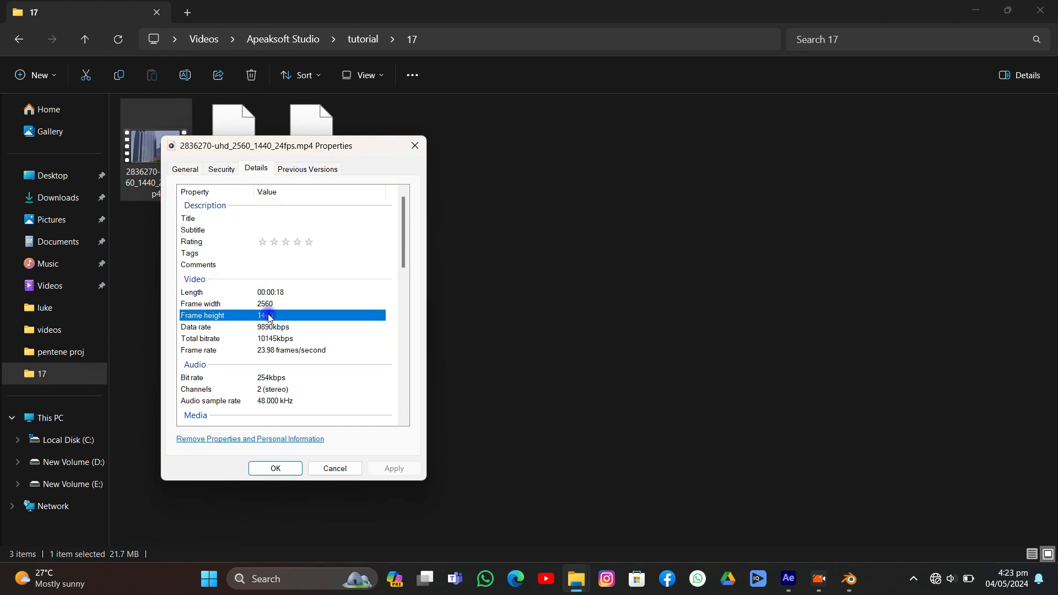
pyautogui.scroll(-4, 265, 394)
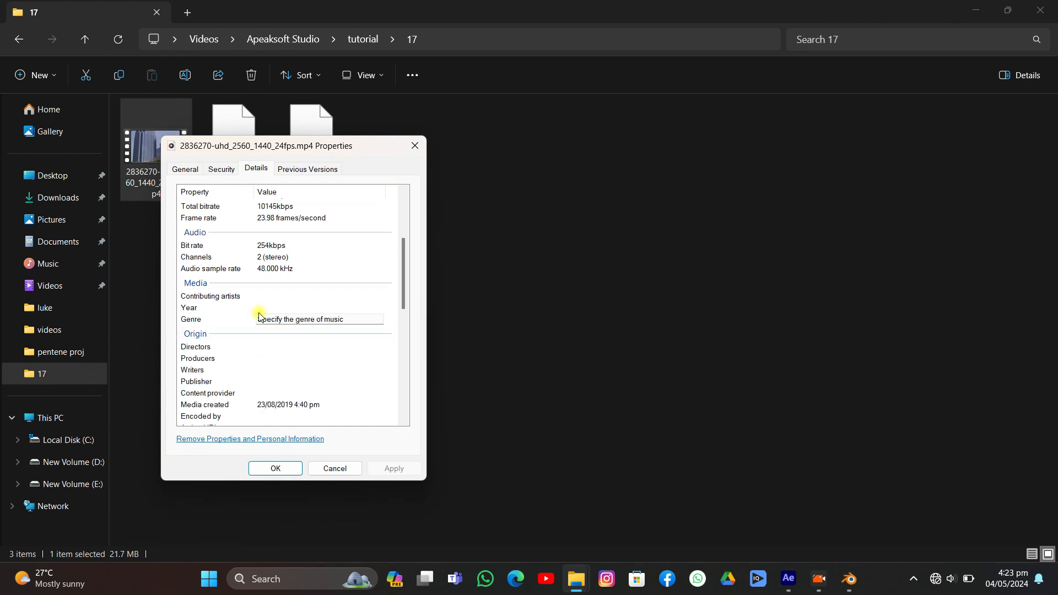
pyautogui.click(268, 219)
pyautogui.scroll(3, 275, 231)
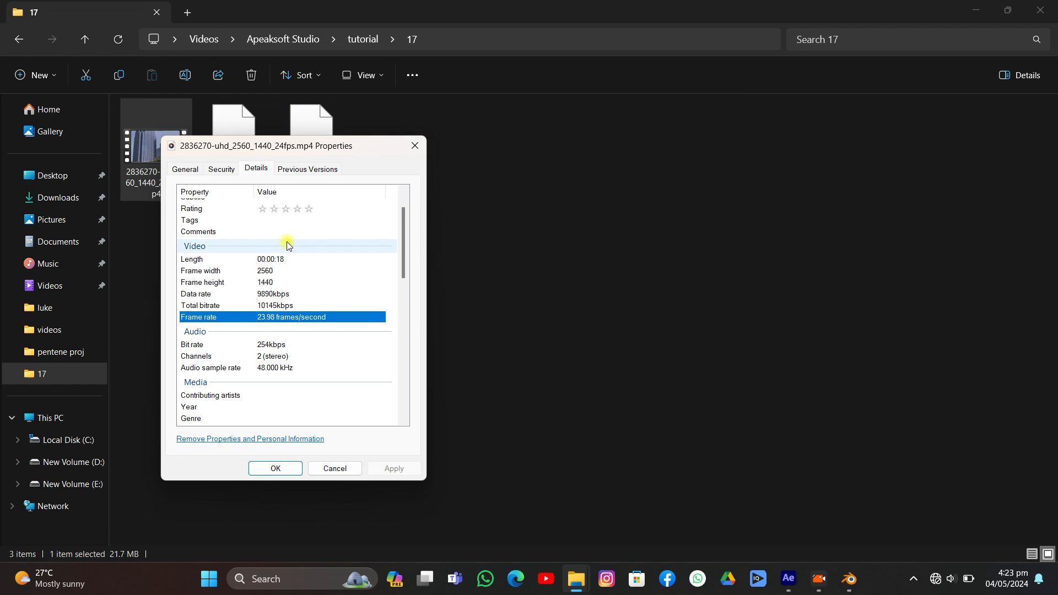
pyautogui.click(274, 271)
pyautogui.click(277, 283)
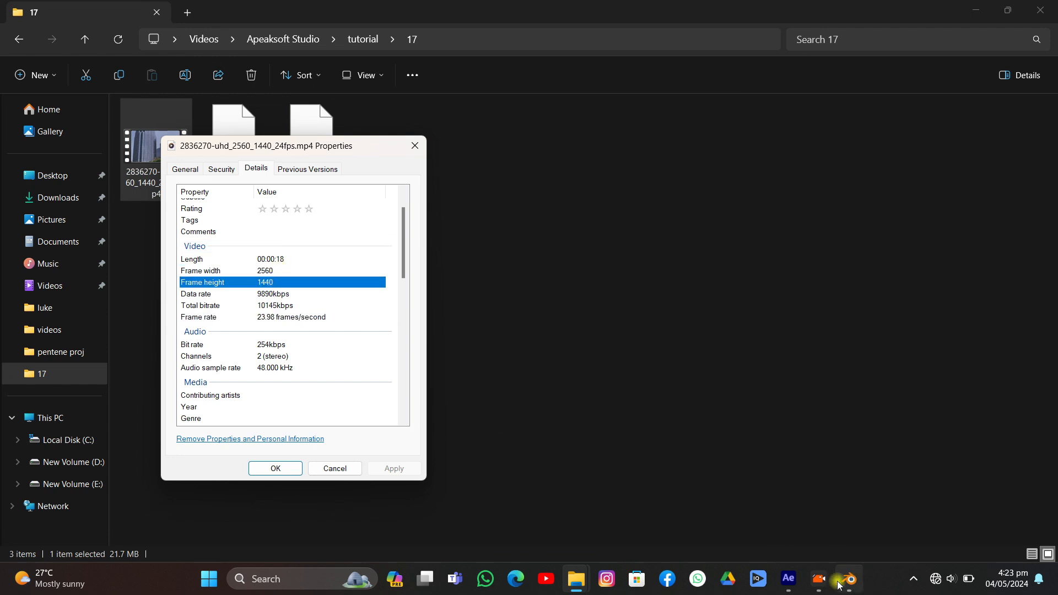
# Step: Switch back to Blender and set the output resolution to 2460 px in X and 1440 px in Y
pyautogui.click(848, 578)
pyautogui.click(884, 257)
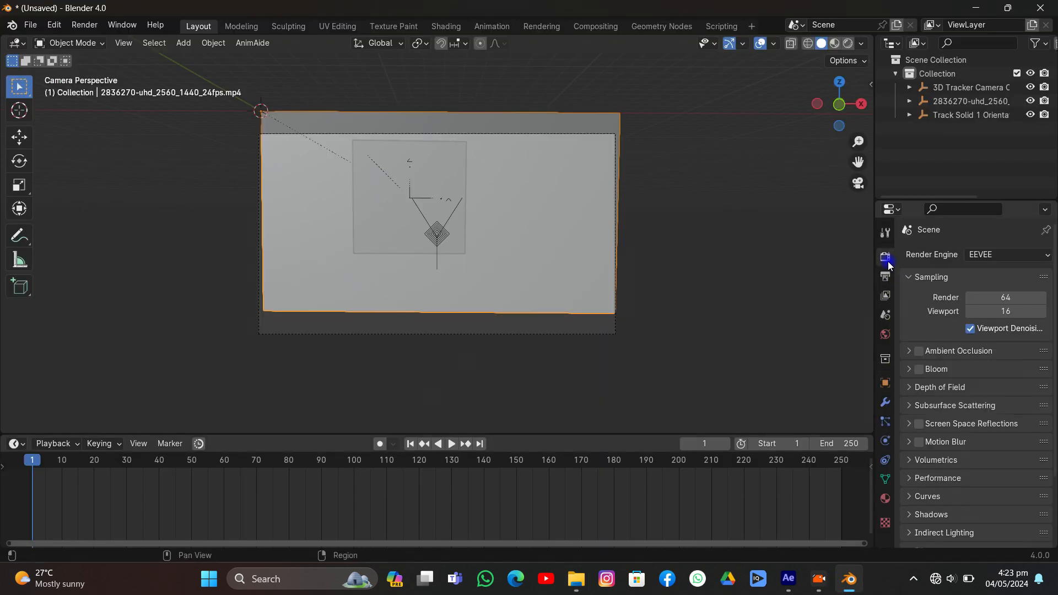
pyautogui.click(884, 276)
pyautogui.click(996, 273)
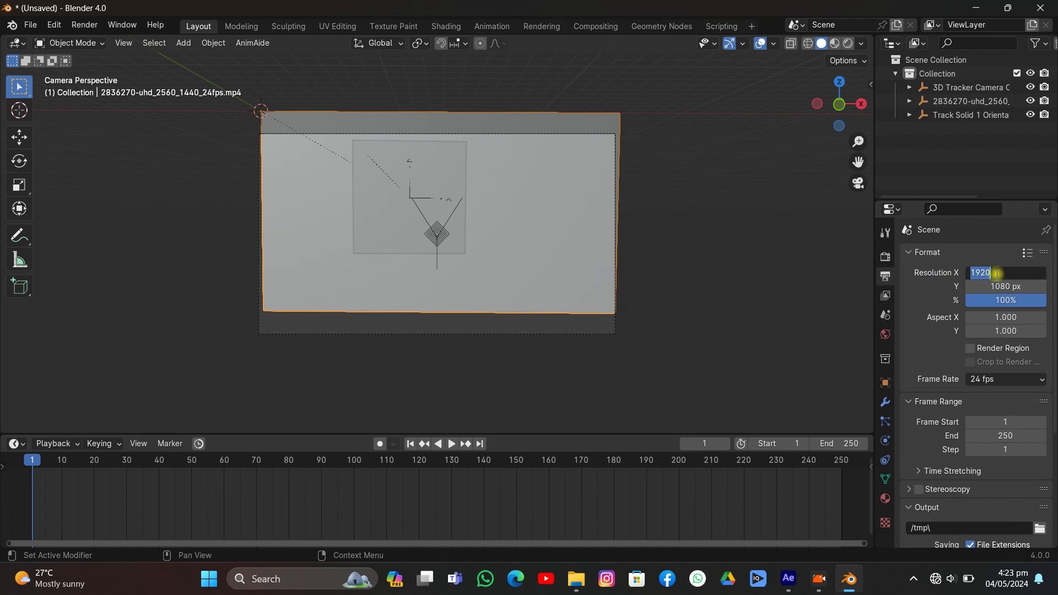
pyautogui.write('2460')
pyautogui.press('Return')
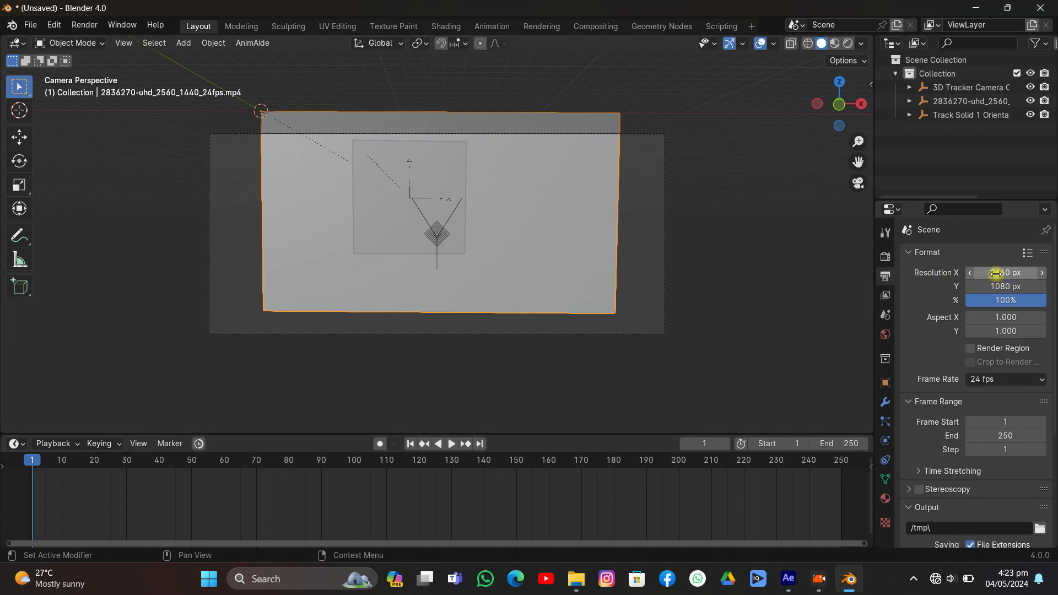
pyautogui.click(997, 287)
pyautogui.write('144')
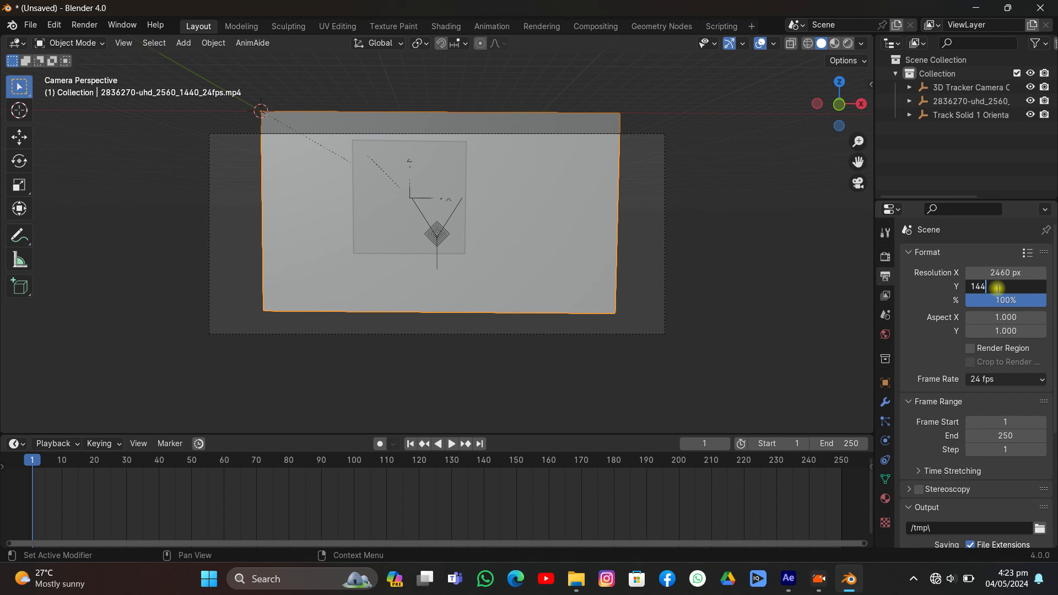
pyautogui.write('0')
pyautogui.press('Return')
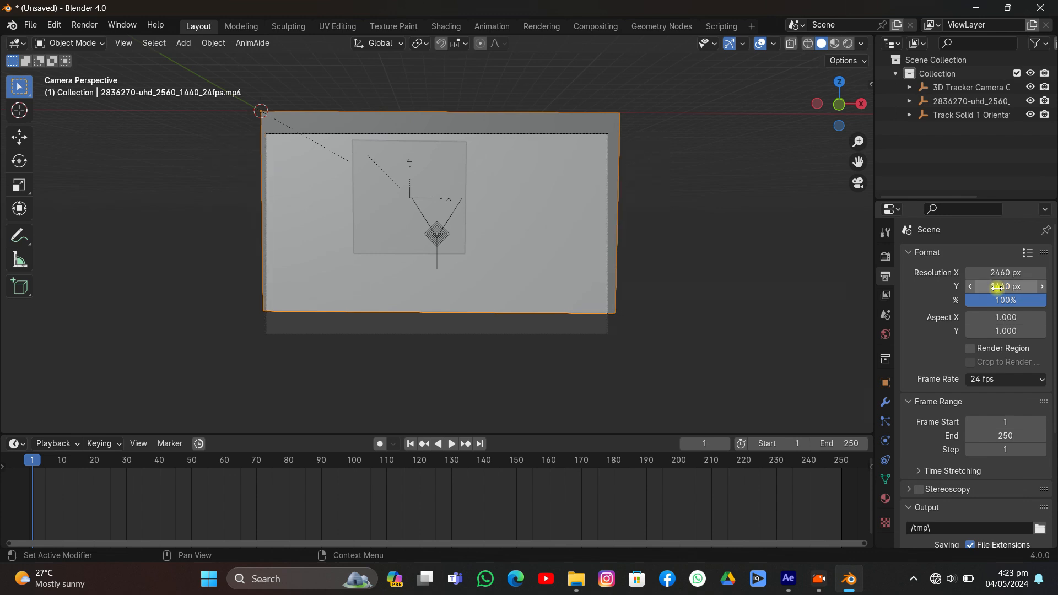
# Step: Correct the X resolution to 2560 px to match the footage's frame width, and set the frame rate to 23.98 fps
pyautogui.moveTo(576, 575)
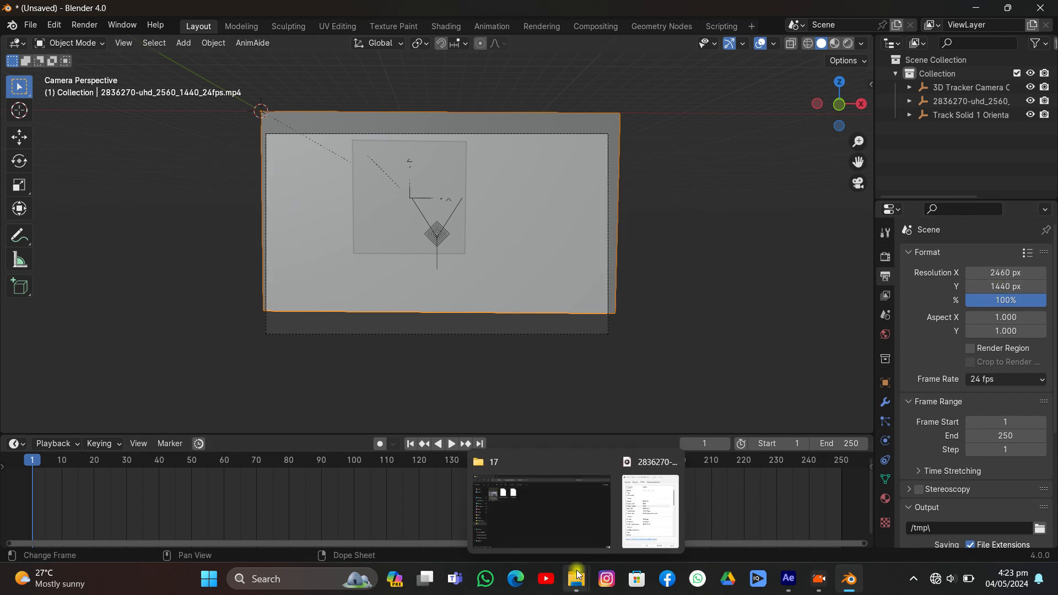
pyautogui.click(632, 505)
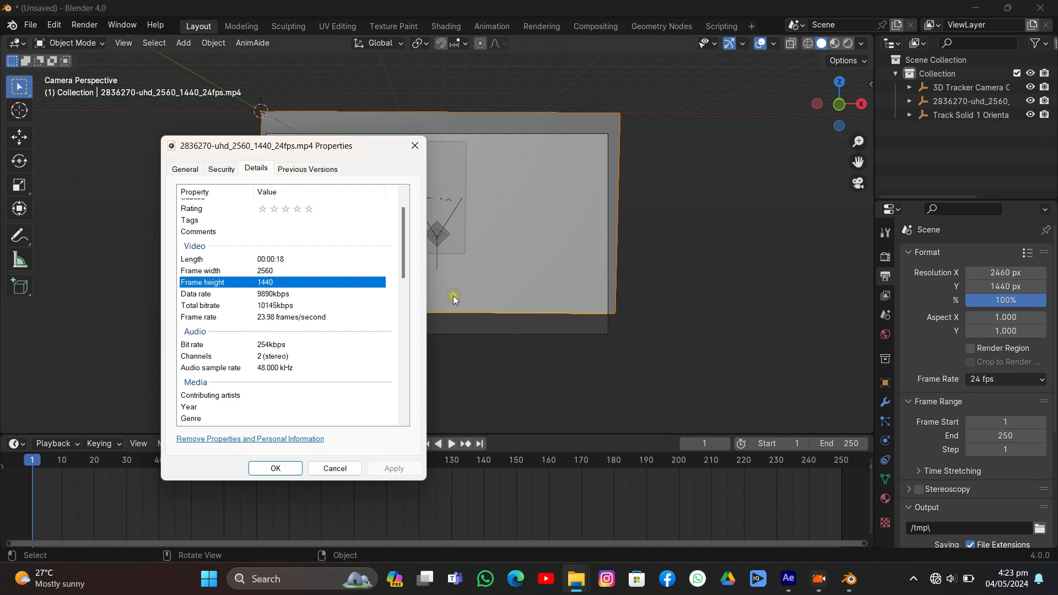
pyautogui.click(272, 271)
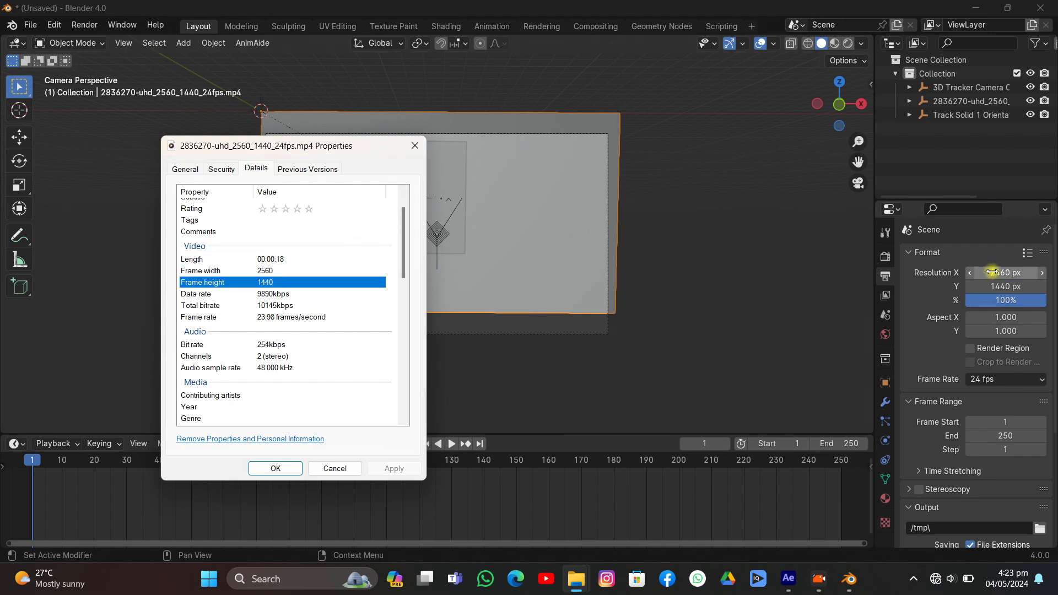
pyautogui.doubleClick(988, 272)
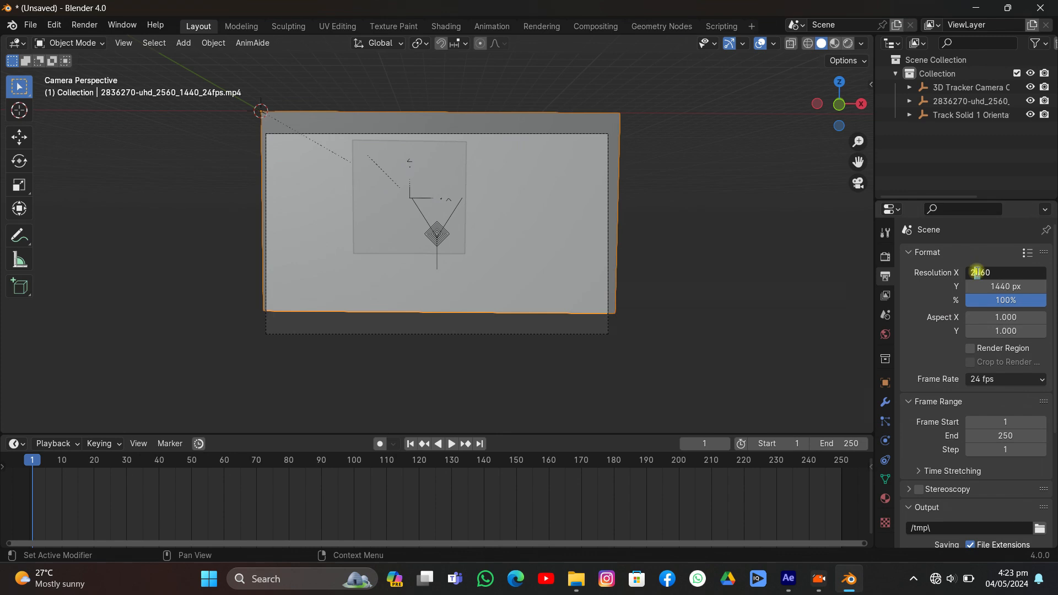
pyautogui.press('Return')
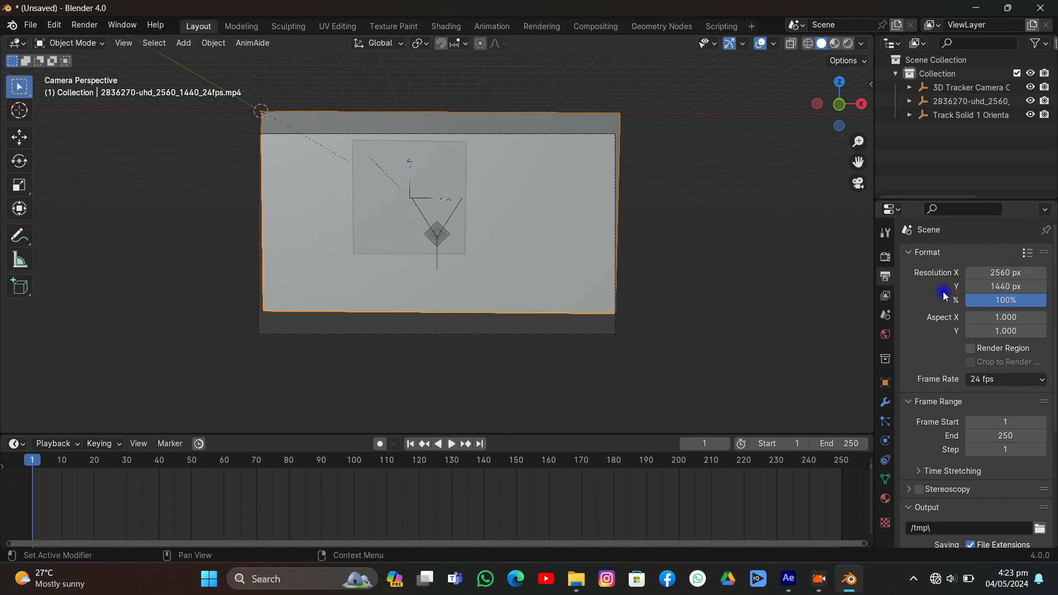
pyautogui.click(986, 379)
pyautogui.click(996, 394)
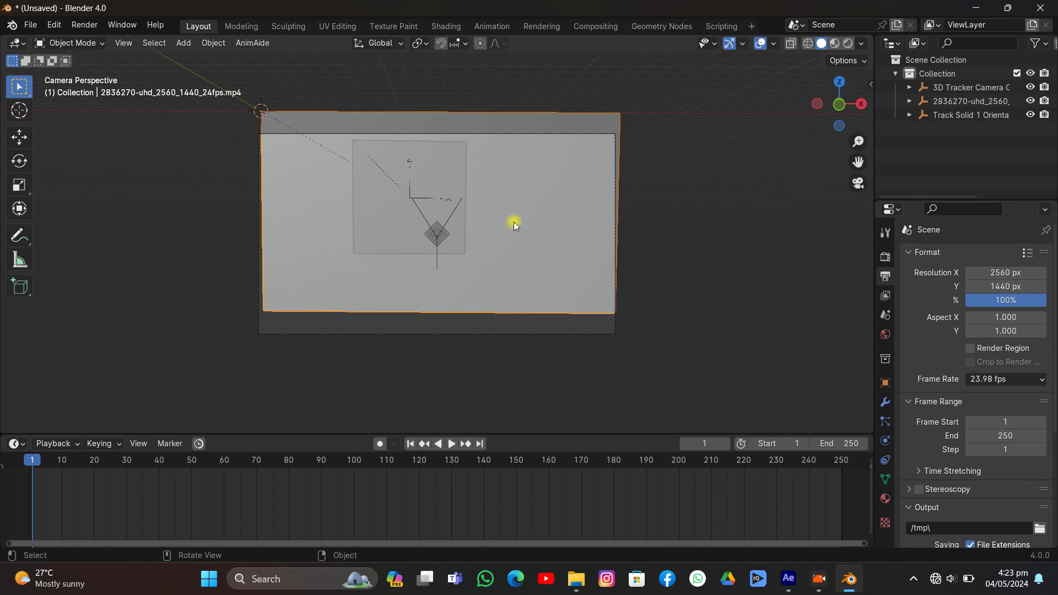
# Step: Delete the imported footage plane and its parent empty, keeping the track solid and camera
pyautogui.moveTo(513, 221); pyautogui.dragTo(419, 259, button='middle')
pyautogui.click(414, 272)
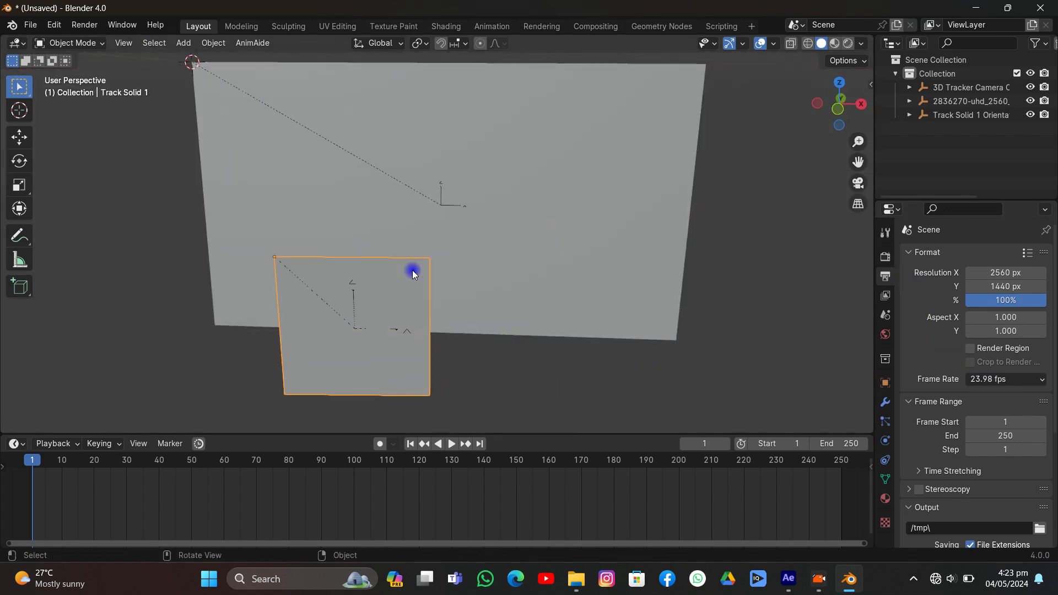
pyautogui.click(562, 192)
pyautogui.press('x')
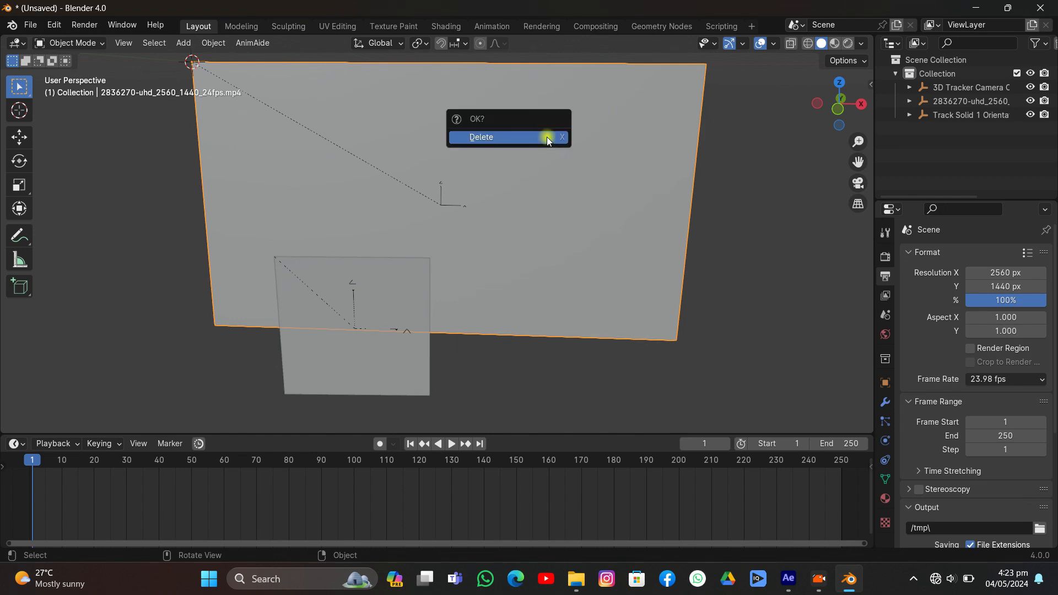
pyautogui.click(546, 137)
pyautogui.click(446, 201)
pyautogui.press('Delete')
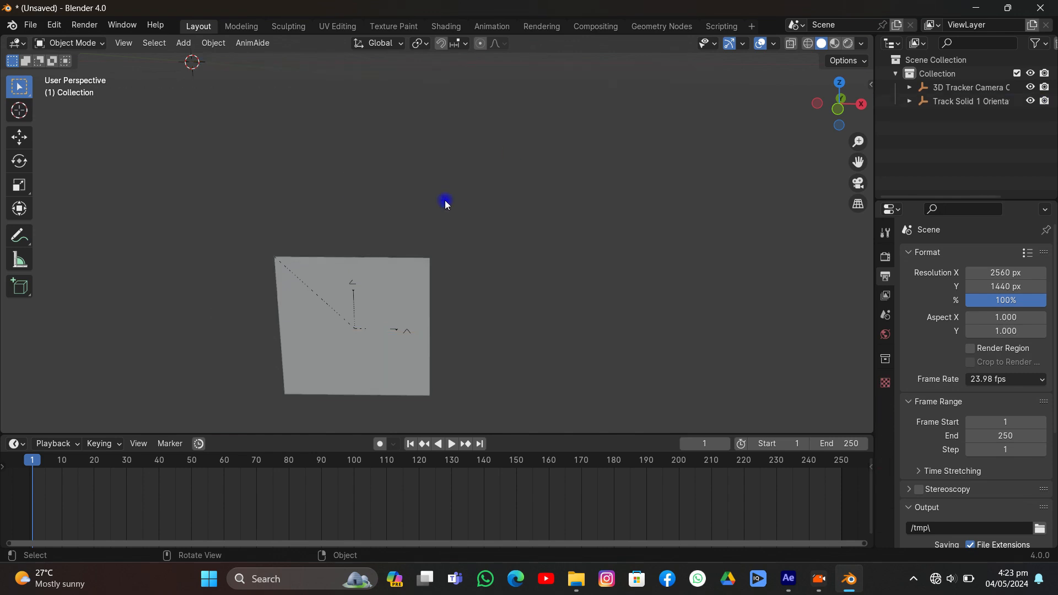
# Step: Play back the tracked motion briefly through the camera view
pyautogui.click(855, 183)
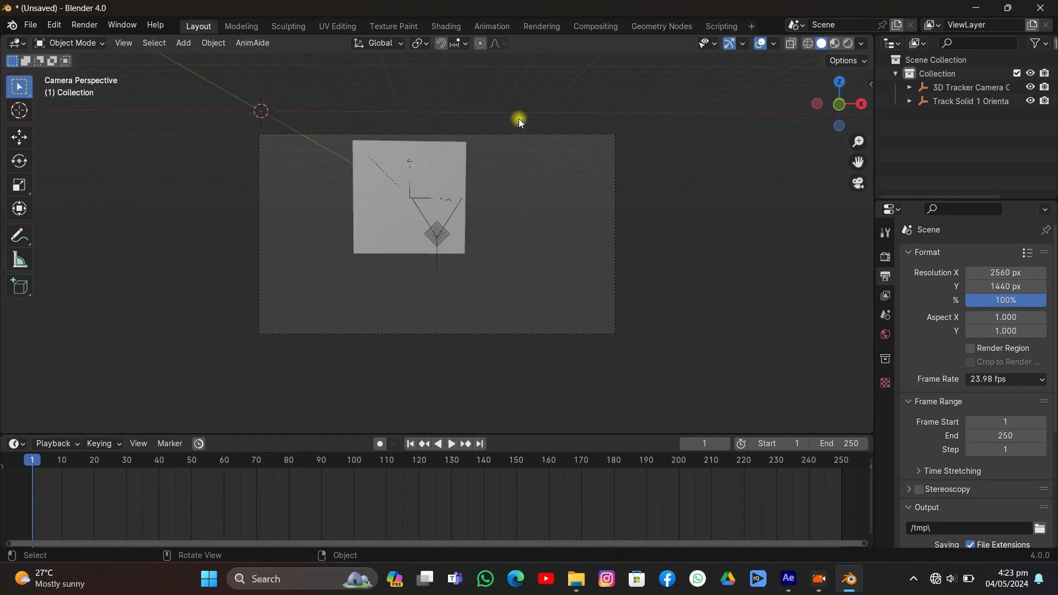
pyautogui.press('space')
pyautogui.press('space')
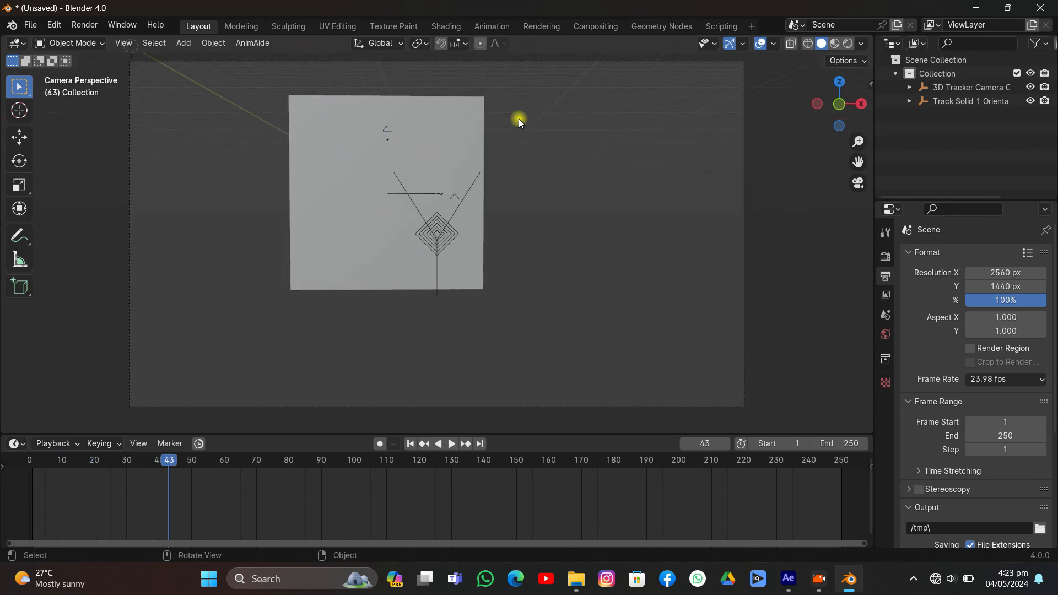
# Step: Enable background images on the 3D Tracker Camera and add a background entry with Movie Clip as its source
pyautogui.scroll(2, 700, 70)
pyautogui.click(584, 91)
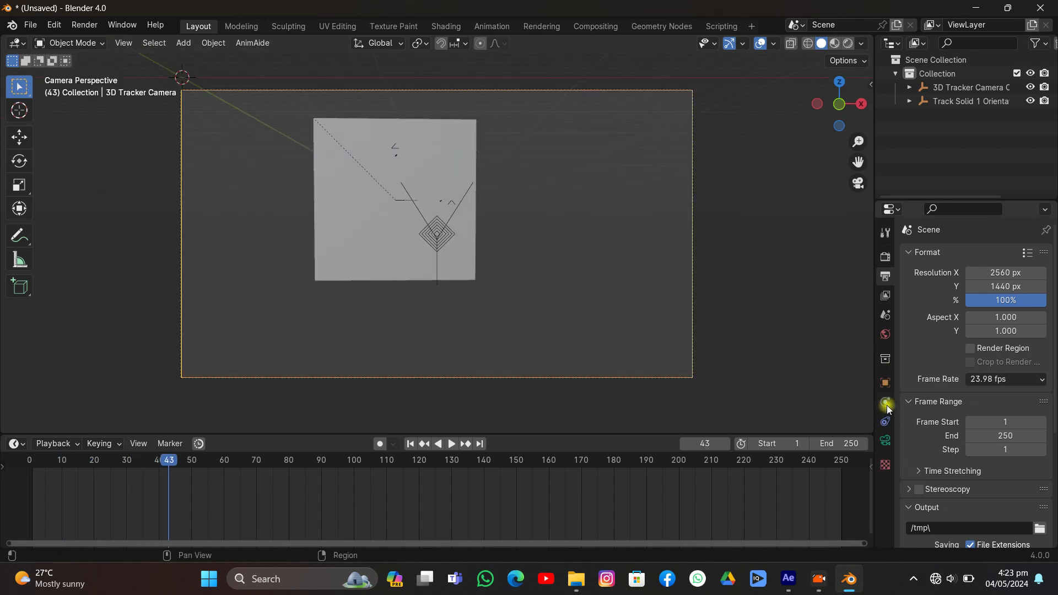
pyautogui.click(885, 440)
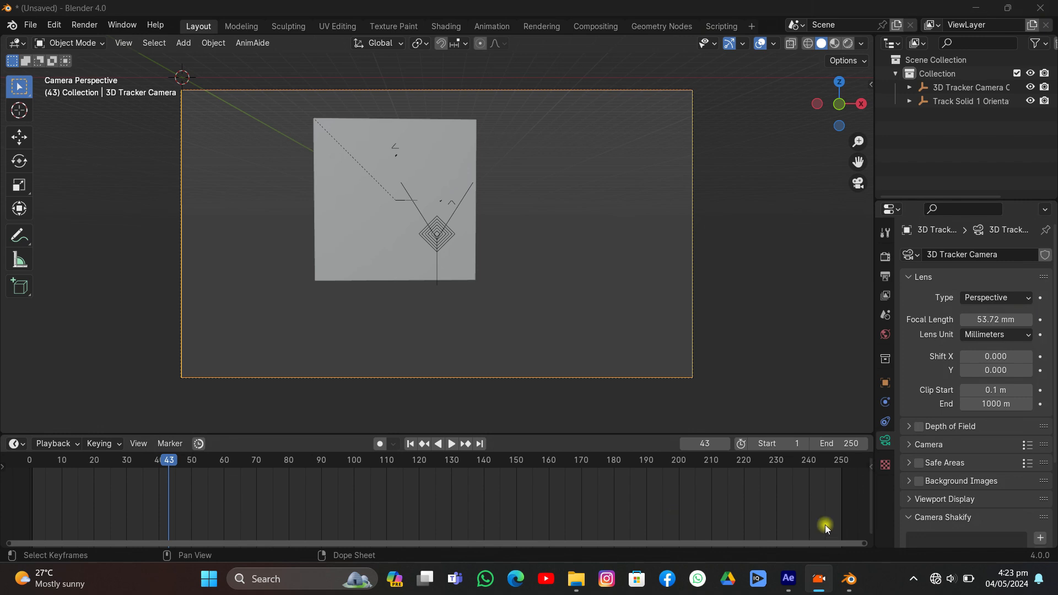
pyautogui.click(918, 479)
pyautogui.click(909, 481)
pyautogui.scroll(-5, 943, 418)
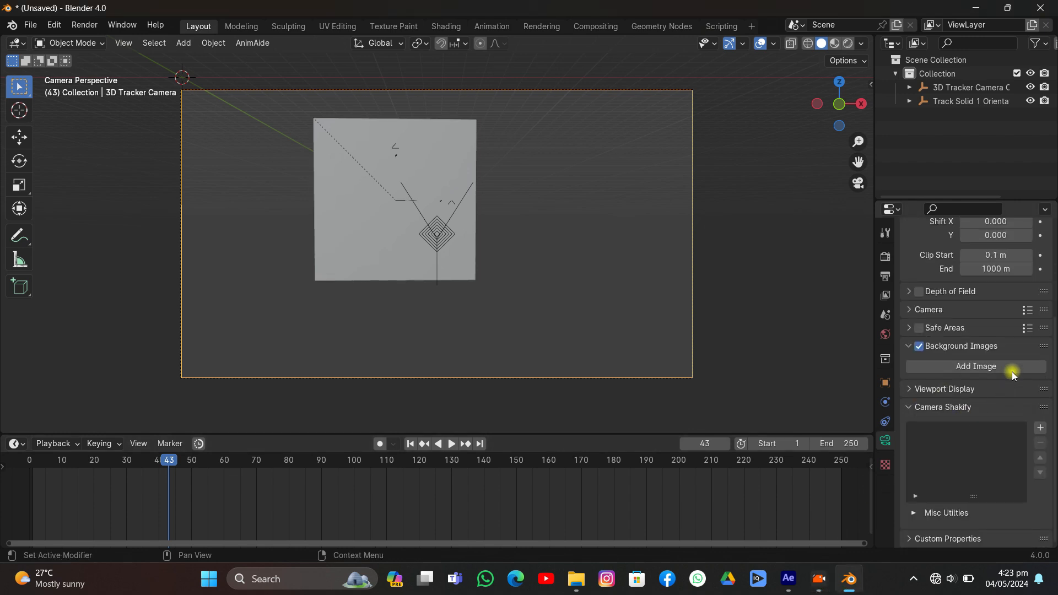
pyautogui.click(1011, 368)
pyautogui.click(1020, 404)
# Step: Load the 2836270-uhd_2560 24fps footage from the Videos\Apeaksoft Studio\tutorial\17 folder as the background clip and set its opacity to 1.000
pyautogui.click(1007, 444)
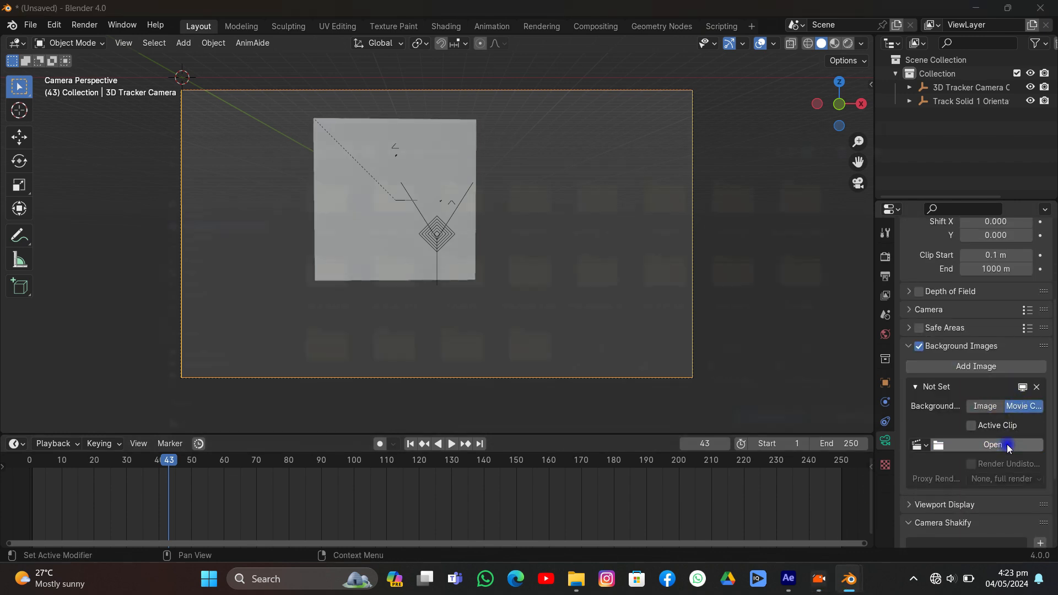
pyautogui.click(144, 274)
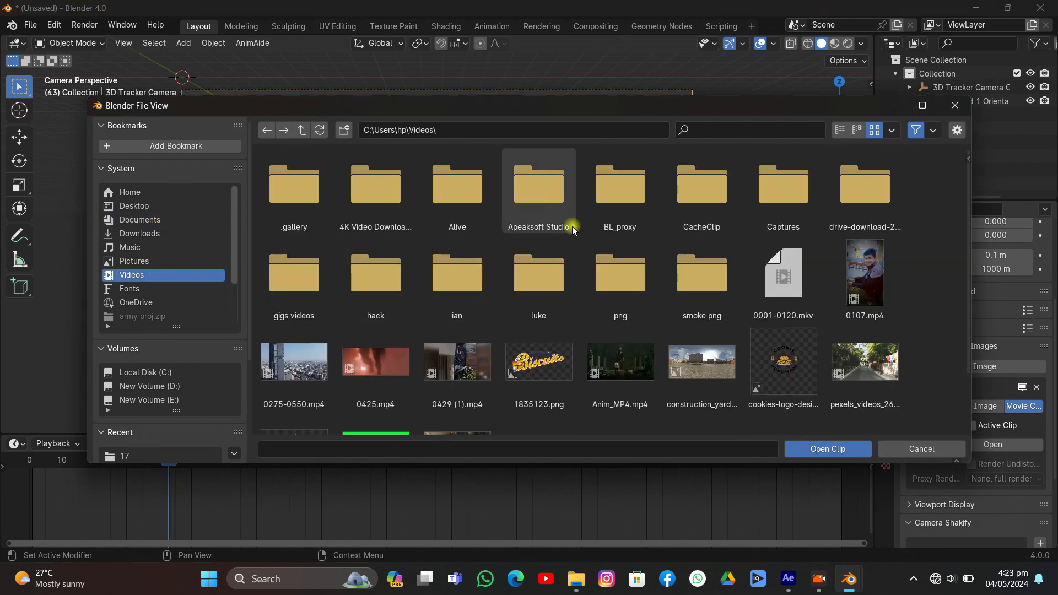
pyautogui.click(620, 190)
pyautogui.doubleClick(542, 211)
pyautogui.doubleClick(540, 210)
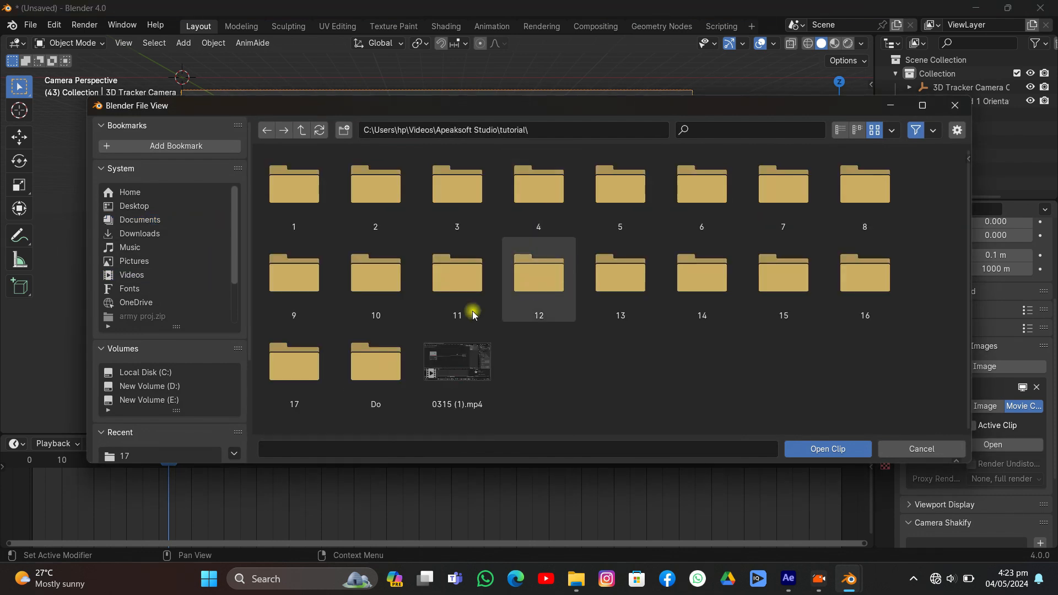
pyautogui.doubleClick(294, 368)
pyautogui.click(304, 182)
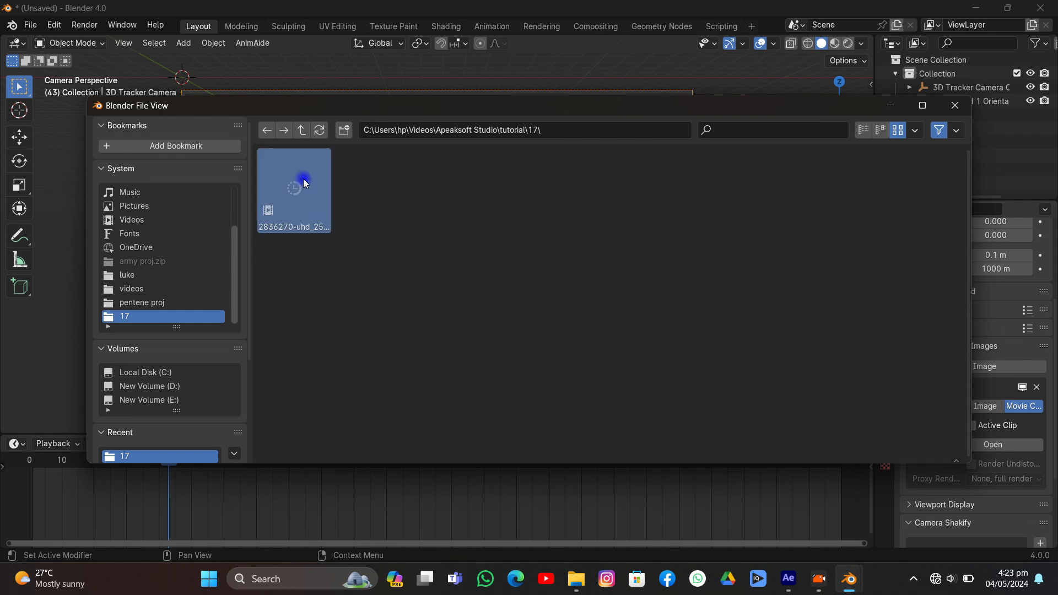
pyautogui.doubleClick(304, 181)
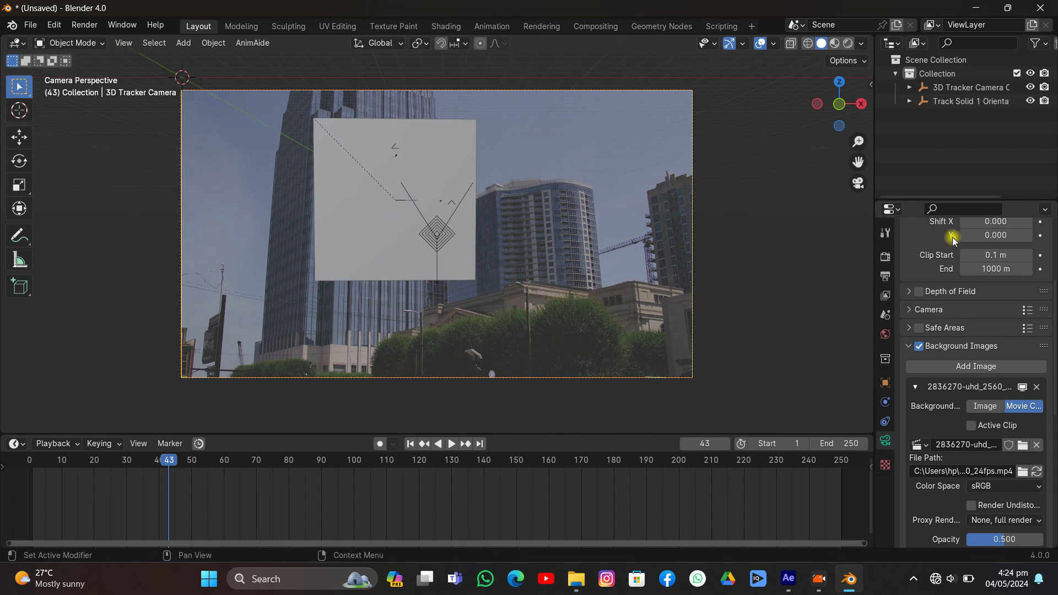
pyautogui.scroll(-5, 951, 231)
pyautogui.moveTo(1005, 429); pyautogui.dragTo(1041, 432)
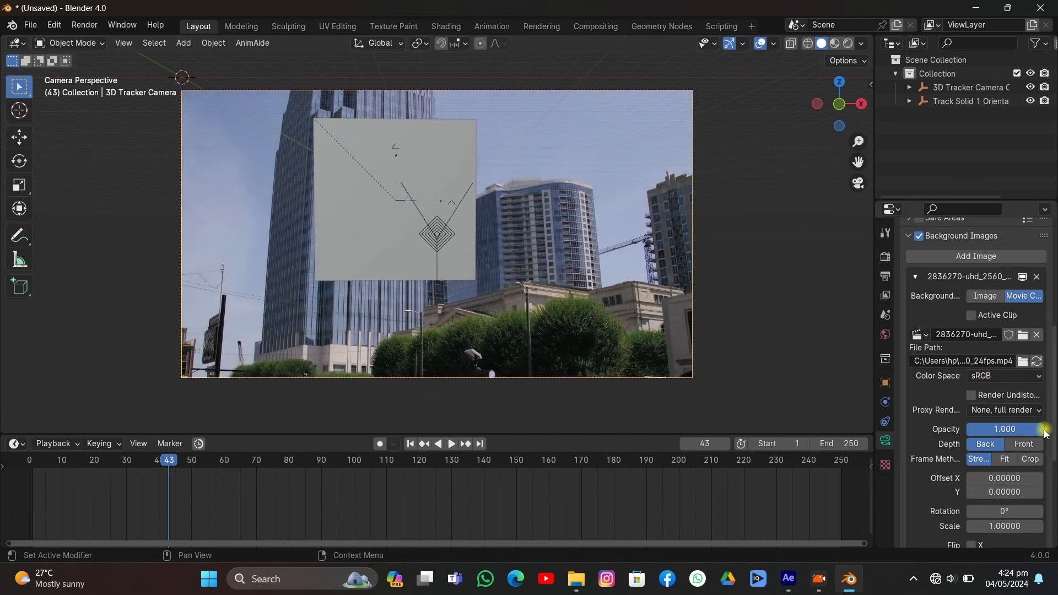
# Step: Play the animation over the background footage to check the track solid's motion, and return to frame 1
pyautogui.press('space')
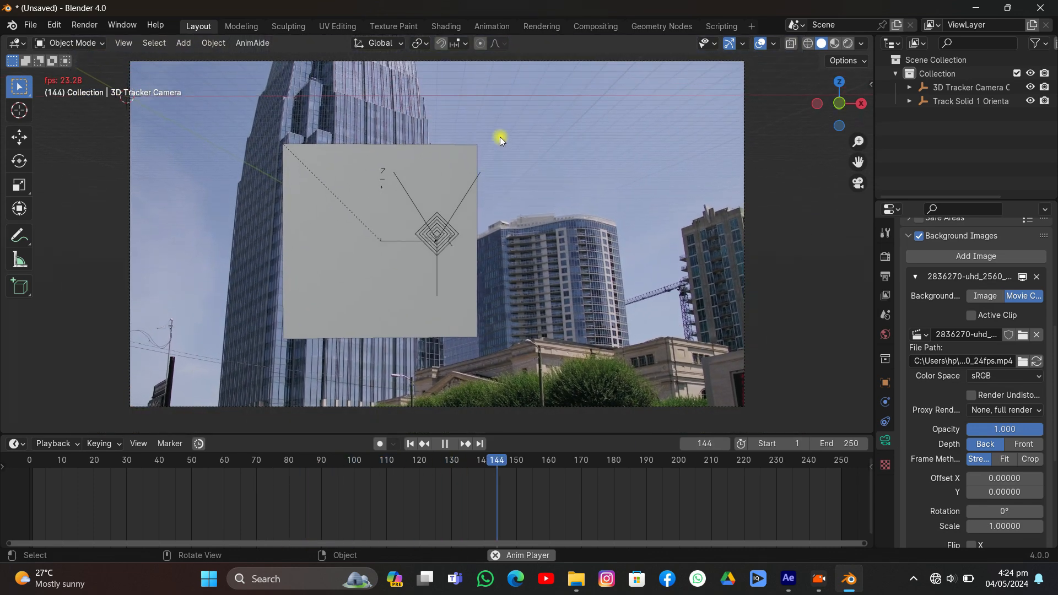
pyautogui.scroll(-1, 494, 128)
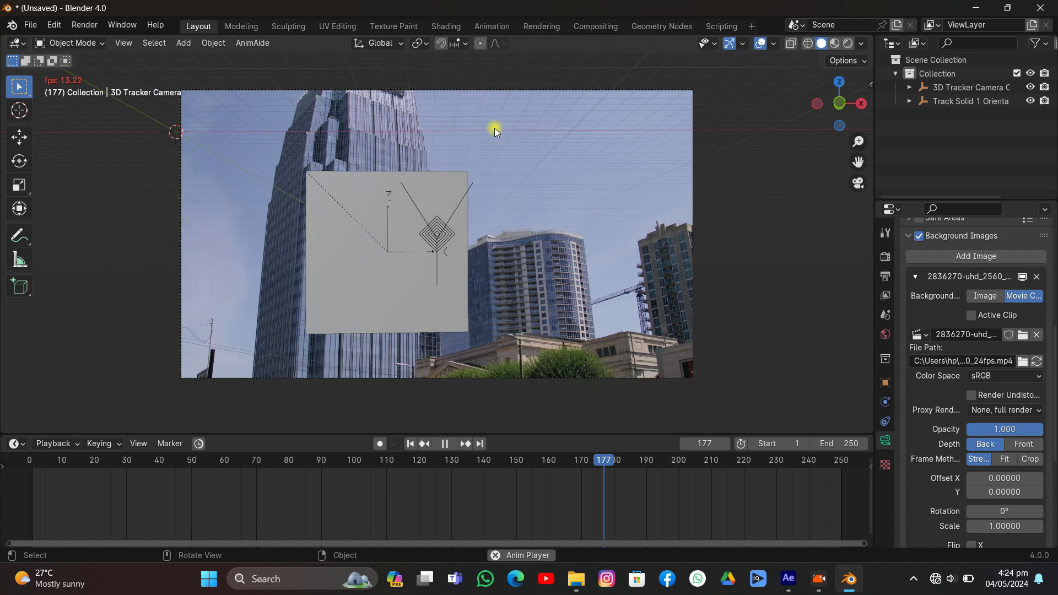
pyautogui.scroll(-1, 494, 128)
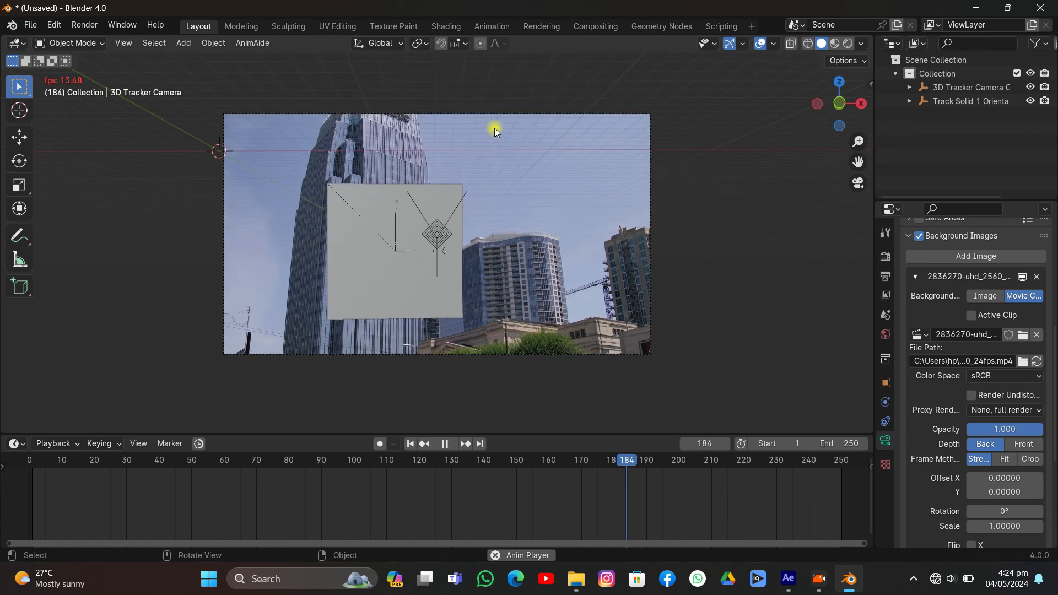
pyautogui.scroll(1, 494, 128)
pyautogui.moveTo(858, 162); pyautogui.dragTo(856, 186)
pyautogui.press('space')
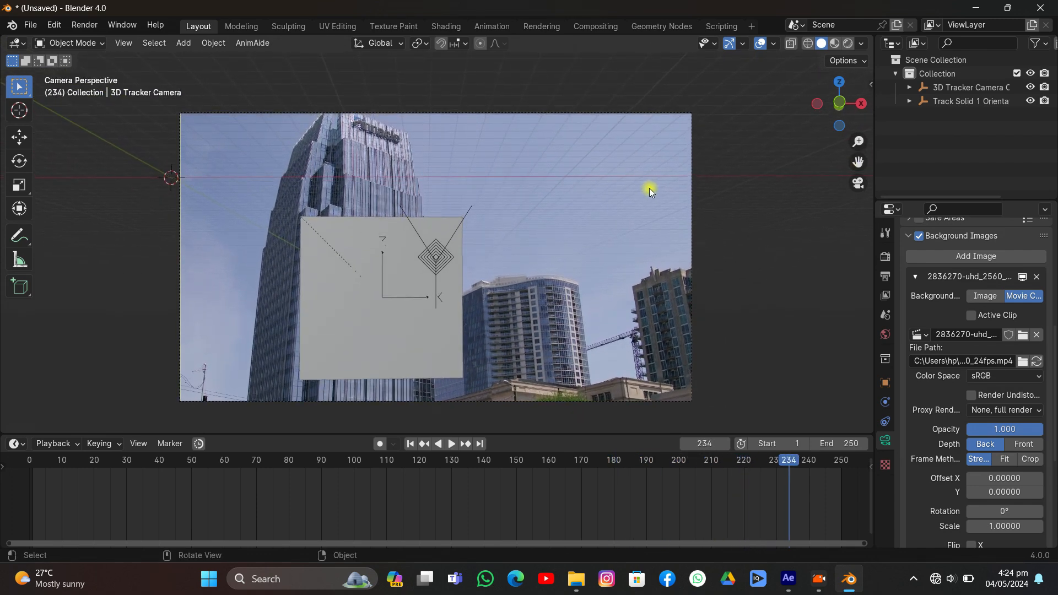
pyautogui.click(410, 443)
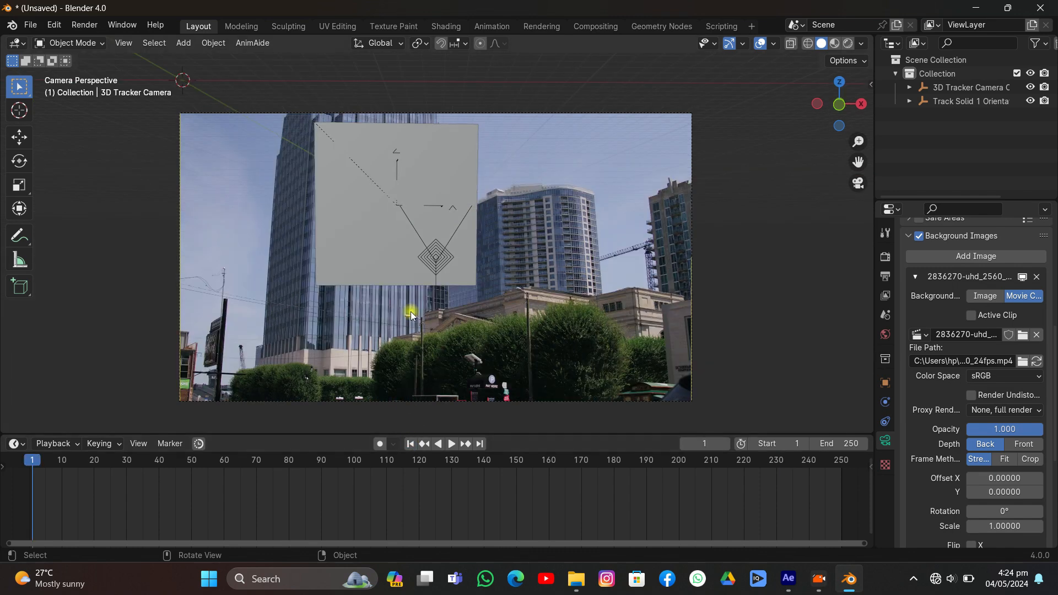
# Step: Set the transform orientation to Local and scale the track solid down to a little over half its size
pyautogui.click(411, 257)
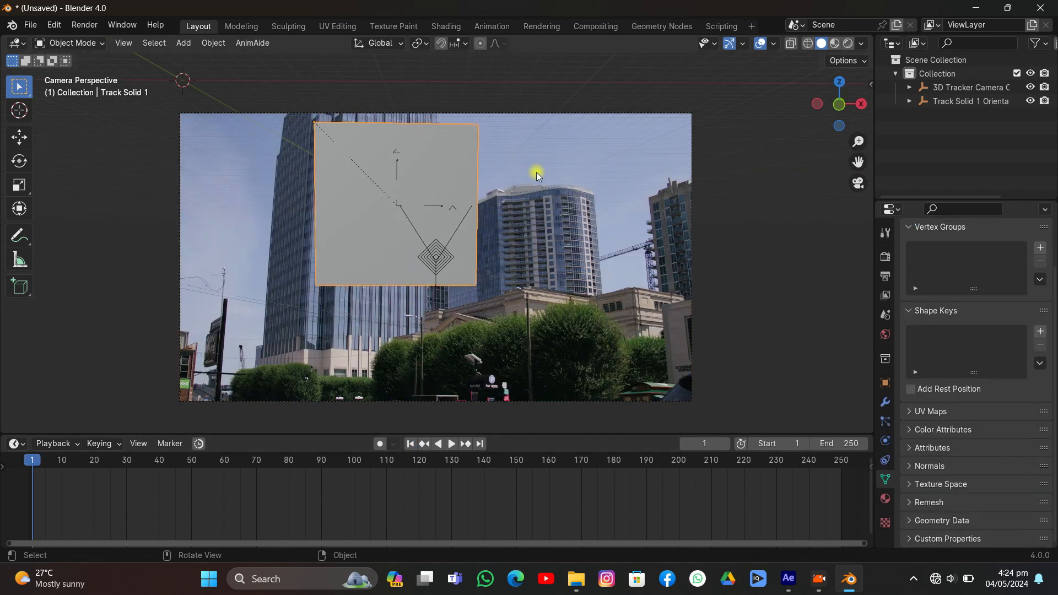
pyautogui.click(366, 43)
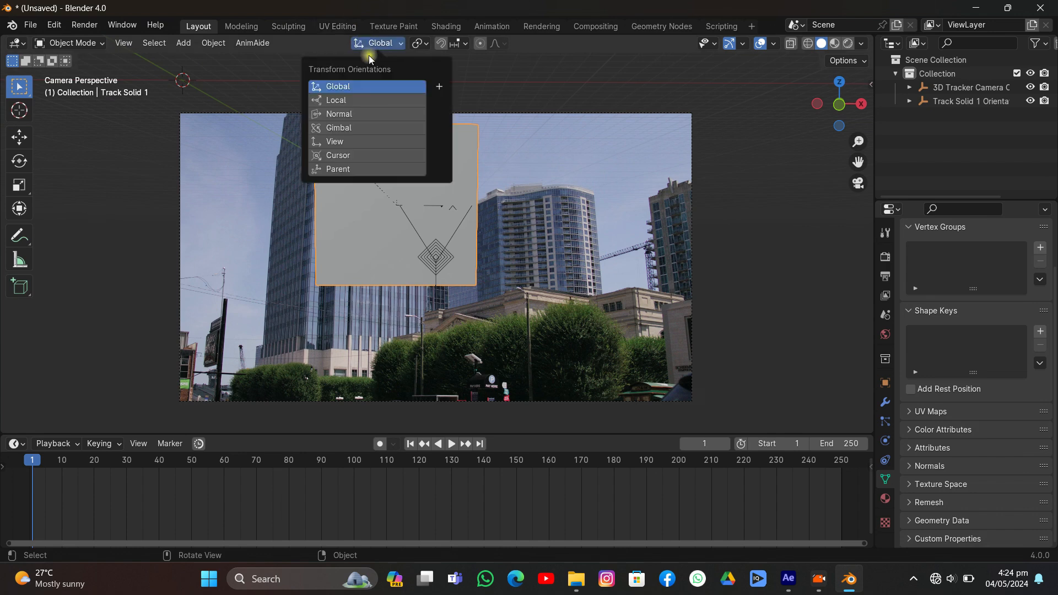
pyautogui.click(371, 102)
pyautogui.click(19, 137)
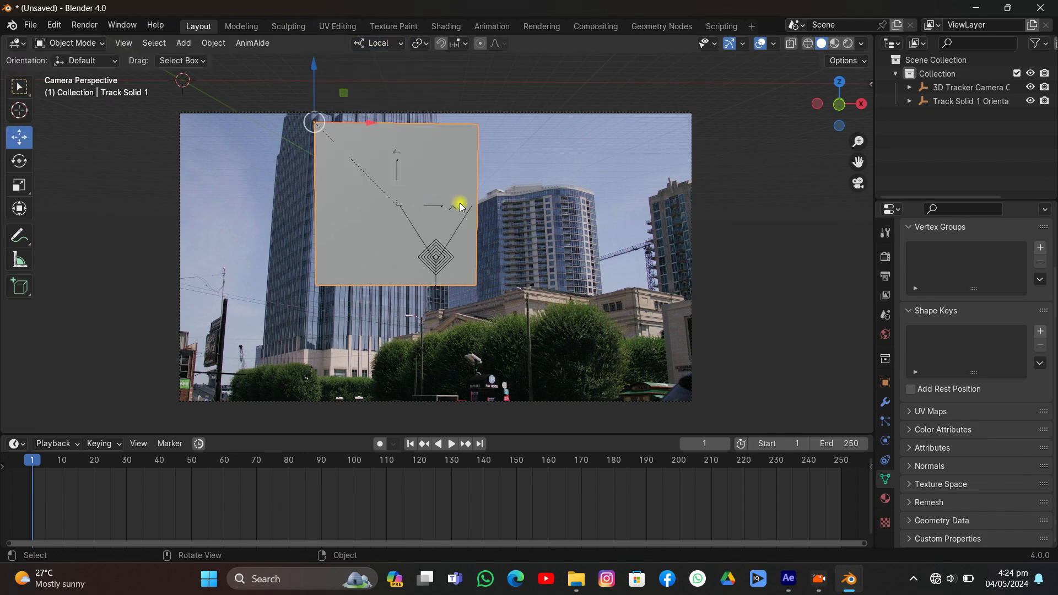
pyautogui.press('s')
pyautogui.click(388, 115)
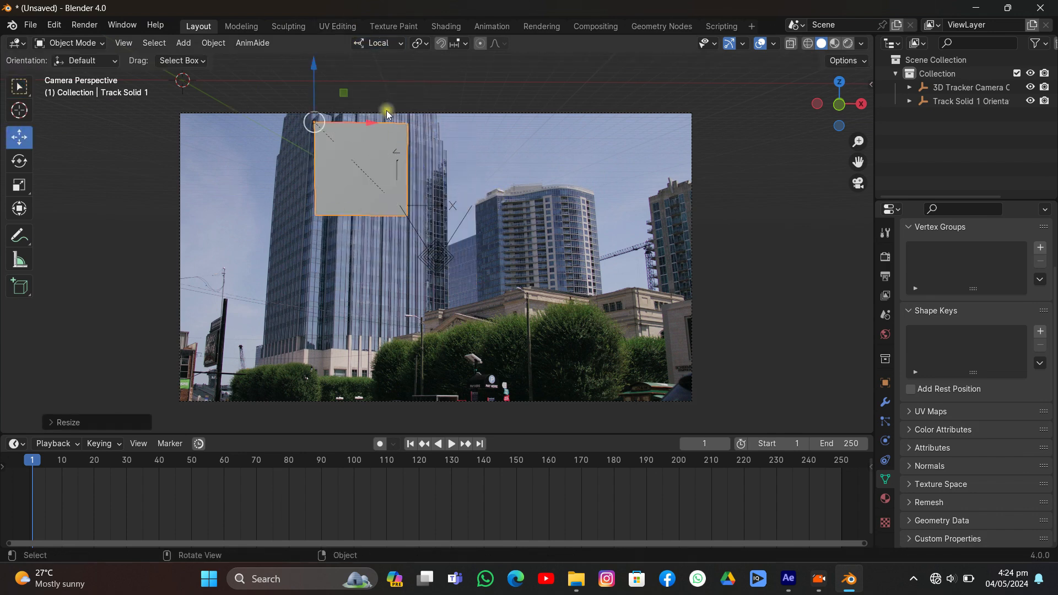
# Step: Move the track solid down and left onto the tall tower's facade and rotate it about its local Z axis
pyautogui.scroll(2, 318, 80)
pyautogui.moveTo(261, 63); pyautogui.dragTo(285, 152)
pyautogui.press('r')
pyautogui.press('z')
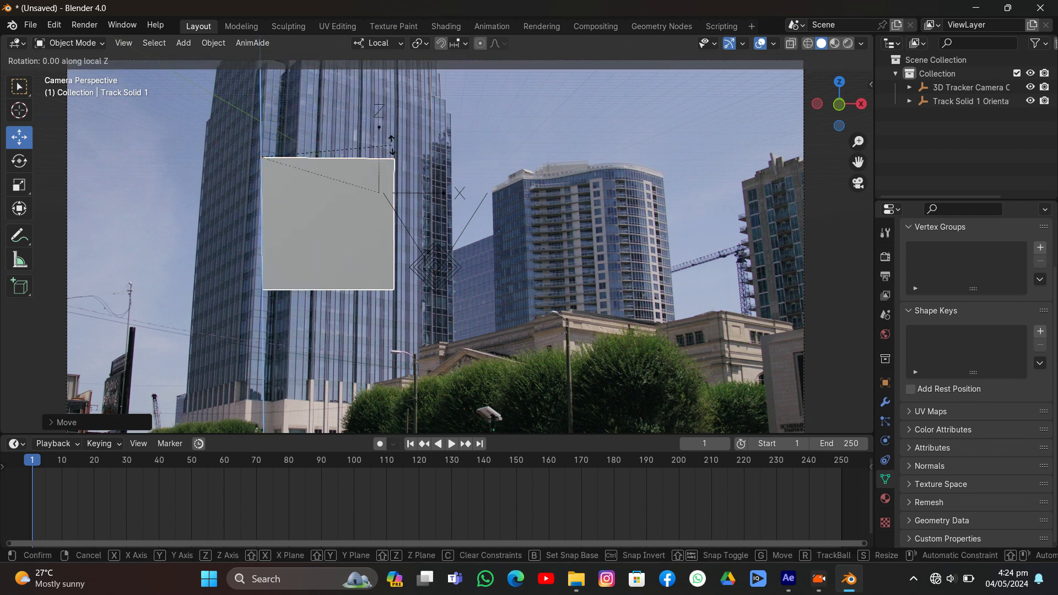
pyautogui.click(387, 185)
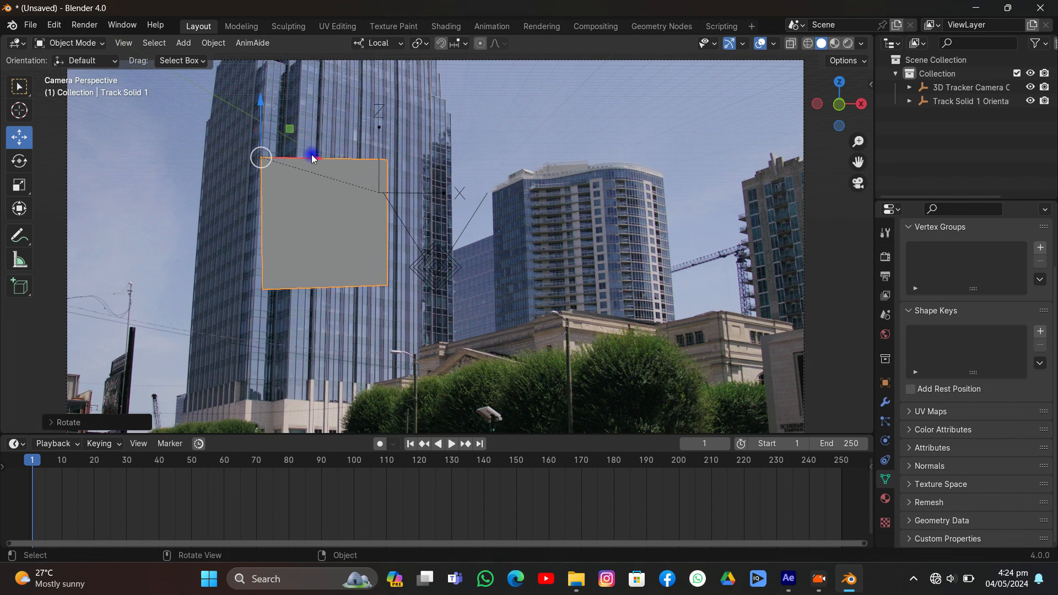
# Step: Rotate the track solid about its local axes to follow the facade, and shift it along local X toward the tower's right edge
pyautogui.press('g')
pyautogui.press('x')
pyautogui.rightClick(349, 170)
pyautogui.press('r')
pyautogui.press('y')
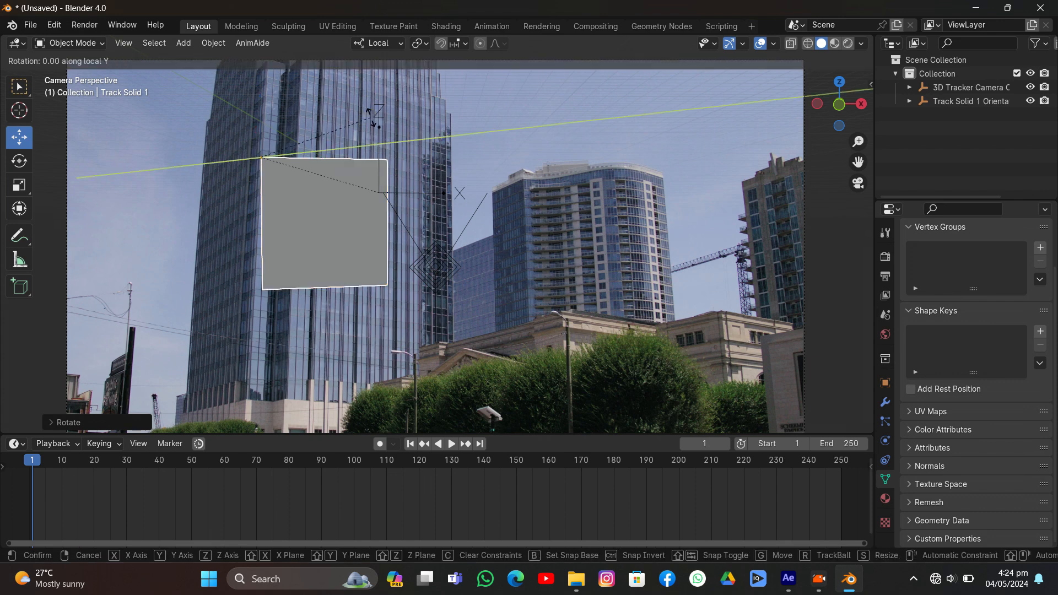
pyautogui.press('y')
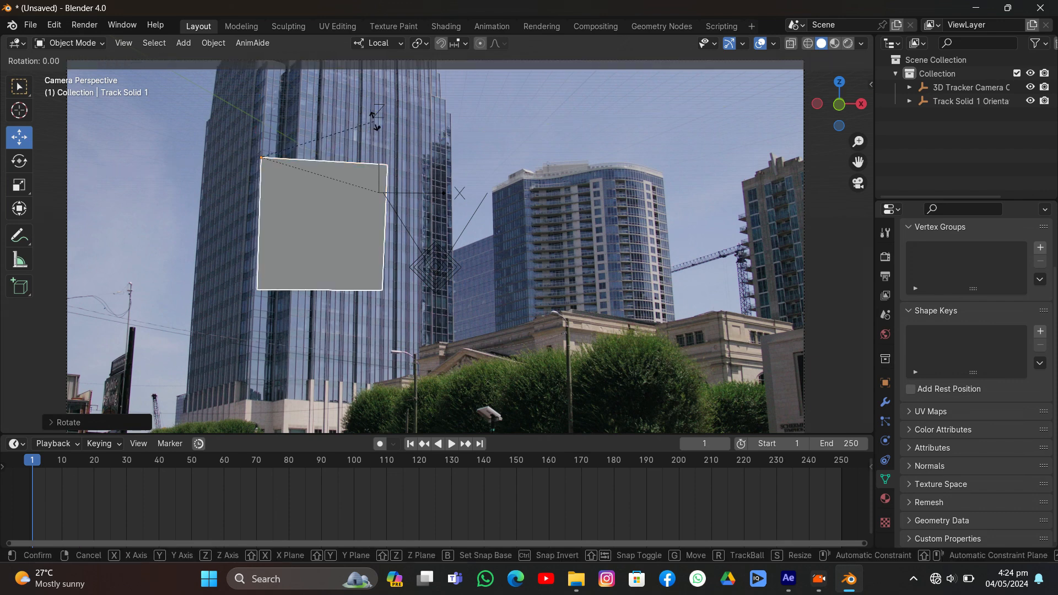
pyautogui.press('Escape')
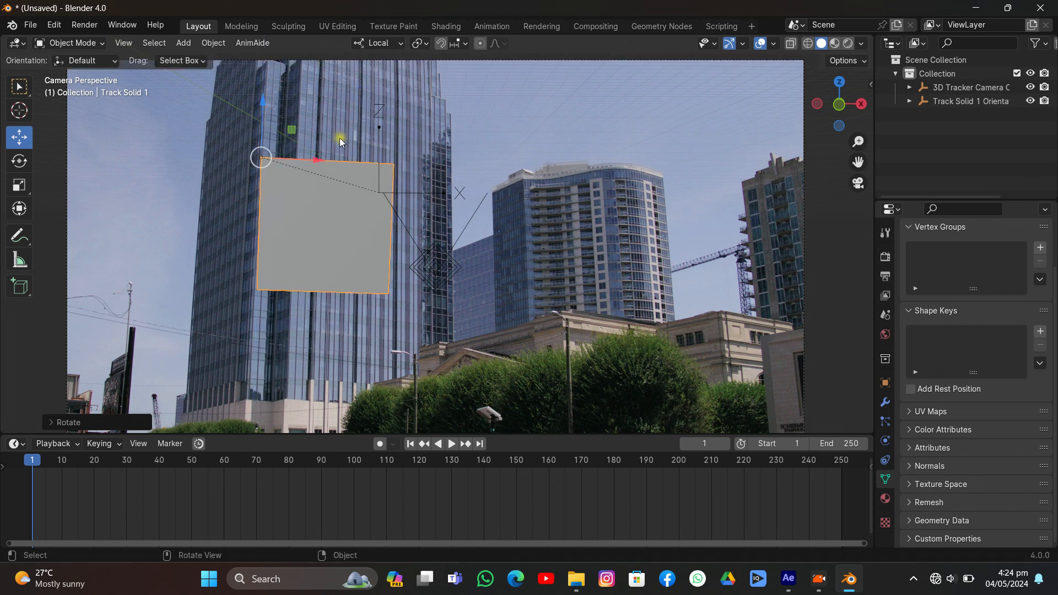
pyautogui.moveTo(311, 160); pyautogui.dragTo(355, 166)
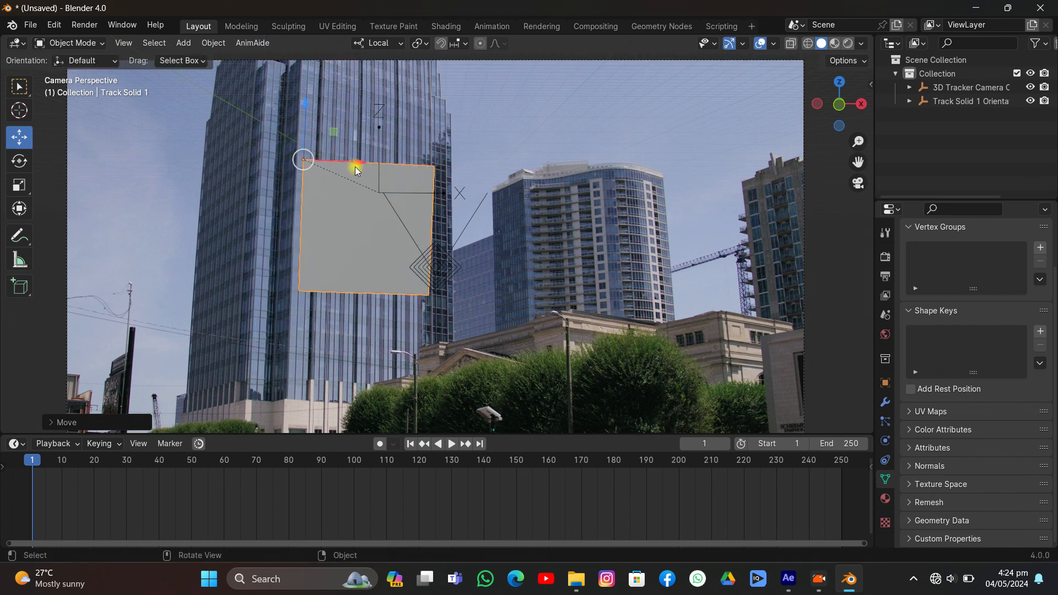
# Step: Play the animation to frame 56 to check how the track solid follows the tower
pyautogui.click(441, 130)
pyautogui.press('space')
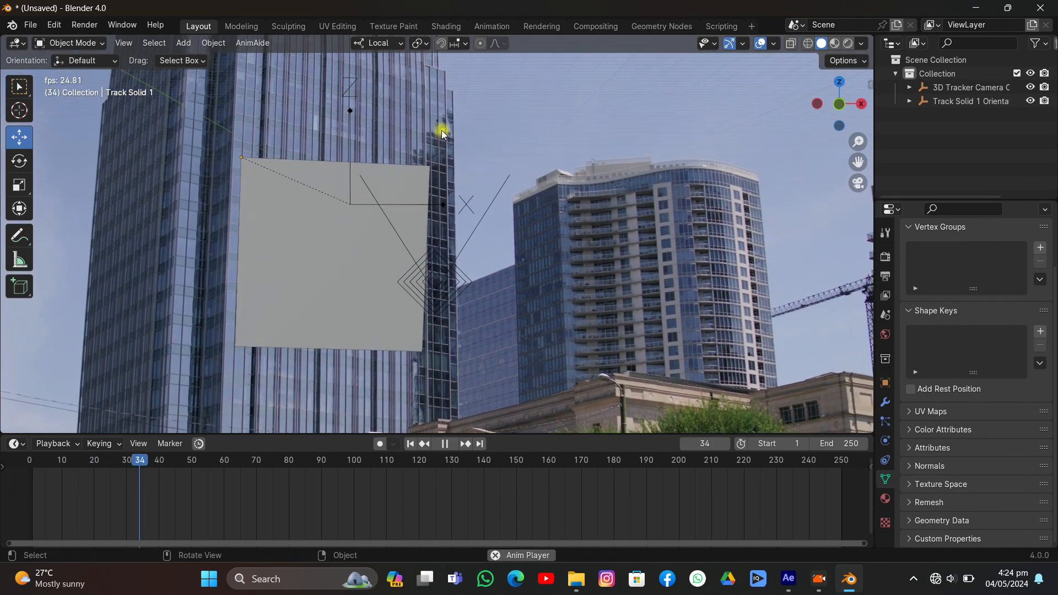
pyautogui.press('space')
pyautogui.click(289, 204)
pyautogui.scroll(-2, 289, 204)
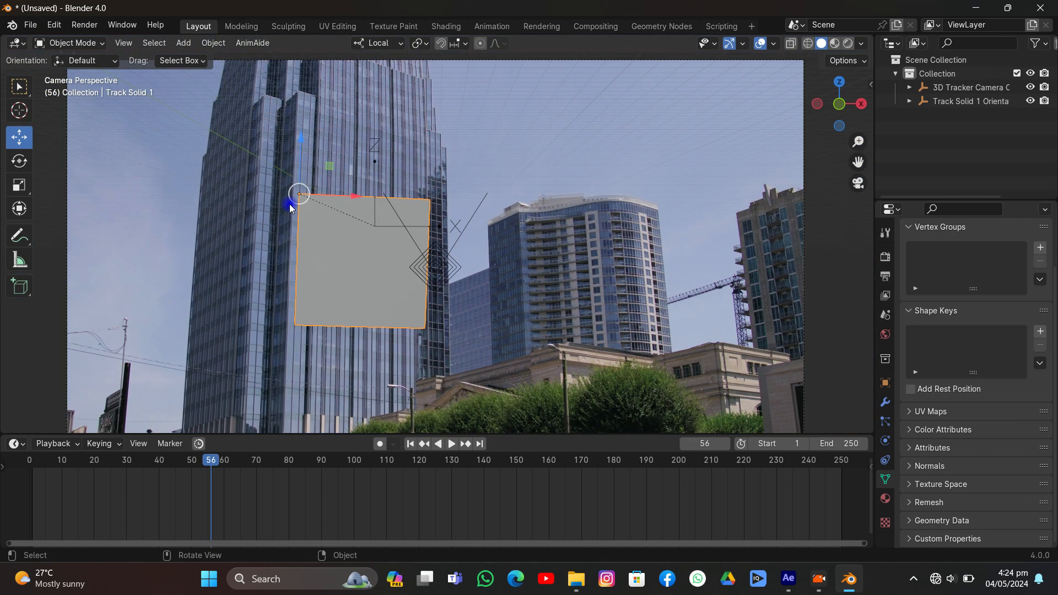
# Step: Scale the track solid up by about 1.12 and rotate it slightly about its local X axis
pyautogui.press('s')
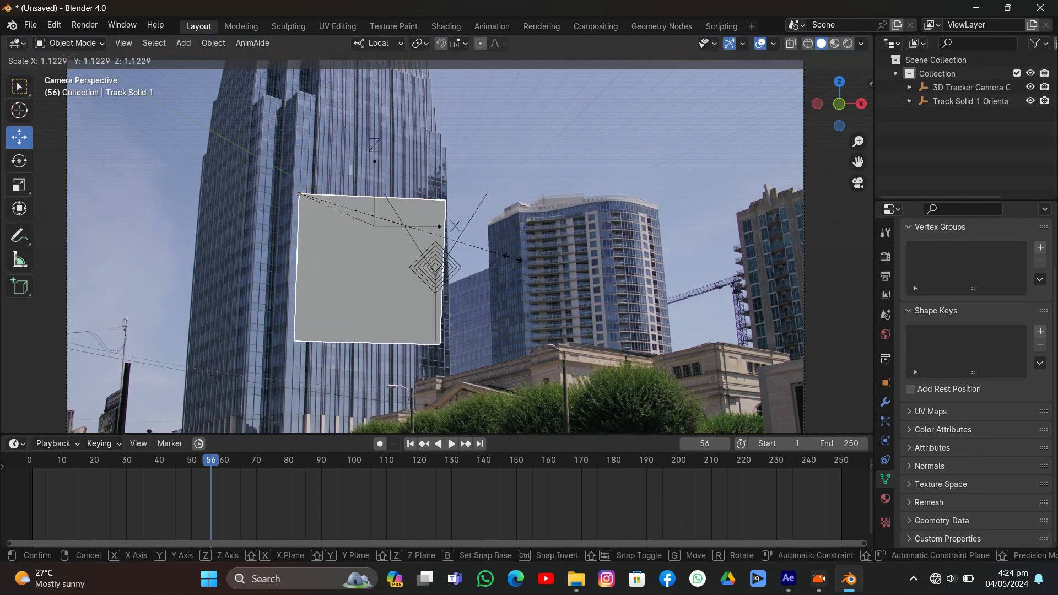
pyautogui.click(513, 263)
pyautogui.press('r')
pyautogui.press('x')
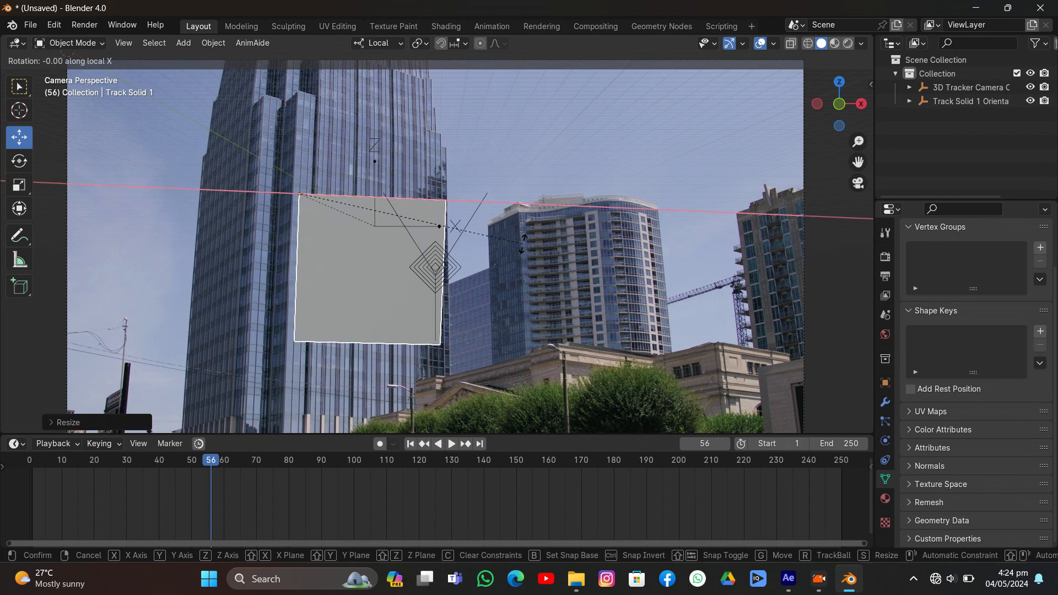
pyautogui.click(507, 306)
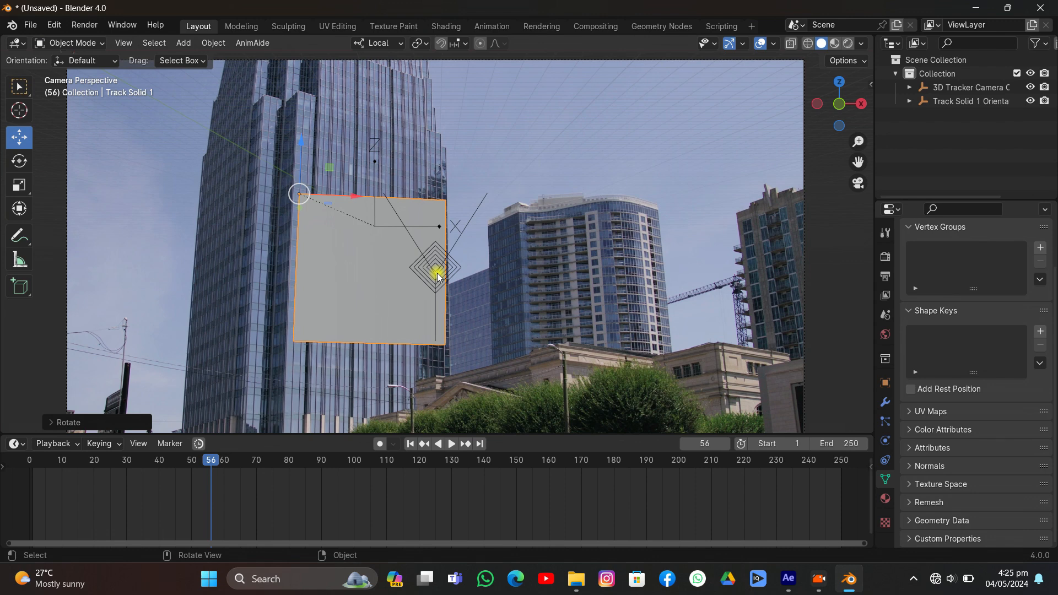
# Step: Move the track solid about 0.25 m along local X and scale it down slightly to fit the facade's right edge
pyautogui.press('g')
pyautogui.press('x')
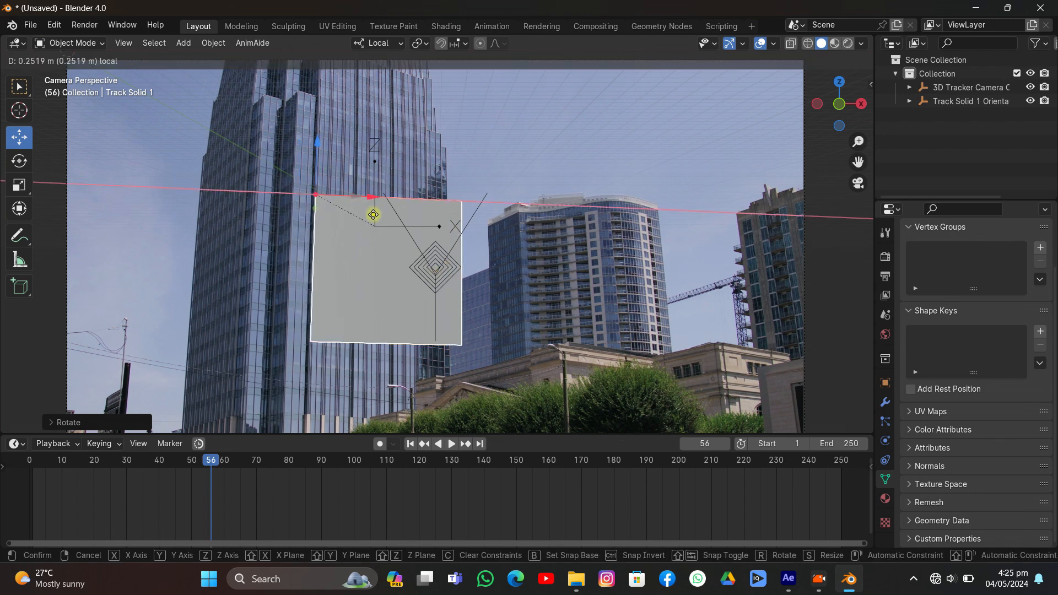
pyautogui.click(373, 217)
pyautogui.press('s')
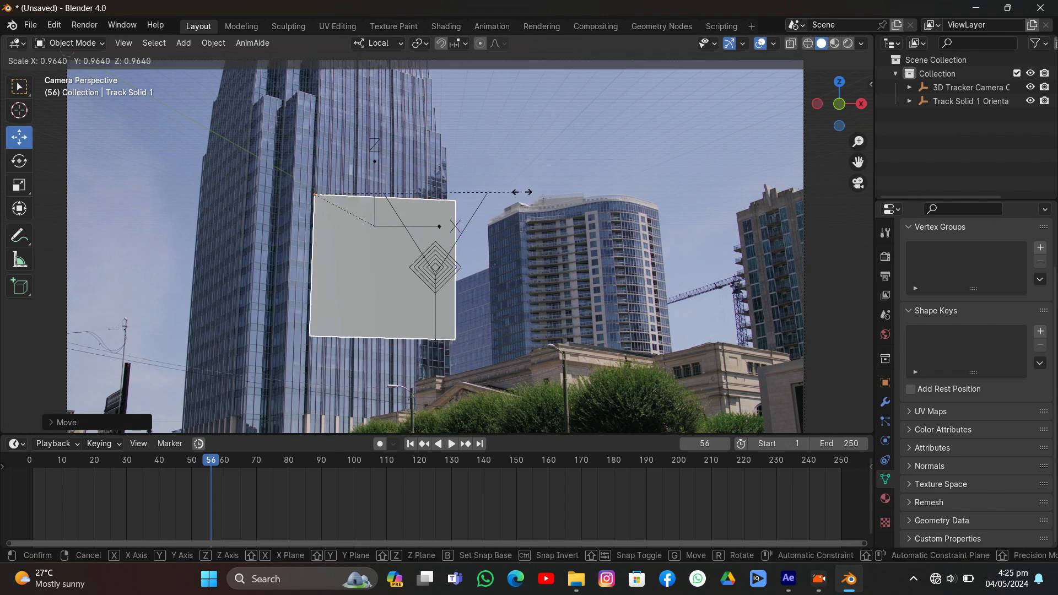
pyautogui.click(509, 197)
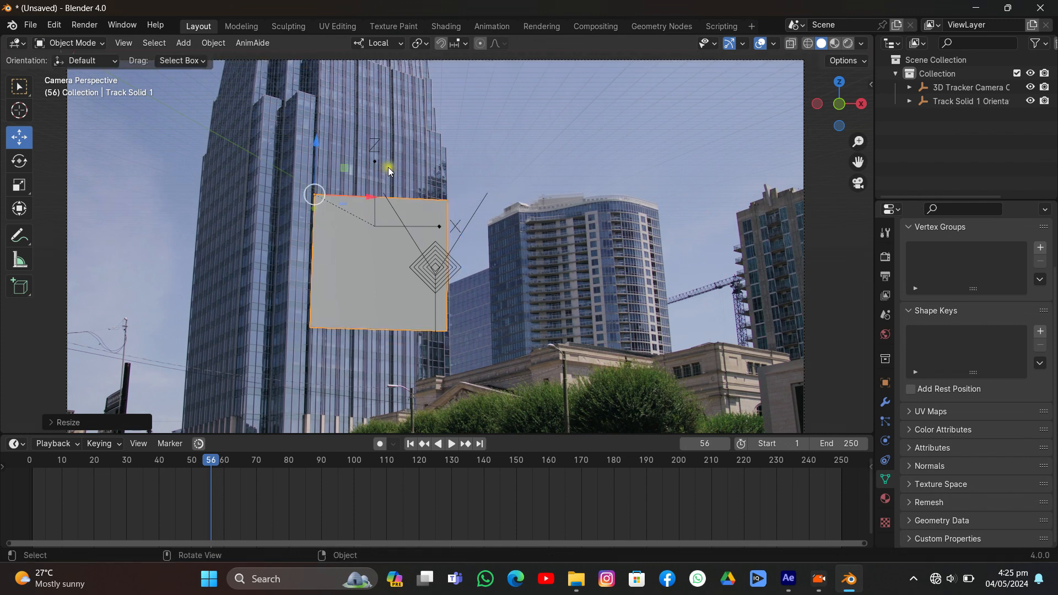
# Step: Move the track solid higher on the tower facade and fine-tune its tilt in the view plane and about local Y
pyautogui.press('r')
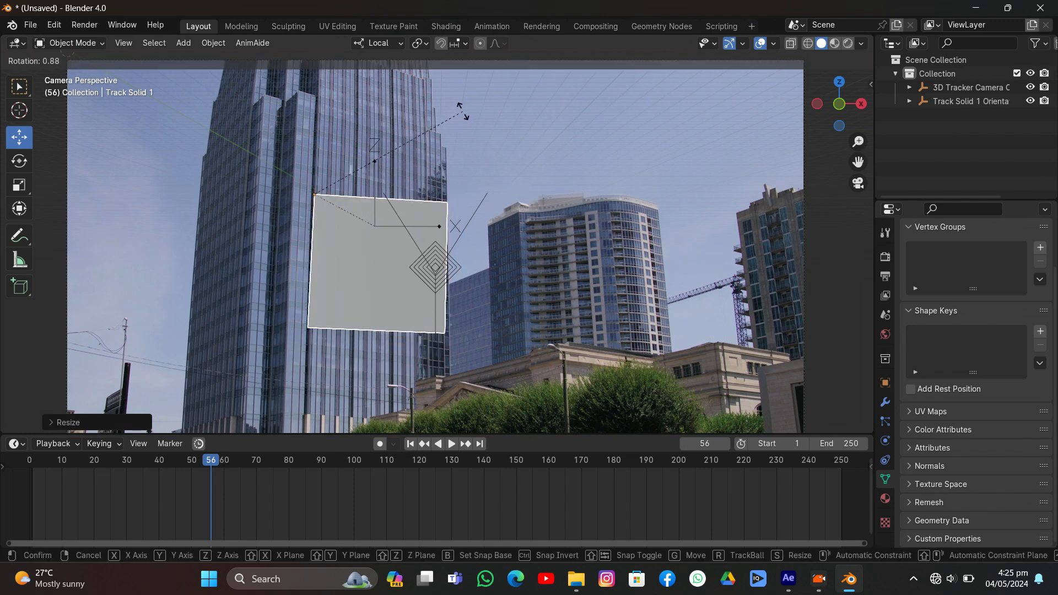
pyautogui.click(464, 111)
pyautogui.moveTo(317, 142); pyautogui.dragTo(457, 118)
pyautogui.press('r')
pyautogui.press('y')
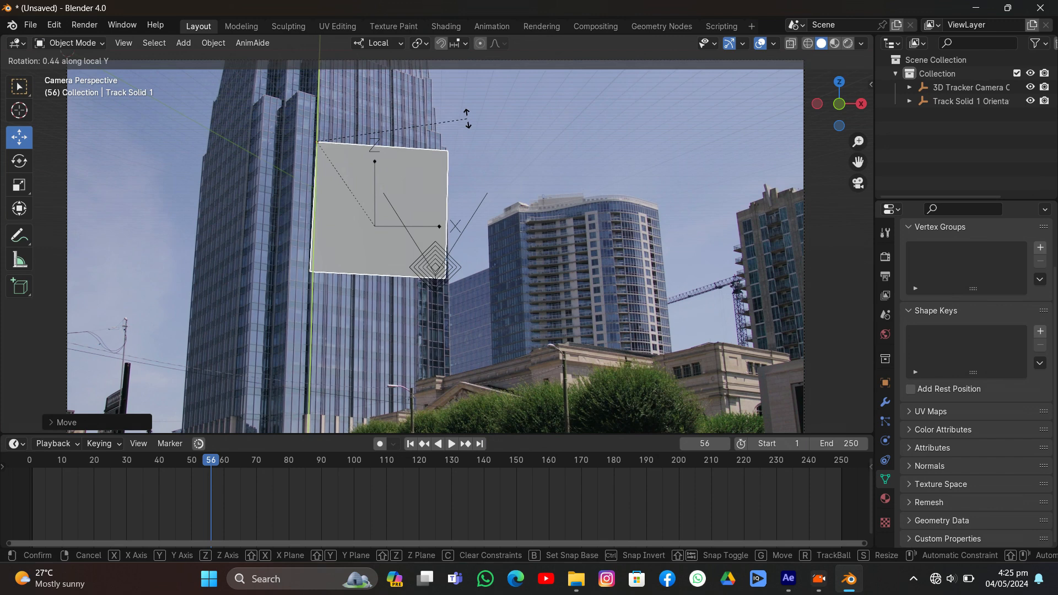
pyautogui.click(460, 133)
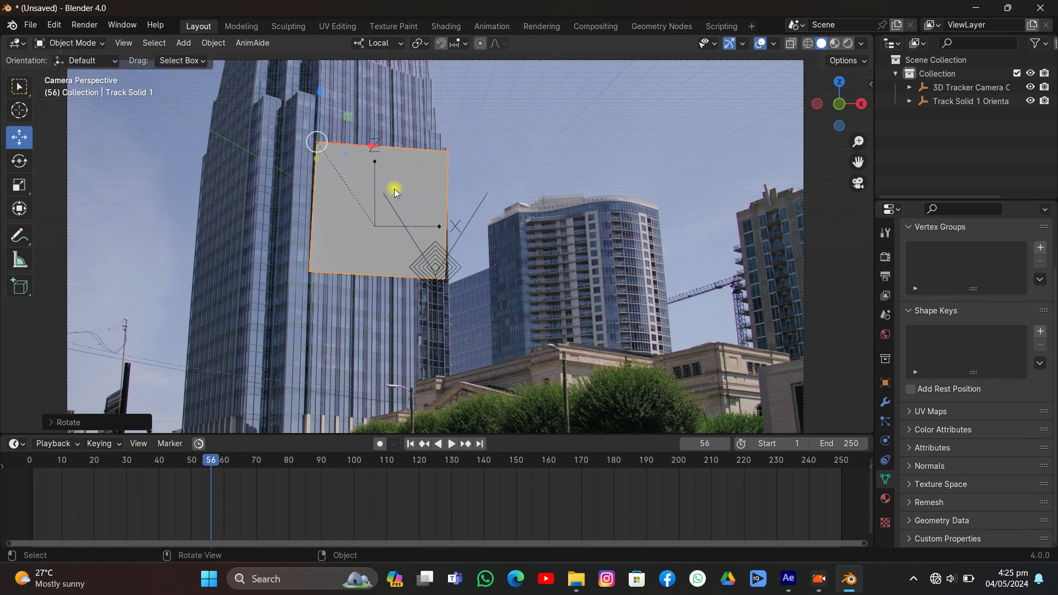
# Step: Enter edit mode on the track solid and shift its bottom edge slightly along local X
pyautogui.press('Tab')
pyautogui.click(130, 43)
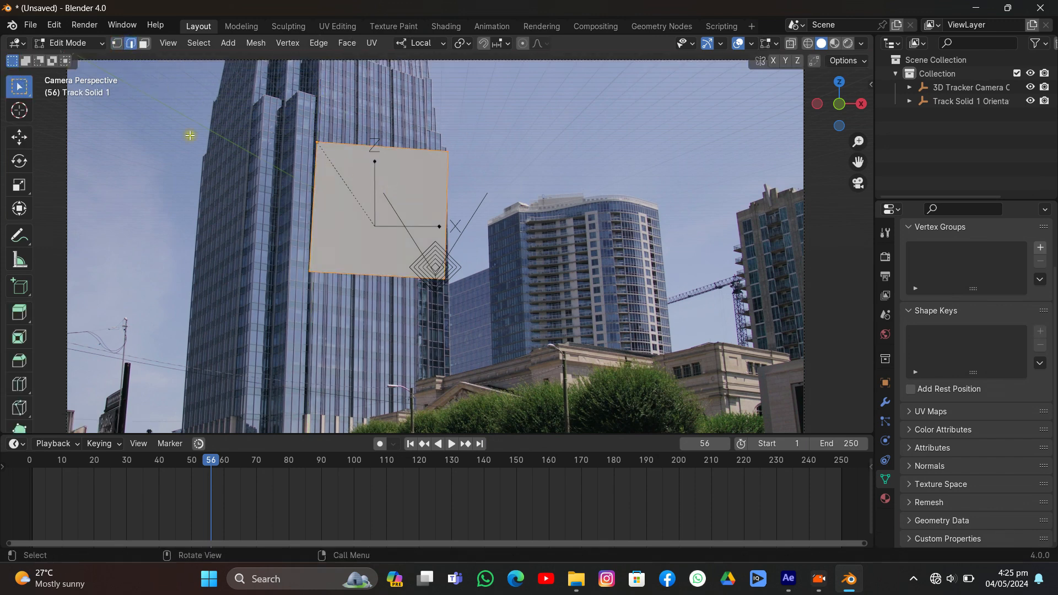
pyautogui.click(364, 277)
pyautogui.press('g')
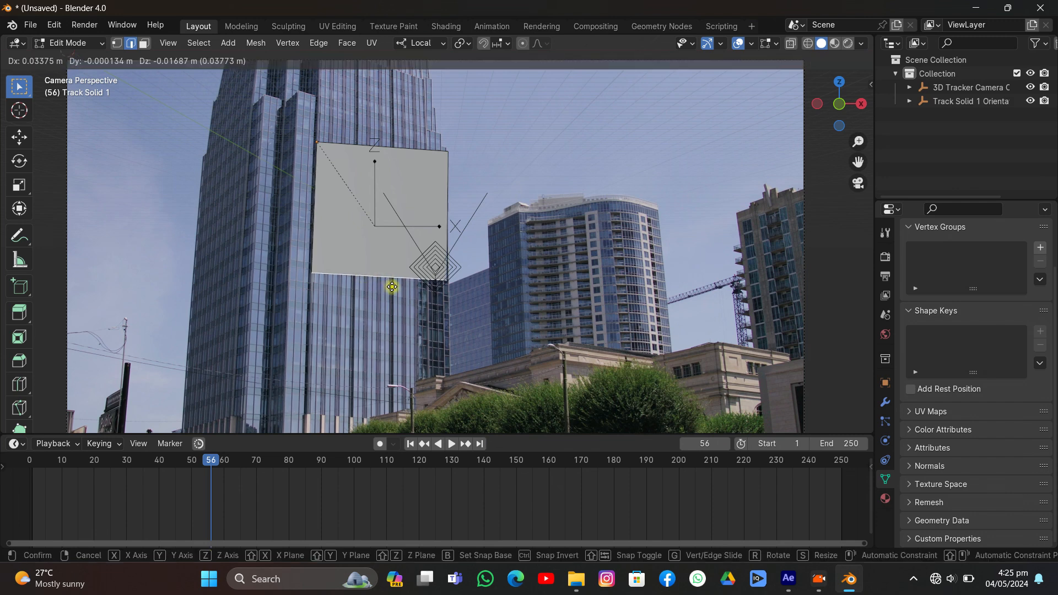
pyautogui.rightClick(390, 335)
pyautogui.press('g')
pyautogui.press('y')
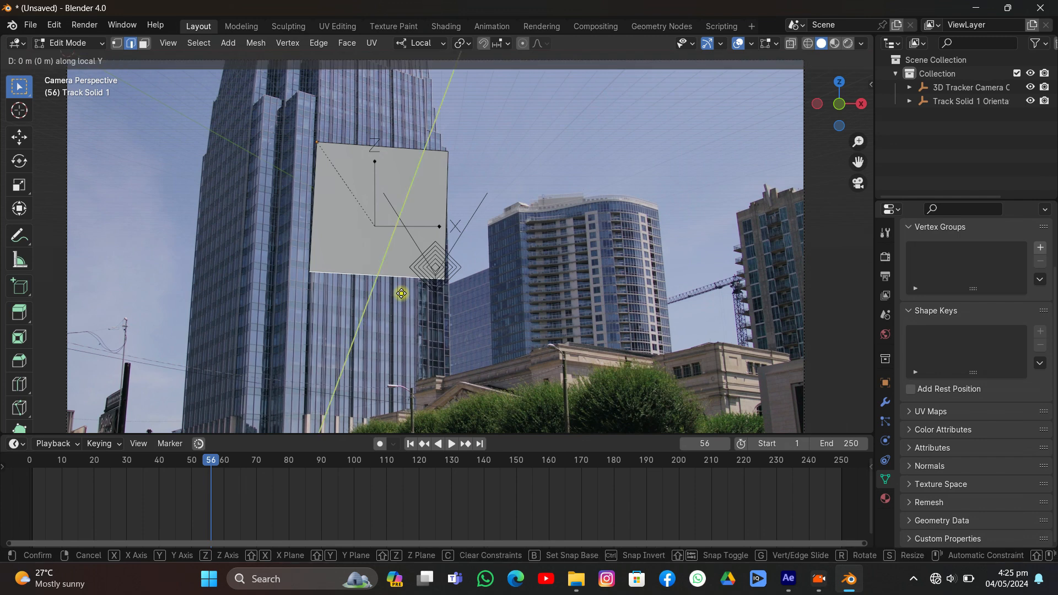
pyautogui.press('x')
pyautogui.click(401, 293)
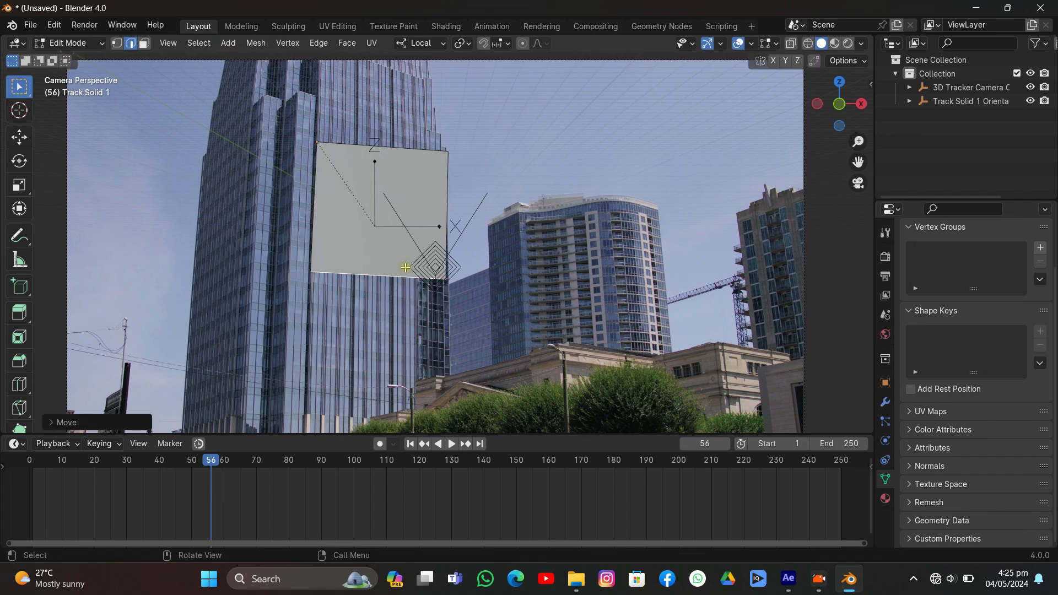
# Step: Extend the track solid's bottom edge down along local Z, shift it about 0.03 m along local X, and widen it slightly
pyautogui.press('g')
pyautogui.press('z')
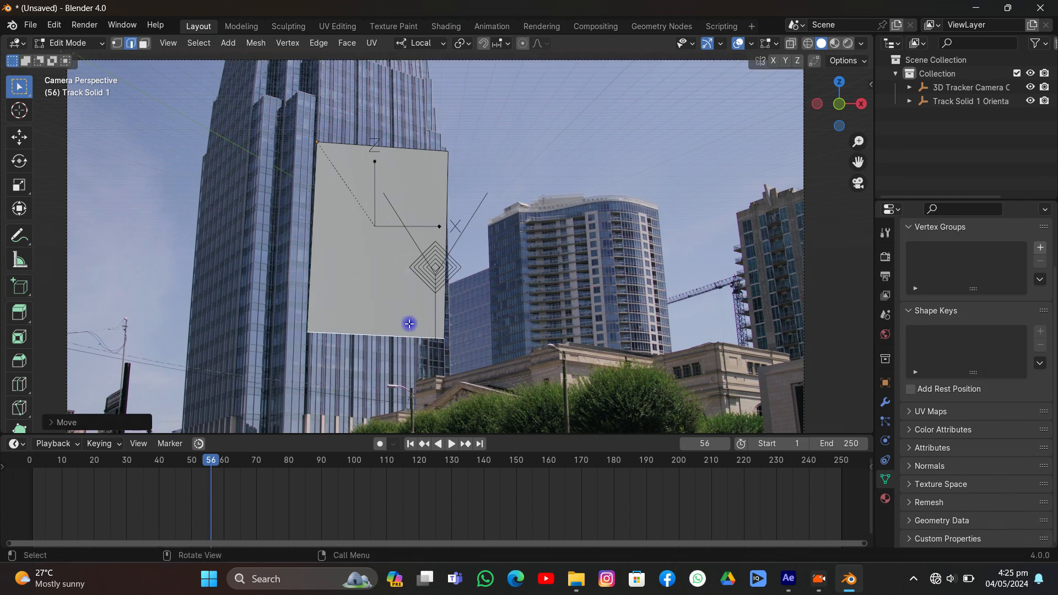
pyautogui.press('x')
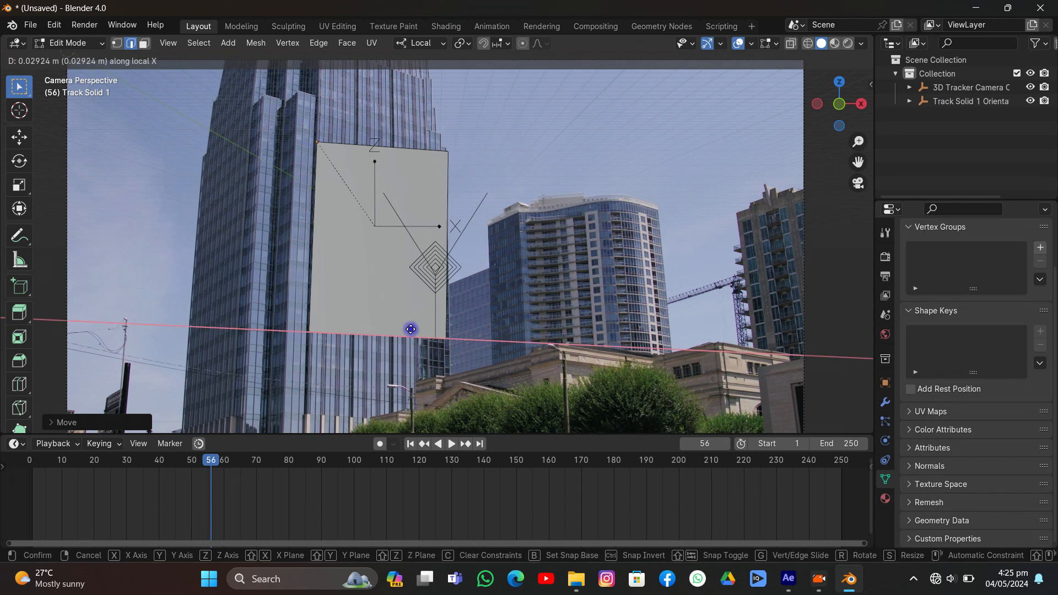
pyautogui.click(409, 328)
pyautogui.press('s')
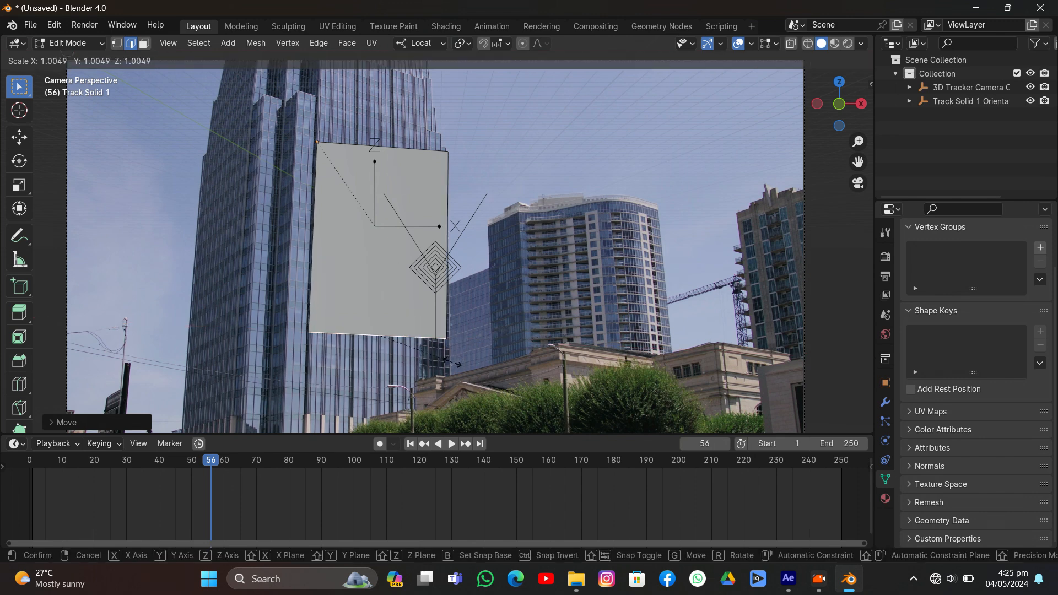
pyautogui.click(451, 362)
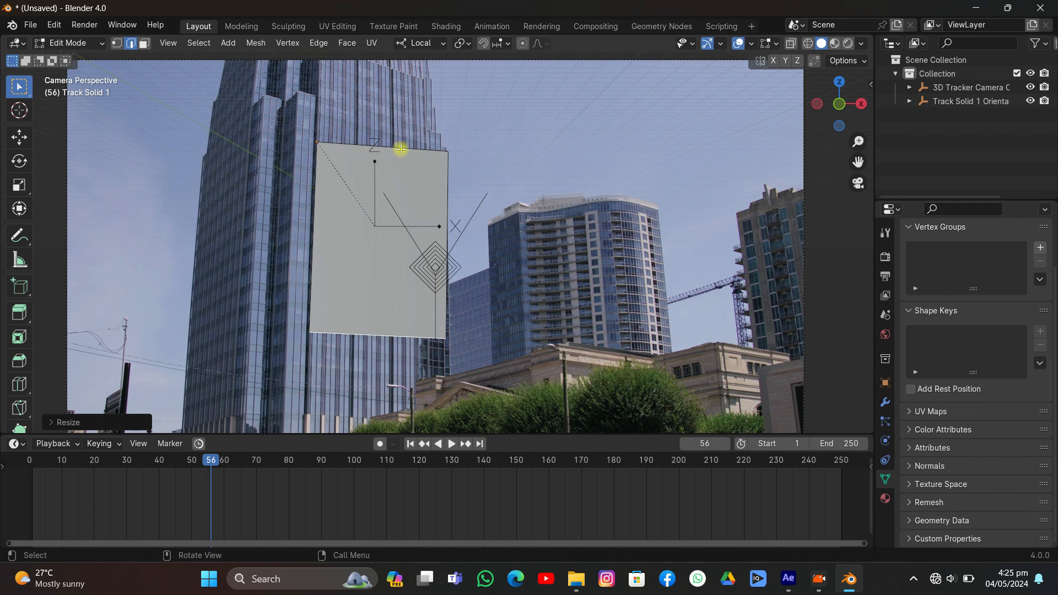
# Step: Move the track solid's right edge about 0.06 m inward along local X
pyautogui.click(444, 197)
pyautogui.press('g')
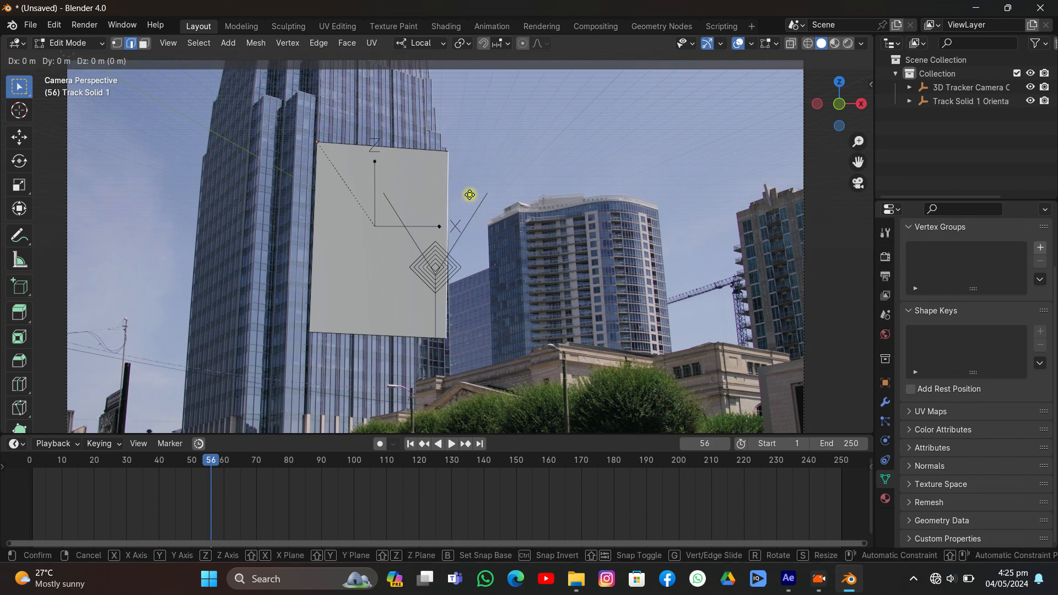
pyautogui.press('x')
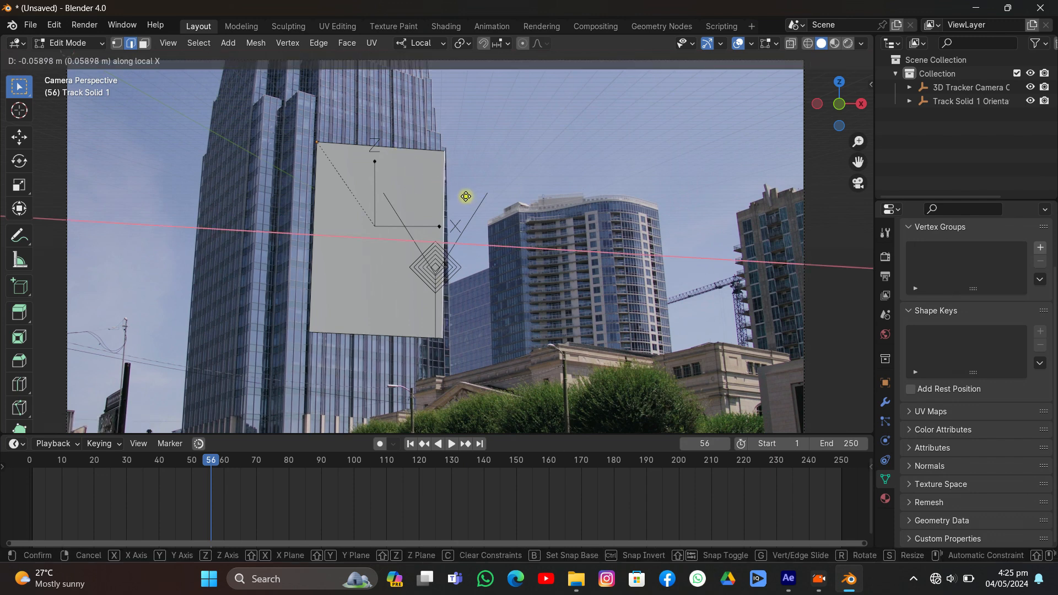
pyautogui.click(465, 197)
# Step: Nudge the track solid's upper-right corner inward and its lower-right corner about 0.05 m outward along local X to match the facade edge
pyautogui.click(117, 46)
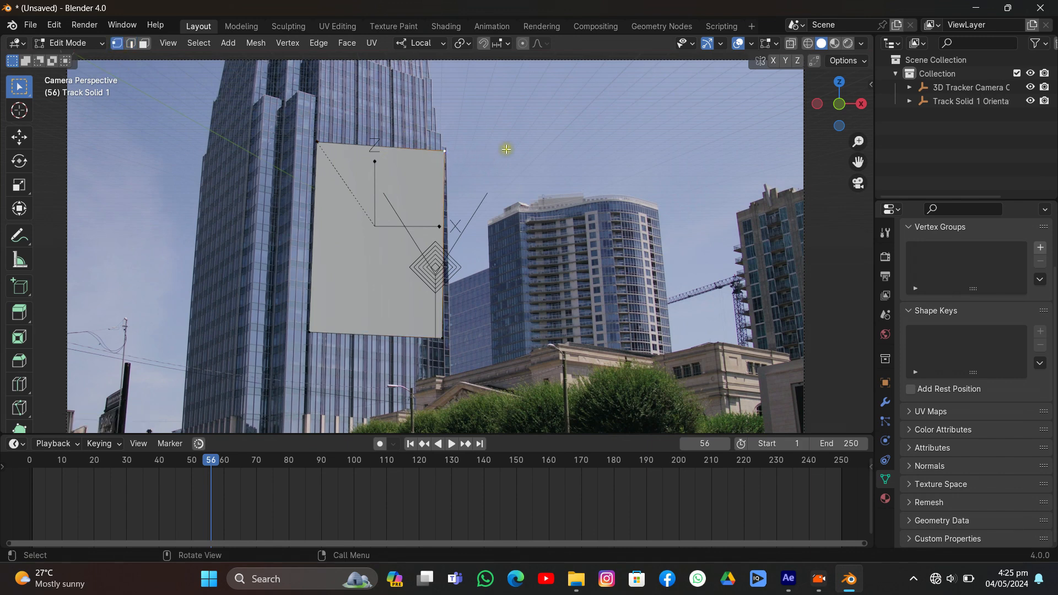
pyautogui.press('g')
pyautogui.press('x')
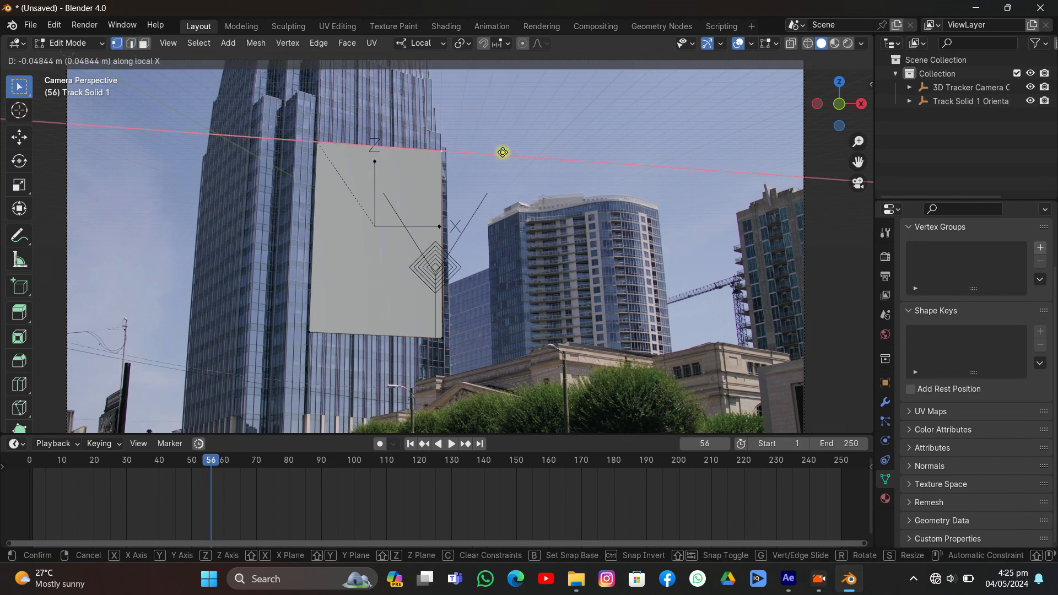
pyautogui.click(504, 154)
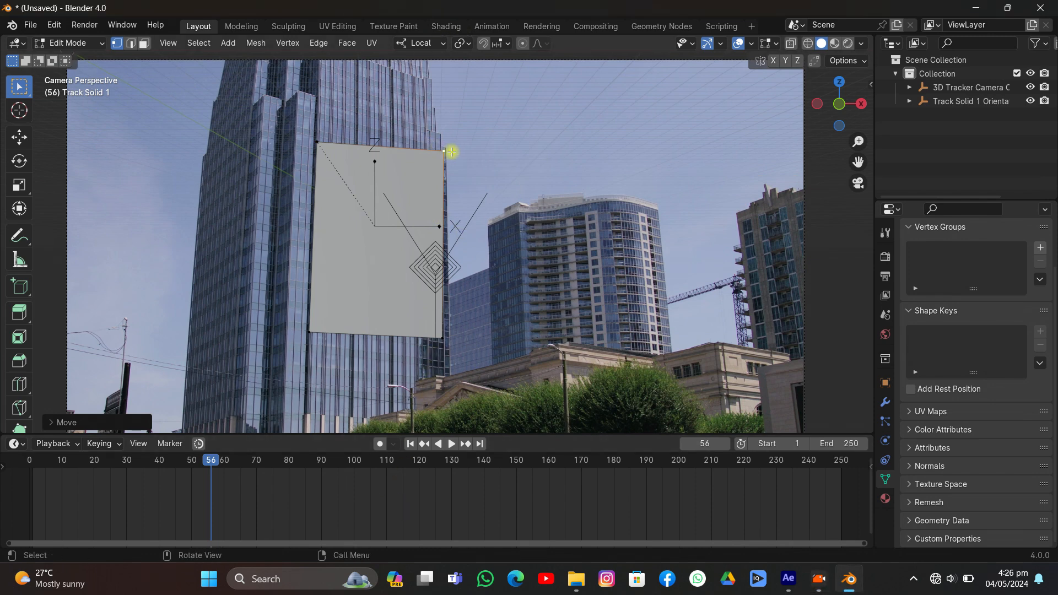
pyautogui.scroll(2, 458, 154)
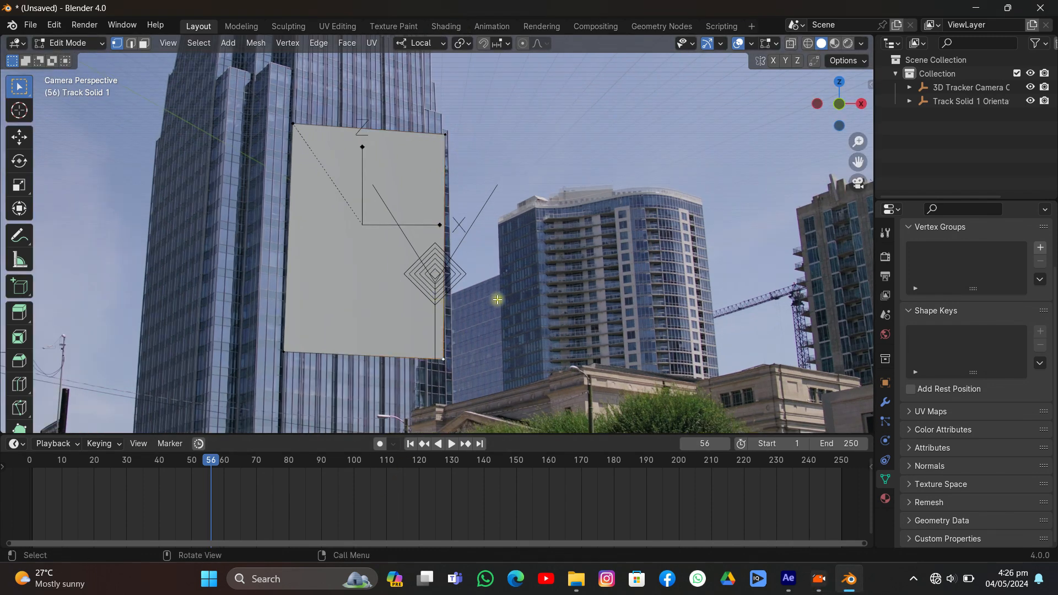
pyautogui.press('g')
pyautogui.press('x')
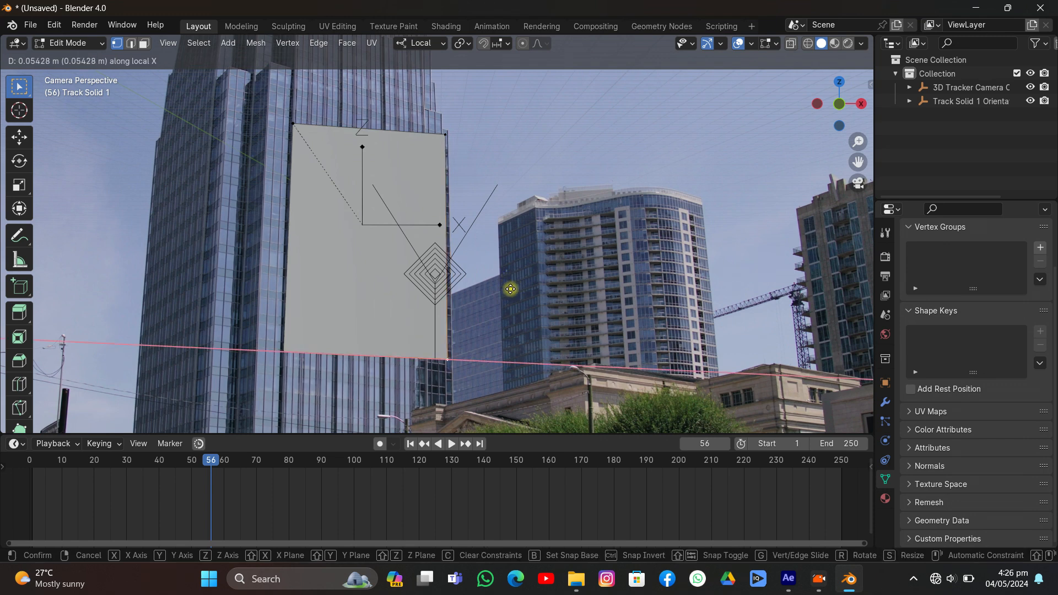
pyautogui.click(510, 290)
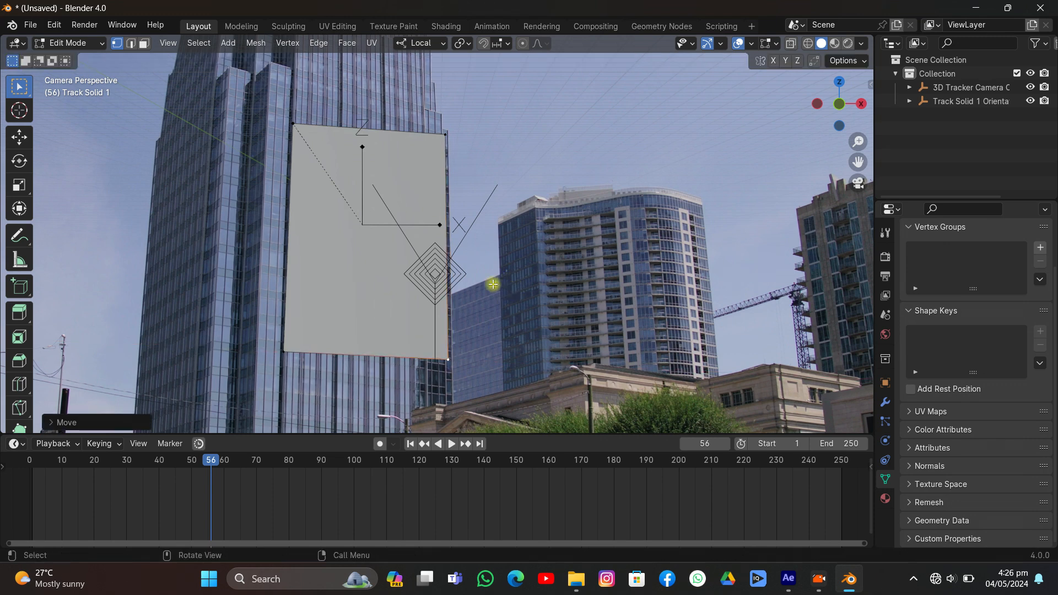
# Step: Play the animation to frame 161, leaving edit mode, to check how the track solid follows the facade
pyautogui.press('space')
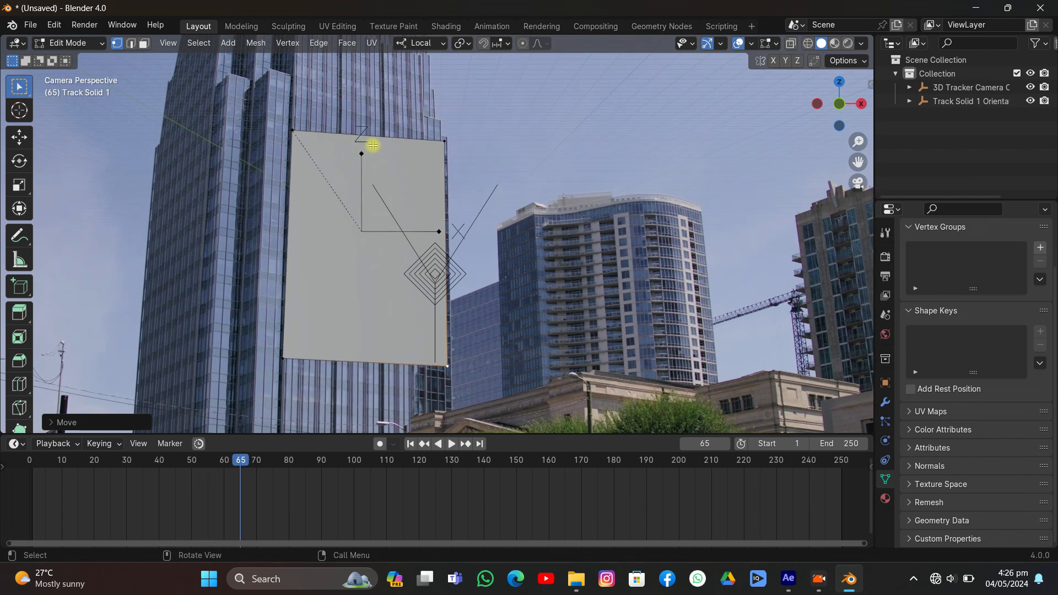
pyautogui.press('space')
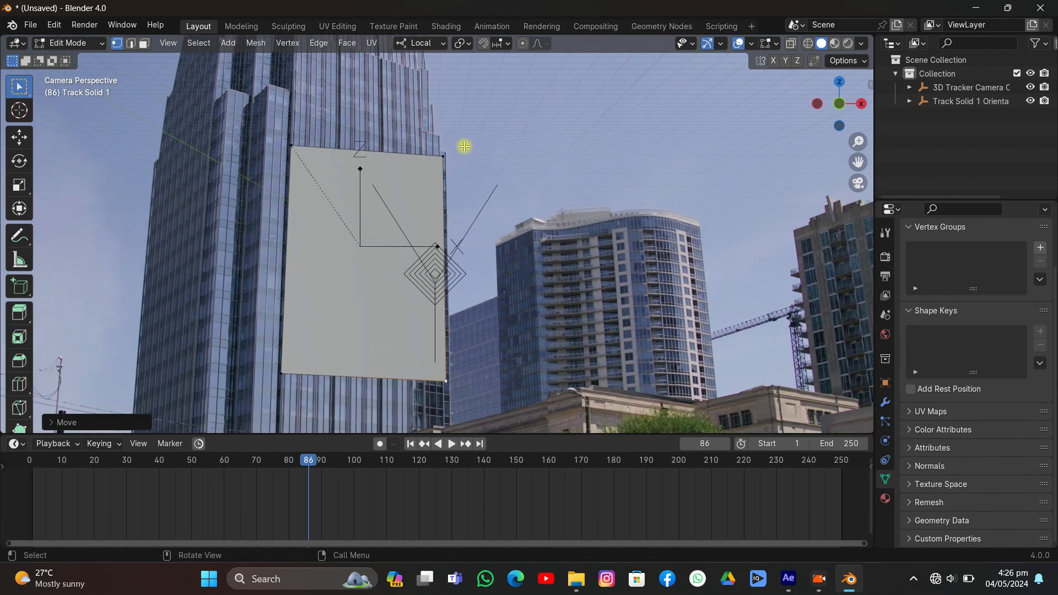
pyautogui.scroll(1, 464, 146)
pyautogui.press('Tab')
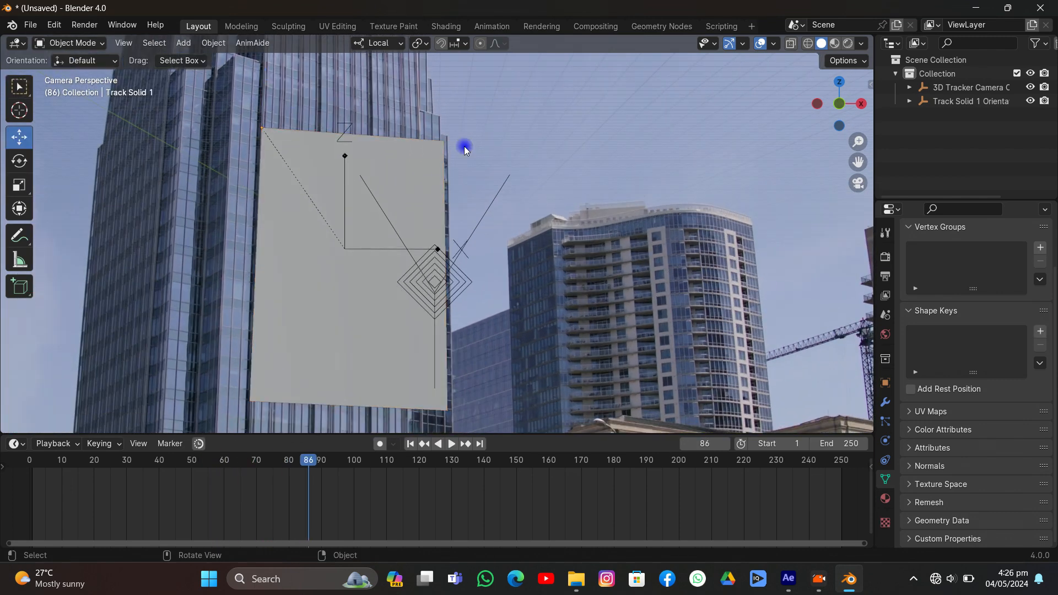
pyautogui.press('space')
pyautogui.scroll(-3, 464, 147)
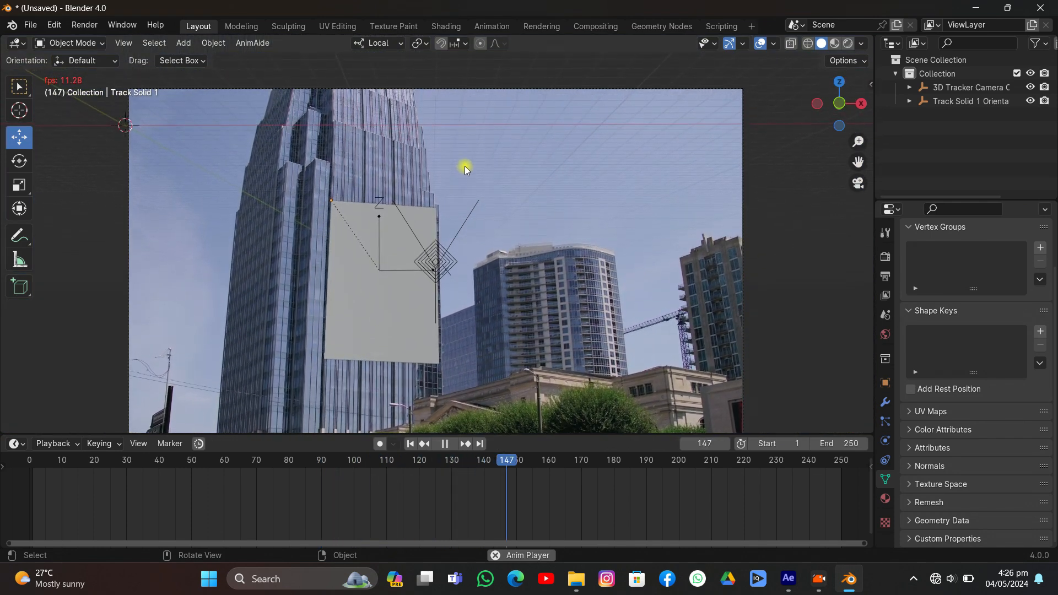
pyautogui.press('space')
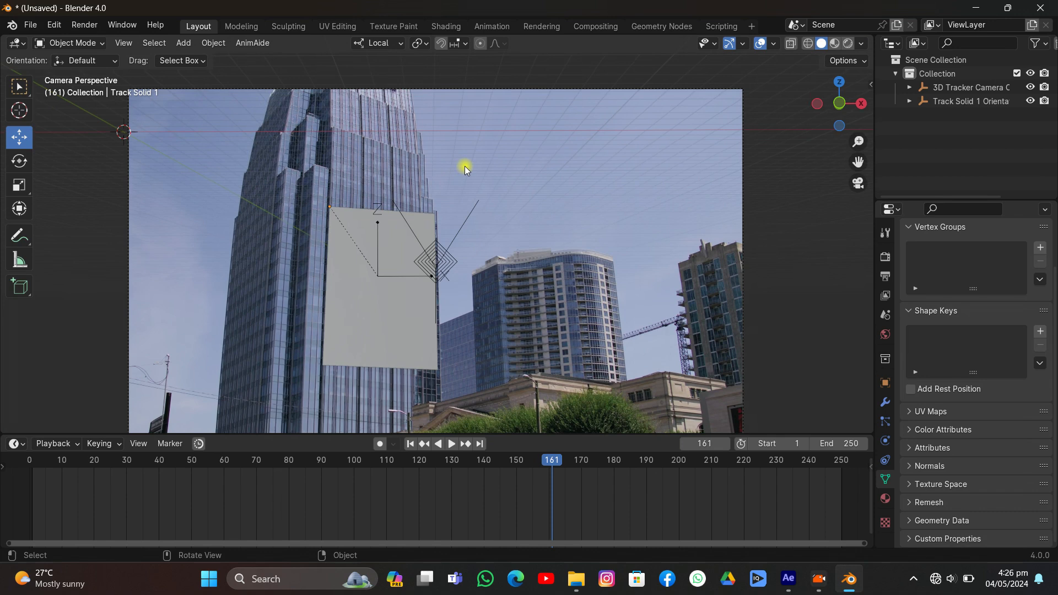
# Step: Return to edit mode on the track solid and save the project as Main.blend in the Videos\Apeaksoft Studio\tutorial\17 folder
pyautogui.click(394, 365)
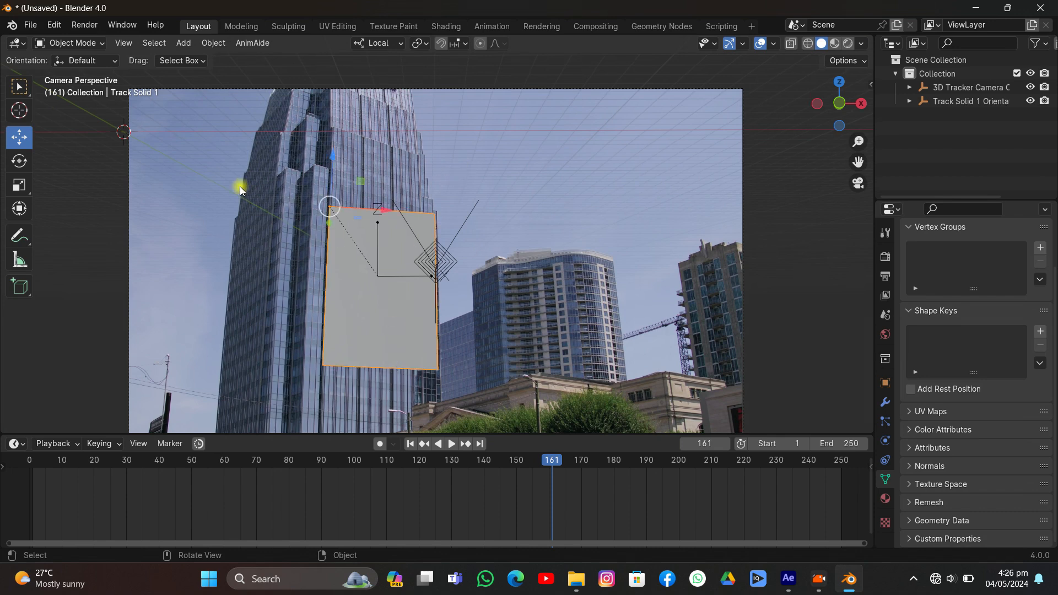
pyautogui.press('Tab')
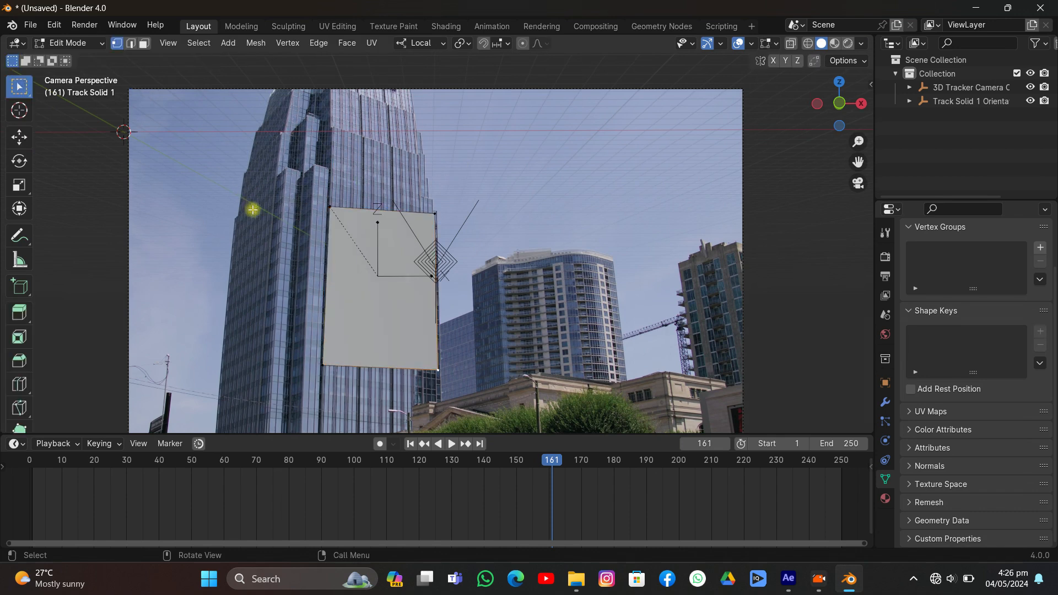
pyautogui.click(31, 26)
pyautogui.click(52, 110)
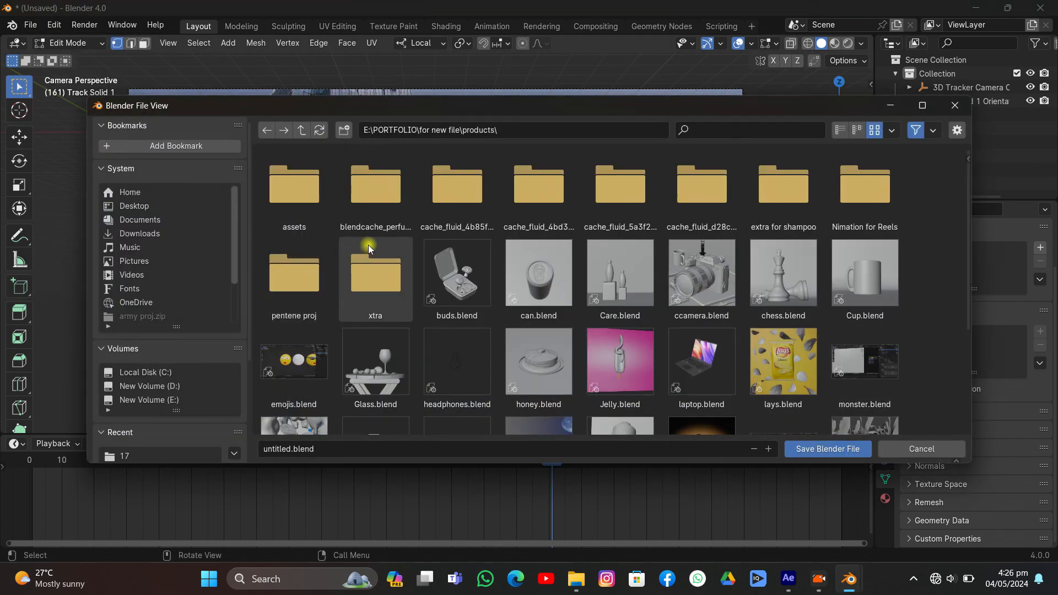
pyautogui.click(133, 275)
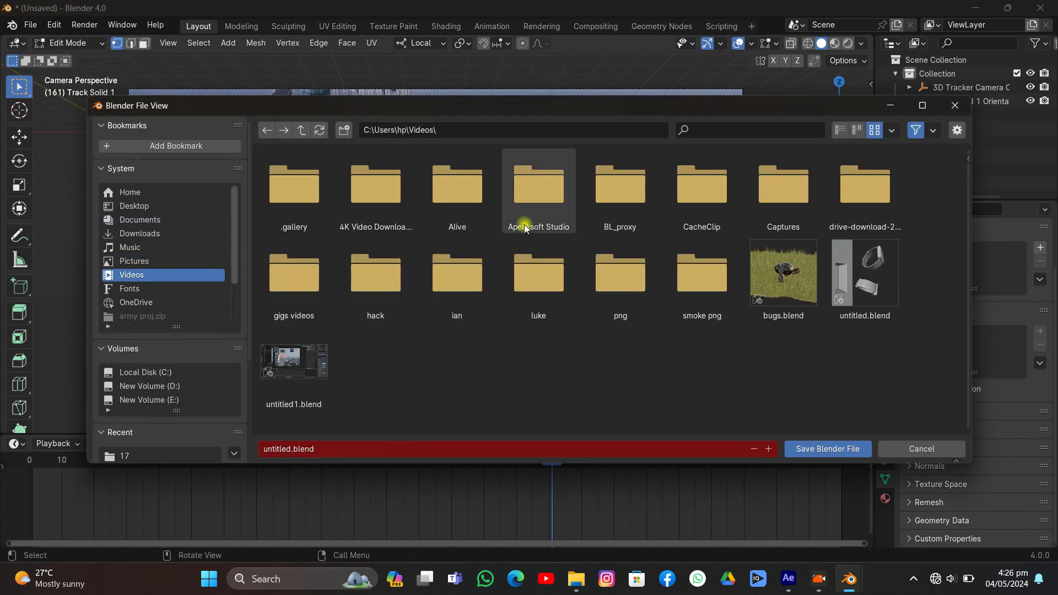
pyautogui.doubleClick(524, 227)
pyautogui.doubleClick(538, 219)
pyautogui.doubleClick(295, 358)
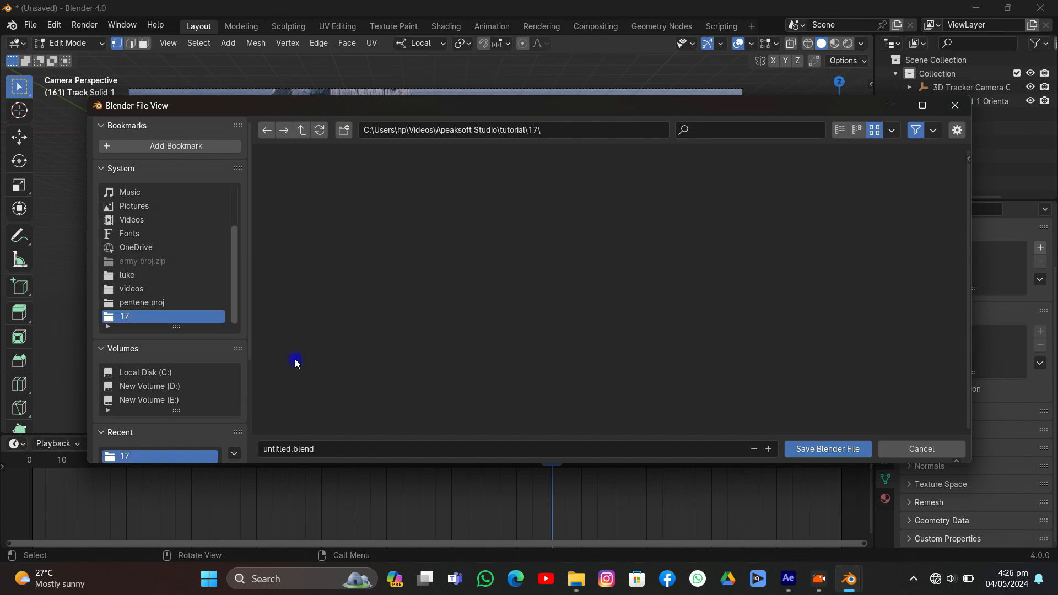
pyautogui.click(300, 448)
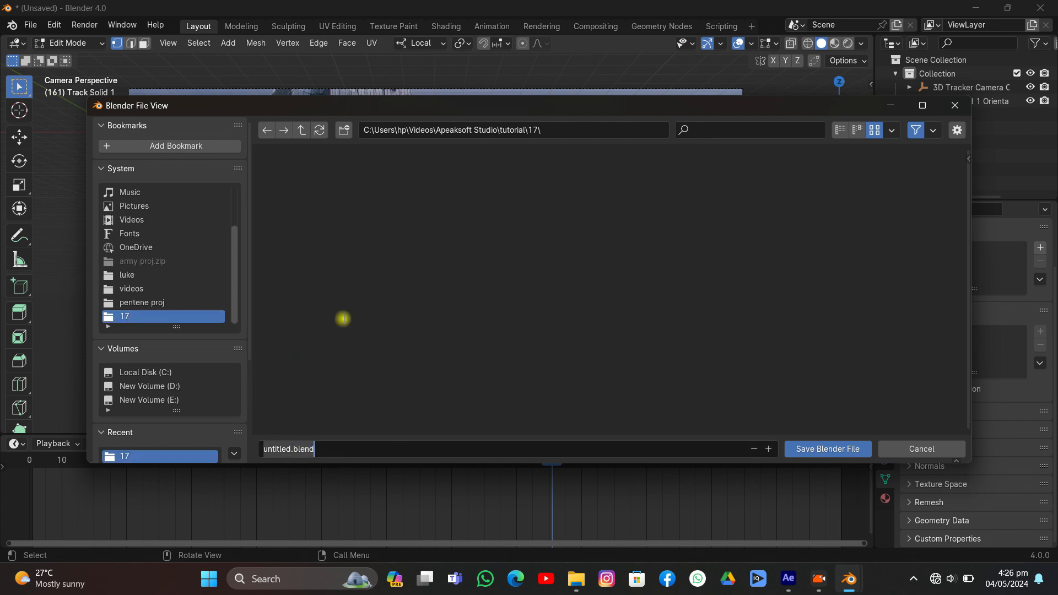
pyautogui.write('Mai')
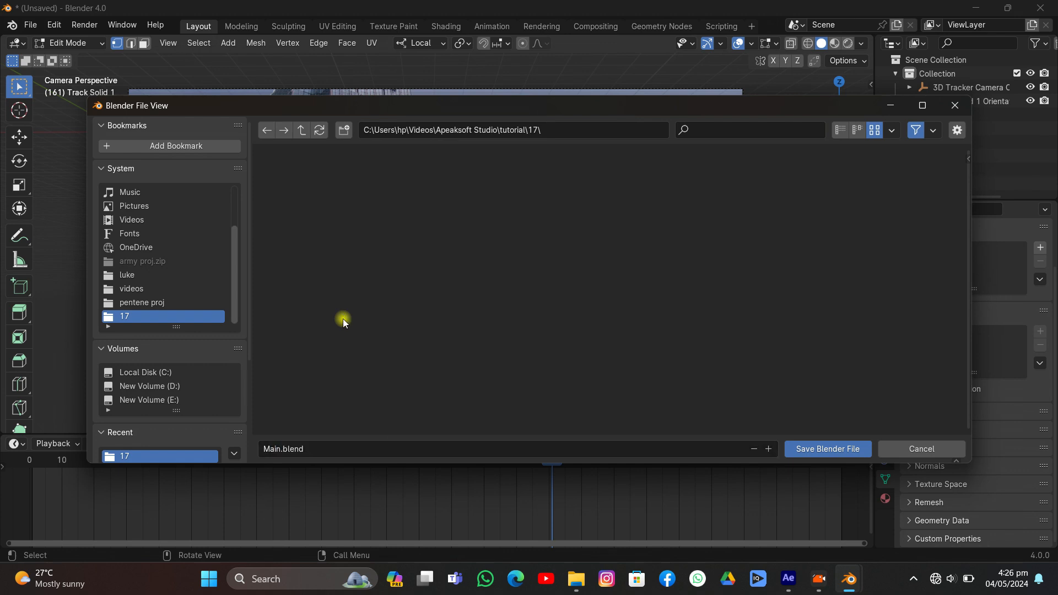
pyautogui.click(823, 448)
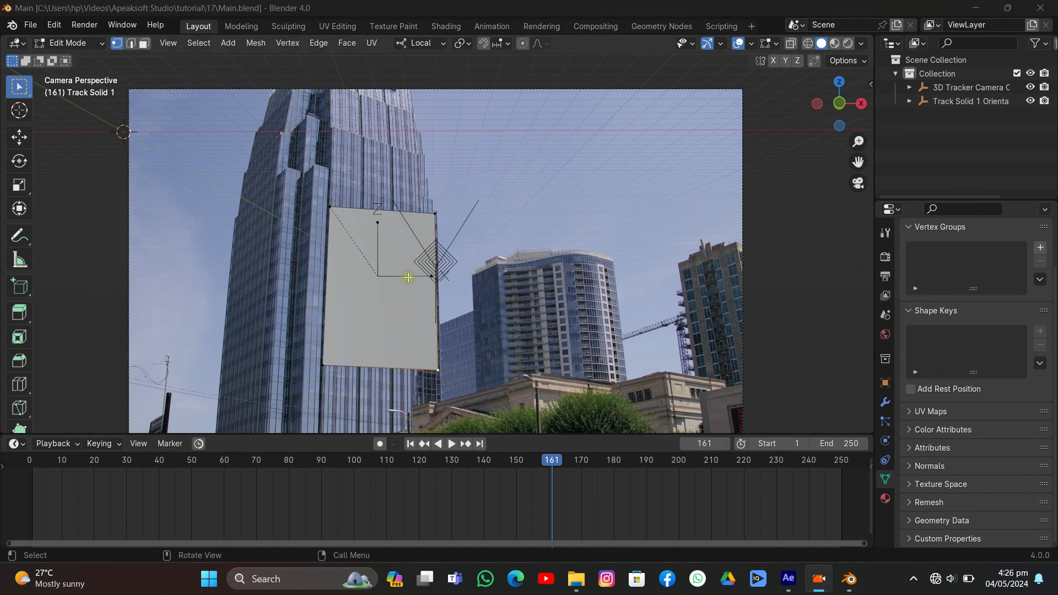
# Step: Play the animation to frame 206 to check the track solid's upper-right corner up close
pyautogui.press('space')
pyautogui.scroll(6, 400, 208)
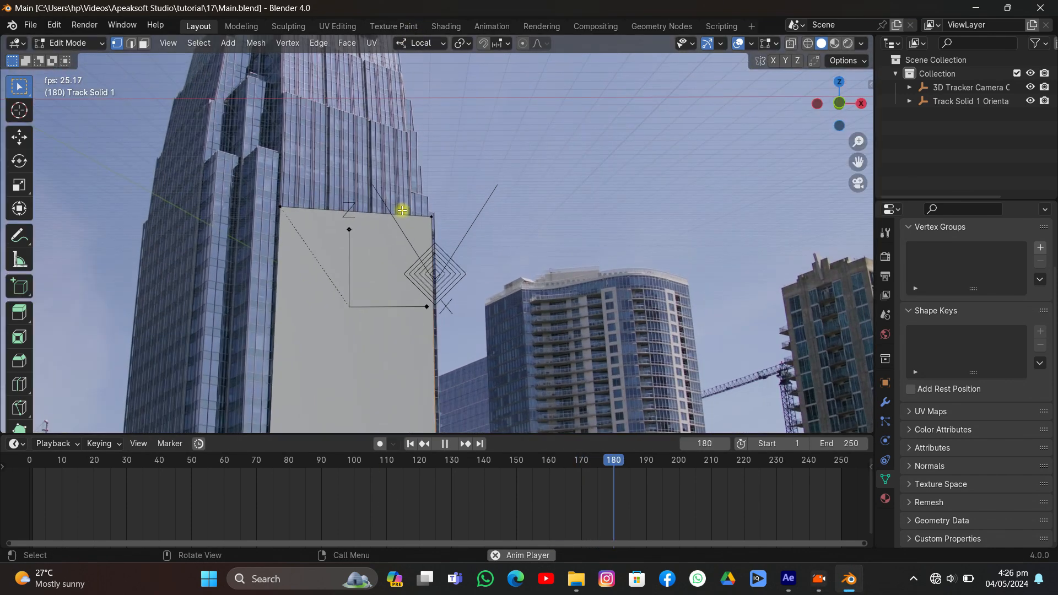
pyautogui.press('space')
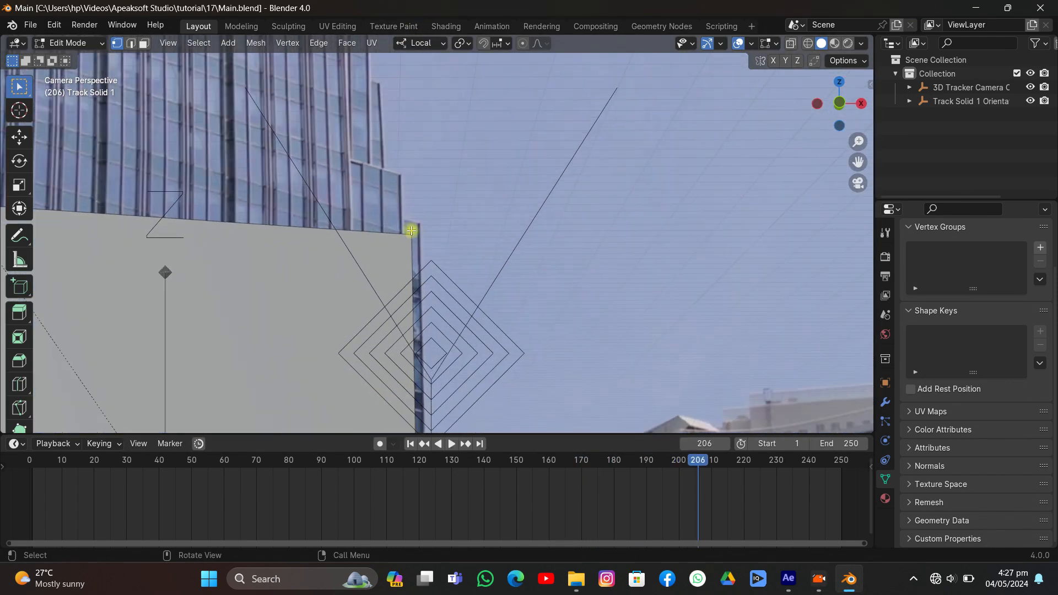
# Step: Lower the track solid's upper-right corner about 0.32 m along local Z
pyautogui.click(411, 230)
pyautogui.scroll(-3, 443, 202)
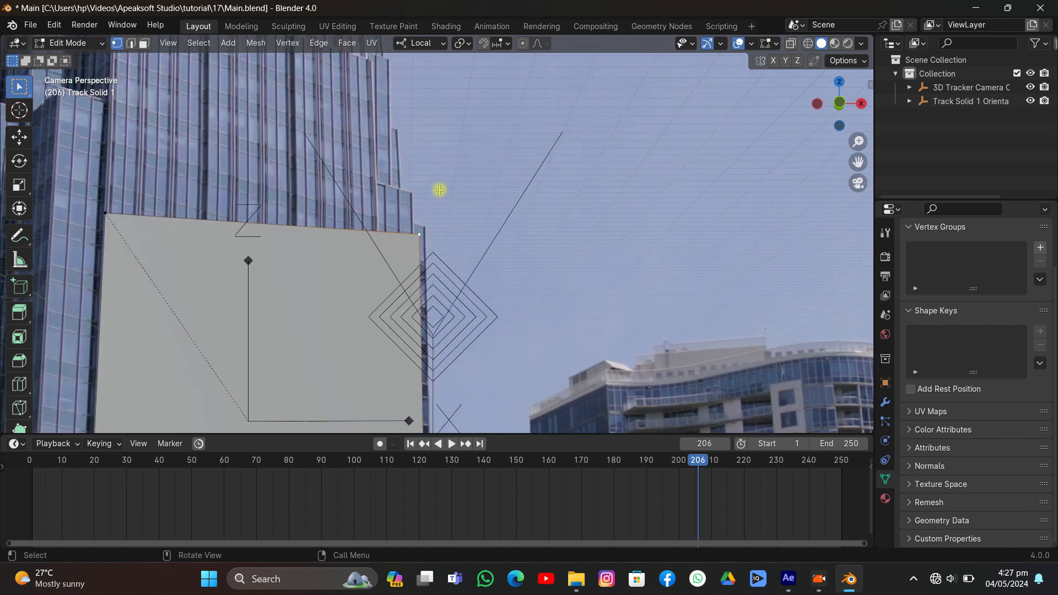
pyautogui.press('g')
pyautogui.press('z')
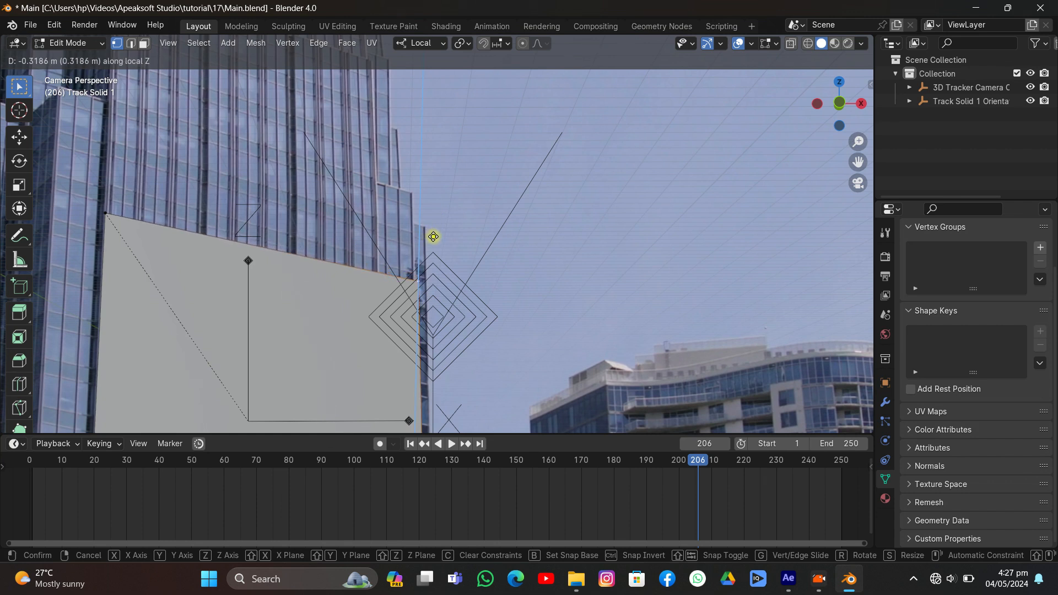
pyautogui.click(433, 236)
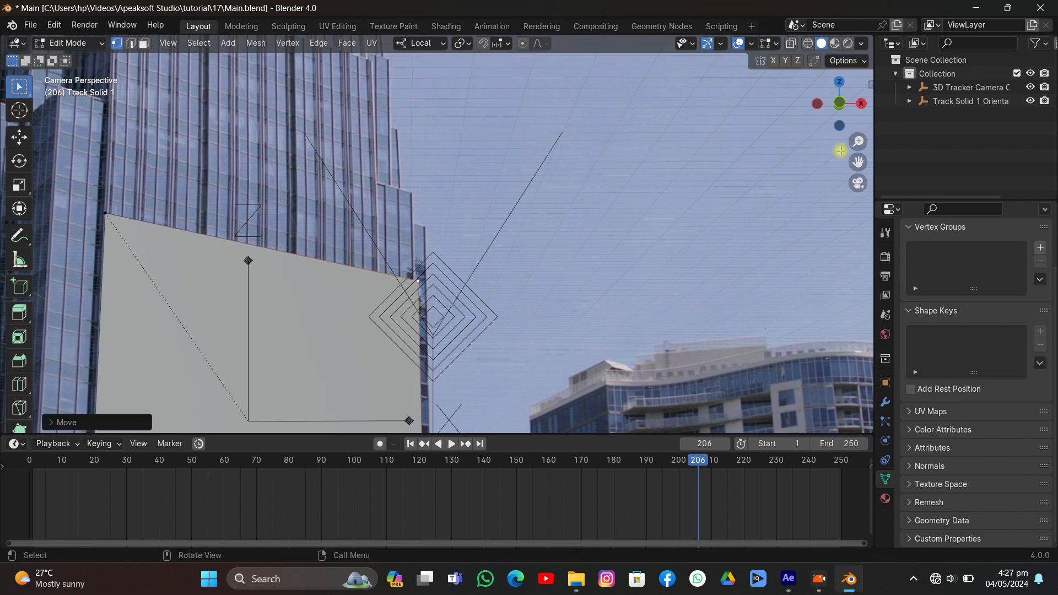
pyautogui.moveTo(857, 162); pyautogui.dragTo(857, 2)
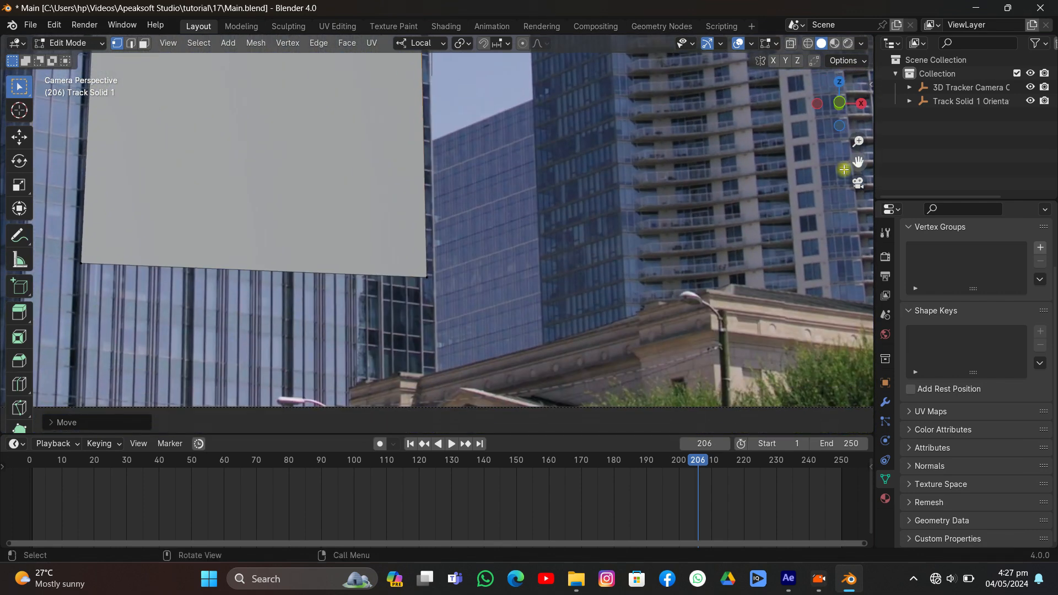
# Step: Lower the track solid's lower-right corner along local Z and return to object mode
pyautogui.click(431, 272)
pyautogui.press('g')
pyautogui.press('z')
pyautogui.press('z')
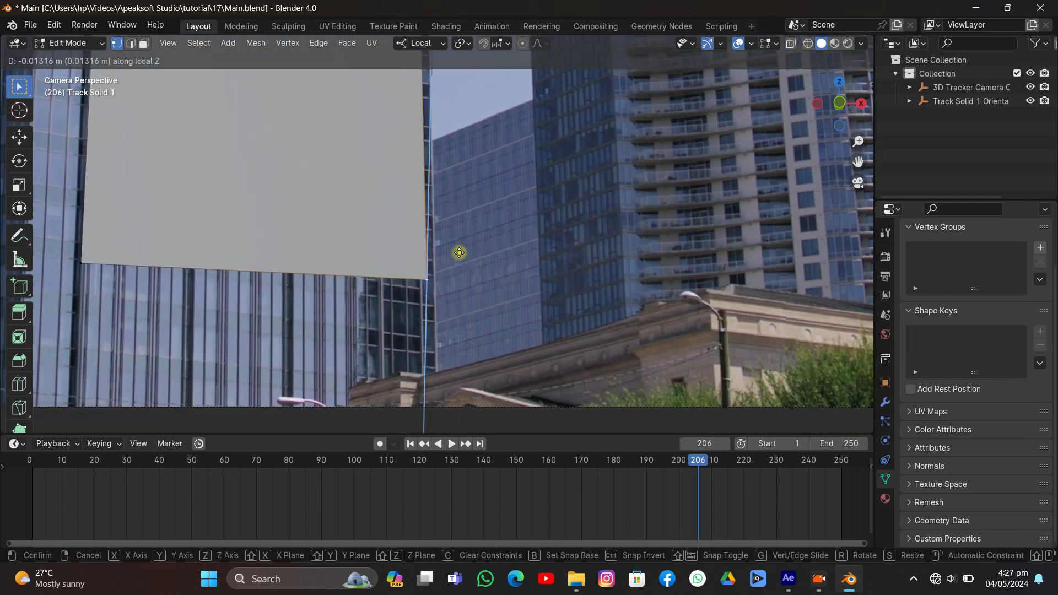
pyautogui.click(460, 264)
pyautogui.press('Tab')
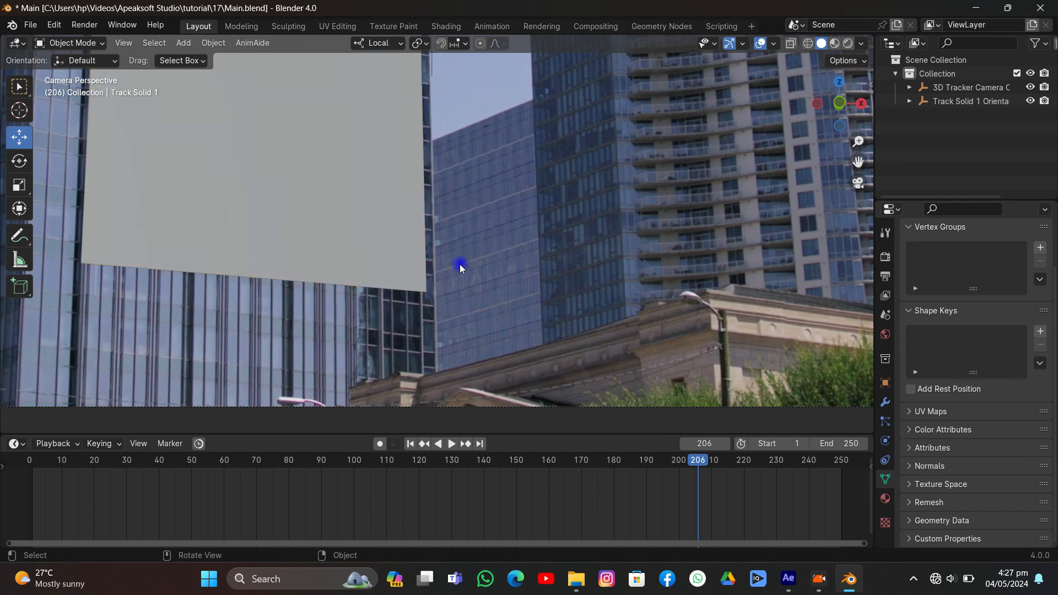
# Step: Play the animation through to check the adjusted corner, and set the scene's end frame to 230
pyautogui.press('Home')
pyautogui.press('space')
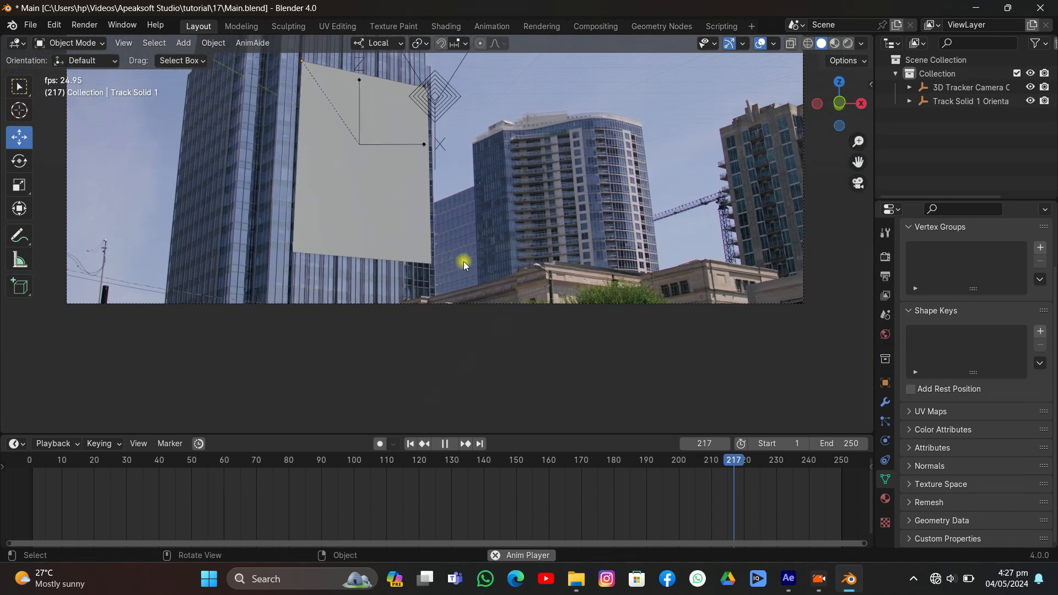
pyautogui.scroll(5, 464, 261)
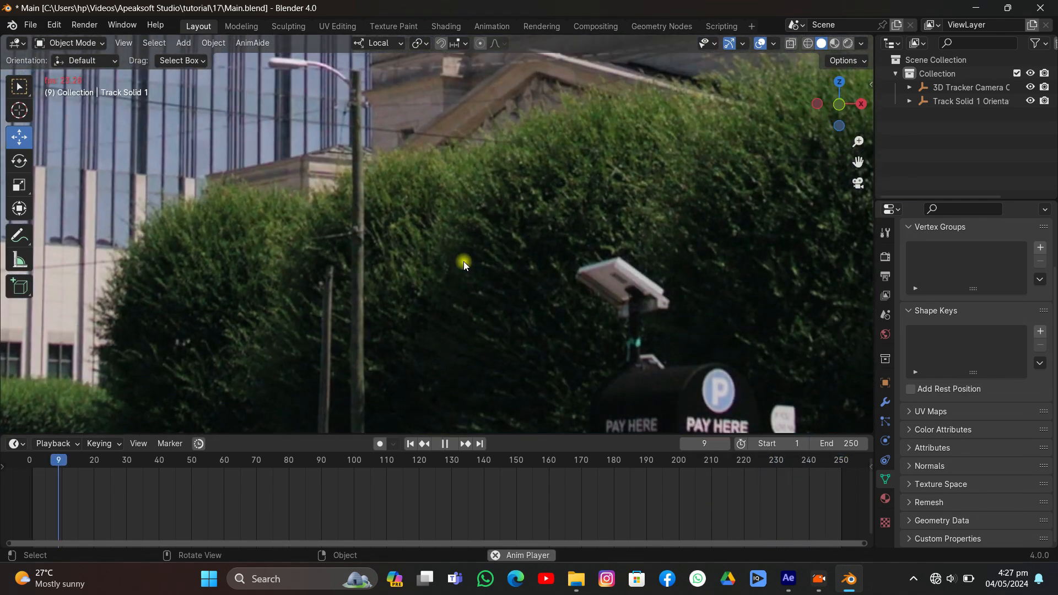
pyautogui.press('space')
pyautogui.click(835, 444)
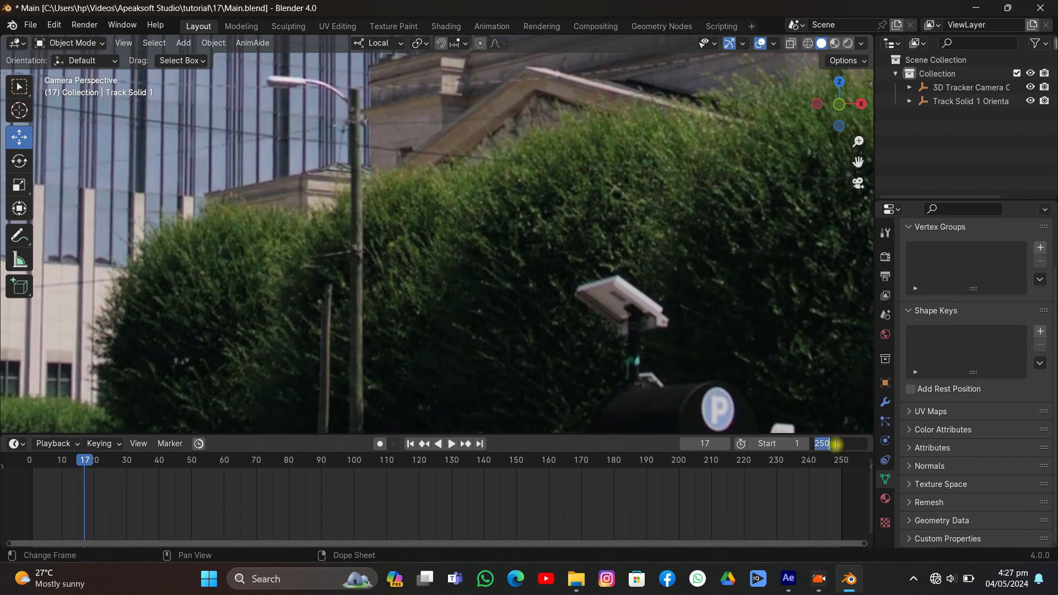
pyautogui.press('Return')
# Step: Play to frame 146 and move the track solid's right edge inward about 0.04 m along local X
pyautogui.press('space')
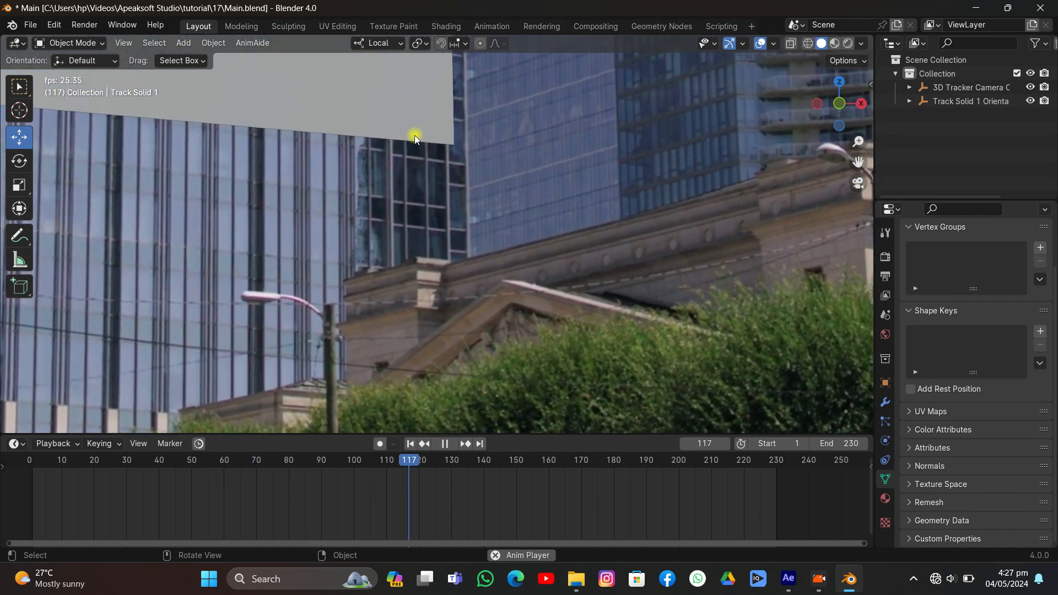
pyautogui.press('space')
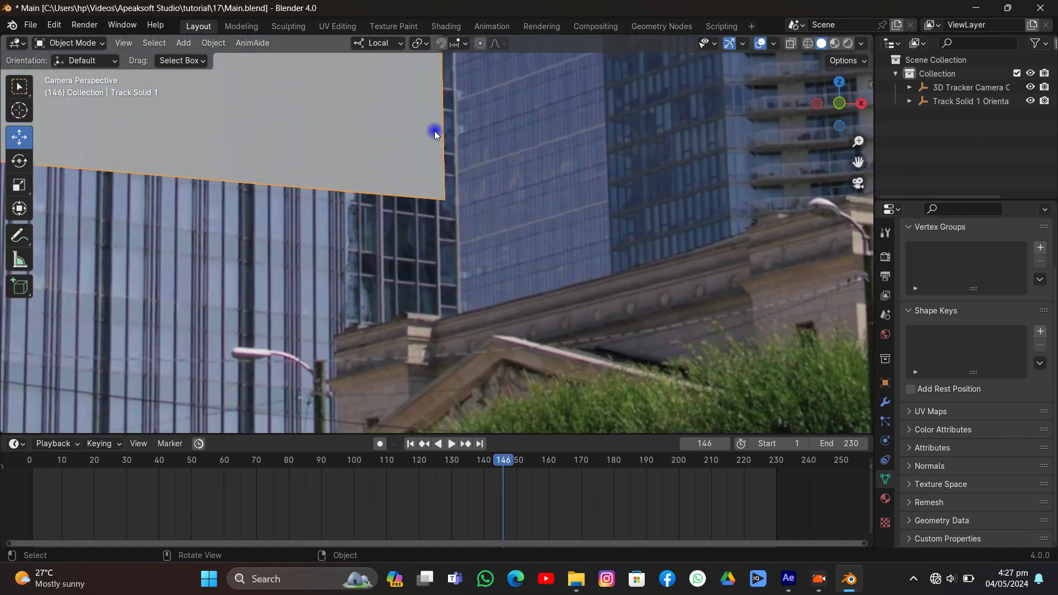
pyautogui.press('Tab')
pyautogui.click(131, 43)
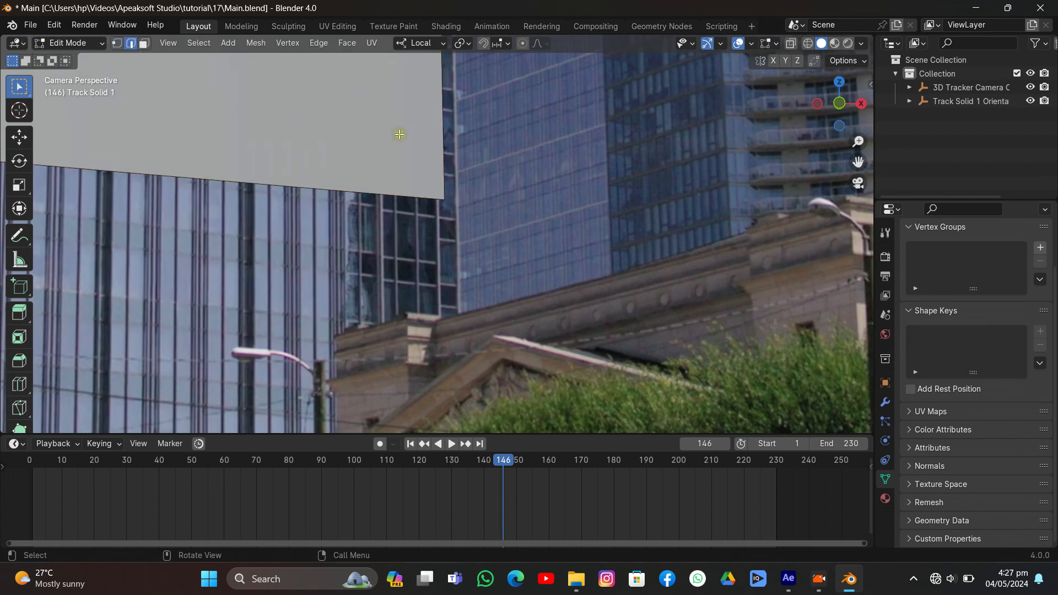
pyautogui.press('g')
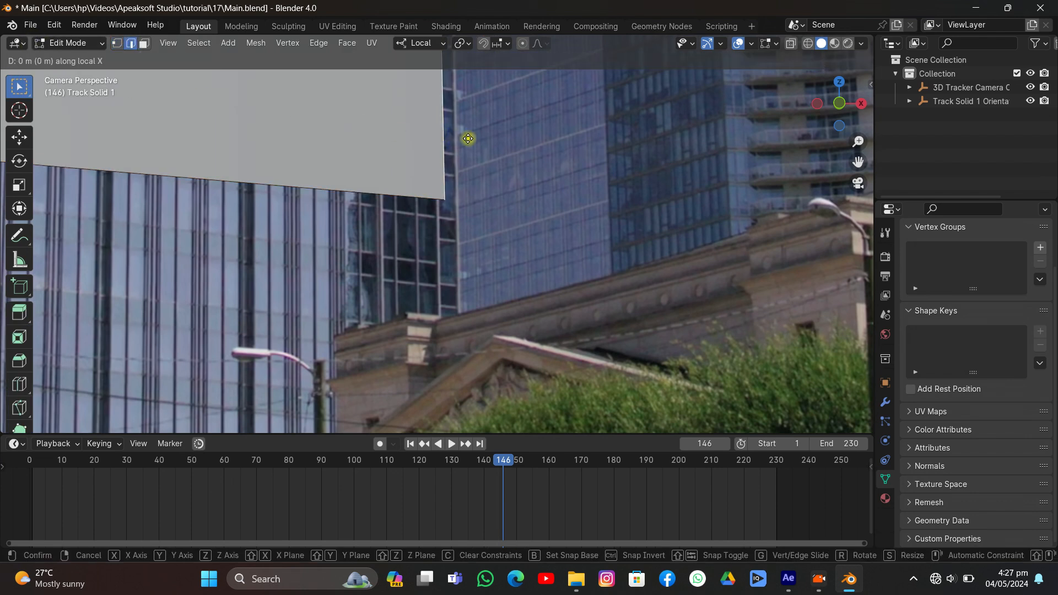
pyautogui.press('x')
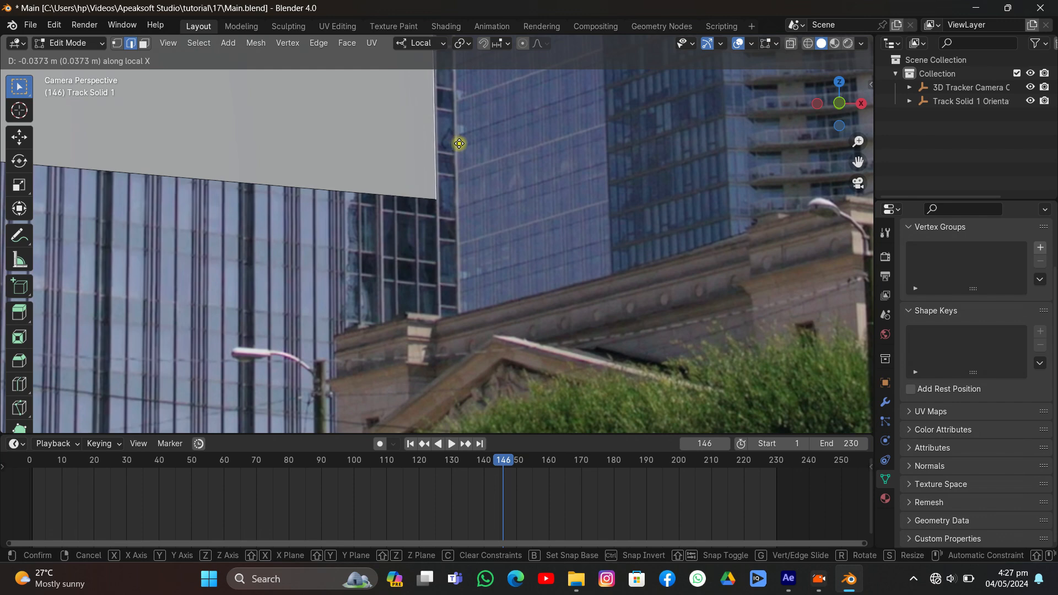
pyautogui.click(458, 143)
# Step: Play to frame 187 and nudge the track solid's right edge very slightly along local X
pyautogui.press('Tab')
pyautogui.press('space')
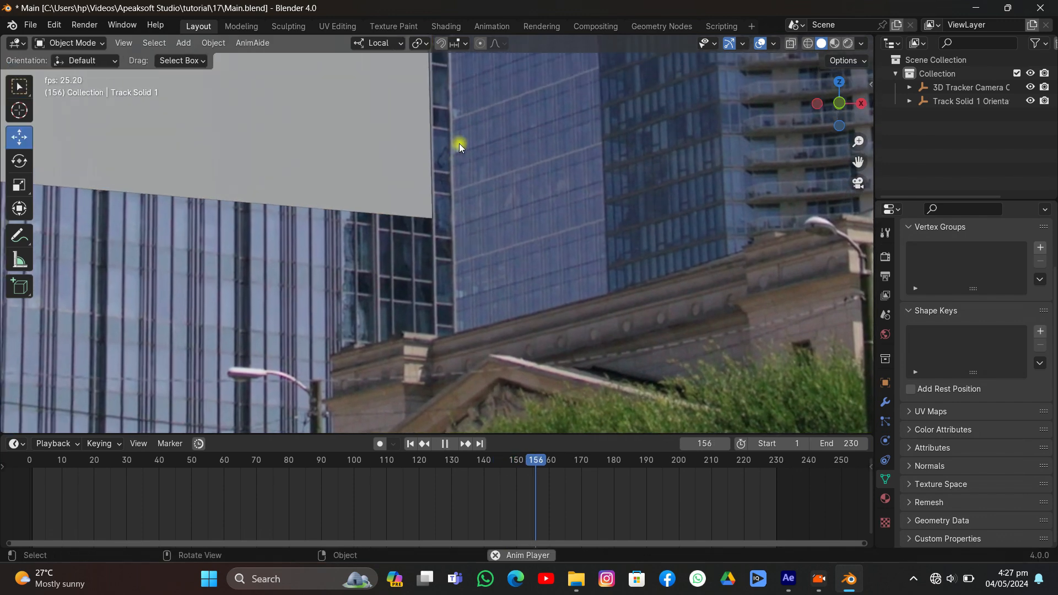
pyautogui.press('space')
pyautogui.press('Tab')
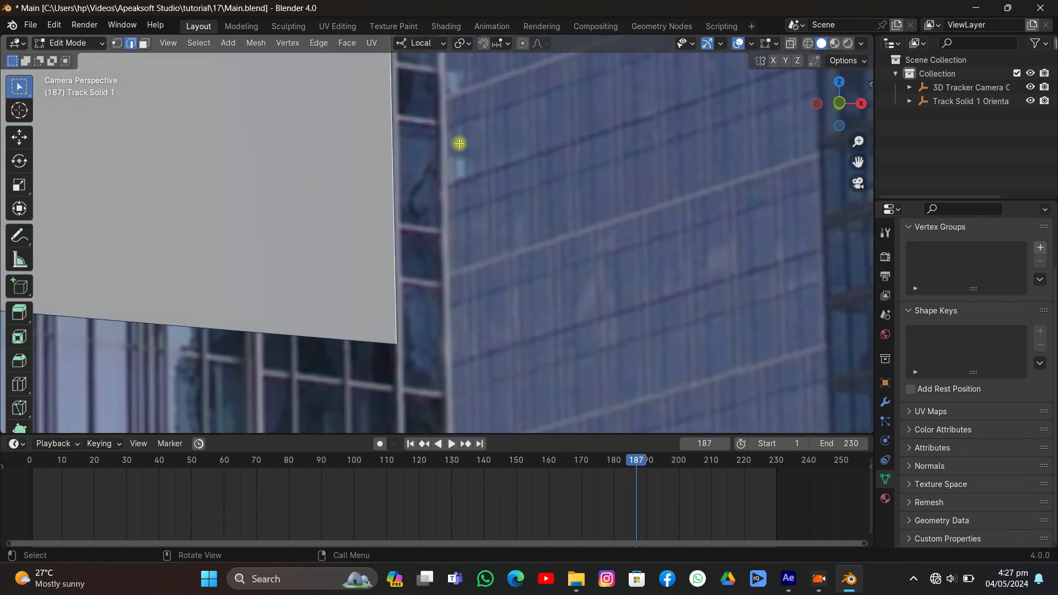
pyautogui.press('g')
pyautogui.press('x')
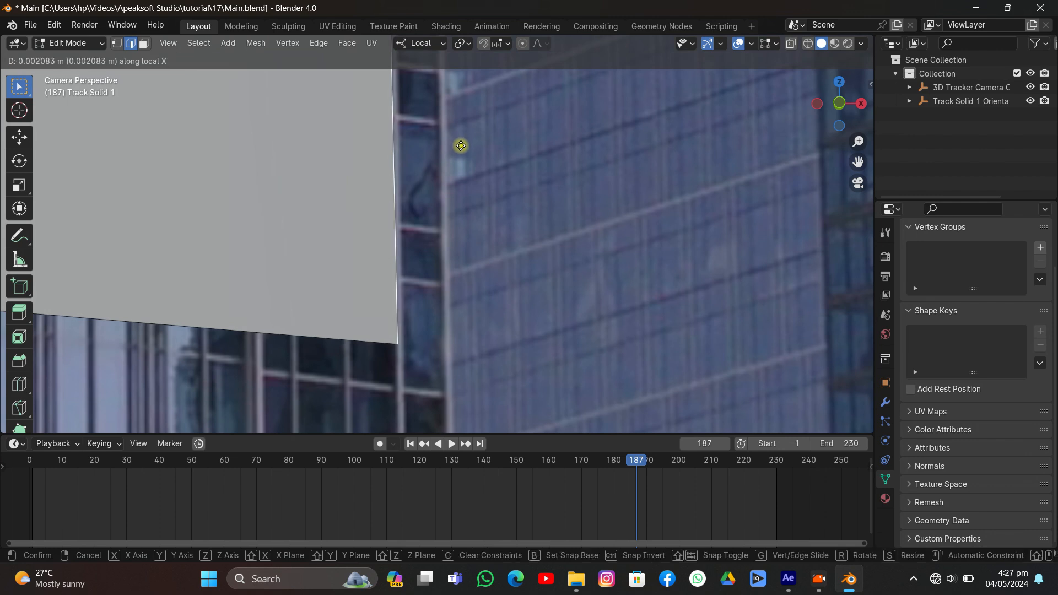
pyautogui.click(460, 145)
# Step: Check the edge over the remaining frames by playing to frame 15, leave edit mode and save the project
pyautogui.press('space')
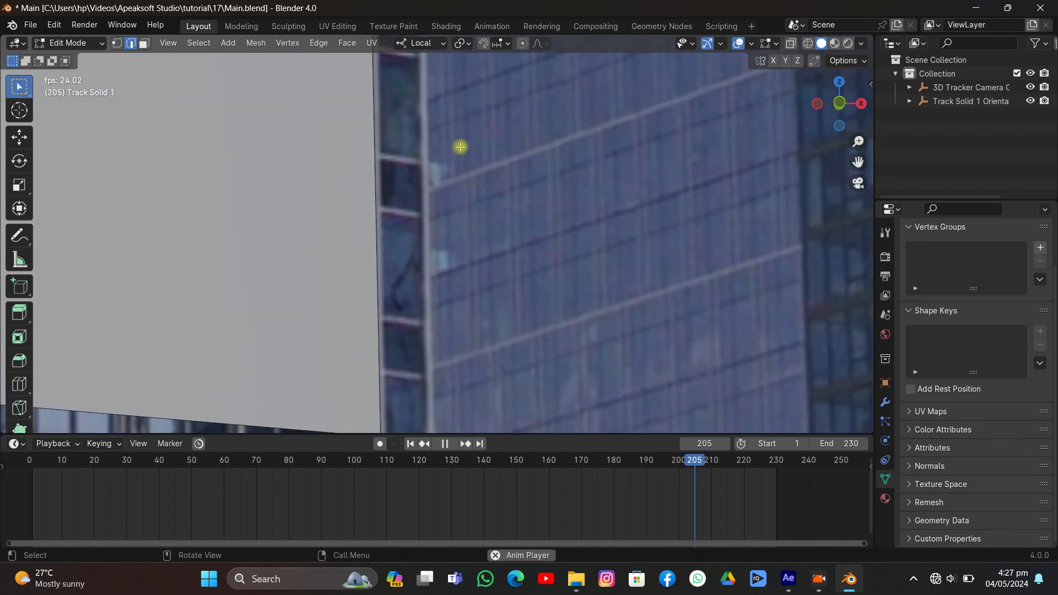
pyautogui.press('space')
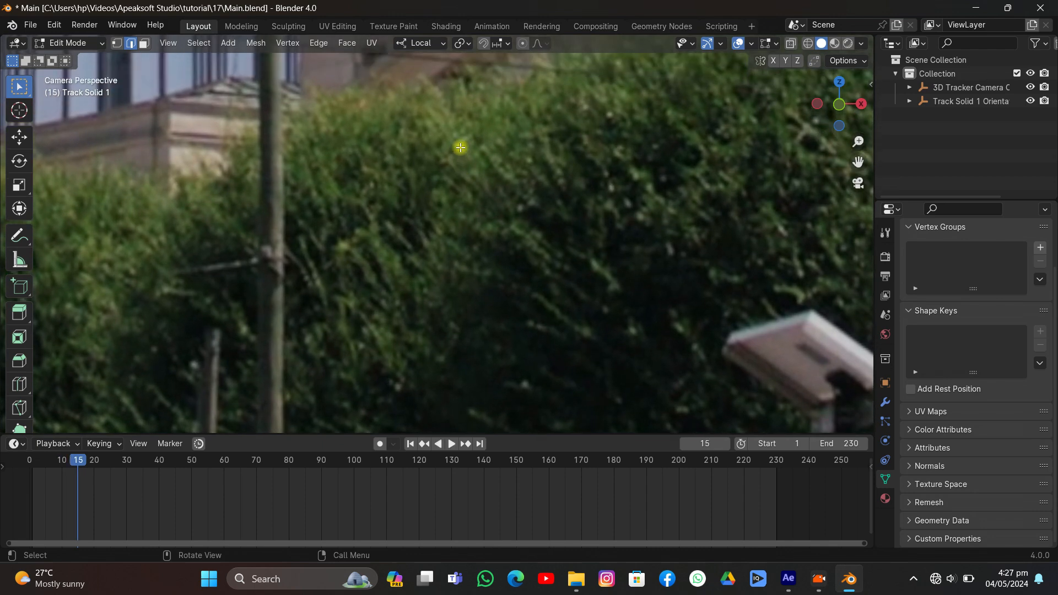
pyautogui.press('Tab')
pyautogui.hotkey('ctrl', 's')
# Step: Play the animation from frame 15 to check how the reshaped track solid follows the tower facade
pyautogui.press('space')
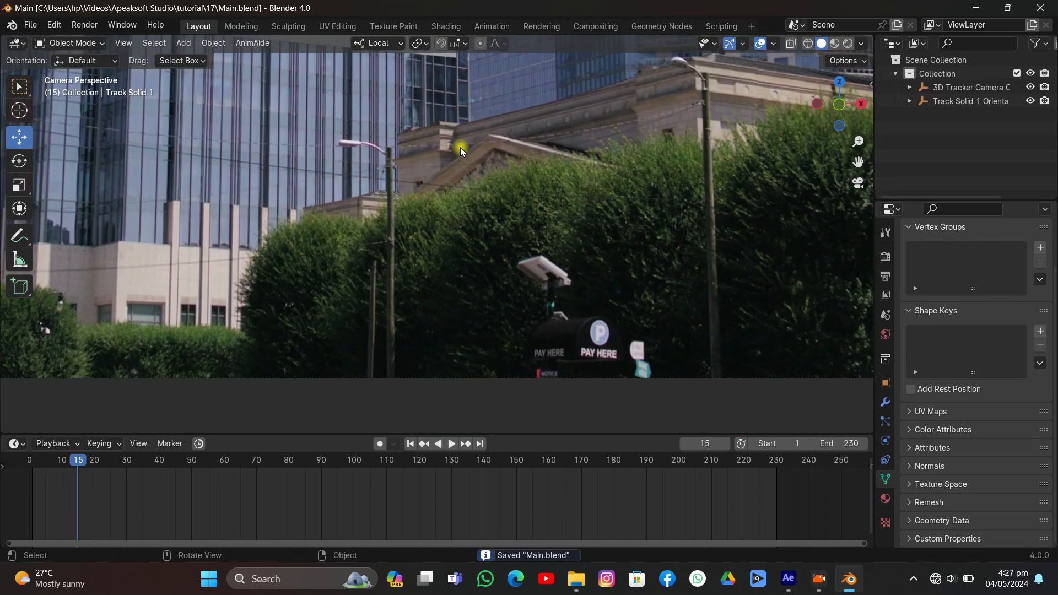
pyautogui.press('space')
pyautogui.press('space')
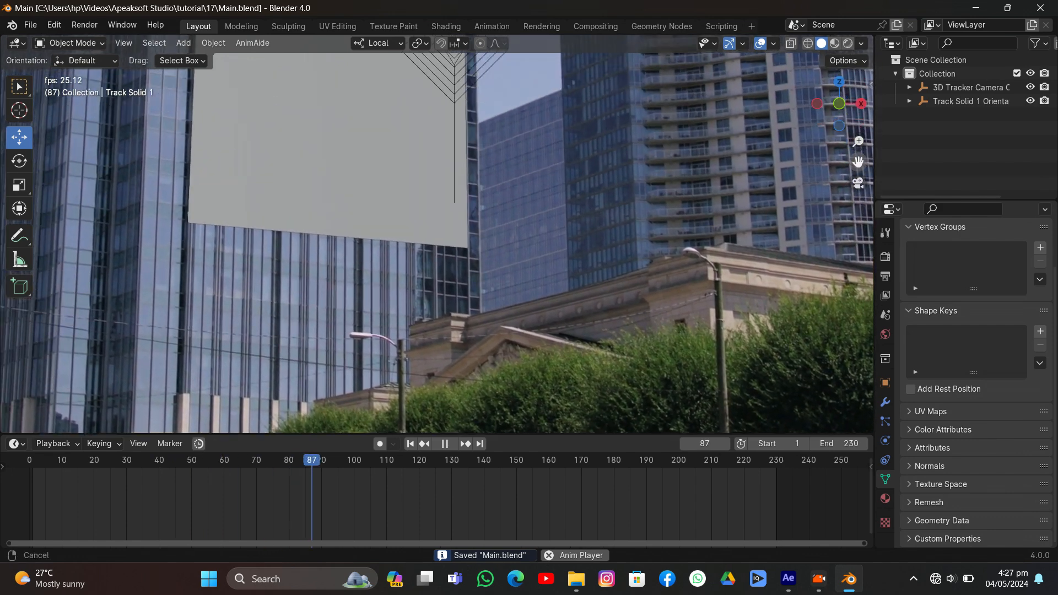
pyautogui.press('space')
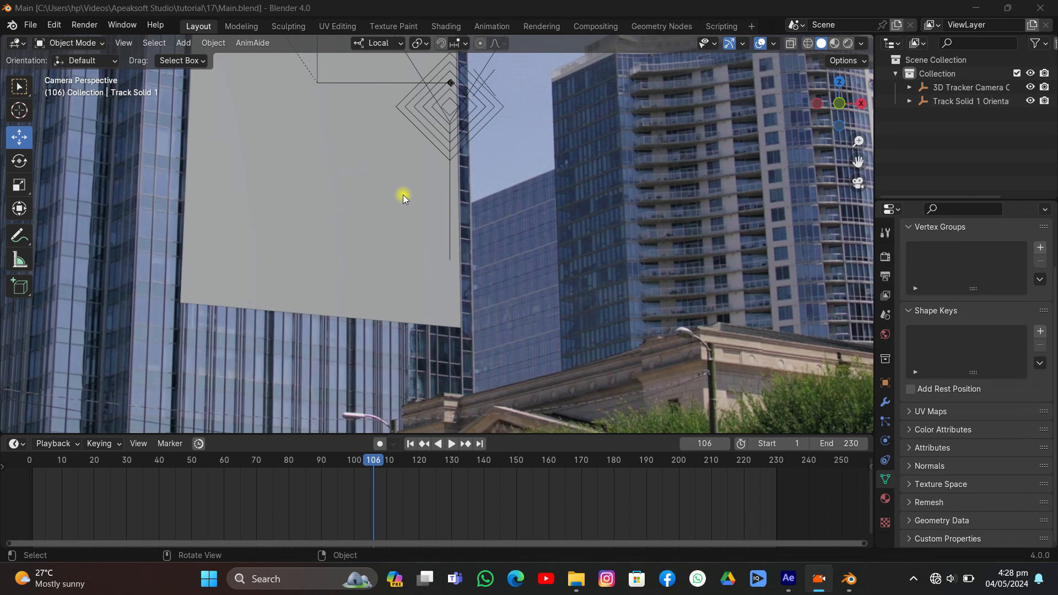
pyautogui.press('space')
pyautogui.press('space')
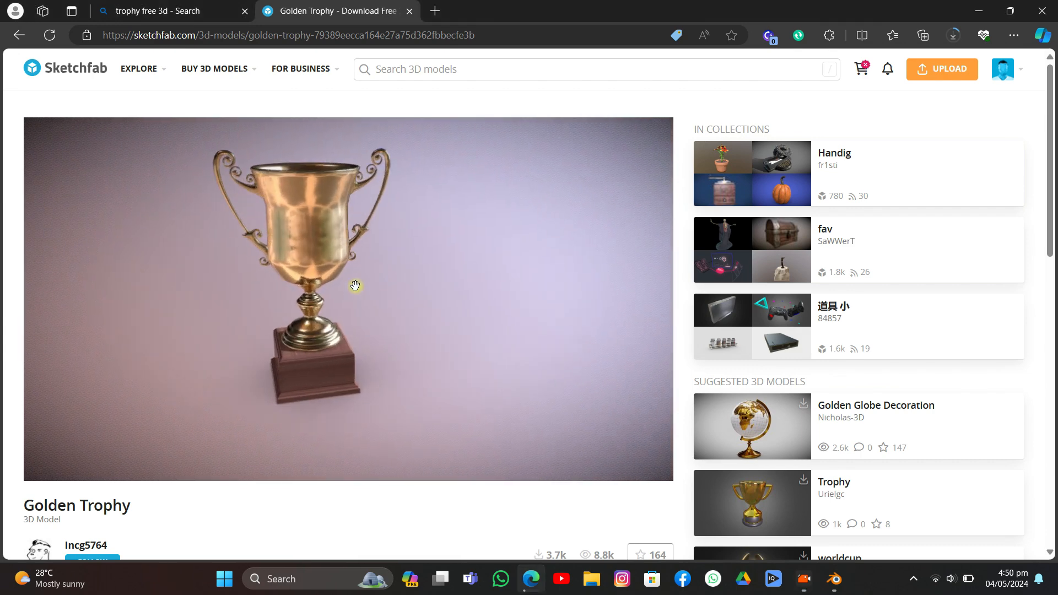
# Step: Switch to Sketchfab in the browser and examine the Golden Trophy and Free Spray Paint Can models
pyautogui.moveTo(387, 291); pyautogui.dragTo(474, 291, button='right')
pyautogui.moveTo(475, 291)
pyautogui.mouseDown()
pyautogui.moveTo(393, 288)
pyautogui.moveTo(415, 274)
pyautogui.moveTo(288, 267)
pyautogui.moveTo(403, 283)
pyautogui.moveTo(392, 266)
pyautogui.moveTo(290, 262)
pyautogui.mouseUp()
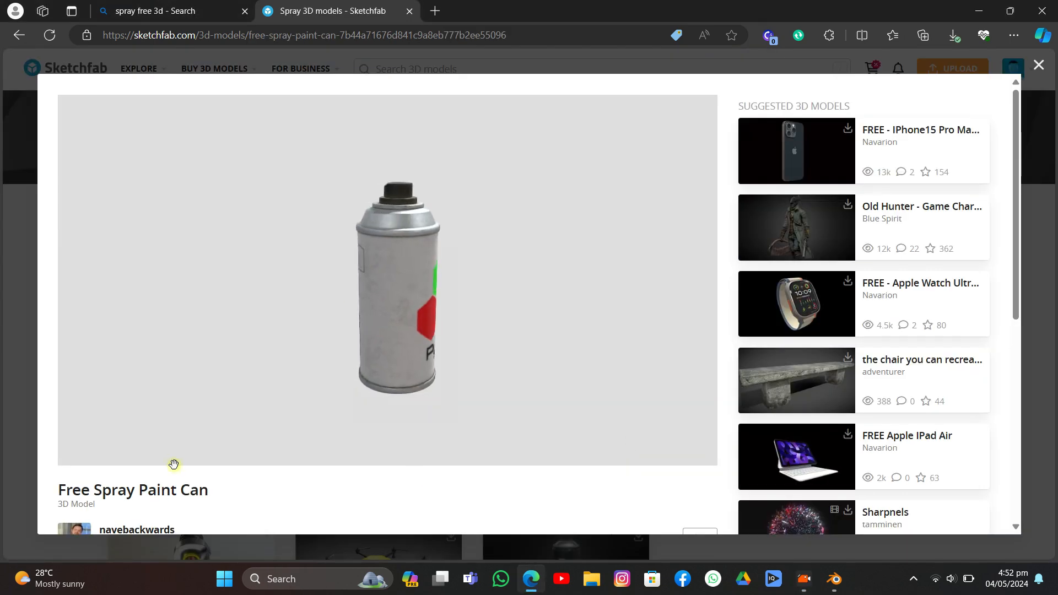
pyautogui.scroll(-1, 128, 515)
pyautogui.moveTo(197, 467); pyautogui.dragTo(101, 450)
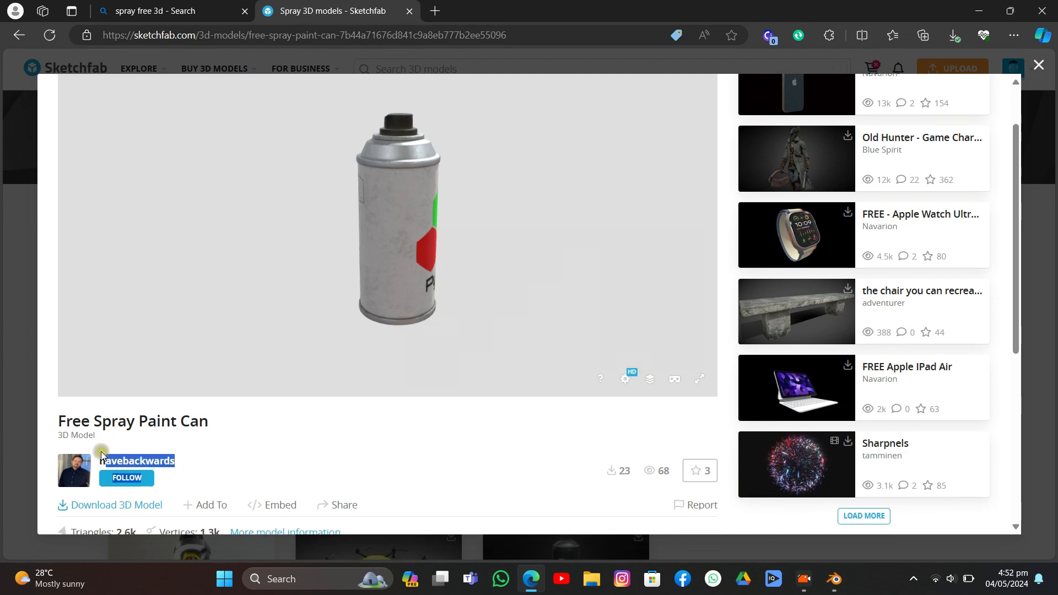
pyautogui.click(252, 436)
pyautogui.moveTo(422, 278)
pyautogui.mouseDown()
pyautogui.moveTo(448, 333)
pyautogui.moveTo(514, 291)
pyautogui.mouseUp()
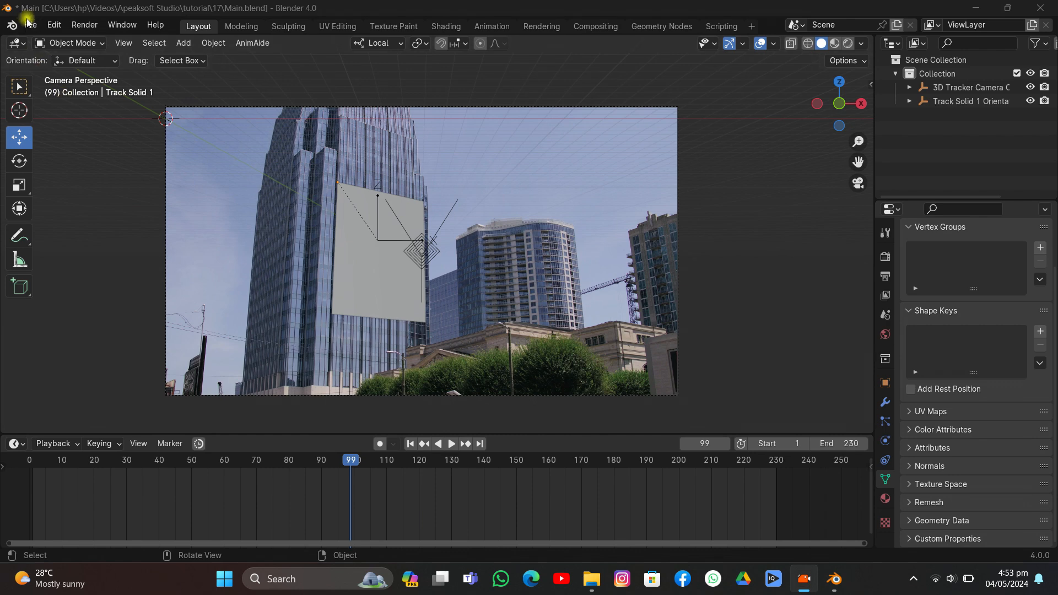
pyautogui.click(28, 24)
pyautogui.moveTo(67, 220)
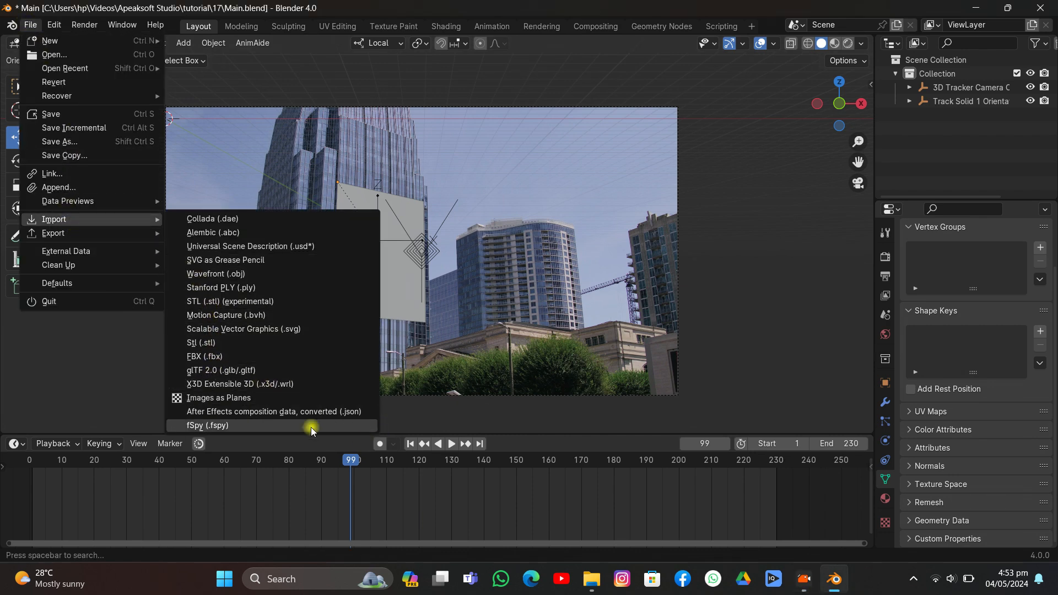
pyautogui.click(372, 361)
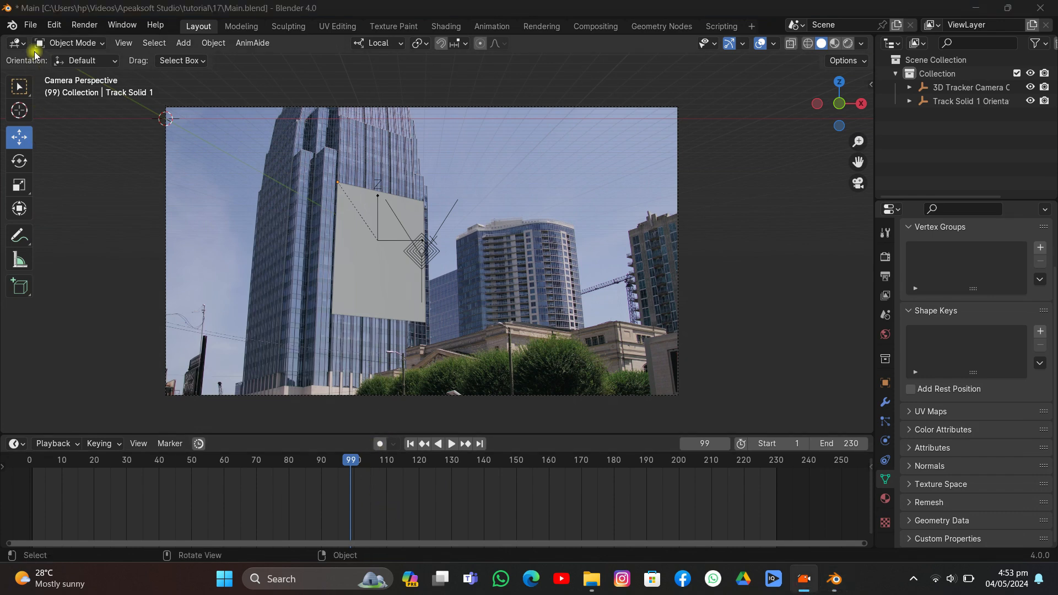
# Step: Back in Blender, import the free spray paint can glTF file from the golden-trophy folder
pyautogui.click(30, 25)
pyautogui.moveTo(51, 219)
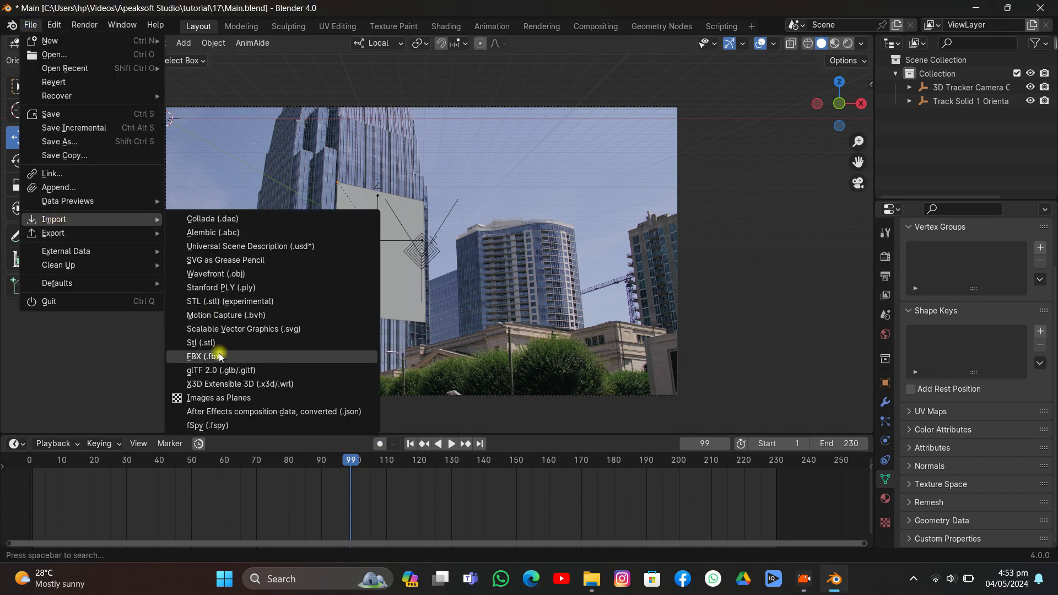
pyautogui.click(220, 370)
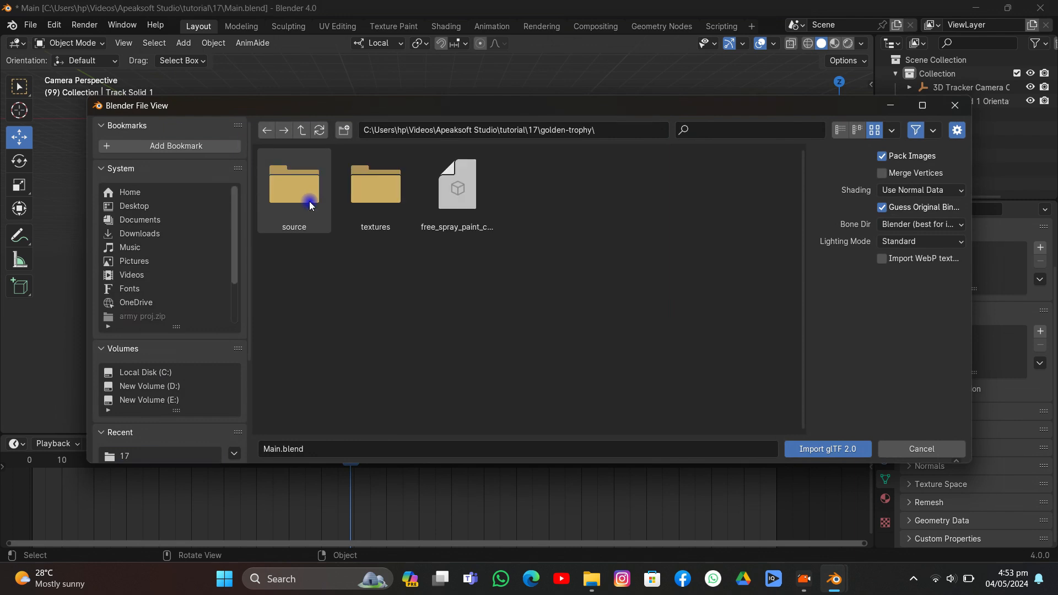
pyautogui.doubleClick(441, 186)
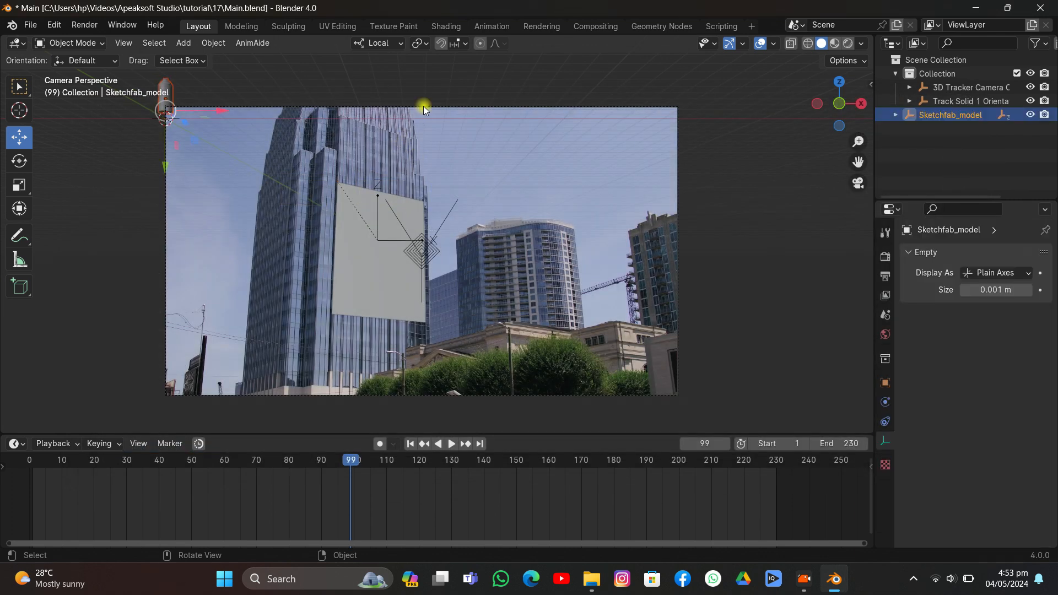
# Step: Clear the parent of the spray can mesh so it is detached from Sketchfab_model
pyautogui.moveTo(423, 105)
pyautogui.mouseDown(button='middle')
pyautogui.moveTo(439, 132)
pyautogui.moveTo(548, 174)
pyautogui.mouseUp(button='middle')
pyautogui.click(295, 240)
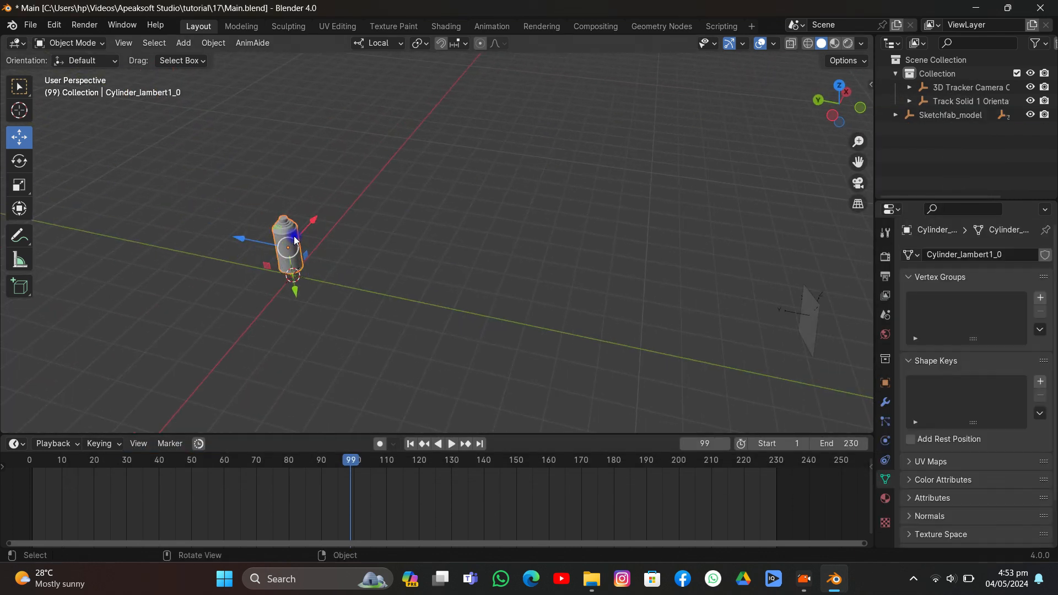
pyautogui.press('g')
pyautogui.rightClick(413, 234)
pyautogui.hotkey('alt', 'p')
pyautogui.click(422, 246)
# Step: Move the spray can from the origin to the space between the track solid and the camera
pyautogui.moveTo(418, 246); pyautogui.dragTo(384, 249, button='middle')
pyautogui.moveTo(329, 228); pyautogui.dragTo(636, 240)
pyautogui.moveTo(635, 241); pyautogui.dragTo(504, 208, button='middle')
pyautogui.moveTo(454, 207); pyautogui.dragTo(489, 328)
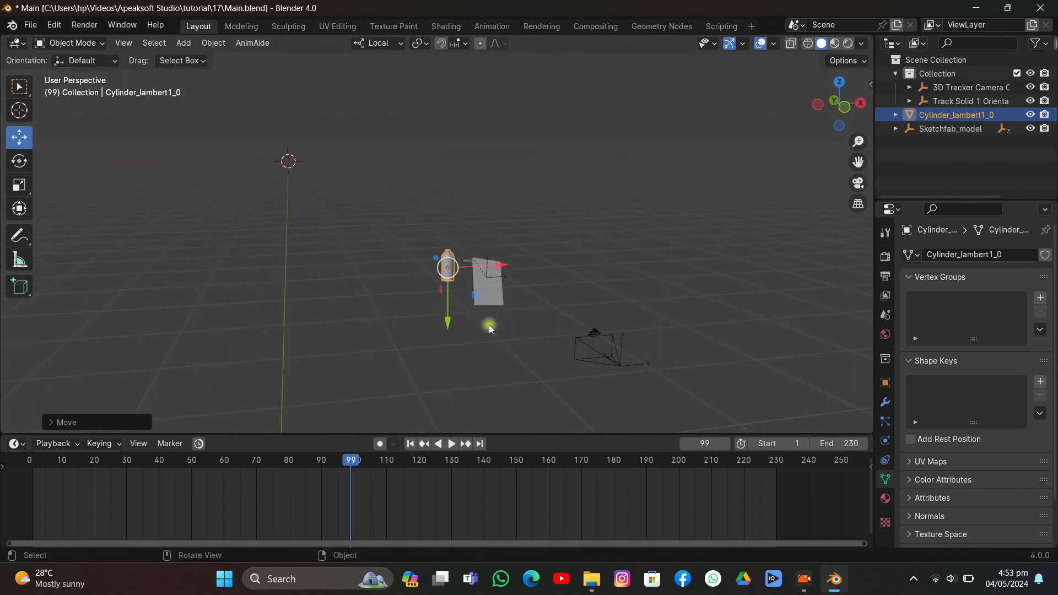
pyautogui.moveTo(504, 266); pyautogui.dragTo(604, 264)
pyautogui.moveTo(545, 306); pyautogui.dragTo(577, 329)
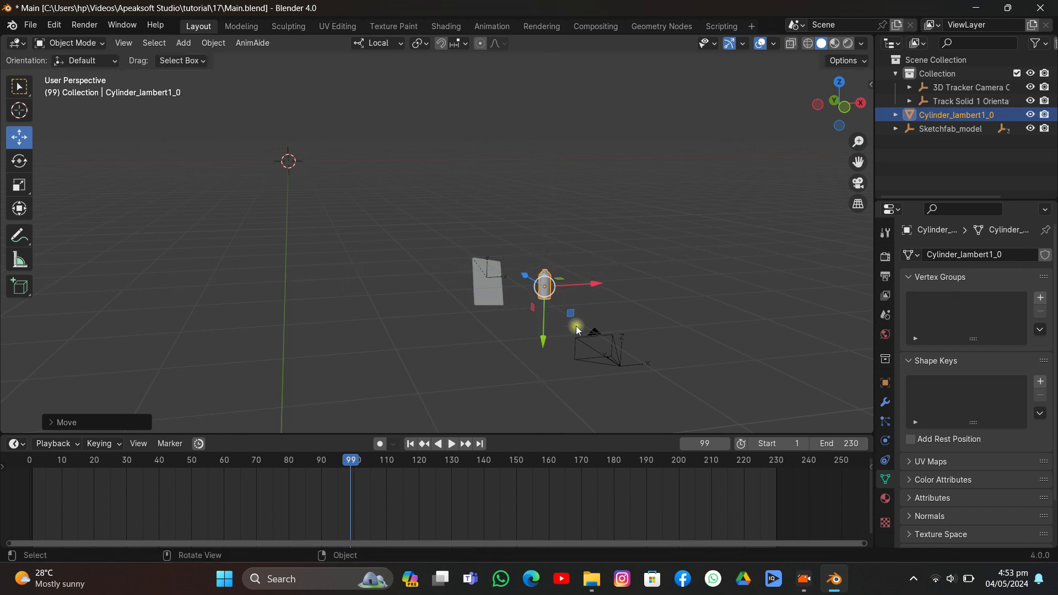
# Step: In camera view, place the spray can just beside the track solid with a trackball tilt, and save the project
pyautogui.click(859, 182)
pyautogui.press('r')
pyautogui.press('r')
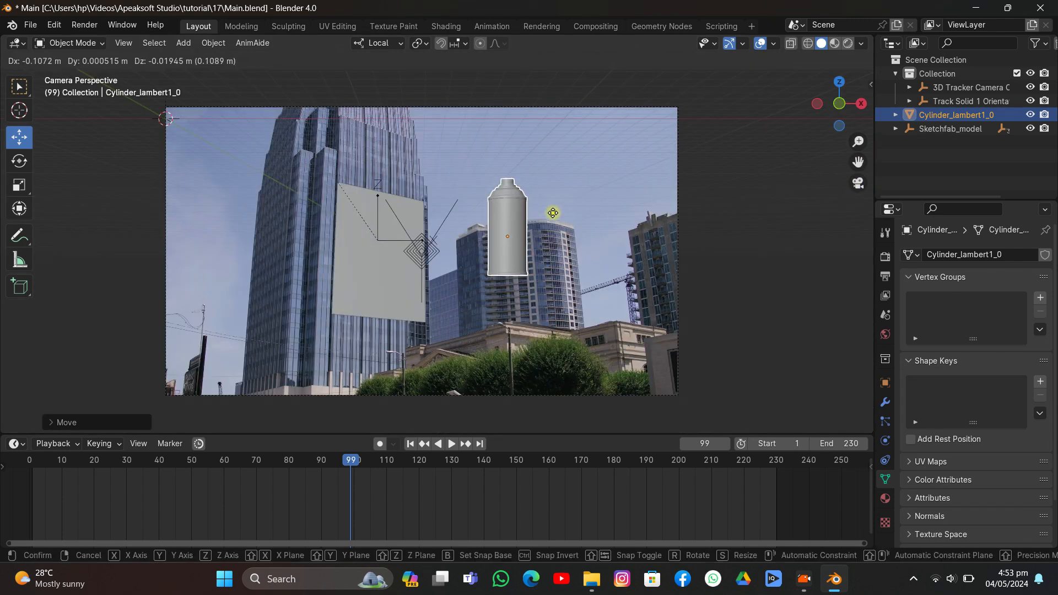
pyautogui.click(535, 194)
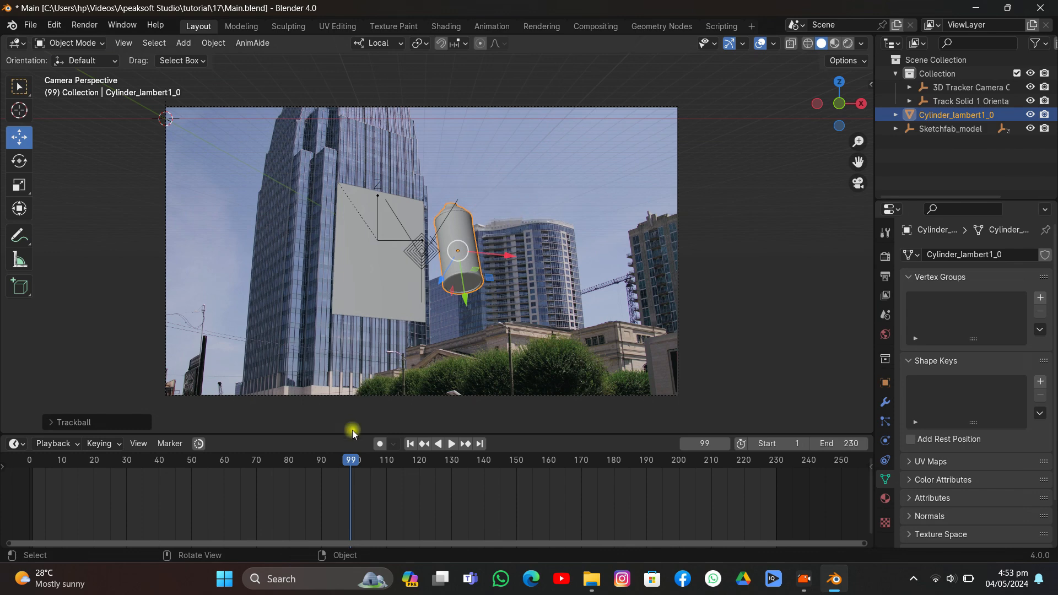
pyautogui.moveTo(350, 462); pyautogui.dragTo(309, 358)
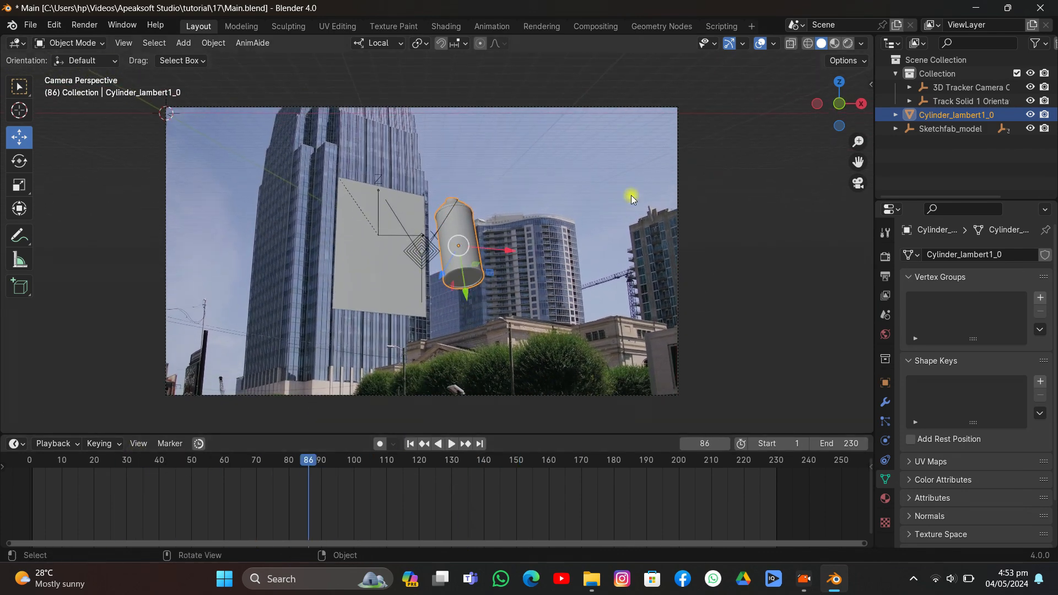
pyautogui.hotkey('ctrl', 's')
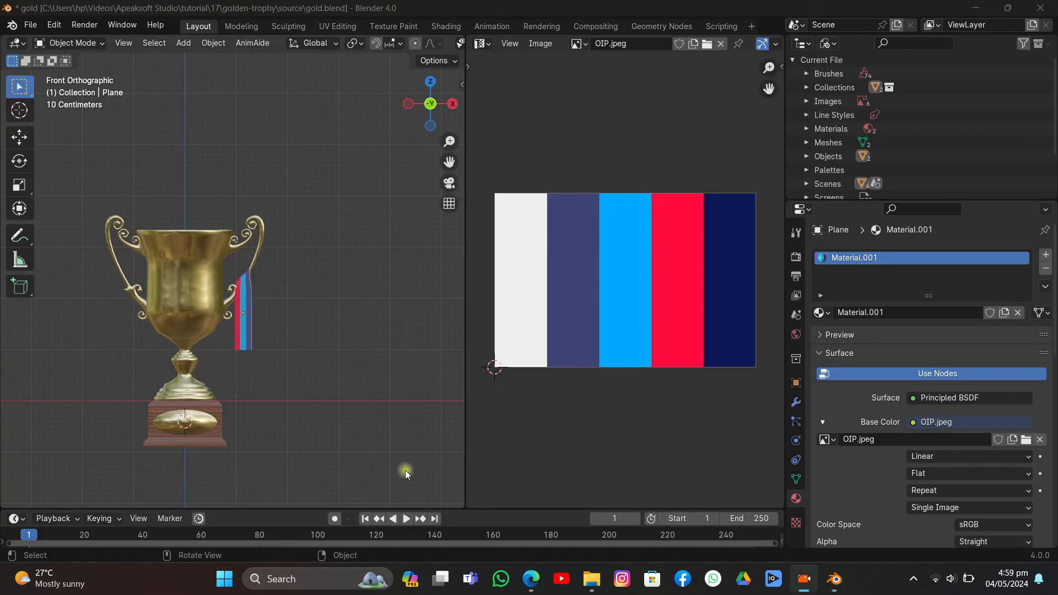
# Step: Duplicate the striped ribbon along the X axis to the trophy's opposite handle
pyautogui.moveTo(405, 470); pyautogui.dragTo(276, 316, button='middle')
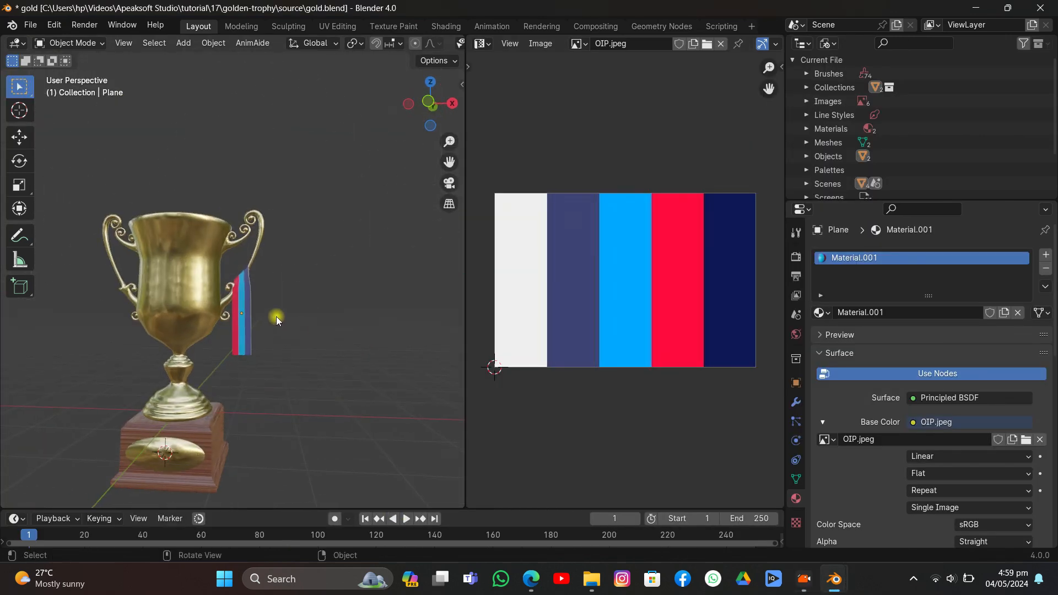
pyautogui.click(428, 102)
pyautogui.moveTo(450, 162); pyautogui.dragTo(395, 207)
pyautogui.scroll(1, 347, 245)
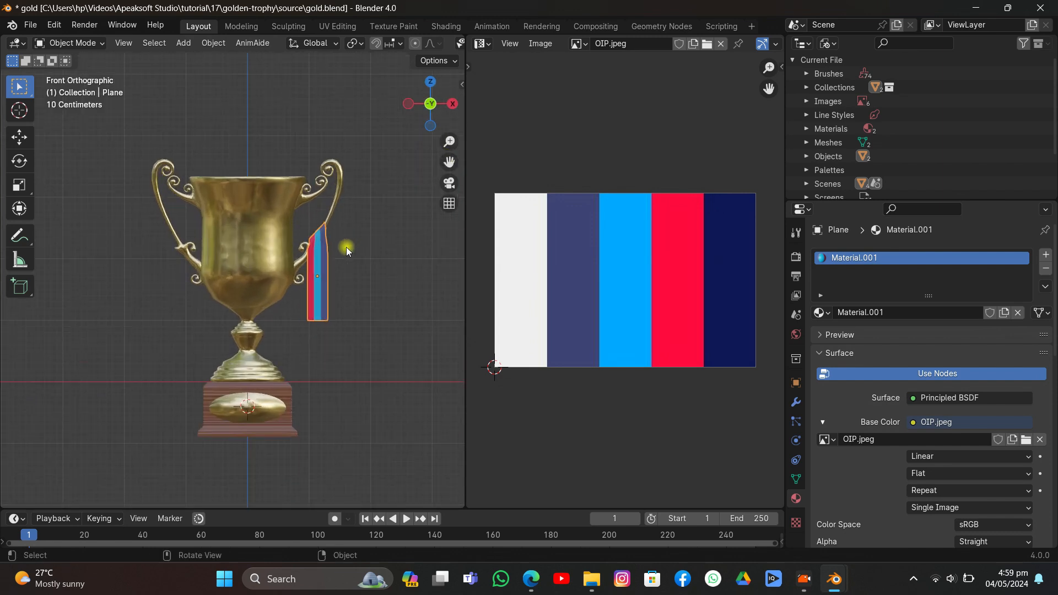
pyautogui.hotkey('shift', 'd')
pyautogui.press('x')
pyautogui.click(212, 274)
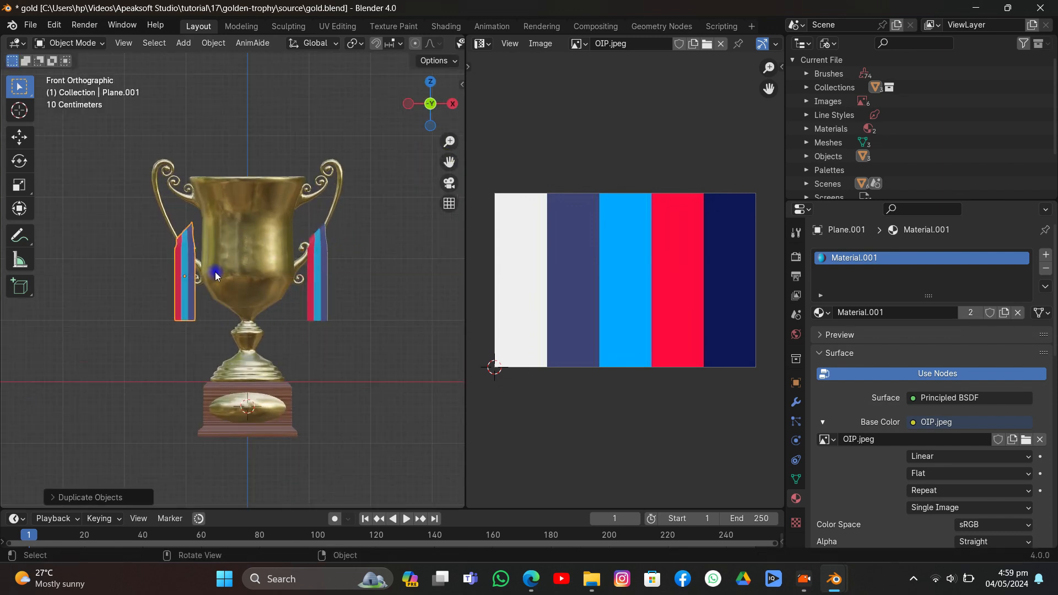
# Step: Rotate the duplicated ribbon 180° about the global Z axis
pyautogui.write('rz')
pyautogui.write('1')
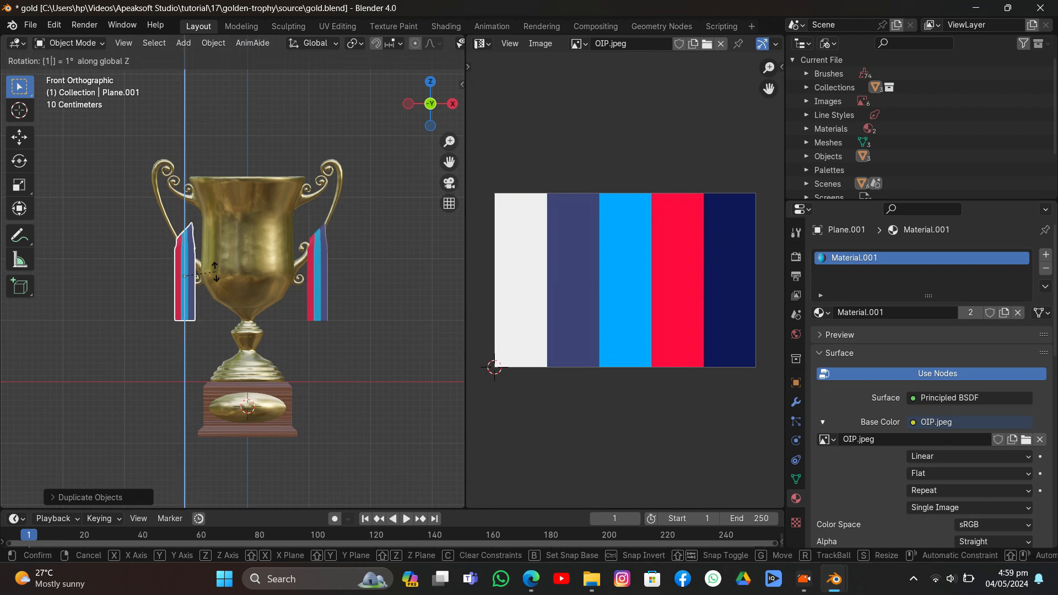
pyautogui.write('80')
pyautogui.click(215, 273)
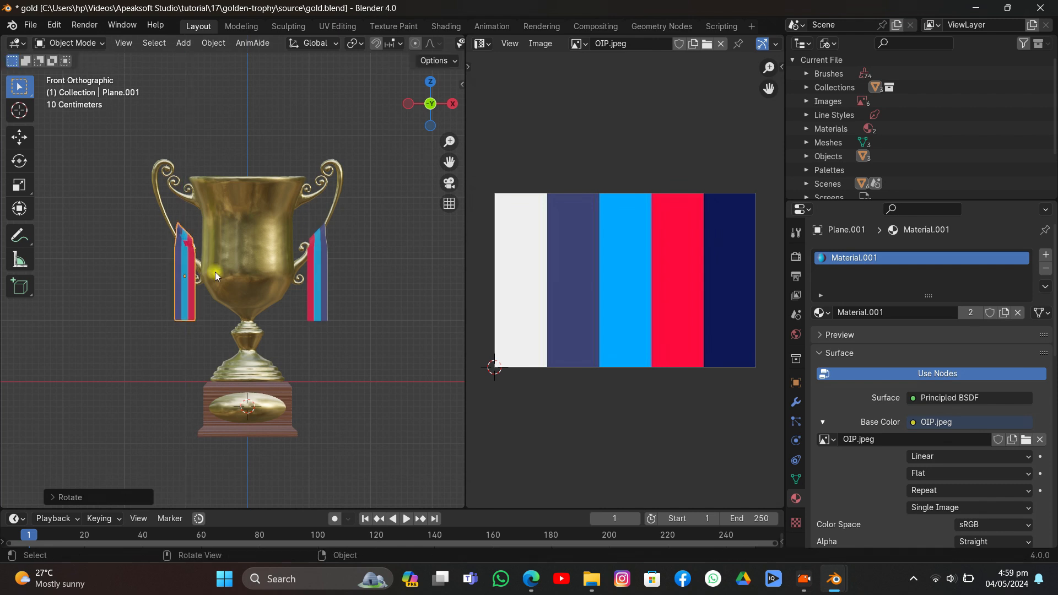
pyautogui.moveTo(216, 274); pyautogui.dragTo(254, 302, button='middle')
pyautogui.scroll(2, 310, 302)
pyautogui.press('r')
pyautogui.press('z')
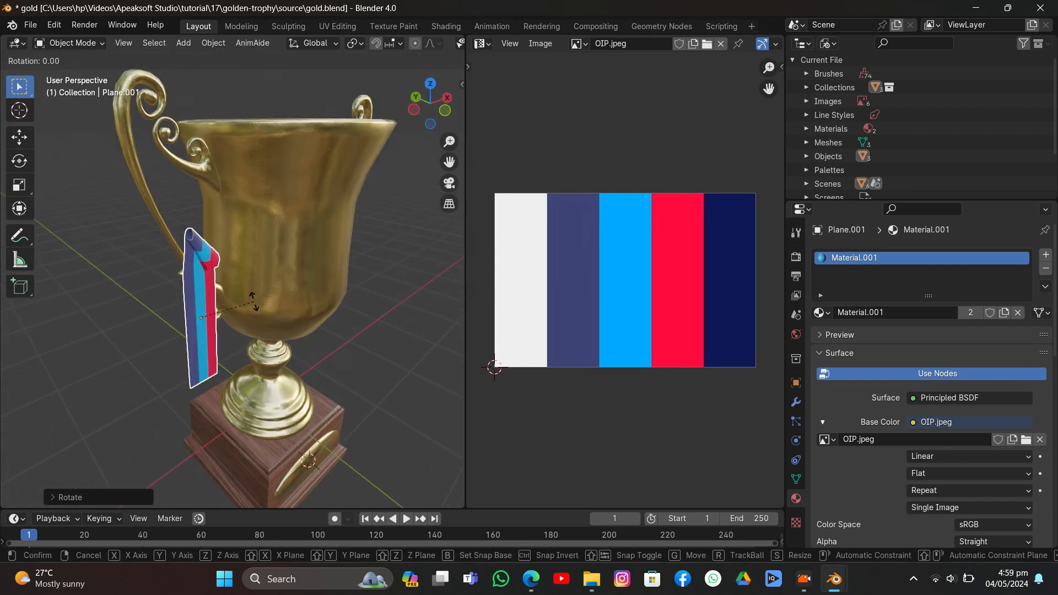
pyautogui.write('1')
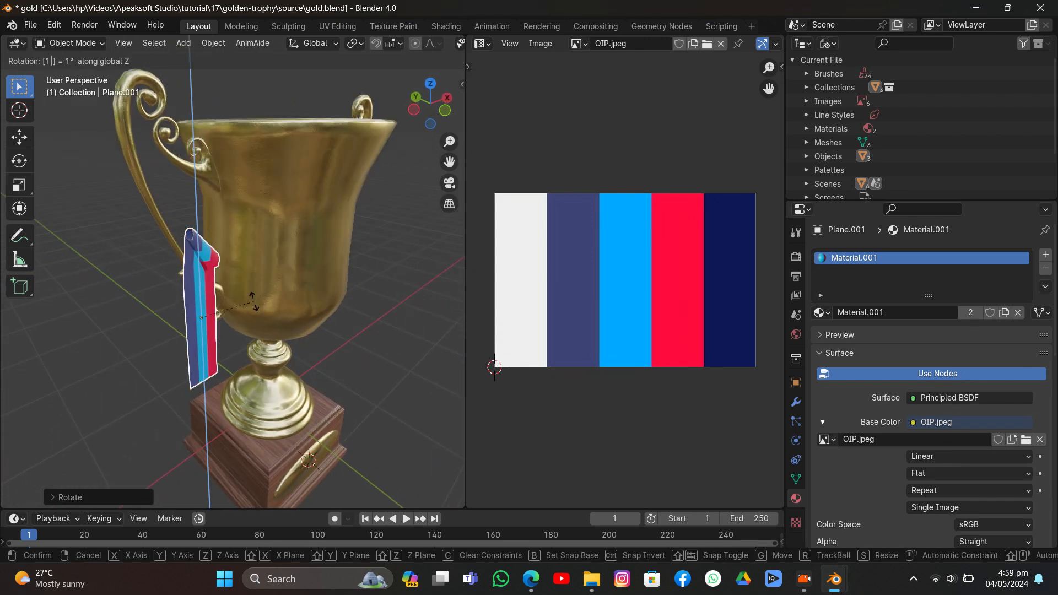
pyautogui.write('80')
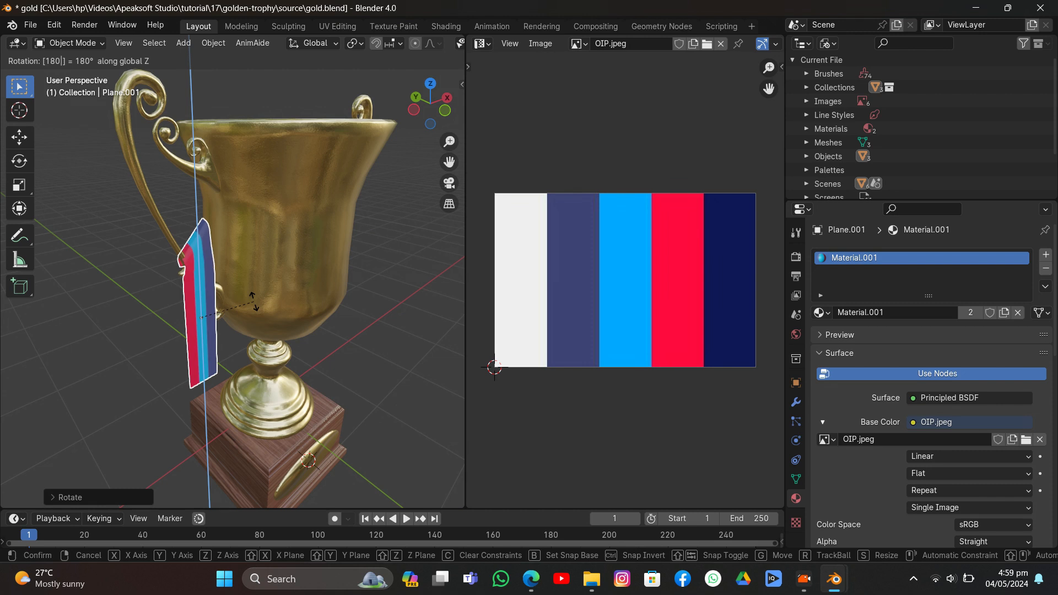
pyautogui.press('BackSpace')
pyautogui.press('BackSpace')
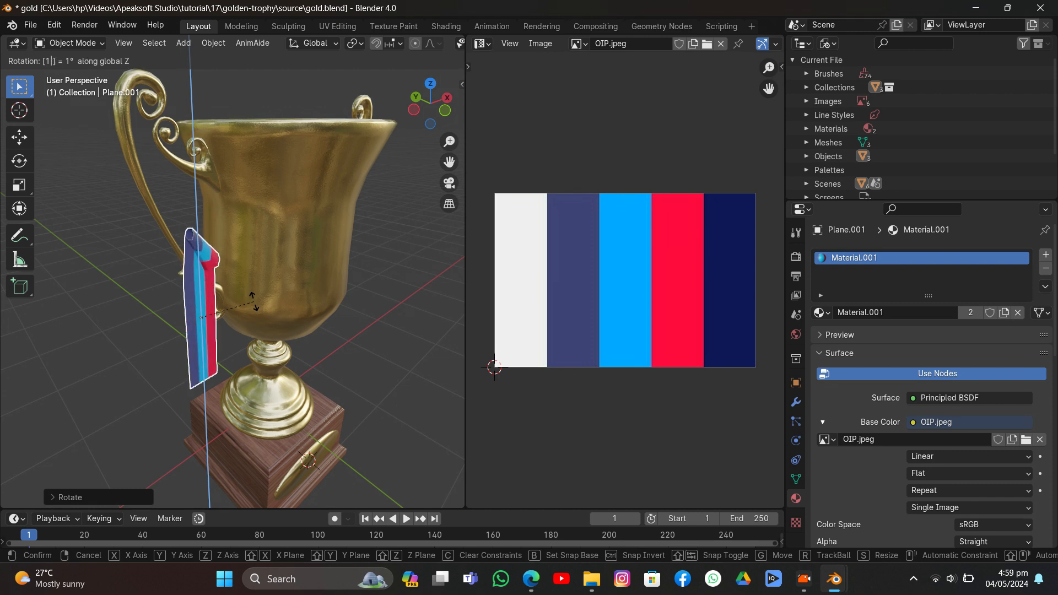
# Step: Scale the duplicated ribbon by -1 on all axes and rotate it 180° about the global Y axis
pyautogui.write('s-1')
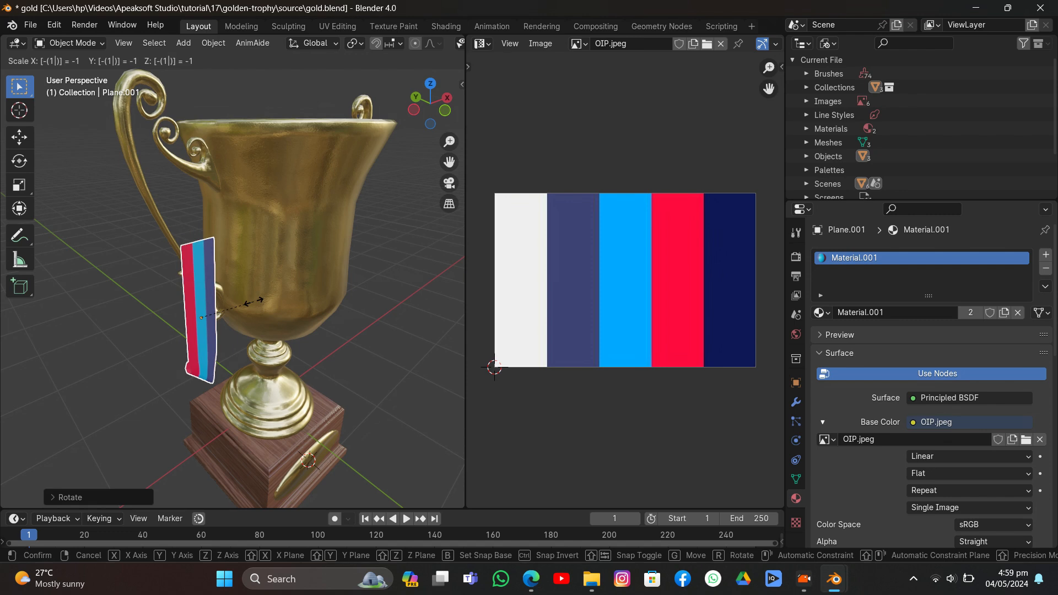
pyautogui.press('Return')
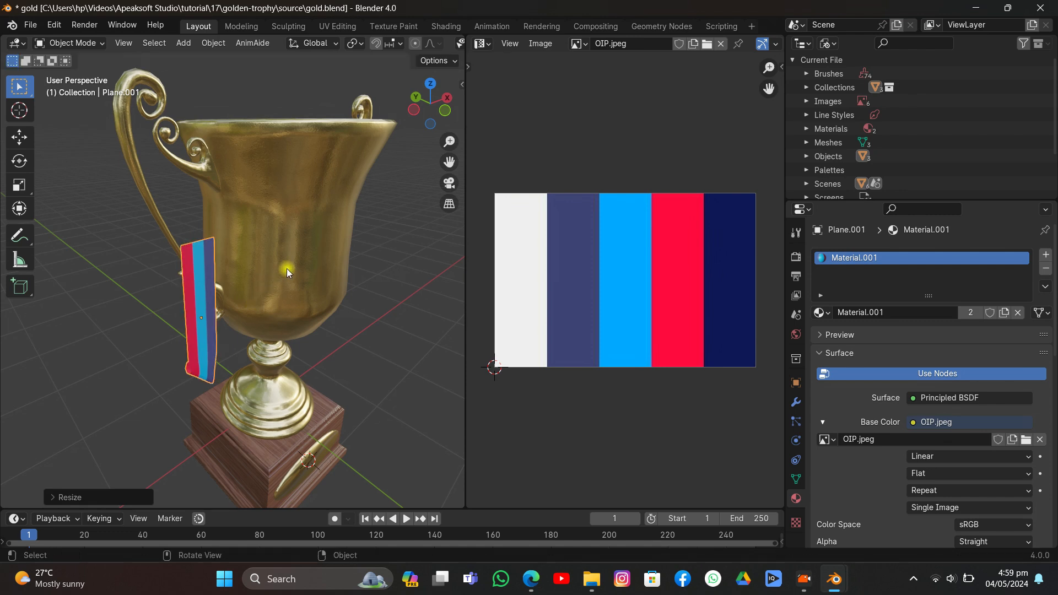
pyautogui.moveTo(286, 268); pyautogui.dragTo(249, 233, button='middle')
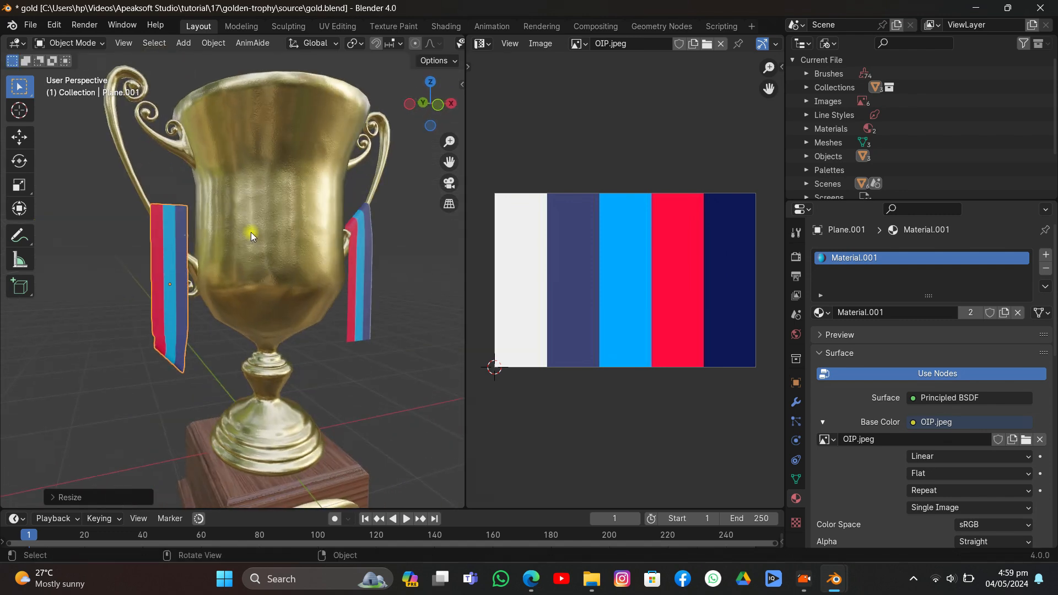
pyautogui.write('ry')
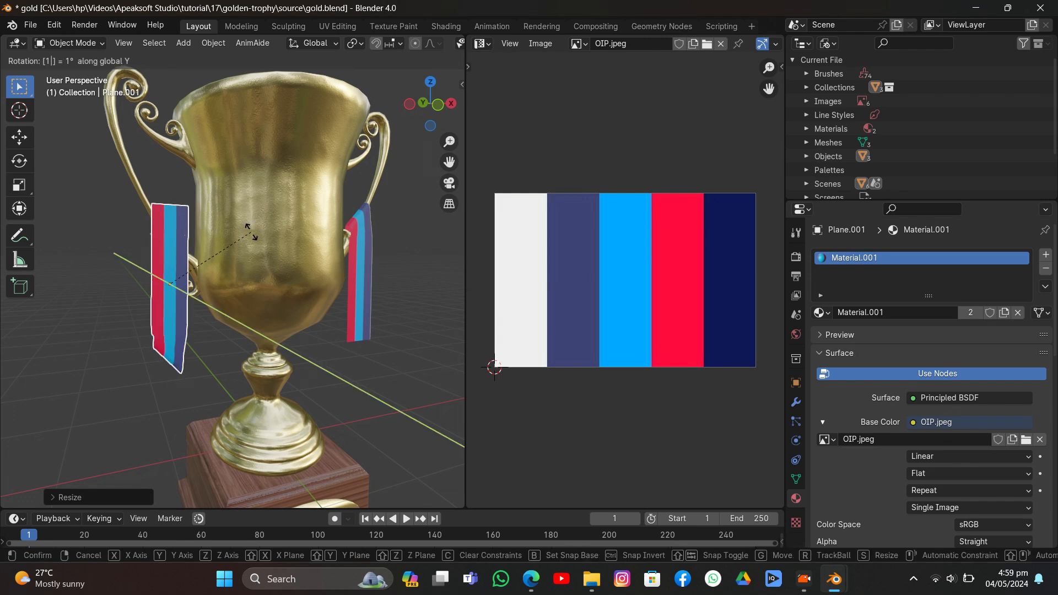
pyautogui.write('180')
pyautogui.press('Return')
# Step: Lower the duplicated ribbon and shift it outward in front view so its slanted top meets the trophy handle
pyautogui.press('g')
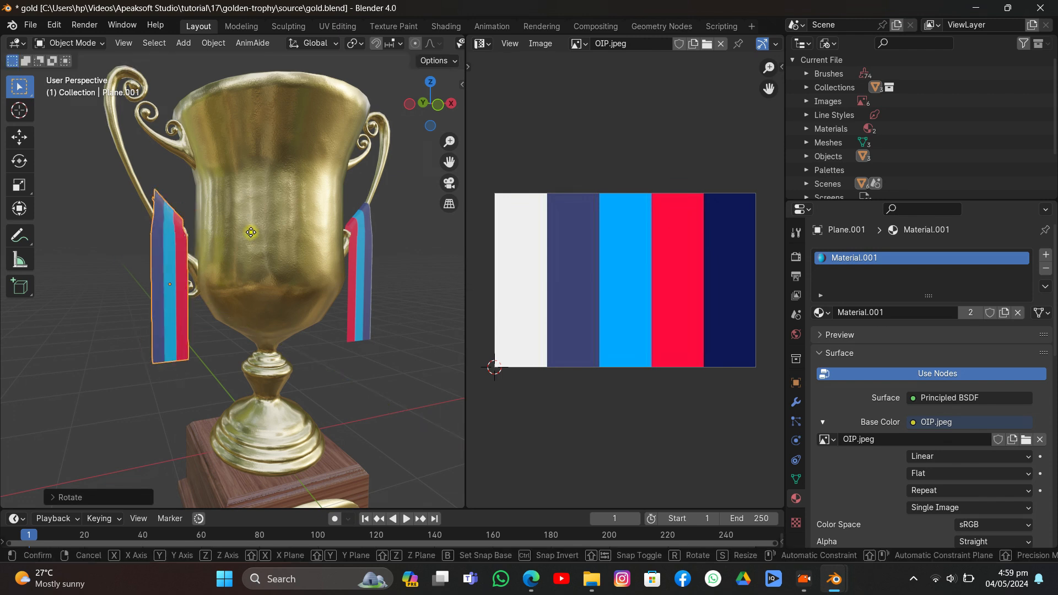
pyautogui.press('z')
pyautogui.press('Return')
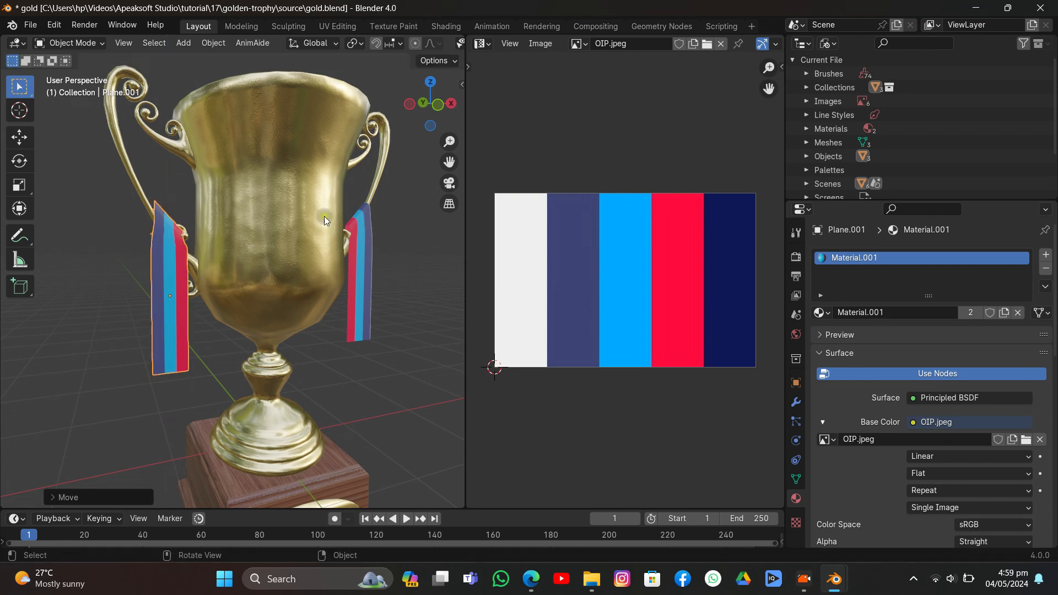
pyautogui.click(437, 105)
pyautogui.scroll(5, 362, 164)
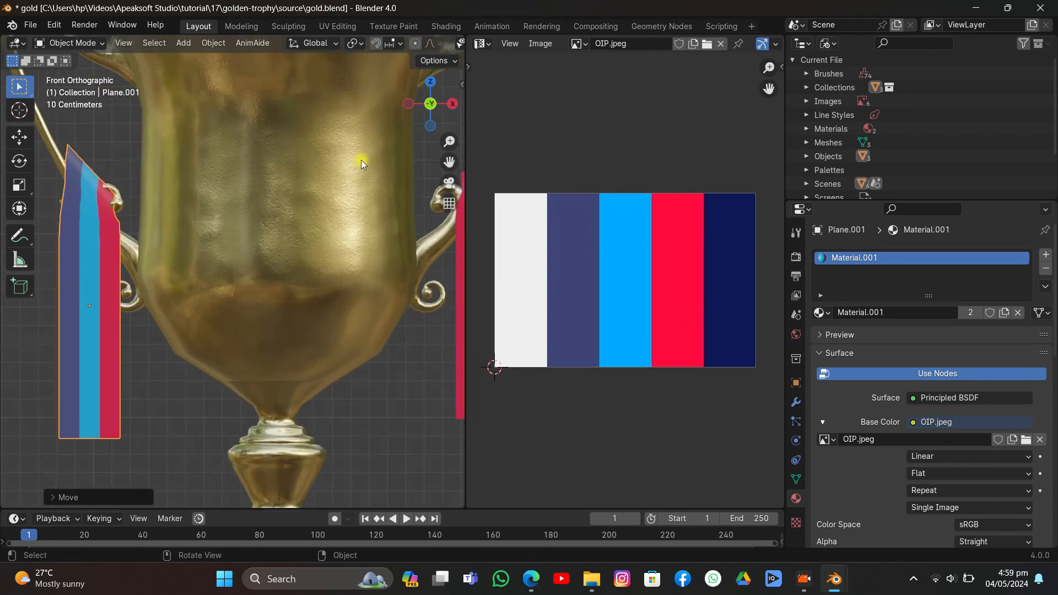
pyautogui.press('g')
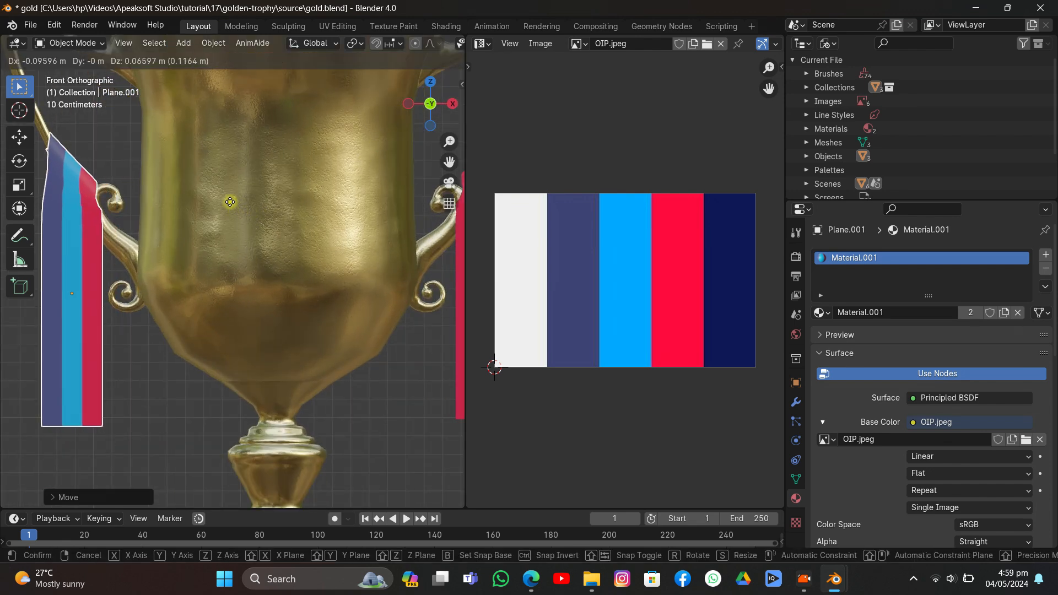
pyautogui.click(230, 202)
pyautogui.moveTo(126, 147); pyautogui.dragTo(144, 227, button='middle')
pyautogui.scroll(-5, 145, 227)
pyautogui.moveTo(243, 226); pyautogui.dragTo(240, 143, button='middle')
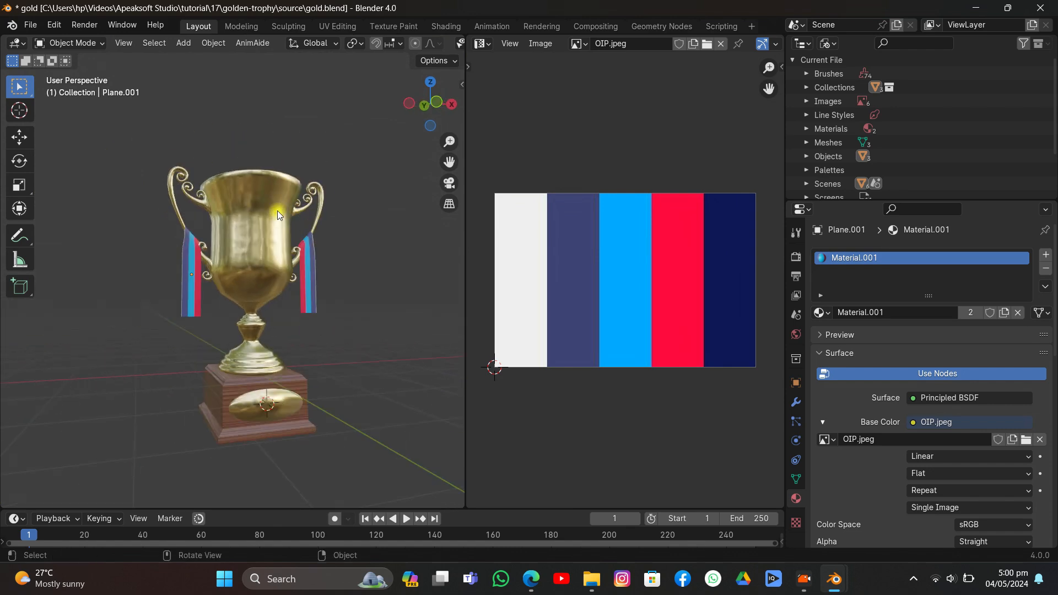
# Step: Pull the bottom middle vertex of the original ribbon down along Z to form a pointed tip
pyautogui.click(430, 117)
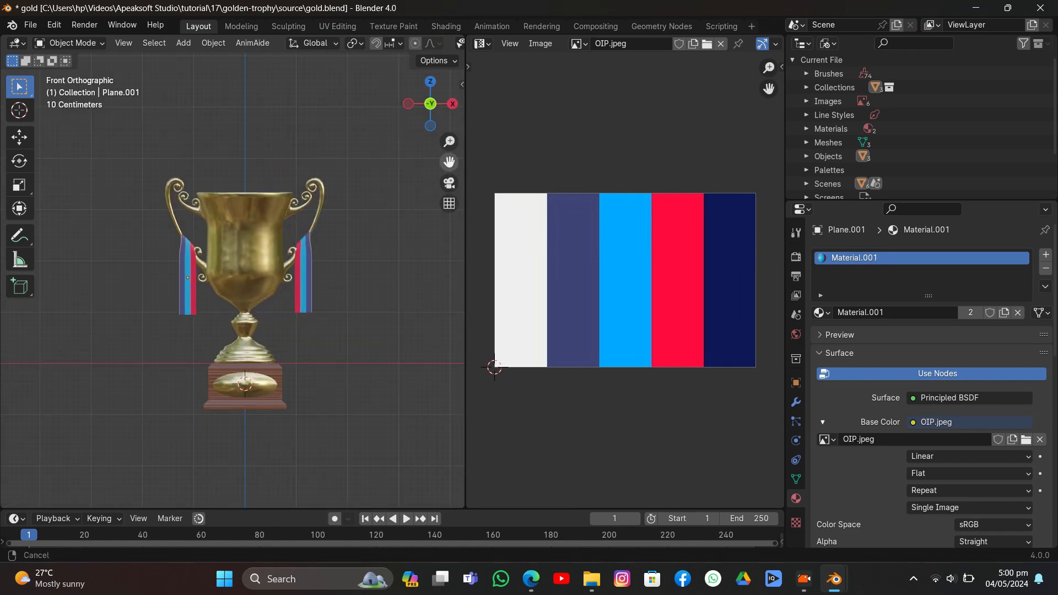
pyautogui.scroll(4, 217, 223)
pyautogui.moveTo(451, 162); pyautogui.dragTo(570, 194)
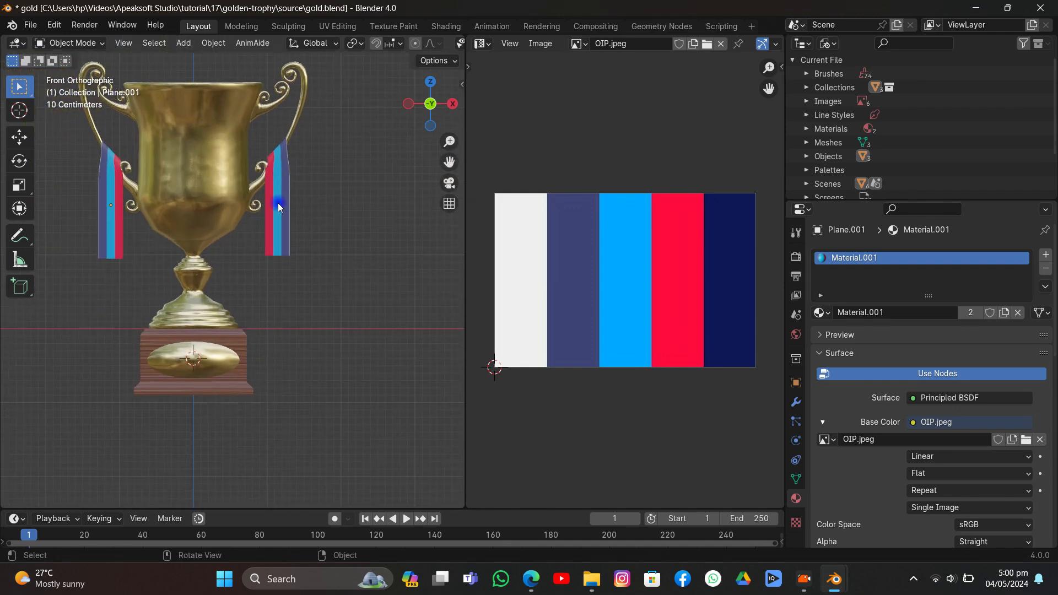
pyautogui.press('Tab')
pyautogui.scroll(3, 282, 225)
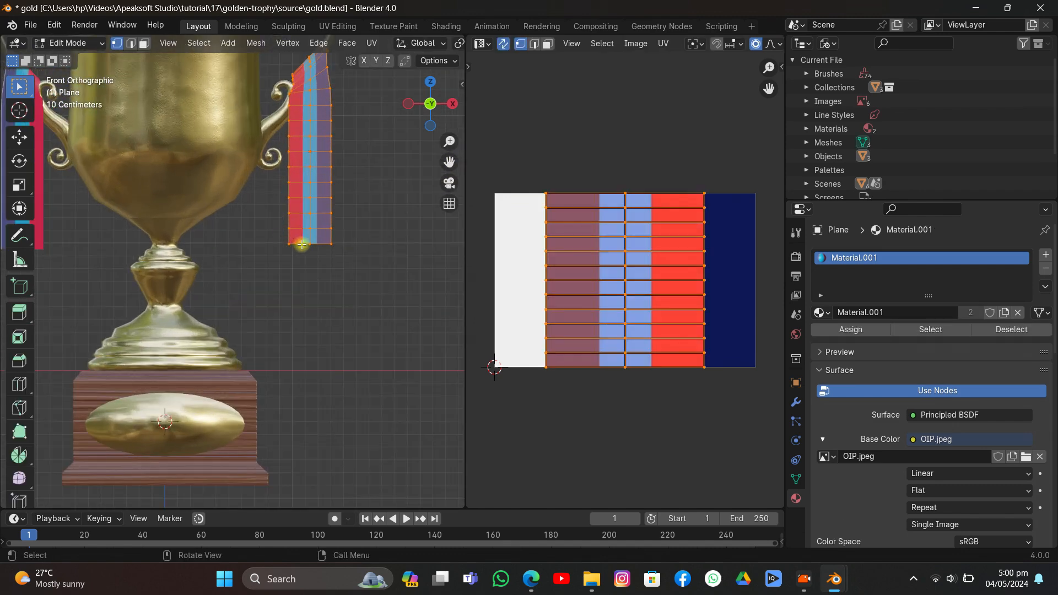
pyautogui.click(312, 248)
pyautogui.press('g')
pyautogui.press('z')
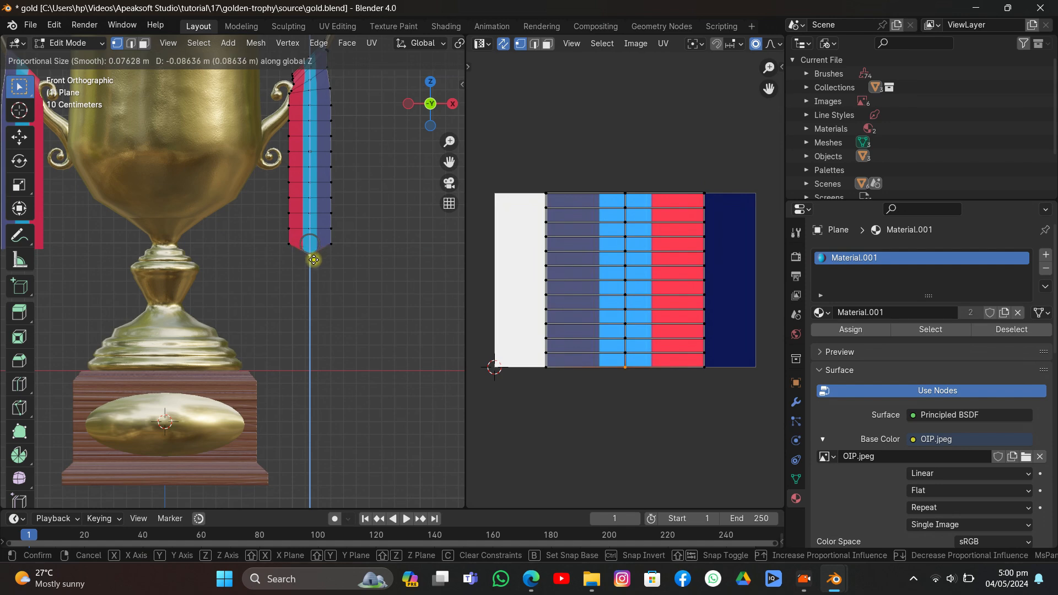
pyautogui.click(313, 271)
pyautogui.press('Tab')
# Step: Give the duplicated ribbon a matching pointed tip by lowering its bottom middle vertex about 0.18 m along Z
pyautogui.moveTo(449, 163); pyautogui.dragTo(546, 151)
pyautogui.click(135, 181)
pyautogui.press('Tab')
pyautogui.click(120, 236)
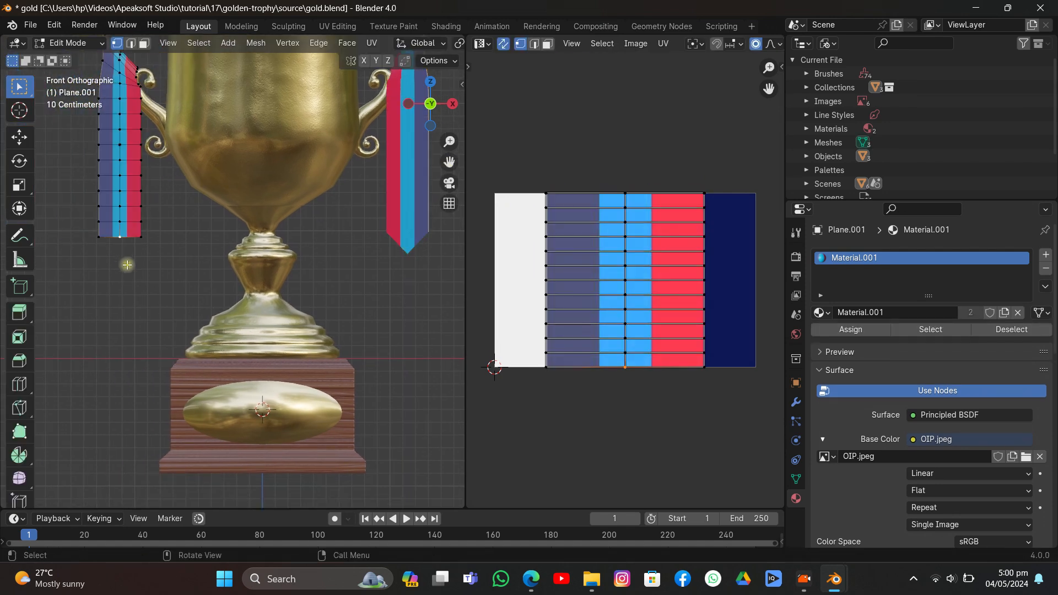
pyautogui.press('g')
pyautogui.press('z')
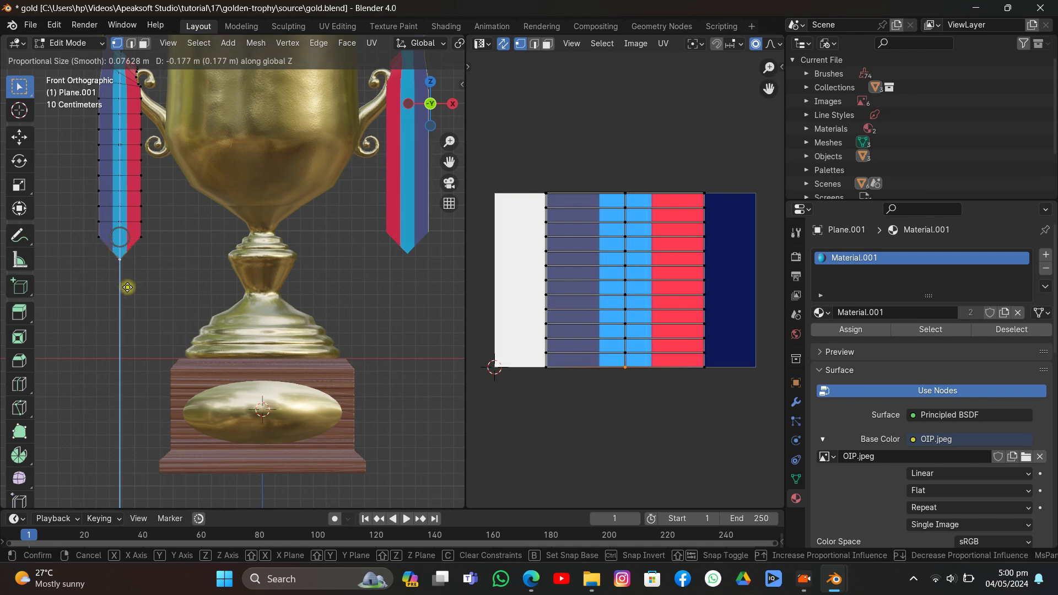
pyautogui.click(127, 287)
pyautogui.press('Tab')
# Step: Join both ribbons into the trophy object
pyautogui.scroll(-4, 111, 308)
pyautogui.moveTo(298, 304); pyautogui.dragTo(305, 251, button='middle')
pyautogui.click(222, 202)
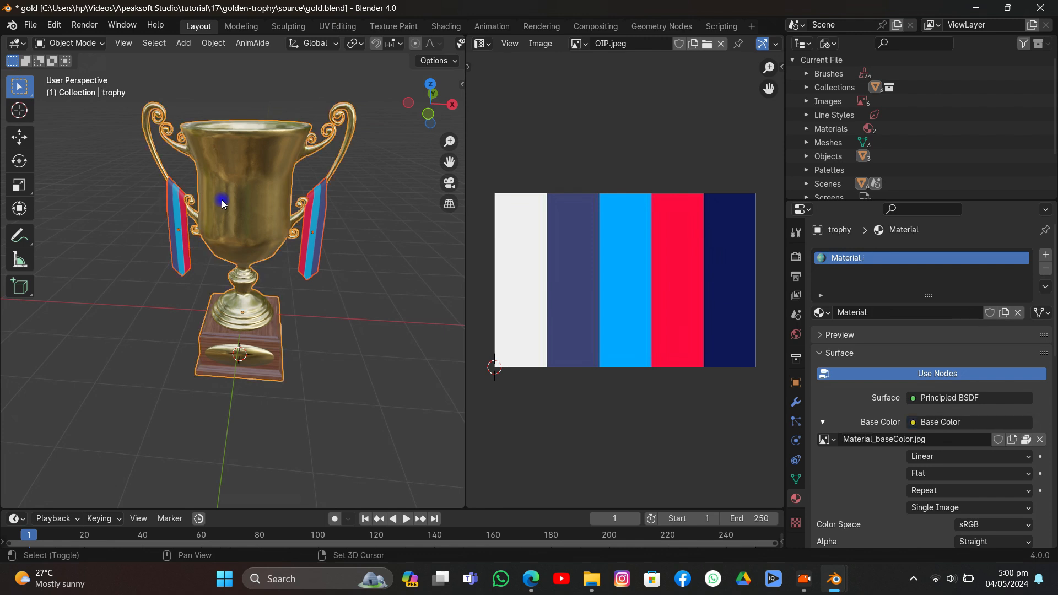
pyautogui.hotkey('ctrl', 'j')
pyautogui.click(294, 299)
pyautogui.scroll(-5, 341, 293)
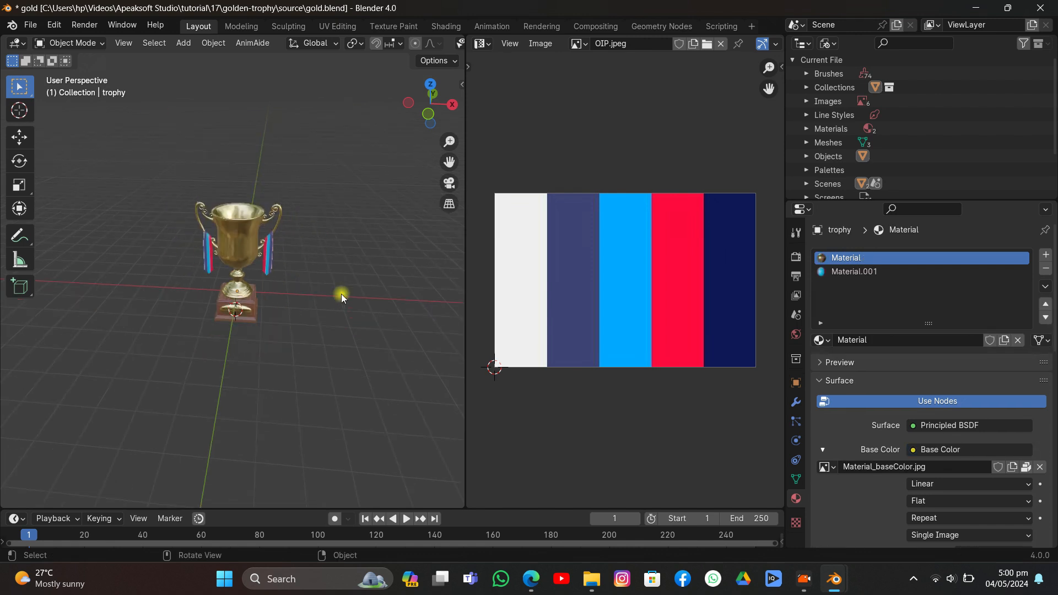
pyautogui.moveTo(342, 293); pyautogui.dragTo(408, 331, button='middle')
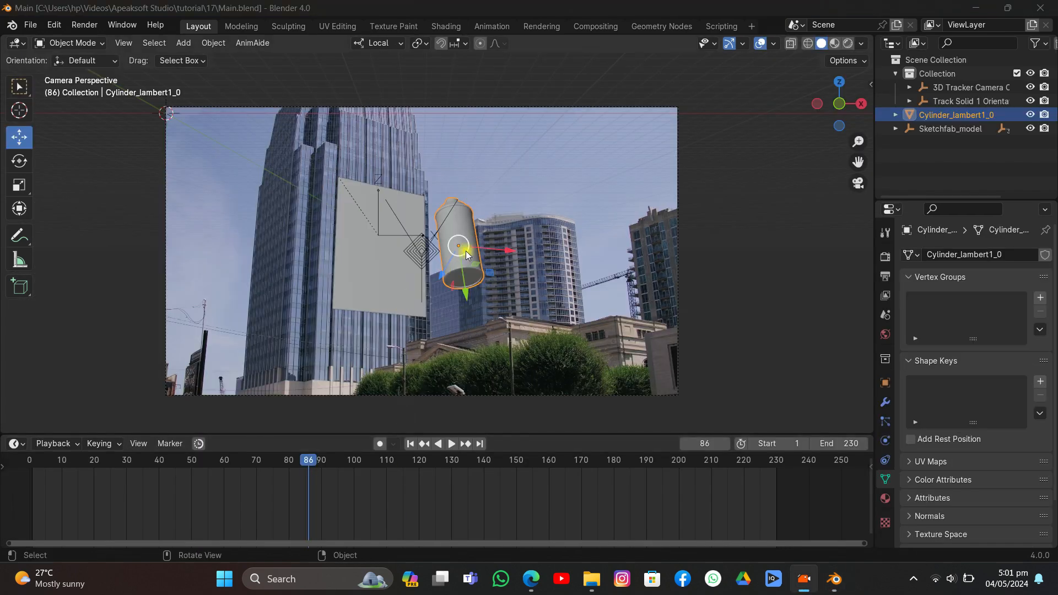
# Step: In the Main.bend scene, move the spray can away from the track solid, to the sky near the crane
pyautogui.click(475, 247)
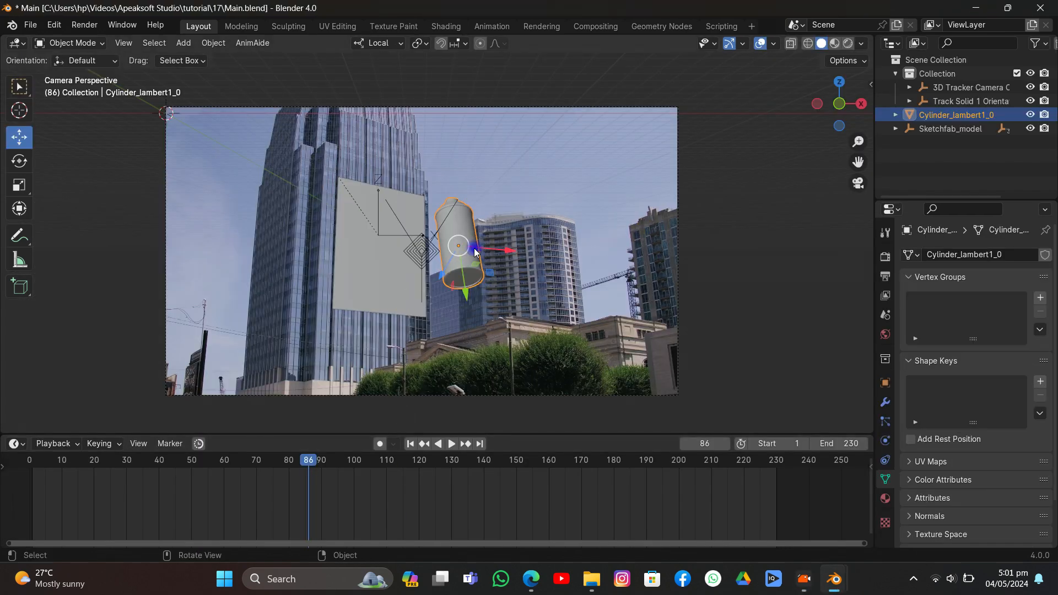
pyautogui.press('g')
pyautogui.click(650, 238)
# Step: Select Track Solid 1 on the tower facade and enter Edit Mode
pyautogui.click(383, 277)
pyautogui.scroll(1, 367, 254)
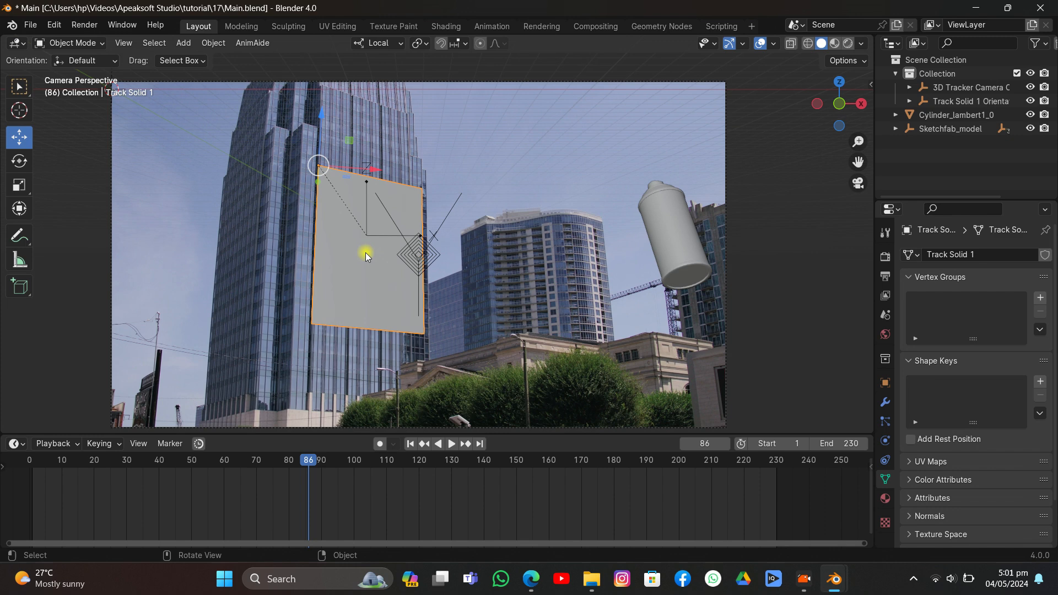
pyautogui.scroll(2, 367, 253)
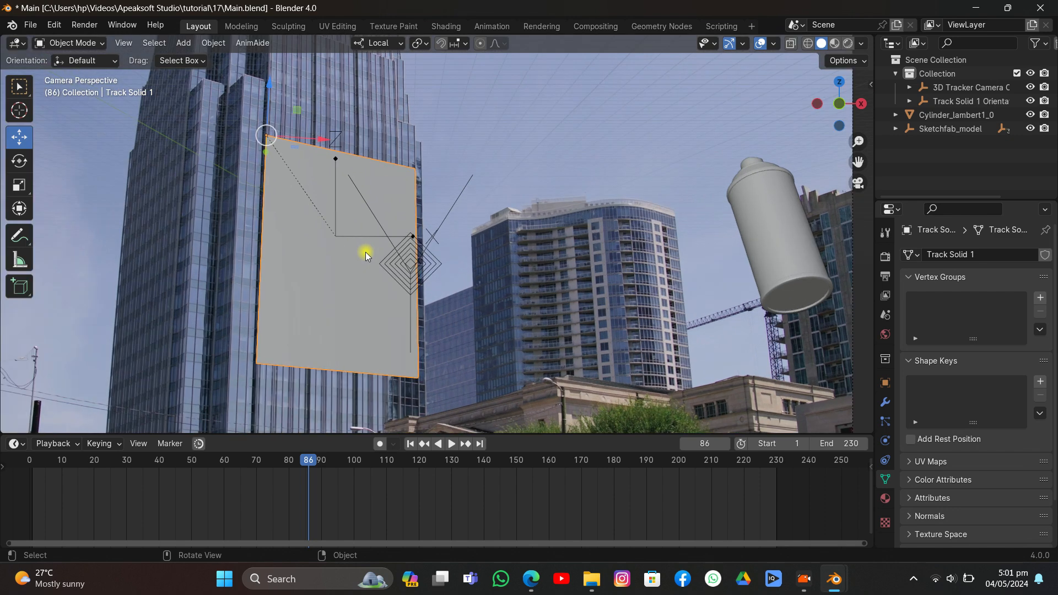
pyautogui.press('Tab')
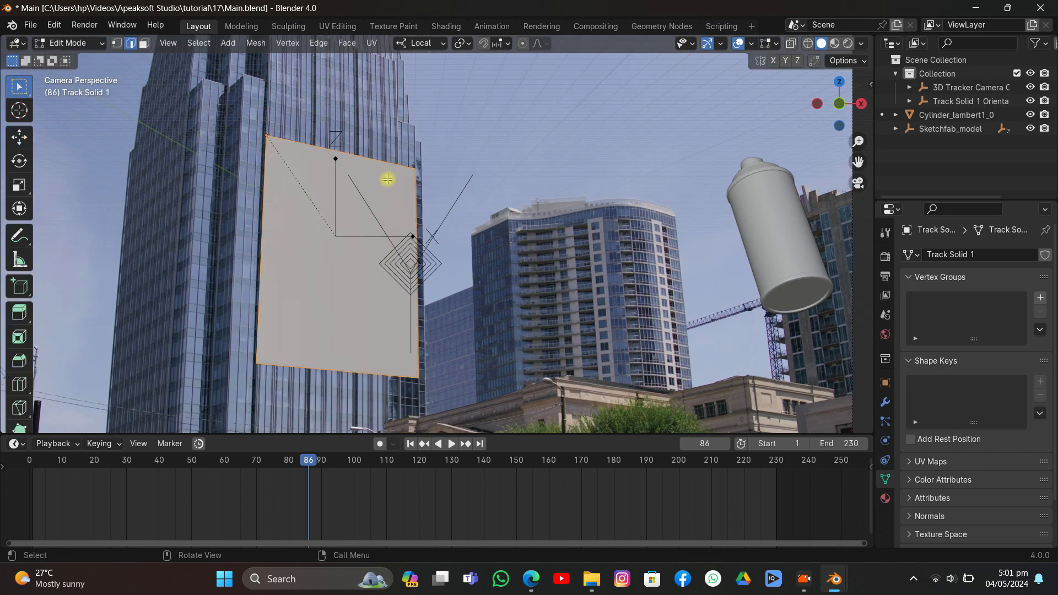
# Step: Split the 3D viewport into a camera view and a free perspective view, hiding the tools in the perspective one
pyautogui.moveTo(329, 175); pyautogui.dragTo(564, 250, button='middle')
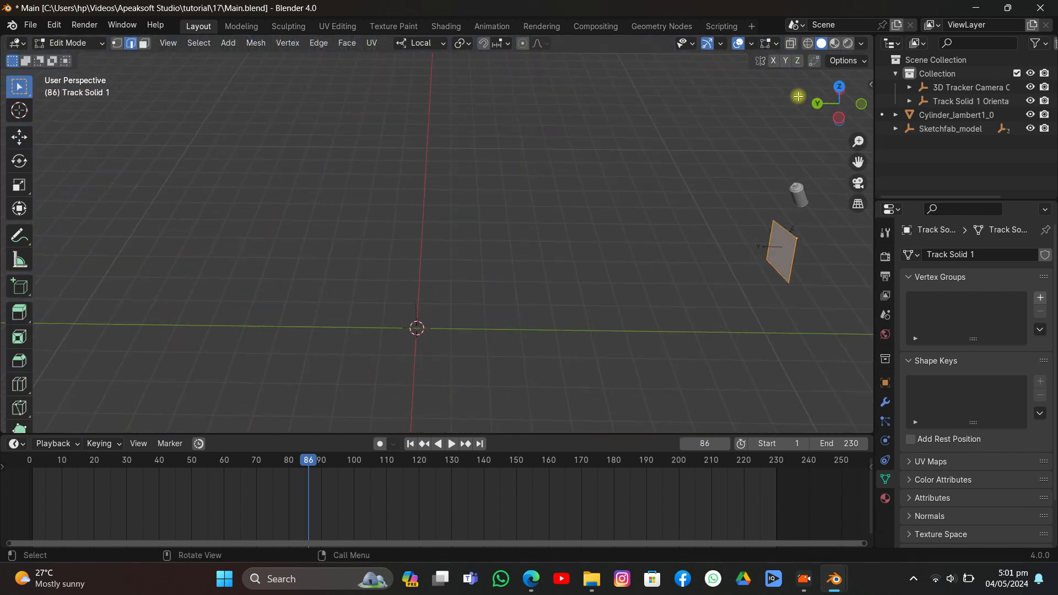
pyautogui.click(850, 182)
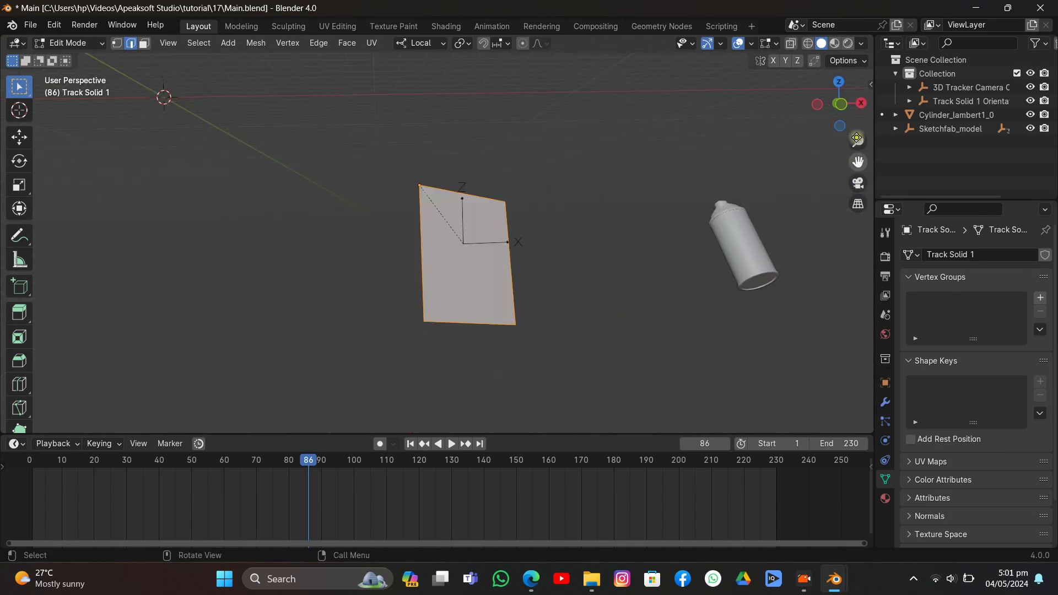
pyautogui.moveTo(870, 51); pyautogui.dragTo(488, 137)
pyautogui.moveTo(647, 189); pyautogui.dragTo(603, 257, button='middle')
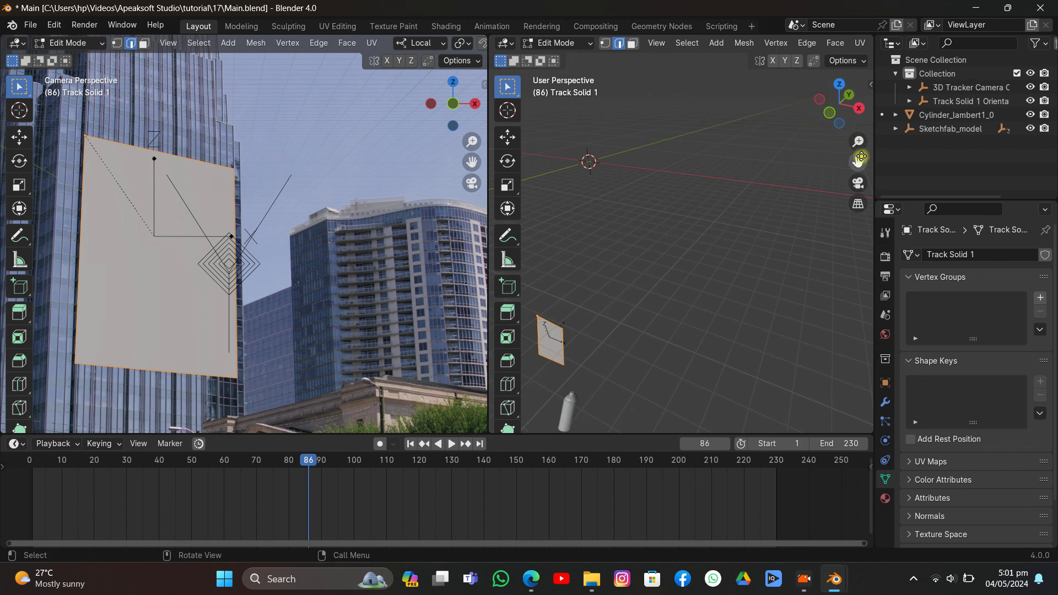
pyautogui.moveTo(858, 162); pyautogui.dragTo(747, 224)
pyautogui.press('t')
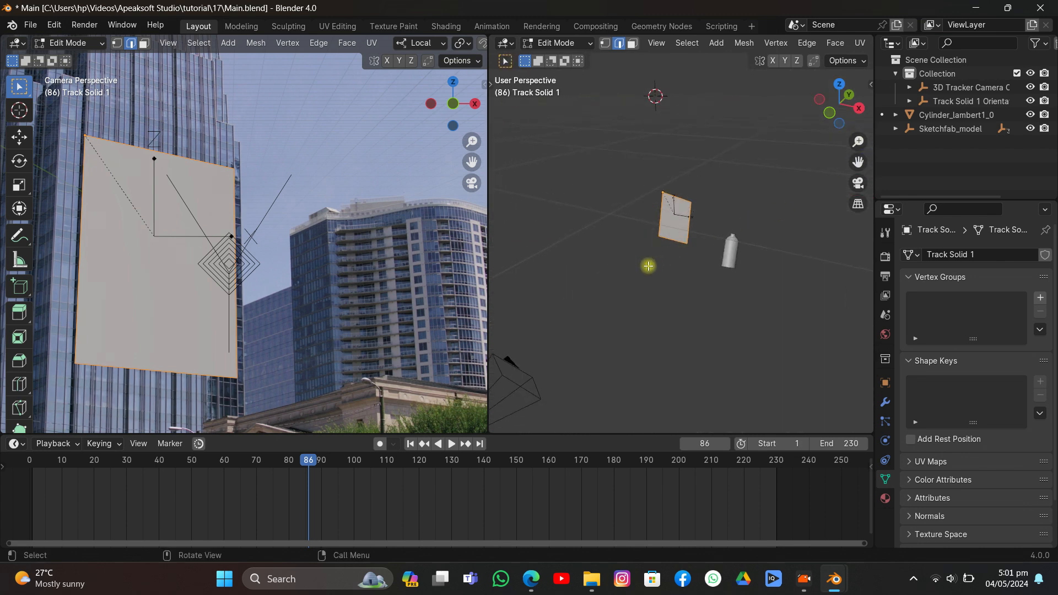
# Step: Extrude the track solid's face about 1.42 m back into a box, then shift the extruded face about -0.22 m along local X
pyautogui.moveTo(665, 255); pyautogui.dragTo(634, 280, button='middle')
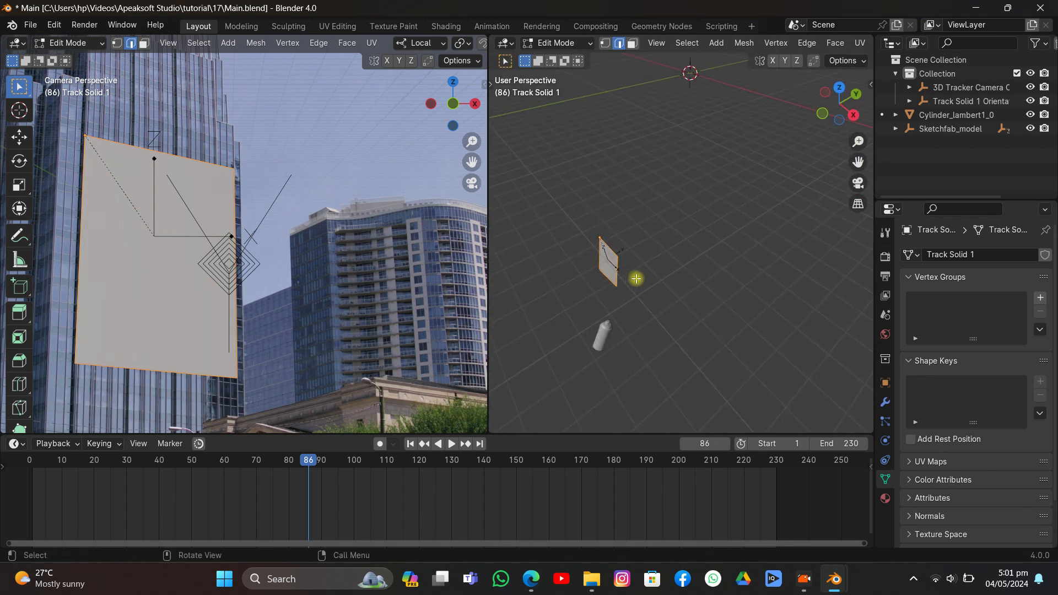
pyautogui.press('e')
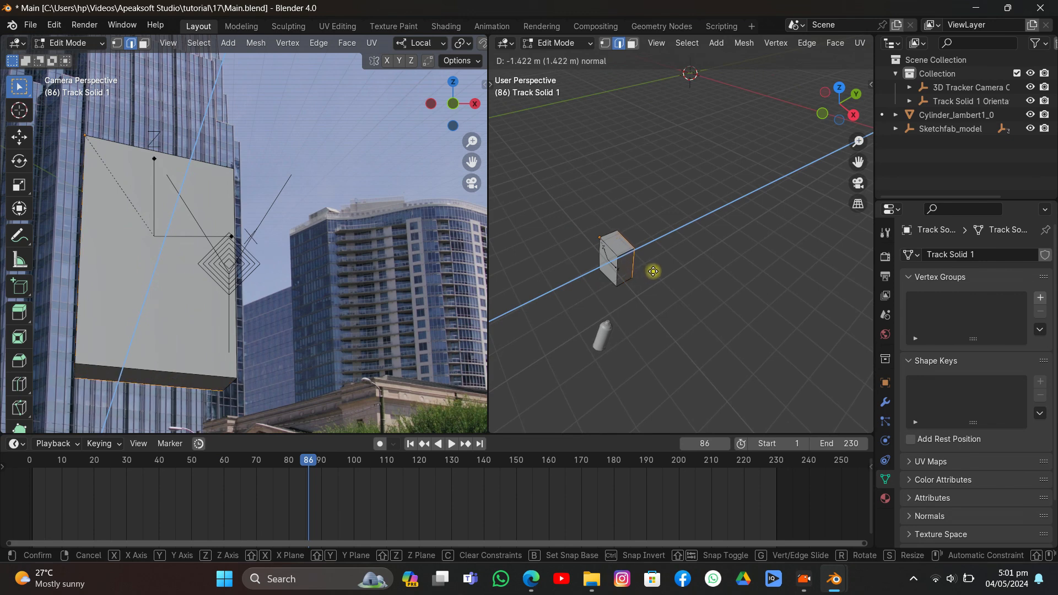
pyautogui.click(652, 270)
pyautogui.press('g')
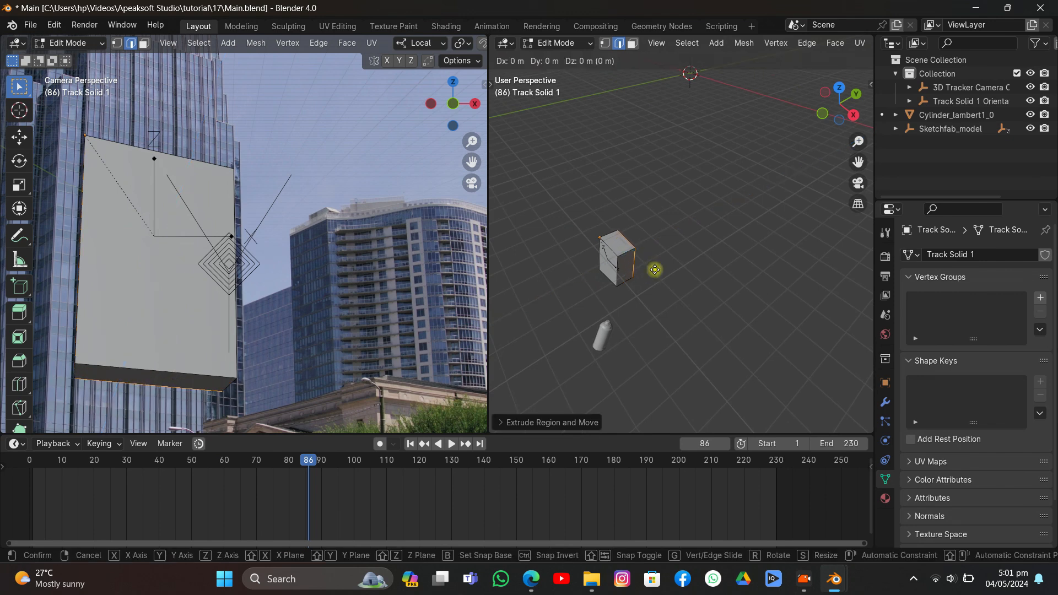
pyautogui.press('x')
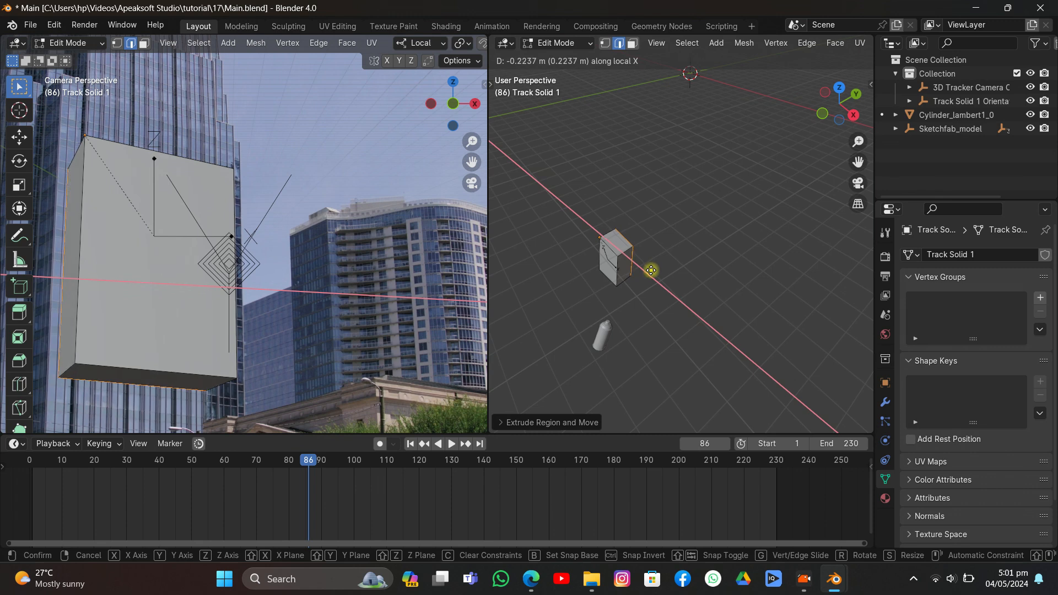
pyautogui.click(652, 269)
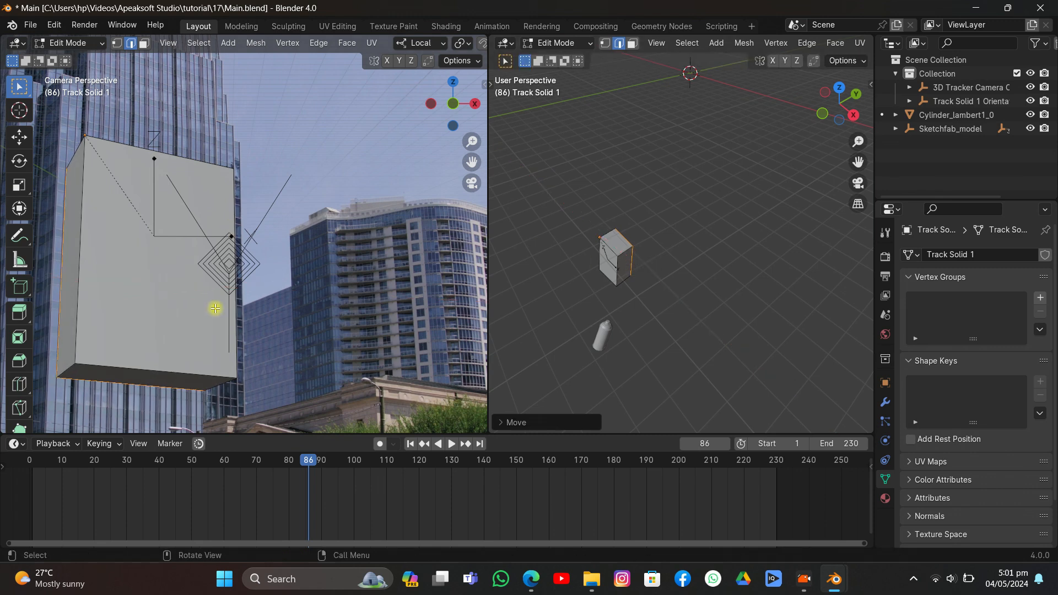
# Step: Switch to face selection and delete the front face of the box to open it
pyautogui.click(632, 44)
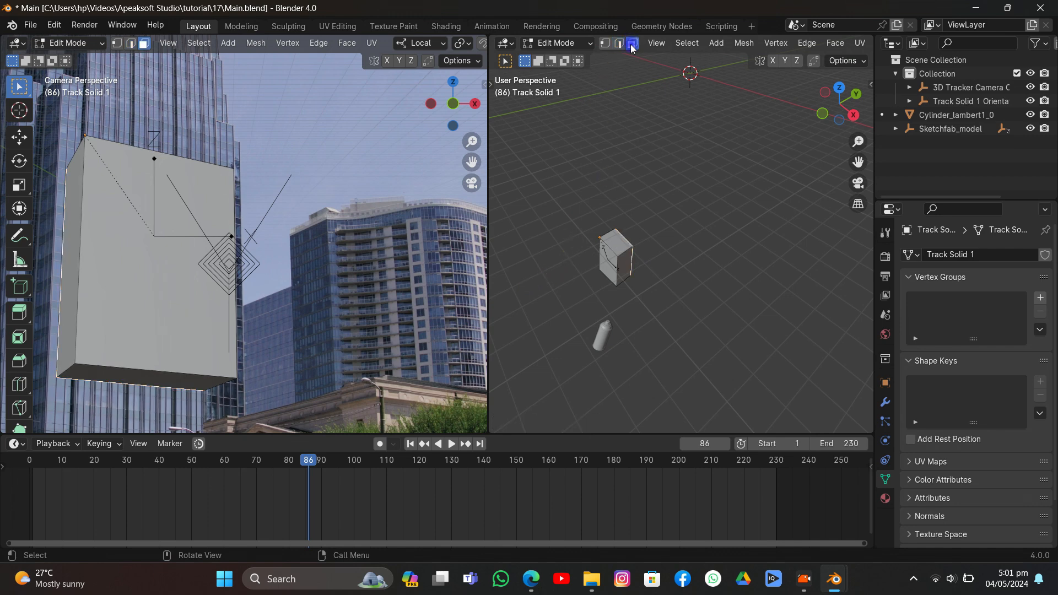
pyautogui.click(610, 245)
pyautogui.scroll(5, 611, 246)
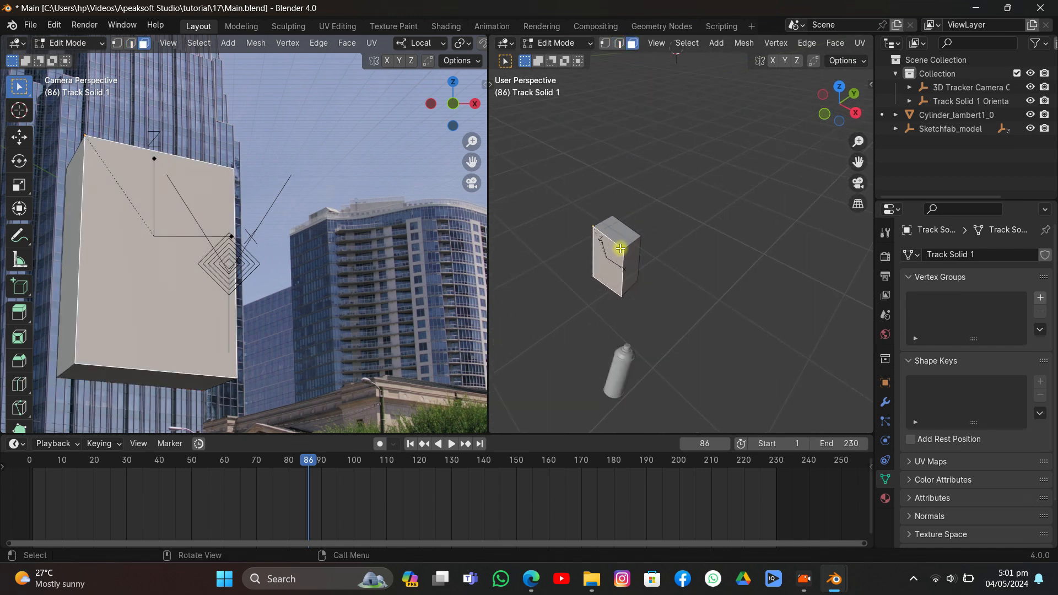
pyautogui.press('x')
pyautogui.click(602, 275)
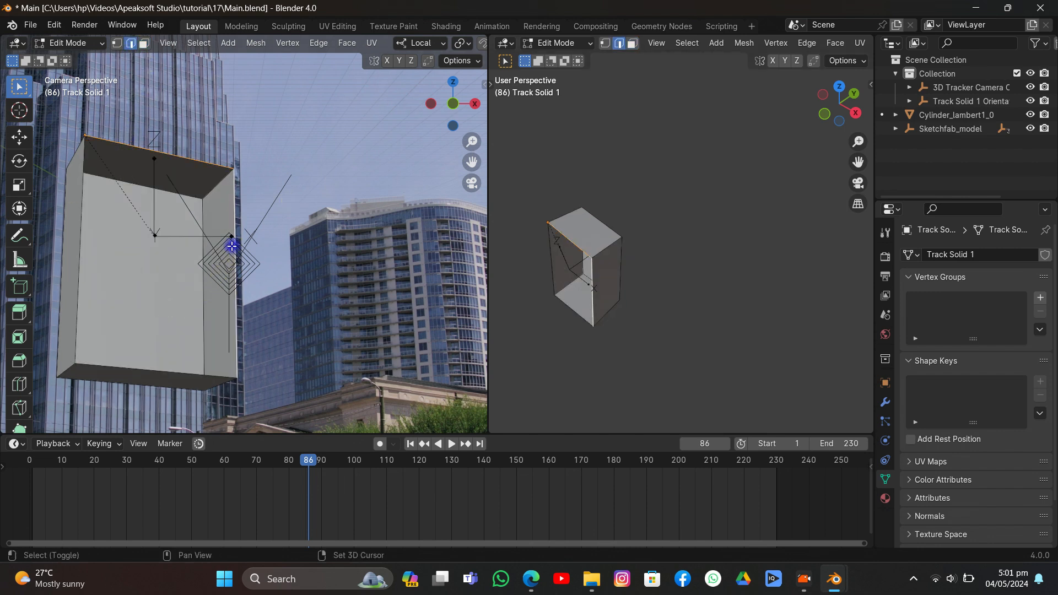
# Step: Extrude the four edges of the box opening and scale them outward into a wide surrounding frame
pyautogui.keyDown('shift'); pyautogui.click(76, 218); pyautogui.keyUp('shift')
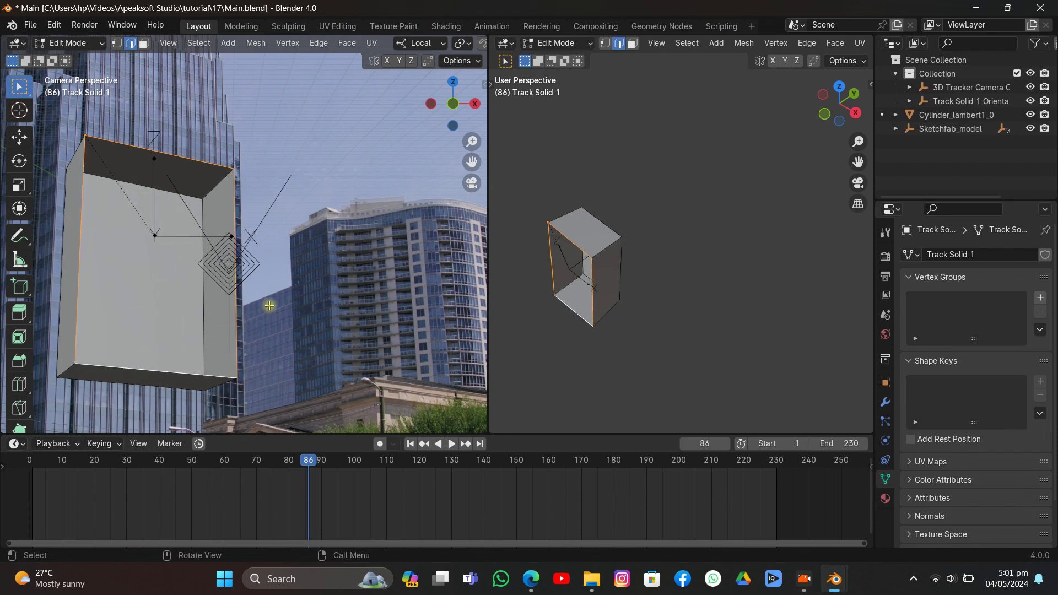
pyautogui.hotkey('alt', 'e')
pyautogui.click(295, 289)
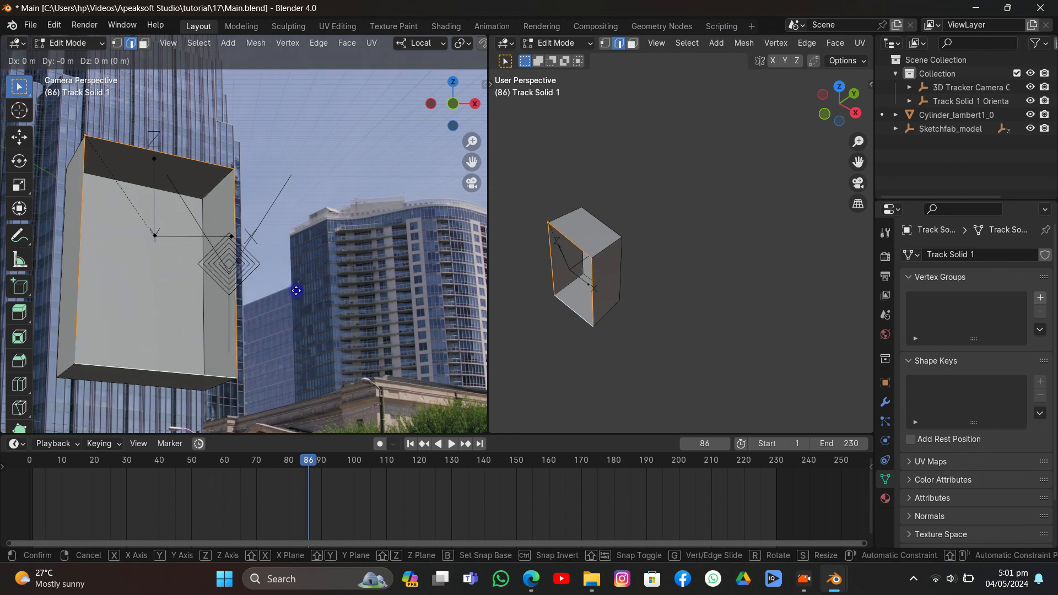
pyautogui.click(292, 288)
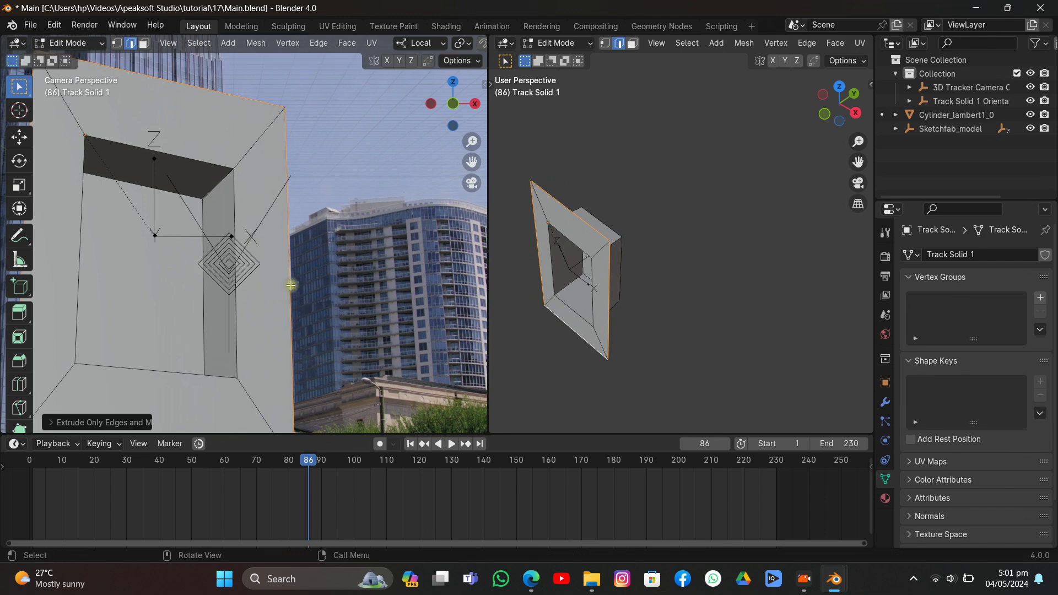
pyautogui.press('Home')
pyautogui.press('s')
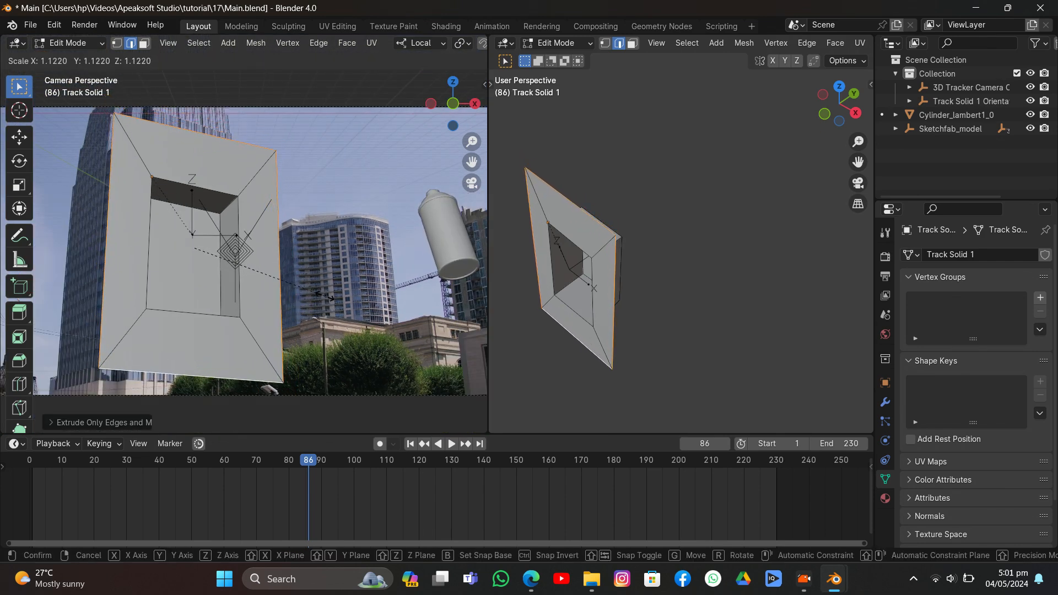
pyautogui.click(325, 296)
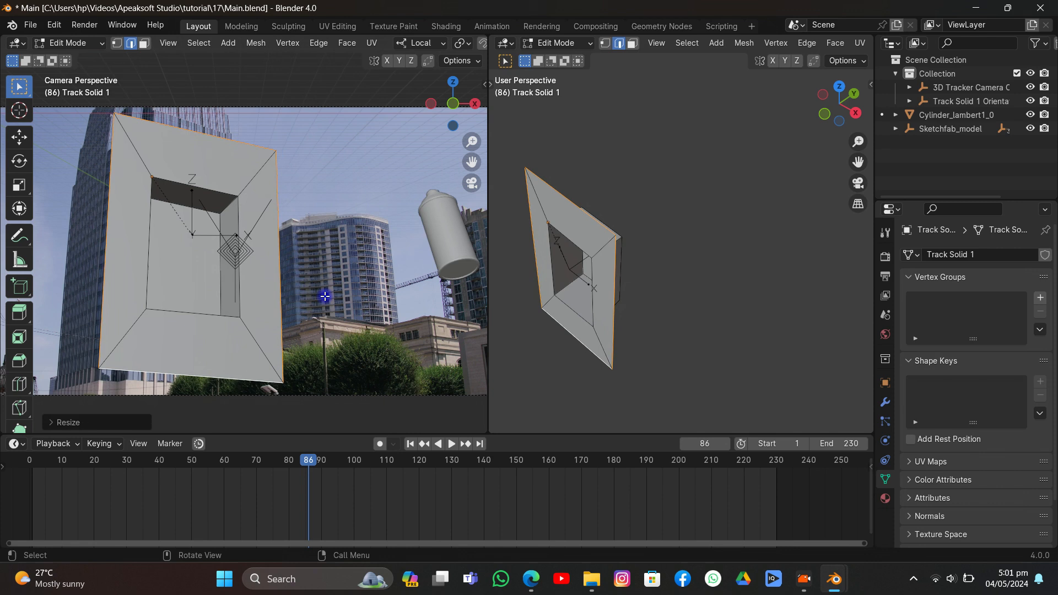
# Step: Move the box's back face deeper, about -0.44 m in X and 1.23 m in Y, in top view, and return to Object Mode
pyautogui.click(145, 44)
pyautogui.click(229, 207)
pyautogui.click(839, 87)
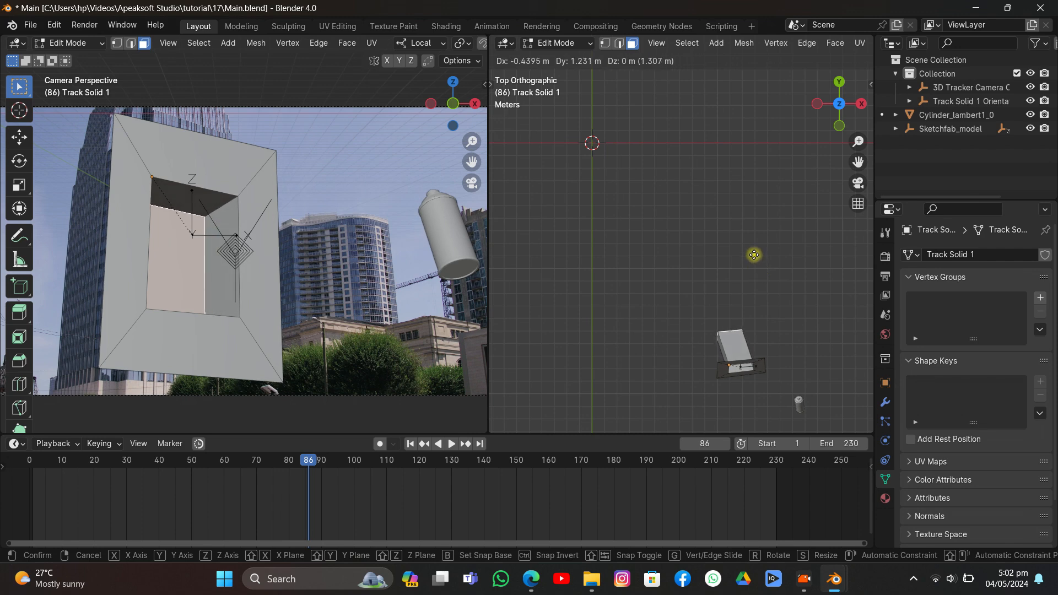
pyautogui.click(753, 254)
pyautogui.press('Tab')
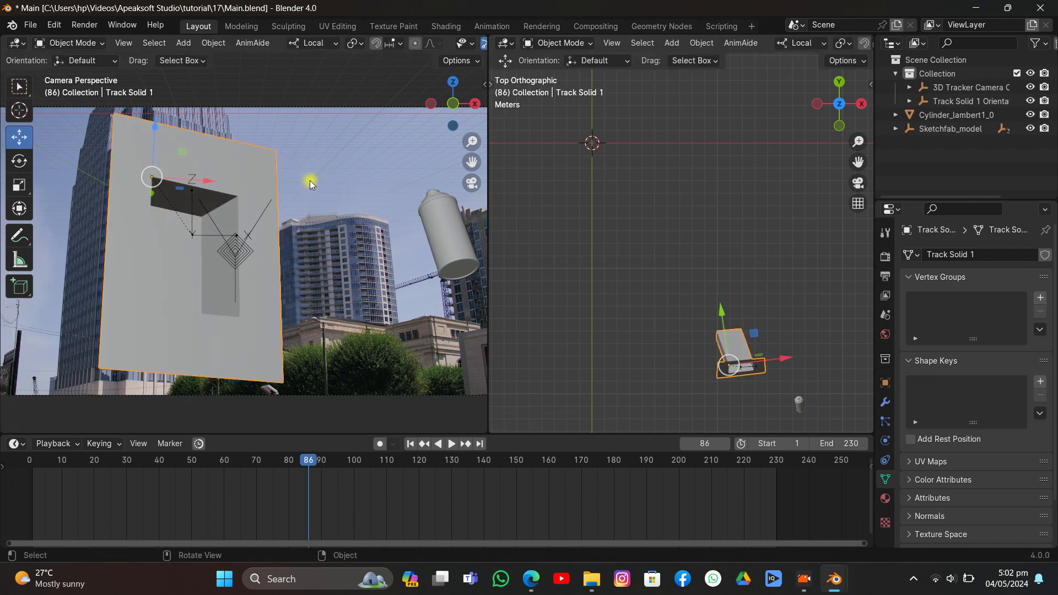
# Step: Play the animation from the first frame to check how the hollow box follows the tracked footage
pyautogui.scroll(-1, 309, 180)
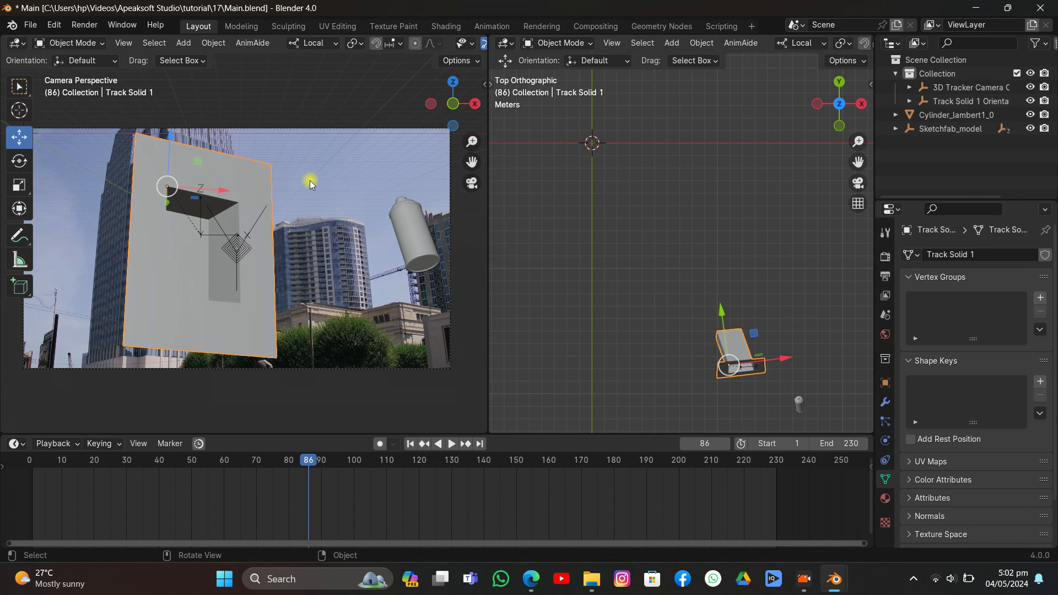
pyautogui.click(411, 444)
pyautogui.press('space')
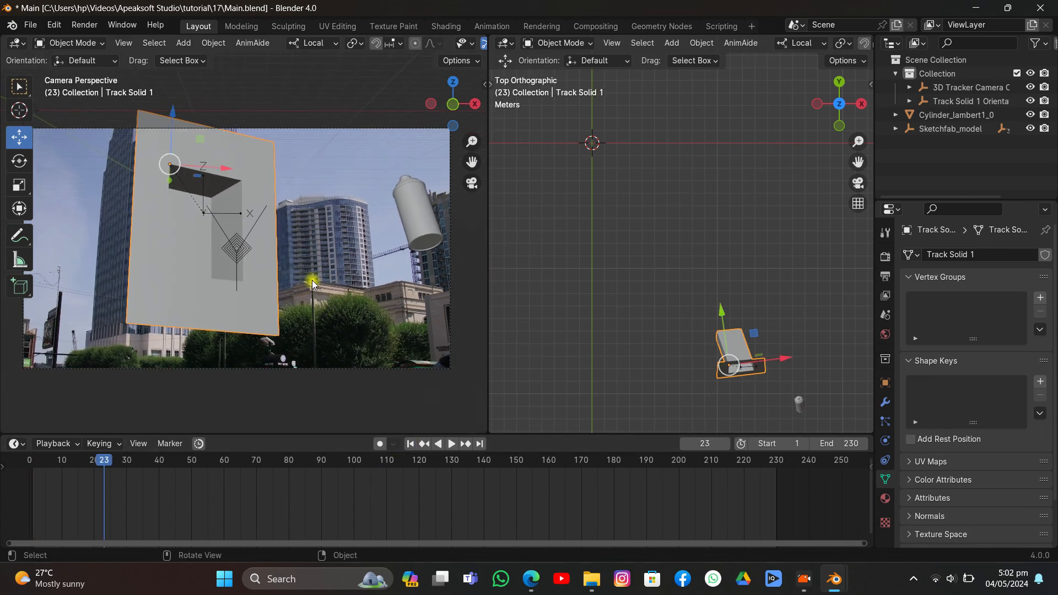
# Step: Switch to the gold.blend file, save it and copy the trophy object
pyautogui.moveTo(833, 579)
pyautogui.click(925, 510)
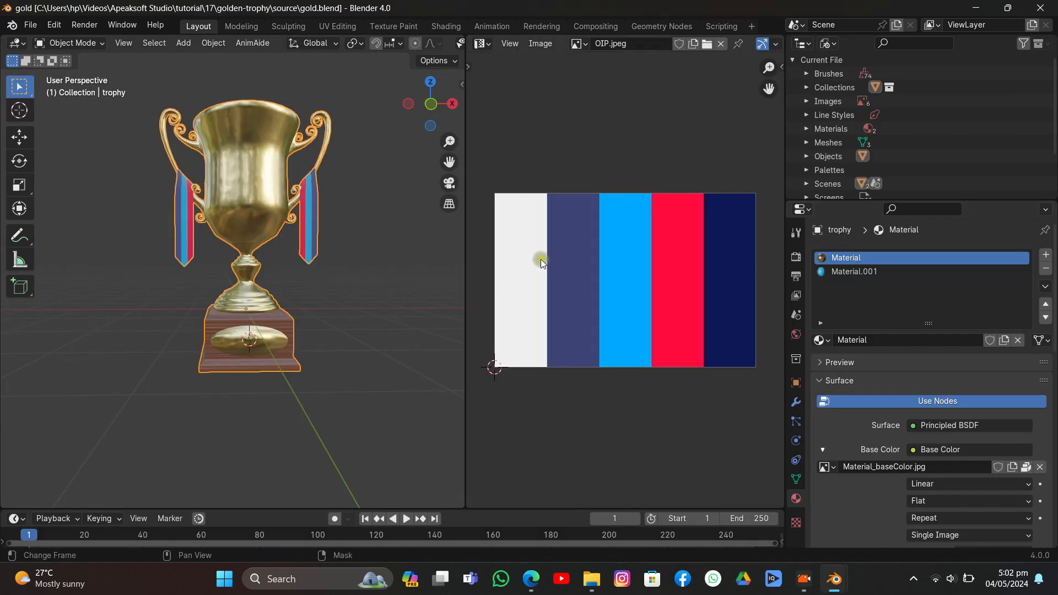
pyautogui.hotkey('ctrl', 's')
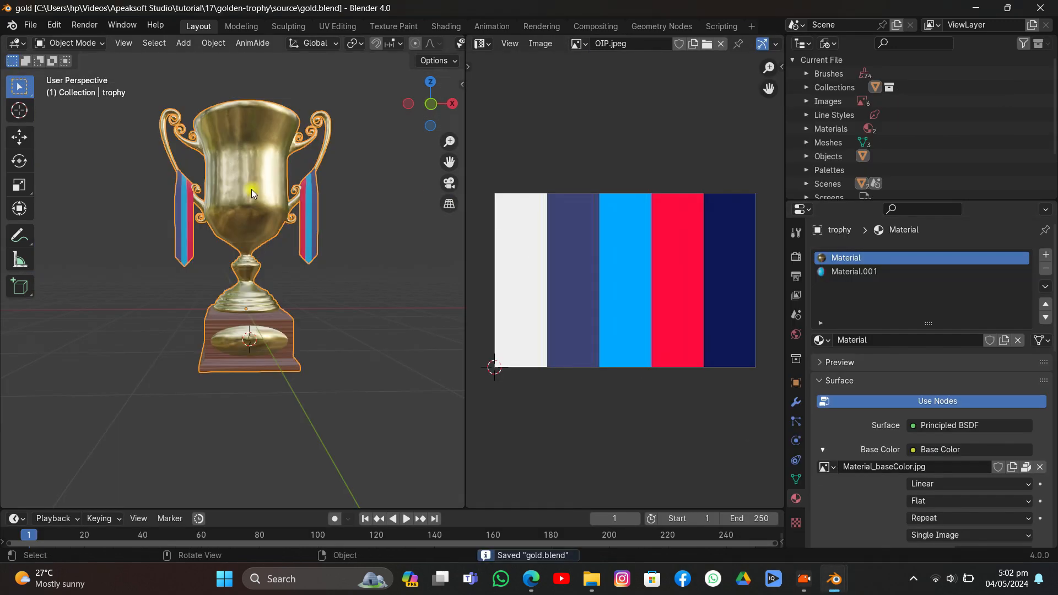
pyautogui.hotkey('ctrl', 'c')
pyautogui.click(251, 190)
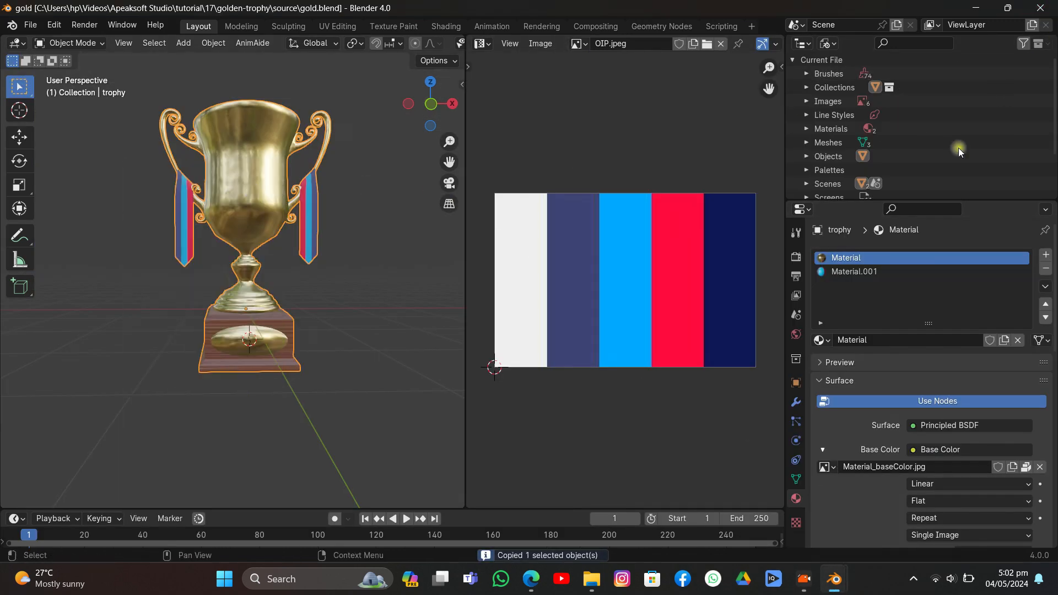
# Step: Return to the Main.blend file, paste the copied trophy and select it
pyautogui.moveTo(834, 579)
pyautogui.click(817, 530)
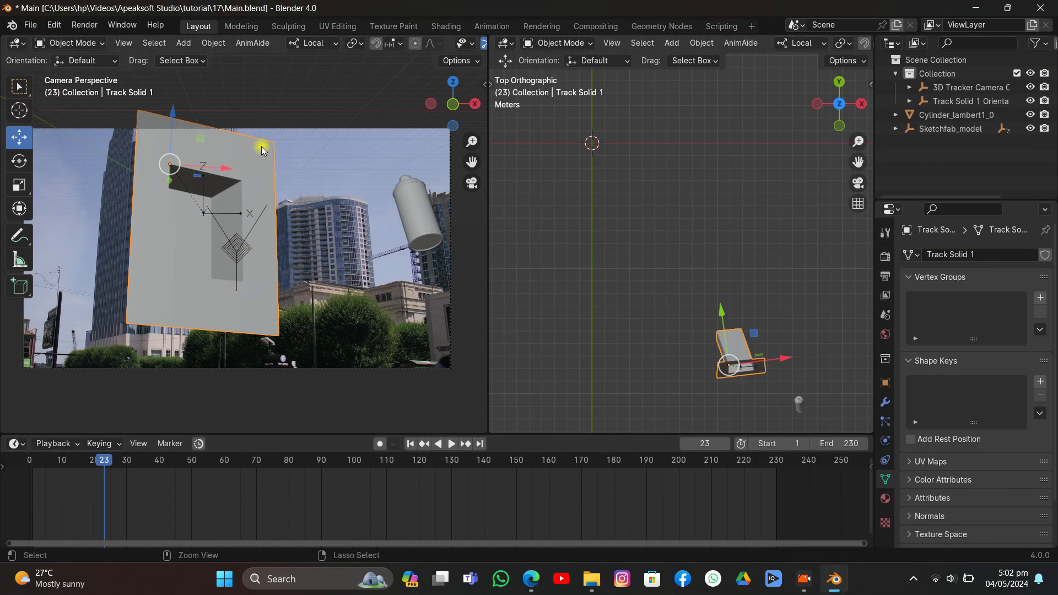
pyautogui.hotkey('ctrl', 'v')
pyautogui.click(602, 144)
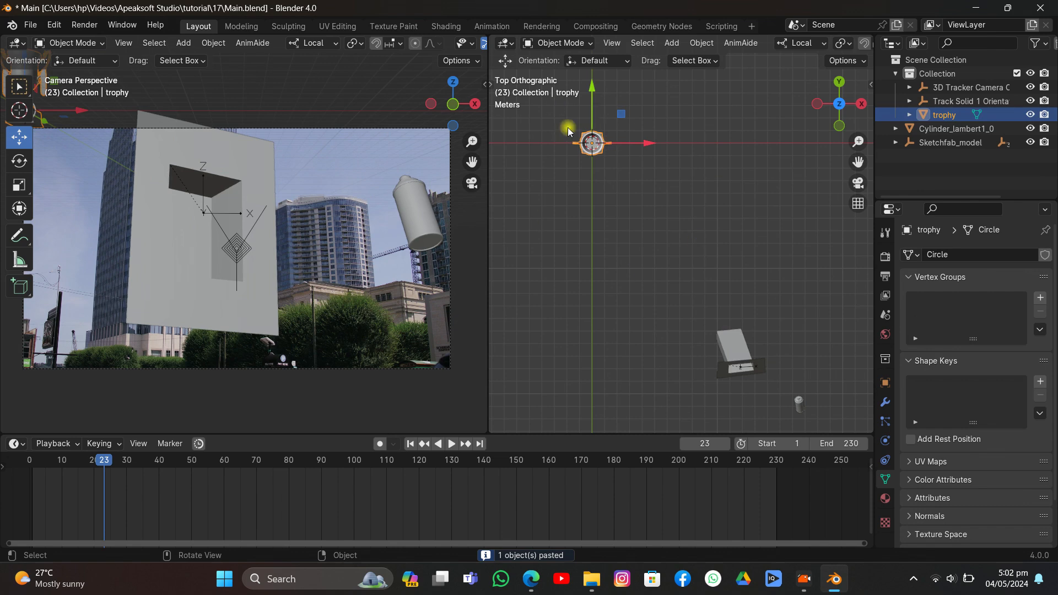
# Step: Snap the 3D cursor to Track Solid 1 and snap the trophy to that cursor
pyautogui.click(758, 357)
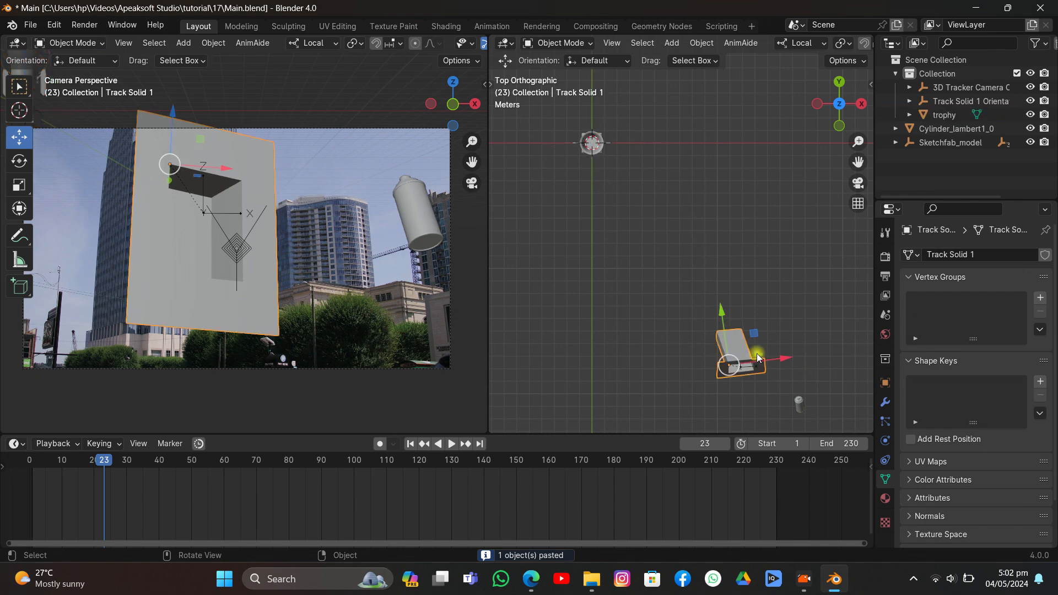
pyautogui.hotkey('shift', 's')
pyautogui.click(758, 420)
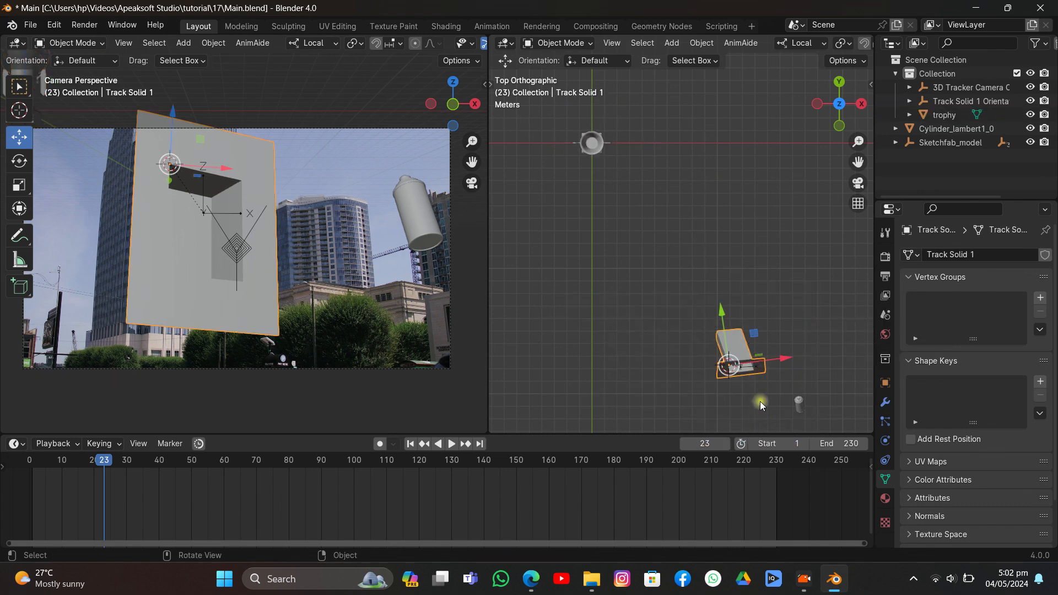
pyautogui.click(585, 134)
pyautogui.hotkey('shift', 's')
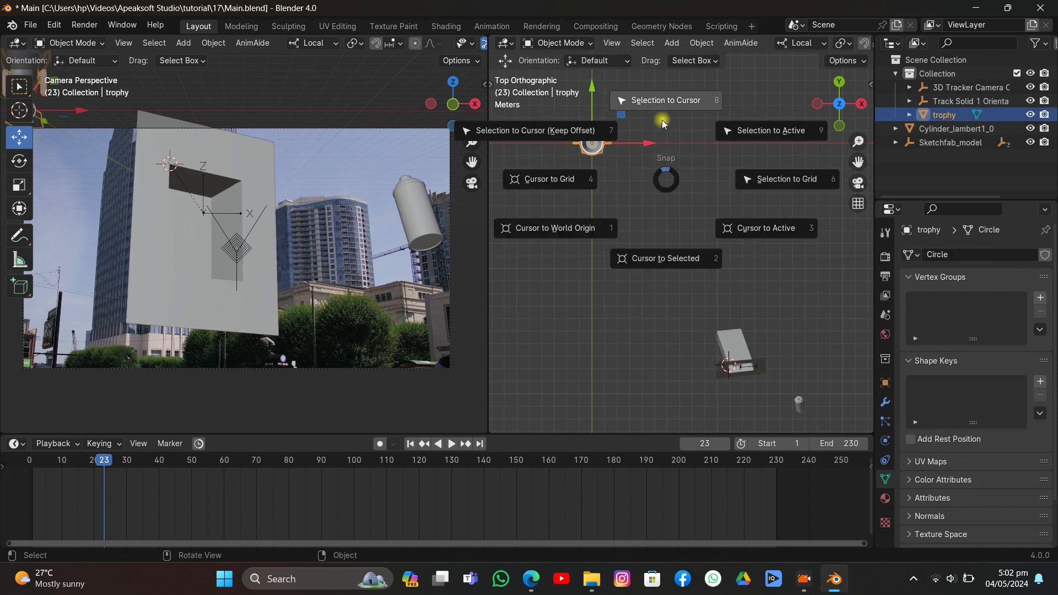
pyautogui.click(662, 120)
# Step: Scale the trophy down and move it in front of the box opening in the camera view
pyautogui.moveTo(466, 164); pyautogui.dragTo(542, 163)
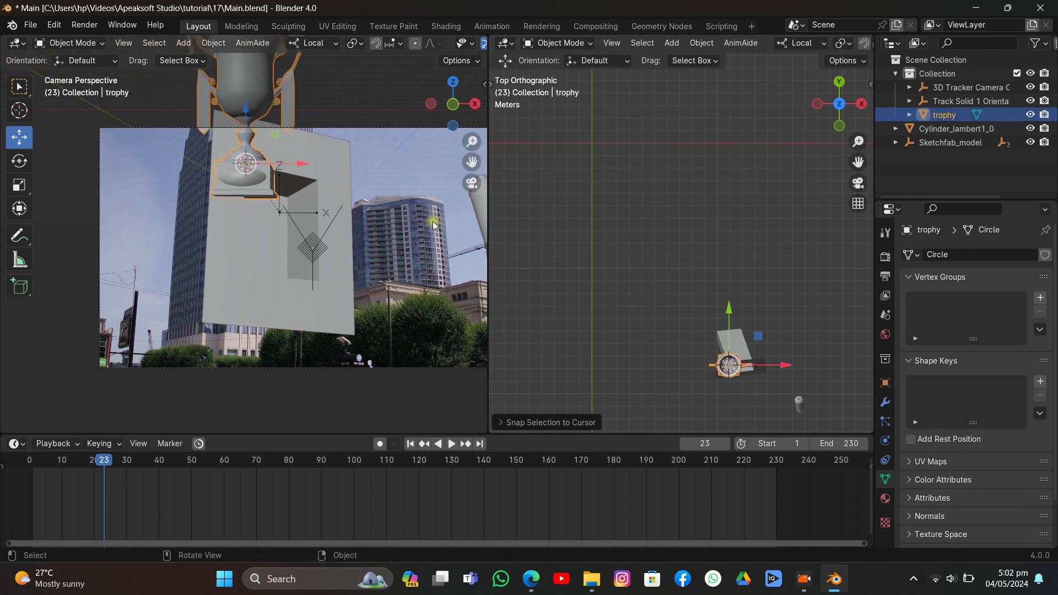
pyautogui.press('s')
pyautogui.click(366, 242)
pyautogui.press('g')
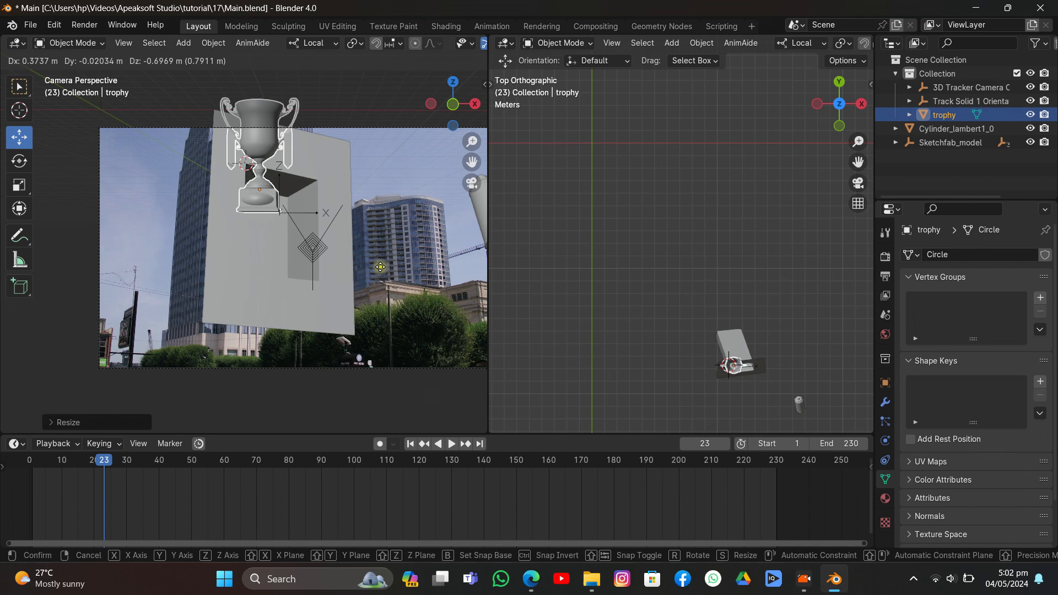
pyautogui.click(380, 276)
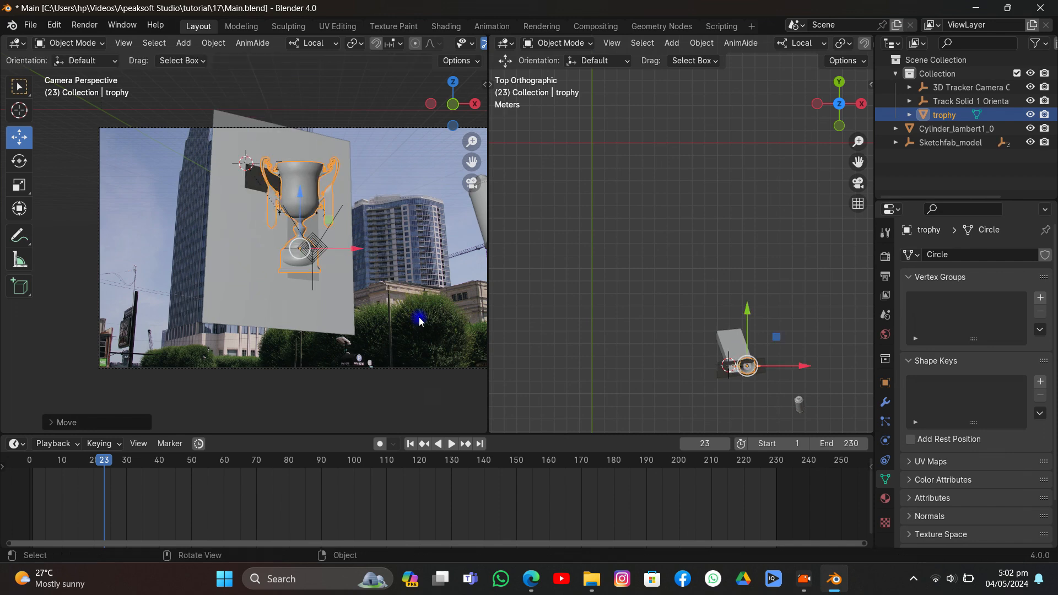
pyautogui.scroll(2, 386, 287)
pyautogui.press('r')
pyautogui.press('r')
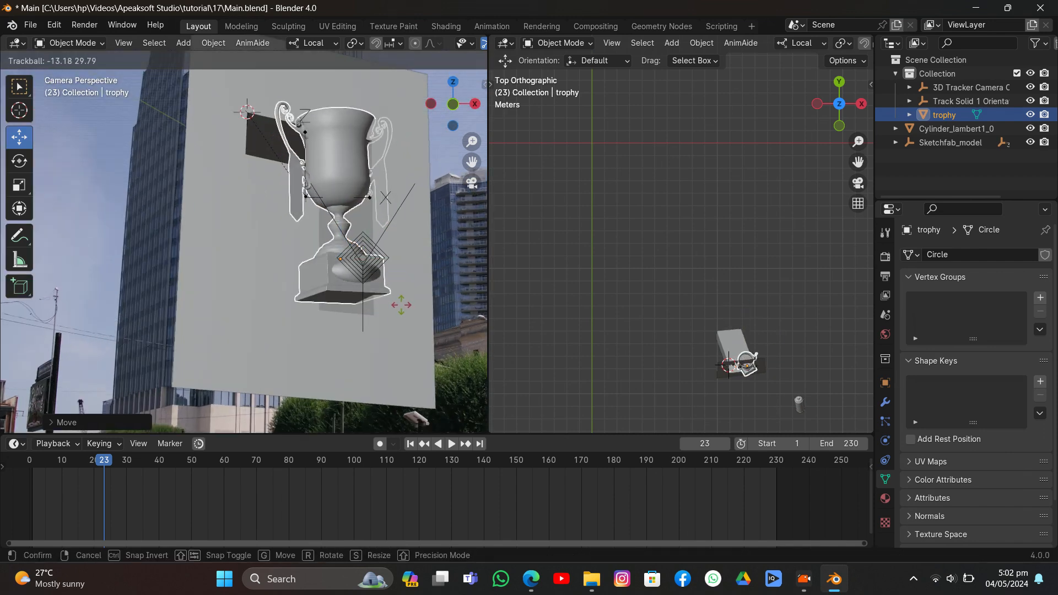
pyautogui.click(401, 233)
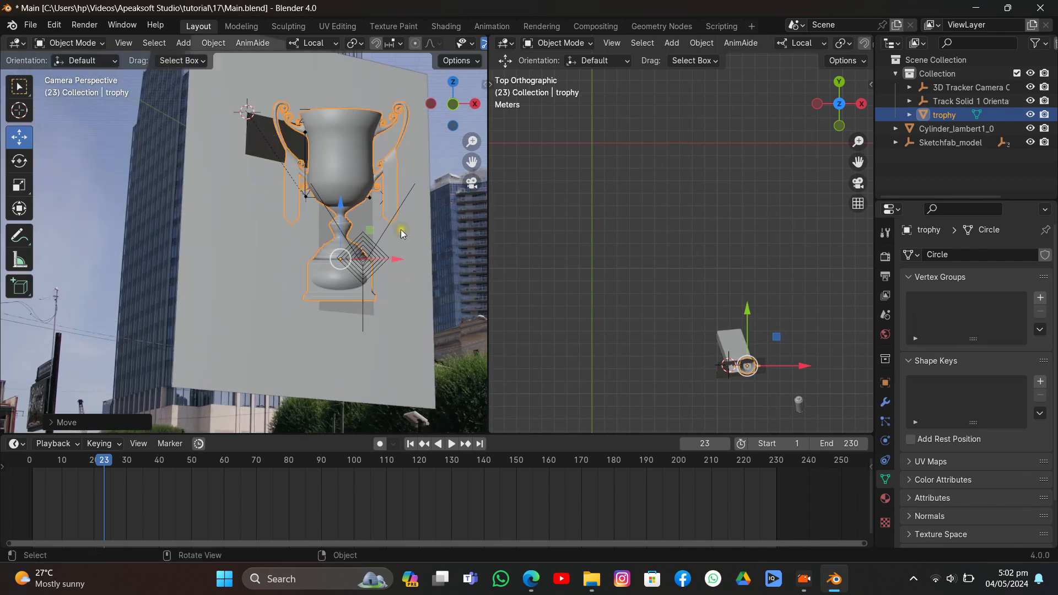
# Step: Copy the rotation of Track Solid 1 to the trophy and reselect only the trophy
pyautogui.keyDown('shift'); pyautogui.click(424, 197); pyautogui.keyUp('shift')
pyautogui.hotkey('ctrl', 'c')
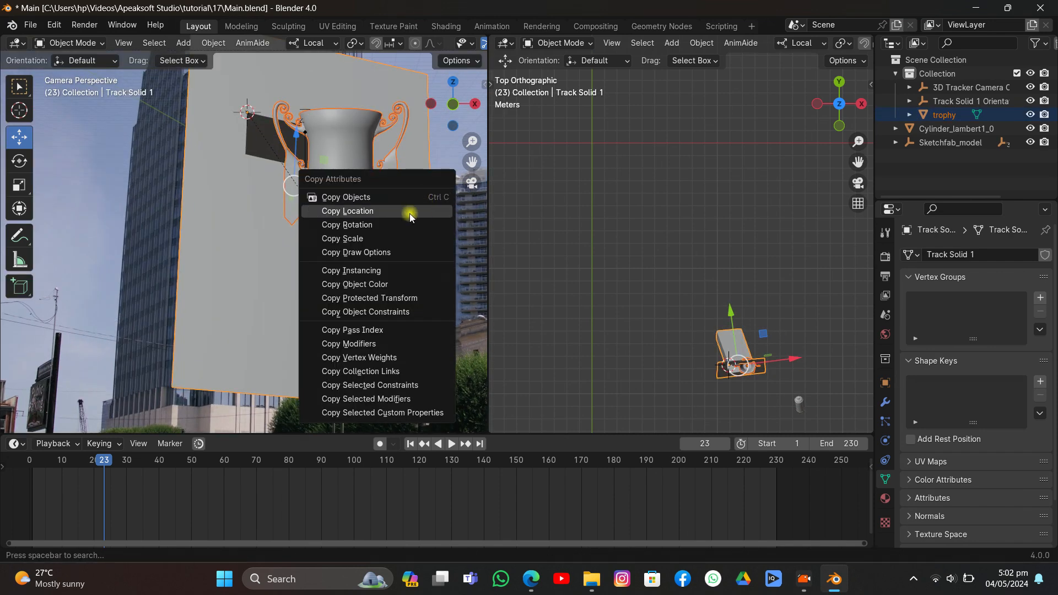
pyautogui.click(399, 226)
pyautogui.click(361, 165)
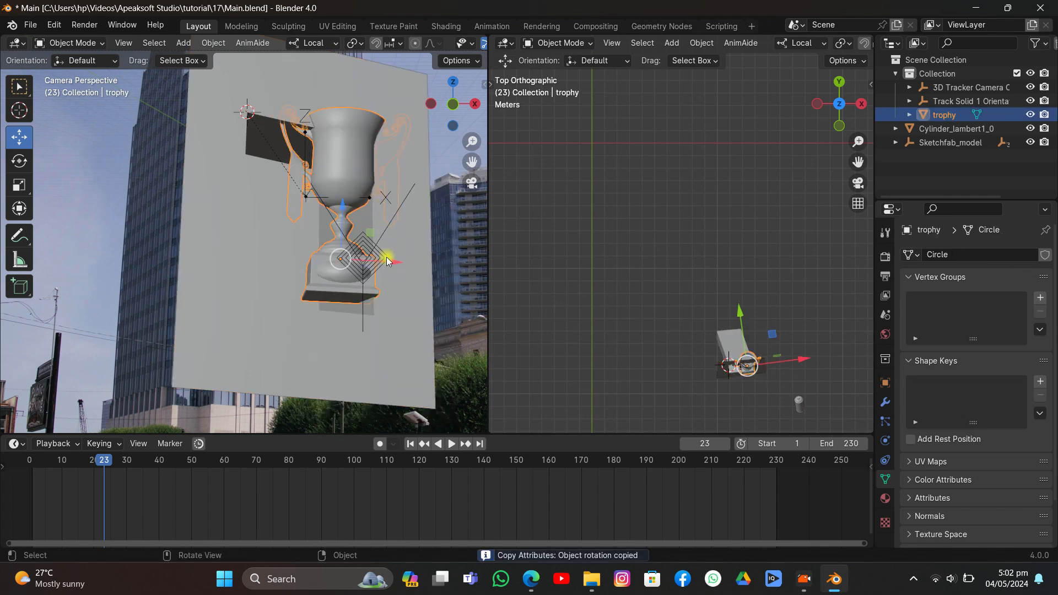
# Step: Move the trophy along its local X axis toward the middle of the opening and scale it down to fit inside
pyautogui.moveTo(382, 262); pyautogui.dragTo(353, 259)
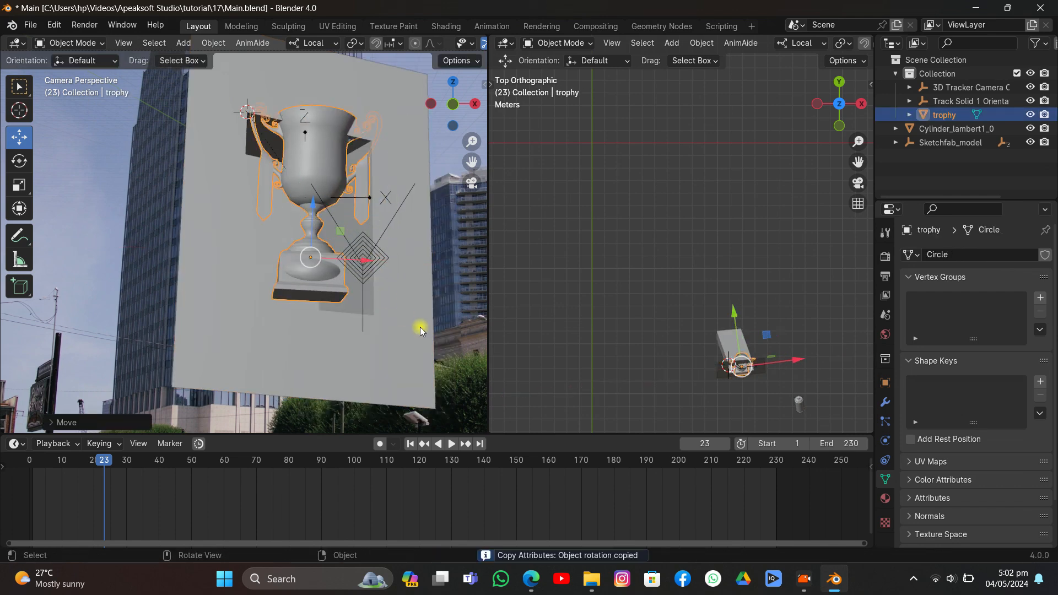
pyautogui.press('s')
pyautogui.click(387, 301)
pyautogui.scroll(-1, 389, 282)
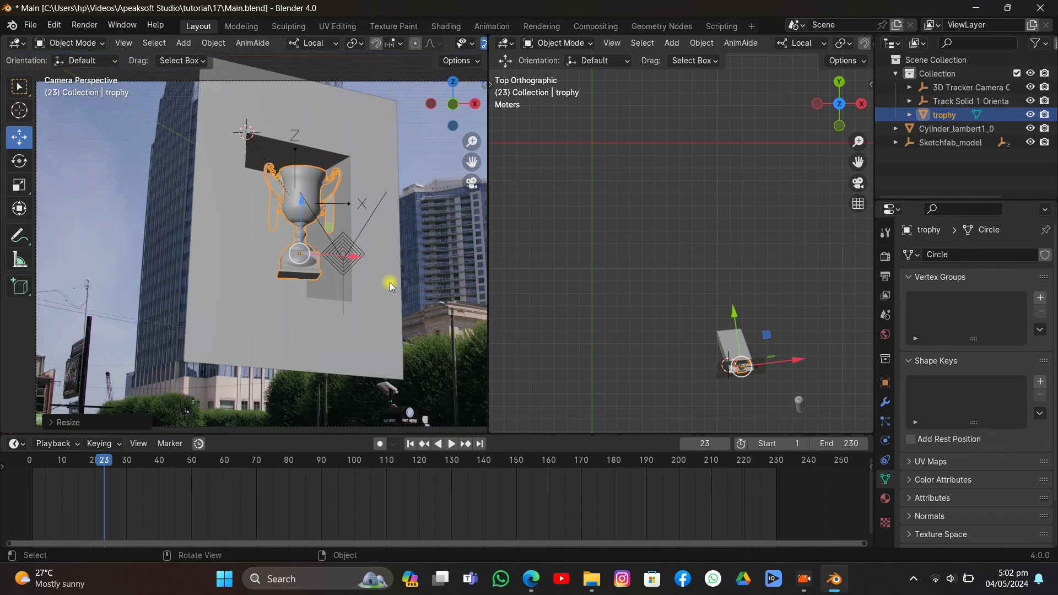
pyautogui.moveTo(389, 282); pyautogui.dragTo(355, 293, button='middle')
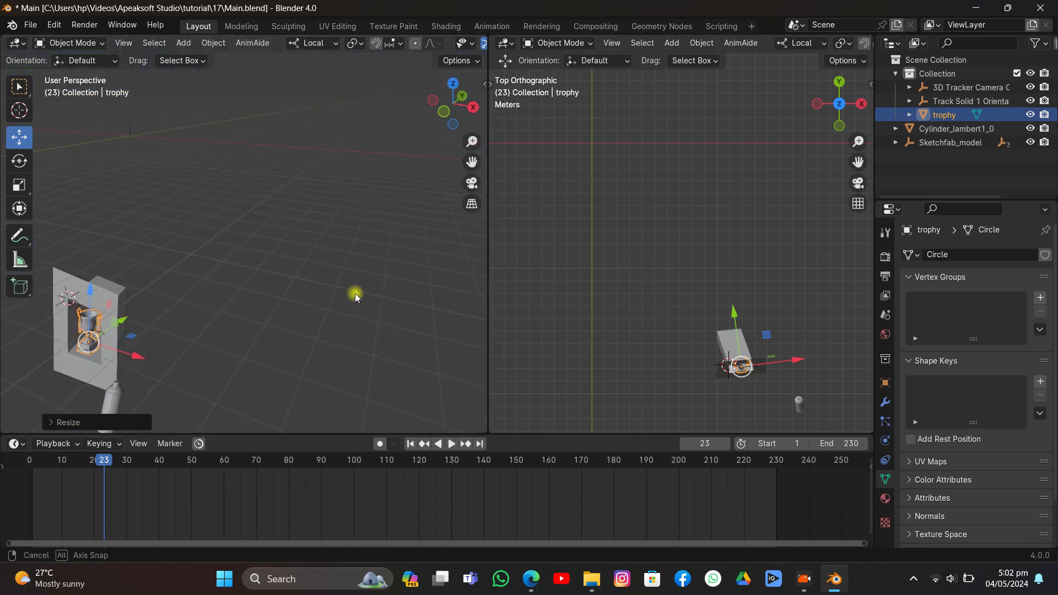
# Step: Move the trophy along its local Y axis to adjust its depth inside the box opening
pyautogui.click(472, 183)
pyautogui.moveTo(654, 252); pyautogui.dragTo(771, 142, button='middle')
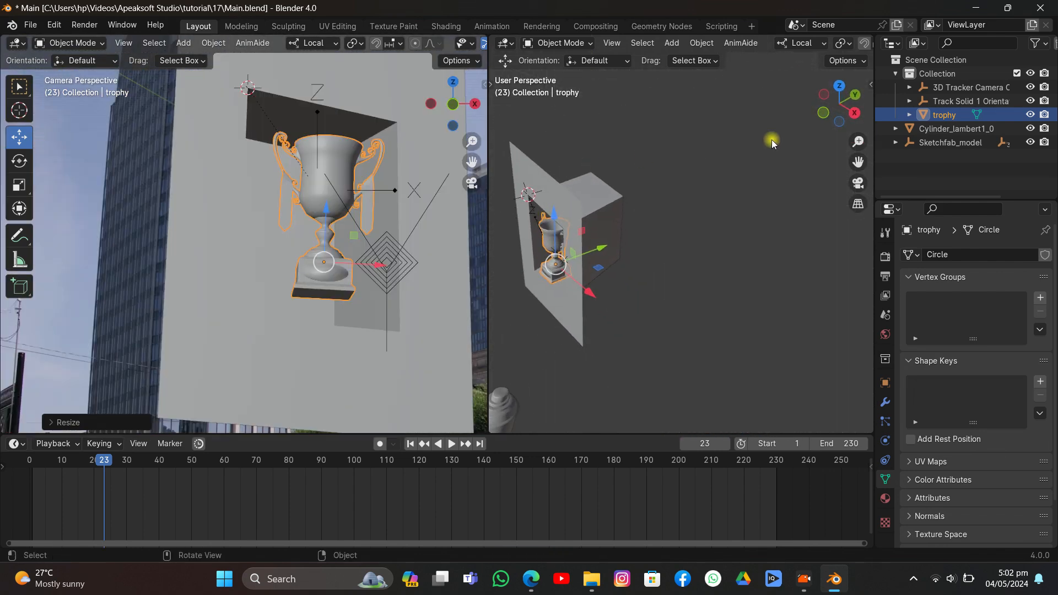
pyautogui.moveTo(853, 163); pyautogui.dragTo(771, 188)
pyautogui.moveTo(771, 191); pyautogui.dragTo(719, 203, button='middle')
pyautogui.scroll(6, 719, 203)
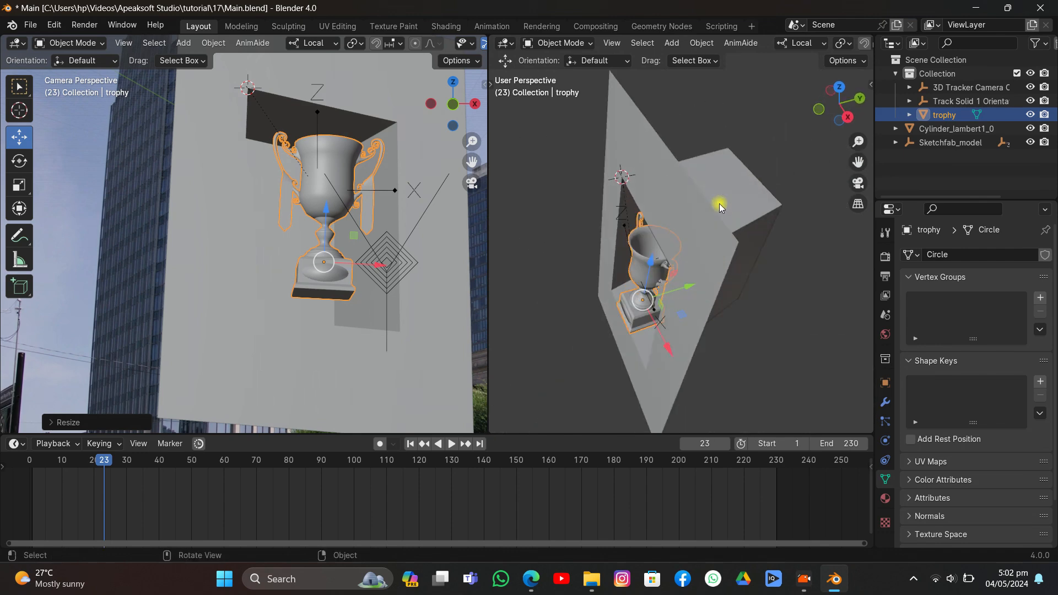
pyautogui.scroll(-5, 719, 204)
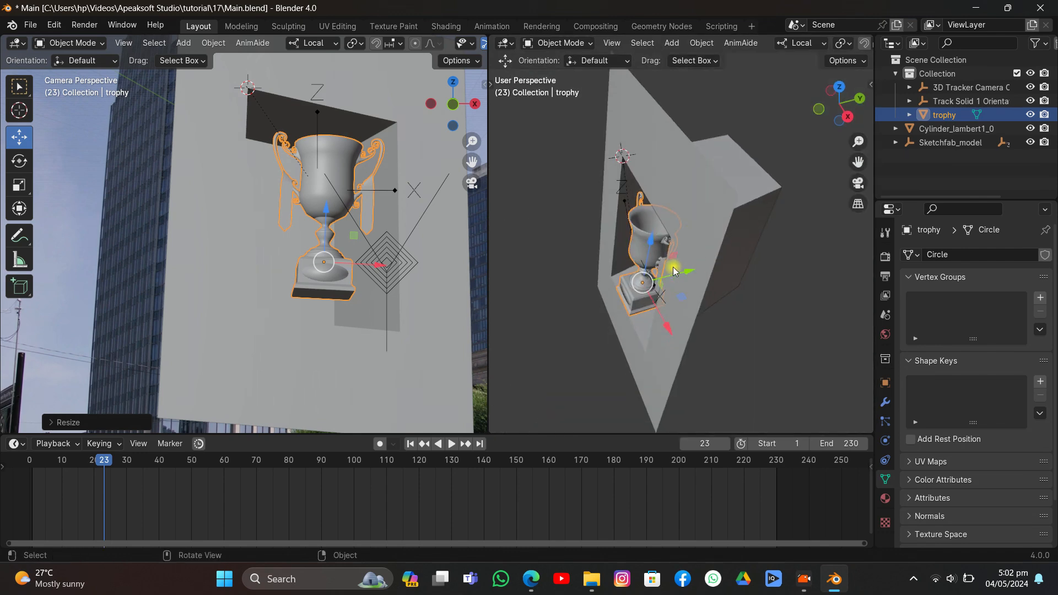
pyautogui.moveTo(673, 267); pyautogui.dragTo(701, 269)
pyautogui.moveTo(704, 270); pyautogui.dragTo(729, 288, button='middle')
# Step: Scale the trophy up slightly and move it about -0.15 m along its local X axis
pyautogui.scroll(4, 768, 303)
pyautogui.scroll(-4, 786, 306)
pyautogui.press('s')
pyautogui.click(776, 331)
pyautogui.moveTo(356, 269); pyautogui.dragTo(346, 269)
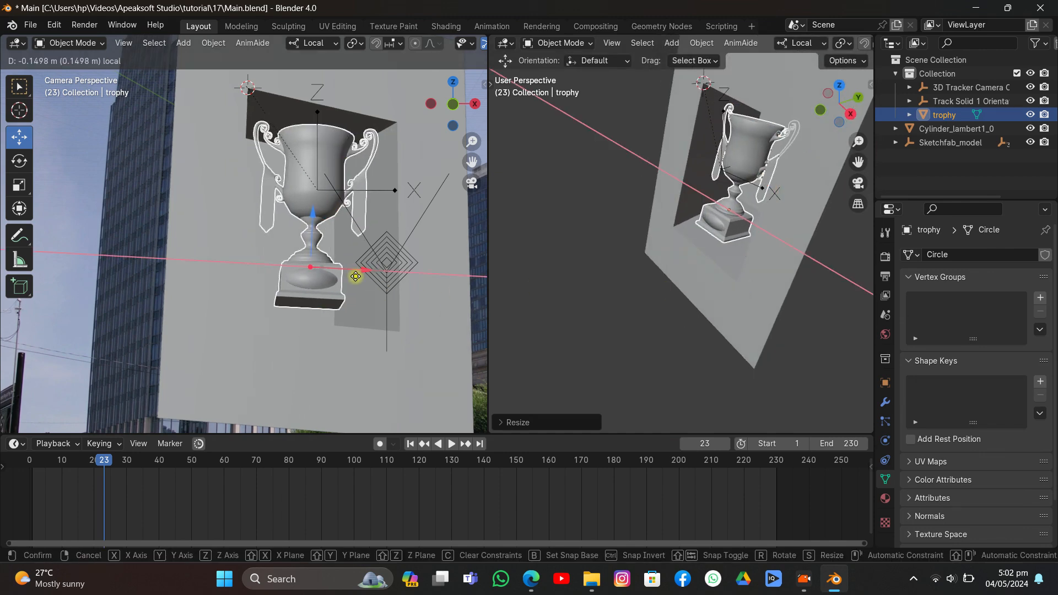
# Step: Set the camera view's solid shading color to Random
pyautogui.scroll(-3, 431, 44)
pyautogui.scroll(-3, 432, 44)
pyautogui.click(474, 45)
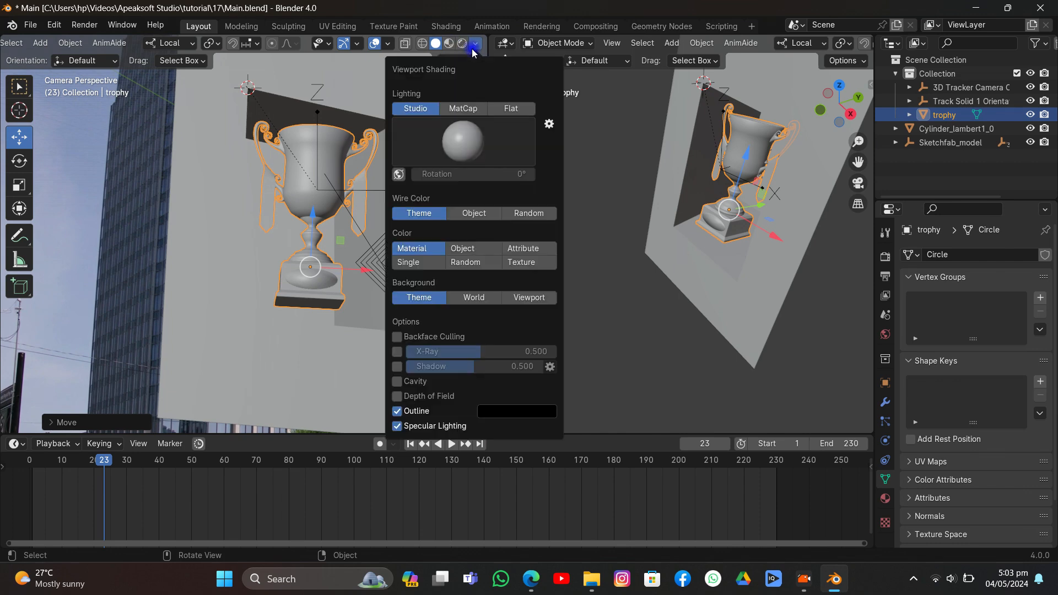
pyautogui.click(472, 262)
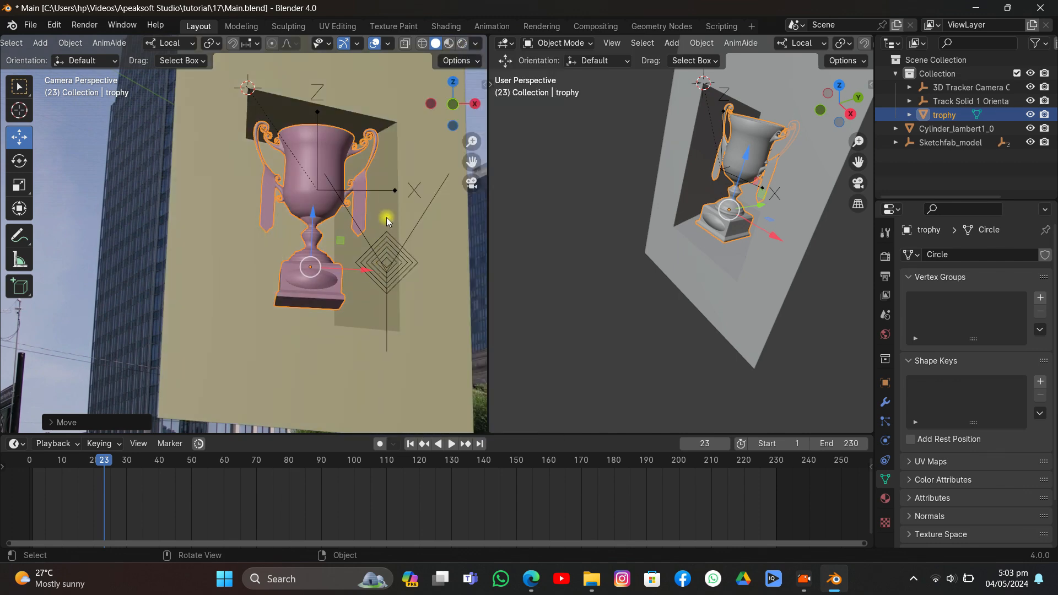
# Step: Rotate the trophy a few degrees around its local Z axis and deselect it
pyautogui.press('r')
pyautogui.press('z')
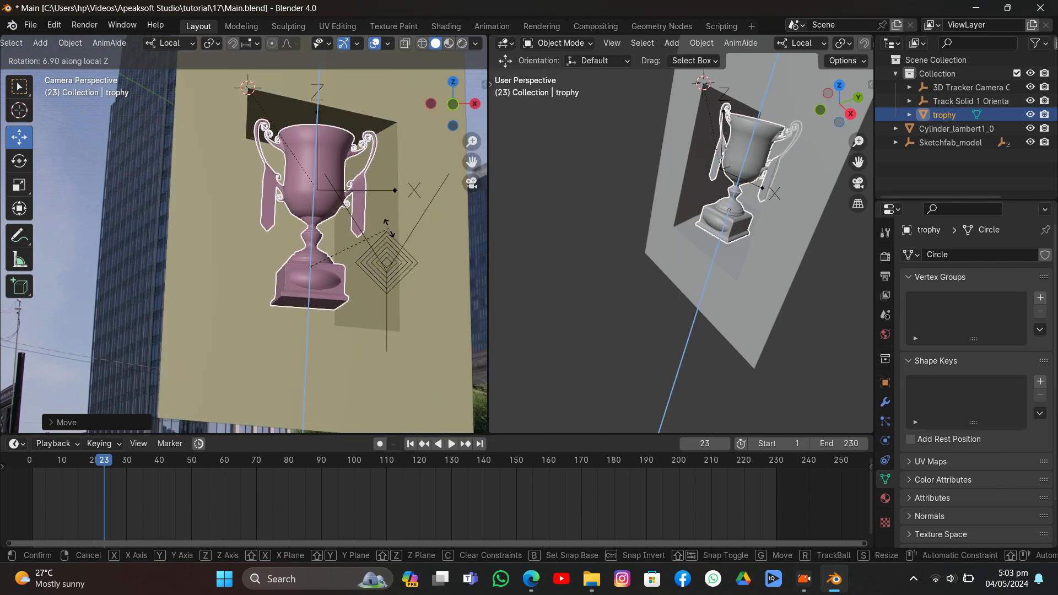
pyautogui.click(385, 225)
pyautogui.click(574, 273)
pyautogui.scroll(-3, 355, 227)
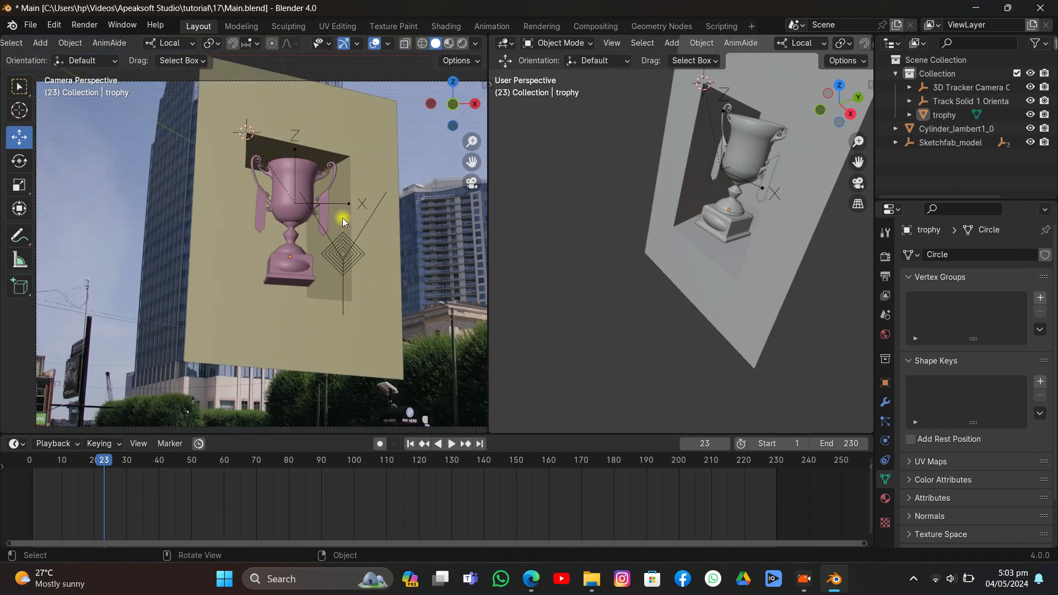
# Step: Enable Cavity in the camera view's viewport shading
pyautogui.click(474, 45)
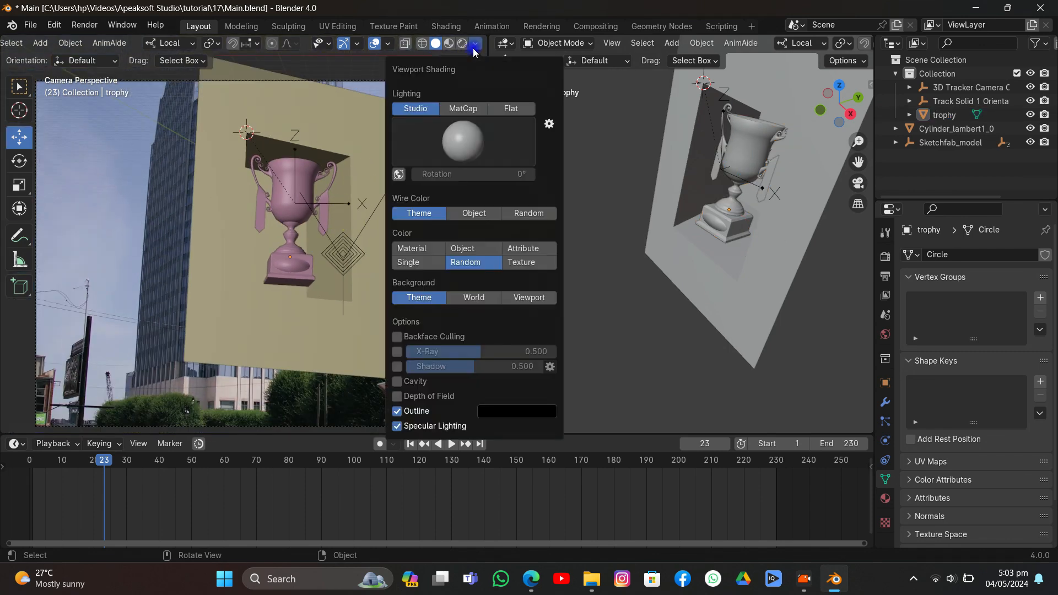
pyautogui.click(396, 380)
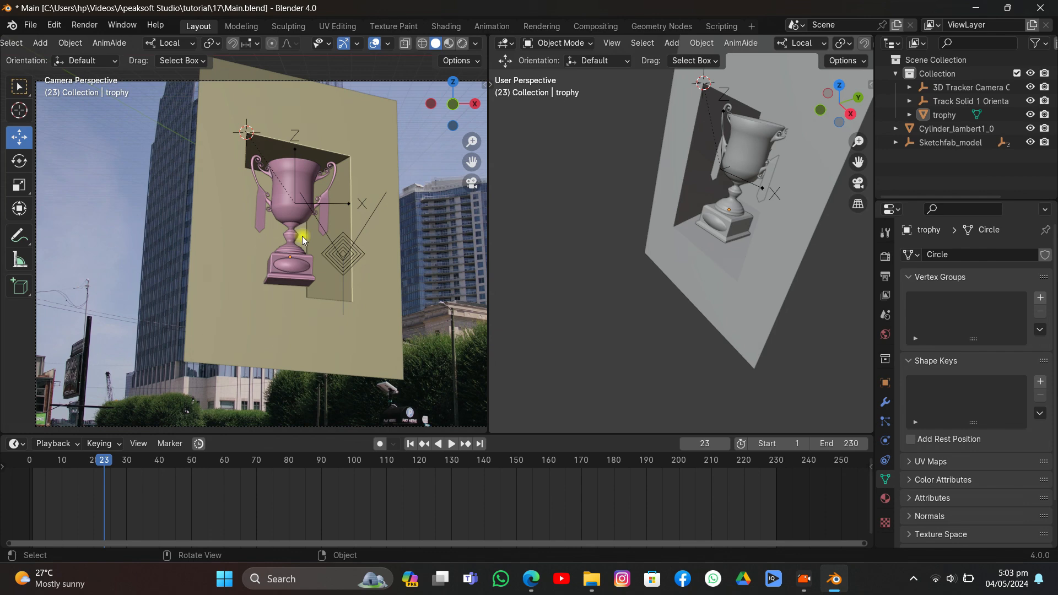
pyautogui.scroll(2, 302, 235)
# Step: Select the trophy and rotate it about 12 degrees around its local Z axis
pyautogui.click(302, 205)
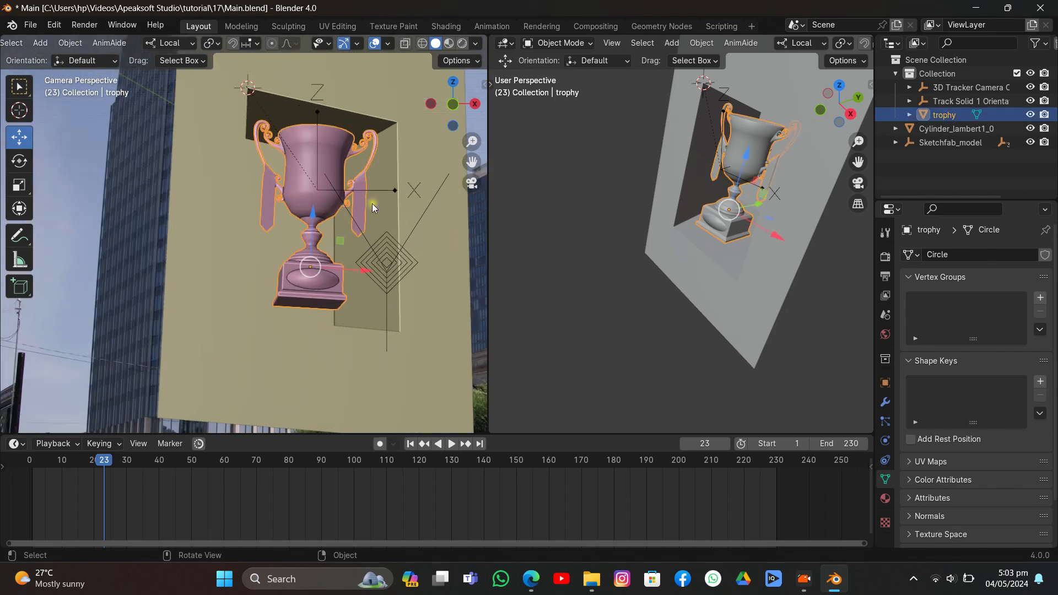
pyautogui.press('r')
pyautogui.press('z')
pyautogui.press('z')
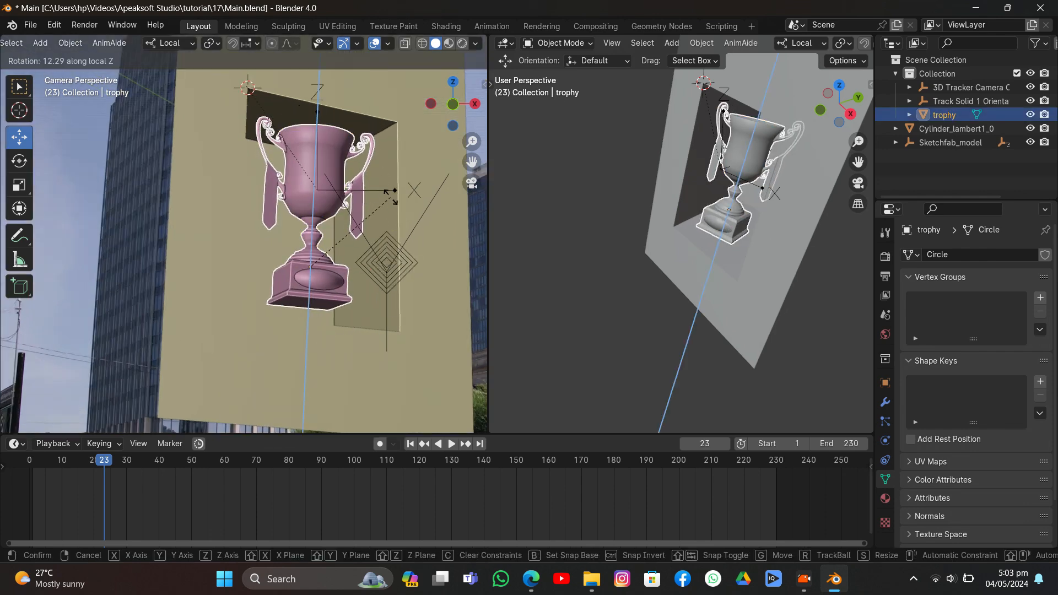
pyautogui.click(390, 193)
# Step: Rotate the trophy about -14 degrees around its local Z axis to align it with the box opening
pyautogui.moveTo(606, 234); pyautogui.dragTo(693, 360, button='middle')
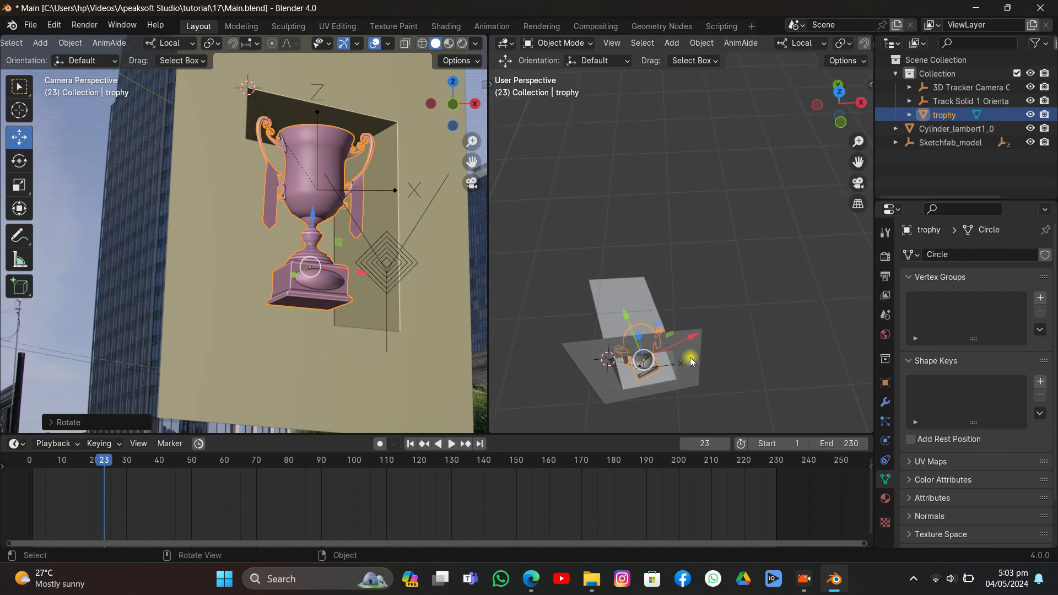
pyautogui.press('r')
pyautogui.press('z')
pyautogui.press('z')
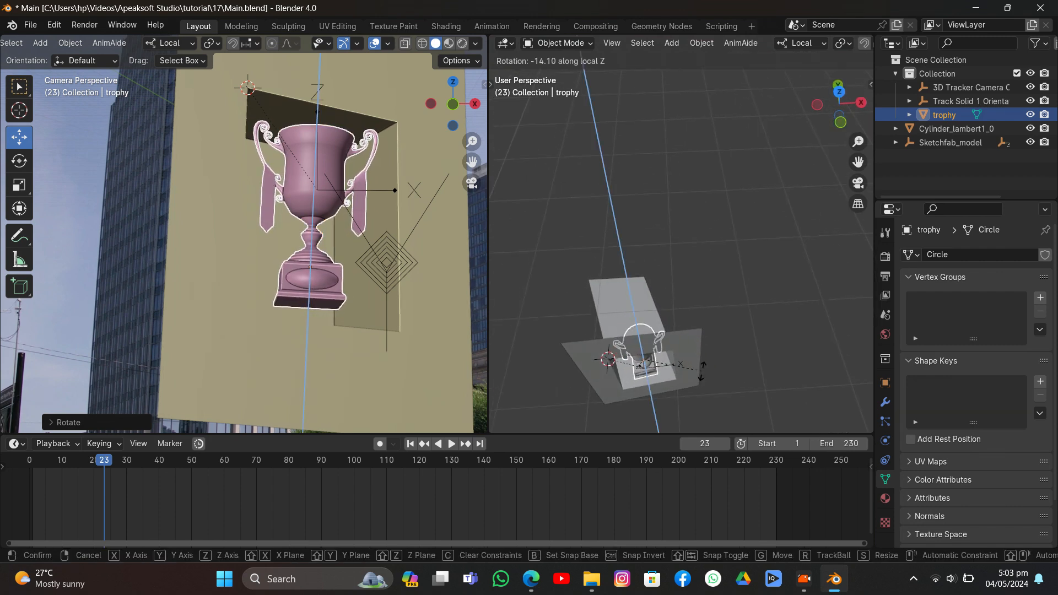
pyautogui.click(396, 182)
pyautogui.scroll(-2, 364, 213)
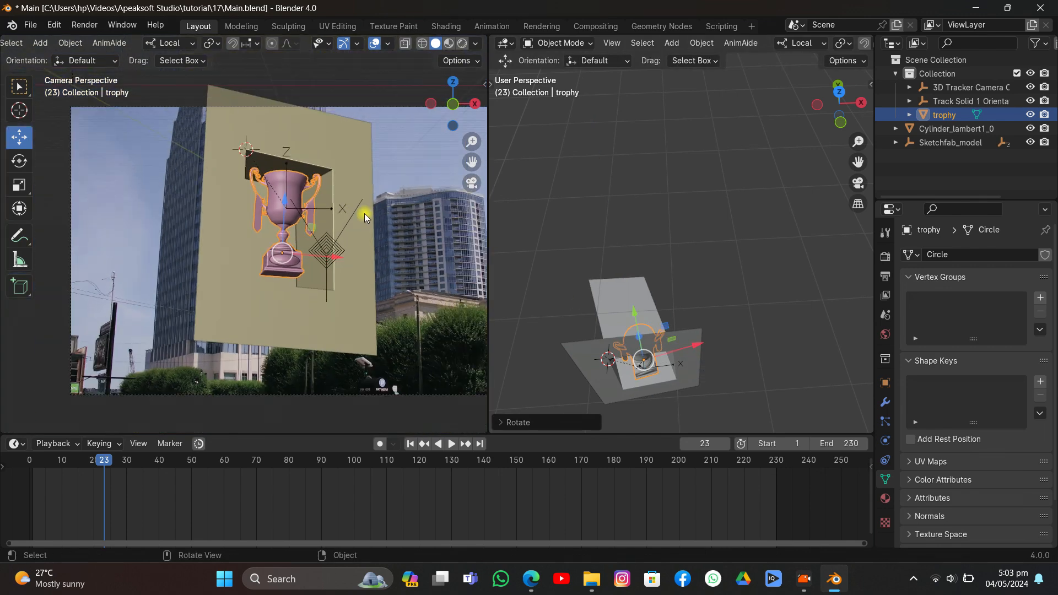
# Step: Insert a Location & Rotation keyframe for the trophy at frame 70
pyautogui.click(412, 444)
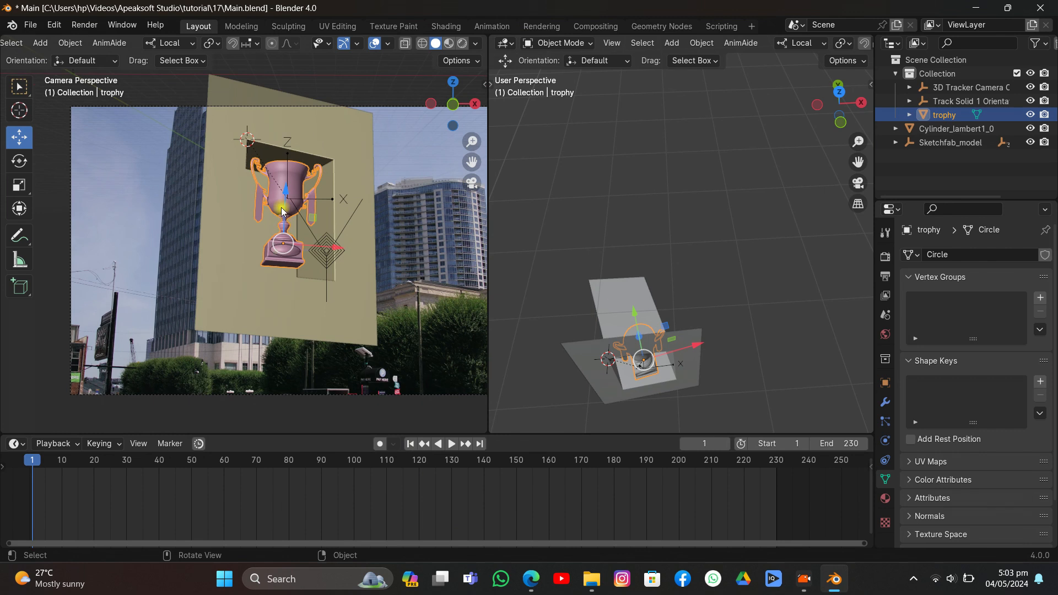
pyautogui.moveTo(282, 204); pyautogui.dragTo(253, 206)
pyautogui.moveTo(53, 460); pyautogui.dragTo(255, 467)
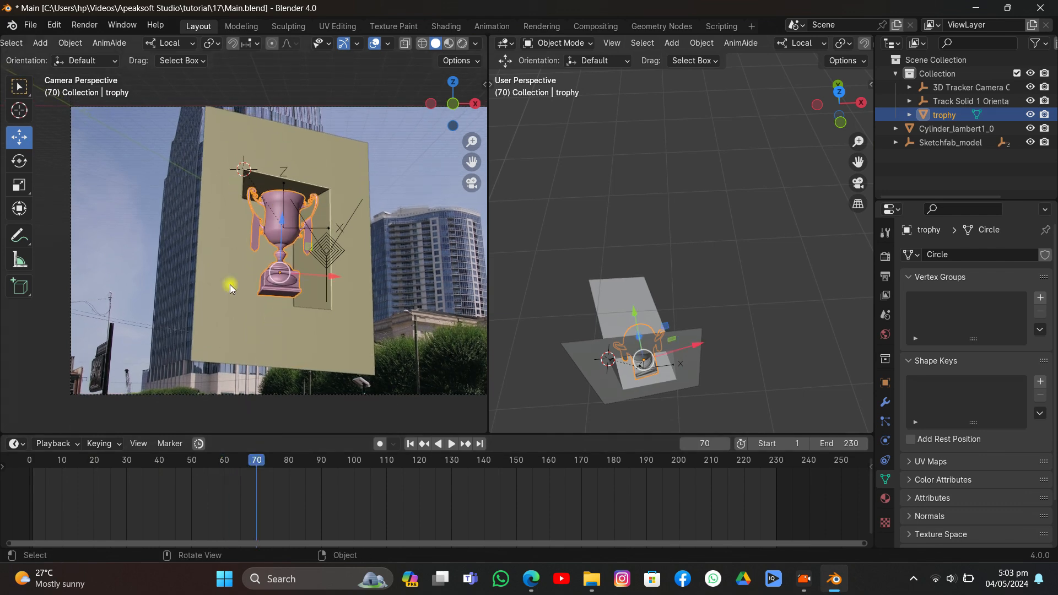
pyautogui.press('i')
pyautogui.click(264, 284)
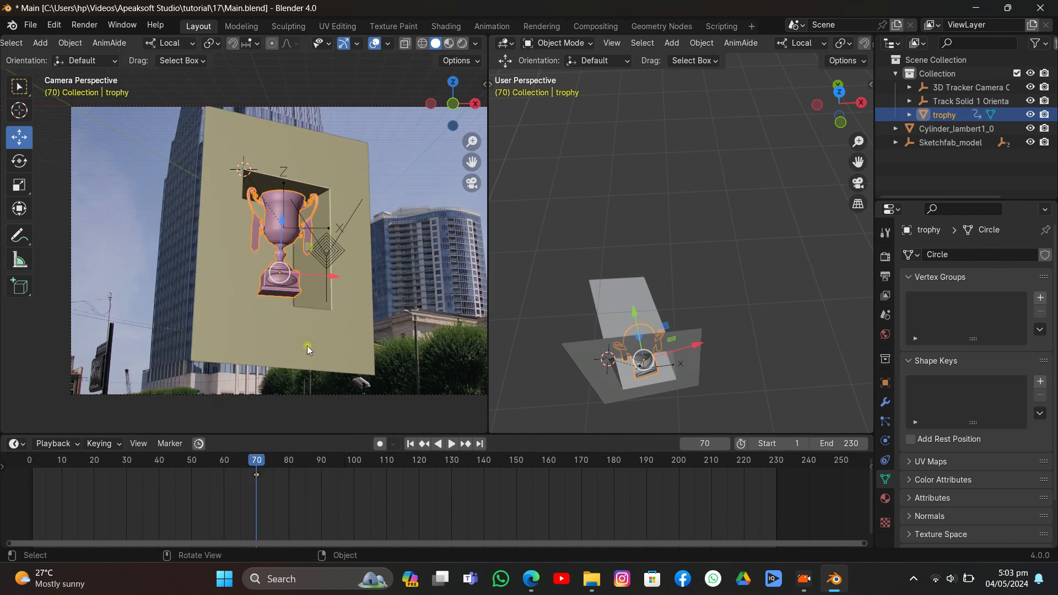
# Step: At frame 1, lower the trophy along its local Z axis below the opening and insert a Location & Rotation keyframe
pyautogui.click(410, 444)
pyautogui.moveTo(284, 193); pyautogui.dragTo(323, 292)
pyautogui.press('i')
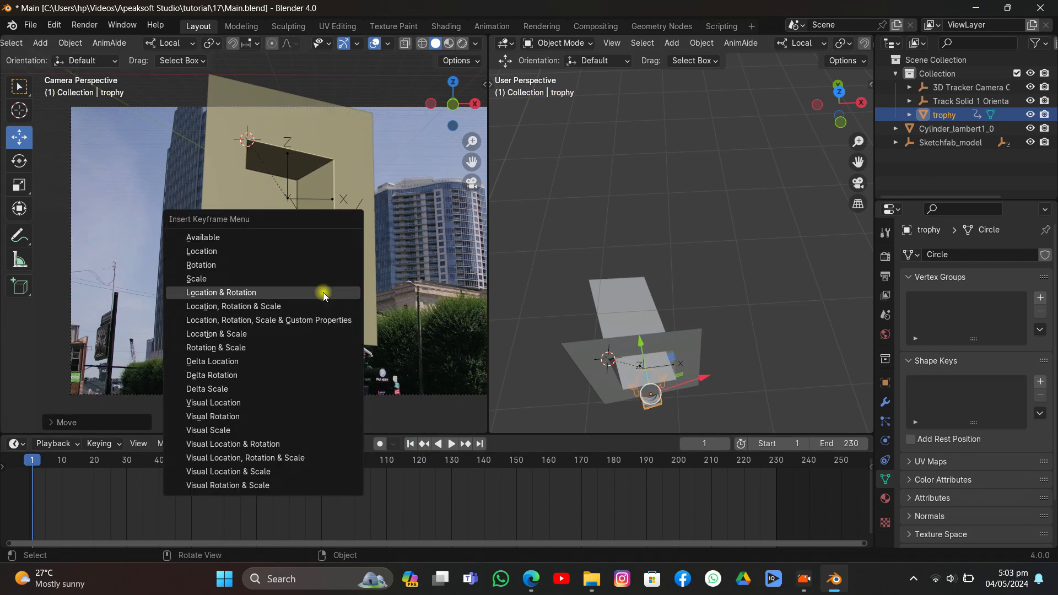
pyautogui.click(323, 292)
# Step: Play the animation from the start to review how the trophy rises into the opening
pyautogui.moveTo(60, 475); pyautogui.dragTo(25, 497)
pyautogui.press('space')
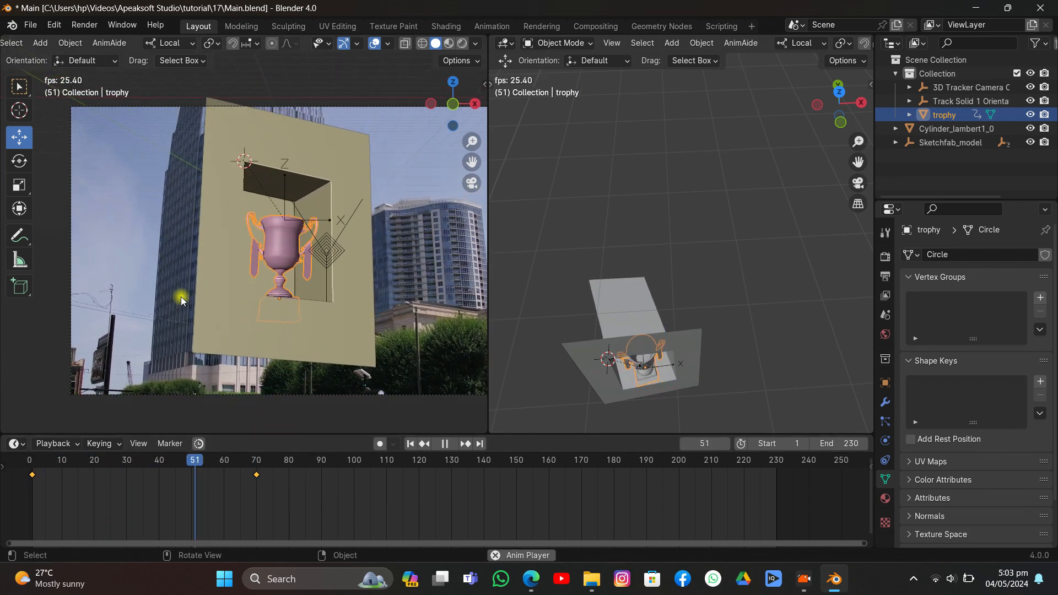
pyautogui.press('space')
# Step: Move the trophy's end keyframe from frame 70 to frame 44 and turn on auto keying
pyautogui.moveTo(279, 463); pyautogui.dragTo(259, 470)
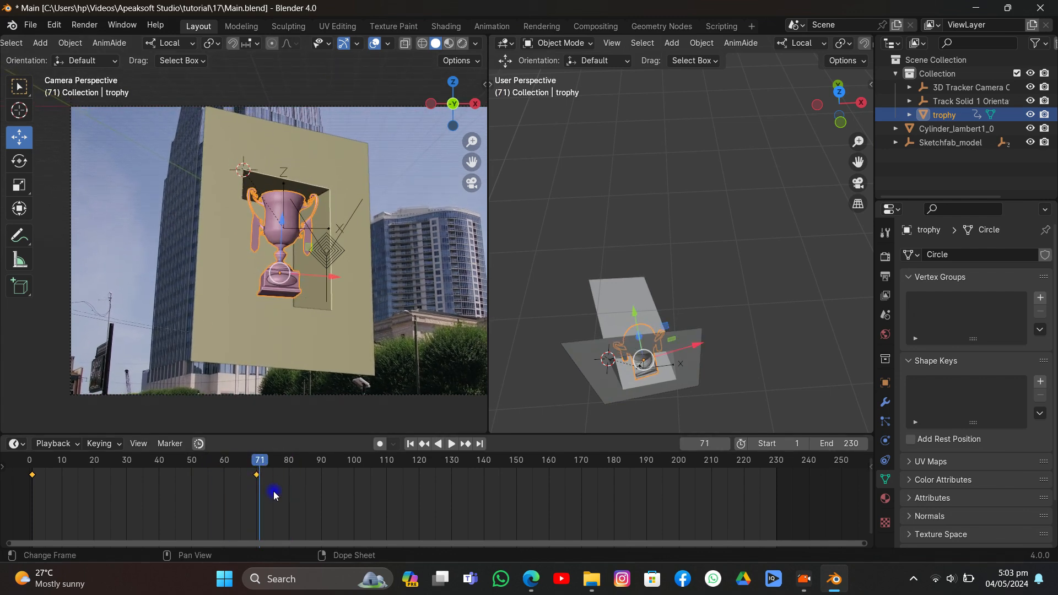
pyautogui.press('g')
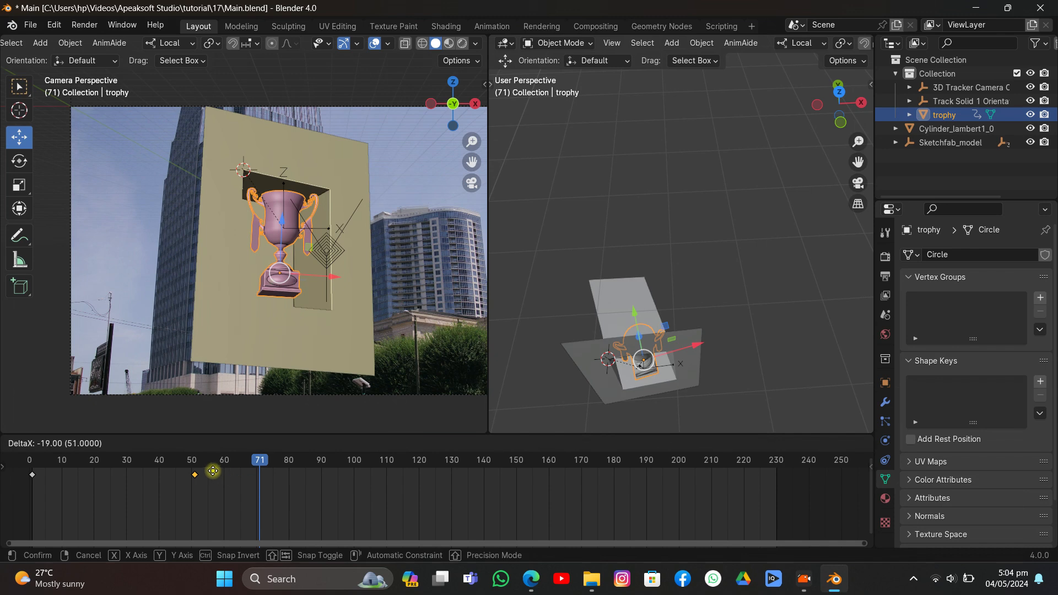
pyautogui.click(193, 465)
pyautogui.moveTo(193, 463); pyautogui.dragTo(173, 480)
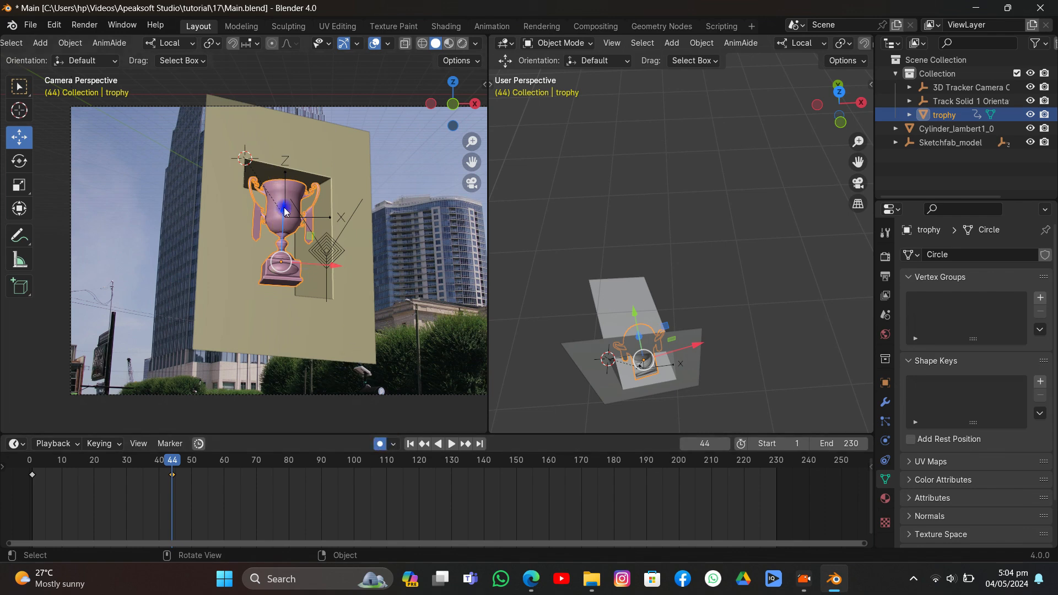
# Step: Nudge the trophy along its local Z axis at frame 44 and hide the camera view's overlays
pyautogui.moveTo(284, 209); pyautogui.dragTo(311, 236)
pyautogui.click(375, 44)
pyautogui.scroll(3, 307, 151)
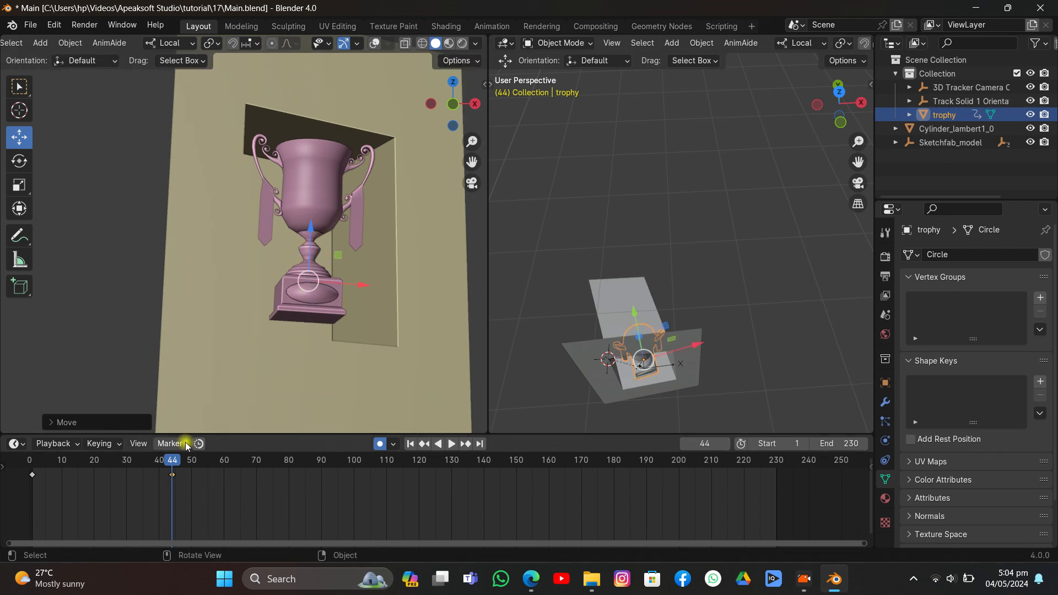
# Step: At frame 50, lower the trophy slightly along its local Z axis to key a settling motion
pyautogui.press('space')
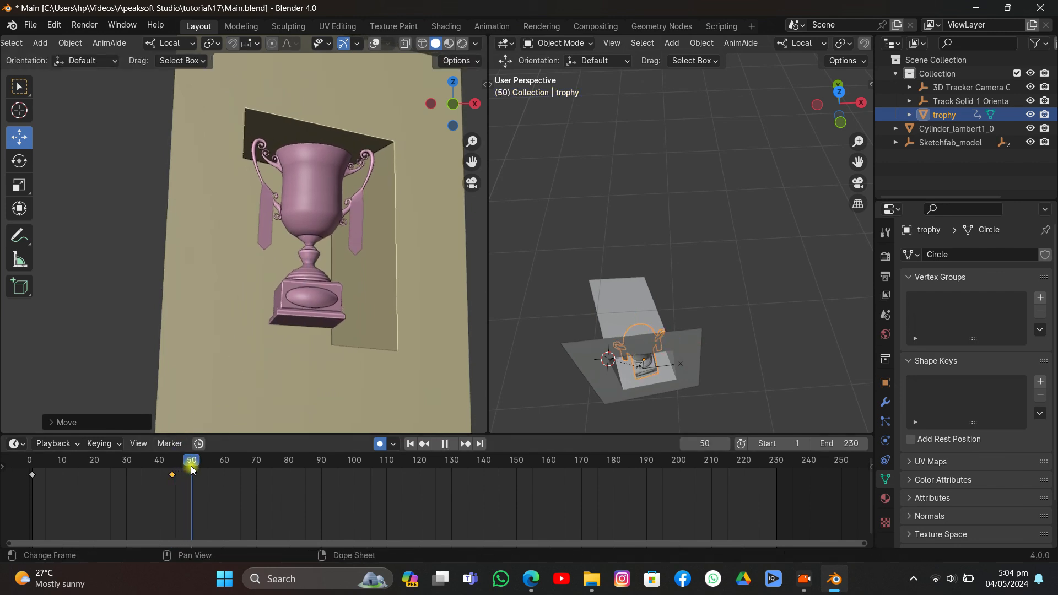
pyautogui.press('space')
pyautogui.click(292, 276)
pyautogui.moveTo(308, 245); pyautogui.dragTo(315, 262)
# Step: Play back the settling motion and move the keyframe at frame 50 to frame 48
pyautogui.moveTo(192, 463); pyautogui.dragTo(120, 465)
pyautogui.press('space')
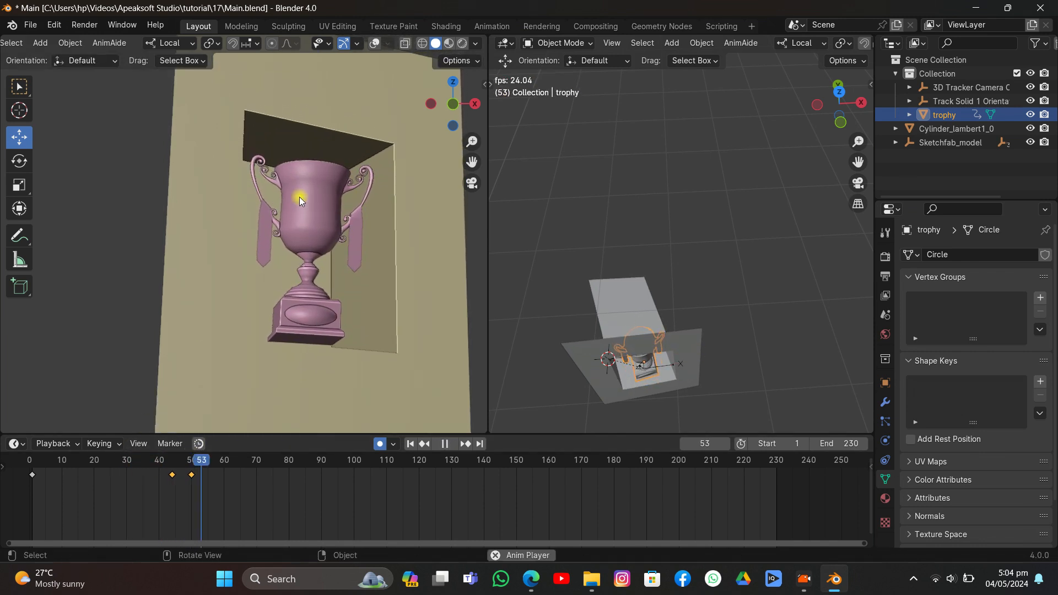
pyautogui.press('space')
pyautogui.press('g')
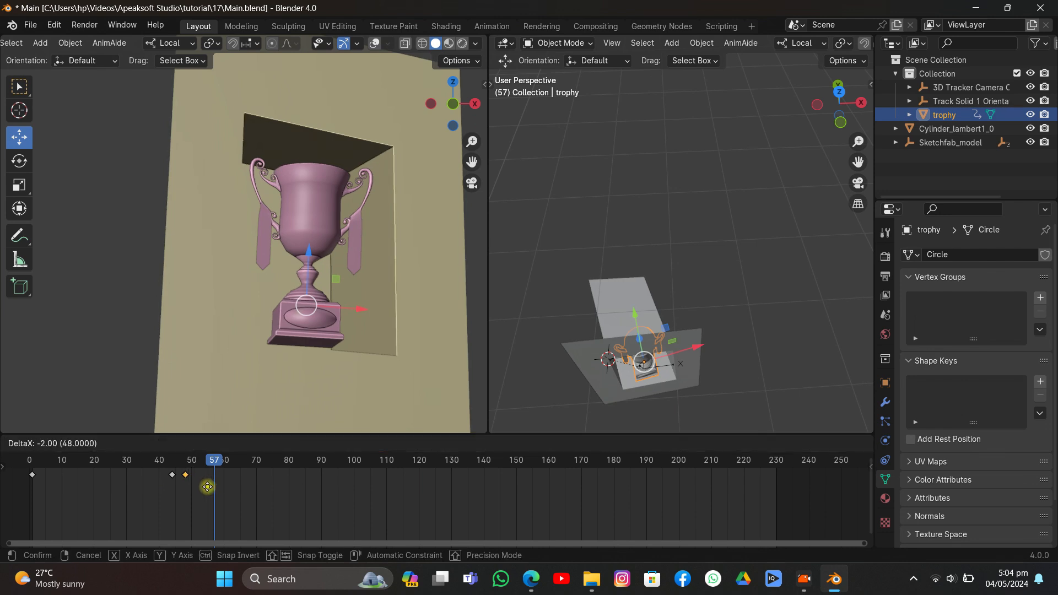
pyautogui.click(206, 485)
# Step: Replay the settling motion and move the keyframe at frame 48 to frame 47
pyautogui.moveTo(189, 463); pyautogui.dragTo(125, 464)
pyautogui.press('space')
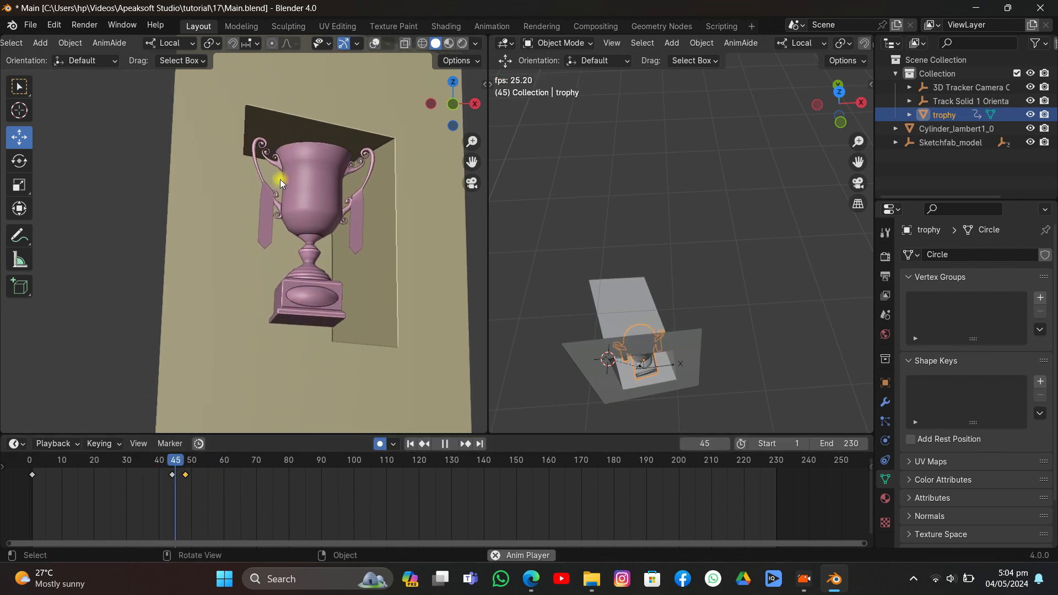
pyautogui.press('space')
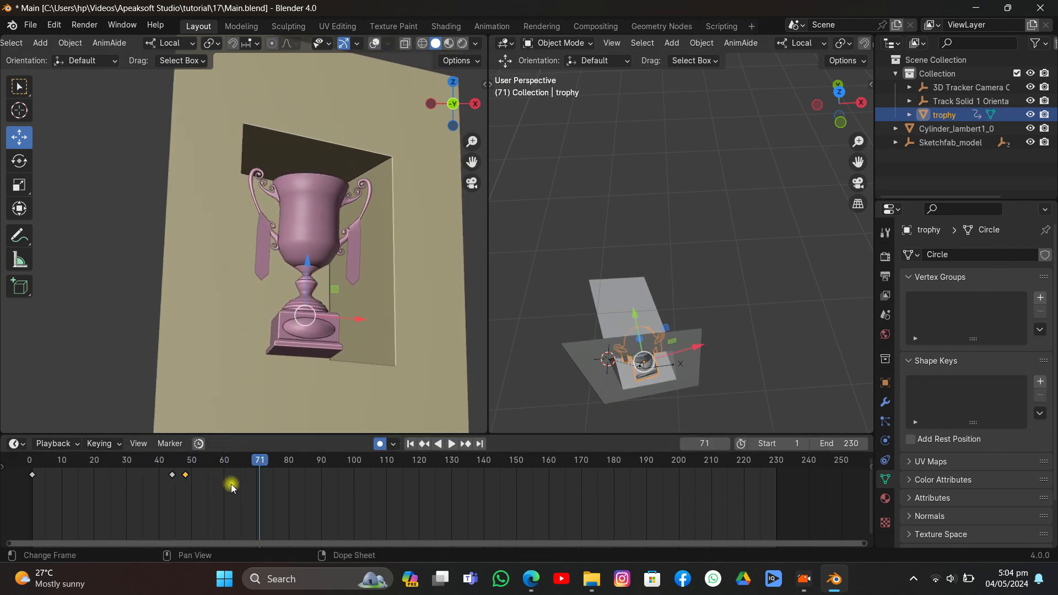
pyautogui.press('g')
pyautogui.click(227, 481)
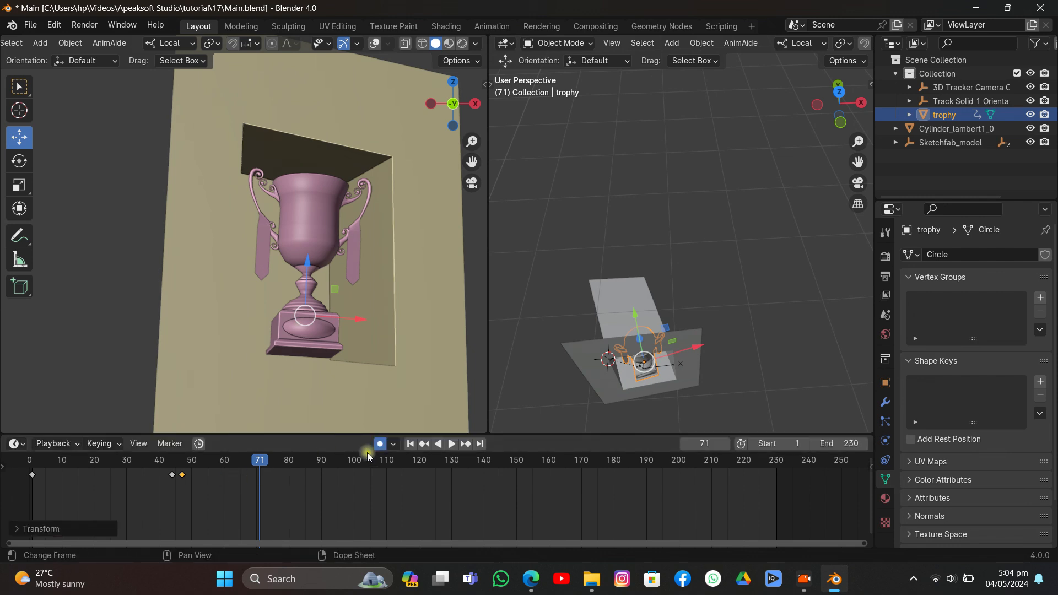
# Step: At frame 49, raise the trophy slightly along its local Z axis to key a small rebound
pyautogui.click(436, 444)
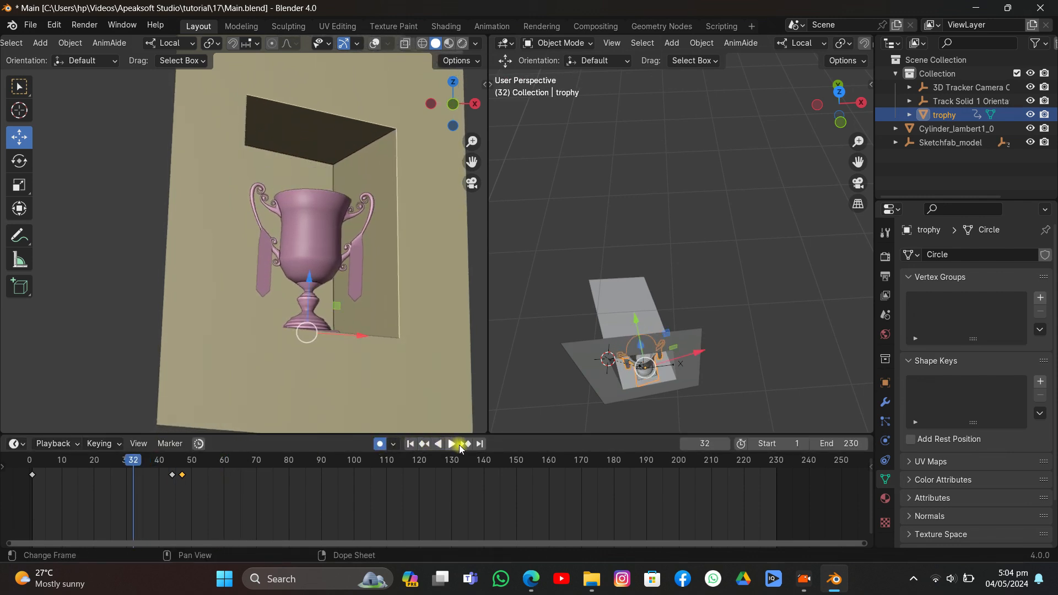
pyautogui.click(453, 444)
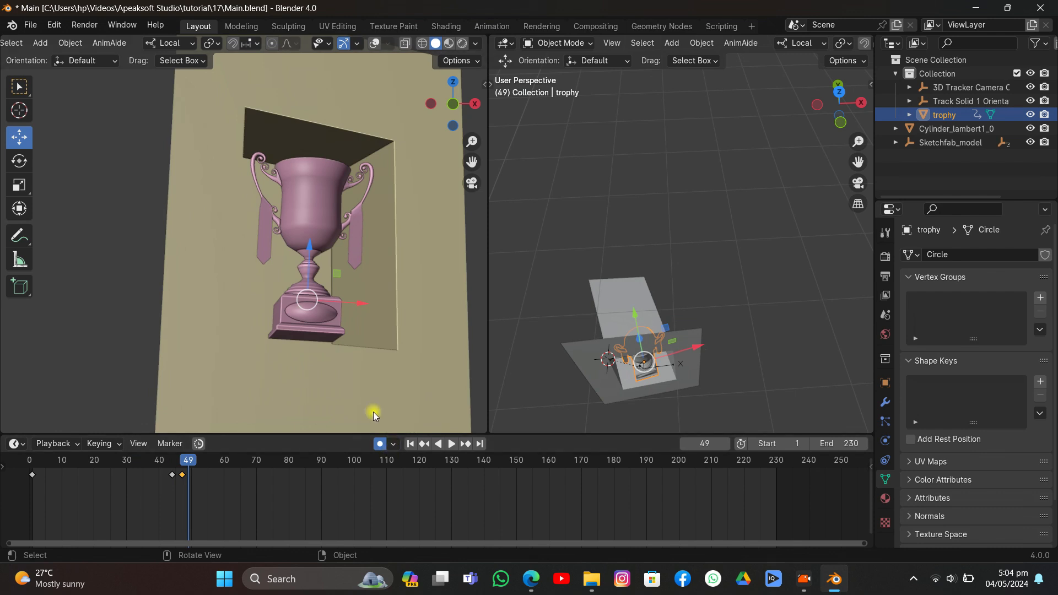
pyautogui.moveTo(310, 257); pyautogui.dragTo(310, 255)
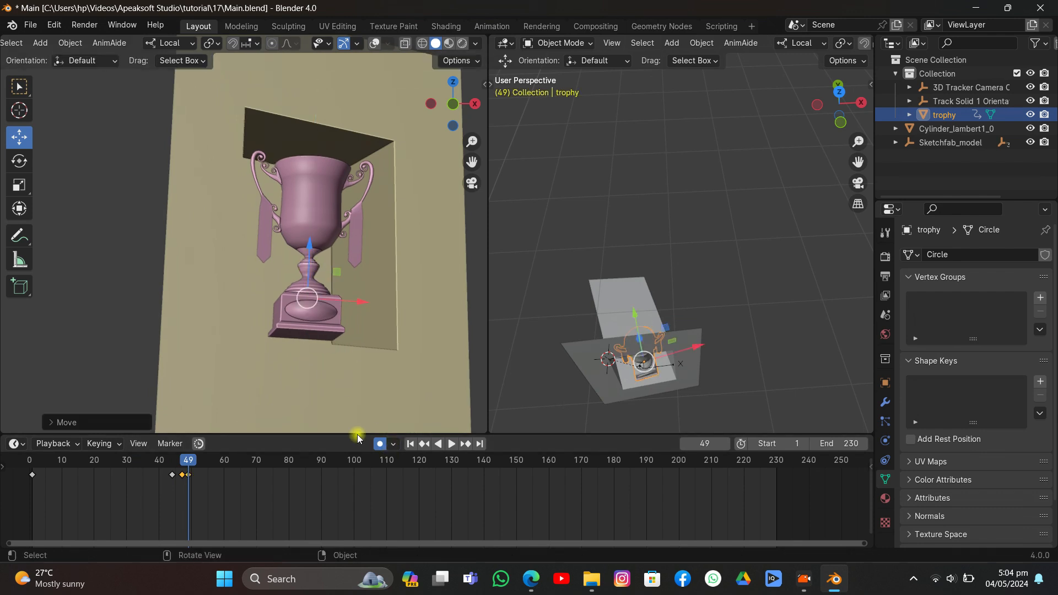
# Step: Replay the trophy's rise from the early frames to check the timing of its bounce
pyautogui.moveTo(185, 462); pyautogui.dragTo(121, 459)
pyautogui.press('space')
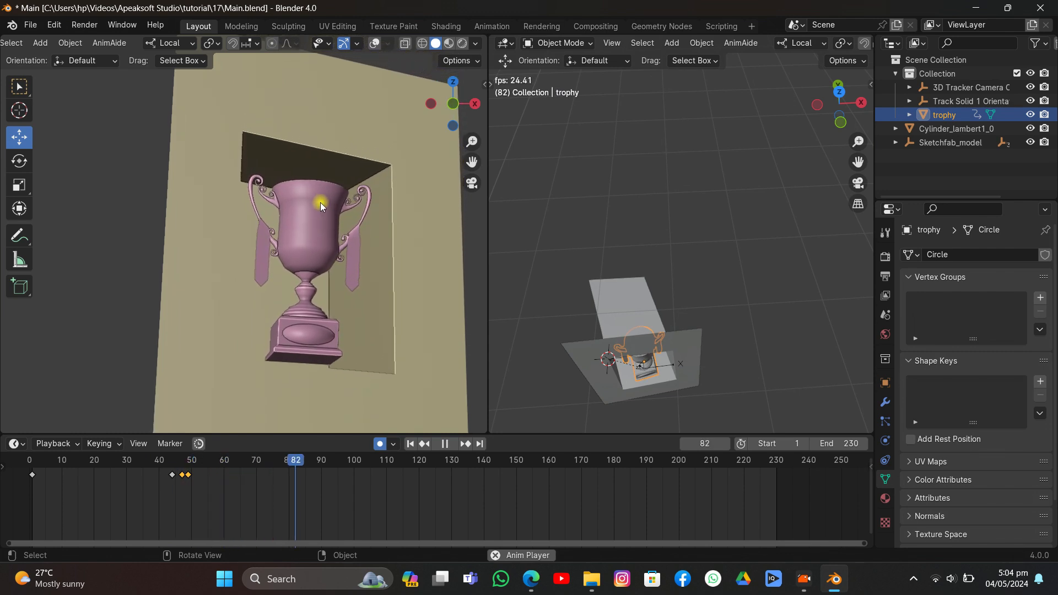
pyautogui.press('space')
pyautogui.moveTo(190, 464); pyautogui.dragTo(66, 463)
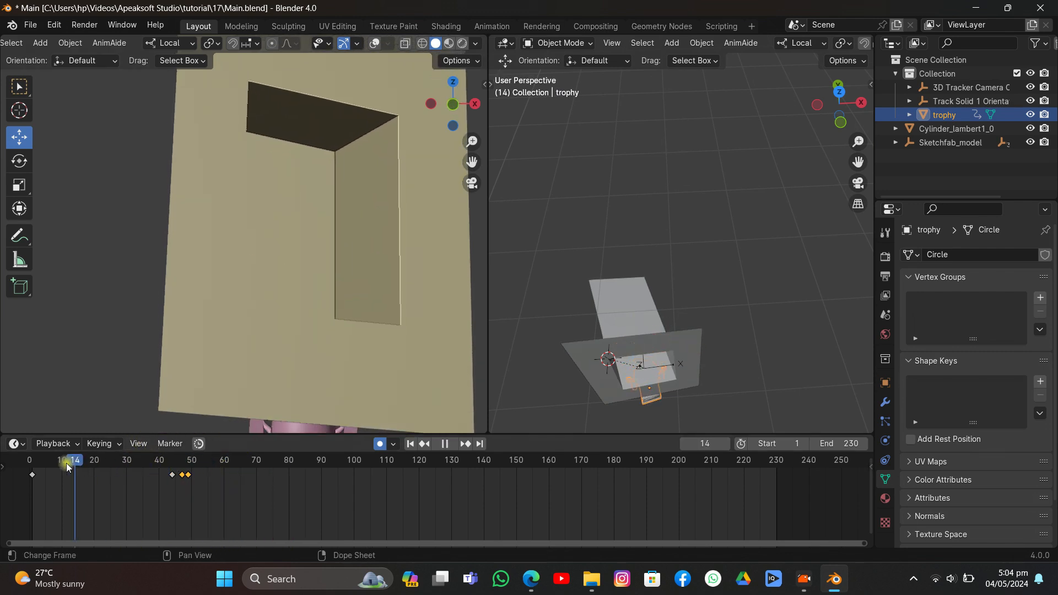
# Step: Replay the trophy's rise and move its three bounce keyframes 7 frames earlier, starting the bounce at frame 37
pyautogui.press('space')
pyautogui.press('space')
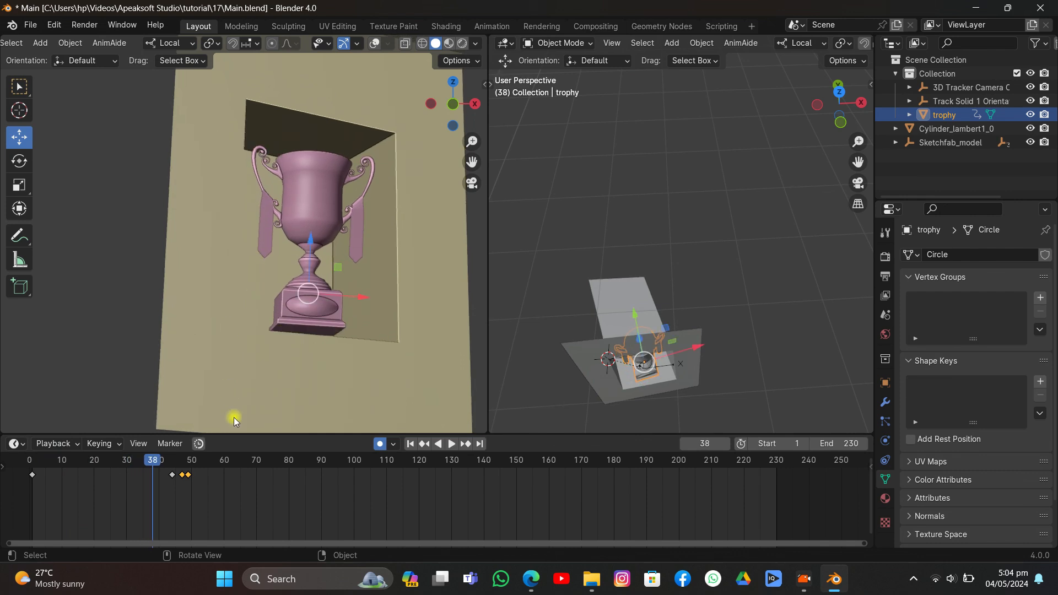
pyautogui.press('g')
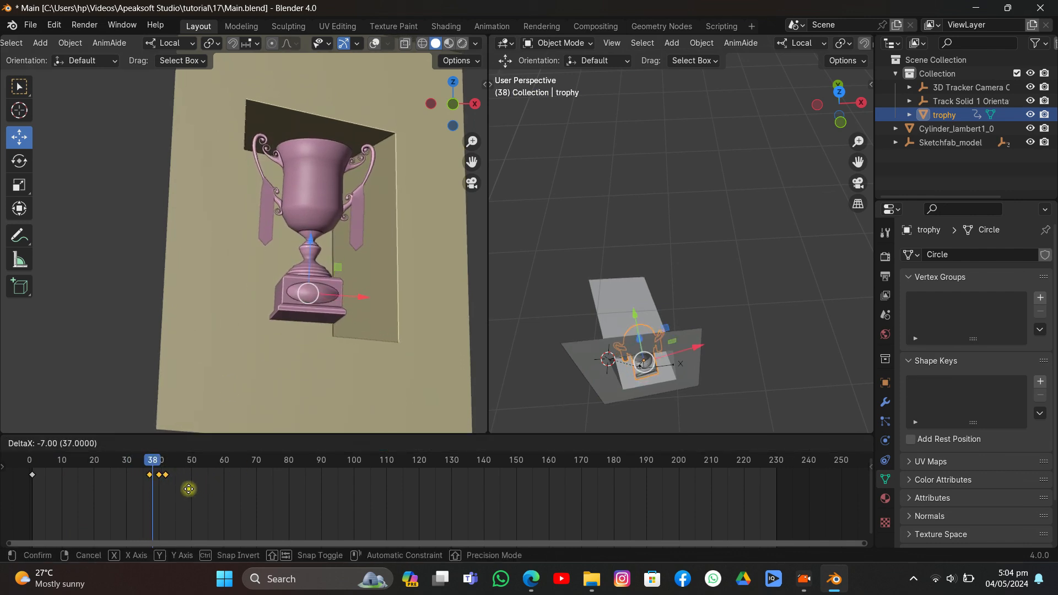
pyautogui.click(189, 489)
# Step: Replay the faster bounce and shift its last two keyframes one frame later, to frames 41 and 43
pyautogui.moveTo(155, 463); pyautogui.dragTo(31, 457)
pyautogui.press('space')
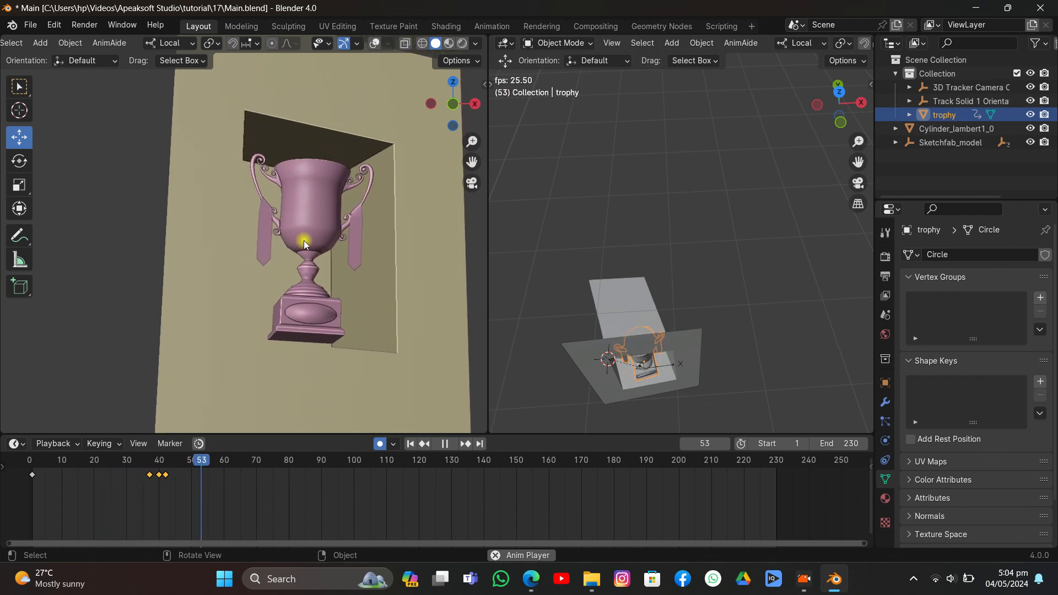
pyautogui.press('space')
pyautogui.moveTo(187, 494); pyautogui.dragTo(124, 459)
pyautogui.press('g')
pyautogui.click(180, 496)
pyautogui.press('space')
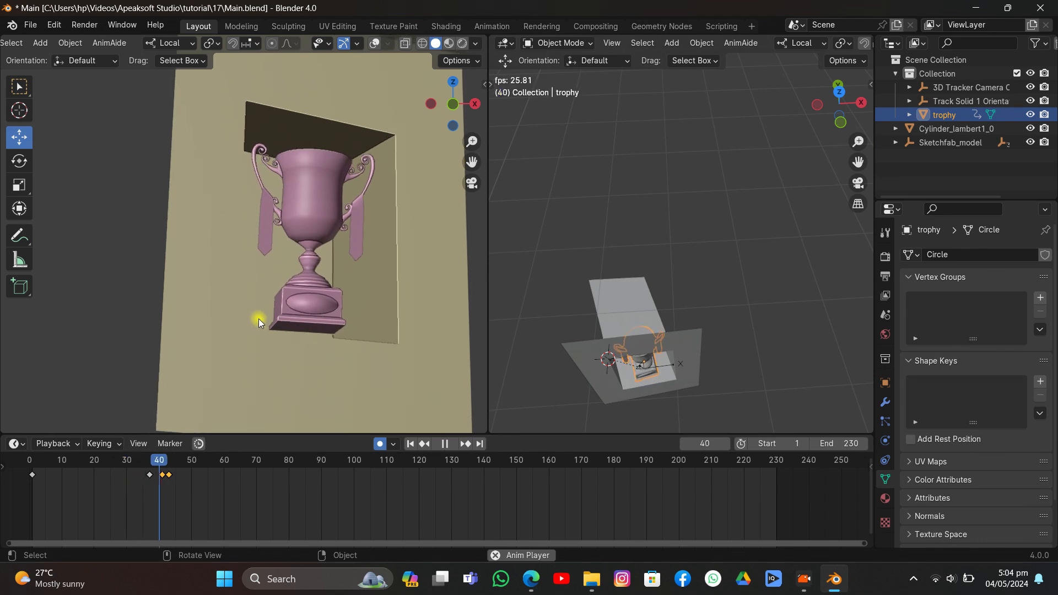
pyautogui.scroll(-5, 292, 266)
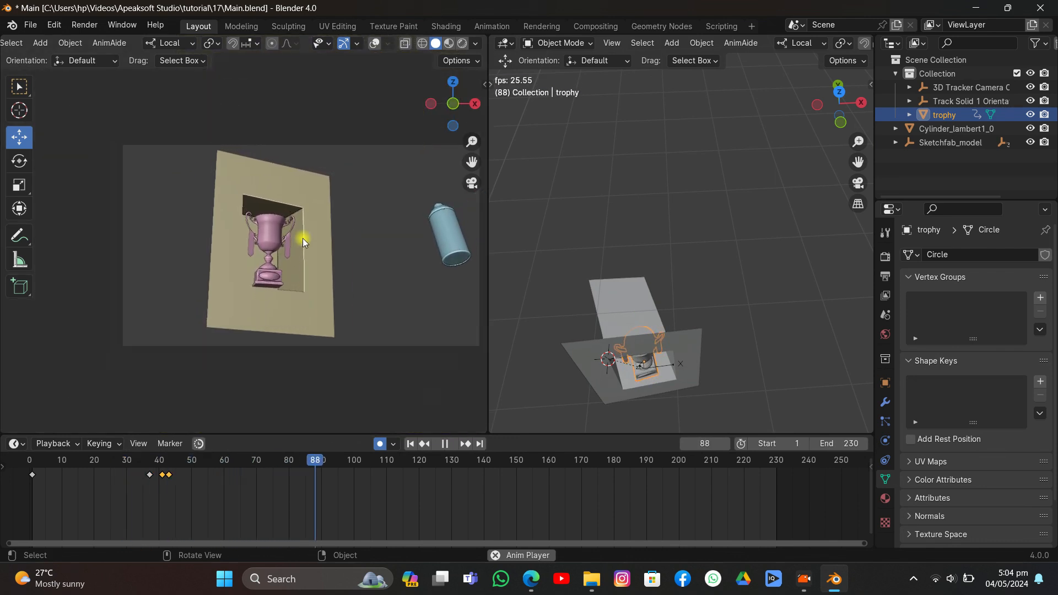
pyautogui.press('space')
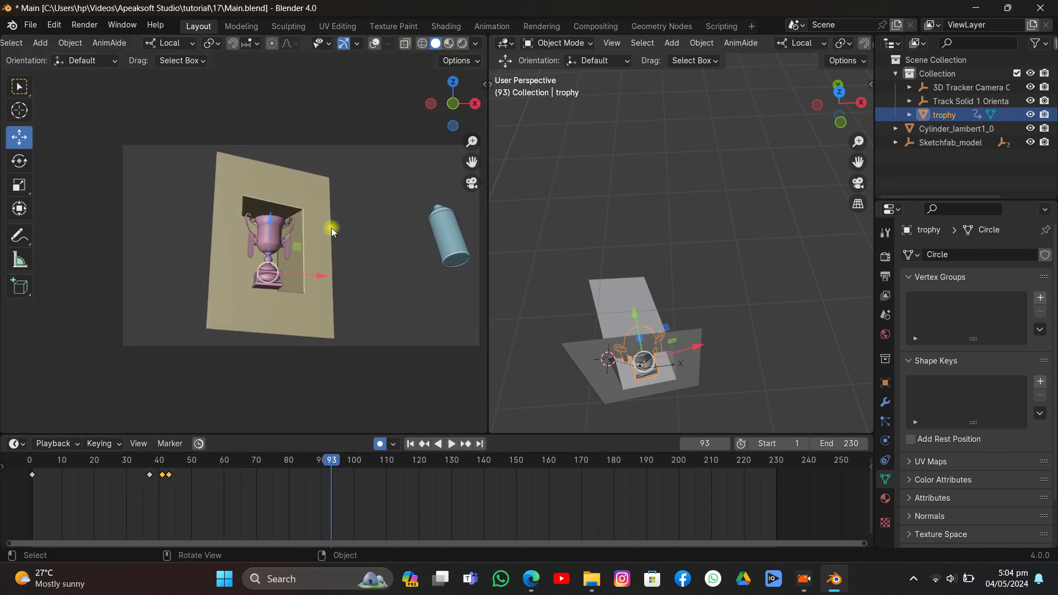
# Step: At frame 130, move the trophy along its local Y axis out of the box to key its exit
pyautogui.scroll(2, 257, 214)
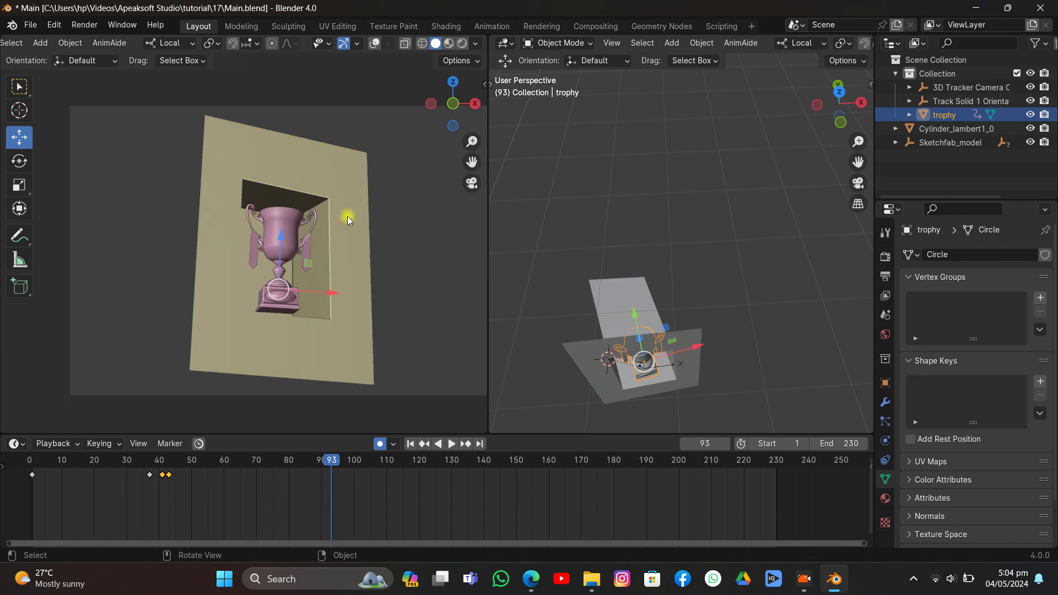
pyautogui.moveTo(322, 464); pyautogui.dragTo(451, 484)
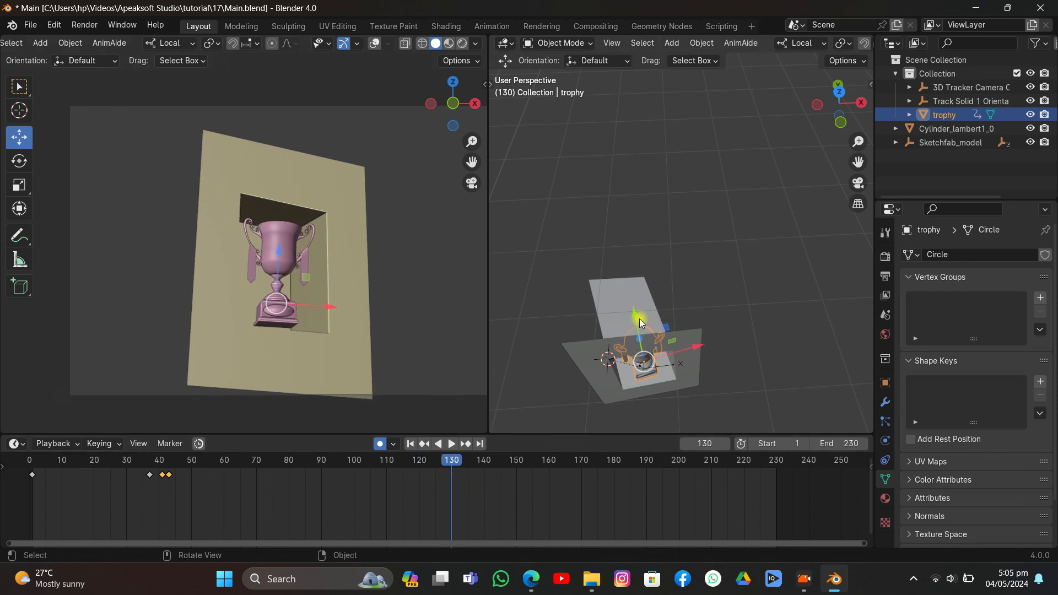
pyautogui.moveTo(639, 315); pyautogui.dragTo(669, 156)
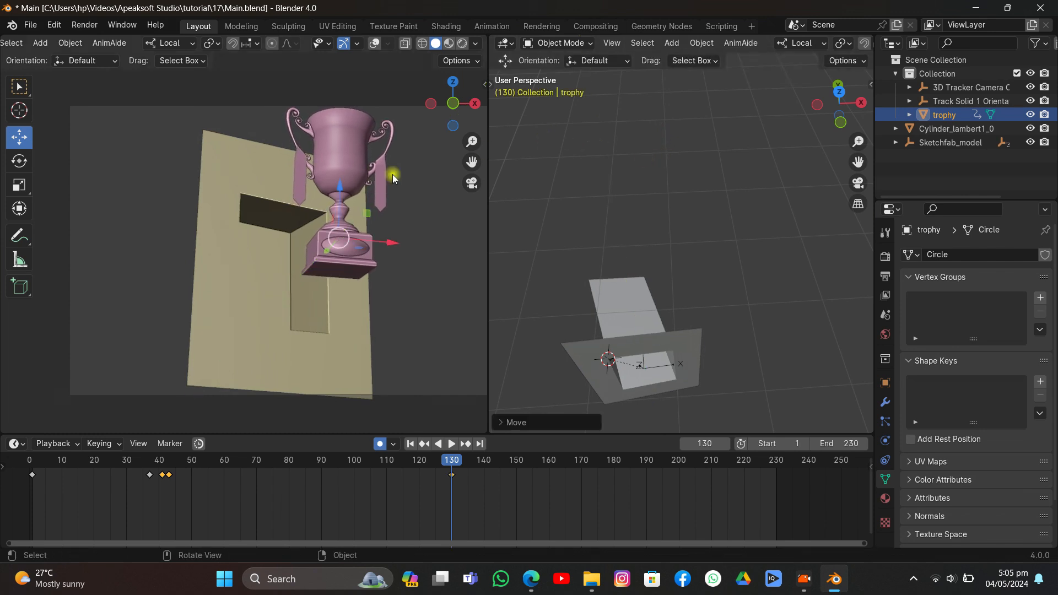
# Step: Play back the trophy's exit from the box, starting near frame 56, to check the motion in the camera view
pyautogui.scroll(-2, 361, 385)
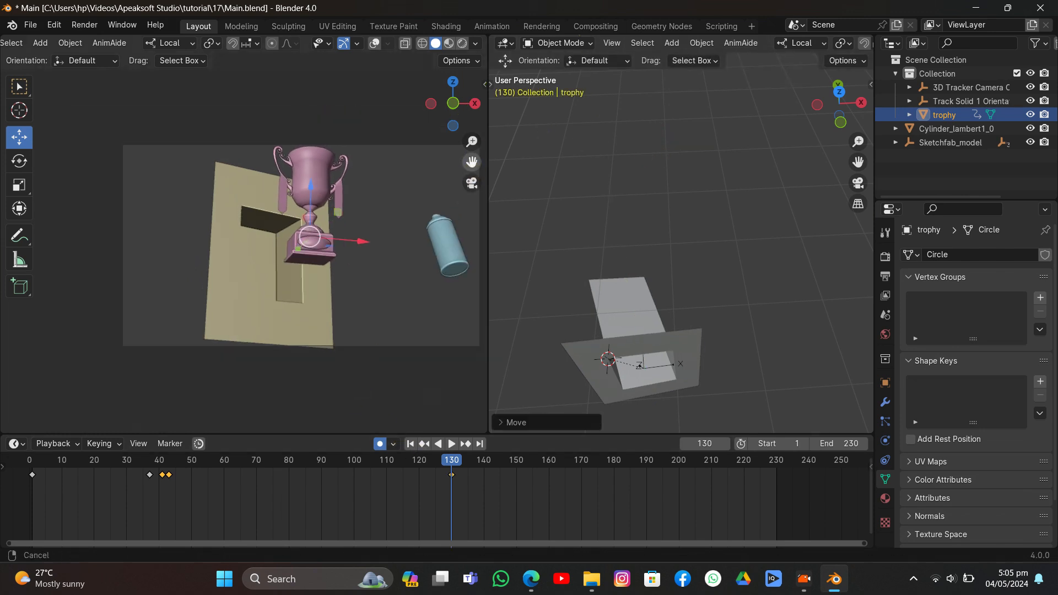
pyautogui.moveTo(471, 162); pyautogui.dragTo(429, 172)
pyautogui.moveTo(425, 464); pyautogui.dragTo(208, 474)
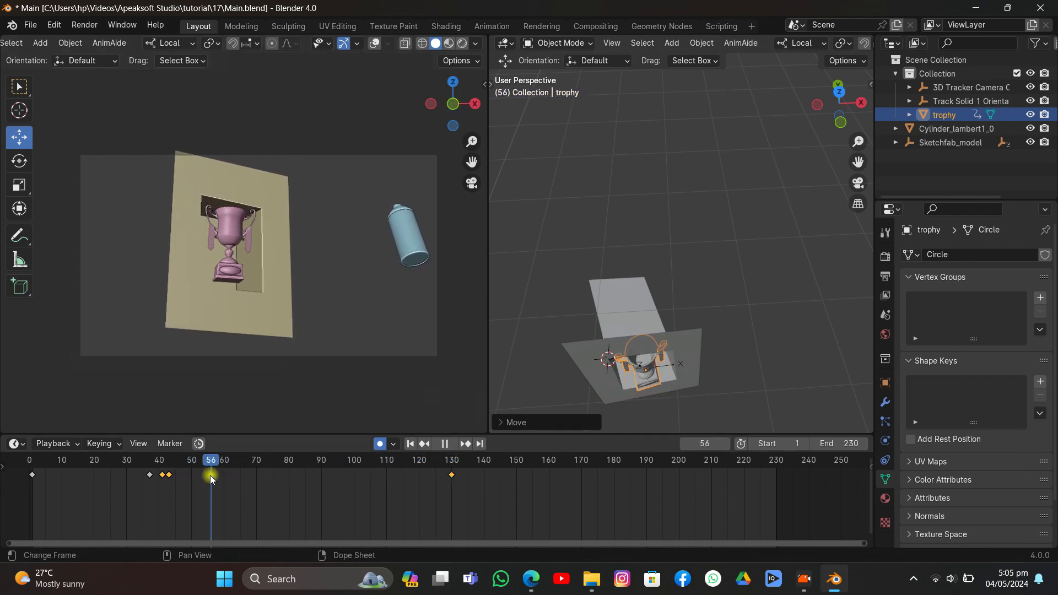
pyautogui.scroll(3, 280, 316)
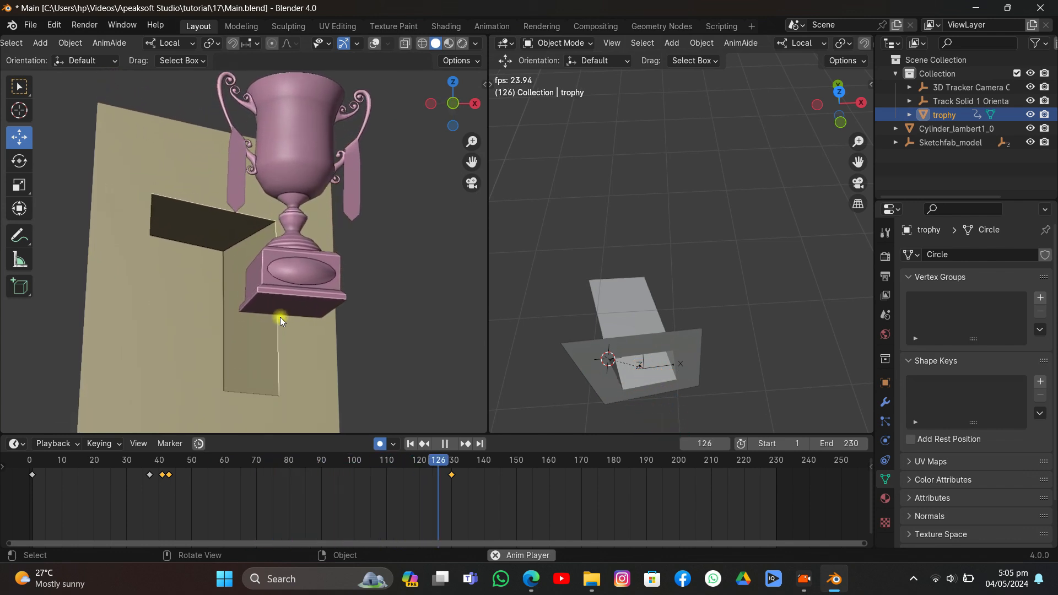
pyautogui.press('space')
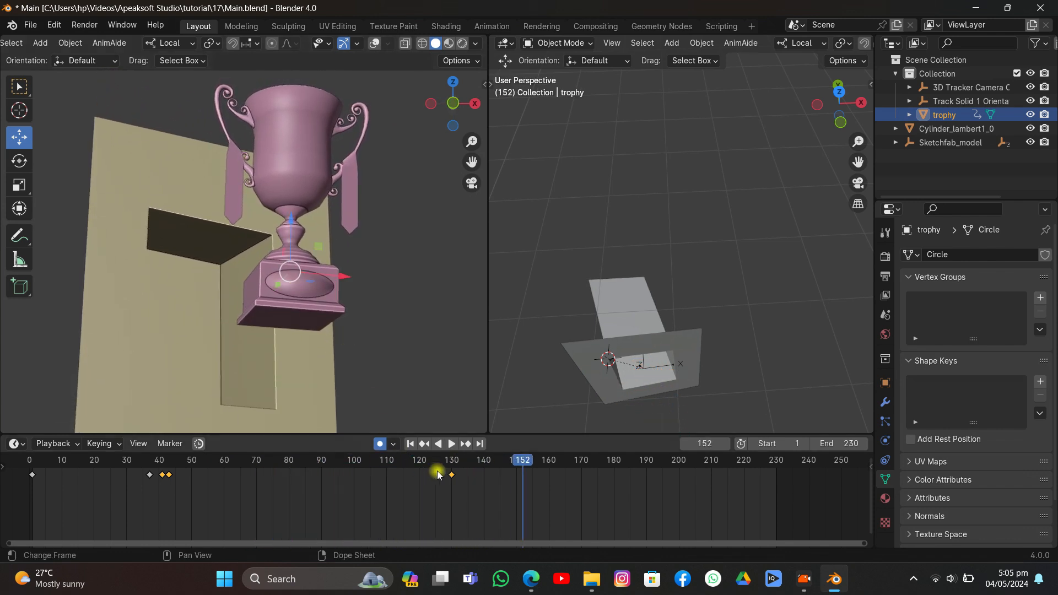
# Step: At the frame 130 keyframe, tip the trophy back with a free trackball rotation so its underside faces the camera
pyautogui.click(424, 443)
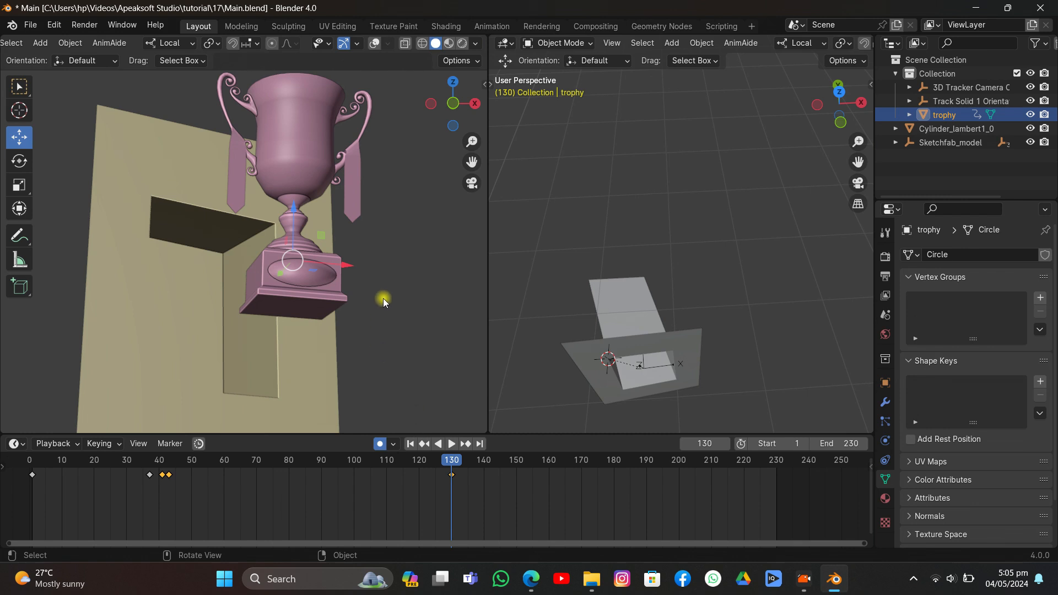
pyautogui.press('r')
pyautogui.press('r')
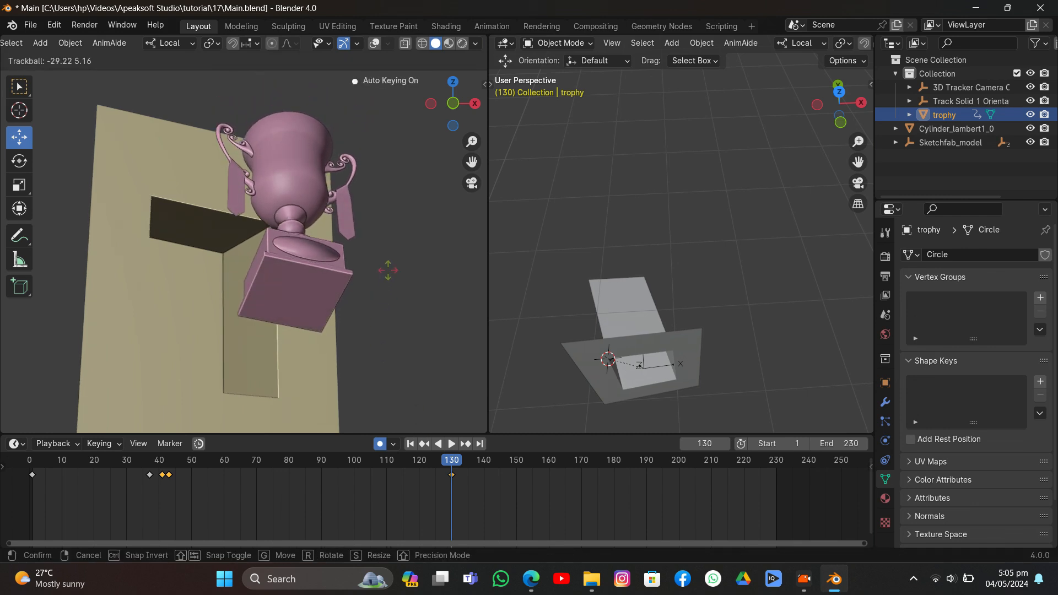
pyautogui.click(397, 276)
# Step: At frame 60, nudge the trophy slightly to key its pose inside the box, and scrub through the exit motion
pyautogui.moveTo(438, 460); pyautogui.dragTo(222, 465)
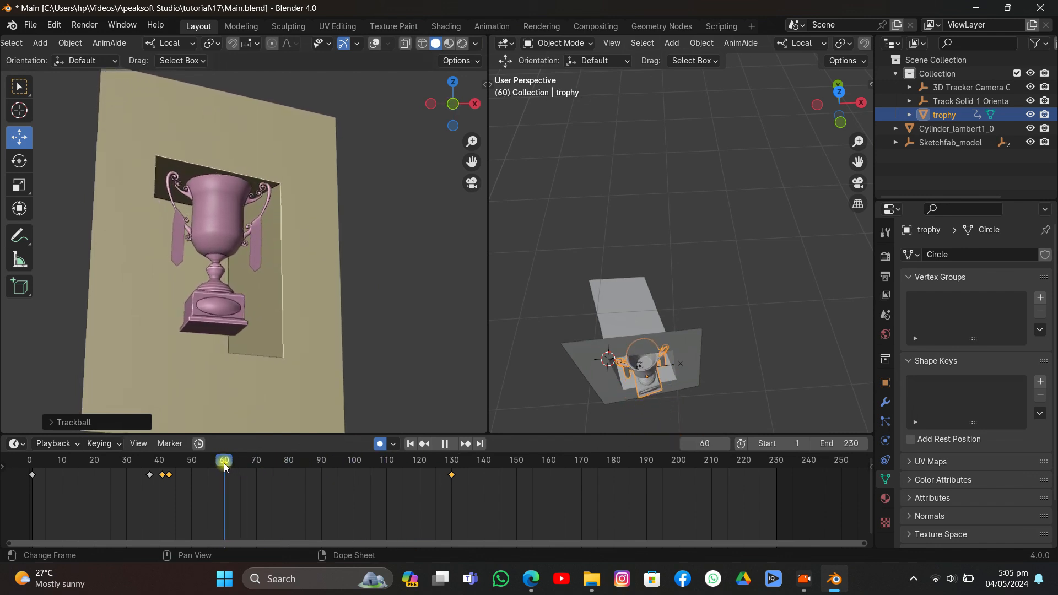
pyautogui.moveTo(220, 253); pyautogui.dragTo(222, 254)
pyautogui.moveTo(205, 462); pyautogui.dragTo(655, 548)
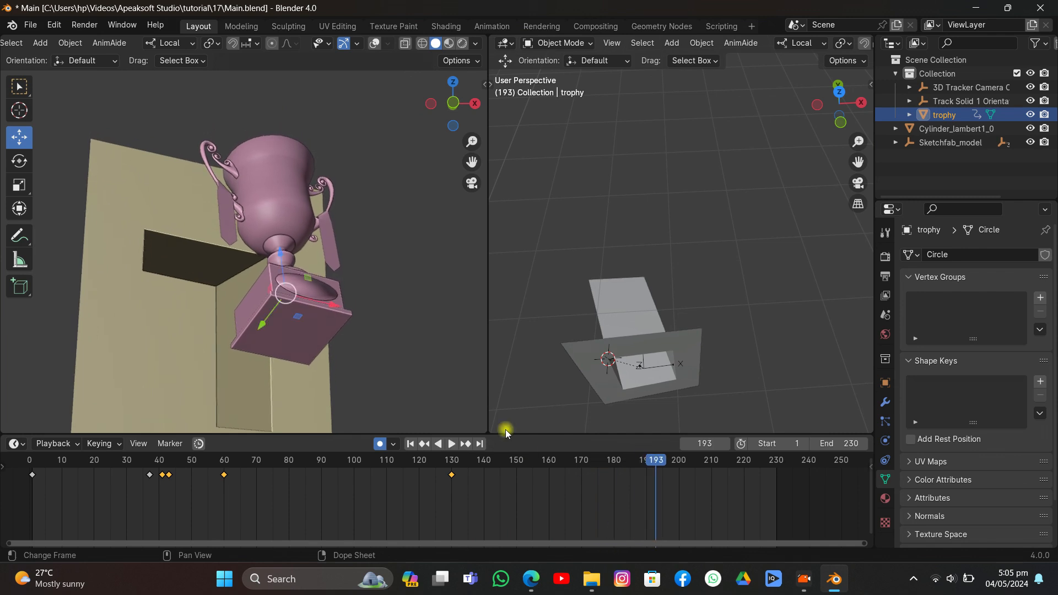
# Step: At the frame 130 keyframe, trackball-rotate the trophy upright with its oval plaque turned to the left
pyautogui.click(423, 444)
pyautogui.press('r')
pyautogui.press('r')
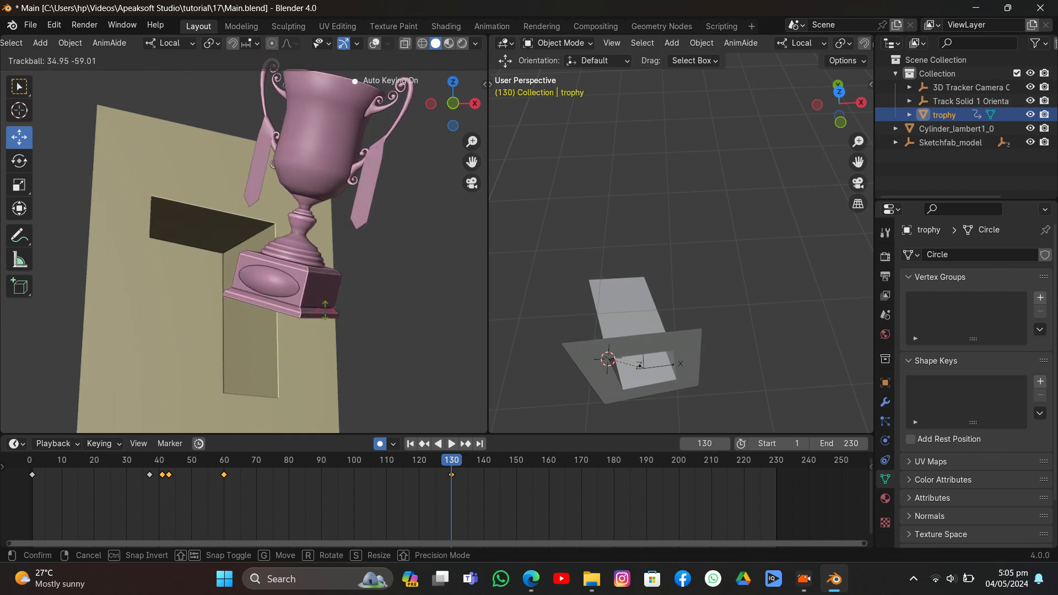
pyautogui.click(395, 425)
# Step: At frame 230, rotate the trophy freely so its oval plaque turns to the right and its underside shows
pyautogui.moveTo(444, 461); pyautogui.dragTo(775, 487)
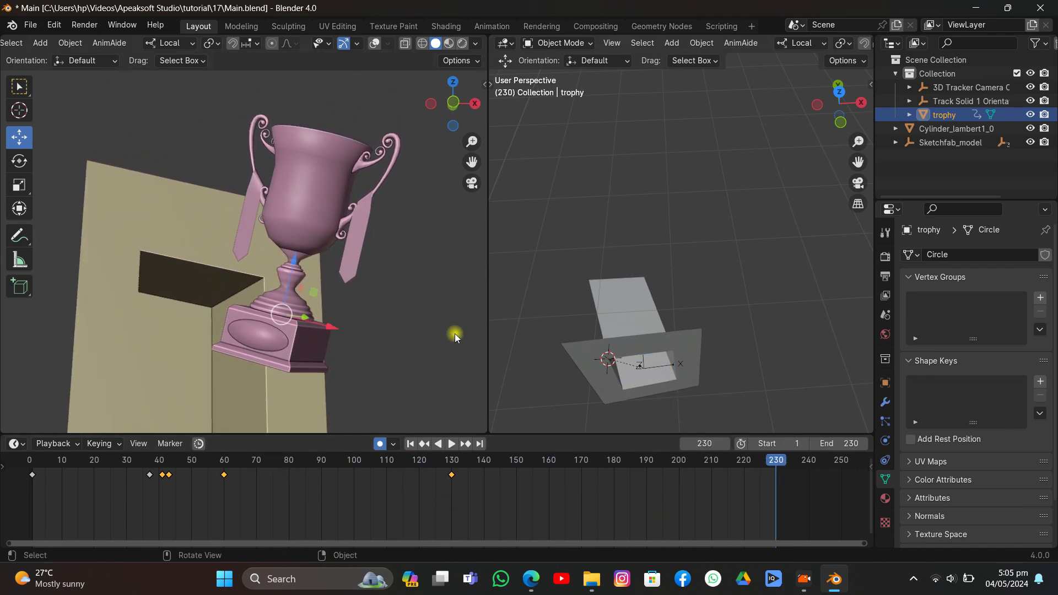
pyautogui.press('r')
pyautogui.press('r')
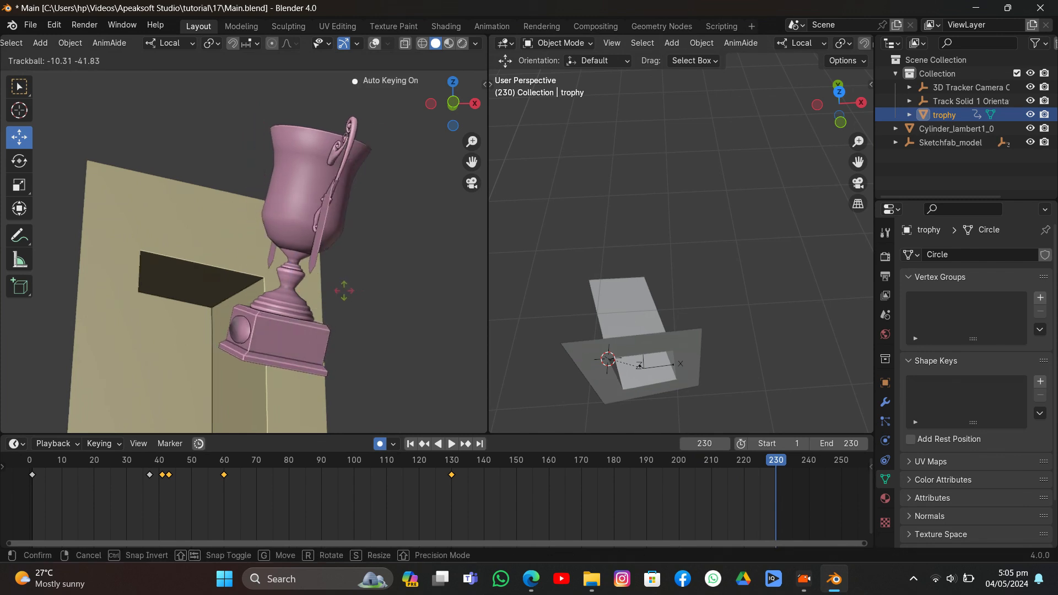
pyautogui.click(464, 326)
pyautogui.press('r')
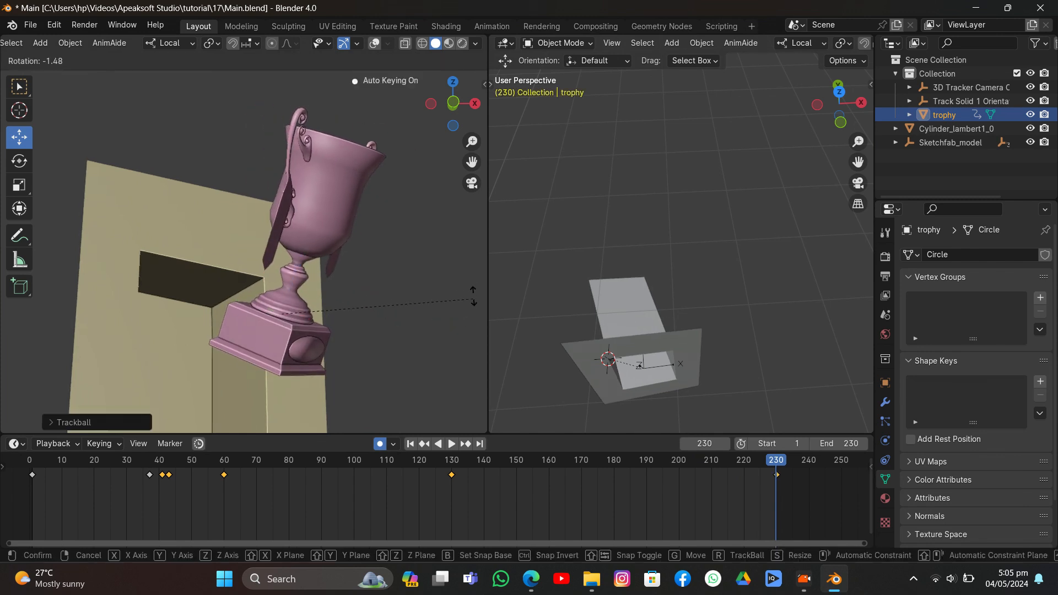
pyautogui.click(441, 219)
pyautogui.press('r')
pyautogui.press('r')
pyautogui.click(396, 226)
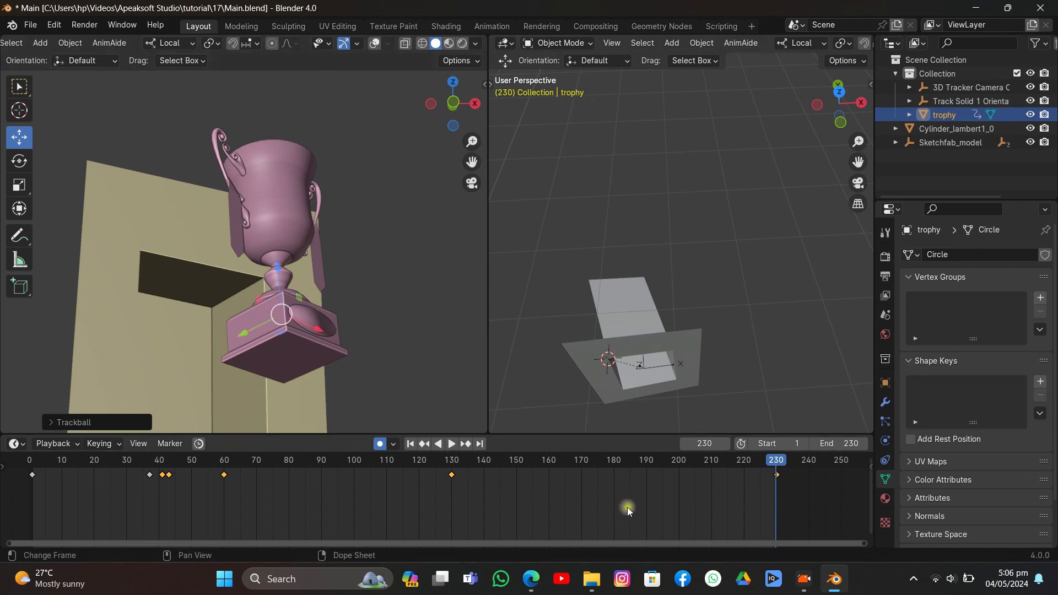
# Step: Play back the turning motion and duplicate the frame 43 keyframe to frame 47 to hold the trophy in the box
pyautogui.moveTo(453, 459); pyautogui.dragTo(347, 449)
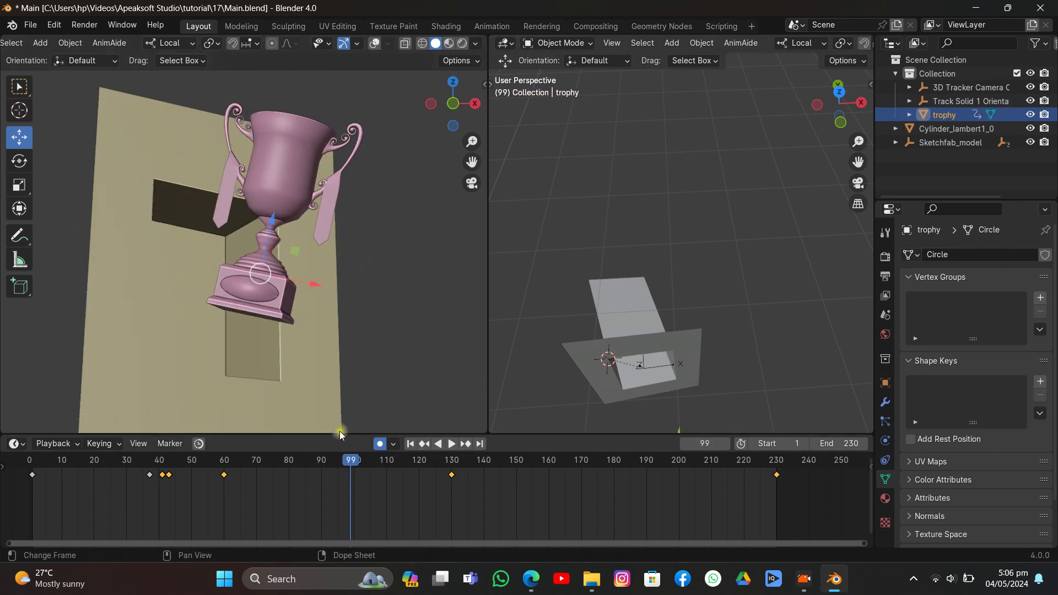
pyautogui.press('space')
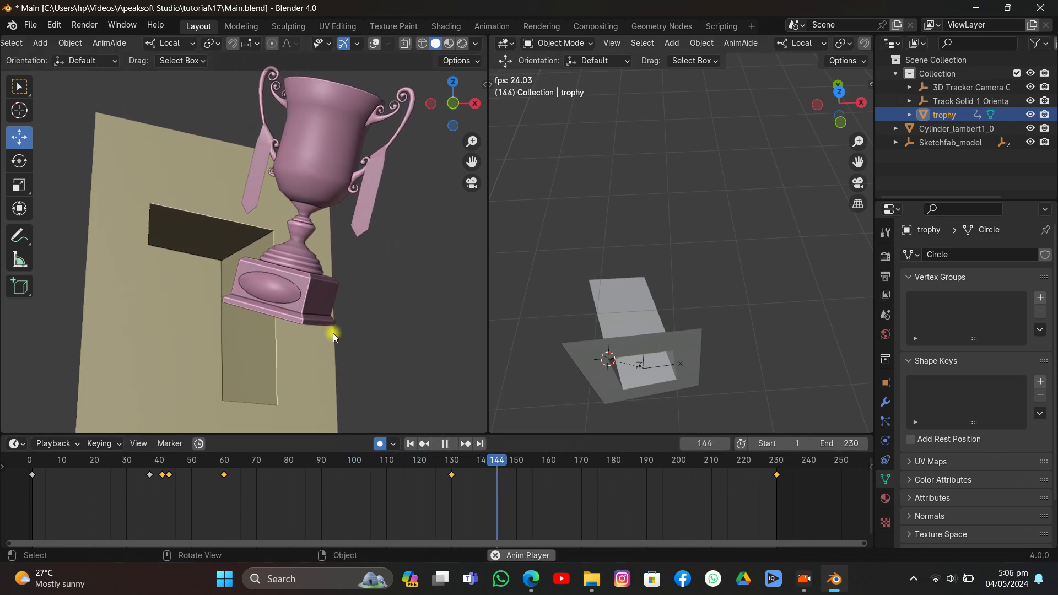
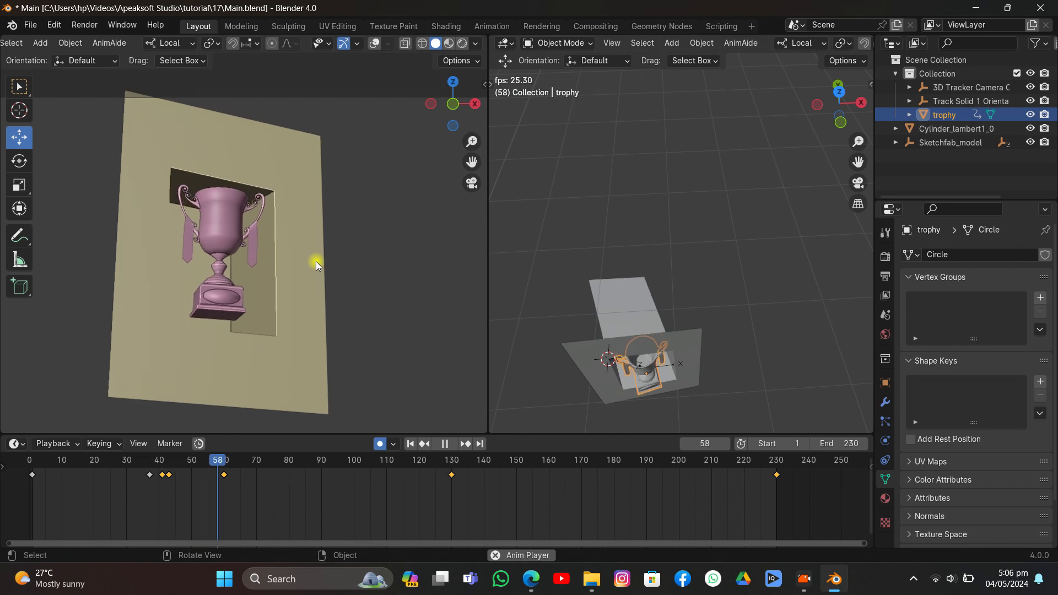
pyautogui.moveTo(196, 466); pyautogui.dragTo(178, 478)
pyautogui.click(169, 477)
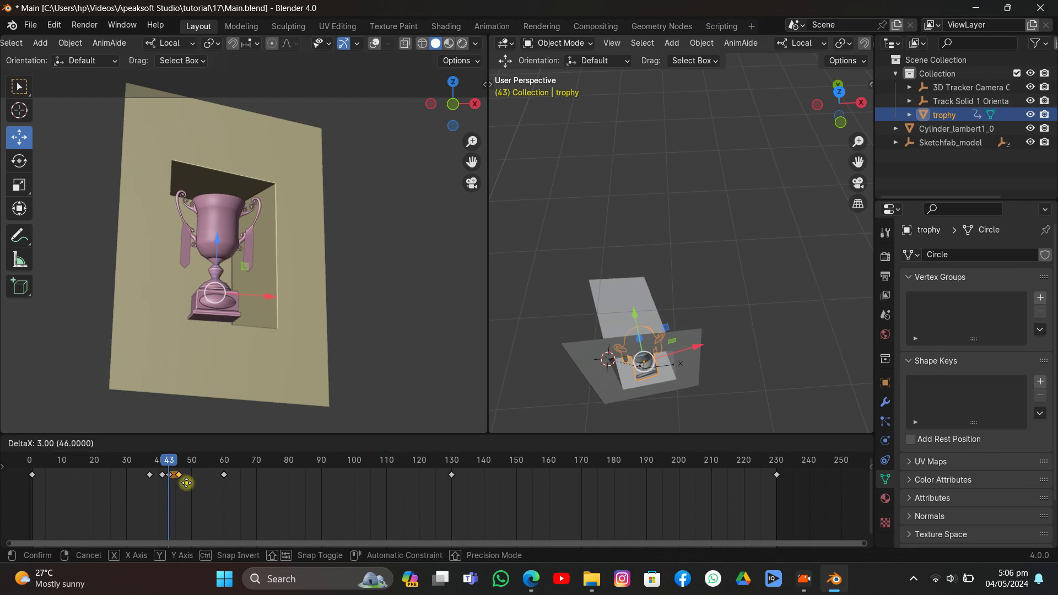
pyautogui.click(188, 483)
# Step: Replay the hold, move the duplicated keyframe to frame 50, and check the exit motion
pyautogui.press('space')
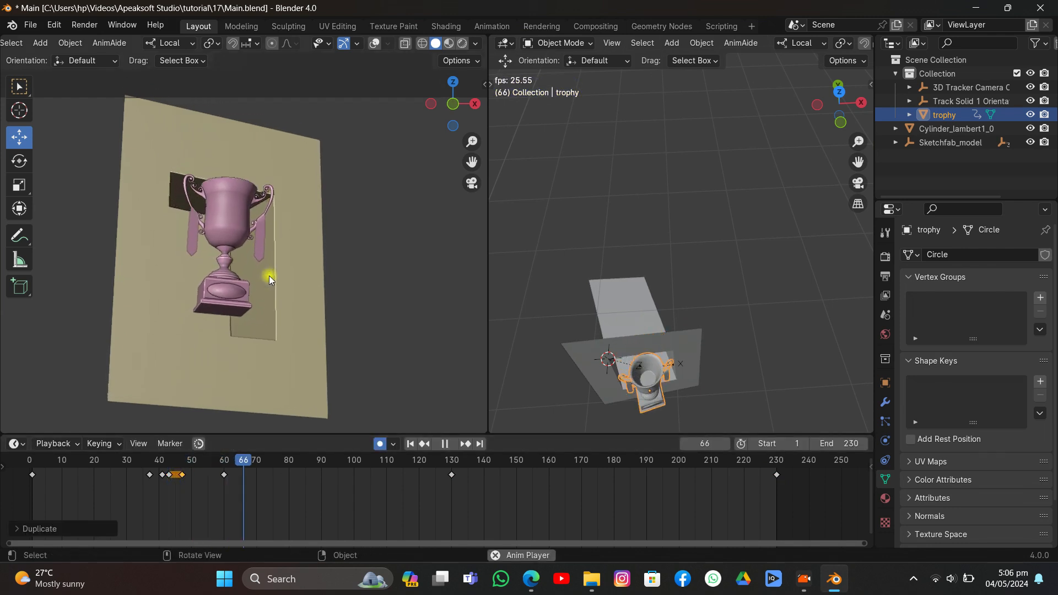
pyautogui.press('g')
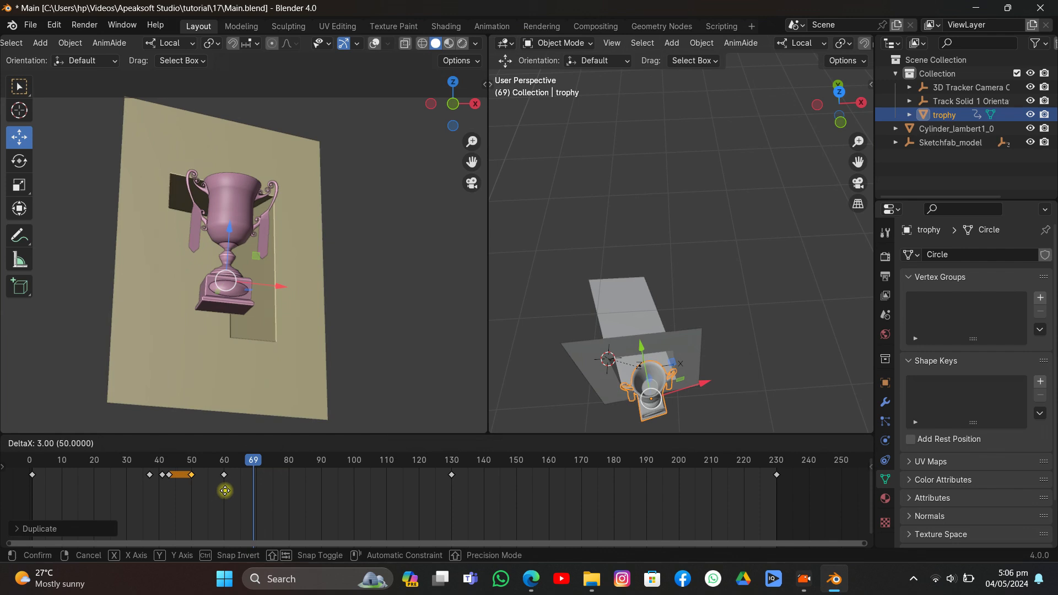
pyautogui.click(225, 490)
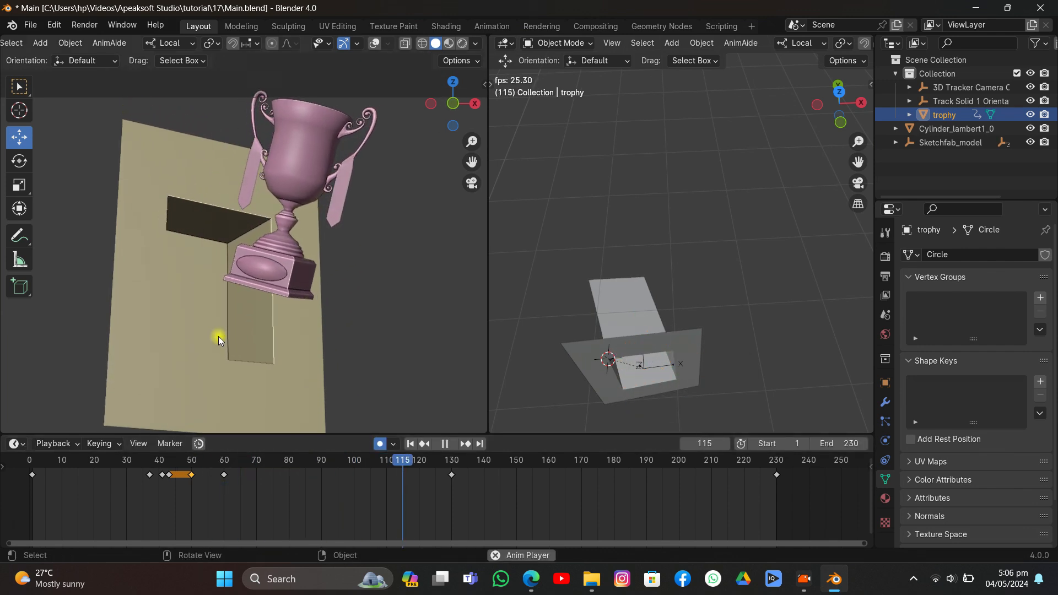
pyautogui.press('space')
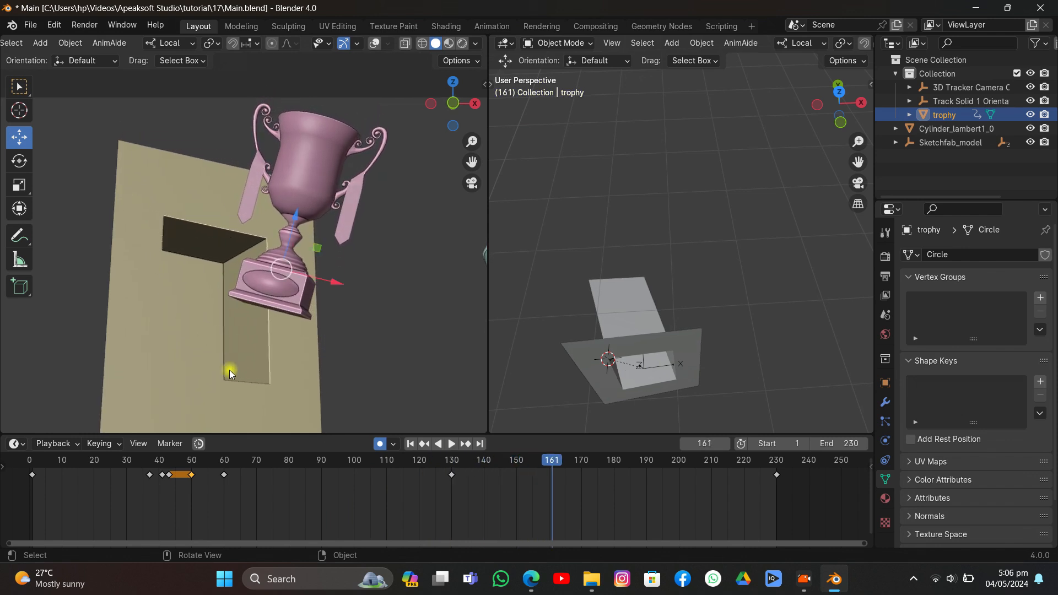
# Step: At the frame 130 keyframe, trackball-rotate the trophy so its oval plaque turns to the right
pyautogui.click(425, 446)
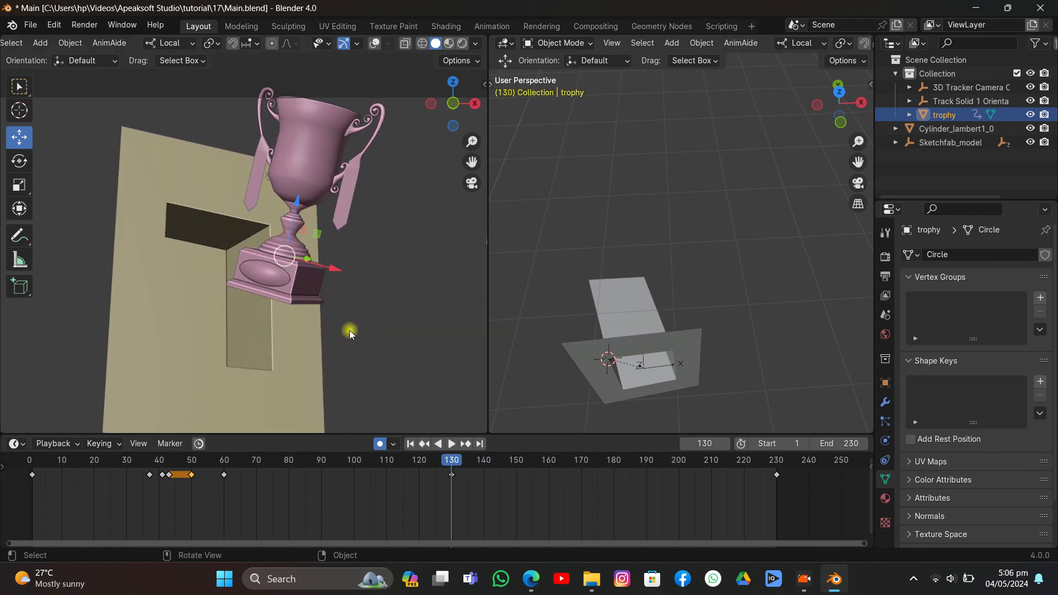
pyautogui.press('r')
pyautogui.press('r')
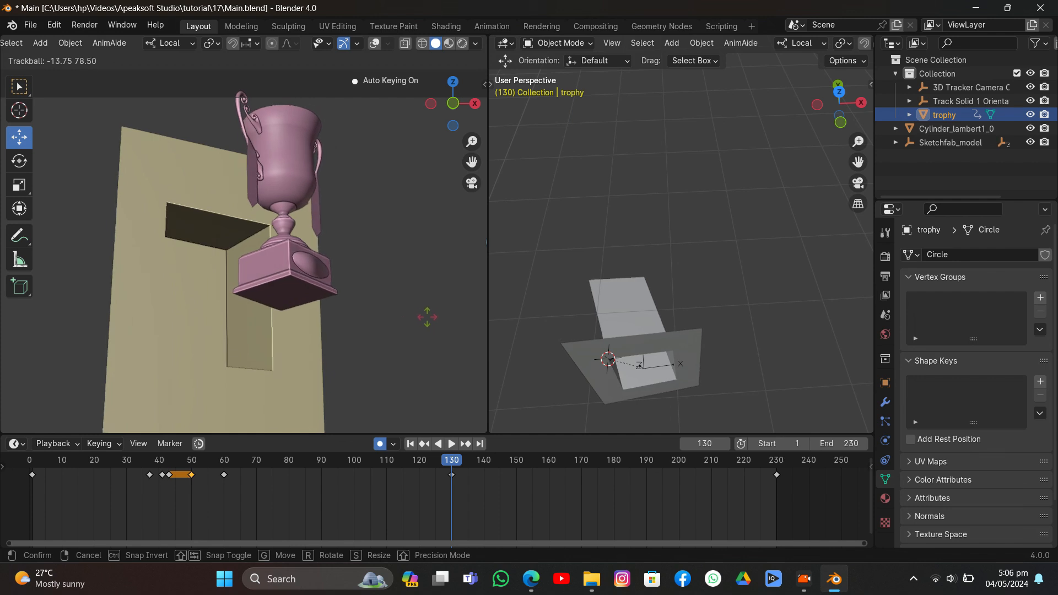
pyautogui.click(430, 315)
# Step: At the frame 230 keyframe, rotate the trophy so its oval plaque turns to the left, and adjust its tilt slightly
pyautogui.click(466, 444)
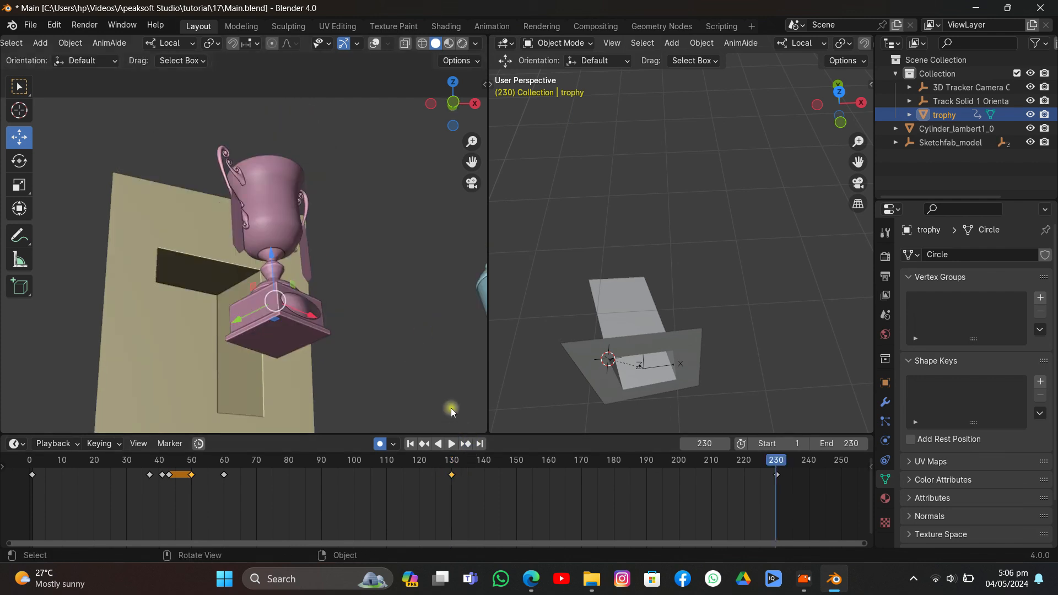
pyautogui.press('r')
pyautogui.press('r')
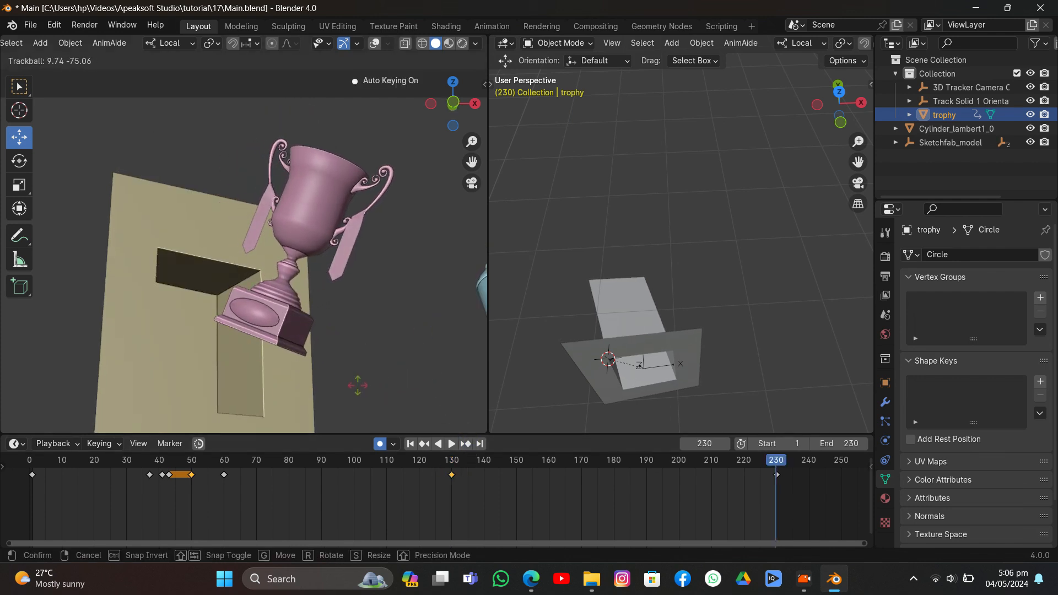
pyautogui.click(387, 375)
pyautogui.press('r')
pyautogui.click(387, 364)
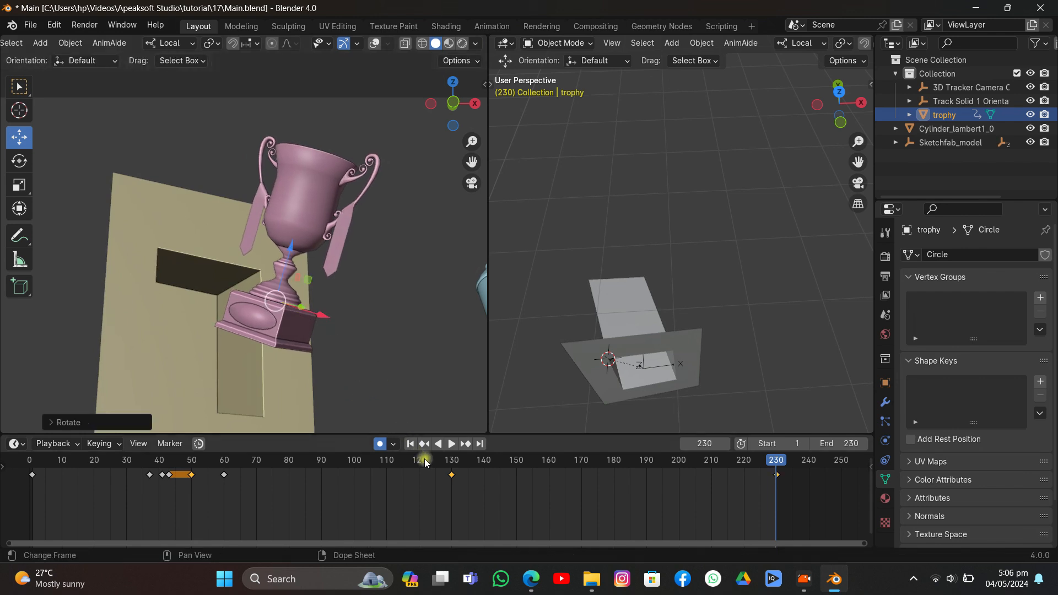
# Step: Scrub and play back the trophy's exit and turning motion, and save the file
pyautogui.moveTo(426, 461); pyautogui.dragTo(437, 513)
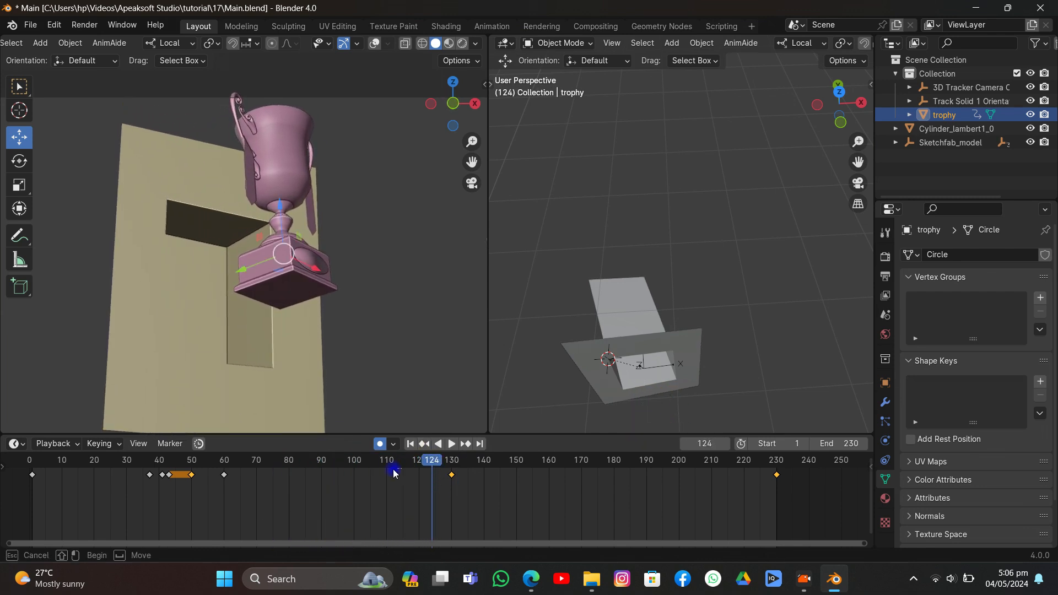
pyautogui.moveTo(439, 464); pyautogui.dragTo(220, 533)
pyautogui.press('space')
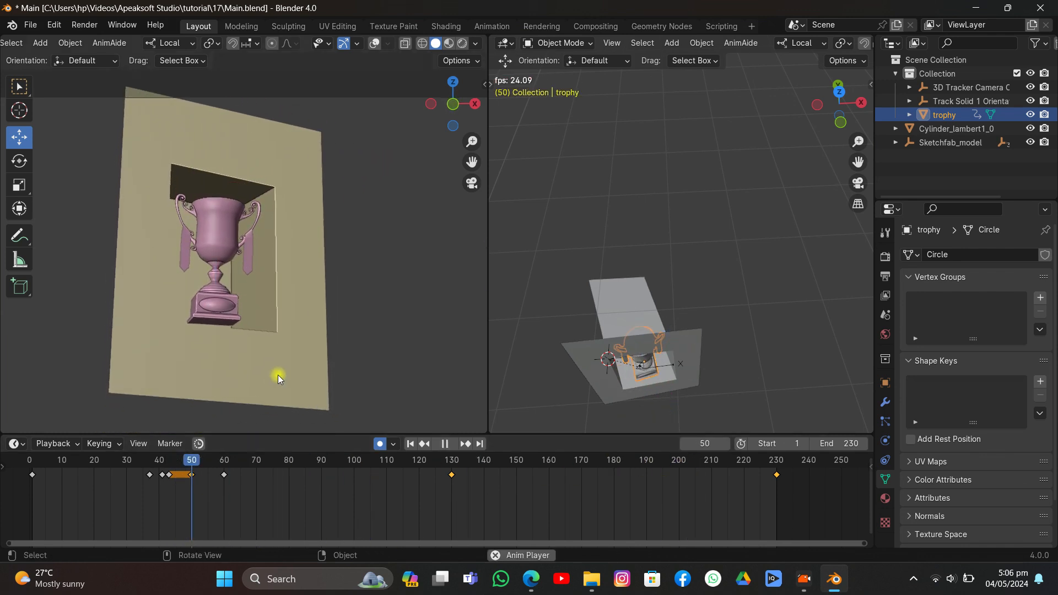
pyautogui.click(340, 252)
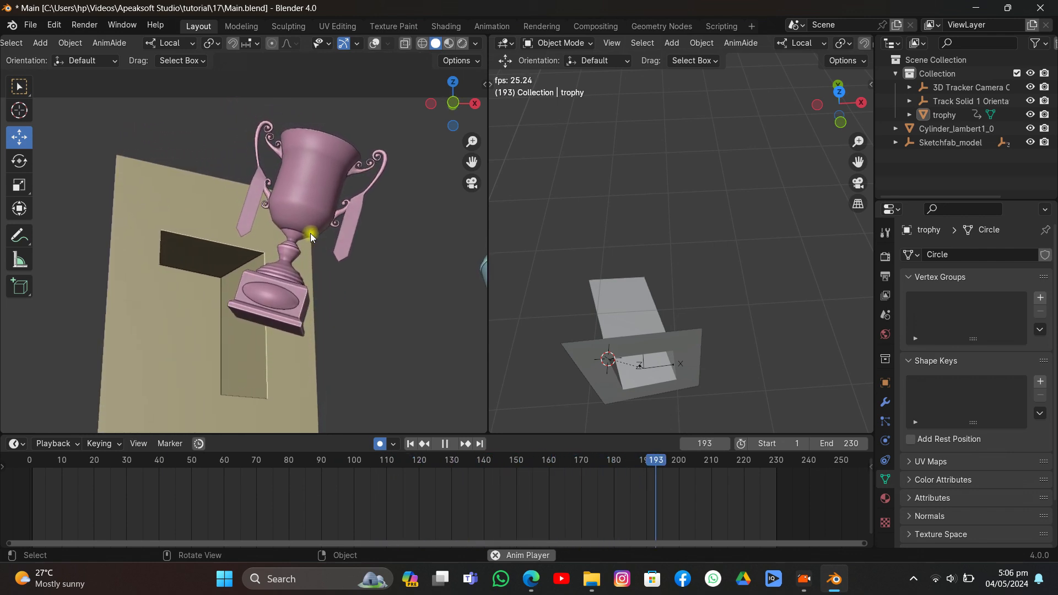
pyautogui.press('space')
pyautogui.scroll(-3, 301, 250)
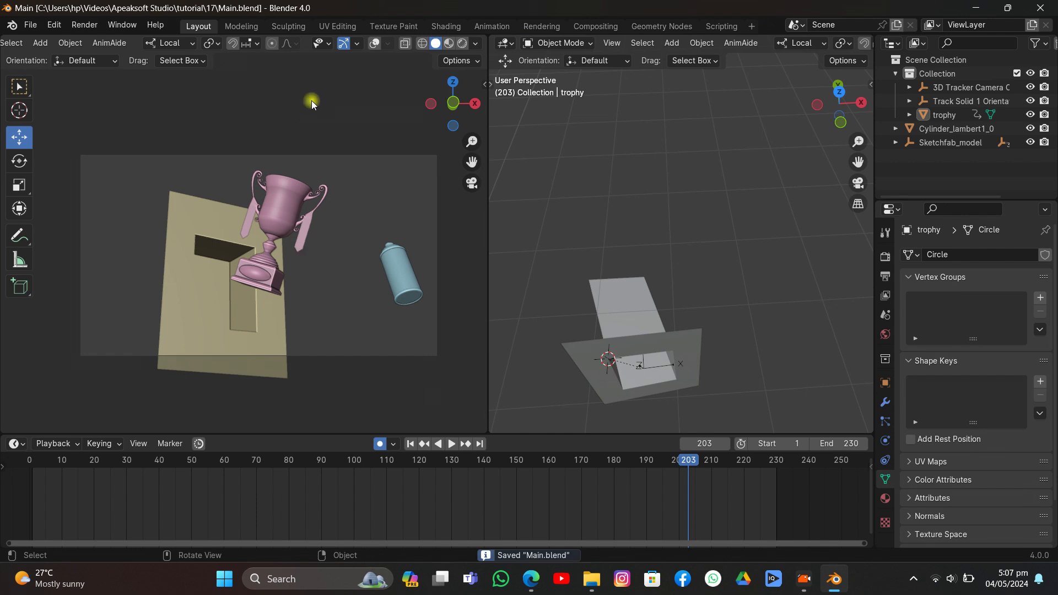
# Step: Turn on overlays in the camera viewport to show the footage, and select the spray can
pyautogui.click(372, 43)
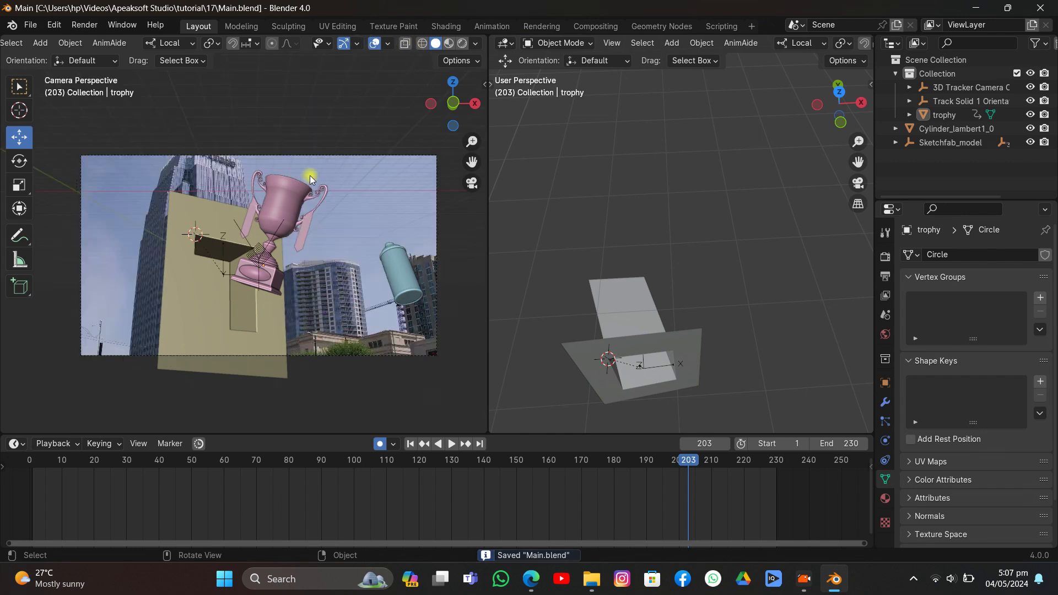
pyautogui.scroll(1, 315, 191)
pyautogui.click(446, 283)
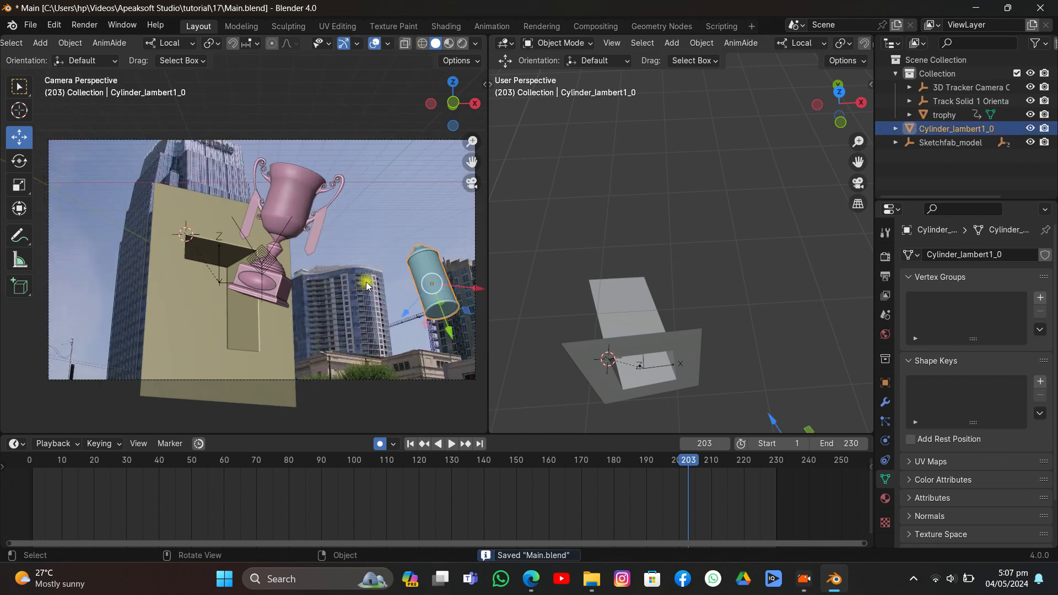
# Step: At frame 1, move the spray can toward the camera until it is out of shot, and trackball-rotate it
pyautogui.moveTo(365, 461); pyautogui.dragTo(34, 488)
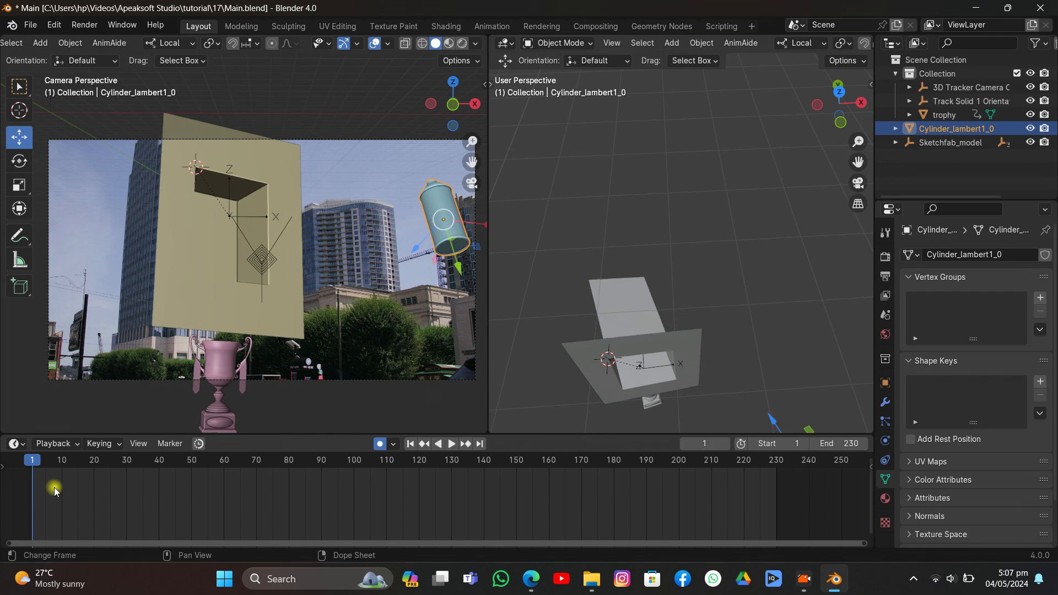
pyautogui.moveTo(855, 165); pyautogui.dragTo(788, 39)
pyautogui.scroll(-2, 689, 205)
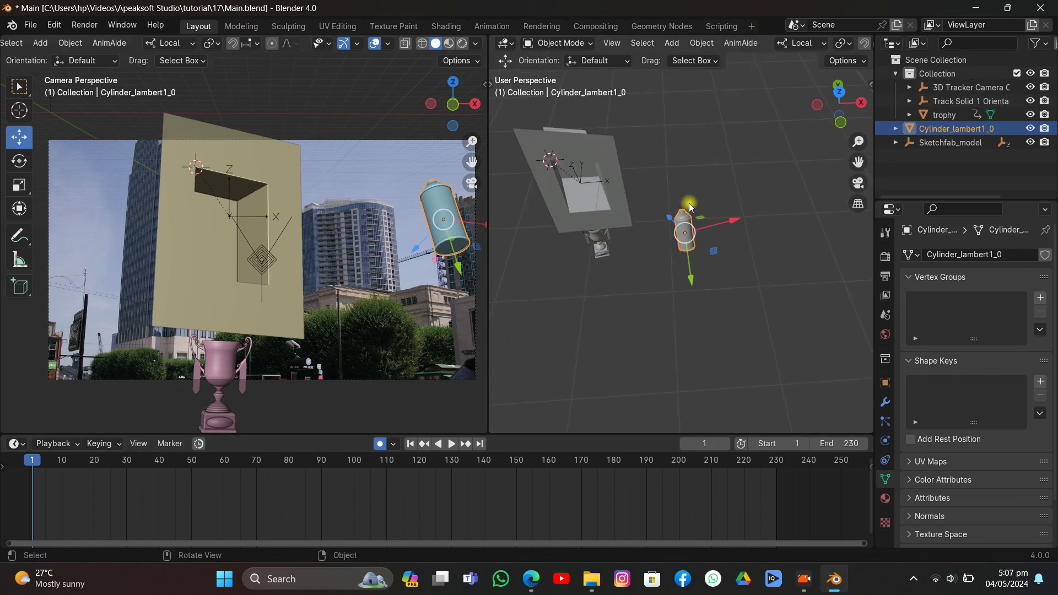
pyautogui.moveTo(689, 205); pyautogui.dragTo(694, 220, button='middle')
pyautogui.click(842, 99)
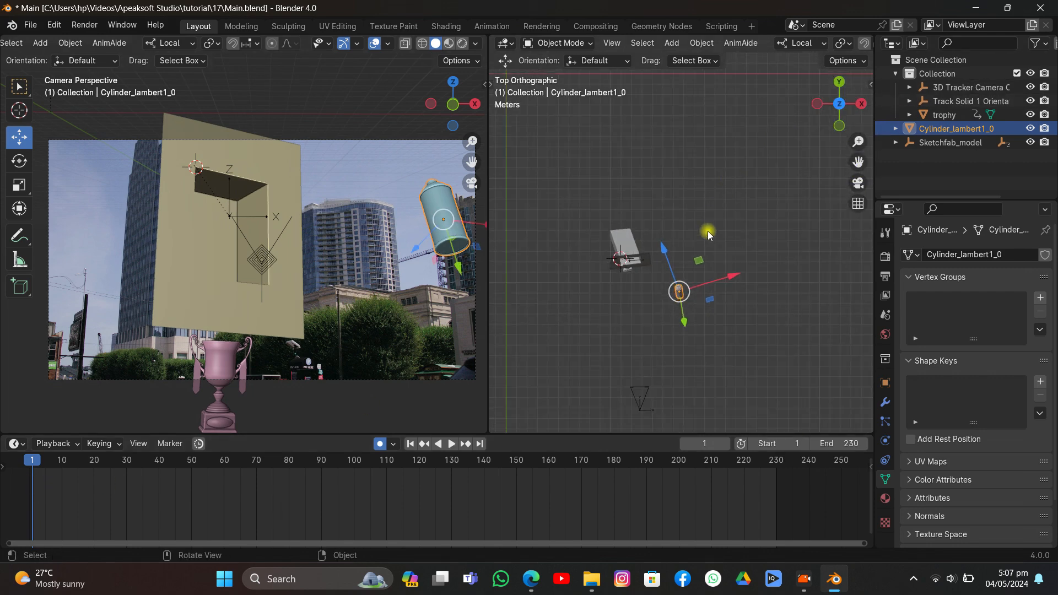
pyautogui.moveTo(703, 269); pyautogui.dragTo(711, 340)
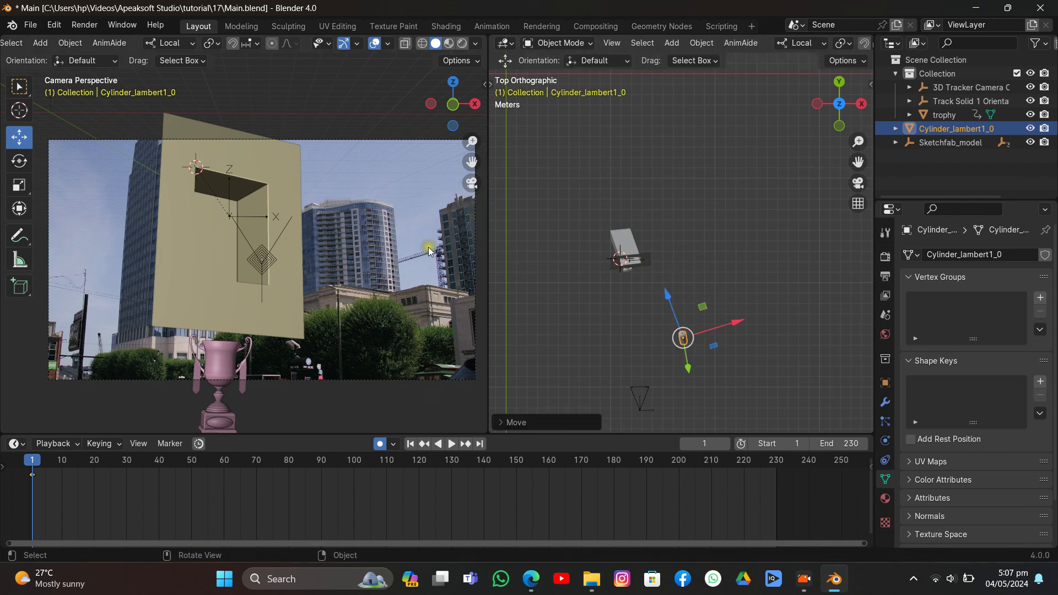
pyautogui.press('r')
pyautogui.press('r')
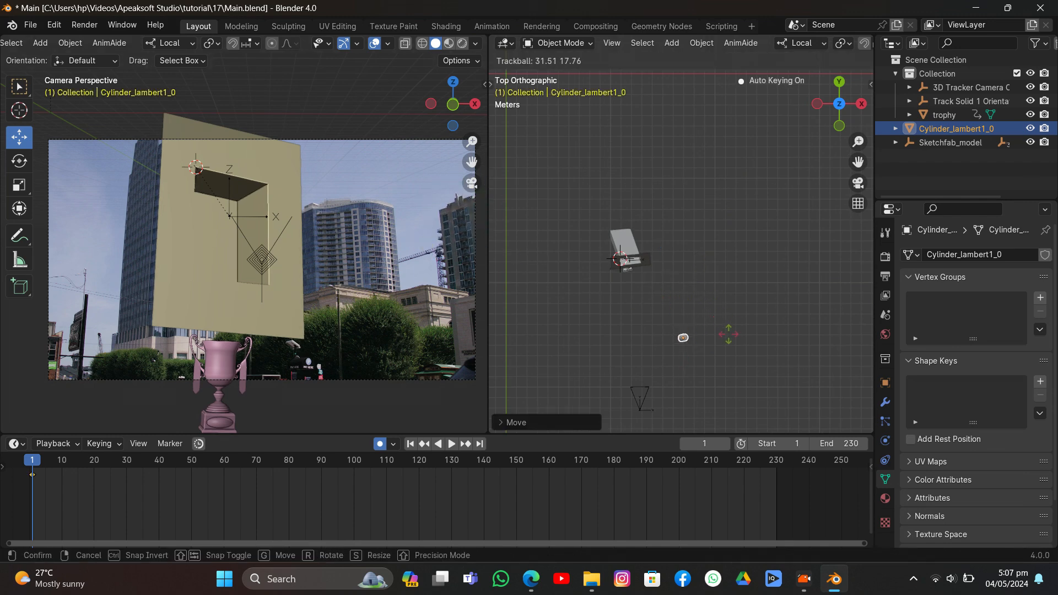
pyautogui.click(743, 348)
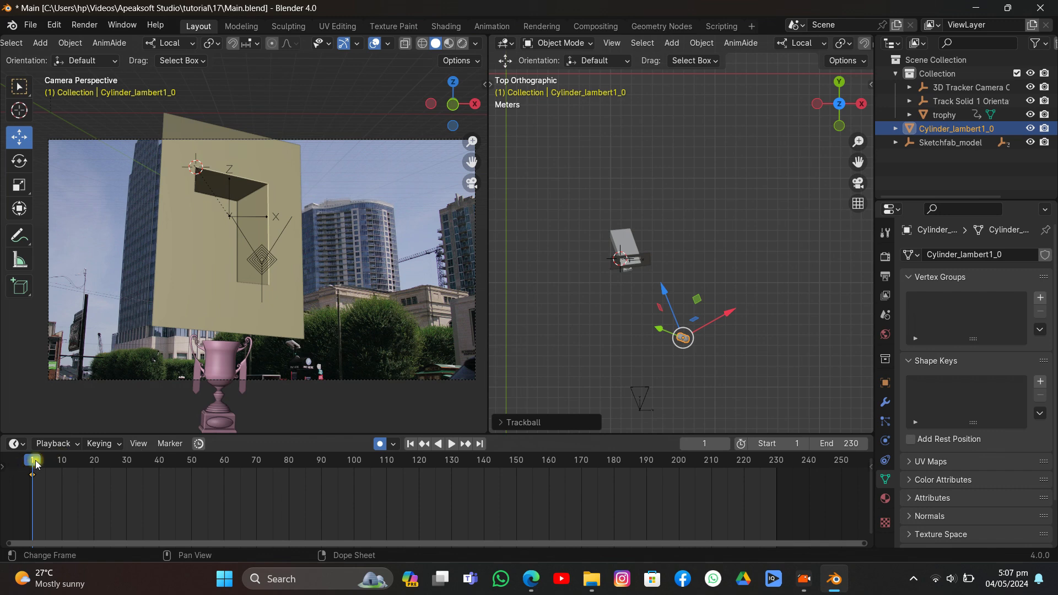
# Step: At frame 57, move the spray can back into shot, trackball-rotate it so its nozzle leans left, and keyframe it
pyautogui.moveTo(37, 465); pyautogui.dragTo(216, 479)
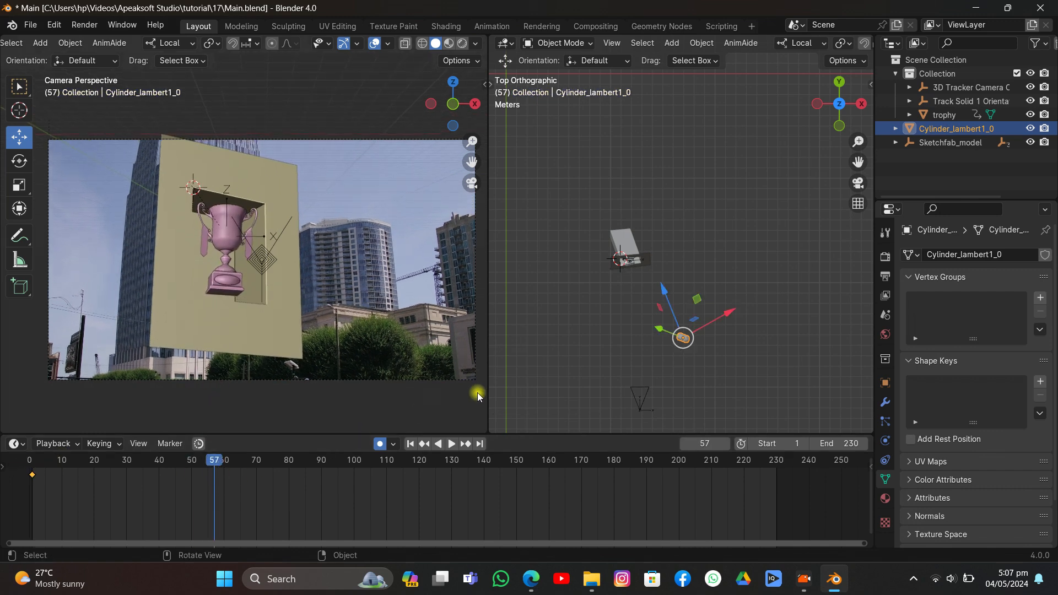
pyautogui.press('g')
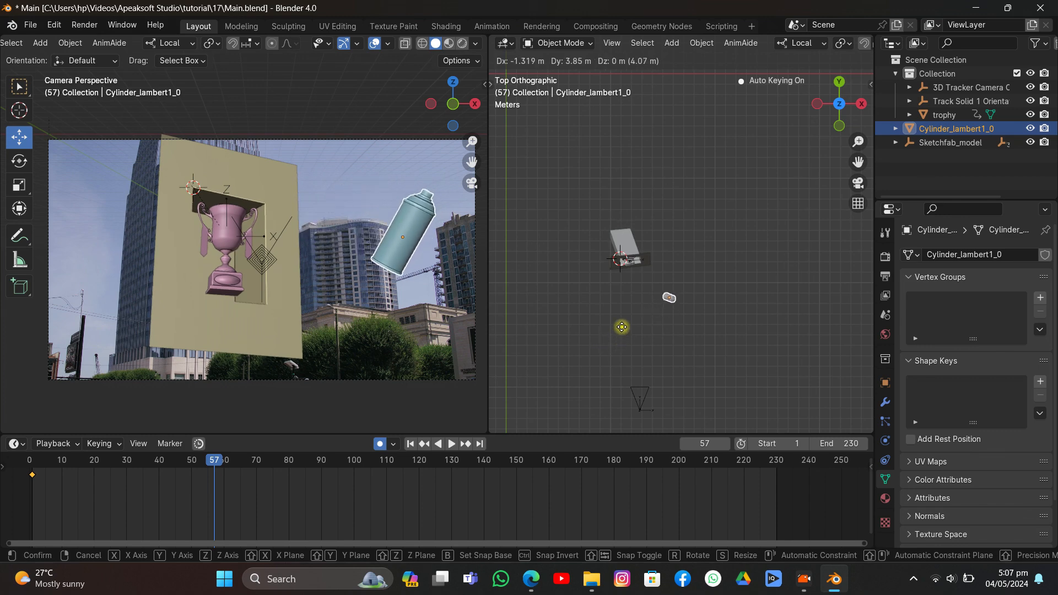
pyautogui.click(622, 327)
pyautogui.press('r')
pyautogui.press('r')
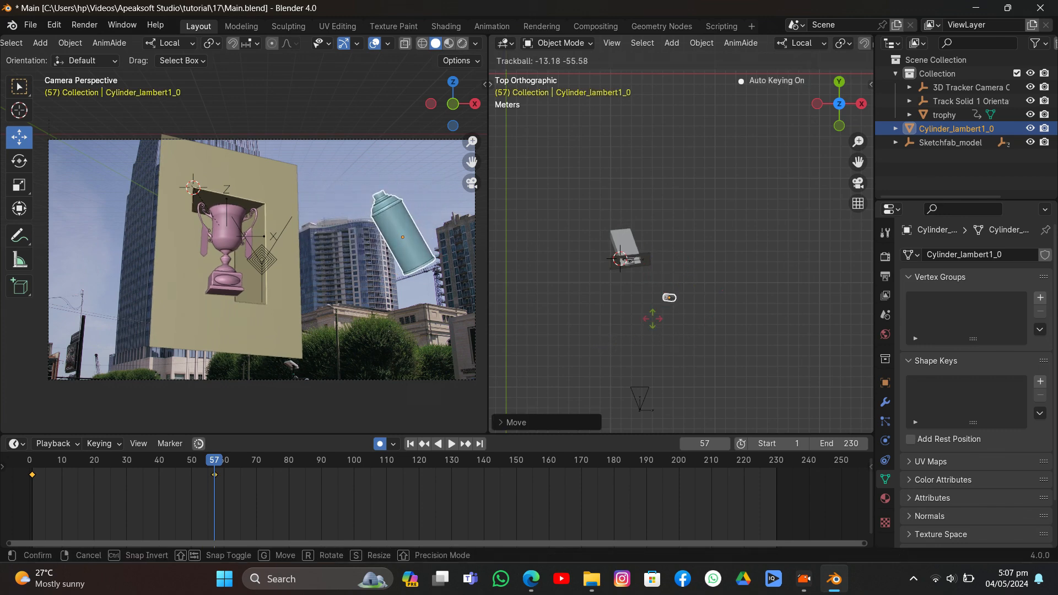
pyautogui.click(557, 350)
pyautogui.press('i')
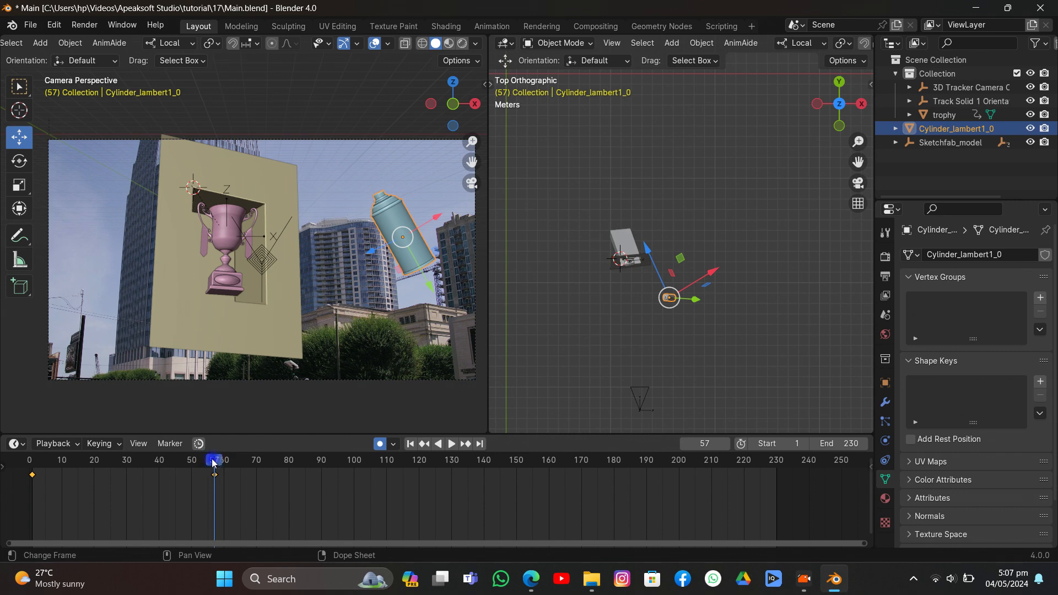
# Step: Move the spray can's frame 57 keyframe to frame 90 and play back its entrance
pyautogui.moveTo(214, 463); pyautogui.dragTo(111, 474)
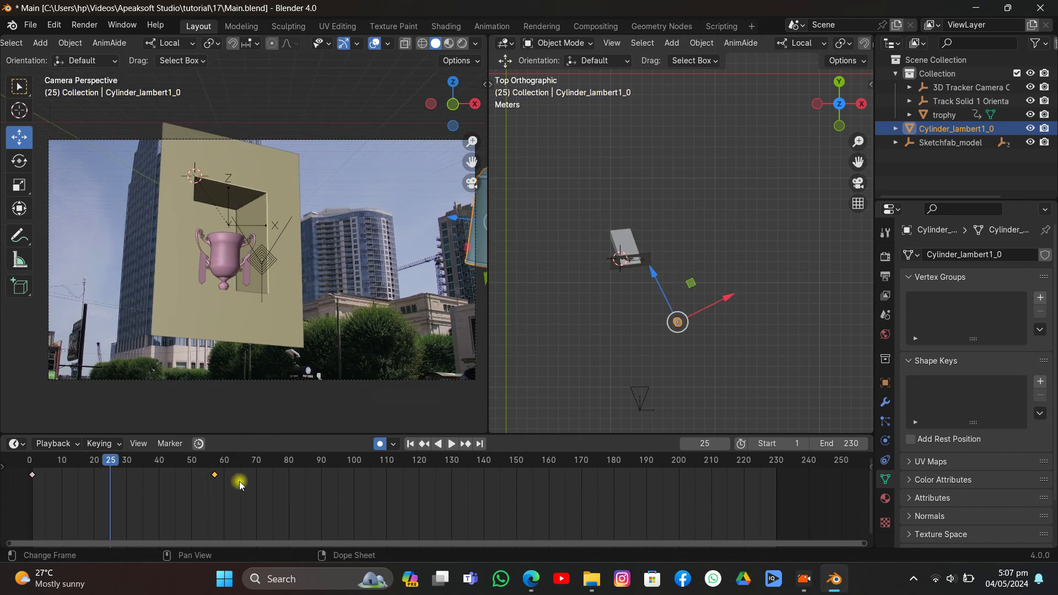
pyautogui.press('g')
pyautogui.click(353, 483)
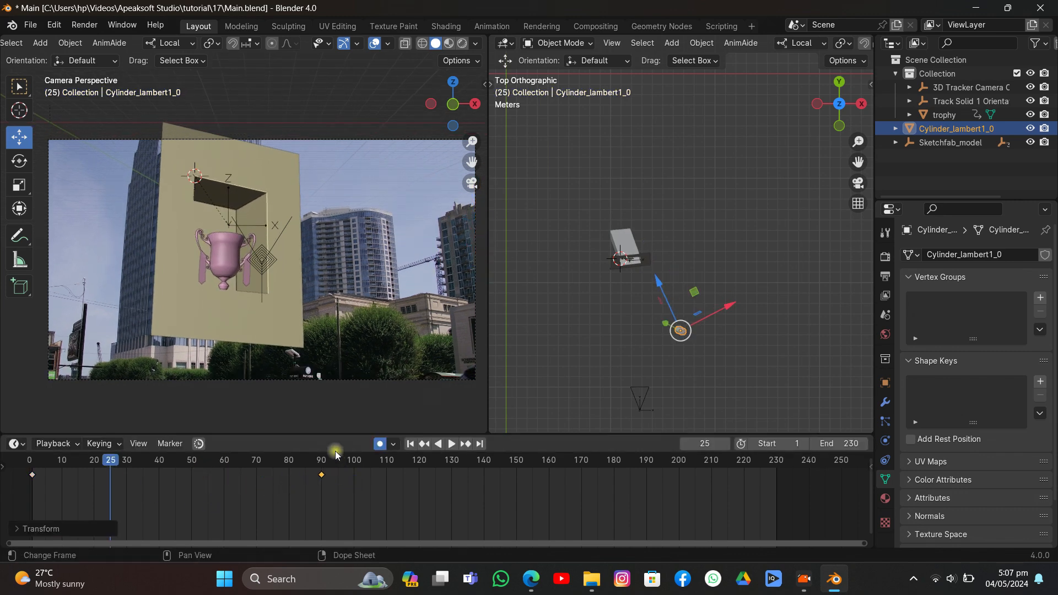
pyautogui.press('space')
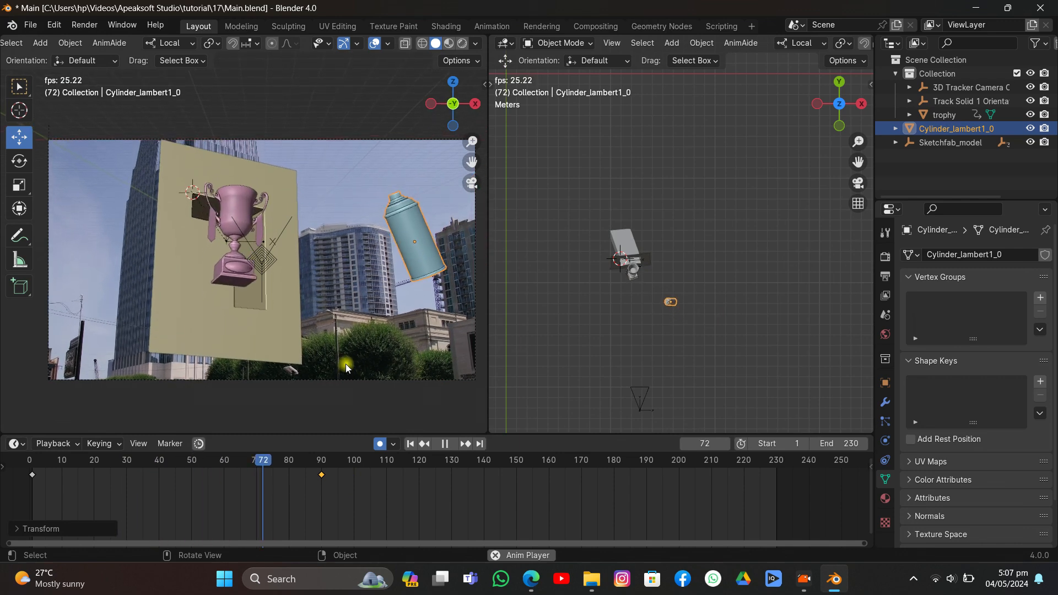
pyautogui.press('space')
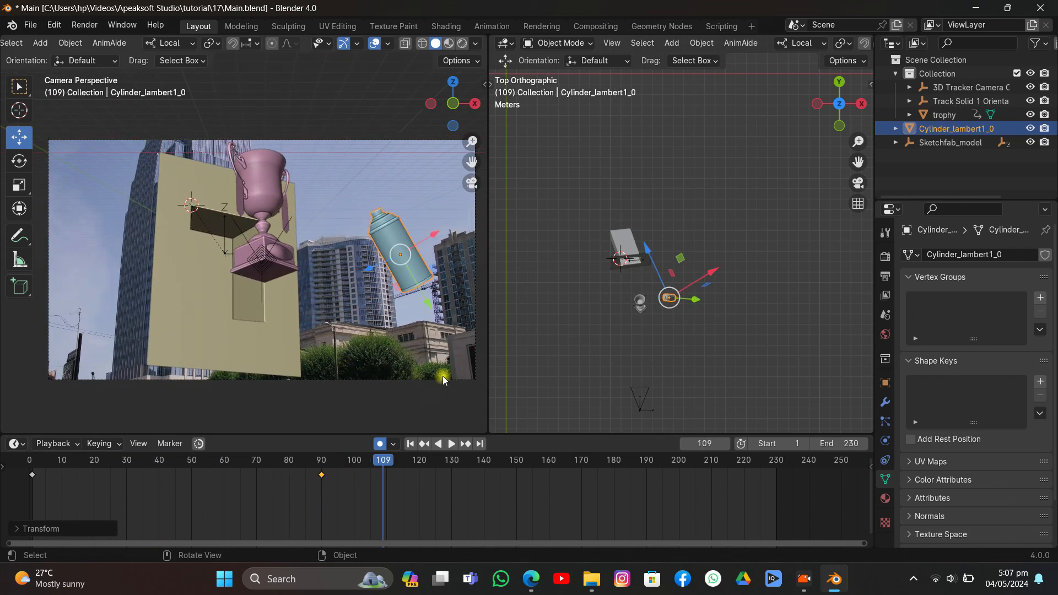
# Step: At frame 131, move the spray can closer to the trophy and raise it beside the cup
pyautogui.scroll(1, 597, 367)
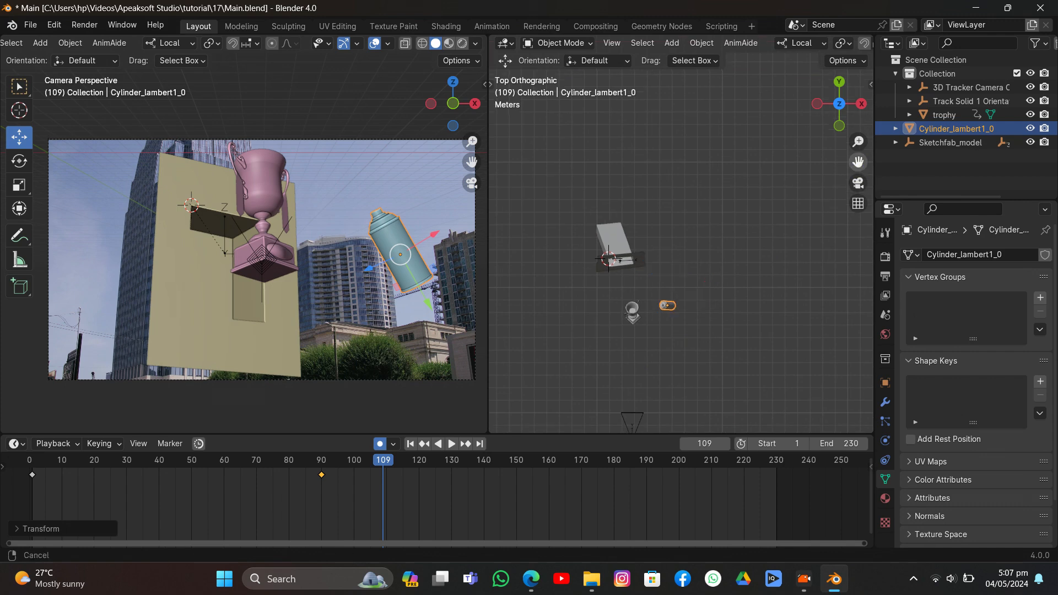
pyautogui.scroll(2, 719, 237)
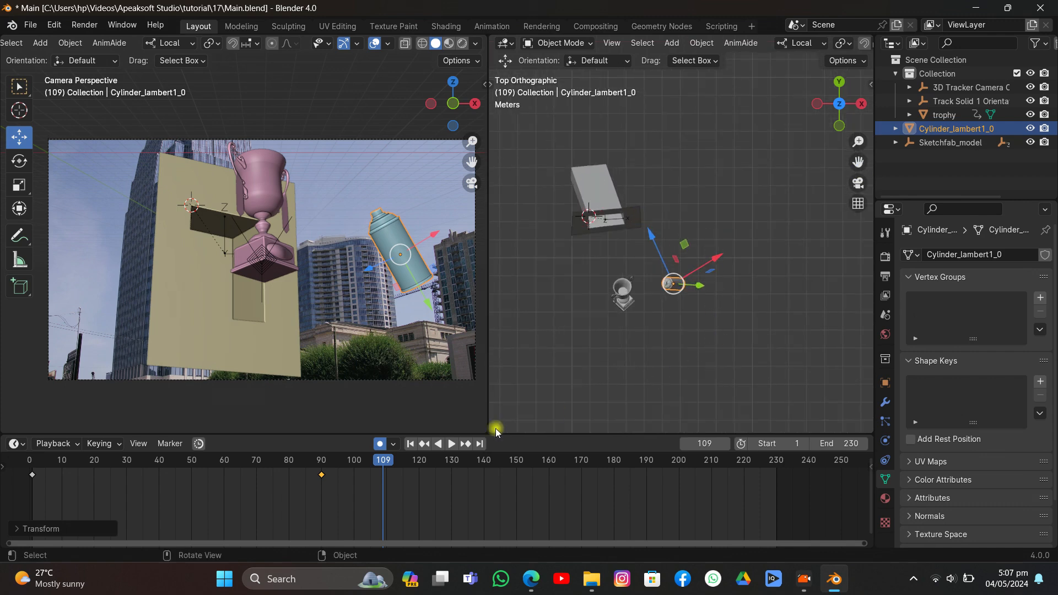
pyautogui.press('space')
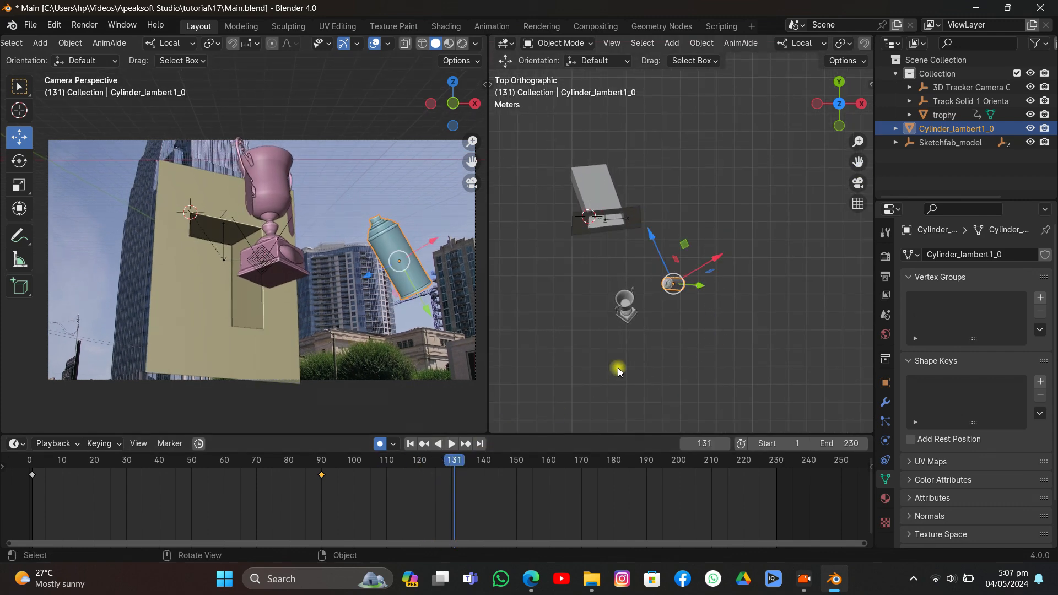
pyautogui.press('g')
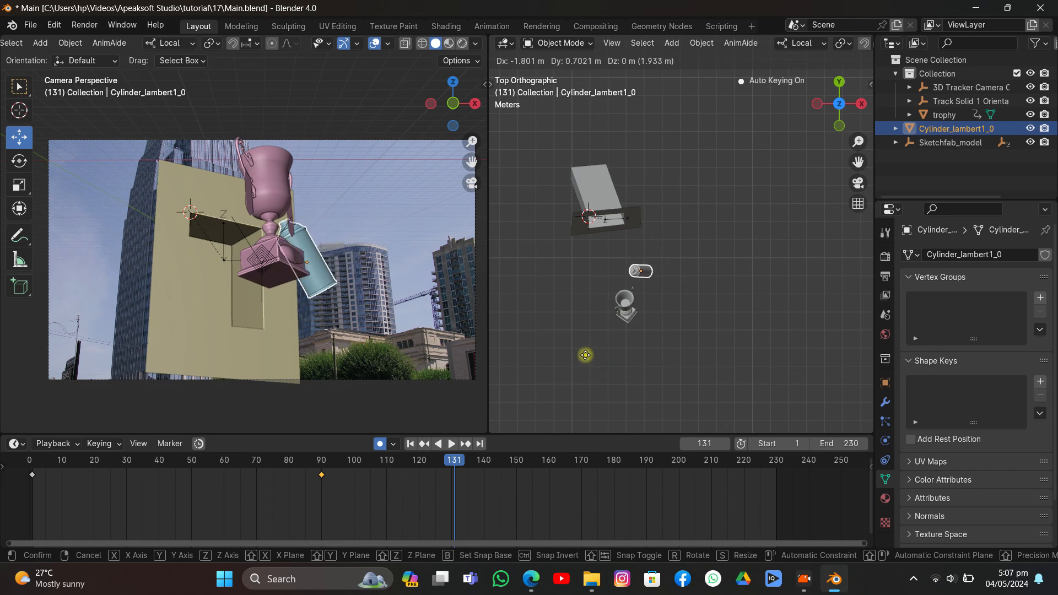
pyautogui.click(593, 362)
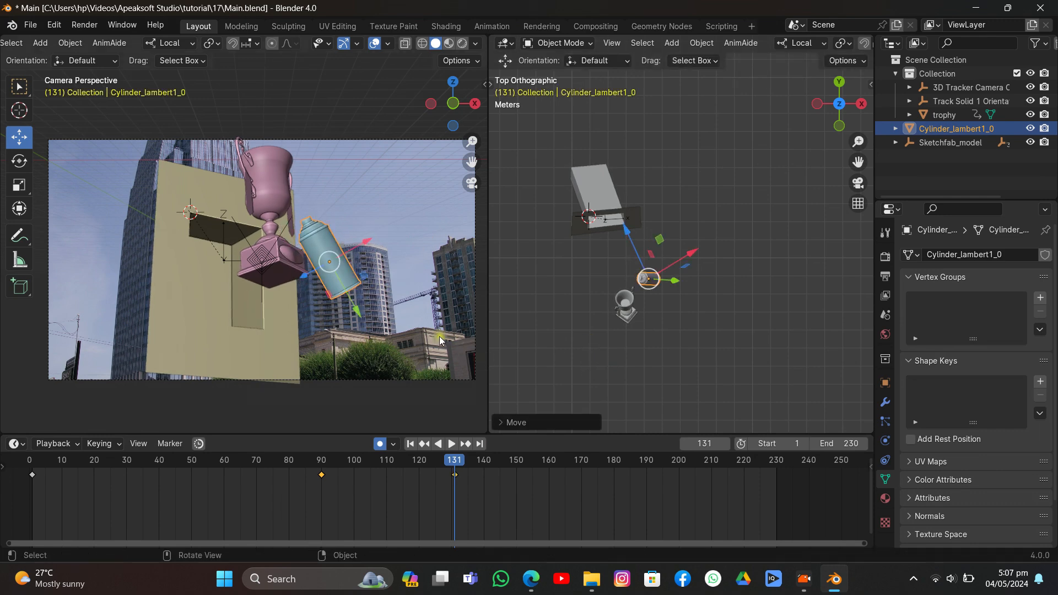
pyautogui.press('g')
pyautogui.click(417, 263)
pyautogui.moveTo(604, 276); pyautogui.dragTo(682, 210, button='middle')
pyautogui.press('g')
pyautogui.click(397, 199)
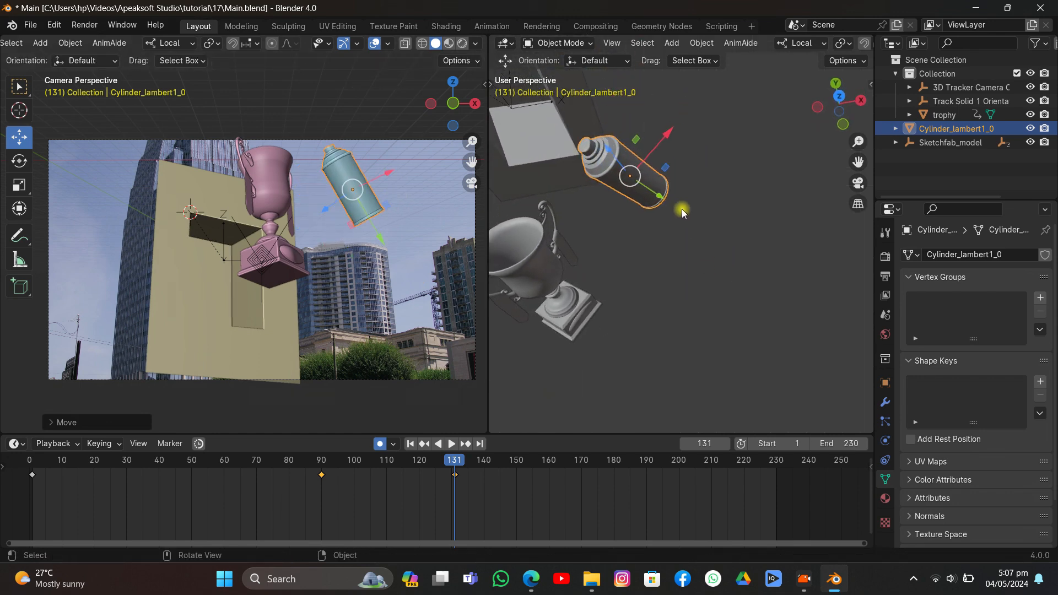
# Step: Switch the non-camera 3D viewport to Material Preview shading and view the spray can from above
pyautogui.scroll(-5, 829, 41)
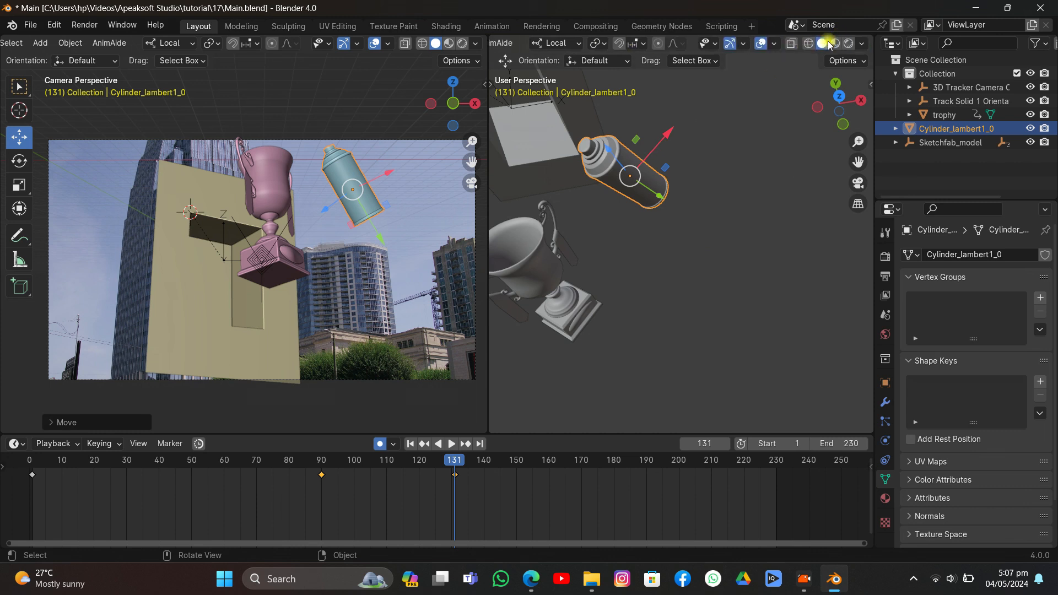
pyautogui.click(835, 43)
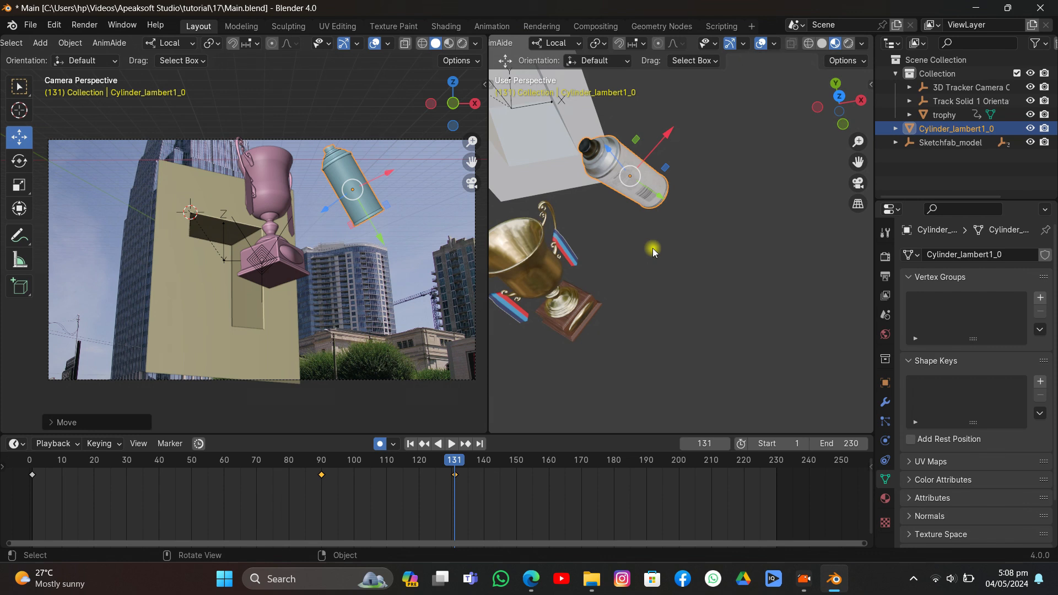
pyautogui.moveTo(652, 248); pyautogui.dragTo(696, 252, button='middle')
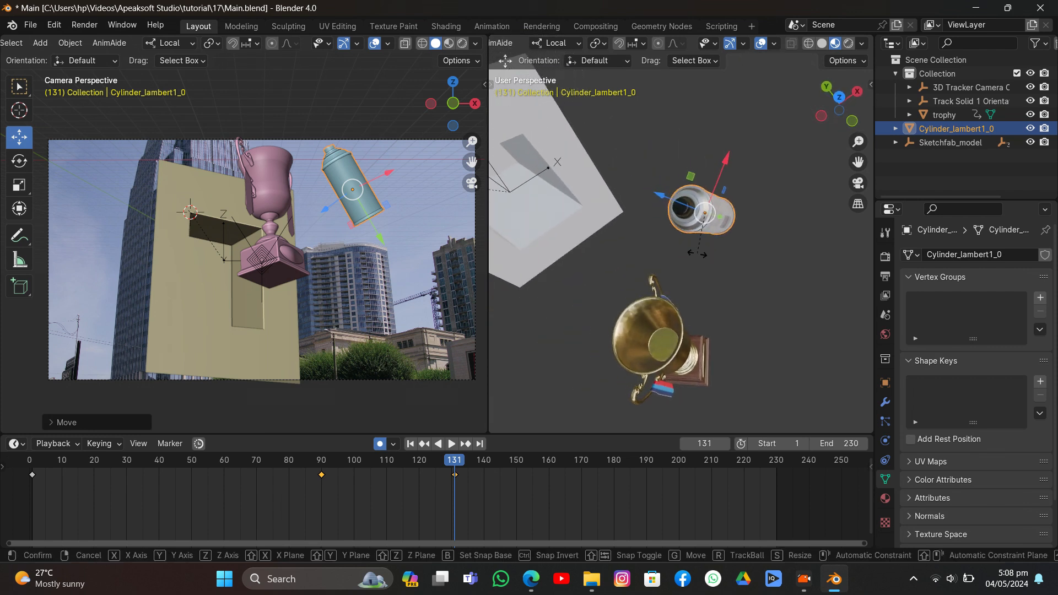
# Step: At frame 131, rotate the spray can around its local Y axis to spin its label
pyautogui.press('r')
pyautogui.press('z')
pyautogui.press('z')
pyautogui.press('x')
pyautogui.press('x')
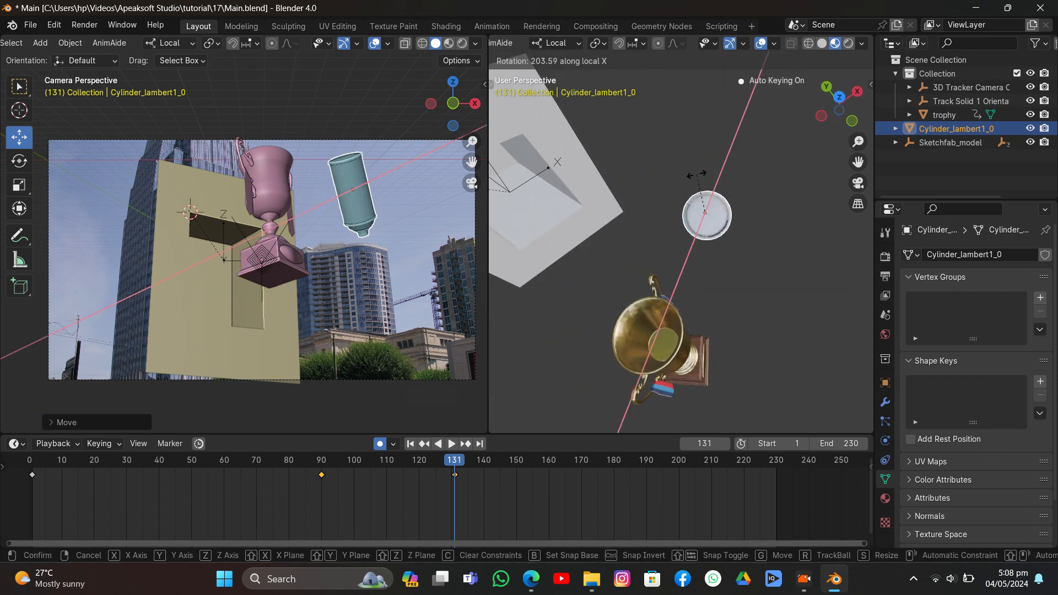
pyautogui.press('y')
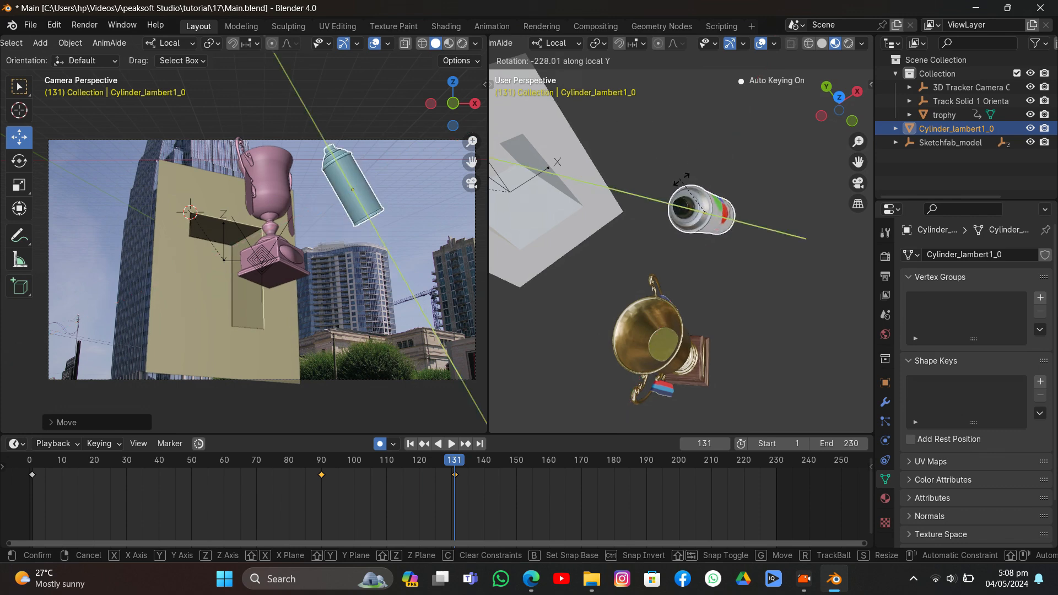
pyautogui.click(721, 205)
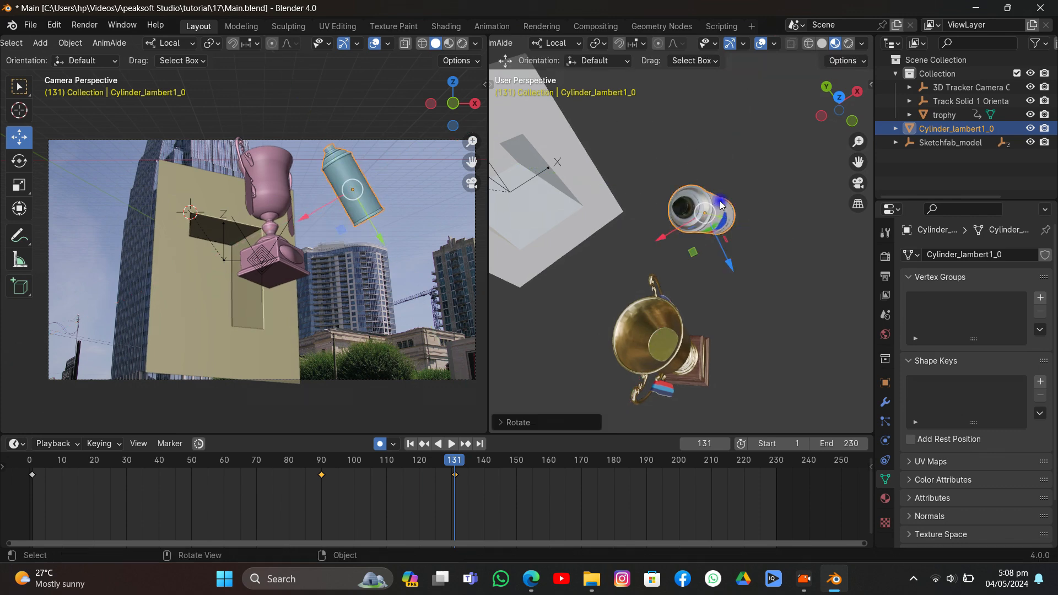
# Step: Set the transform orientation to Global and advance the animation to frame 162
pyautogui.moveTo(410, 470); pyautogui.dragTo(519, 494)
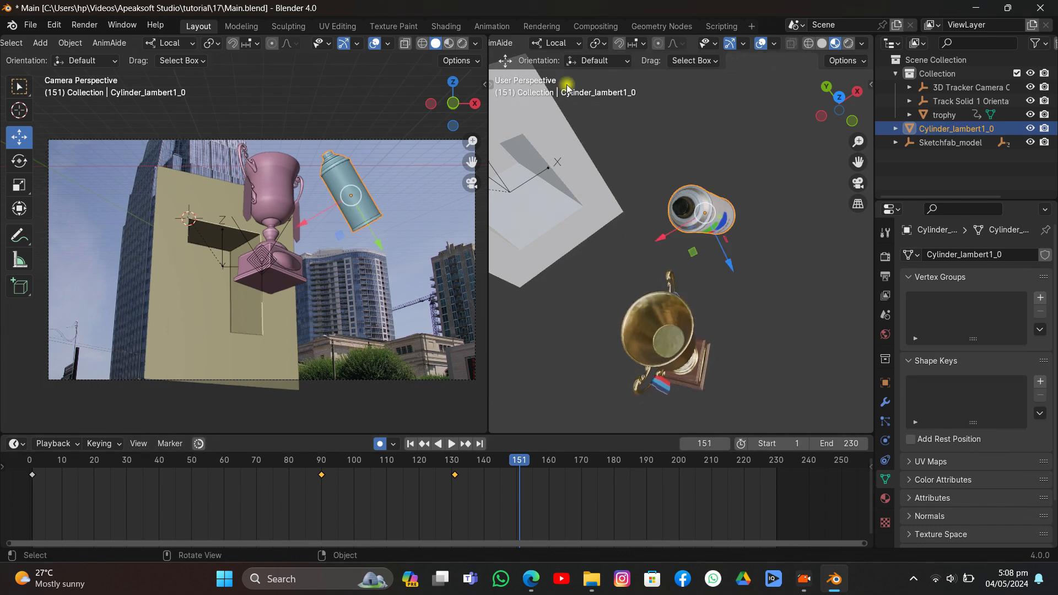
pyautogui.click(548, 45)
pyautogui.click(547, 87)
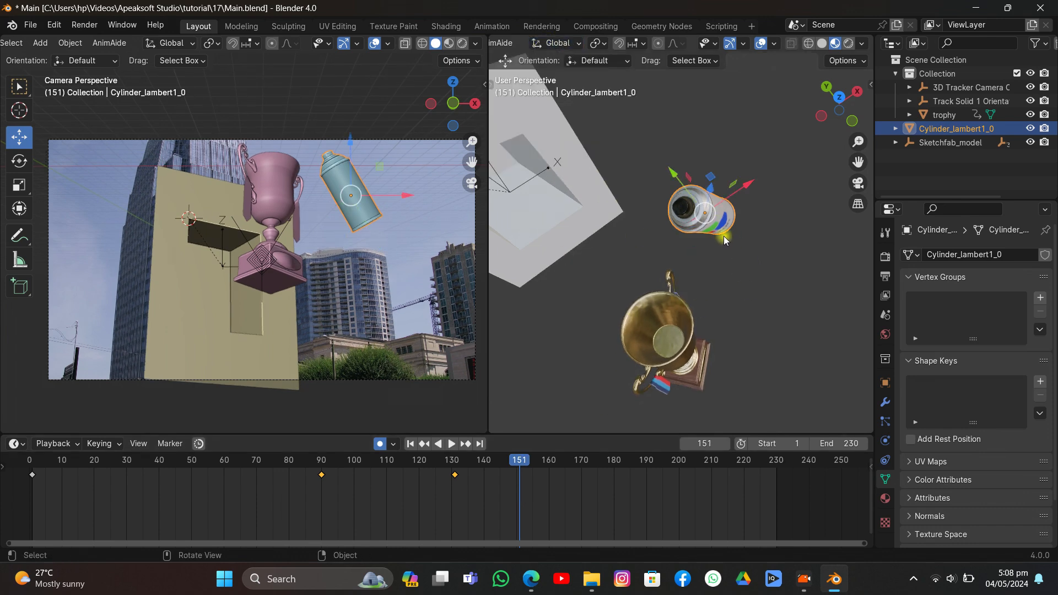
pyautogui.moveTo(510, 467); pyautogui.dragTo(556, 474)
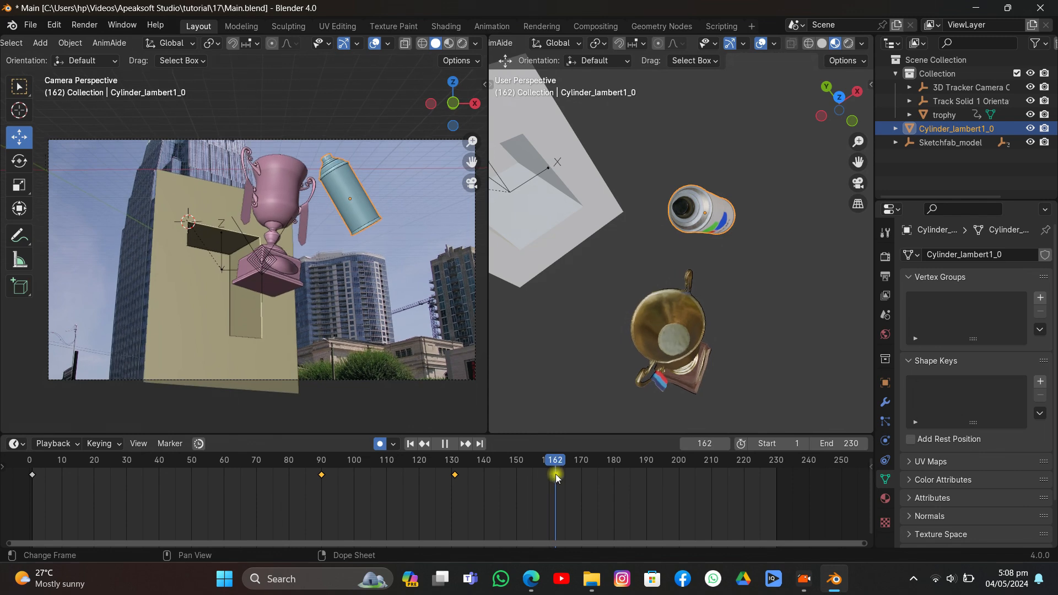
# Step: At frame 163, rotate the spray can around the global Z axis and play through to frame 195
pyautogui.press('r')
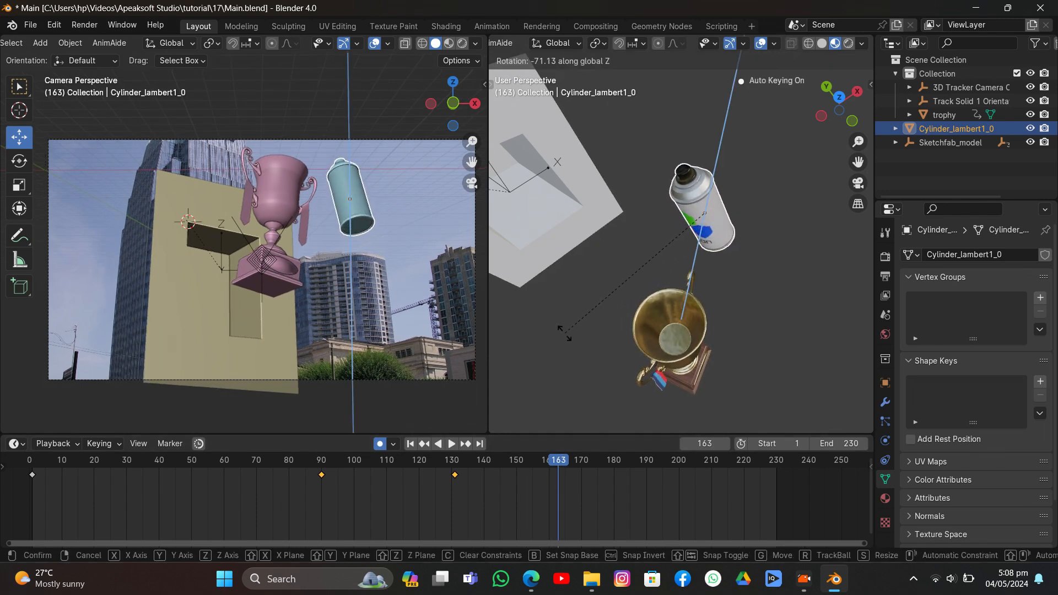
pyautogui.click(542, 423)
pyautogui.moveTo(555, 464); pyautogui.dragTo(661, 480)
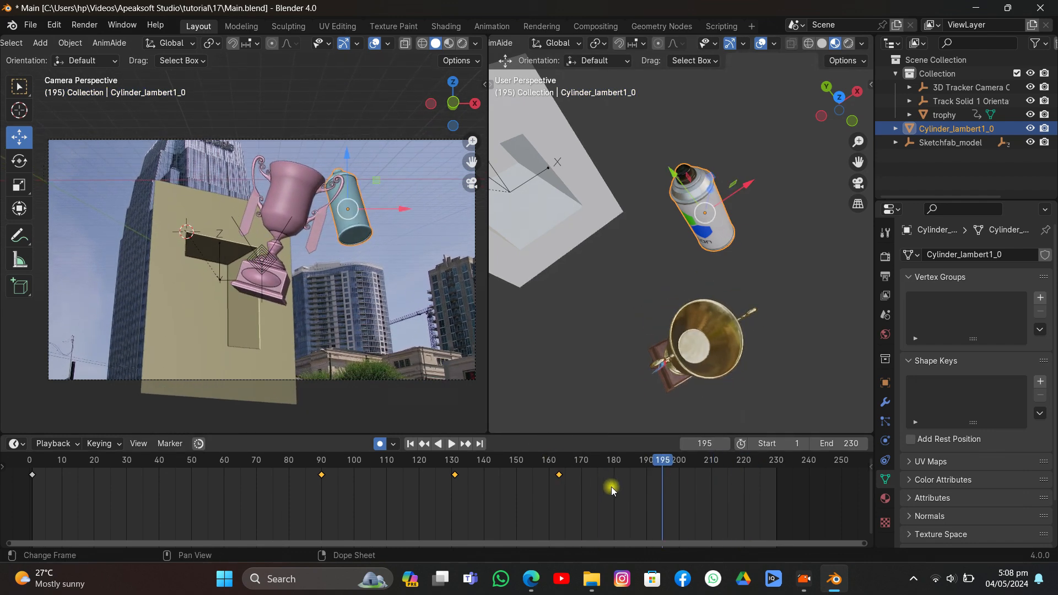
# Step: Shift the spray can's last two keyframes earlier on the timeline, to frames 112 and 130
pyautogui.press('g')
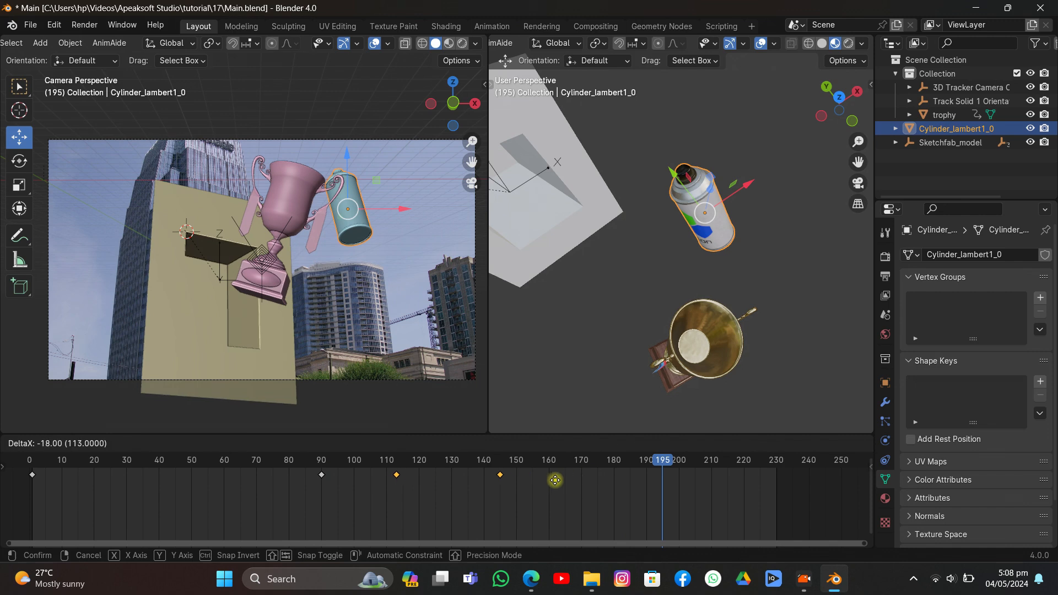
pyautogui.click(552, 480)
pyautogui.moveTo(402, 461); pyautogui.dragTo(538, 476)
pyautogui.press('g')
pyautogui.click(452, 483)
# Step: At frame 157, rotate the spray can around global Z, then with Local orientation spin it around its local Y axis
pyautogui.press('r')
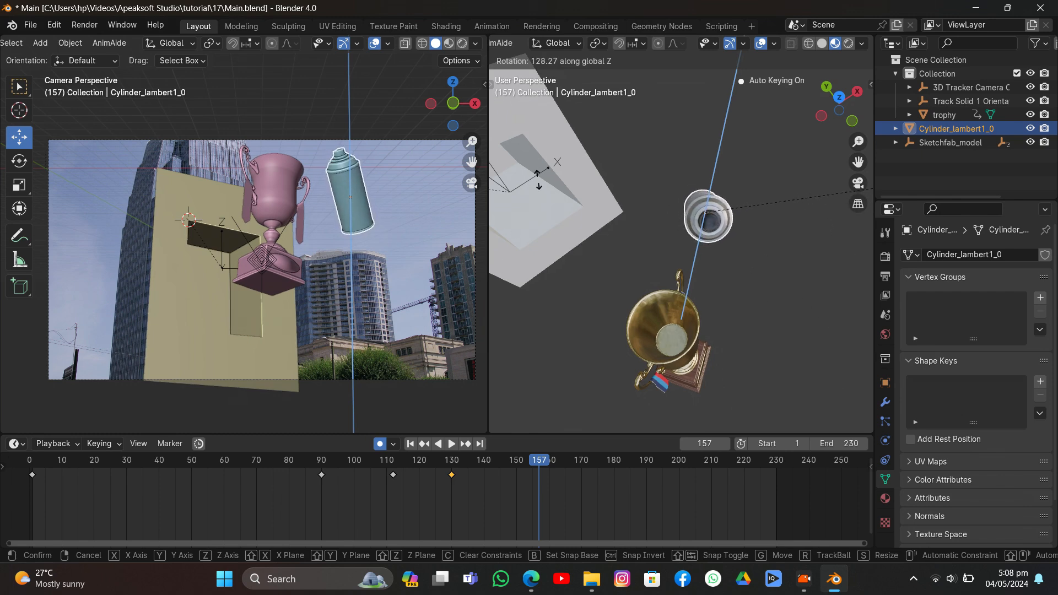
pyautogui.press('Return')
pyautogui.scroll(5, 432, 177)
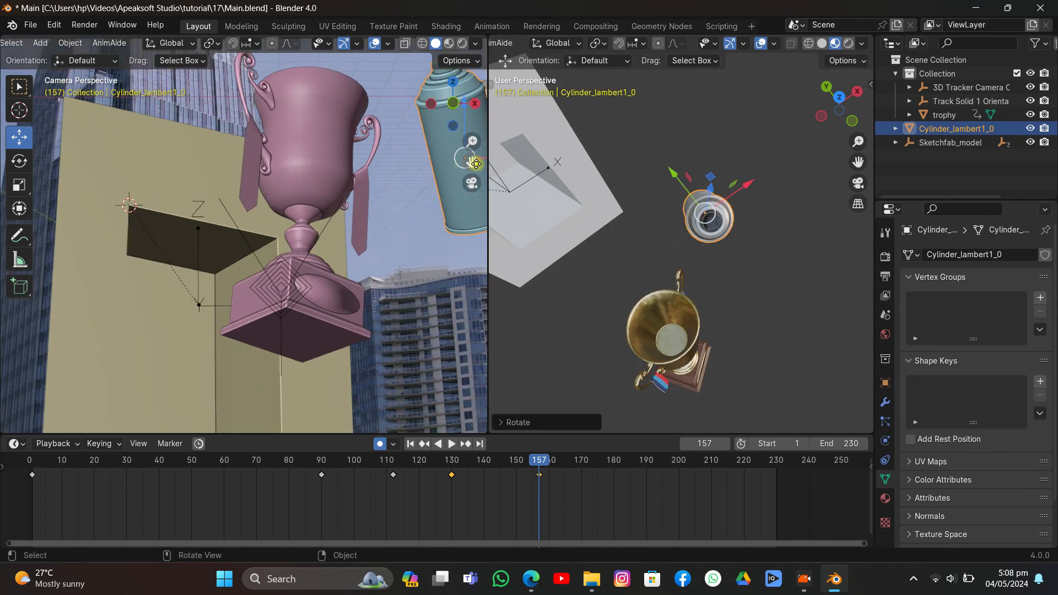
pyautogui.scroll(4, 346, 210)
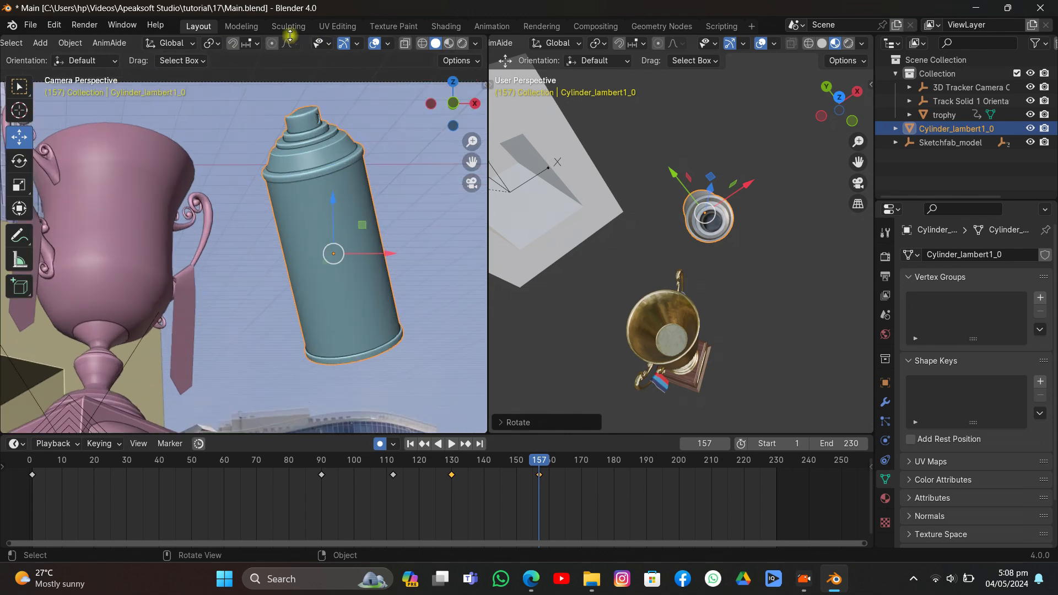
pyautogui.click(172, 43)
pyautogui.click(127, 100)
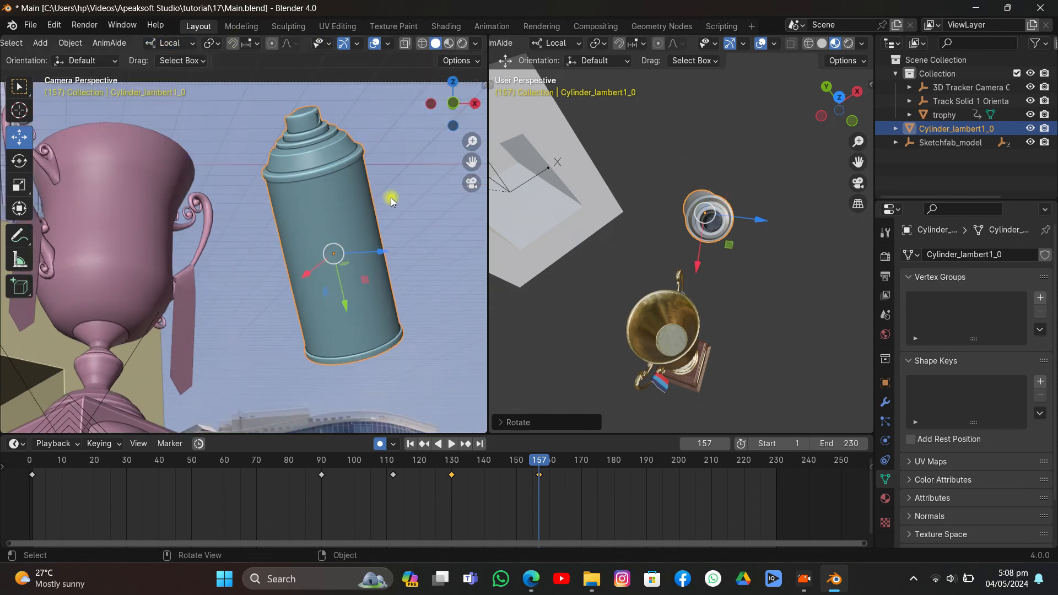
pyautogui.press('r')
pyautogui.press('y')
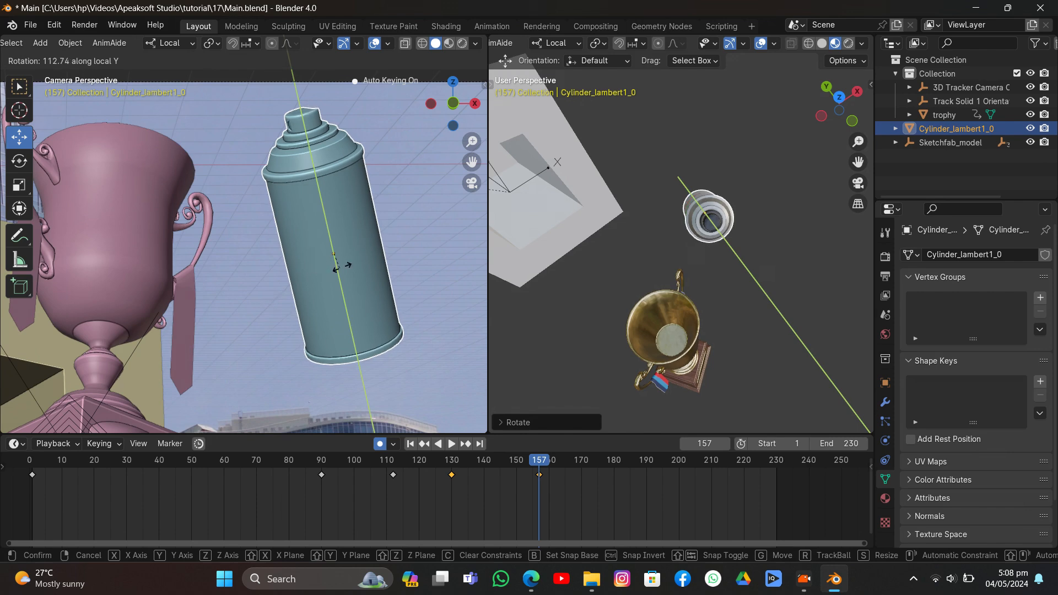
pyautogui.click(344, 257)
pyautogui.moveTo(483, 461)
pyautogui.mouseDown()
pyautogui.moveTo(456, 471)
pyautogui.moveTo(522, 488)
pyautogui.mouseUp()
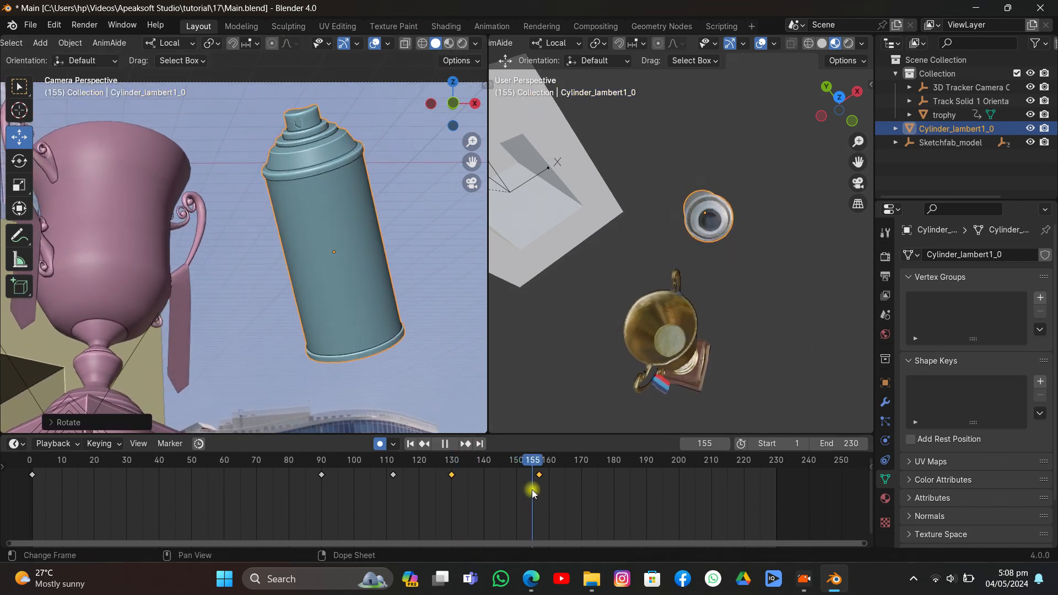
# Step: At the frame 130 keyframe, rotate the spray can around its local Y axis to turn its label
pyautogui.click(422, 444)
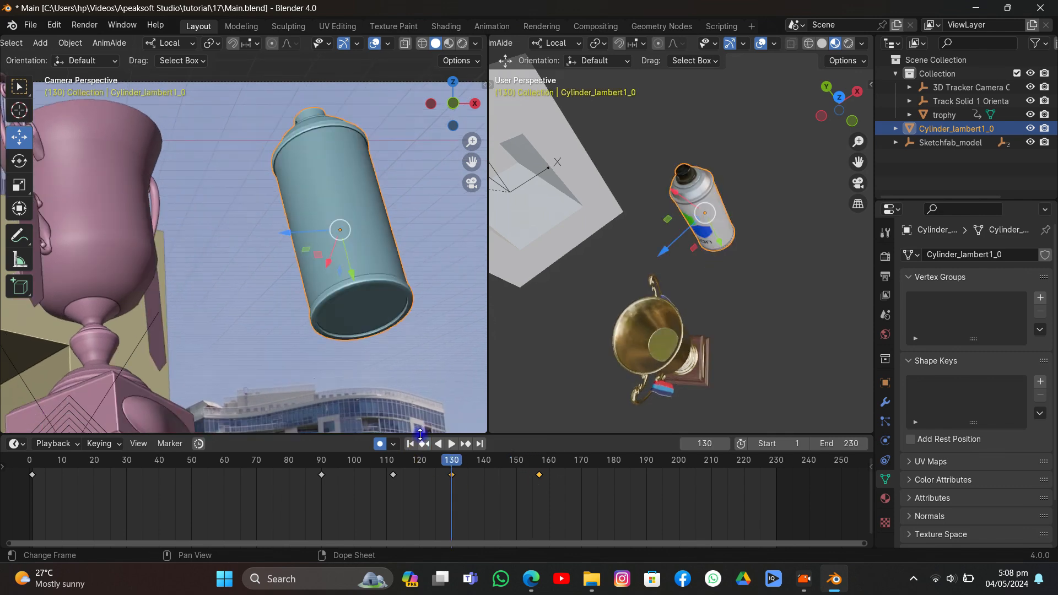
pyautogui.press('r')
pyautogui.press('y')
pyautogui.press('y')
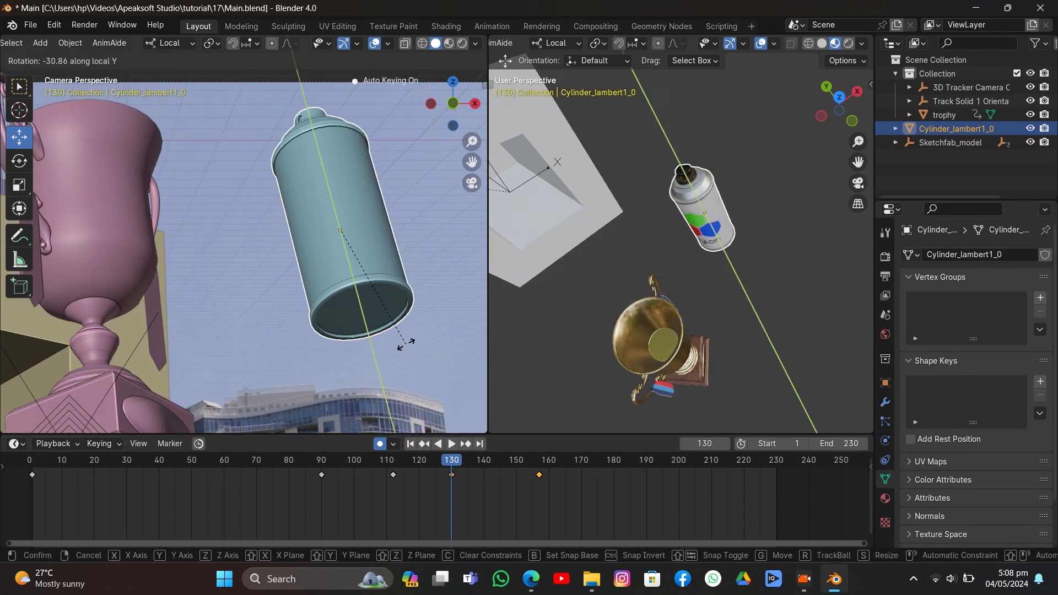
pyautogui.click(417, 319)
pyautogui.moveTo(449, 474)
pyautogui.mouseDown()
pyautogui.moveTo(534, 473)
pyautogui.moveTo(453, 474)
pyautogui.mouseUp()
# Step: At frame 130, tilt the spray can with trackball rotation so its nozzle end leans towards the trophy and its base is hidden
pyautogui.click(425, 444)
pyautogui.press('r')
pyautogui.press('r')
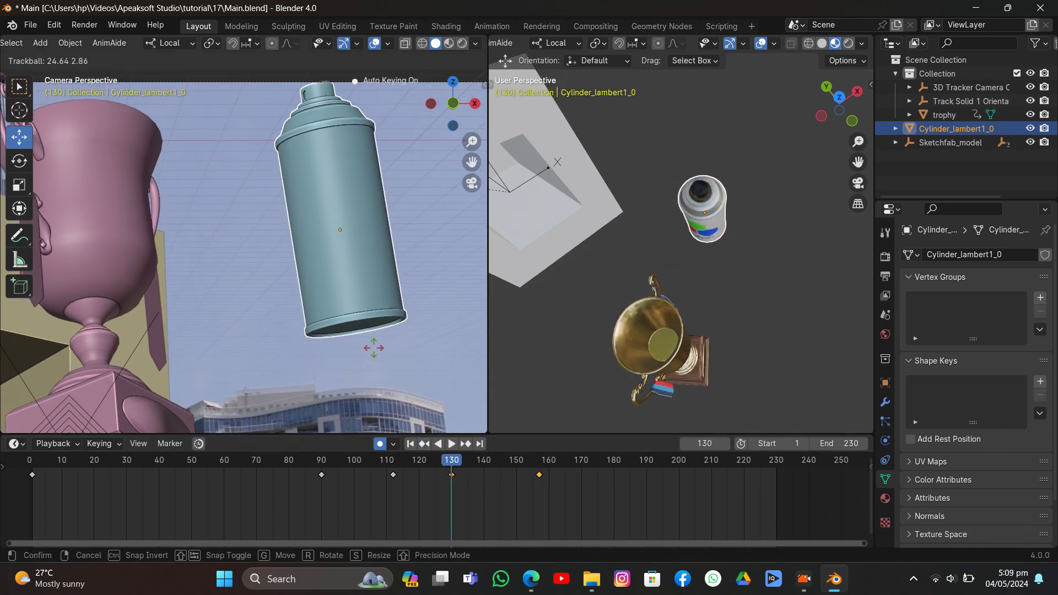
pyautogui.click(407, 343)
pyautogui.press('r')
pyautogui.press('r')
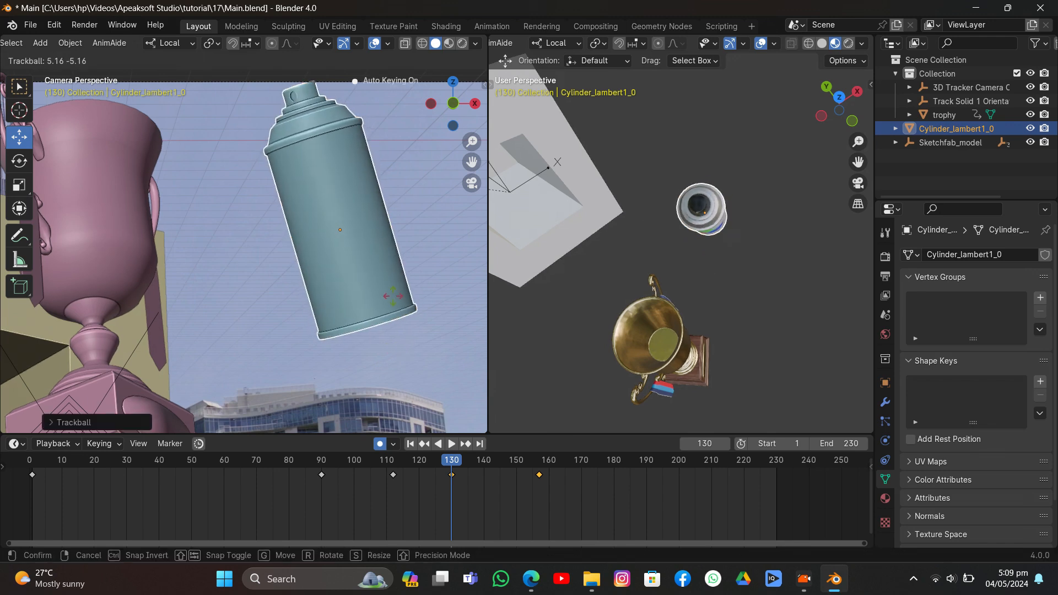
pyautogui.click(363, 312)
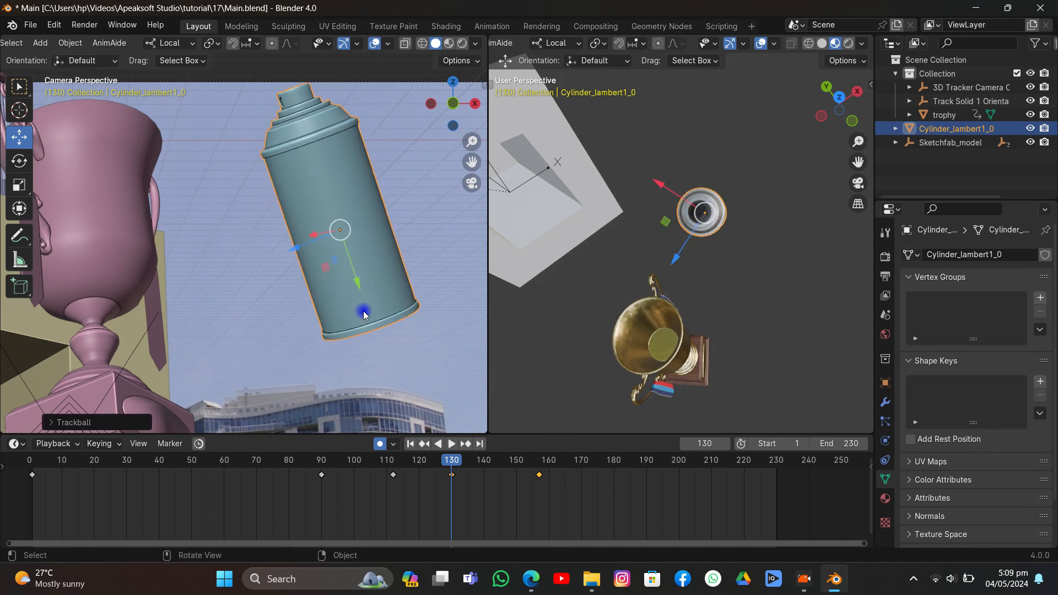
# Step: At frame 130, move the spray can closer to the trophy
pyautogui.moveTo(454, 468); pyautogui.dragTo(495, 471)
pyautogui.click(425, 444)
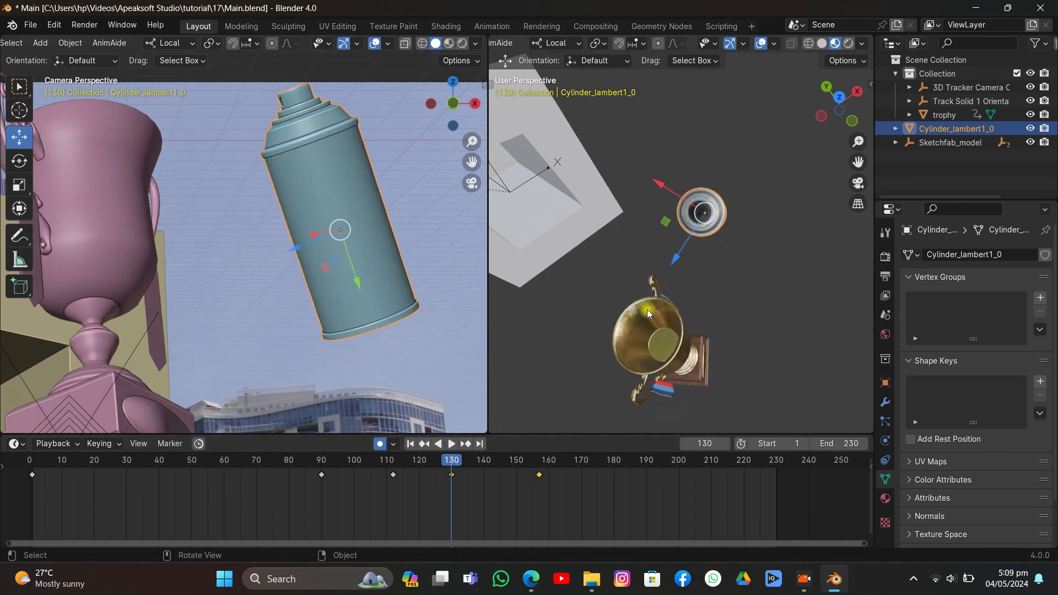
pyautogui.press('g')
pyautogui.click(602, 327)
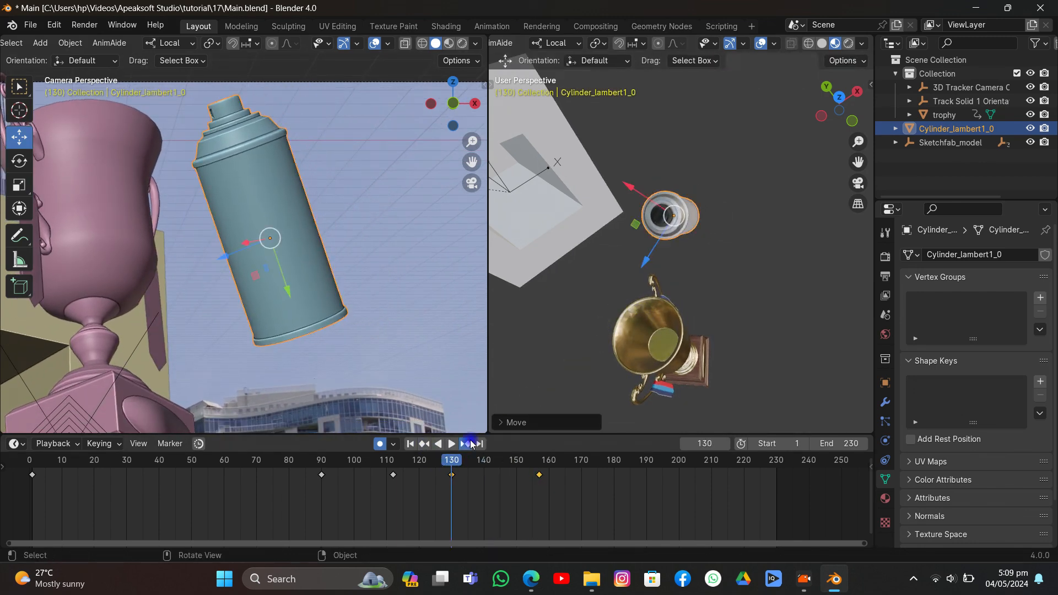
# Step: At the frame 157 keyframe, move the spray can closer to the trophy's handle
pyautogui.click(470, 444)
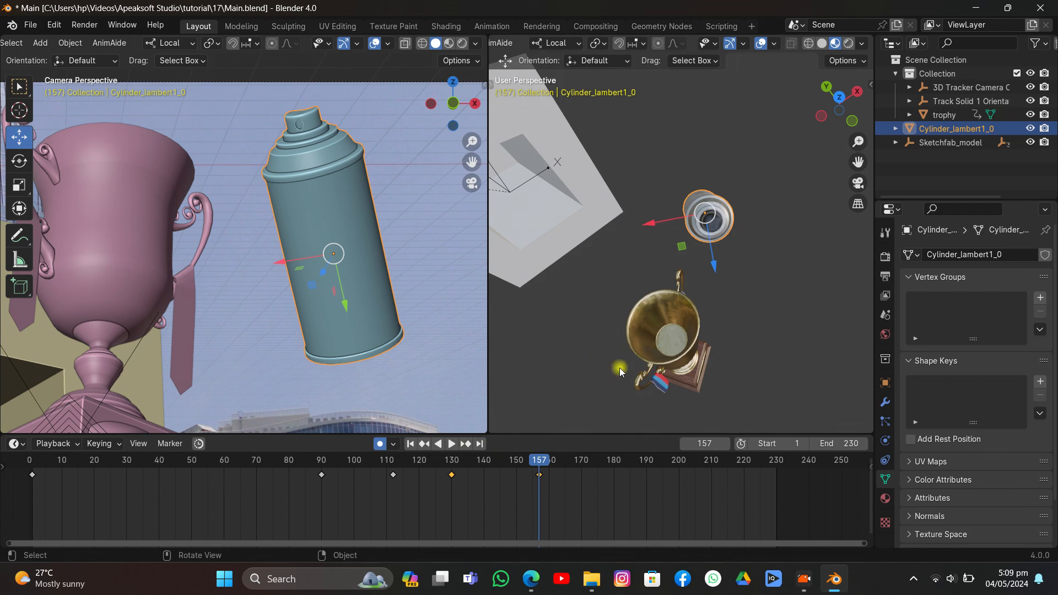
pyautogui.moveTo(520, 464); pyautogui.dragTo(494, 473)
pyautogui.click(466, 444)
pyautogui.press('g')
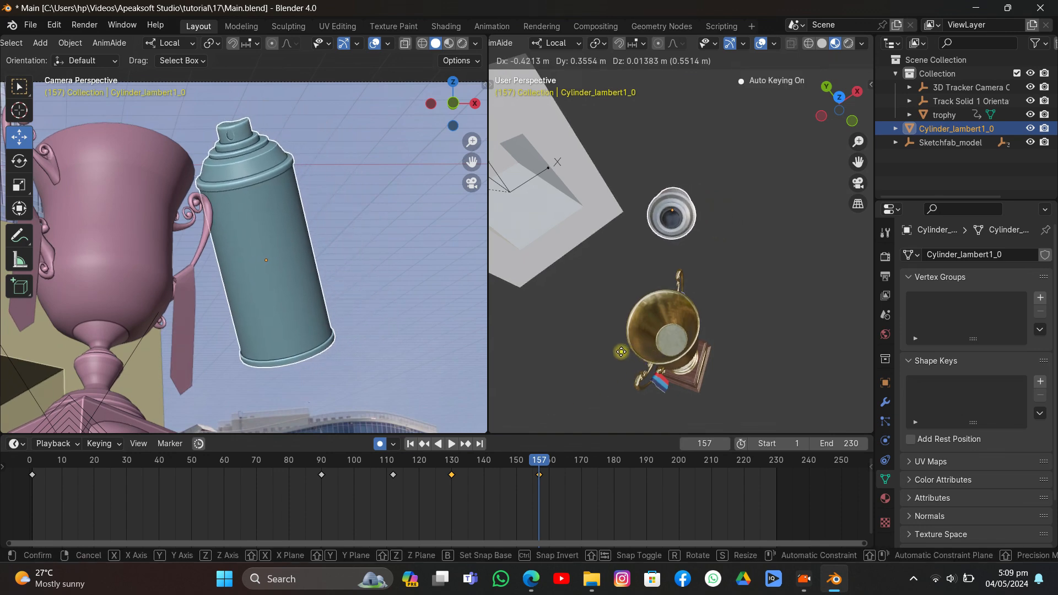
pyautogui.click(621, 351)
# Step: At frame 203, move the spray can out from behind the trophy and tilt it away from the cup with trackball rotation
pyautogui.moveTo(539, 467)
pyautogui.mouseDown()
pyautogui.moveTo(386, 466)
pyautogui.moveTo(549, 503)
pyautogui.moveTo(655, 501)
pyautogui.moveTo(688, 485)
pyautogui.mouseUp()
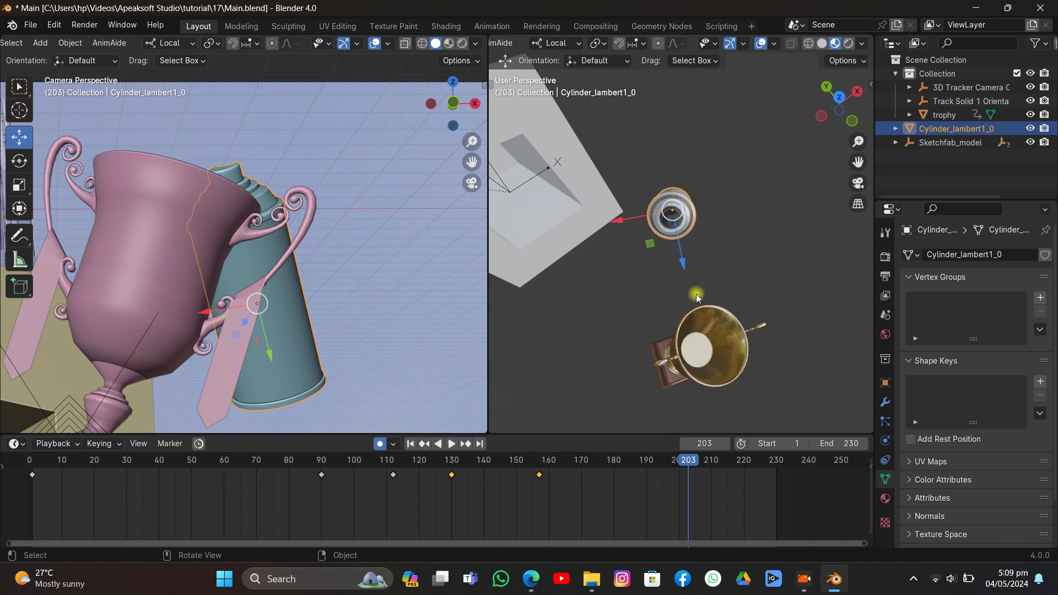
pyautogui.press('g')
pyautogui.click(734, 294)
pyautogui.press('r')
pyautogui.press('r')
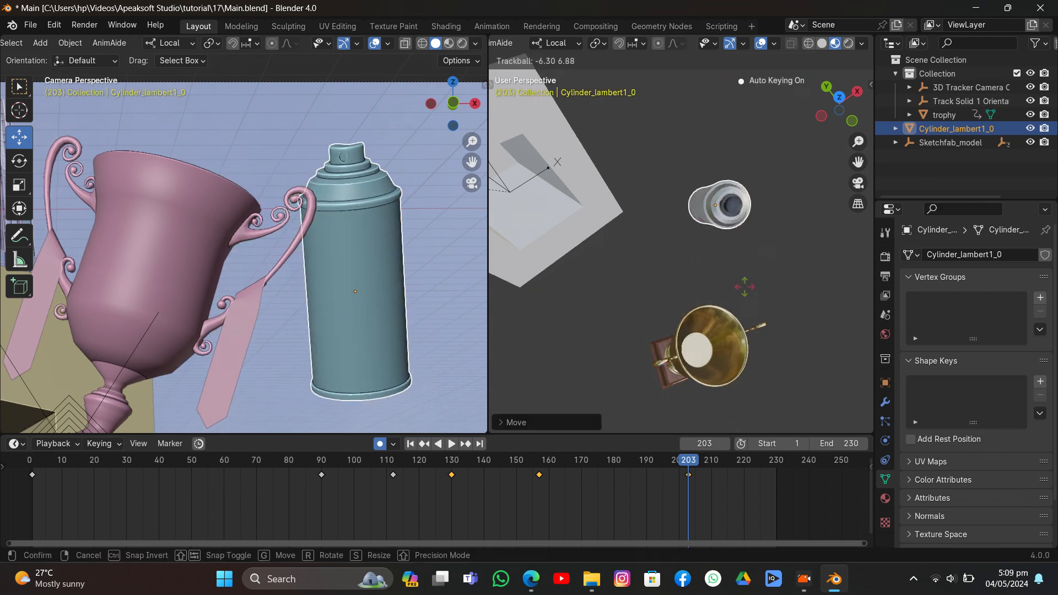
pyautogui.click(756, 258)
# Step: At frame 203, move the spray can farther away from the trophy in the camera view
pyautogui.scroll(-4, 657, 308)
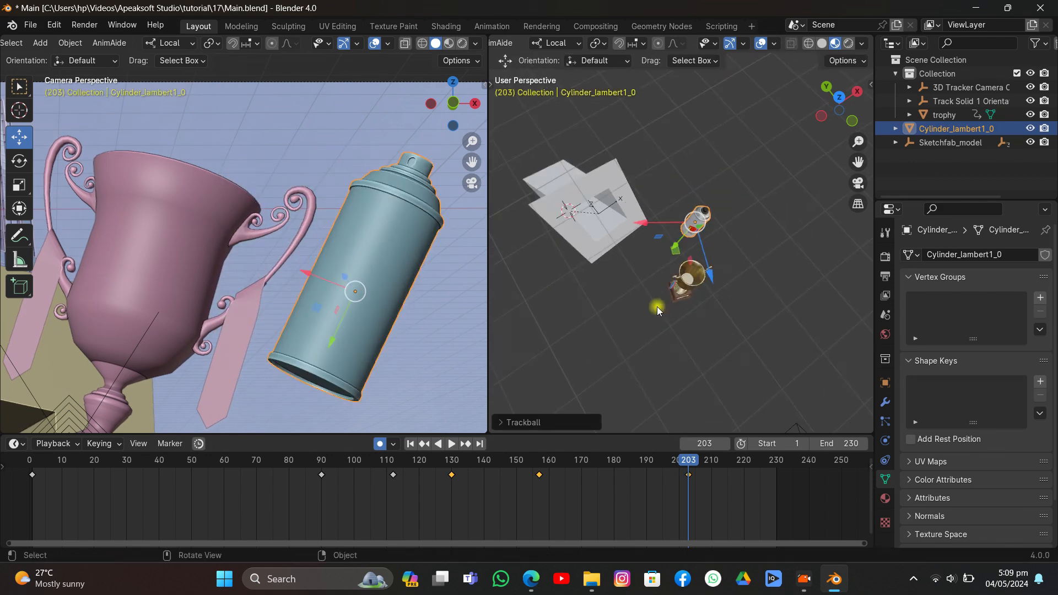
pyautogui.scroll(-2, 651, 290)
pyautogui.scroll(-4, 309, 253)
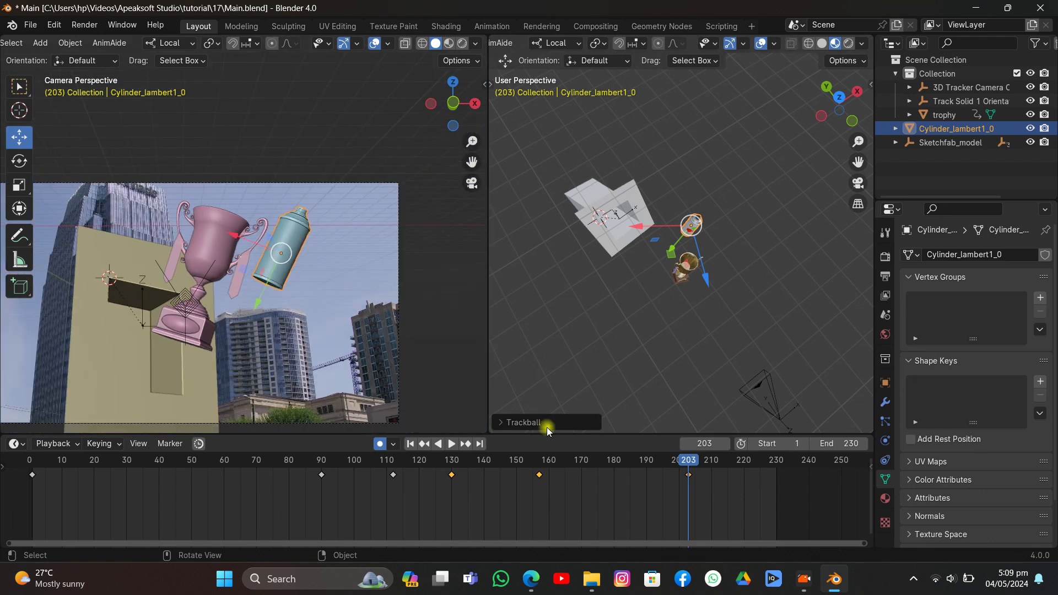
pyautogui.press('g')
pyautogui.click(394, 264)
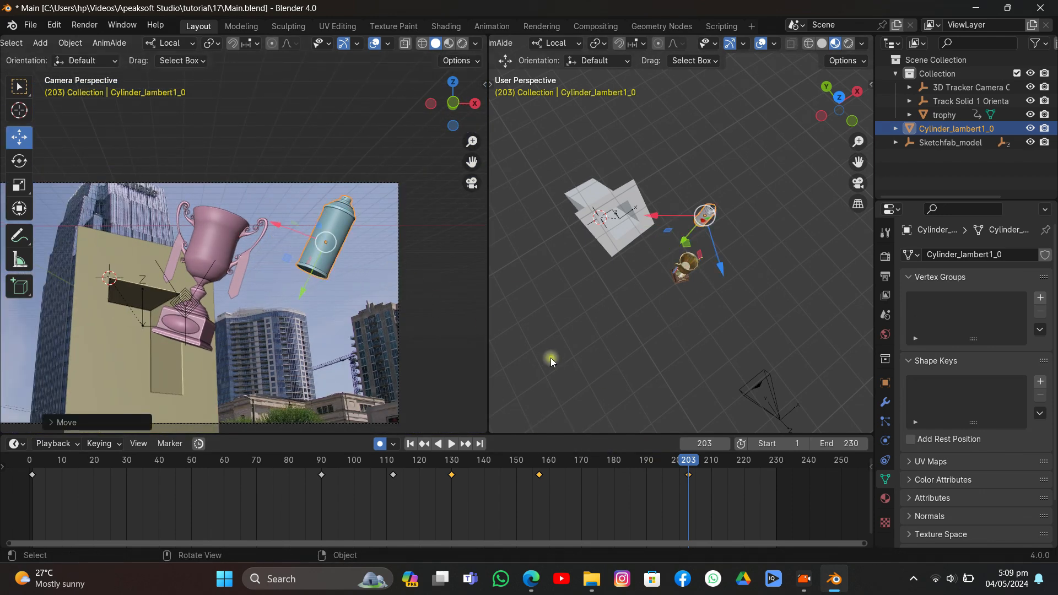
# Step: At frame 230, move the spray can up beyond the corner of the camera frame and turn it with trackball rotation
pyautogui.moveTo(697, 461); pyautogui.dragTo(776, 468)
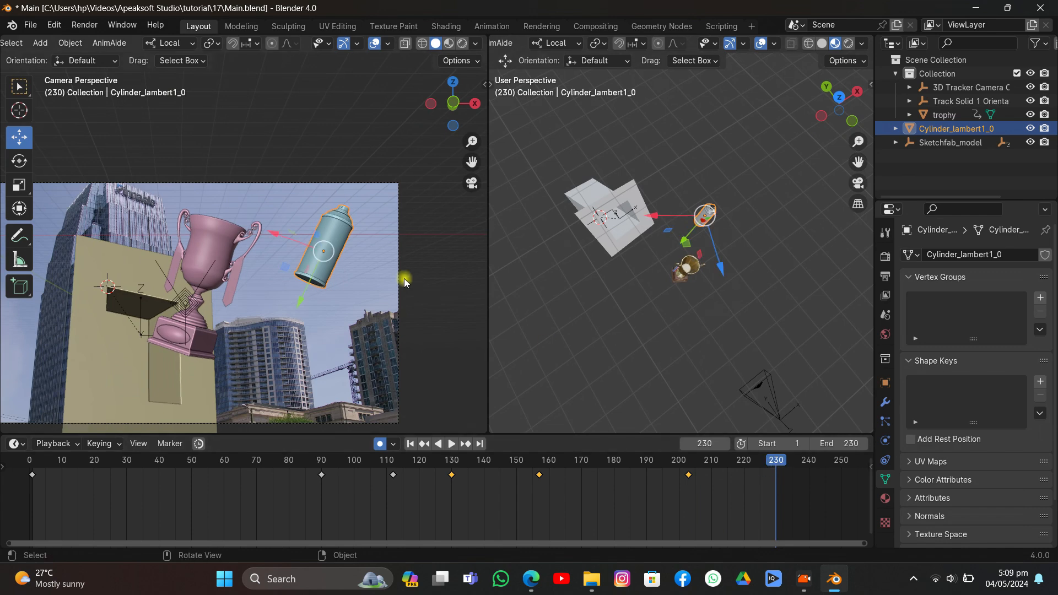
pyautogui.press('g')
pyautogui.click(457, 206)
pyautogui.press('r')
pyautogui.press('r')
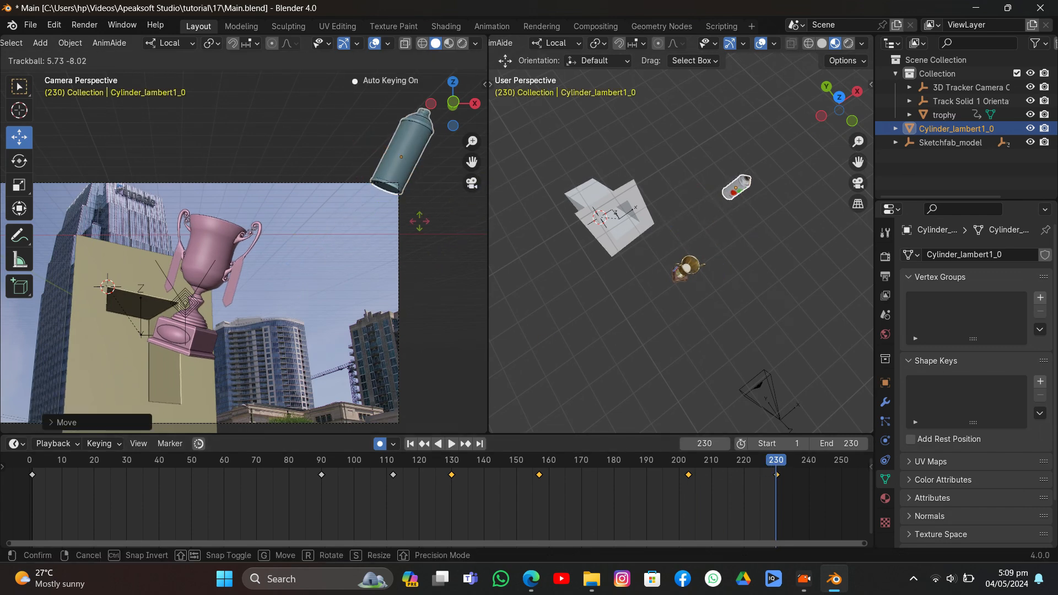
pyautogui.click(345, 250)
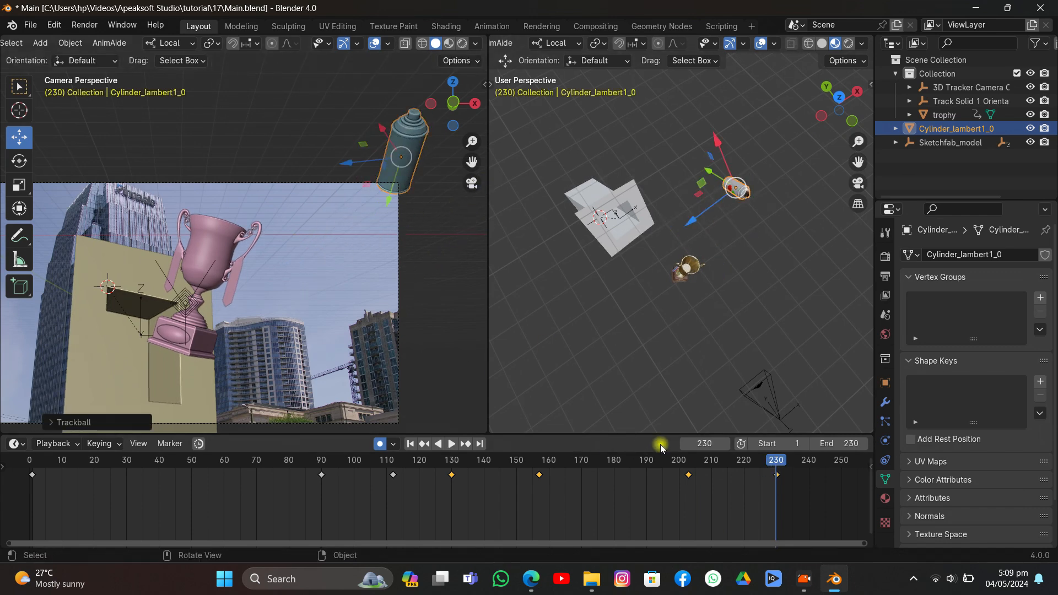
# Step: At frame 1, duplicate the spray can to the opposite side of the camera frame and delete the copy's inherited keyframes
pyautogui.moveTo(707, 460)
pyautogui.mouseDown()
pyautogui.moveTo(518, 450)
pyautogui.moveTo(256, 458)
pyautogui.moveTo(163, 480)
pyautogui.moveTo(369, 472)
pyautogui.moveTo(560, 520)
pyautogui.moveTo(608, 514)
pyautogui.moveTo(637, 495)
pyautogui.moveTo(328, 500)
pyautogui.mouseUp()
pyautogui.scroll(-3, 342, 347)
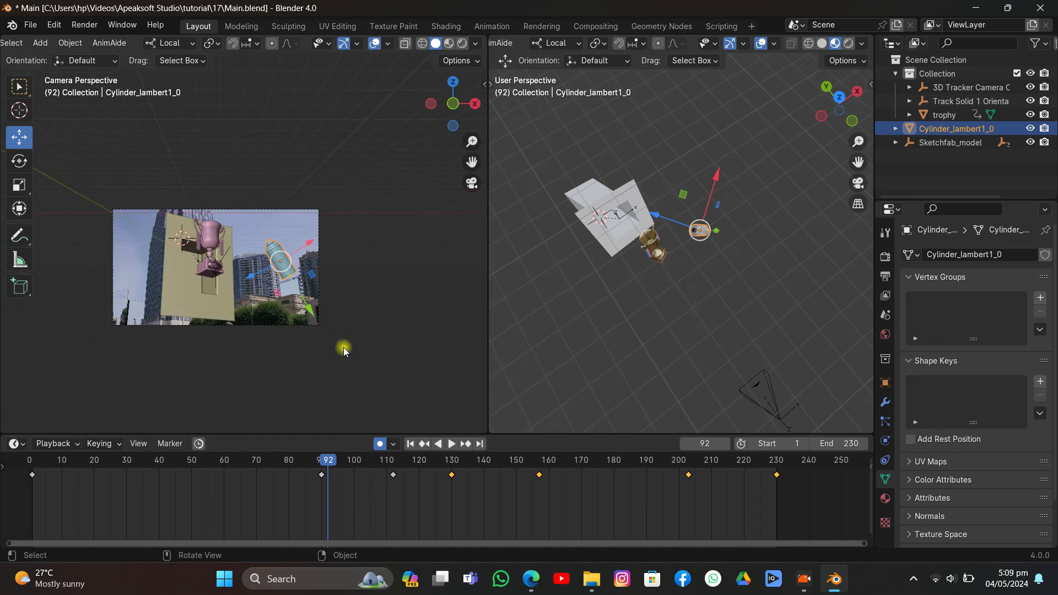
pyautogui.click(410, 444)
pyautogui.hotkey('shift', 'd')
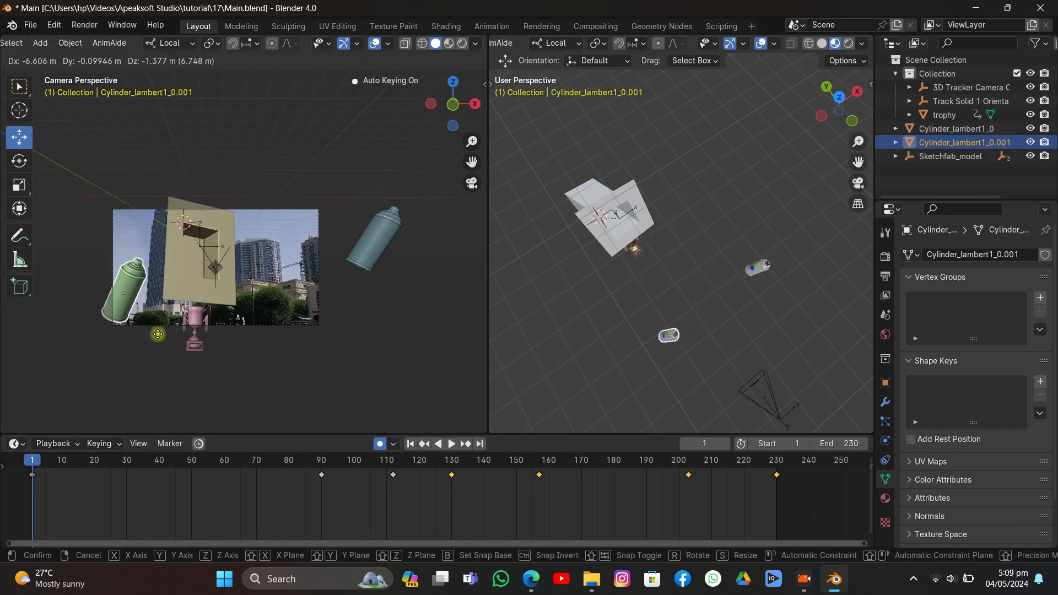
pyautogui.click(137, 350)
pyautogui.press('x')
pyautogui.click(226, 482)
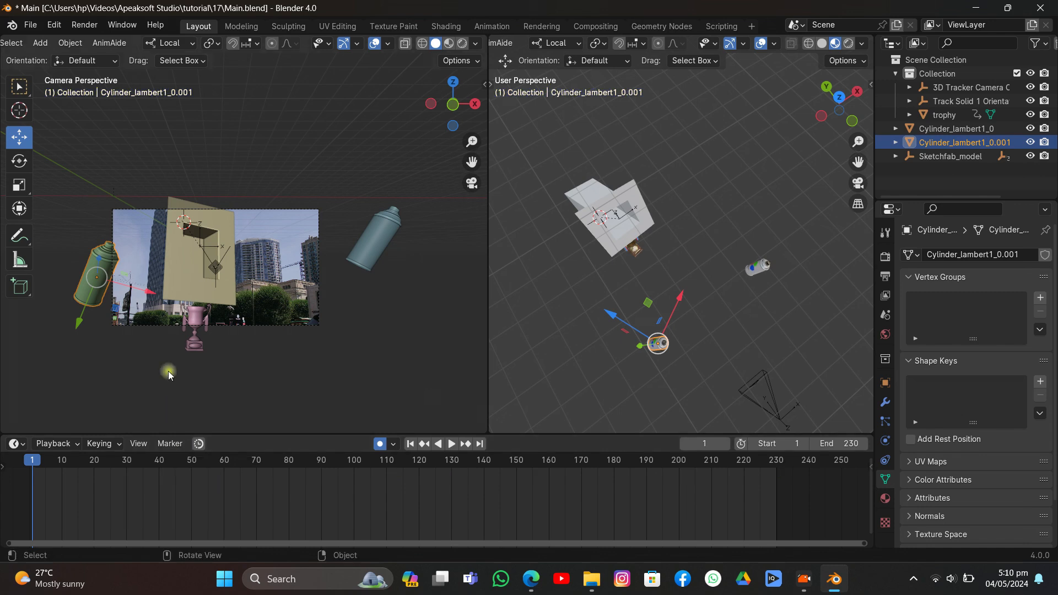
# Step: At frame 1, rotate the duplicated spray can with trackball rotation so it stands nearly upright
pyautogui.press('r')
pyautogui.press('r')
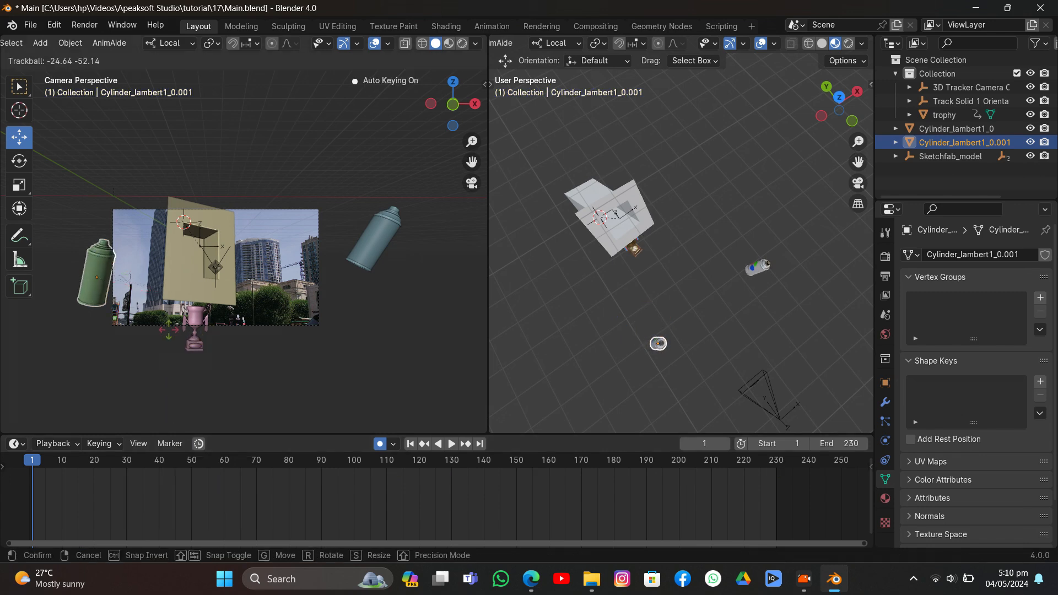
pyautogui.click(146, 295)
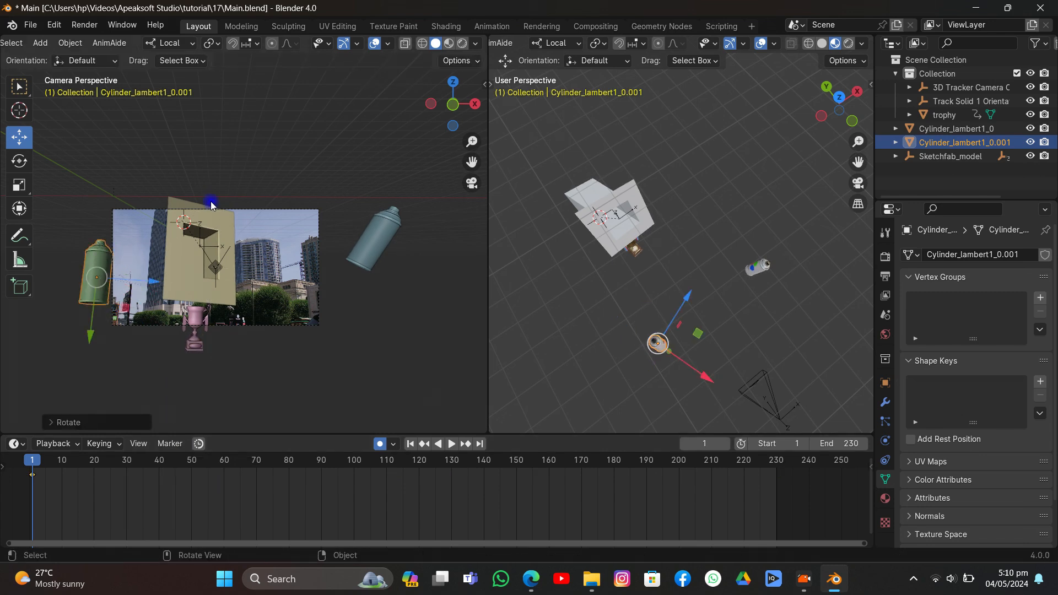
# Step: At frame 80, move the duplicated spray can into the camera frame, beside the trophy at the edge of the facade box
pyautogui.moveTo(47, 463); pyautogui.dragTo(288, 495)
pyautogui.scroll(2, 191, 345)
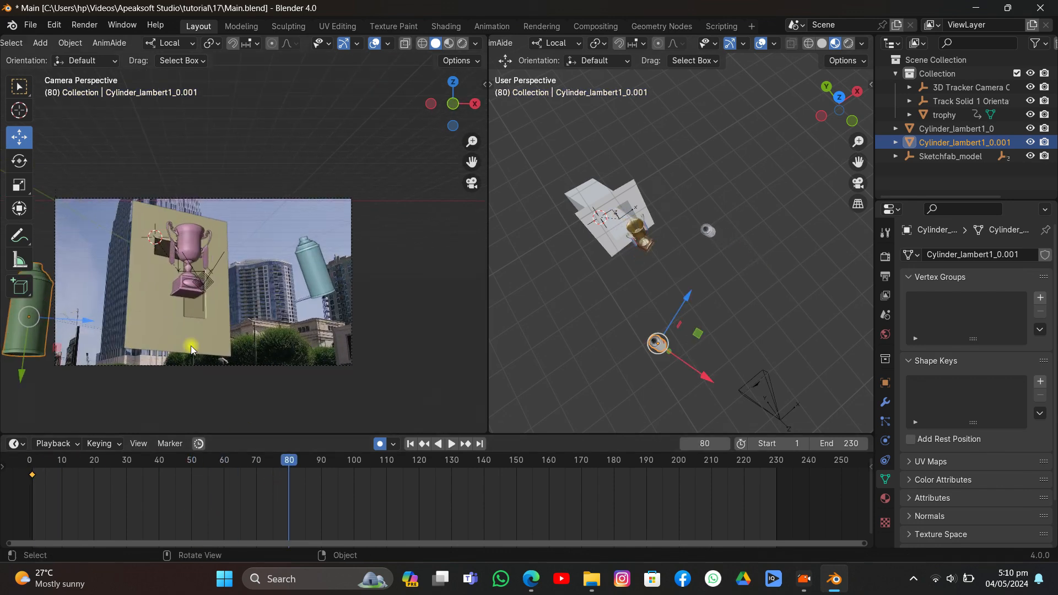
pyautogui.press('g')
pyautogui.click(284, 274)
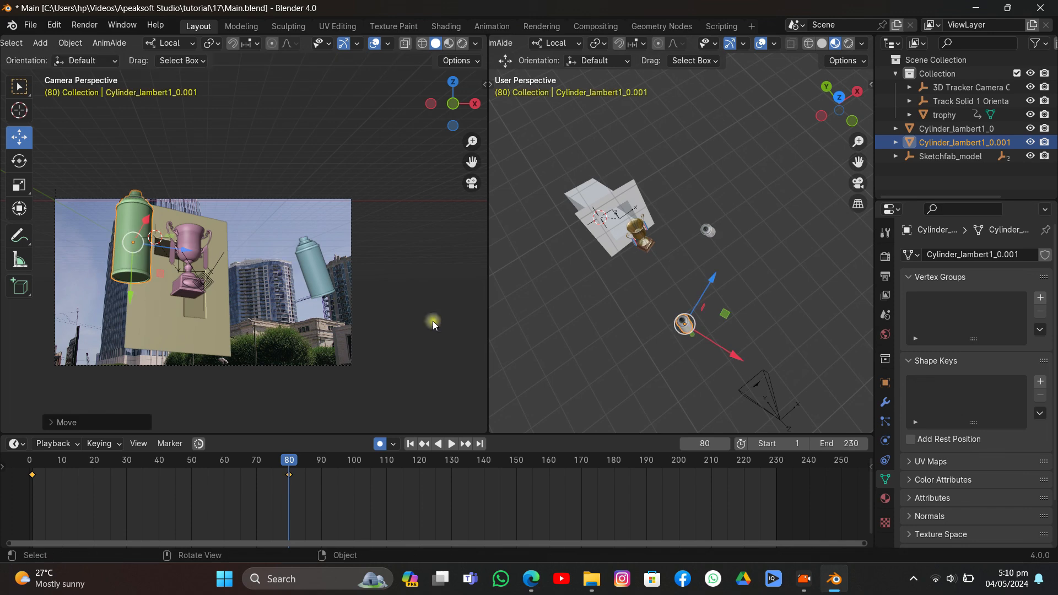
pyautogui.moveTo(724, 358); pyautogui.dragTo(695, 341)
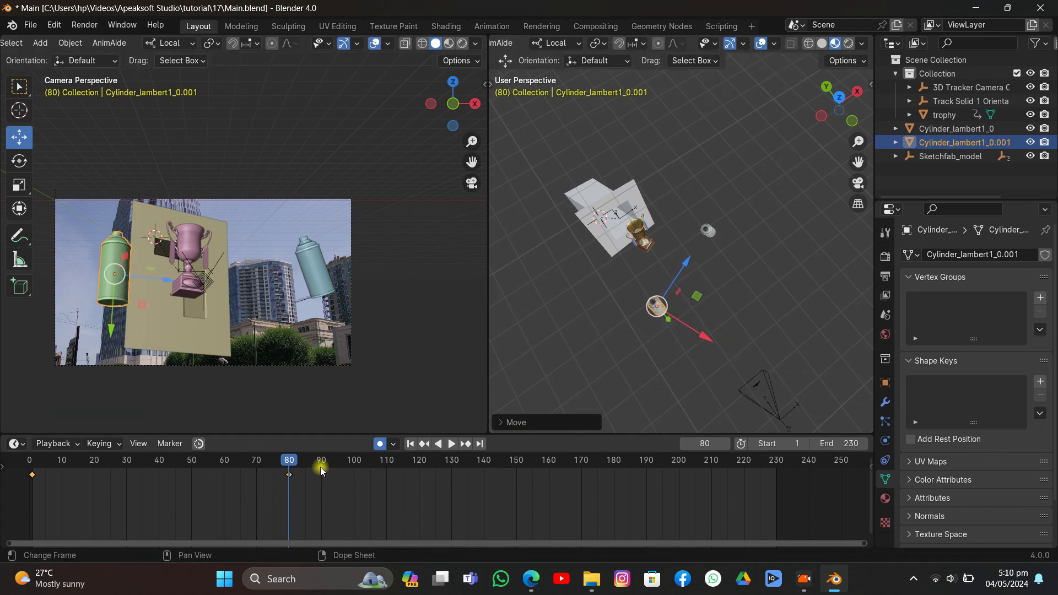
# Step: At frame 115, move the duplicated spray can up beside the trophy's cup, in front of the top of the facade box
pyautogui.moveTo(320, 467); pyautogui.dragTo(402, 460)
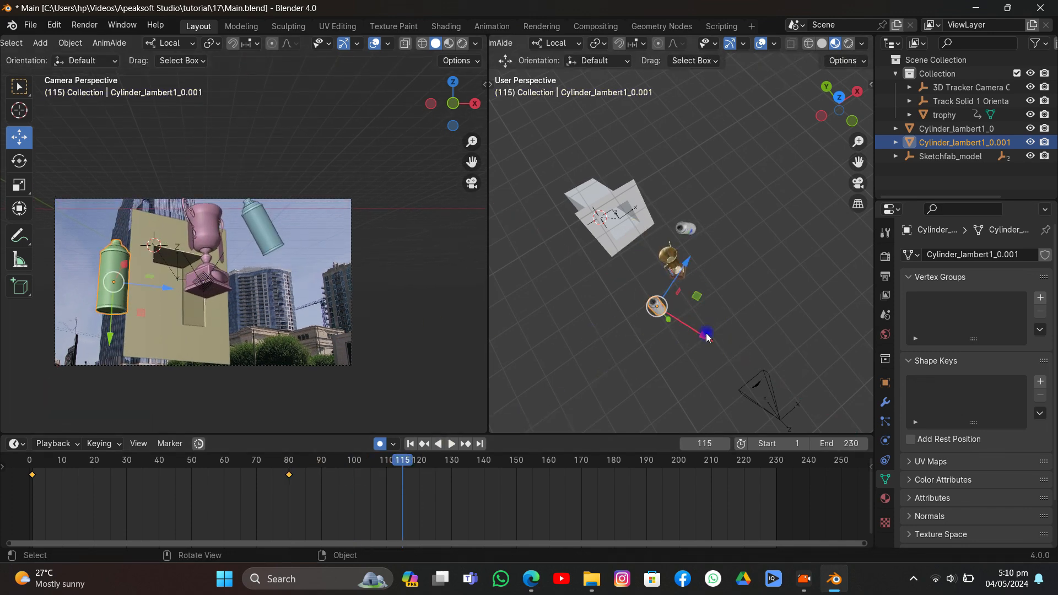
pyautogui.moveTo(706, 334); pyautogui.dragTo(667, 314)
pyautogui.press('g')
pyautogui.click(370, 246)
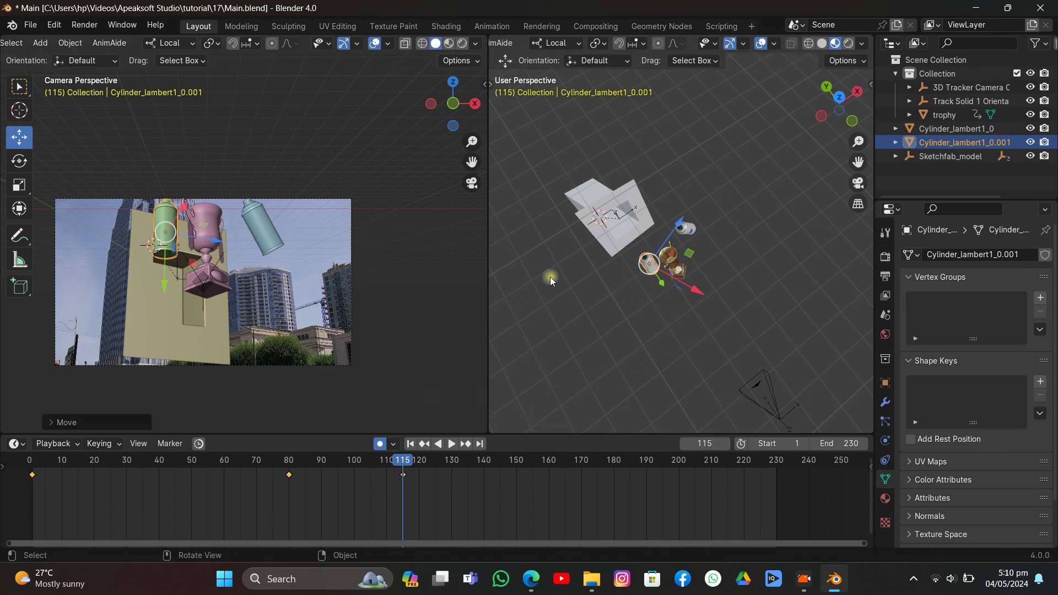
# Step: Tilt the duplicated spray can at frame 115 with trackball rotation so its nozzle leans toward the trophy
pyautogui.scroll(8, 662, 297)
pyautogui.scroll(-2, 655, 309)
pyautogui.moveTo(655, 309)
pyautogui.mouseDown(button='middle')
pyautogui.moveTo(691, 285)
pyautogui.moveTo(683, 242)
pyautogui.moveTo(666, 233)
pyautogui.moveTo(658, 275)
pyautogui.moveTo(688, 286)
pyautogui.mouseUp(button='middle')
pyautogui.press('r')
pyautogui.press('r')
pyautogui.click(703, 264)
# Step: Reposition the tilted spray can at frame 115 close beside the trophy, finishing with a move along its local Z axis
pyautogui.press('g')
pyautogui.click(616, 242)
pyautogui.press('g')
pyautogui.press('z')
pyautogui.press('z')
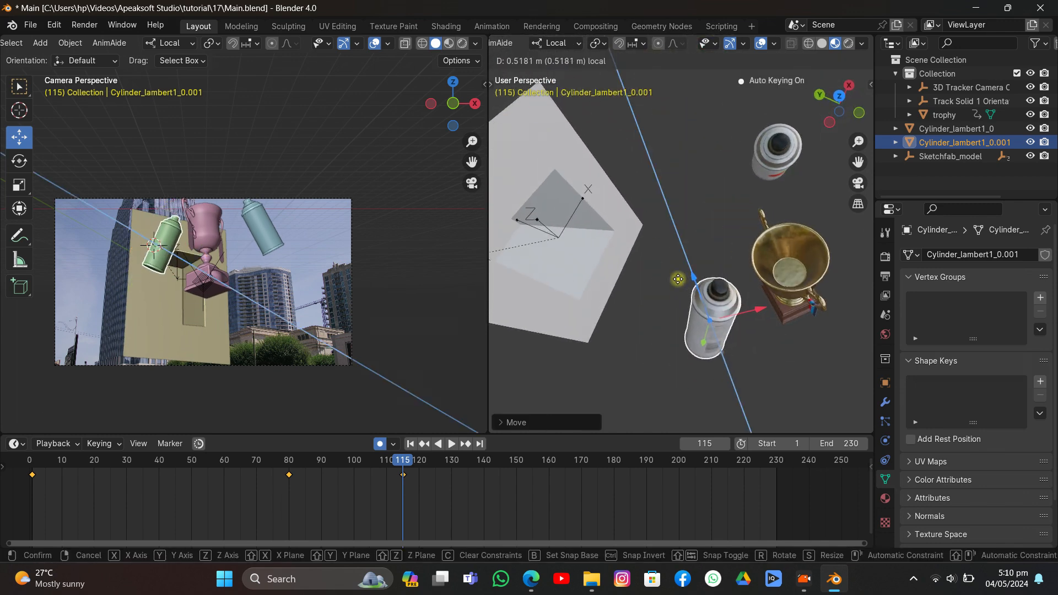
pyautogui.click(584, 273)
# Step: Spin the duplicated spray can about 100 degrees around its local Y axis at frame 115
pyautogui.scroll(5, 205, 219)
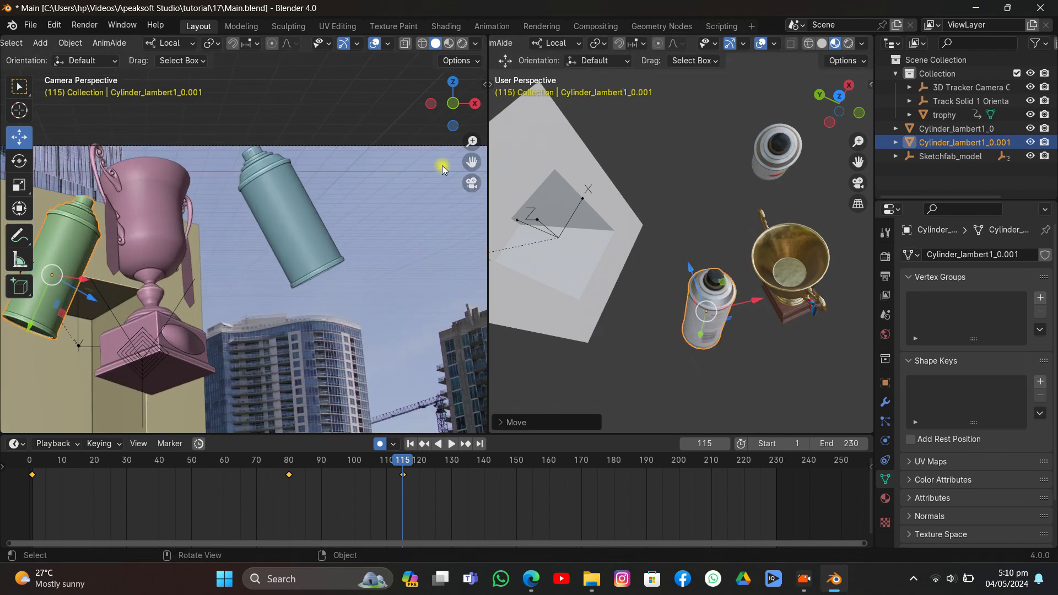
pyautogui.scroll(5, 219, 220)
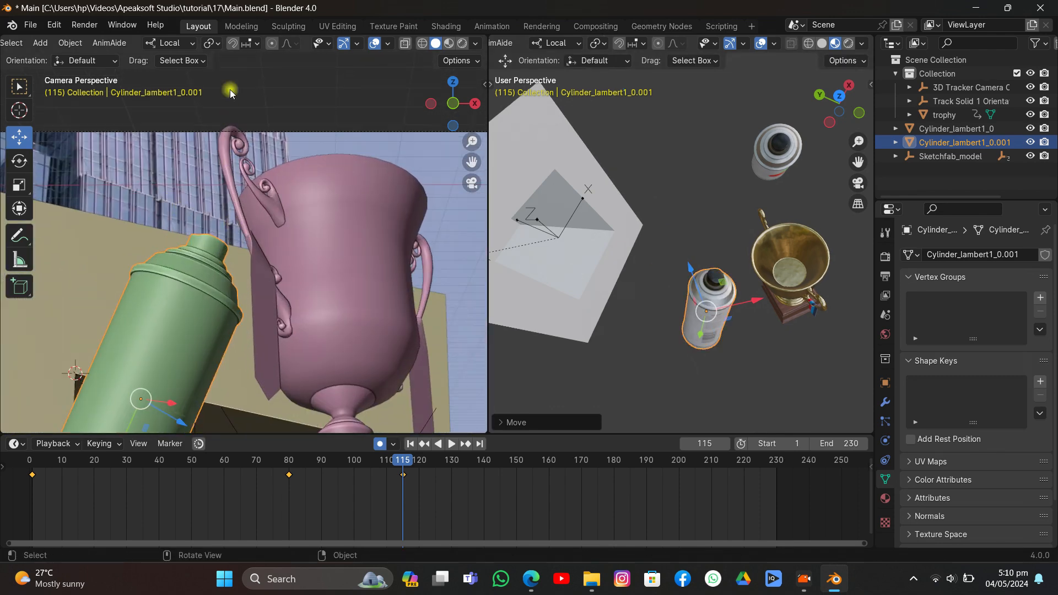
pyautogui.press('r')
pyautogui.press('y')
pyautogui.press('y')
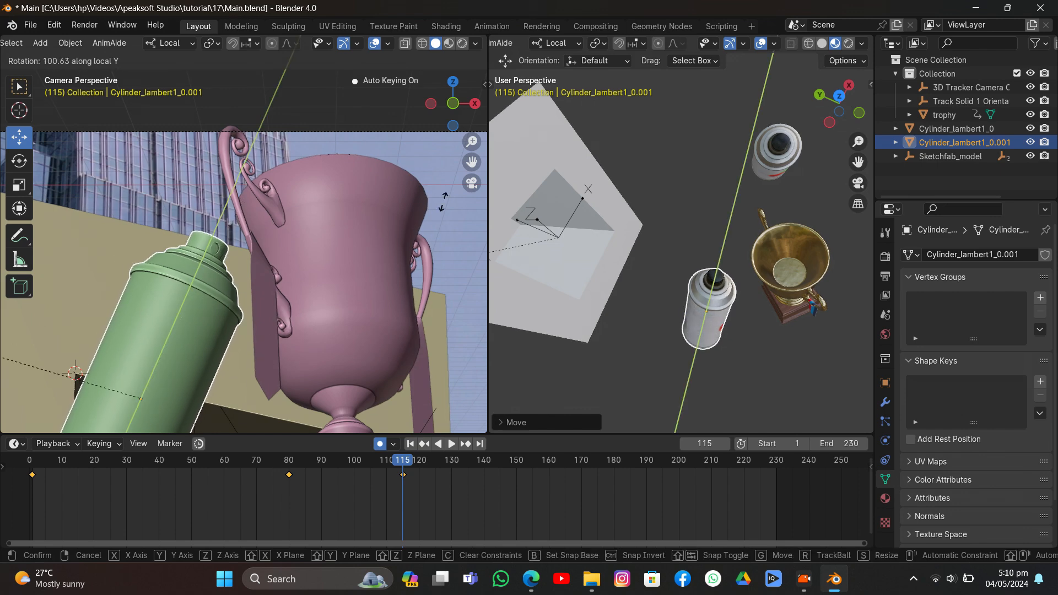
pyautogui.click(460, 133)
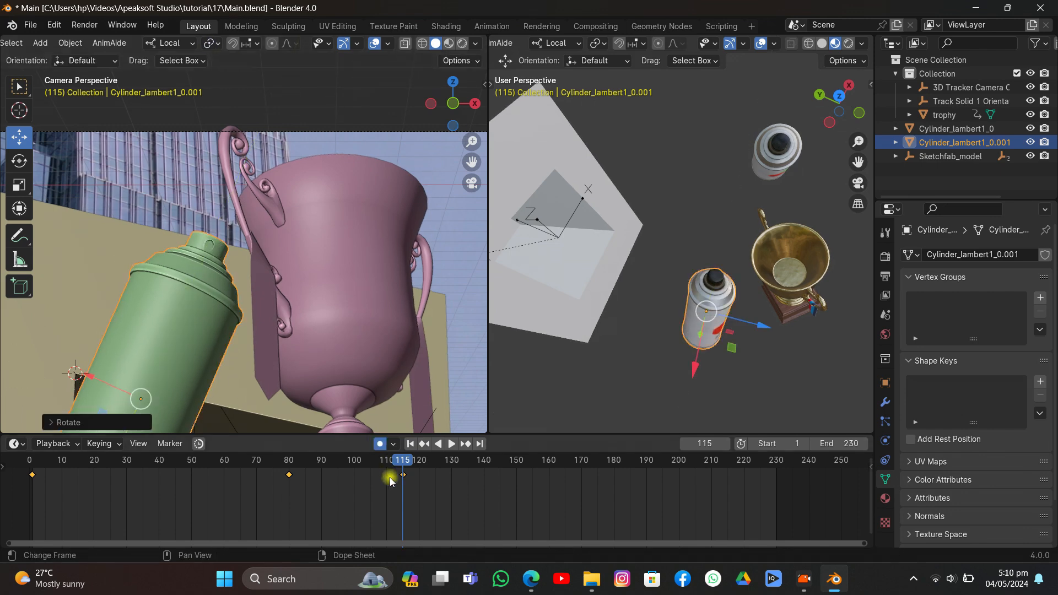
# Step: At frame 130, matching the original can's keyframe, turn the duplicated spray can nearly upright with two trackball rotations
pyautogui.moveTo(390, 479); pyautogui.dragTo(536, 477)
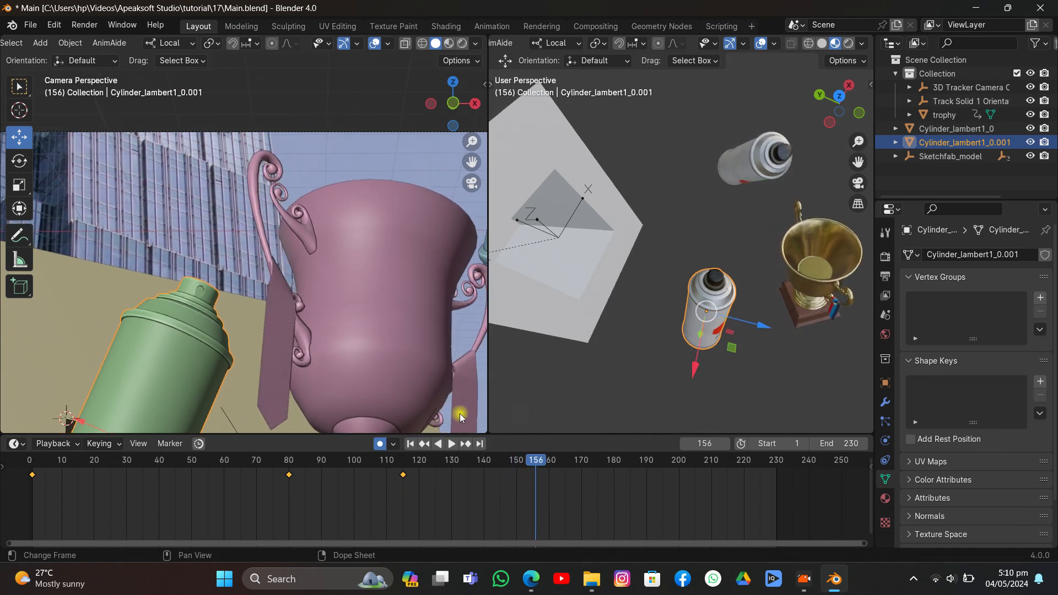
pyautogui.scroll(-2, 459, 413)
pyautogui.click(431, 220)
pyautogui.moveTo(455, 460); pyautogui.dragTo(451, 484)
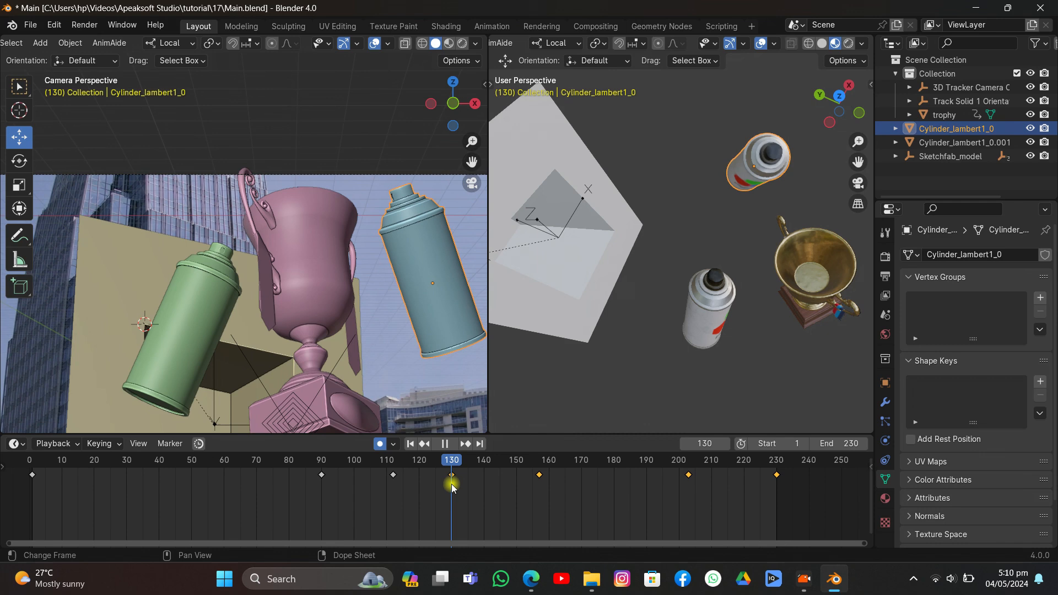
pyautogui.click(225, 302)
pyautogui.press('r')
pyautogui.press('r')
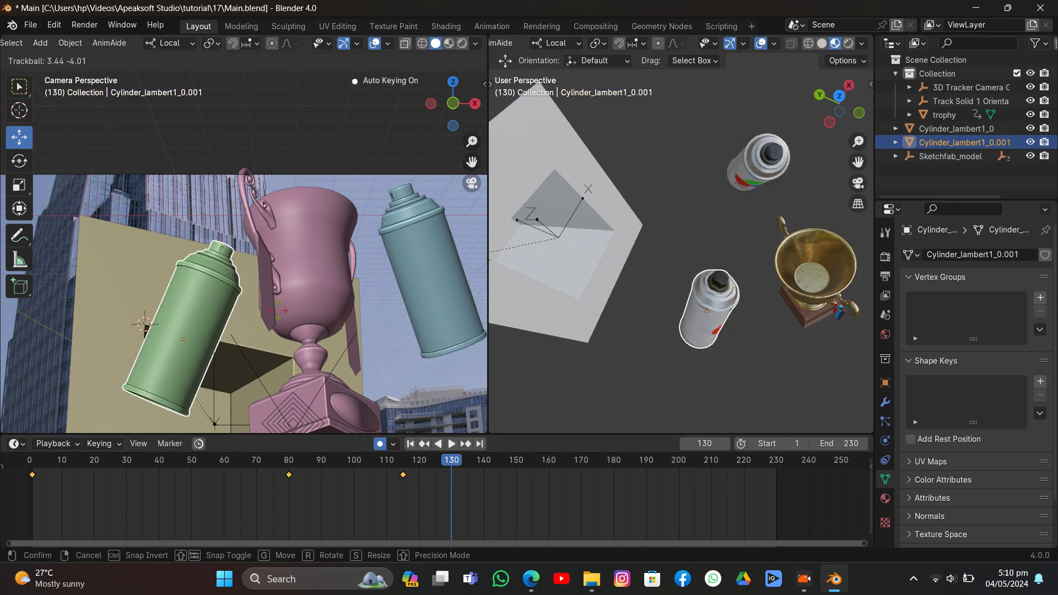
pyautogui.click(238, 302)
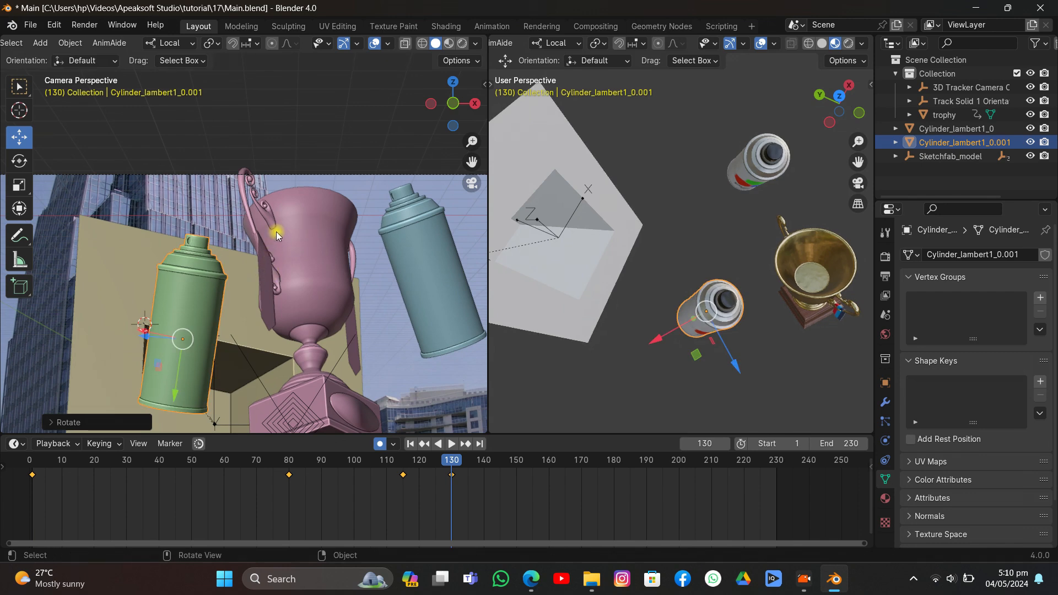
pyautogui.press('r')
pyautogui.press('r')
pyautogui.click(315, 266)
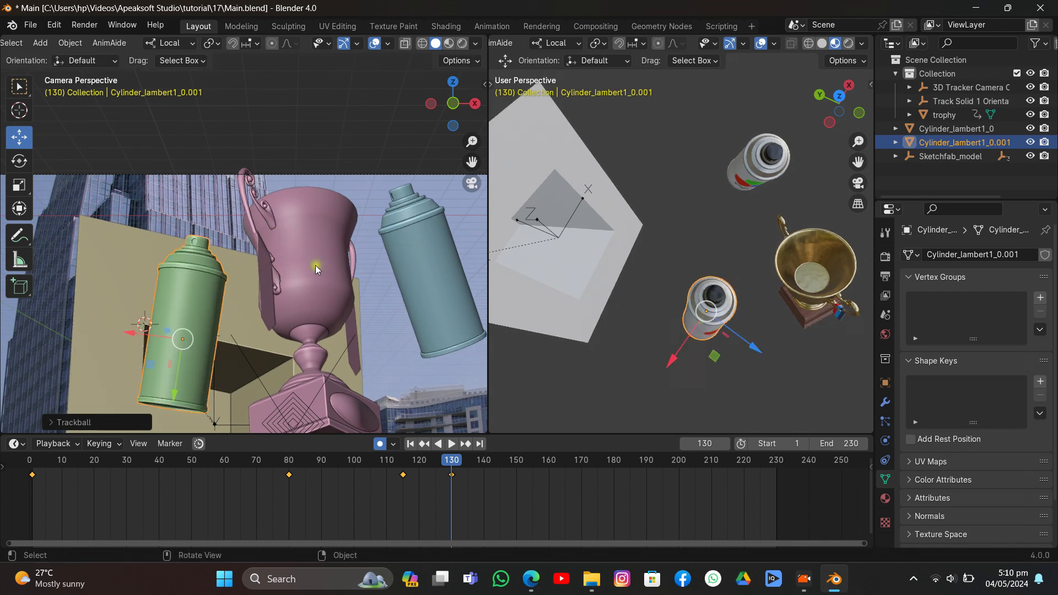
# Step: Play on to frame 181, tilt the duplicated spray can toward the trophy with trackball rotation, and move it slightly up beside the trophy
pyautogui.press('space')
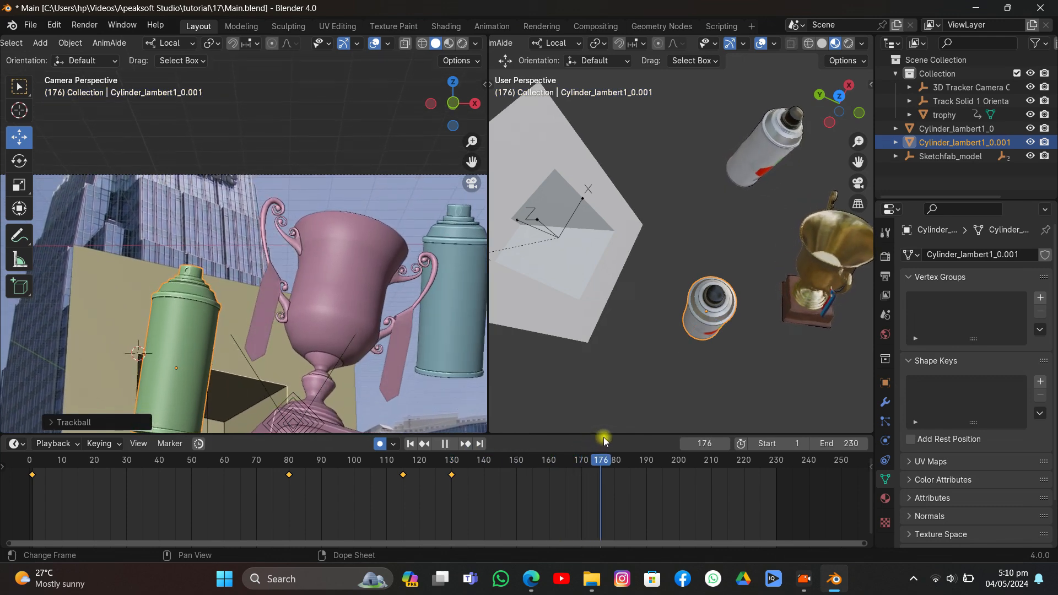
pyautogui.press('space')
pyautogui.press('r')
pyautogui.press('r')
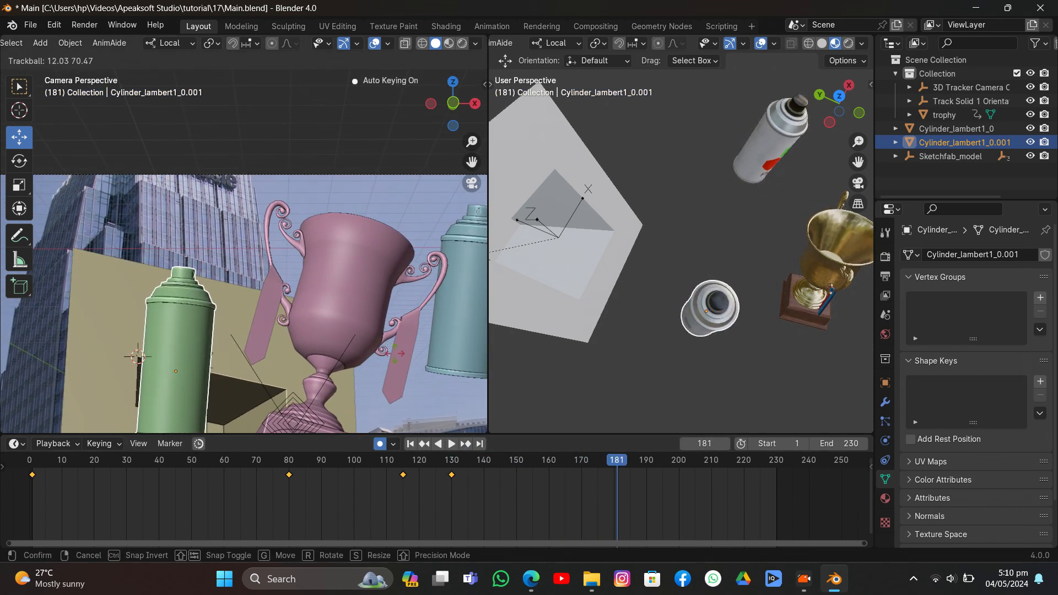
pyautogui.click(412, 308)
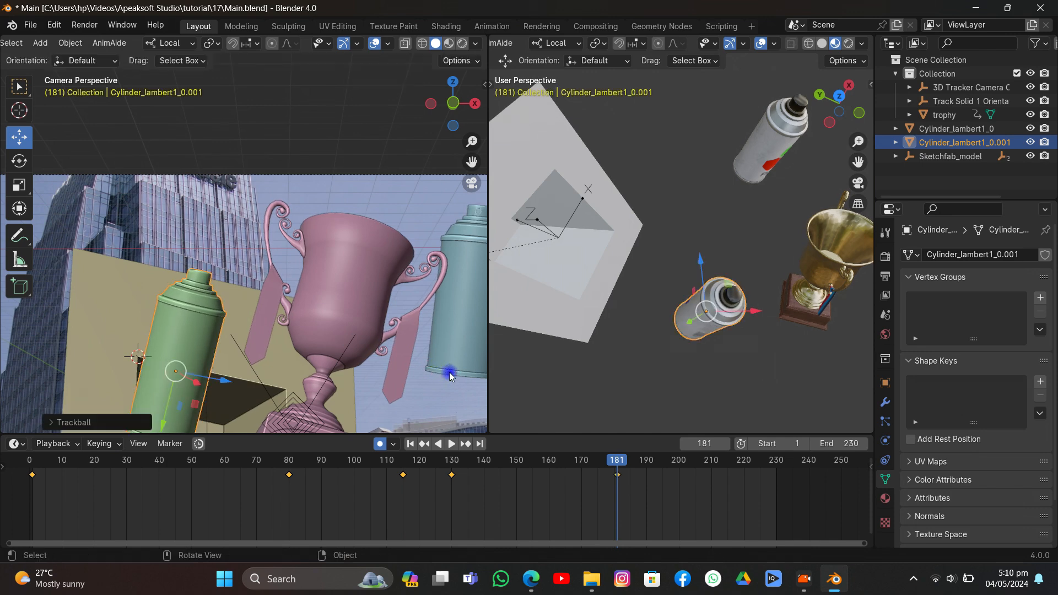
pyautogui.press('r')
pyautogui.click(416, 313)
pyautogui.press('g')
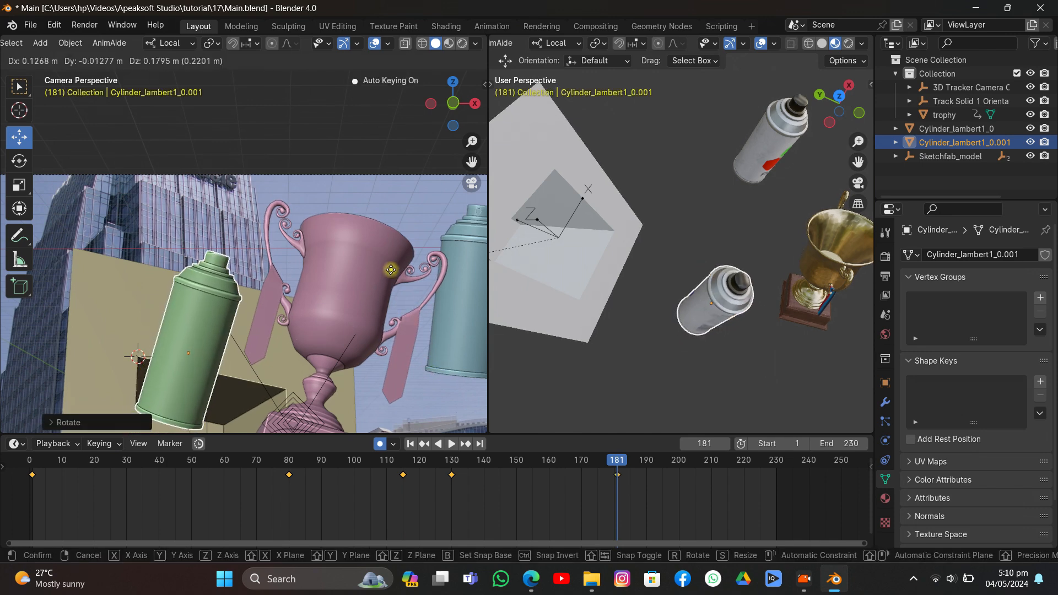
# Step: Move and tilt the green spray can into a leaning pose beside the trophy at frame 181
pyautogui.click(392, 268)
pyautogui.press('r')
pyautogui.click(394, 267)
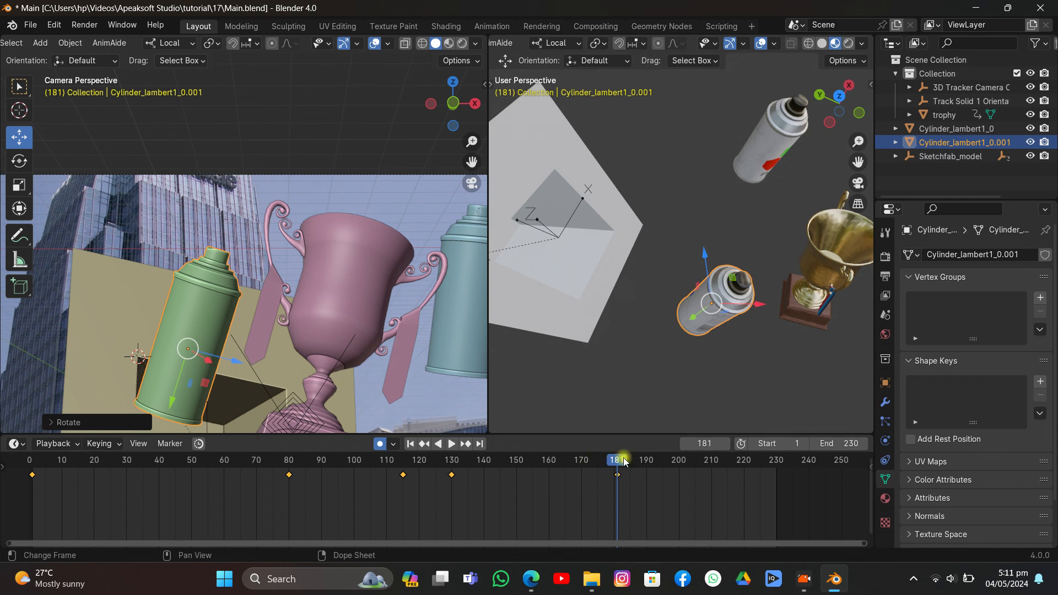
# Step: Retime the green spray can's last keyframe to frame 157 so that it matches the blue can's keyframe
pyautogui.moveTo(624, 462); pyautogui.dragTo(732, 461)
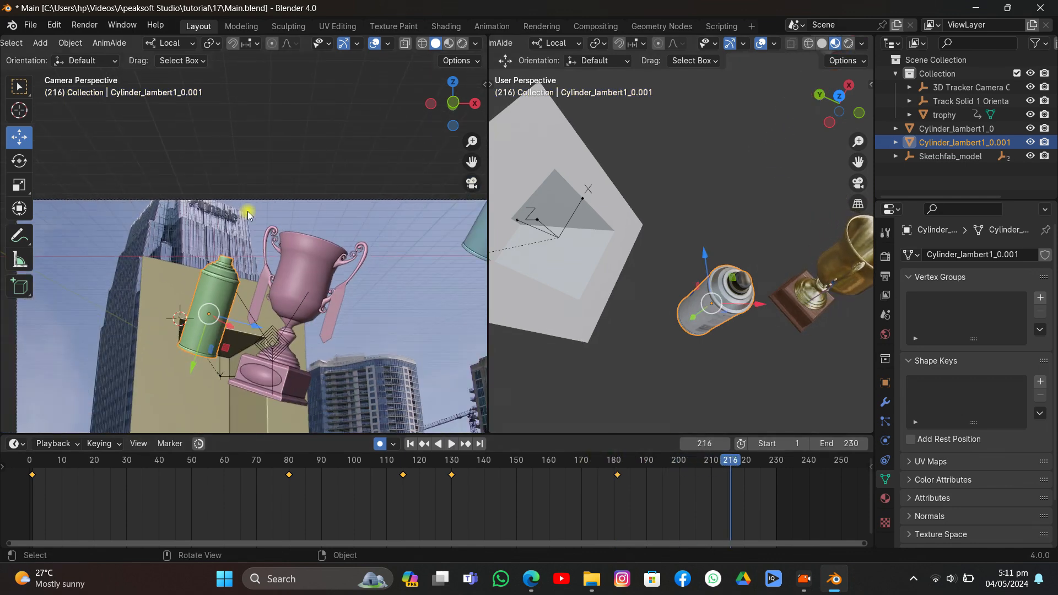
pyautogui.scroll(-2, 247, 210)
pyautogui.click(425, 226)
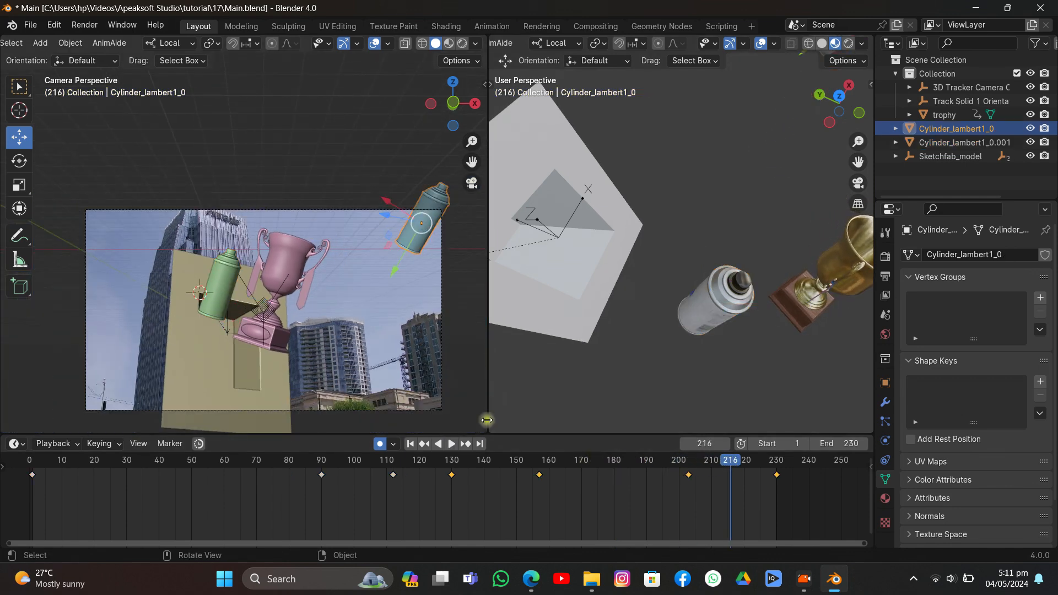
pyautogui.moveTo(530, 461)
pyautogui.mouseDown()
pyautogui.moveTo(431, 462)
pyautogui.moveTo(542, 474)
pyautogui.mouseUp()
pyautogui.scroll(2, 342, 307)
pyautogui.scroll(2, 419, 390)
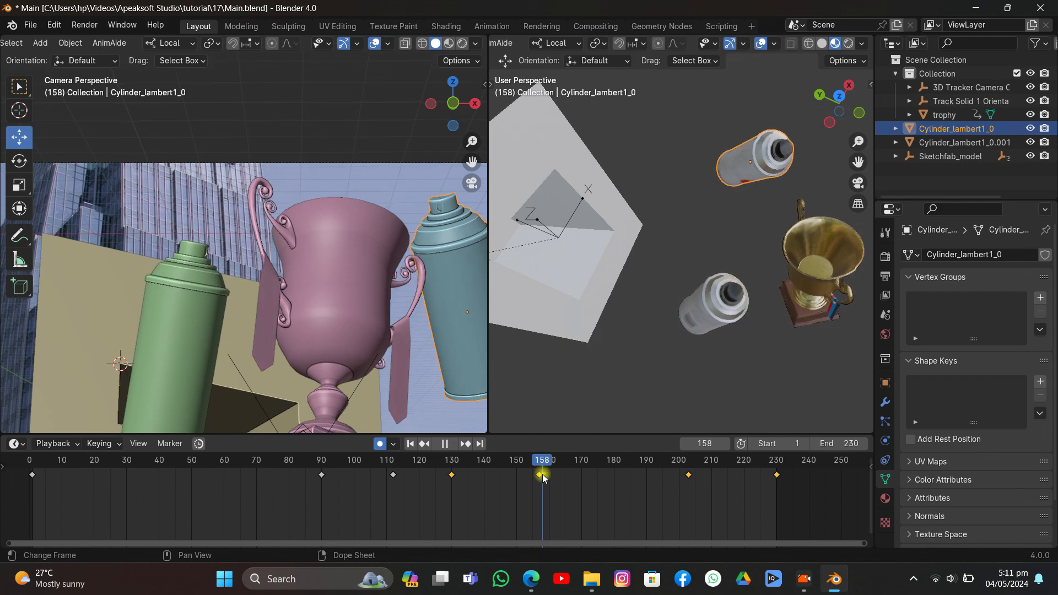
pyautogui.click(196, 314)
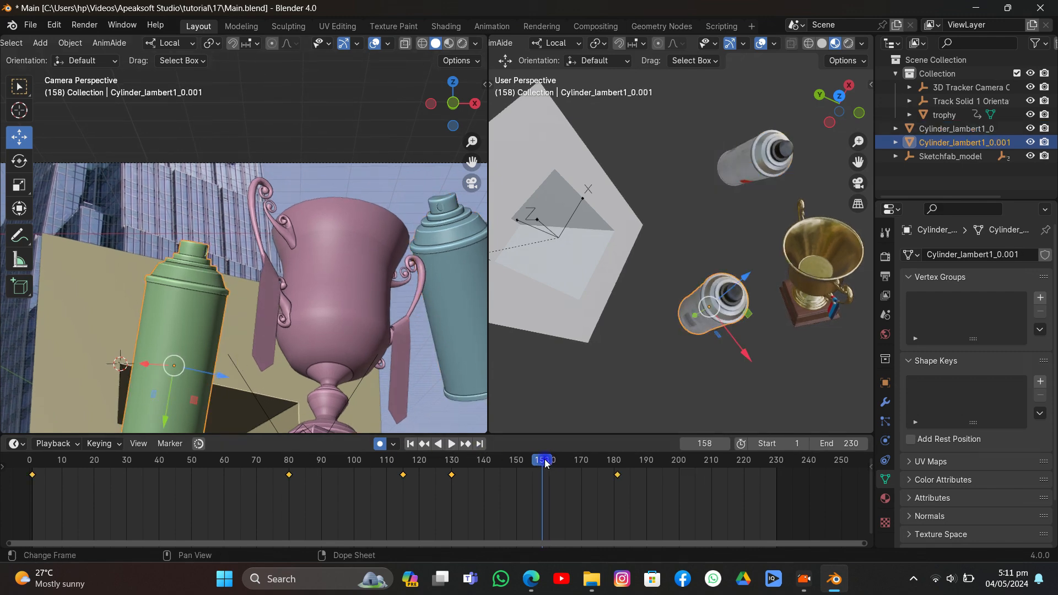
pyautogui.moveTo(618, 475); pyautogui.dragTo(540, 477)
pyautogui.click(464, 315)
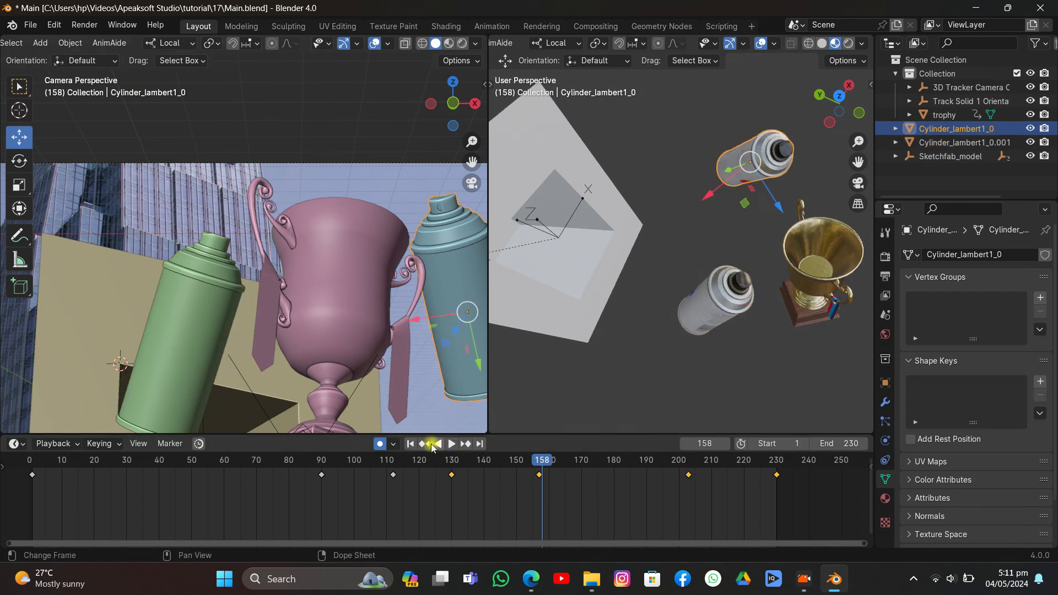
pyautogui.click(432, 444)
pyautogui.click(243, 299)
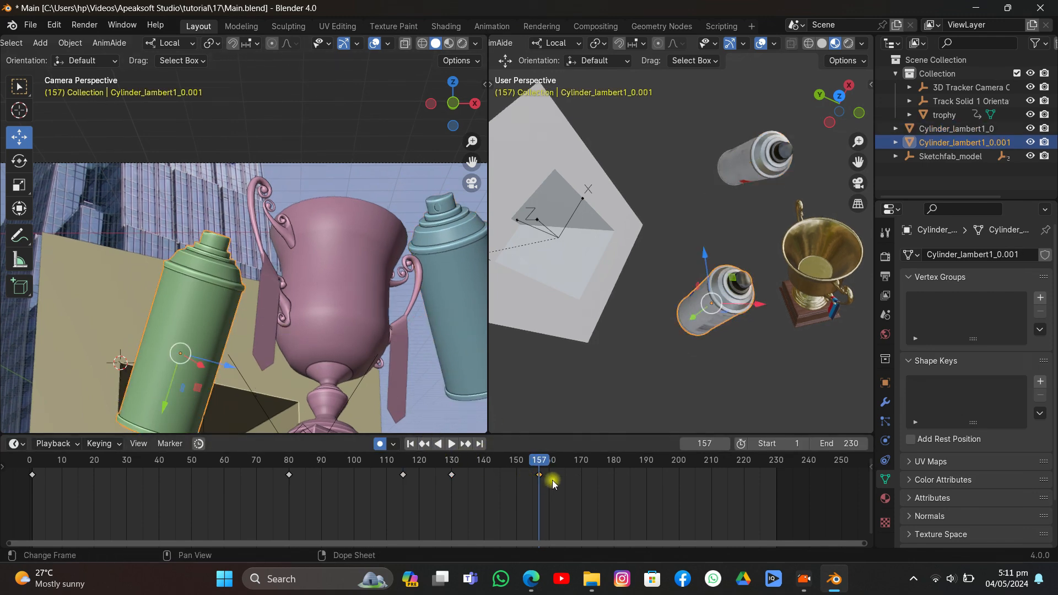
pyautogui.click(456, 290)
pyautogui.click(250, 270)
# Step: At frame 201, move the green spray can away from the trophy, down and outward, and tumble it freely with trackball rotation
pyautogui.moveTo(547, 460); pyautogui.dragTo(681, 474)
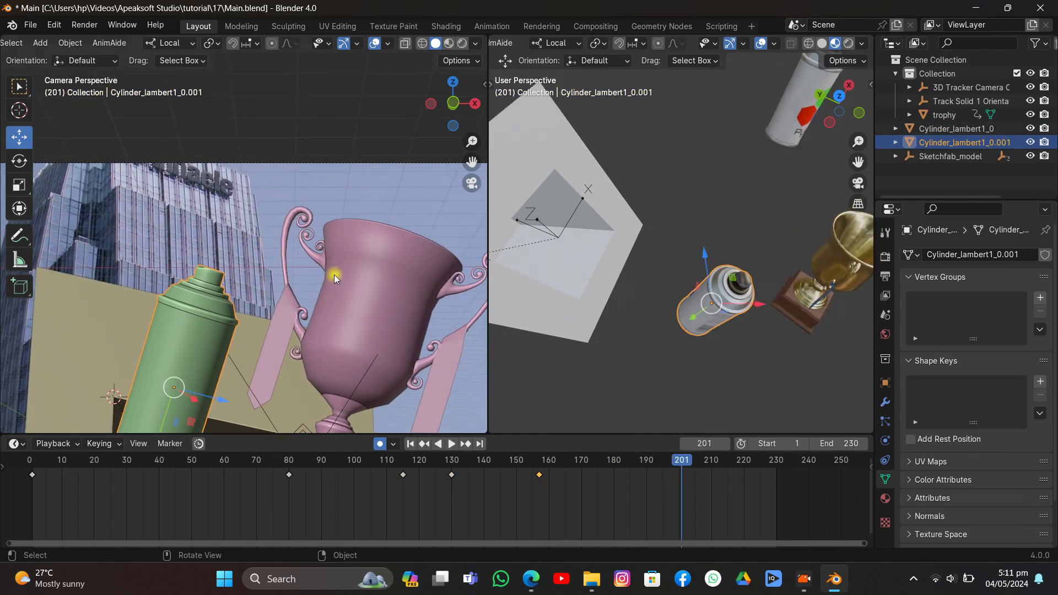
pyautogui.press('g')
pyautogui.click(212, 302)
pyautogui.press('r')
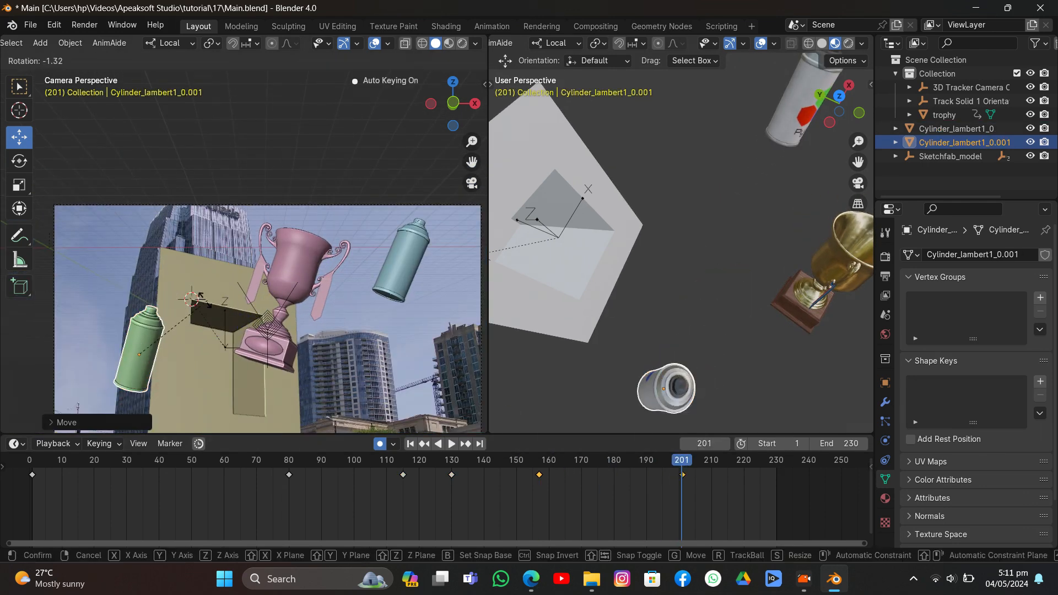
pyautogui.press('r')
pyautogui.click(149, 312)
# Step: At frame 230, move the green spray can outside the camera frame and trackball-rotate it to a new orientation
pyautogui.scroll(-3, 196, 292)
pyautogui.moveTo(684, 461); pyautogui.dragTo(778, 493)
pyautogui.press('g')
pyautogui.click(340, 327)
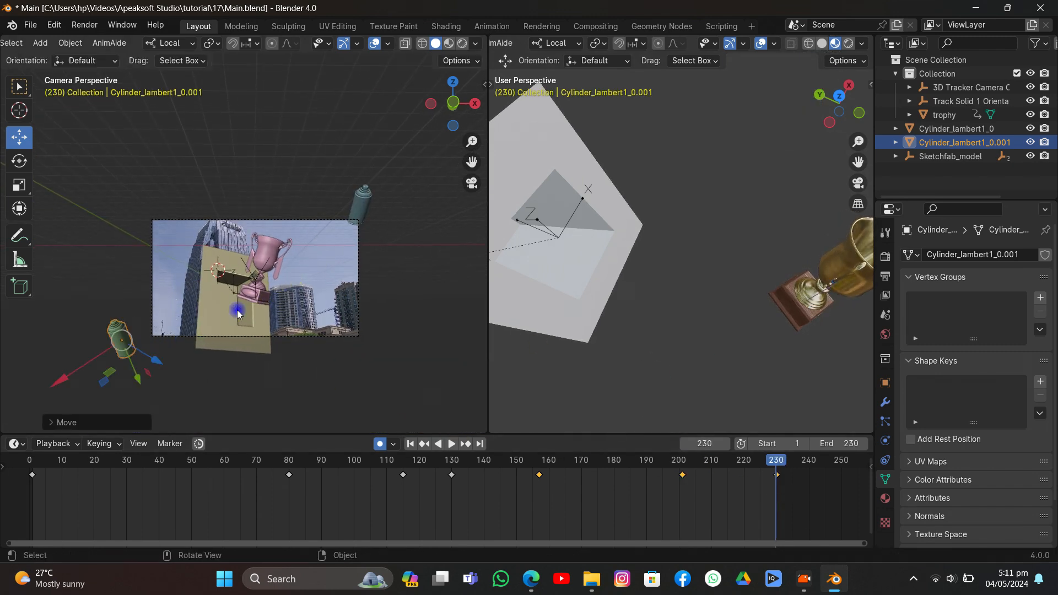
pyautogui.press('r')
pyautogui.press('r')
pyautogui.click(376, 394)
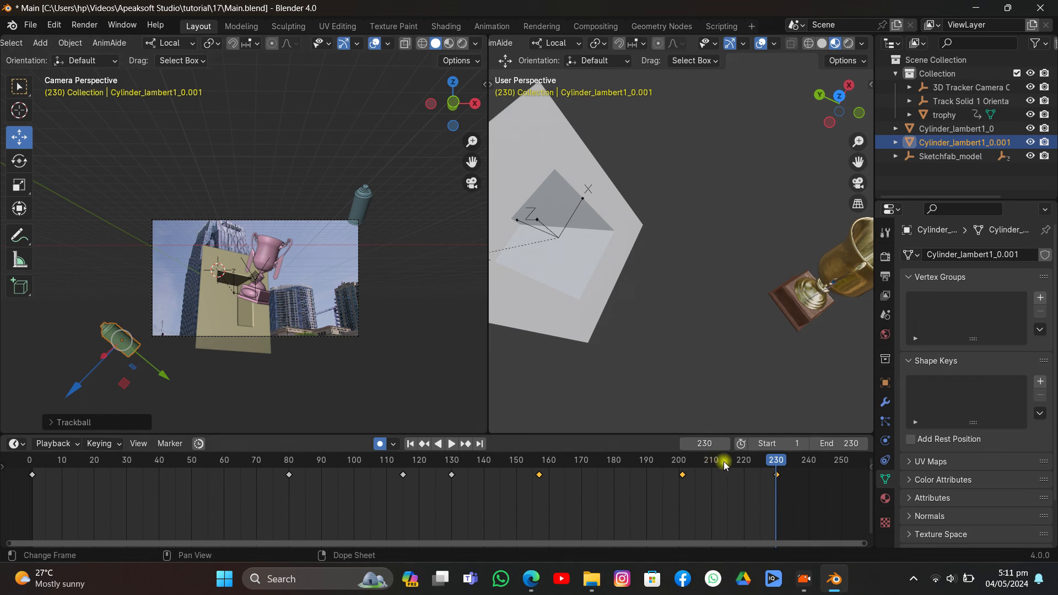
# Step: Play back the spray can animation from frame 64 through frame 201 and save the file
pyautogui.moveTo(724, 466); pyautogui.dragTo(236, 467)
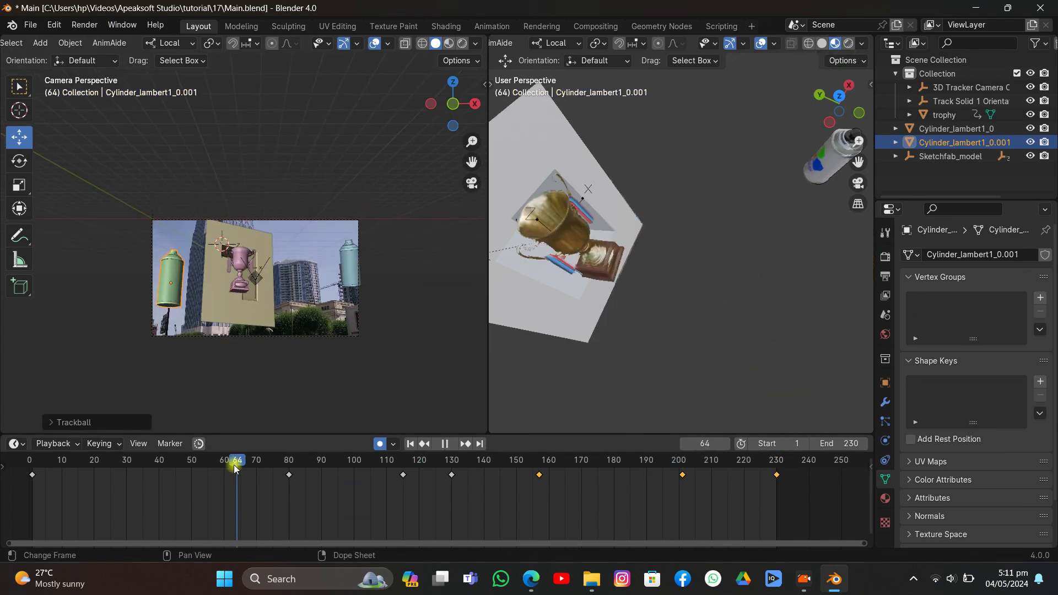
pyautogui.scroll(3, 300, 310)
pyautogui.press('space')
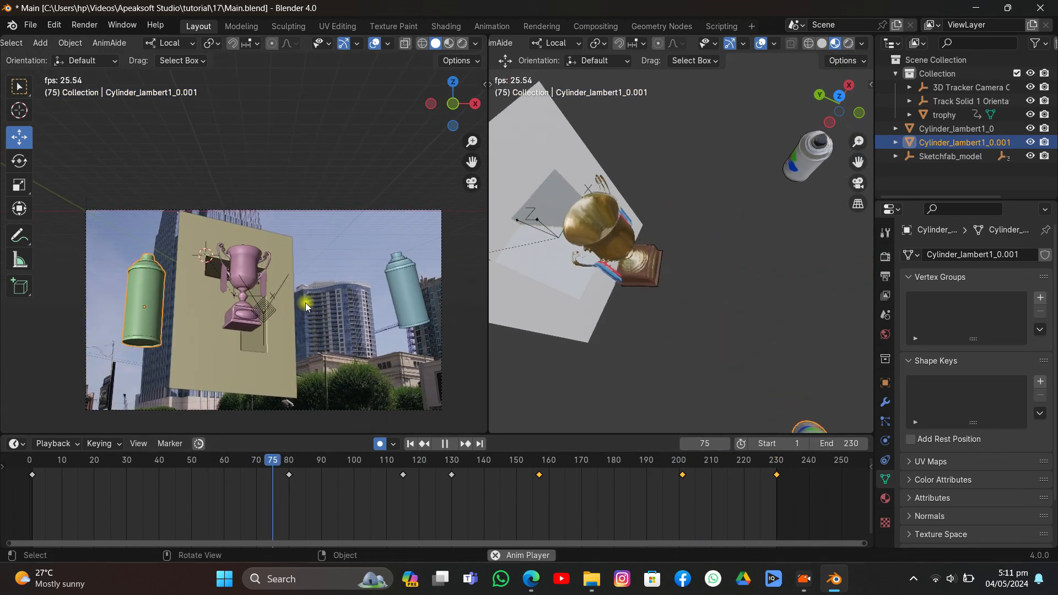
pyautogui.scroll(3, 309, 298)
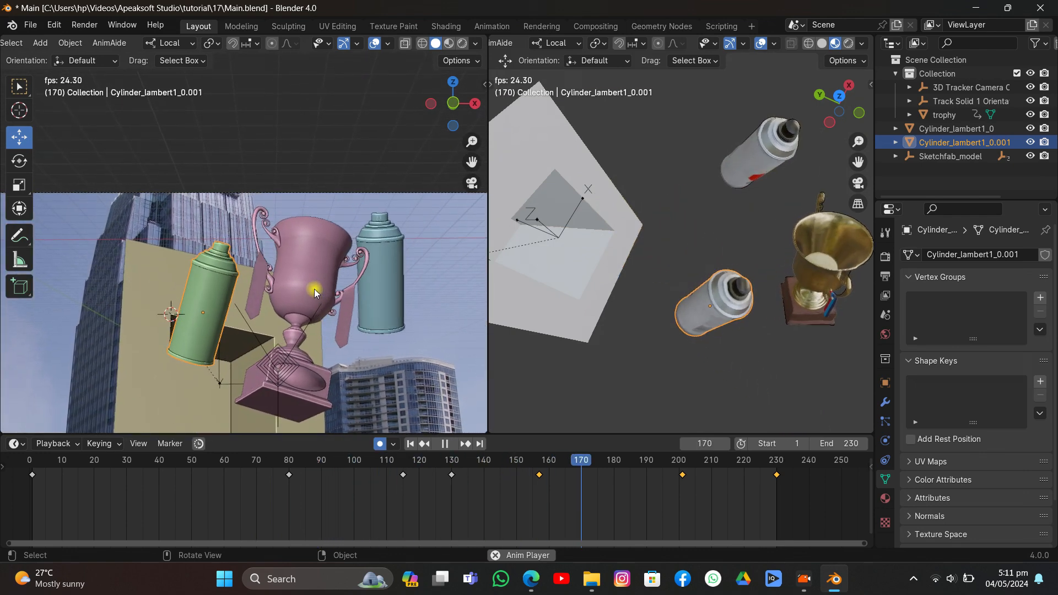
pyautogui.press('space')
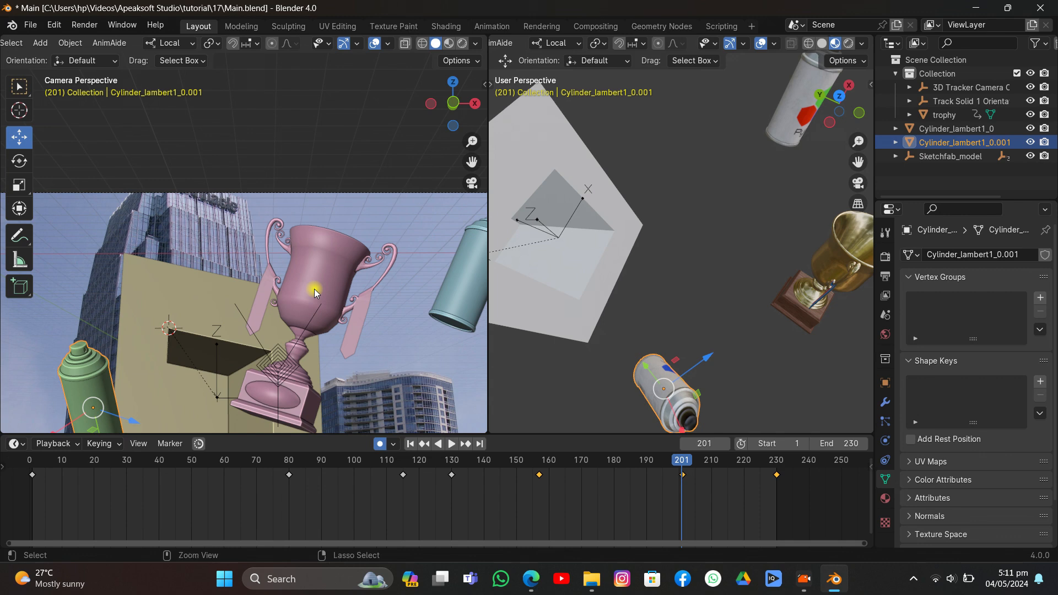
pyautogui.hotkey('ctrl', 's')
# Step: Leave the camera view, return to frame 1, and join the two 3D viewports into one
pyautogui.scroll(-2, 313, 276)
pyautogui.moveTo(472, 158); pyautogui.dragTo(321, 246)
pyautogui.moveTo(471, 163); pyautogui.dragTo(639, 61)
pyautogui.scroll(4, 346, 214)
pyautogui.scroll(-1, 346, 214)
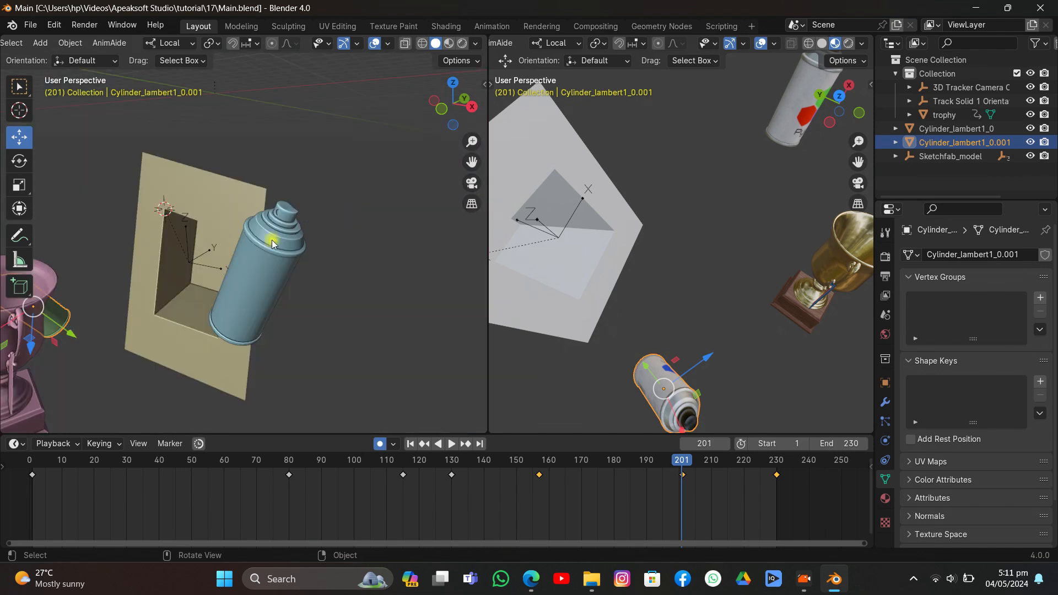
pyautogui.click(409, 445)
pyautogui.scroll(-6, 345, 311)
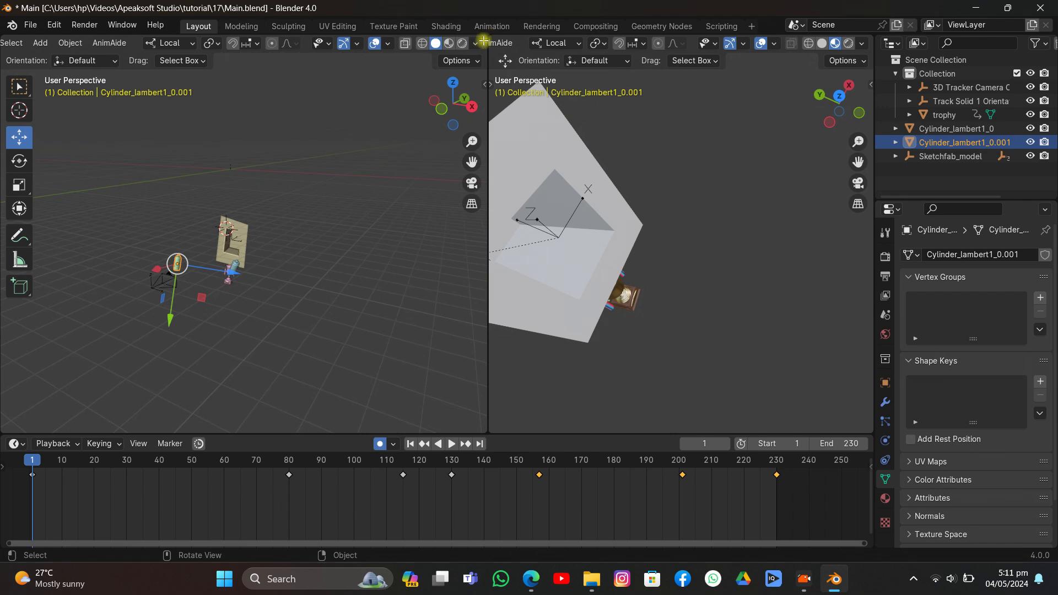
pyautogui.moveTo(483, 41); pyautogui.dragTo(505, 44)
# Step: Select the blue spray can and advance the timeline to frame 165, where it floats beside the wall
pyautogui.moveTo(478, 158); pyautogui.dragTo(472, 137, button='middle')
pyautogui.scroll(1, 472, 137)
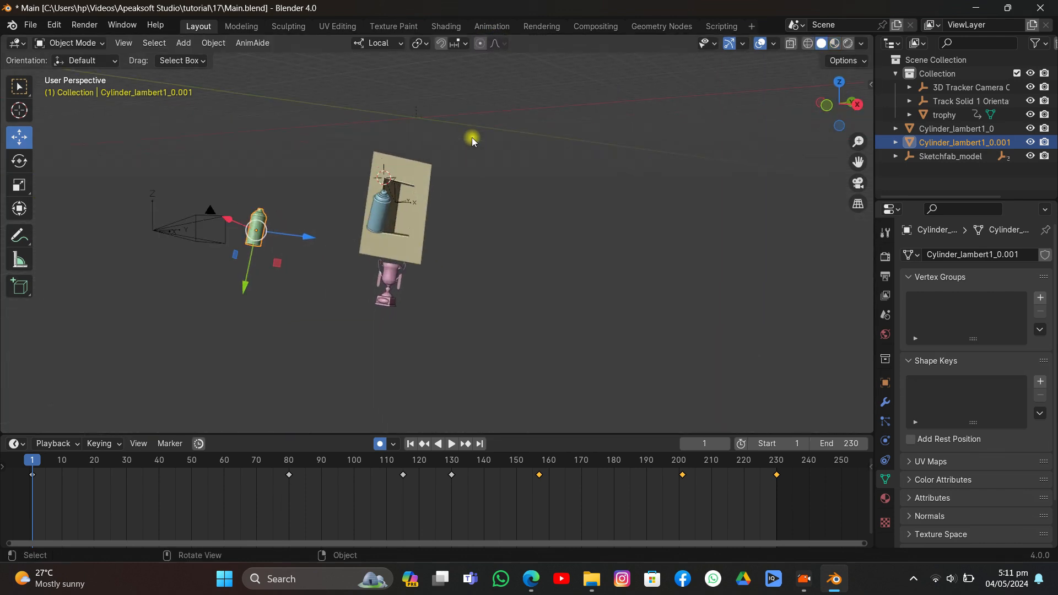
pyautogui.scroll(6, 471, 137)
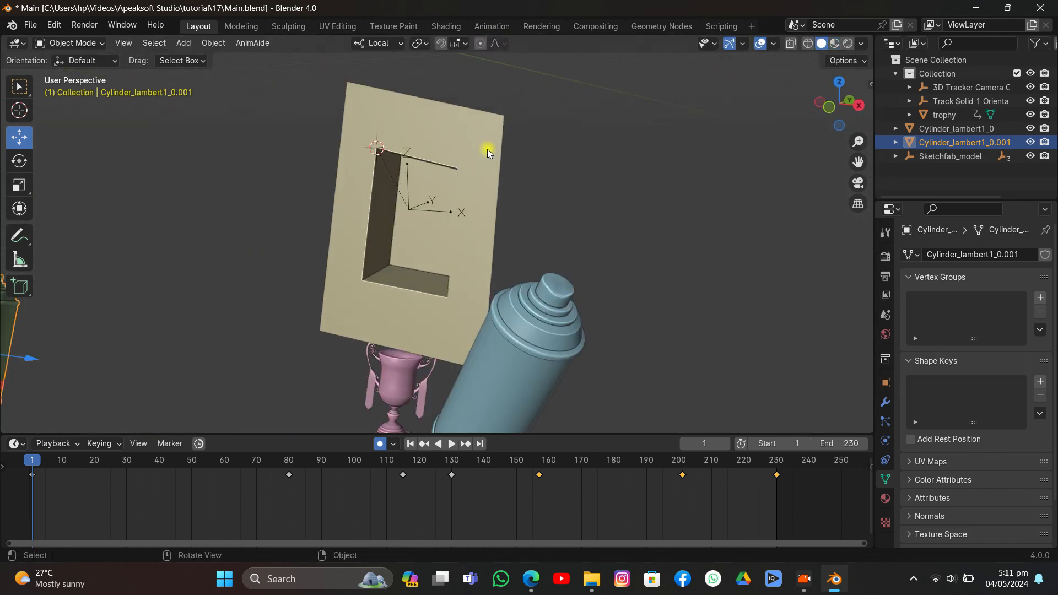
pyautogui.click(534, 320)
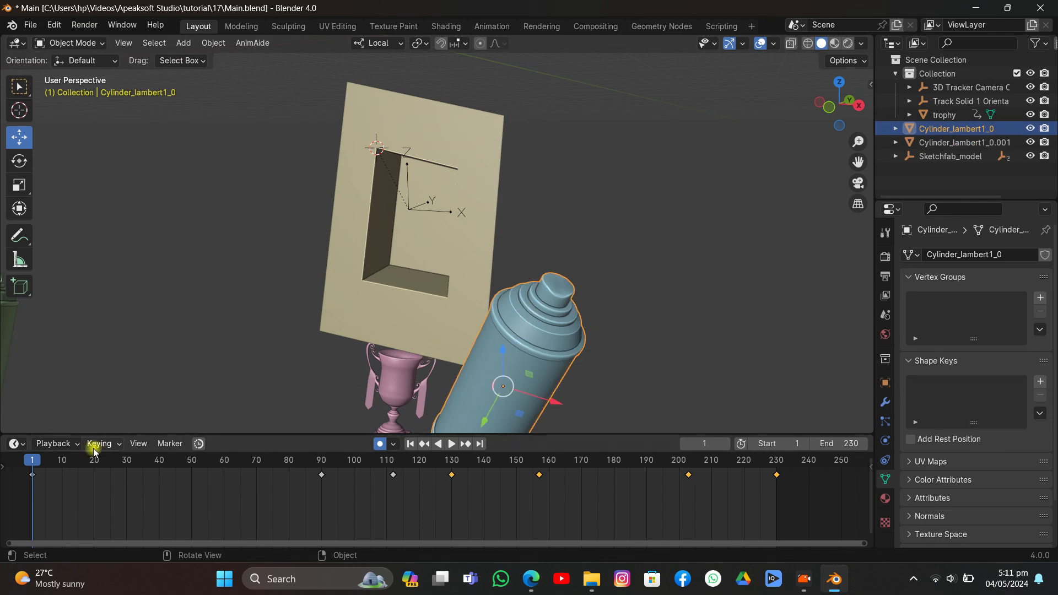
pyautogui.moveTo(49, 464); pyautogui.dragTo(445, 485)
pyautogui.scroll(1, 482, 251)
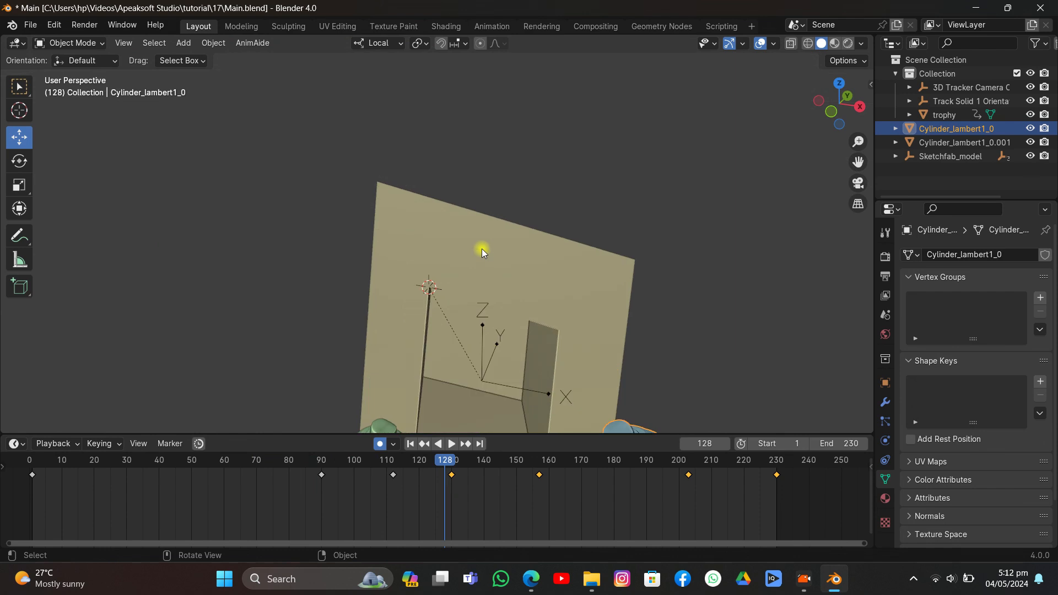
pyautogui.moveTo(481, 249); pyautogui.dragTo(474, 238, button='middle')
pyautogui.moveTo(493, 458); pyautogui.dragTo(498, 458)
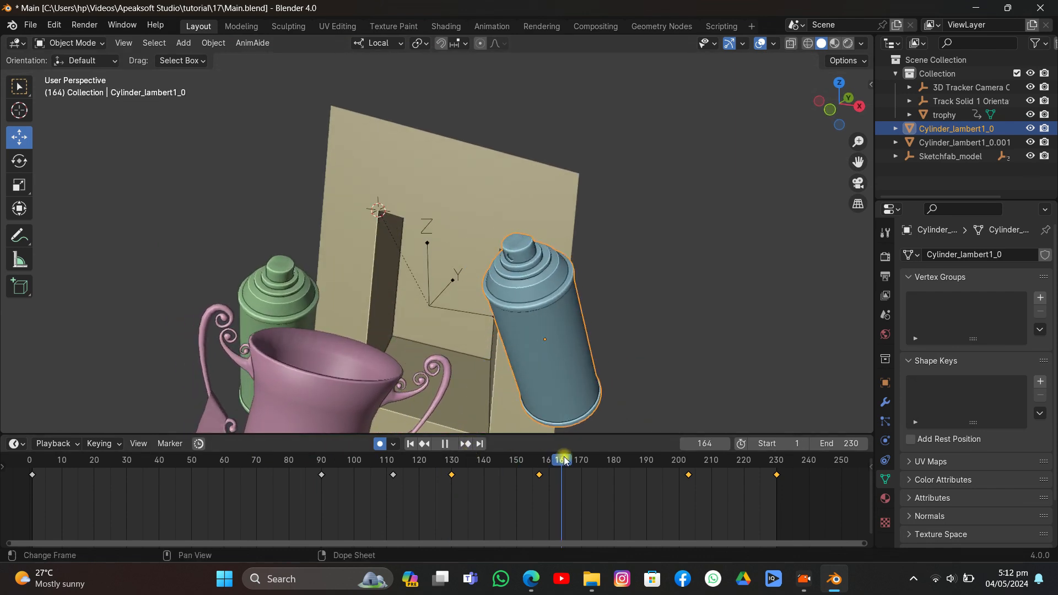
pyautogui.press('space')
# Step: Select a face in the blue can's nozzle opening in Edit Mode, snap the 3D cursor to it, and return to Object Mode
pyautogui.press('Tab')
pyautogui.scroll(3, 504, 272)
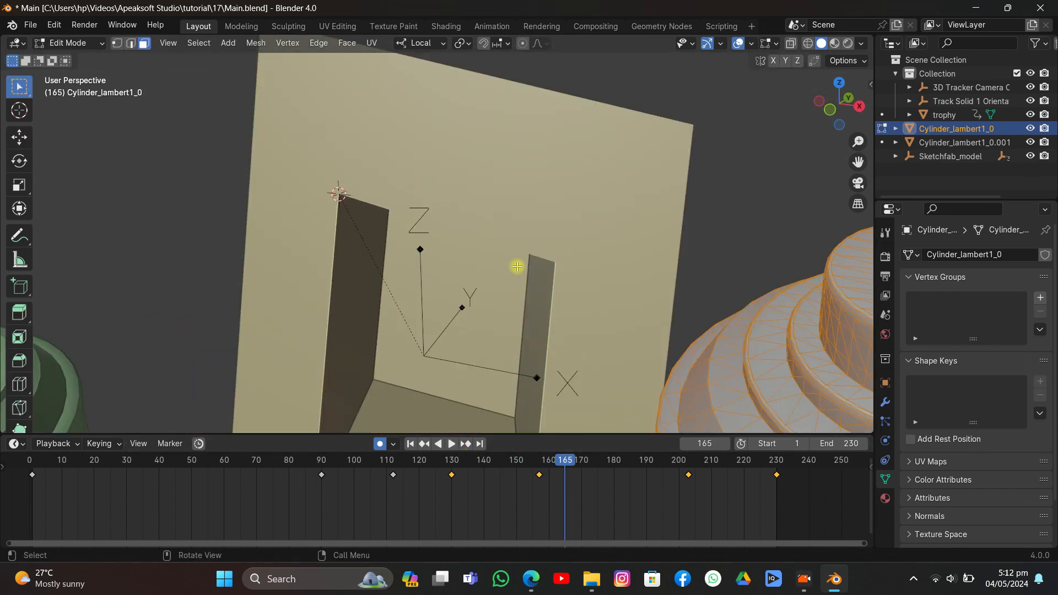
pyautogui.press('KP_Decimal')
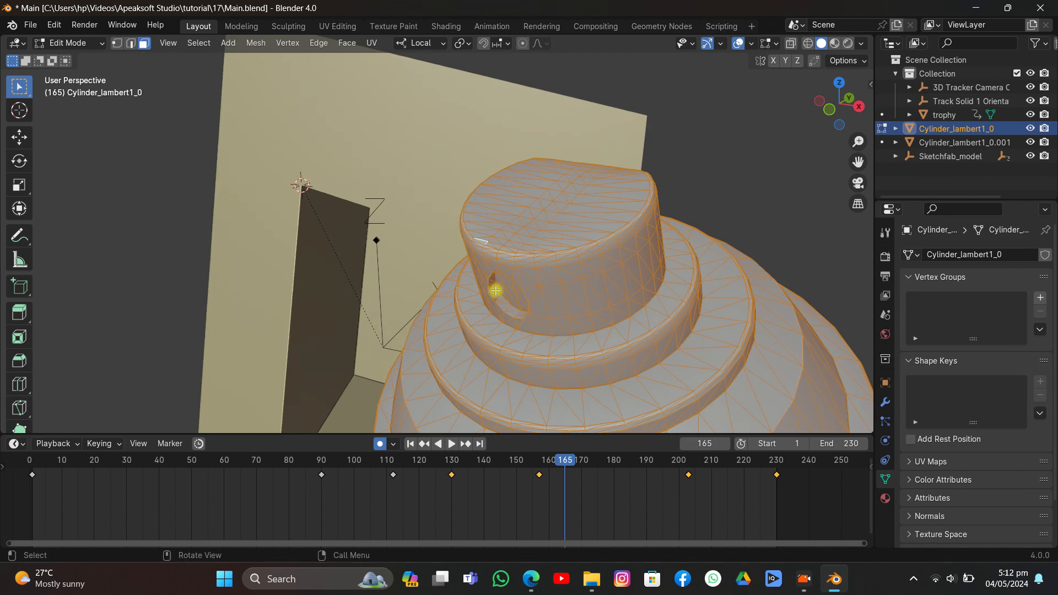
pyautogui.click(511, 292)
pyautogui.hotkey('shift', 's')
pyautogui.click(523, 333)
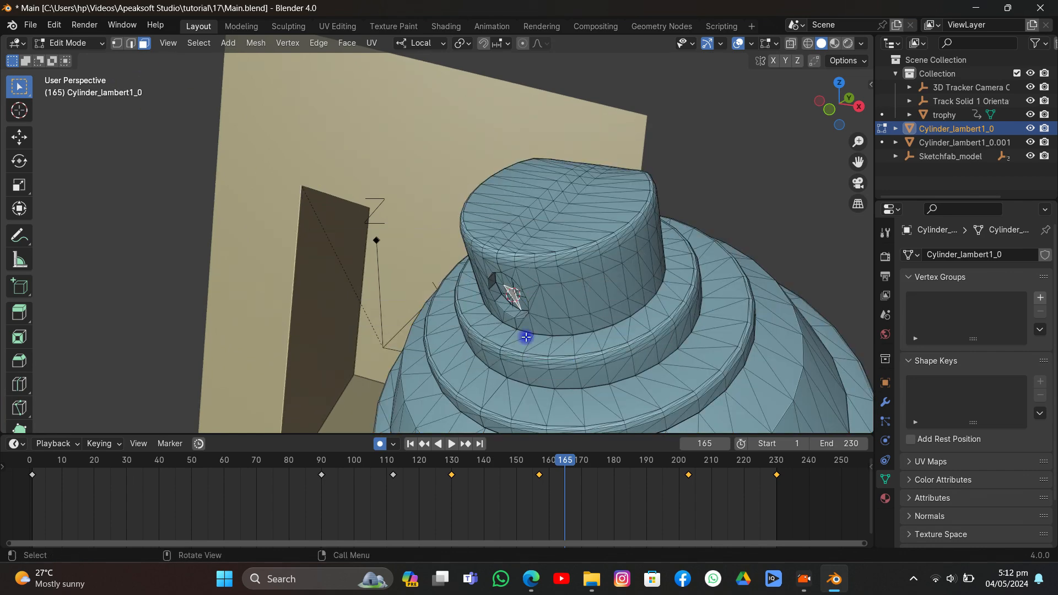
pyautogui.press('Tab')
# Step: Add an ico sphere at the 3D cursor and scale it down to the size of the nozzle opening
pyautogui.hotkey('shift', 'a')
pyautogui.moveTo(502, 294)
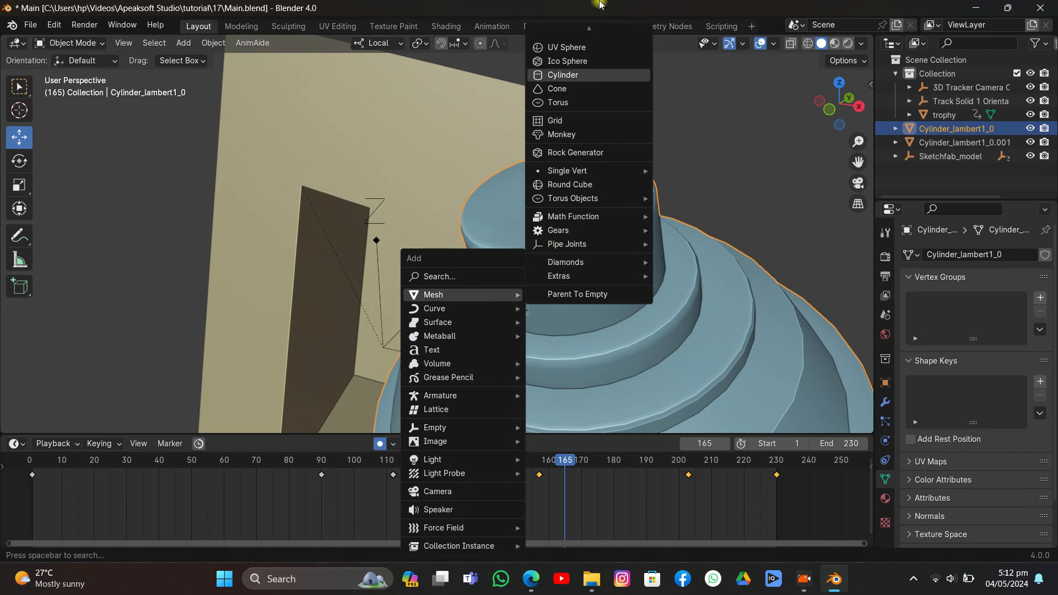
pyautogui.scroll(2, 573, 74)
pyautogui.click(567, 89)
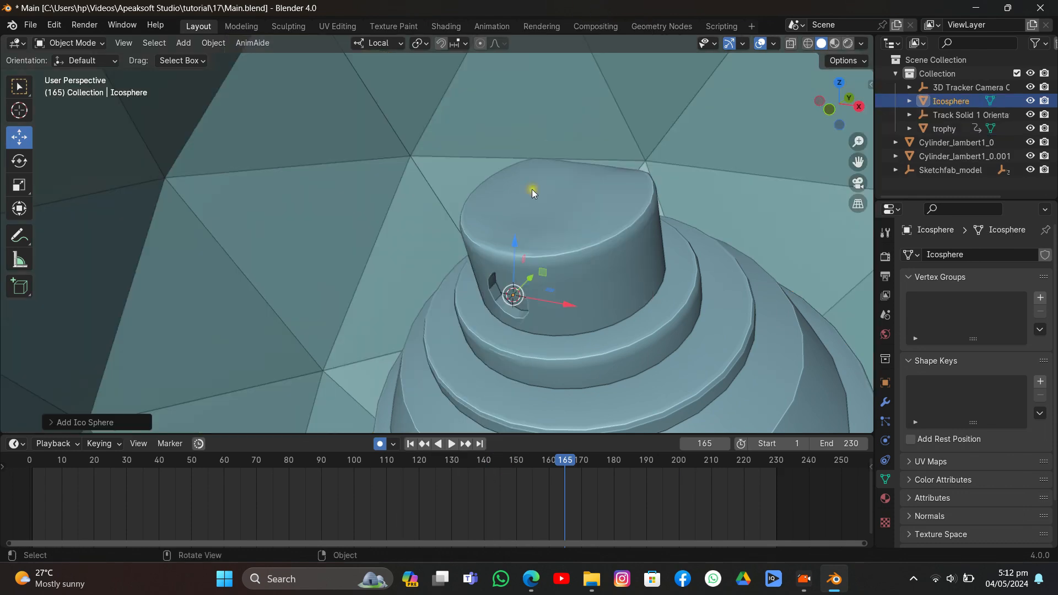
pyautogui.press('s')
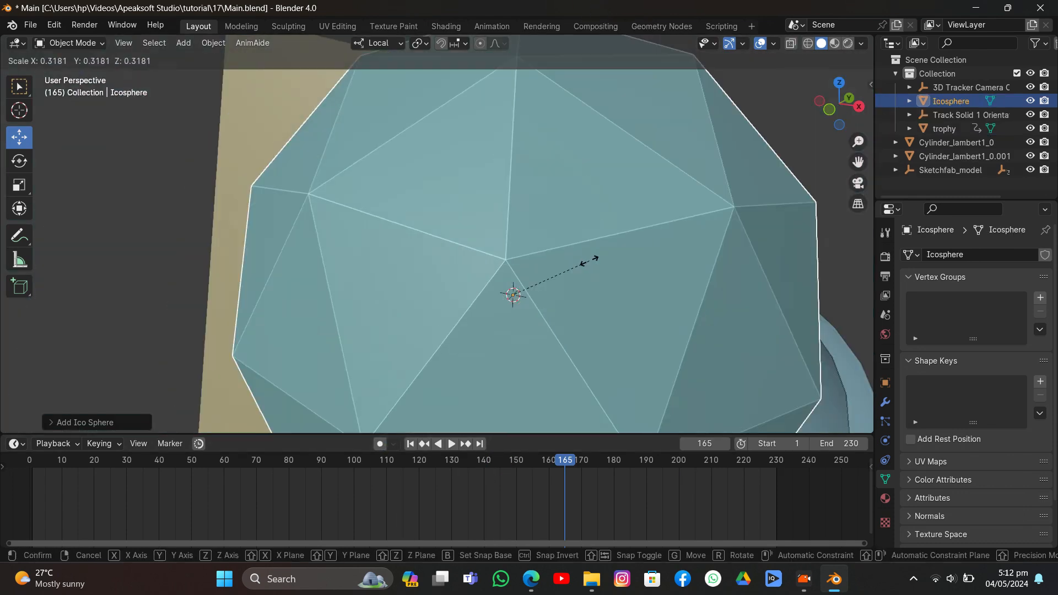
pyautogui.click(521, 297)
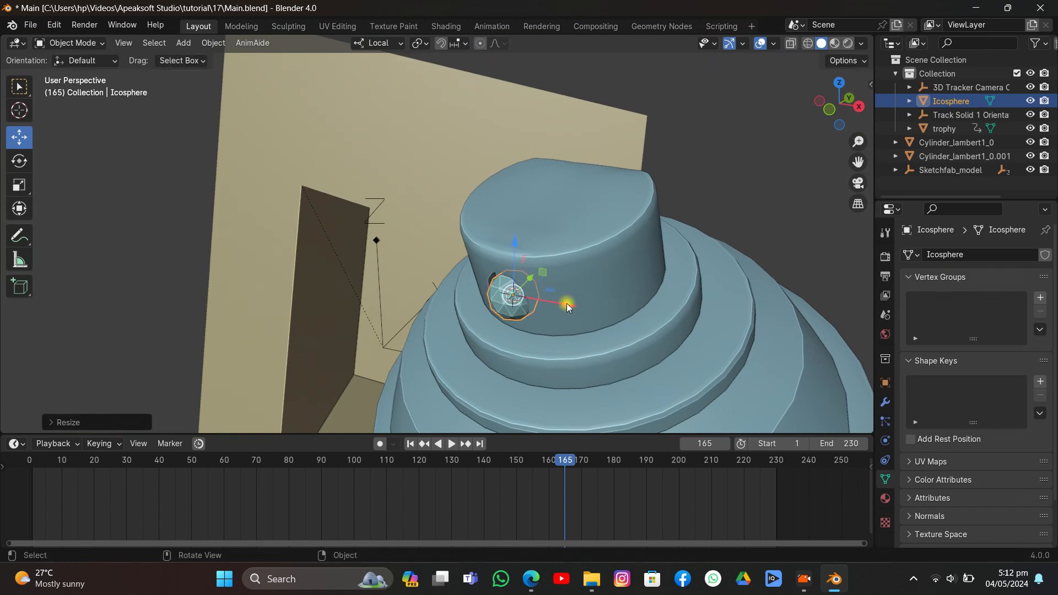
# Step: Shift the ico sphere slightly along its X axis in the nozzle opening and shade it smooth
pyautogui.moveTo(566, 303); pyautogui.dragTo(559, 303)
pyautogui.rightClick(504, 242)
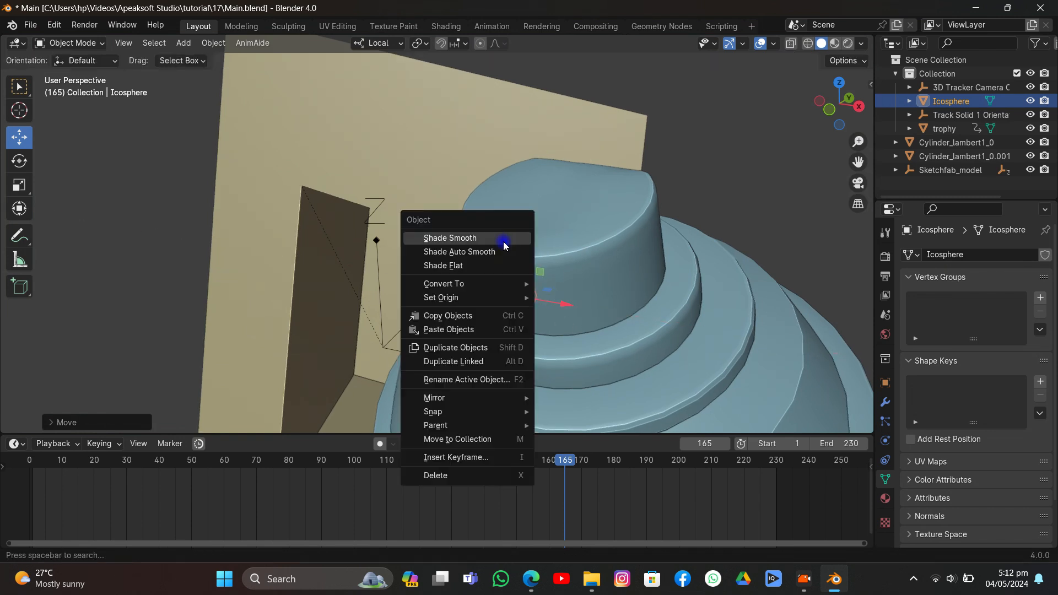
pyautogui.click(504, 241)
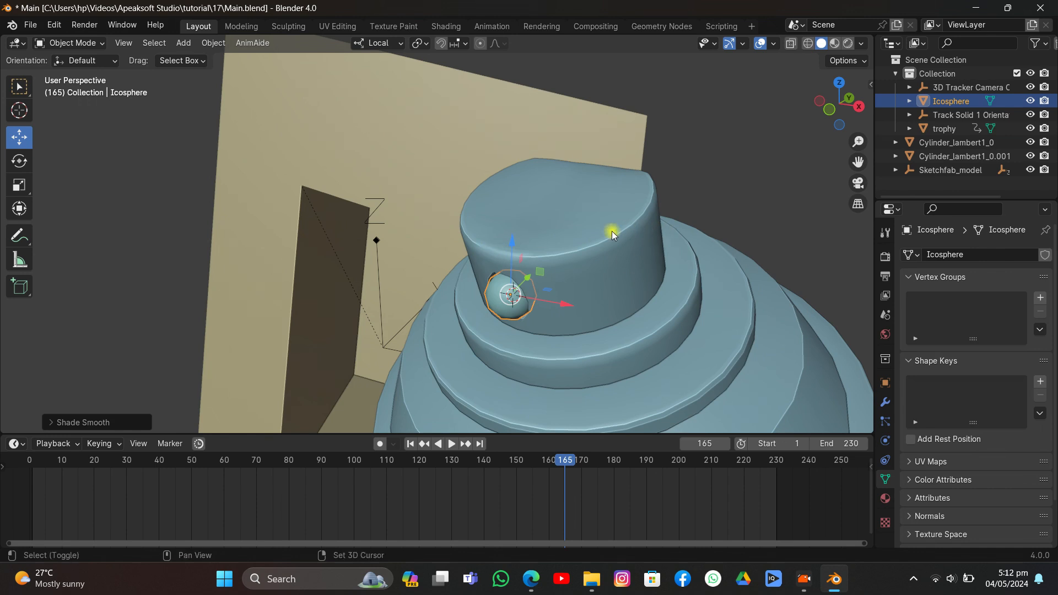
# Step: Parent the ico sphere to the blue spray can with Object (Keep Transform), check it at frame 161, and select the sphere
pyautogui.keyDown('shift'); pyautogui.click(600, 185); pyautogui.keyUp('shift')
pyautogui.hotkey('ctrl', 'p')
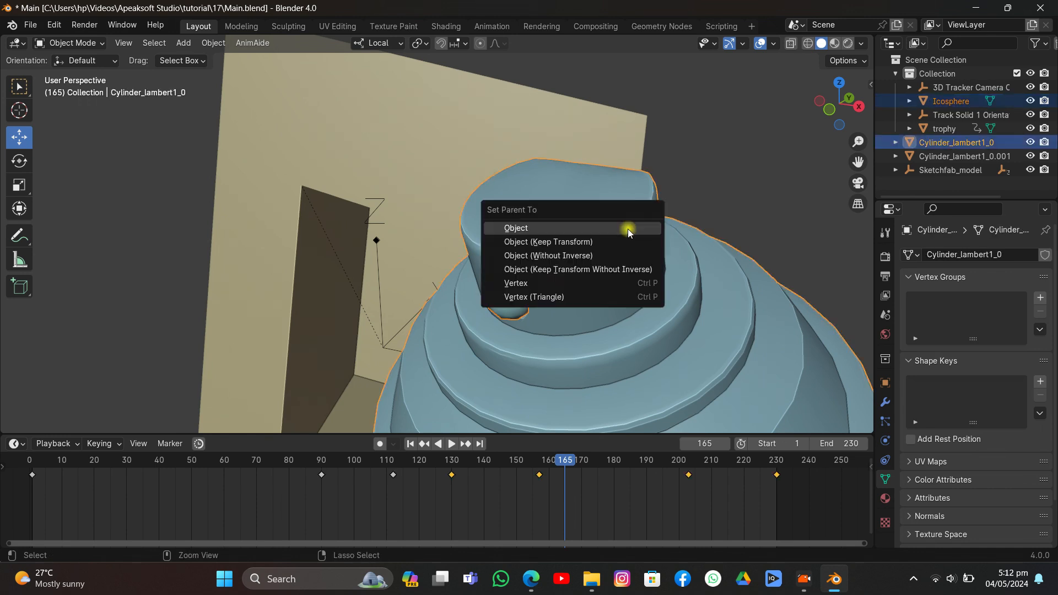
pyautogui.click(626, 240)
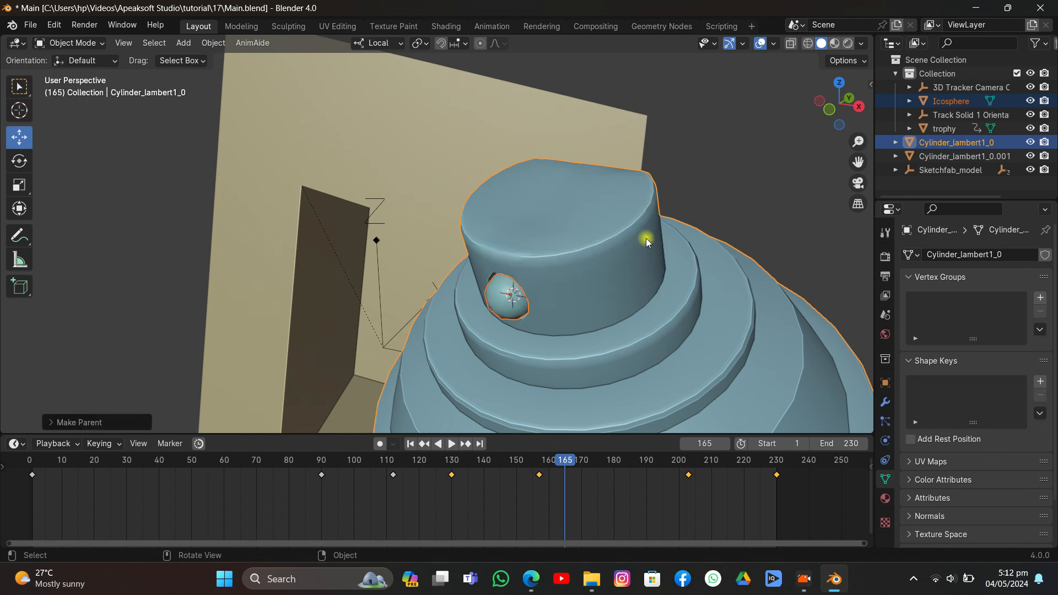
pyautogui.moveTo(558, 463); pyautogui.dragTo(552, 463)
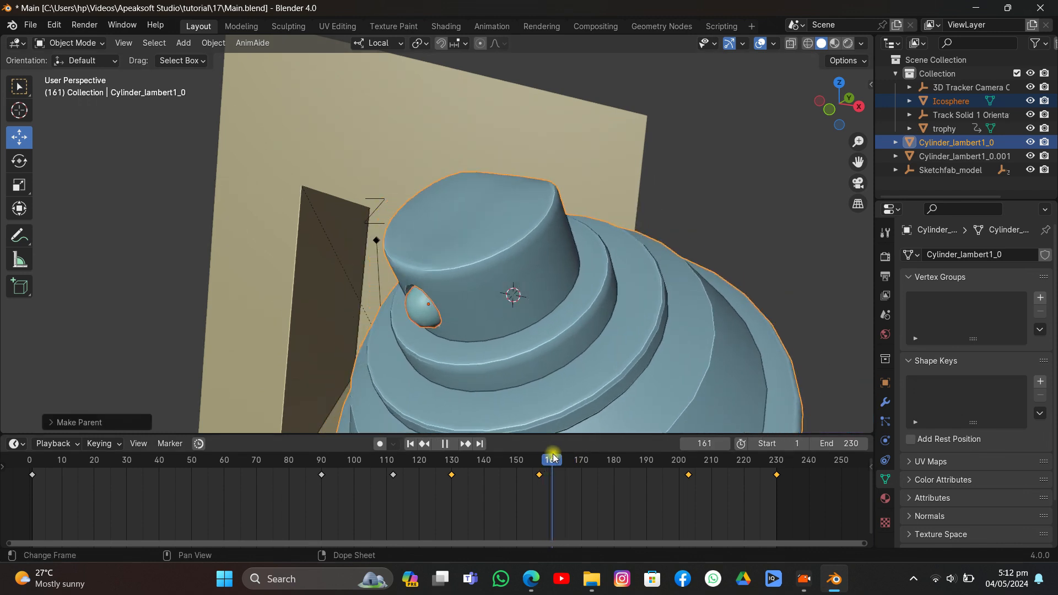
pyautogui.click(427, 303)
pyautogui.scroll(-5, 433, 297)
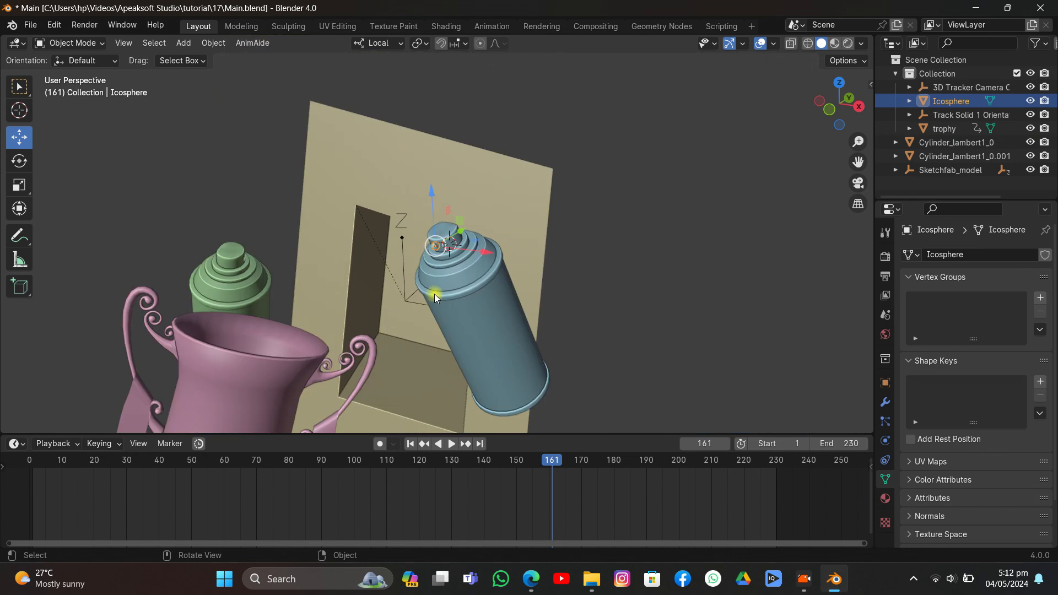
# Step: Snap the 3D cursor to the ico sphere in the blue can's nozzle and add a cube there
pyautogui.scroll(6, 455, 287)
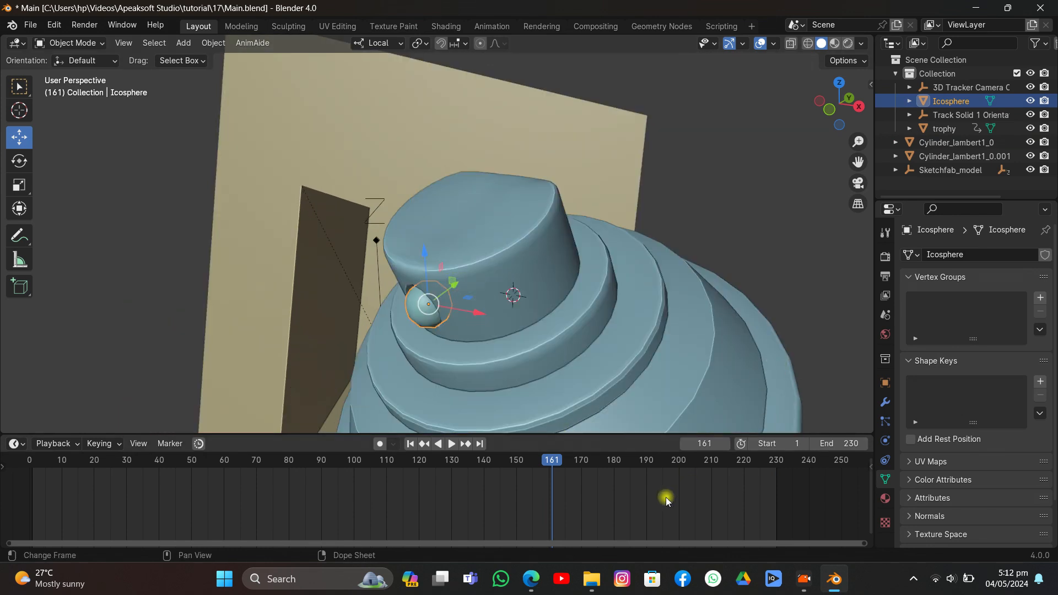
pyautogui.click(644, 519)
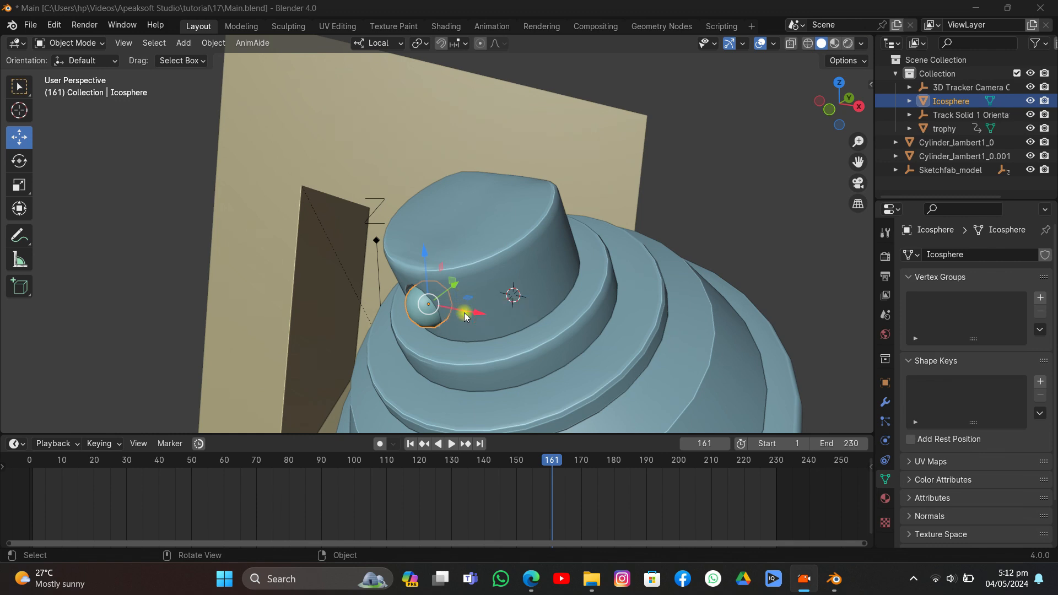
pyautogui.hotkey('shift', 's')
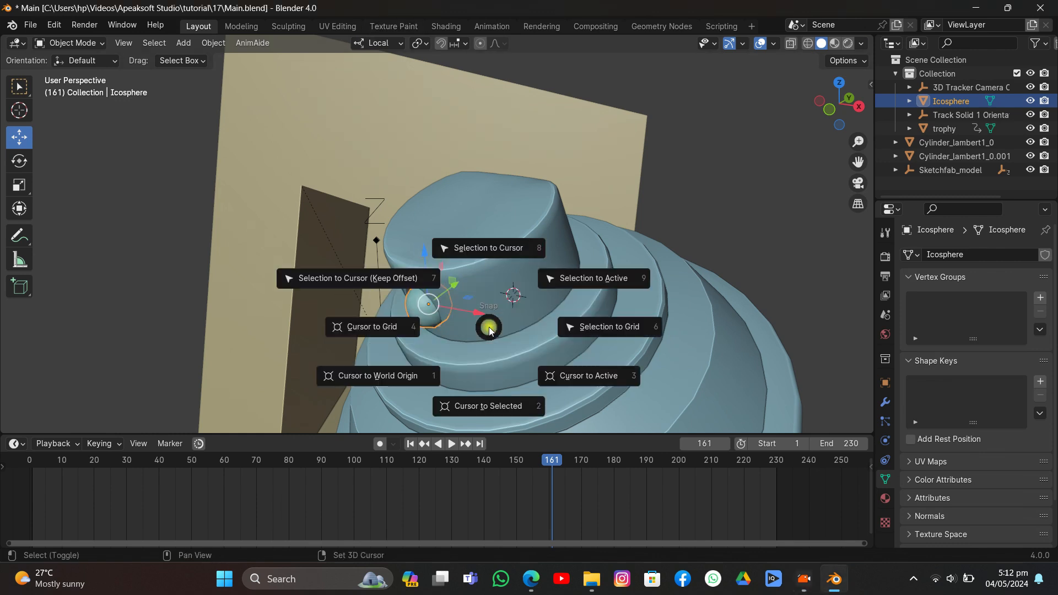
pyautogui.click(491, 375)
pyautogui.hotkey('shift', 'a')
pyautogui.moveTo(477, 286)
pyautogui.click(520, 296)
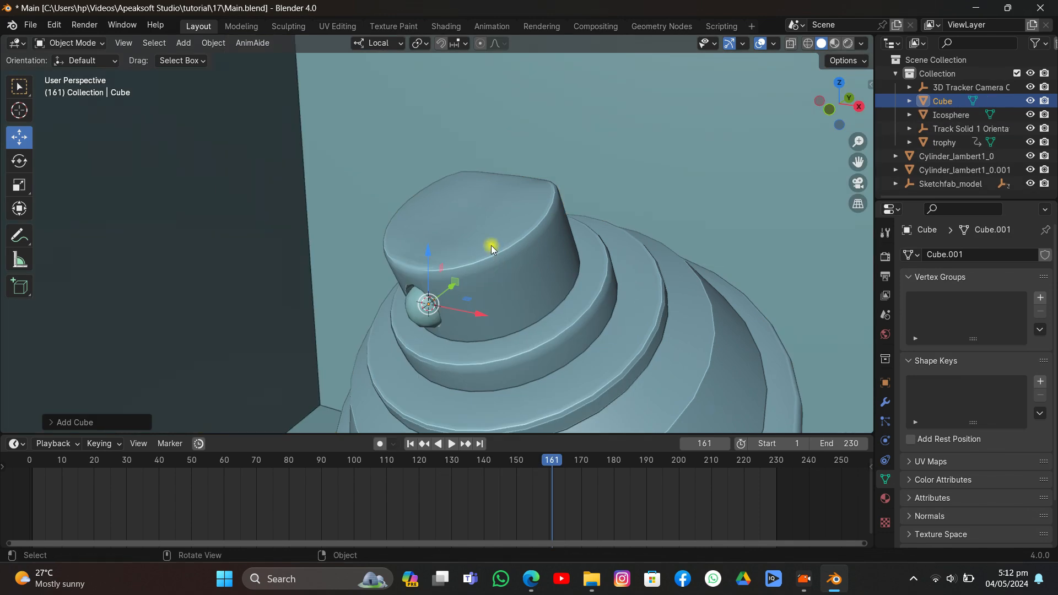
pyautogui.scroll(-3, 490, 245)
pyautogui.scroll(6, 491, 245)
# Step: Parent the cube to the blue spray can with Object (Keep Transform) and deselect everything
pyautogui.click(534, 219)
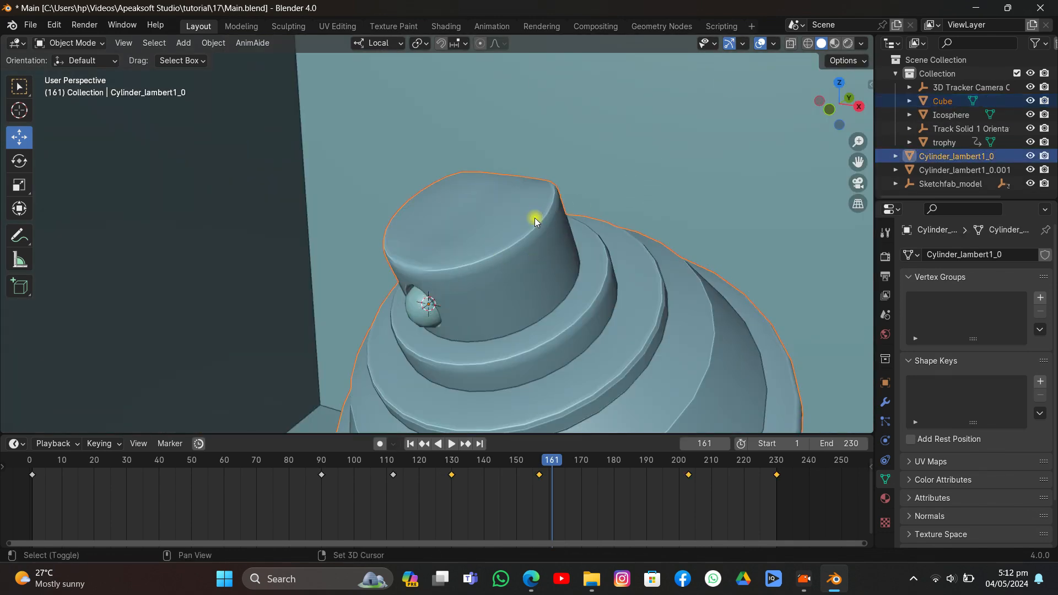
pyautogui.hotkey('ctrl', 'p')
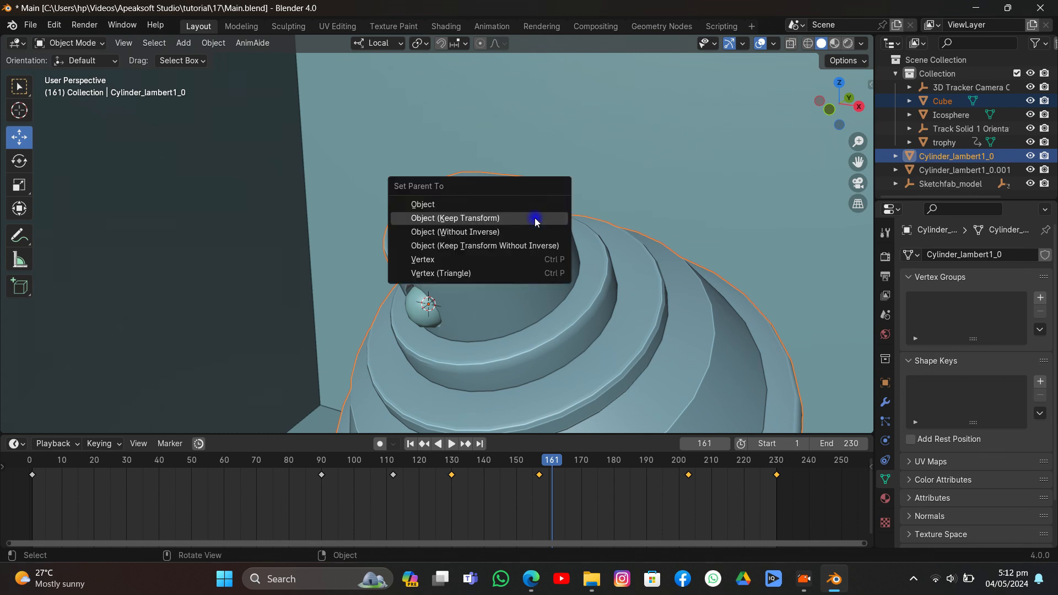
pyautogui.click(534, 217)
pyautogui.click(535, 217)
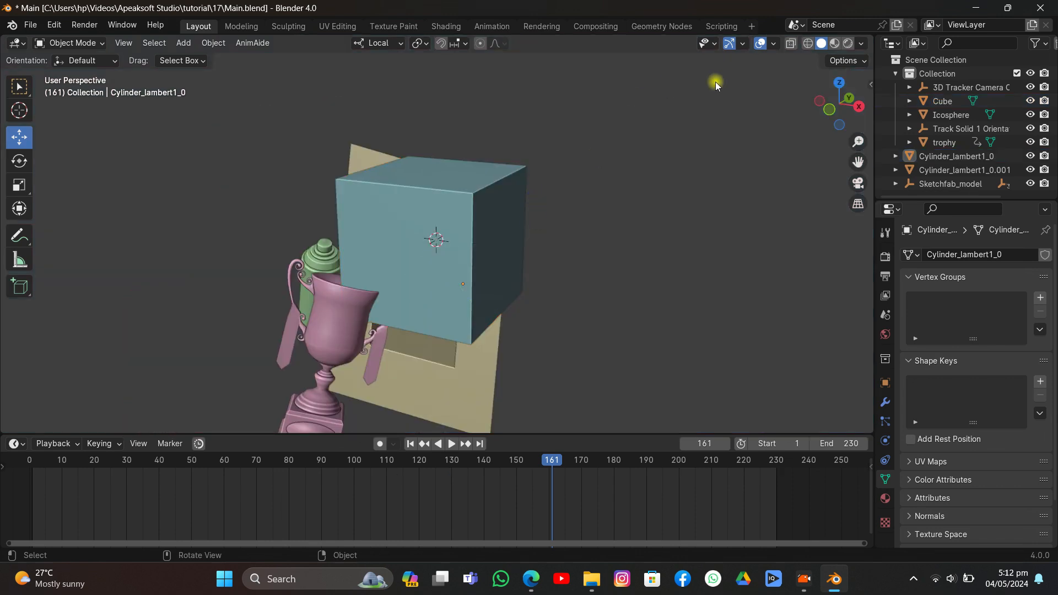
# Step: Scale the ico sphere up by about 2 in wireframe shading, apply its scale, and return to solid shading
pyautogui.click(807, 47)
pyautogui.scroll(6, 525, 130)
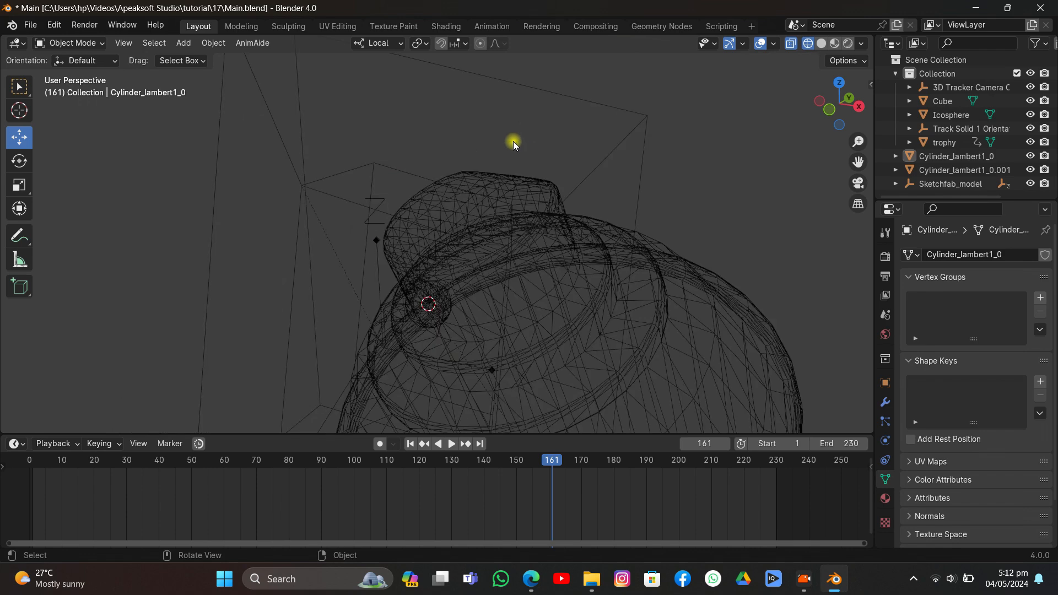
pyautogui.click(428, 305)
pyautogui.press('s')
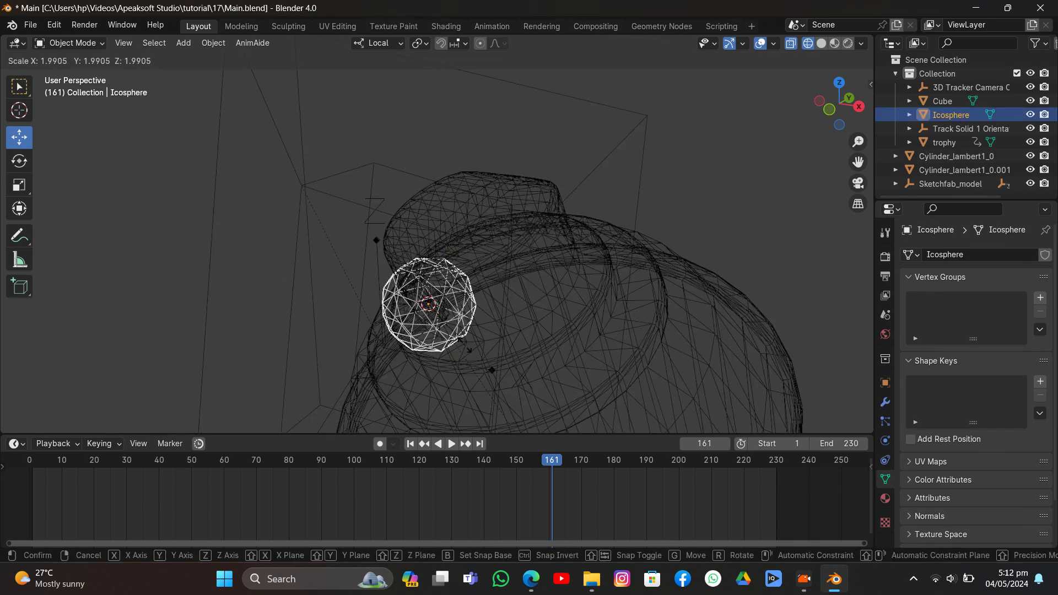
pyautogui.click(457, 322)
pyautogui.hotkey('ctrl', 'a')
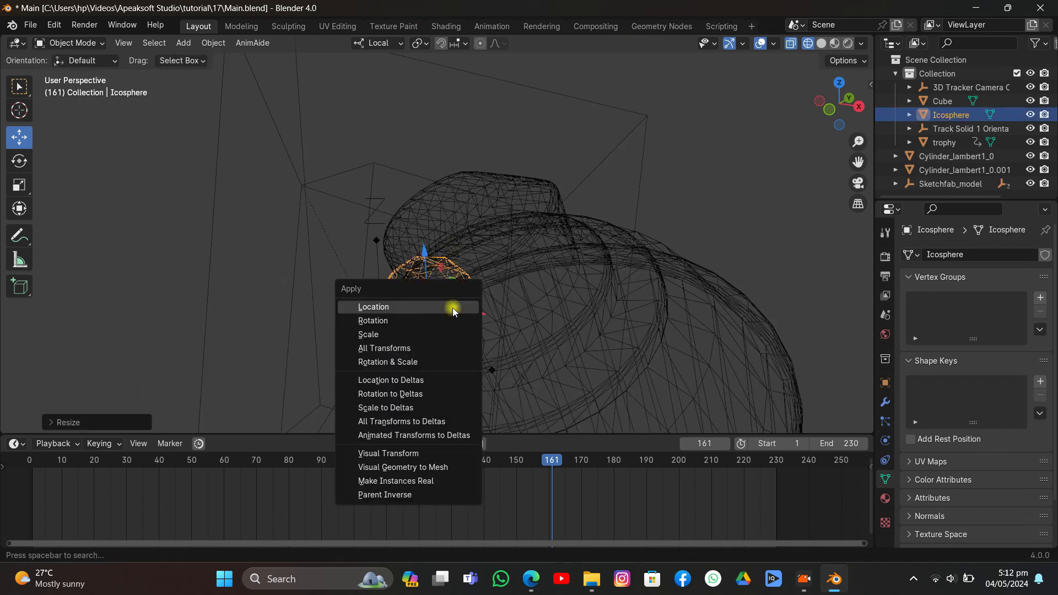
pyautogui.click(437, 332)
pyautogui.scroll(-8, 462, 295)
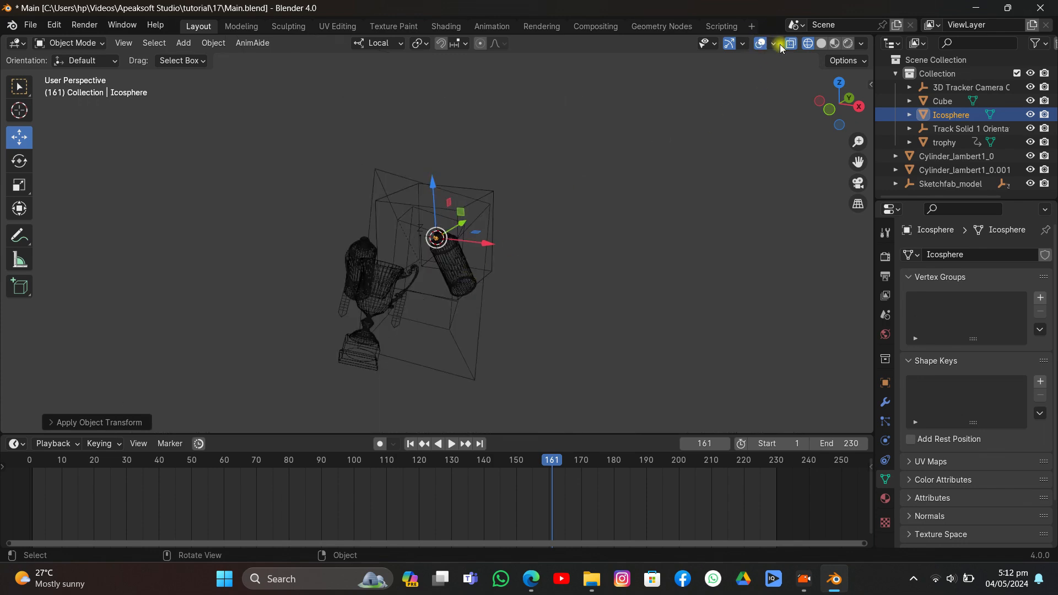
pyautogui.click(821, 44)
# Step: Set the cube's viewport display to Bounds so the spray can inside it can be seen
pyautogui.scroll(3, 527, 150)
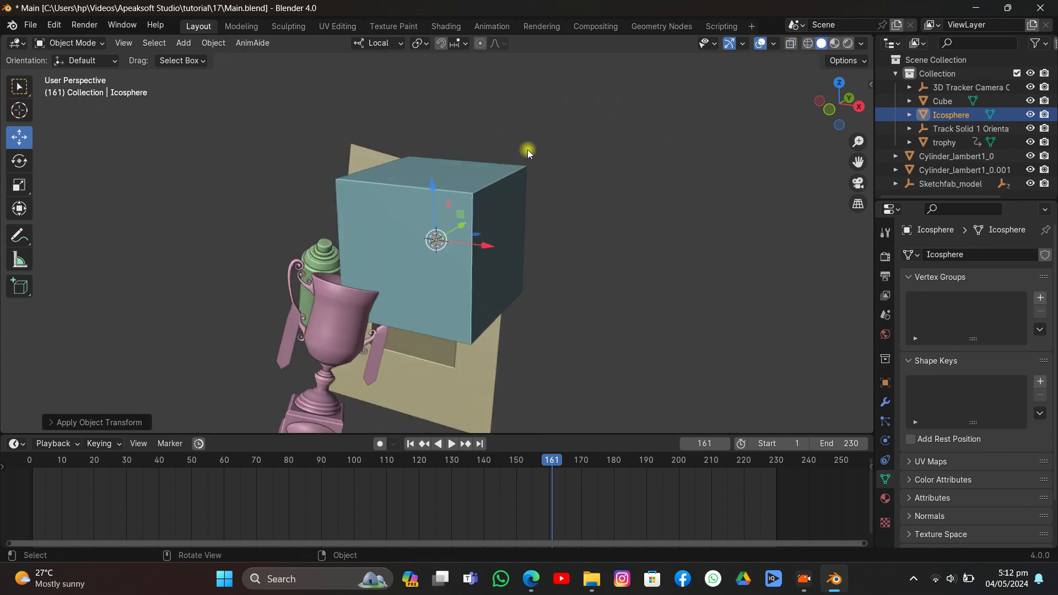
pyautogui.click(504, 197)
pyautogui.click(885, 383)
pyautogui.scroll(-6, 912, 402)
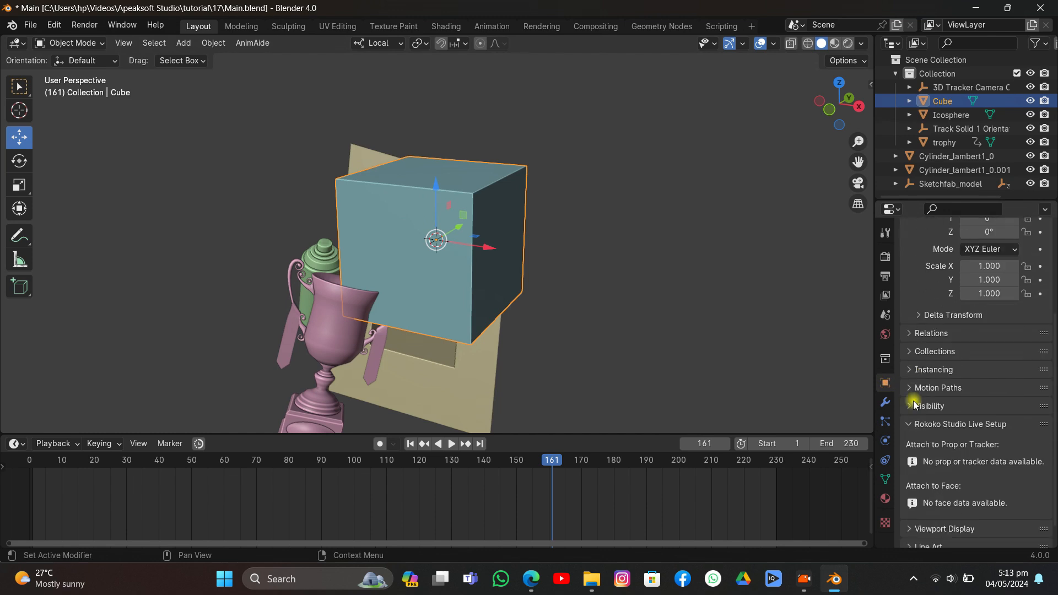
pyautogui.scroll(-2, 924, 381)
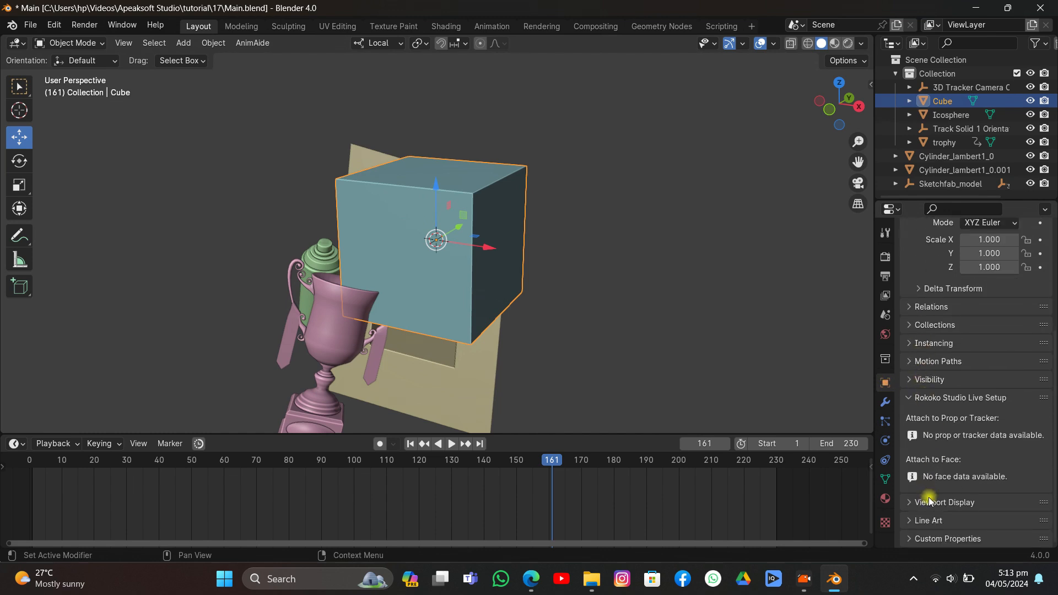
pyautogui.click(929, 501)
pyautogui.scroll(-5, 939, 485)
pyautogui.click(986, 533)
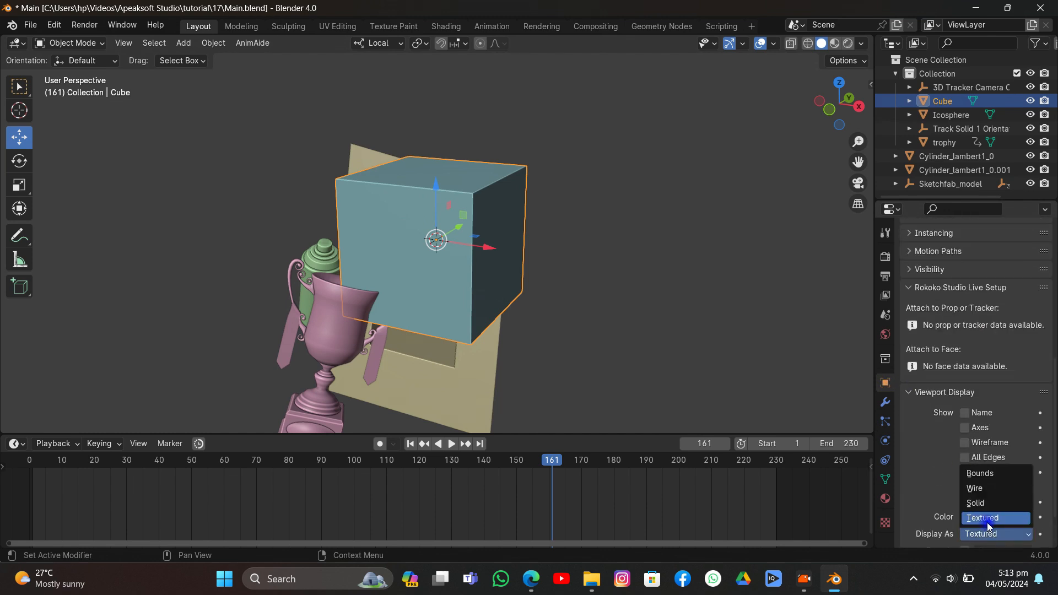
pyautogui.click(969, 473)
pyautogui.scroll(-2, 627, 264)
pyautogui.moveTo(626, 264)
pyautogui.mouseDown(button='middle')
pyautogui.moveTo(649, 266)
pyautogui.moveTo(587, 297)
pyautogui.mouseUp(button='middle')
pyautogui.scroll(2, 648, 265)
pyautogui.scroll(3, 638, 266)
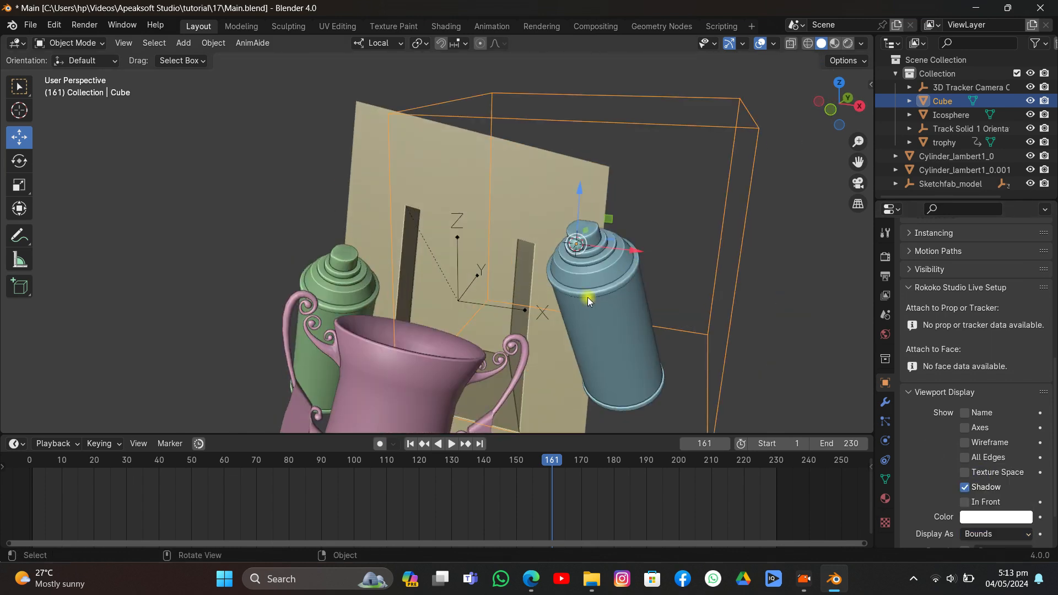
# Step: Add an emitter particle system to the ico sphere at the nozzle and scrub the timeline to preview it
pyautogui.moveTo(549, 464); pyautogui.dragTo(491, 474)
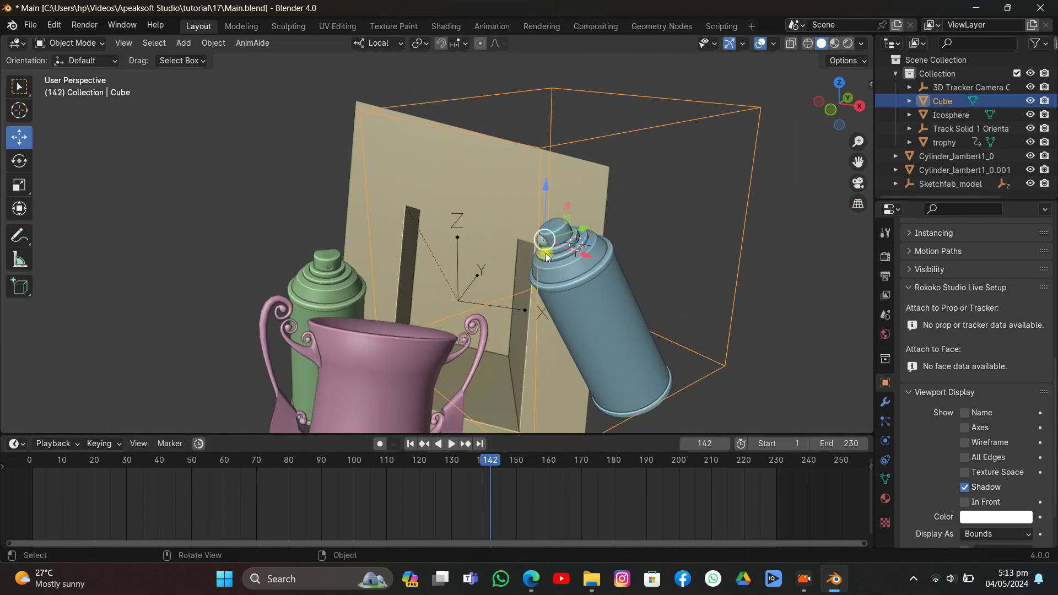
pyautogui.click(539, 227)
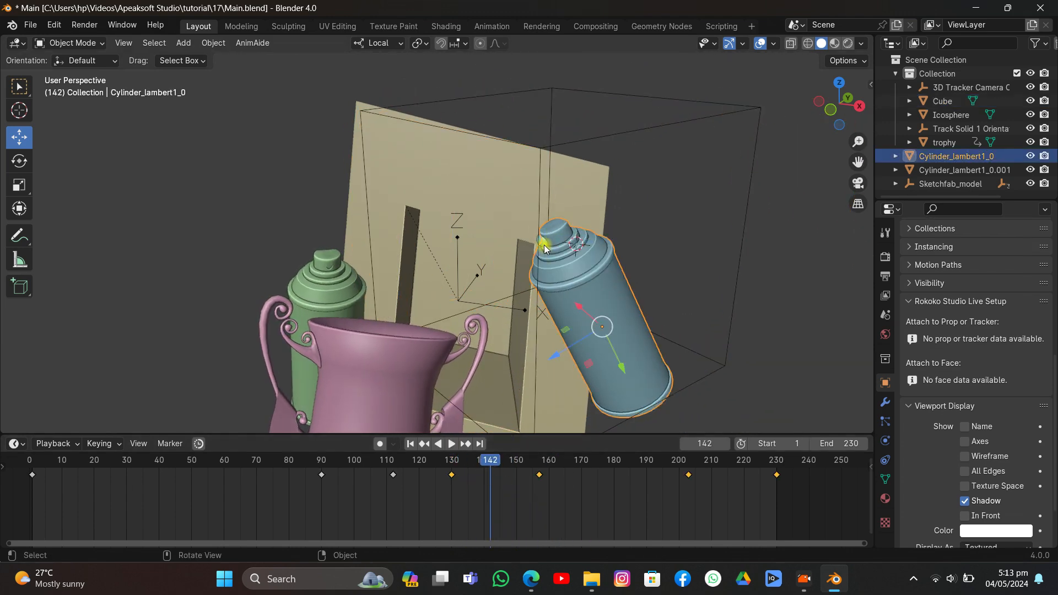
pyautogui.click(543, 242)
pyautogui.click(885, 421)
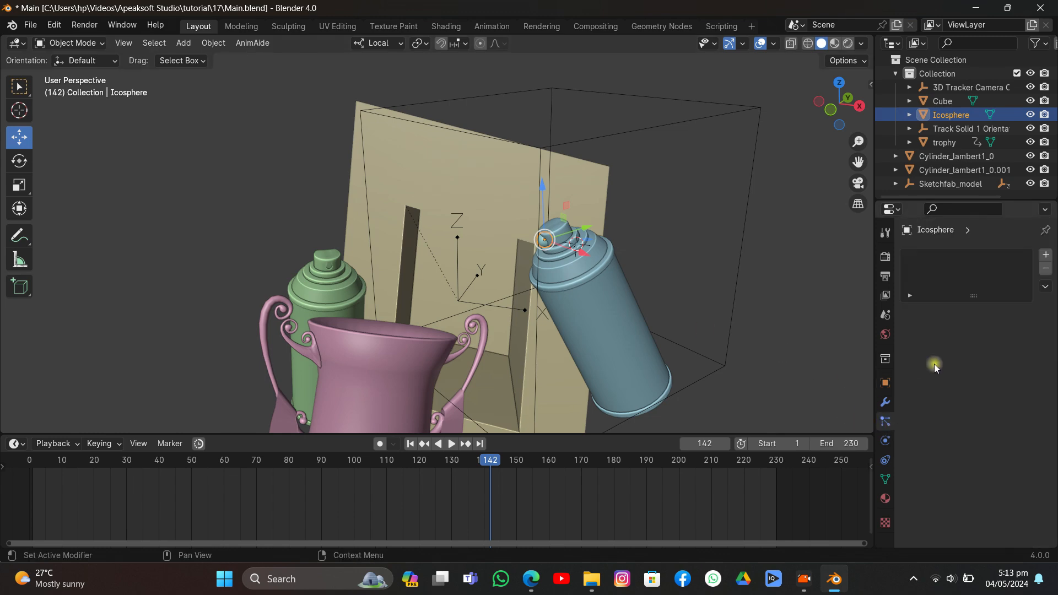
pyautogui.click(1045, 257)
pyautogui.moveTo(488, 459); pyautogui.dragTo(464, 456)
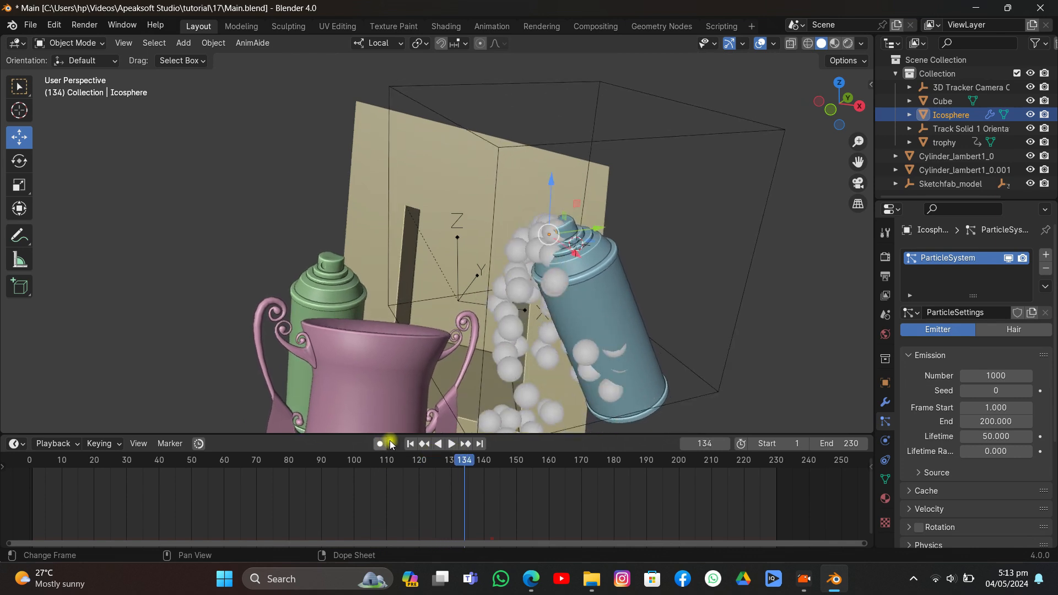
# Step: Set the ico sphere's particle emission to start at frame 130 and end at frame 157, matching the blue can's keyframes
pyautogui.click(613, 297)
pyautogui.moveTo(453, 463); pyautogui.dragTo(453, 464)
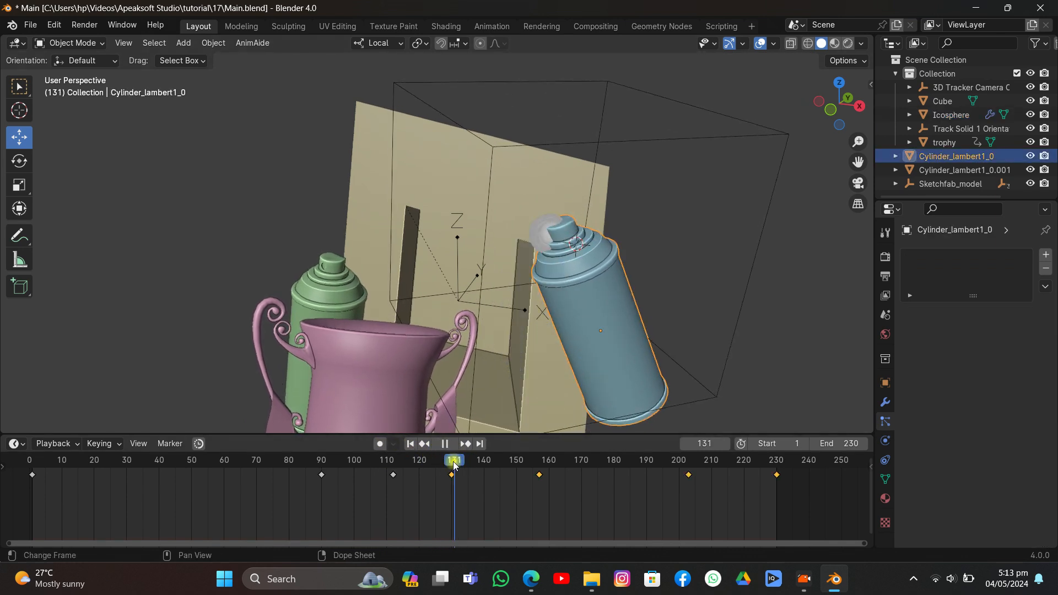
pyautogui.click(422, 446)
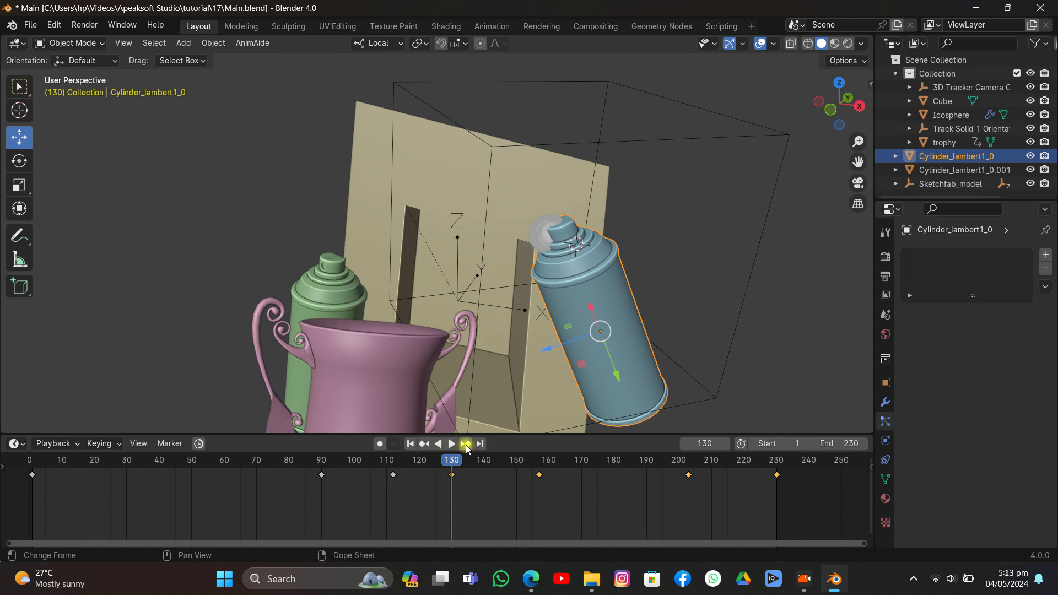
pyautogui.click(465, 444)
pyautogui.click(562, 252)
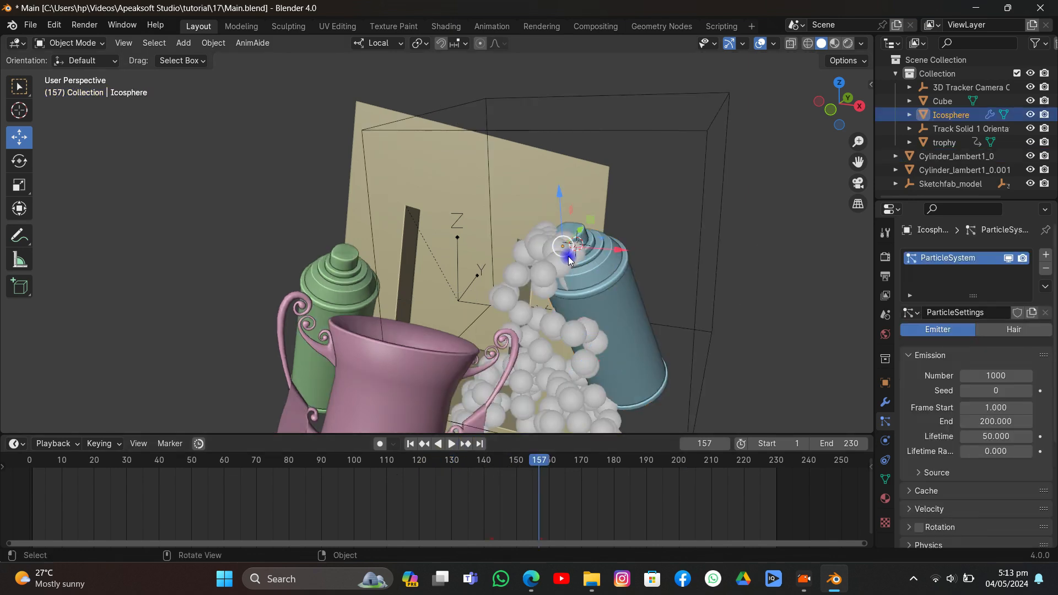
pyautogui.click(995, 408)
pyautogui.write('130')
pyautogui.press('Return')
pyautogui.click(995, 420)
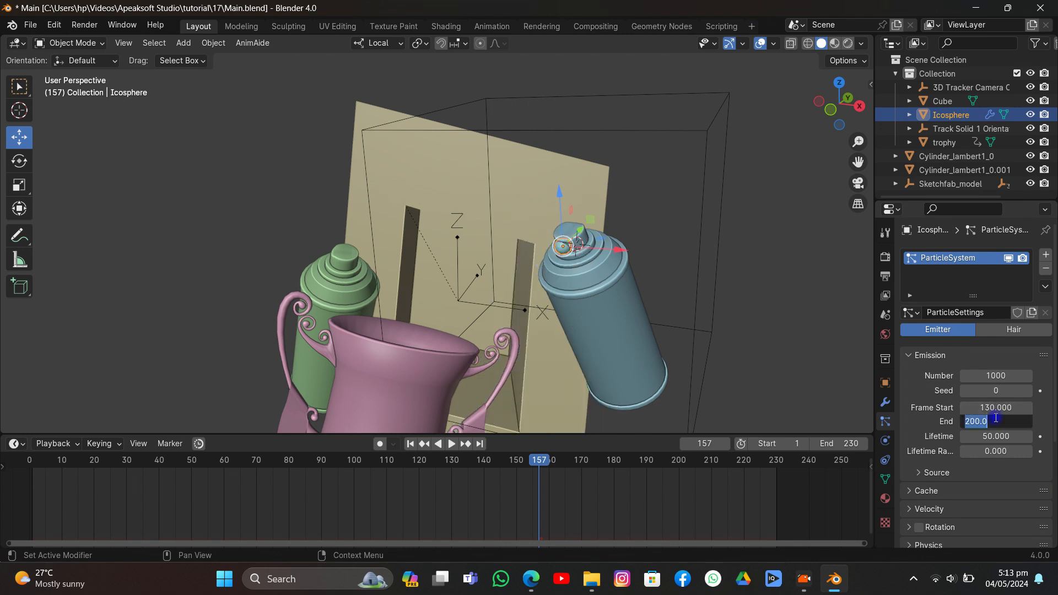
pyautogui.press('Return')
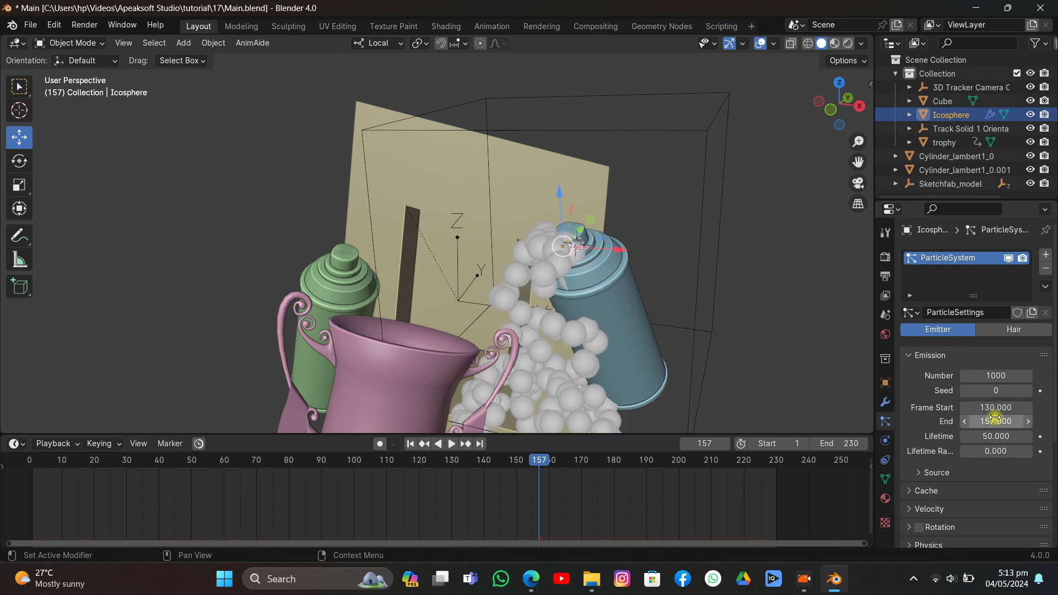
# Step: Play the animation from the first frame to check when the particles are emitted from the nozzle
pyautogui.moveTo(533, 461); pyautogui.dragTo(448, 461)
pyautogui.click(412, 442)
pyautogui.press('space')
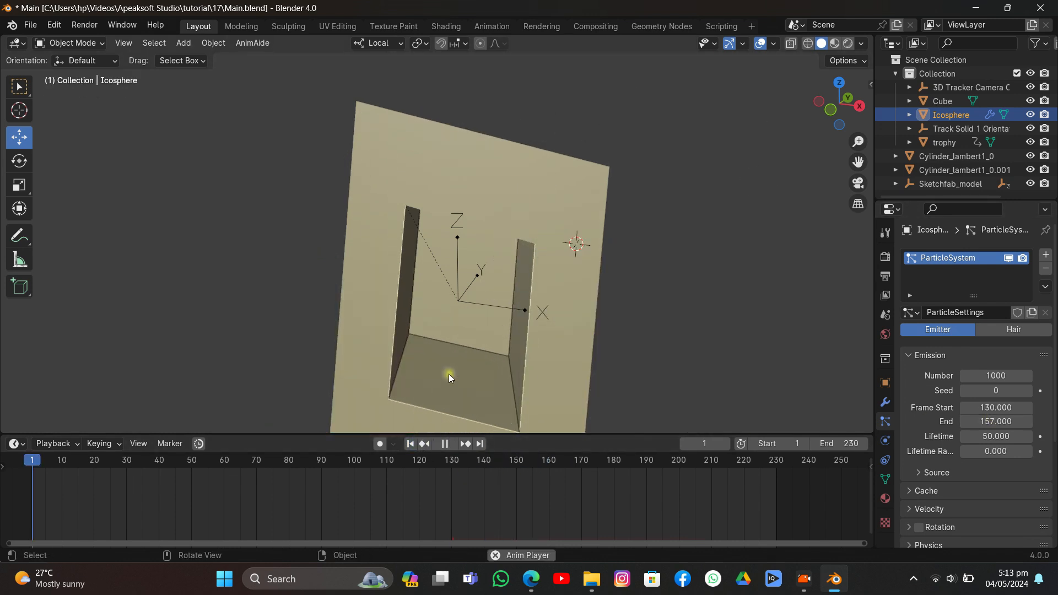
pyautogui.scroll(-5, 490, 306)
pyautogui.moveTo(490, 306); pyautogui.dragTo(480, 299, button='middle')
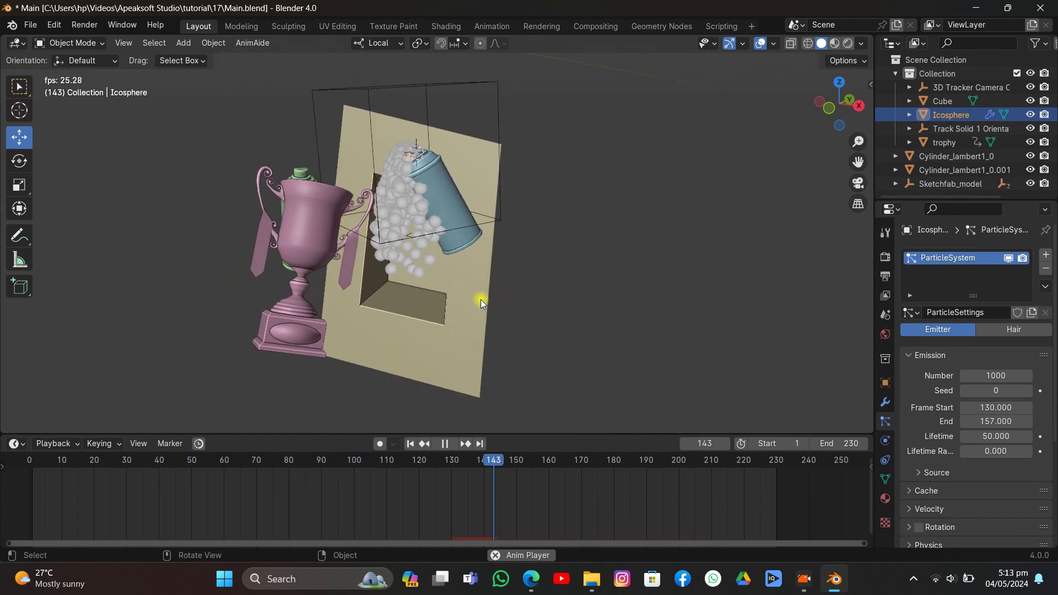
pyautogui.press('space')
# Step: Lower the gravity field weight of the ico sphere's particles to 0.094
pyautogui.scroll(-5, 1027, 410)
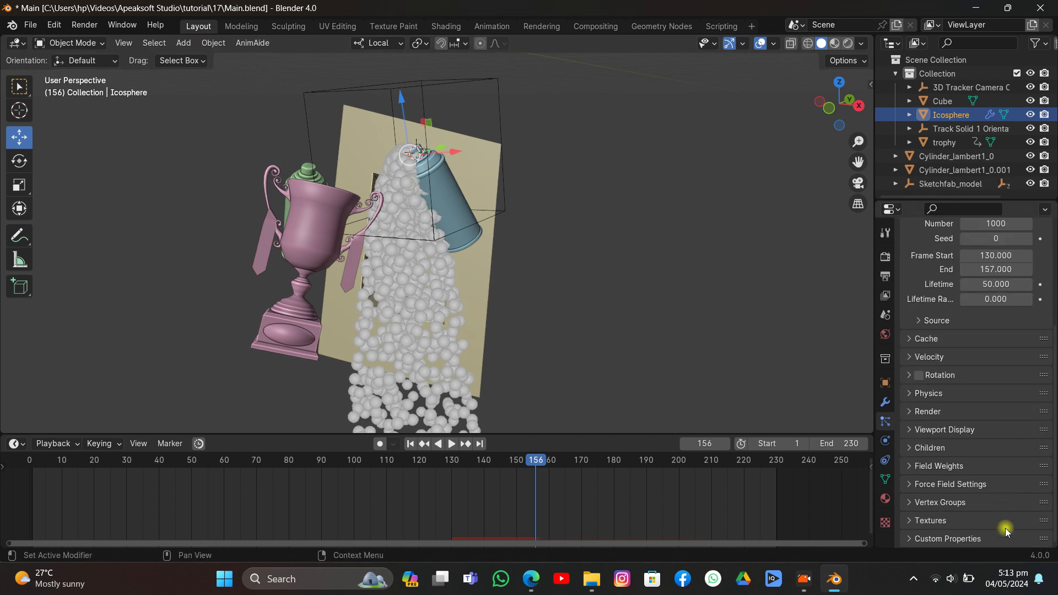
pyautogui.click(941, 467)
pyautogui.scroll(-5, 1000, 402)
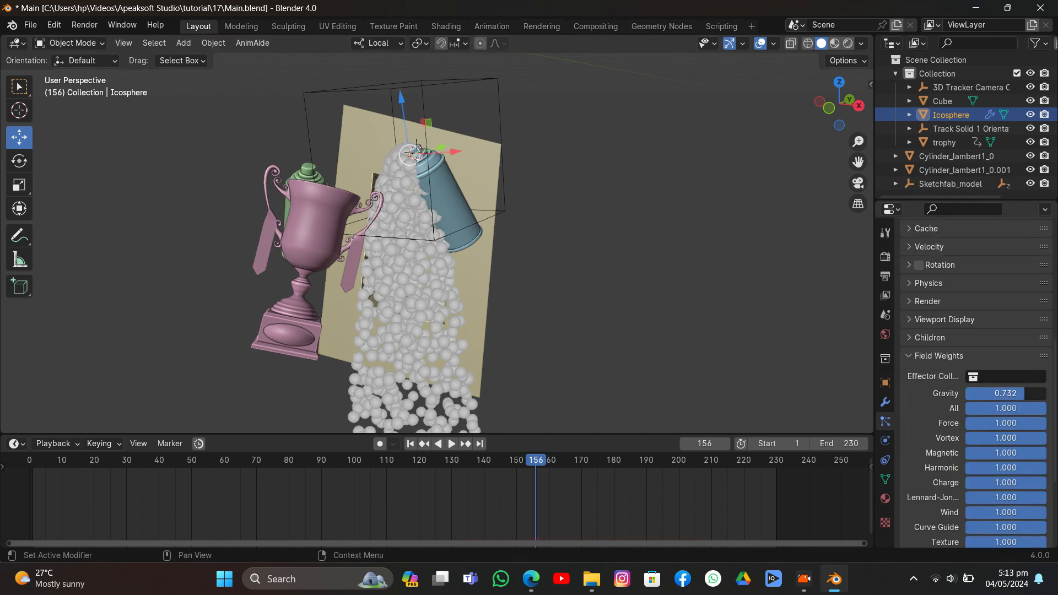
pyautogui.moveTo(969, 394); pyautogui.dragTo(963, 395)
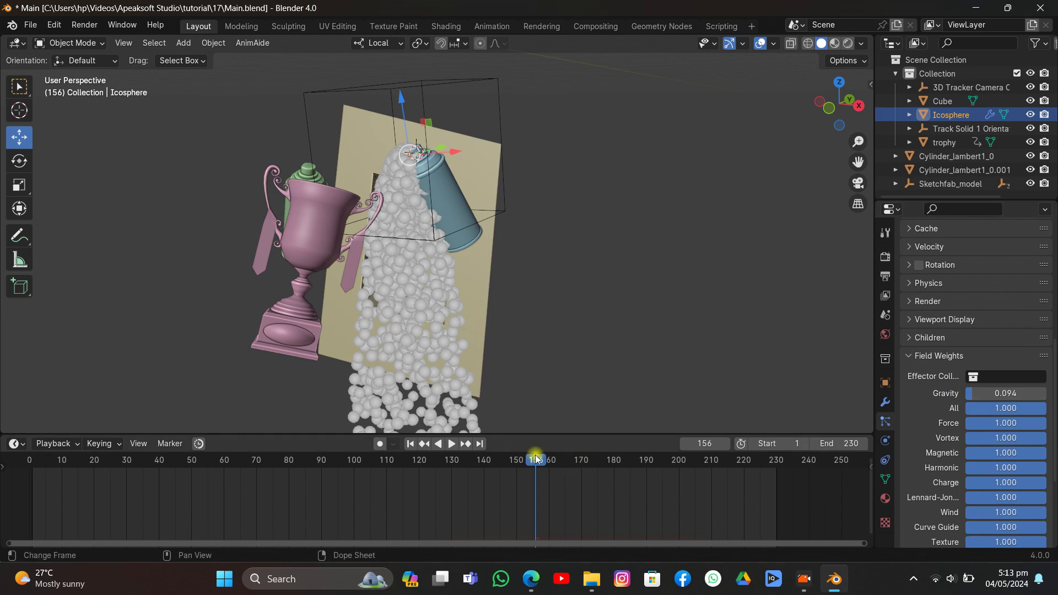
# Step: Replay the animation from the first frame to check how the particles spread with the reduced gravity
pyautogui.moveTo(535, 460); pyautogui.dragTo(496, 462)
pyautogui.press('space')
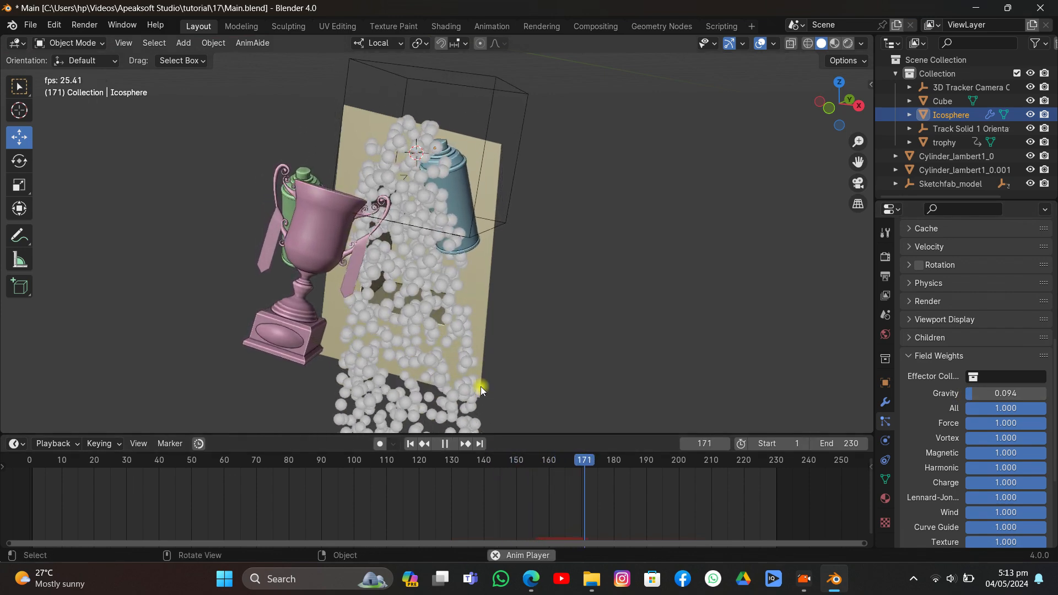
pyautogui.press('space')
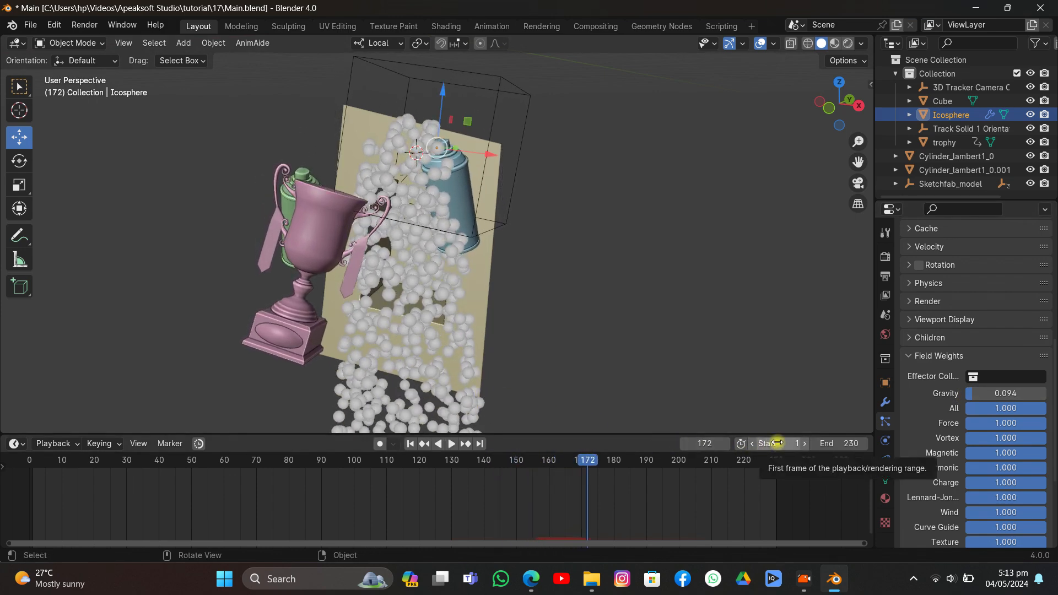
pyautogui.moveTo(513, 462); pyautogui.dragTo(452, 463)
pyautogui.click(412, 444)
pyautogui.press('space')
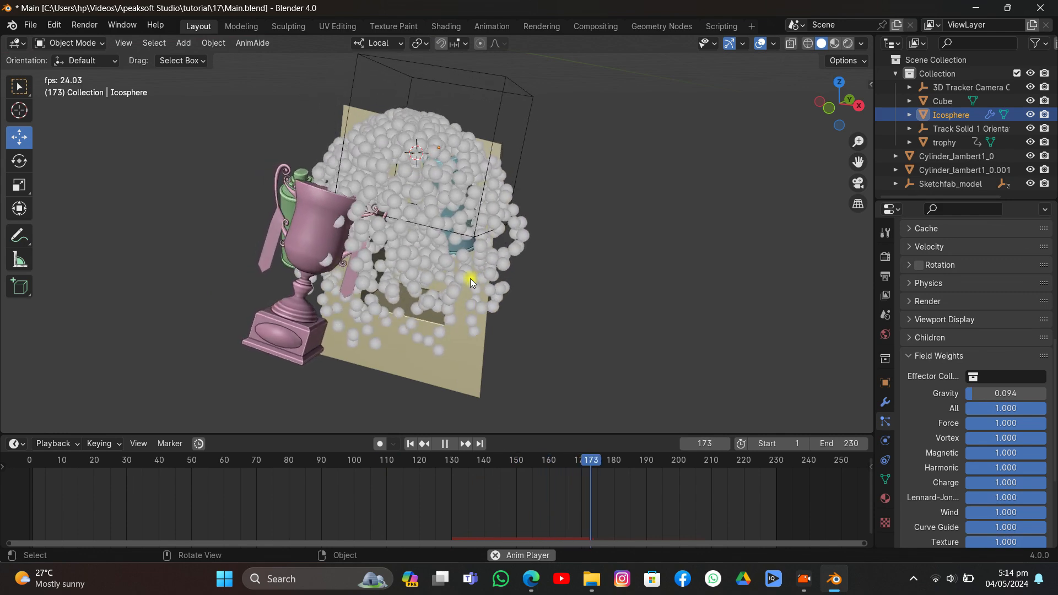
pyautogui.press('space')
# Step: Set the Normal emission velocity of the ico sphere's particles to 0.26 m/s
pyautogui.keyDown('shift'); pyautogui.moveTo(556, 175); pyautogui.dragTo(543, 195, button='middle'); pyautogui.keyUp('shift')
pyautogui.scroll(5, 961, 282)
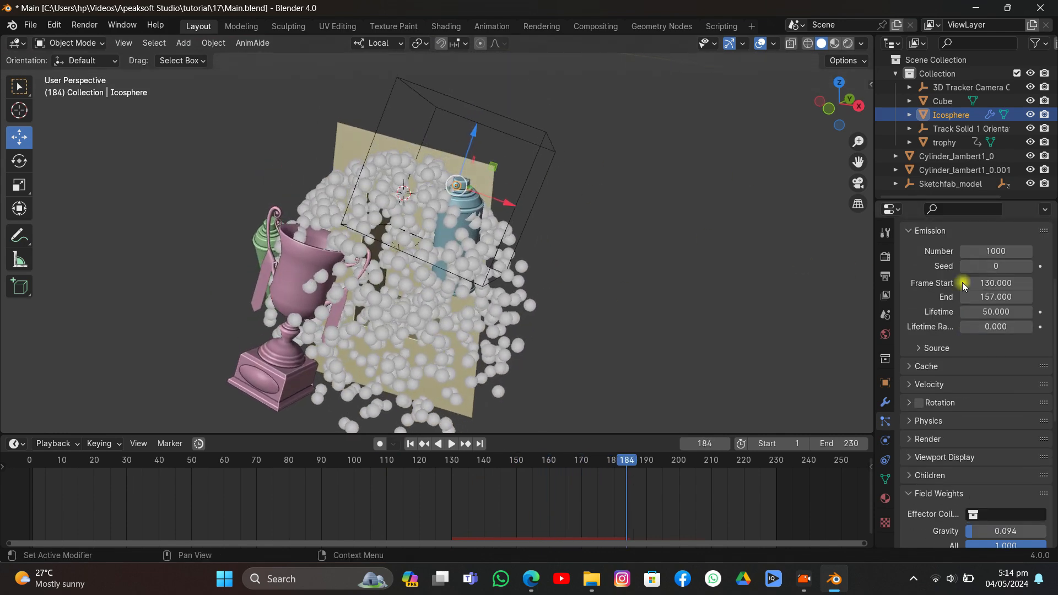
pyautogui.click(930, 384)
pyautogui.scroll(-2, 992, 348)
pyautogui.moveTo(994, 349)
pyautogui.mouseDown()
pyautogui.moveTo(1008, 349)
pyautogui.moveTo(1002, 336)
pyautogui.mouseUp()
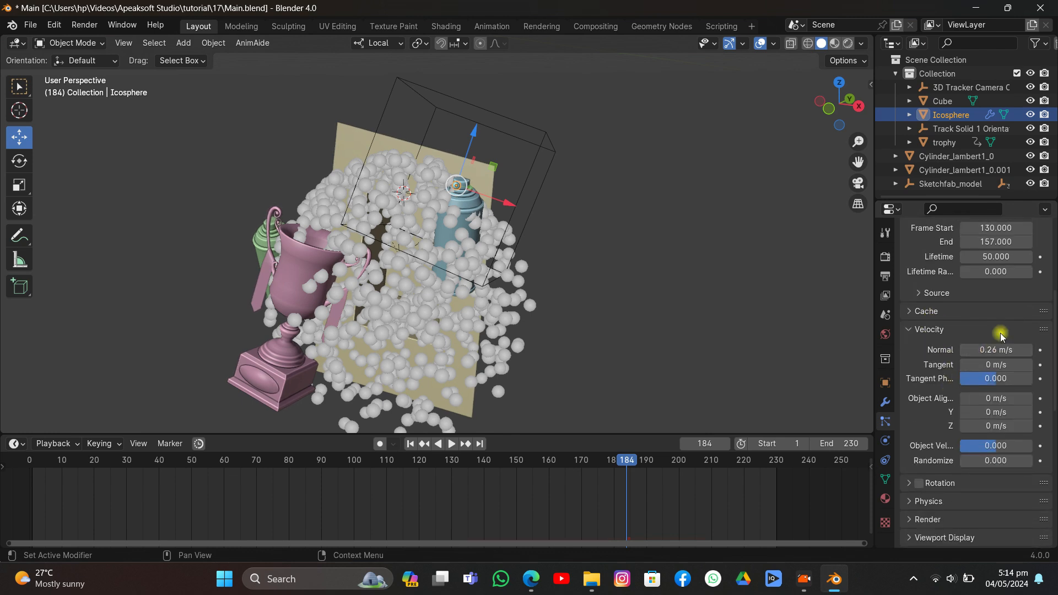
# Step: Set the start frame of the playback range to 130 and go to that frame
pyautogui.click(410, 444)
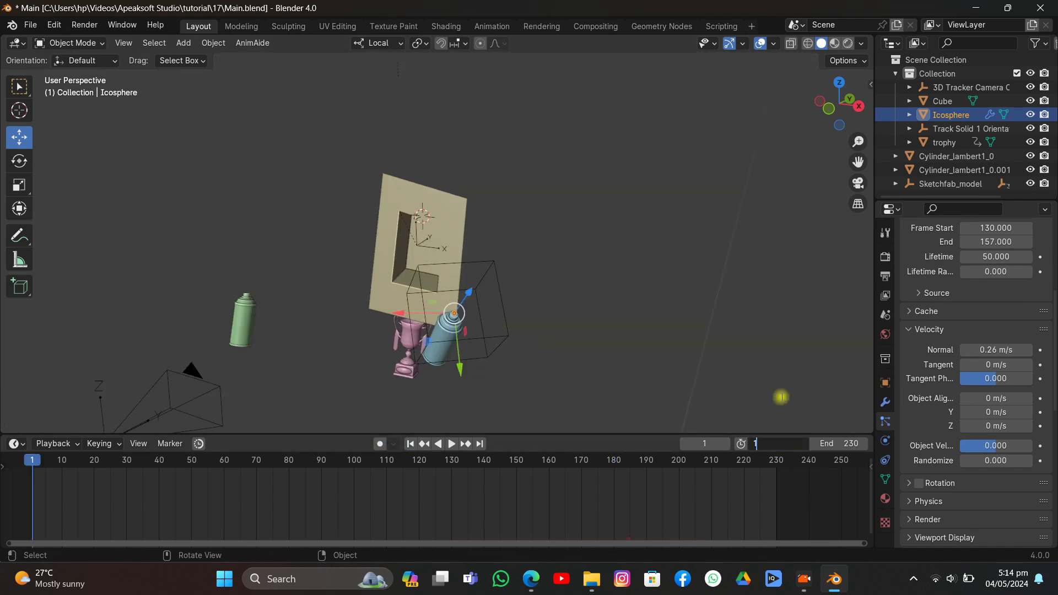
pyautogui.press('Return')
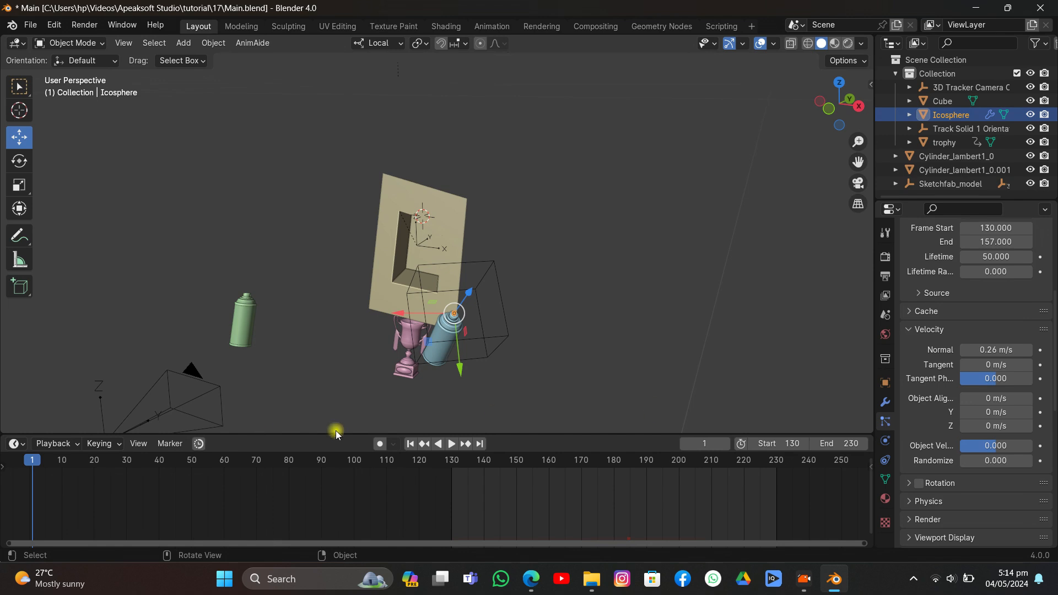
pyautogui.click(412, 444)
# Step: Play the animation twice from frame 130 to check up close how the particles leave the blue can's nozzle
pyautogui.press('space')
pyautogui.scroll(5, 445, 236)
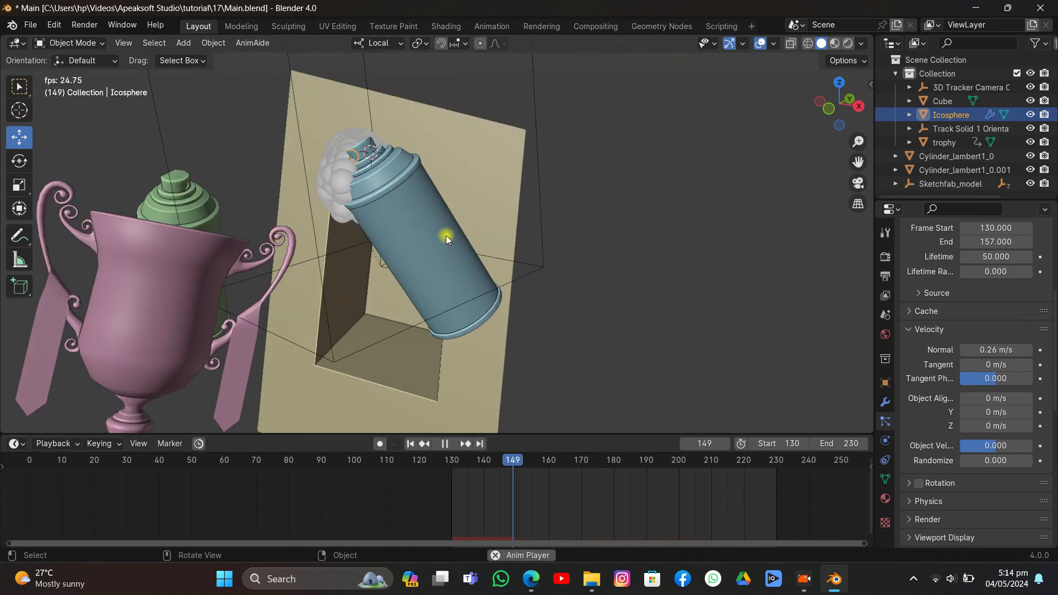
pyautogui.press('space')
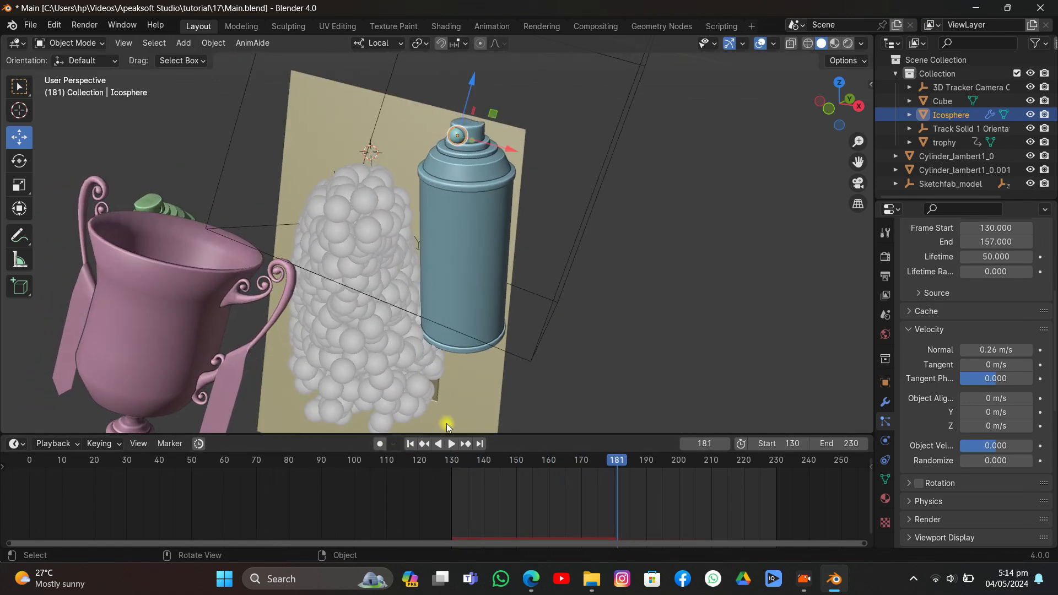
pyautogui.click(412, 444)
pyautogui.press('space')
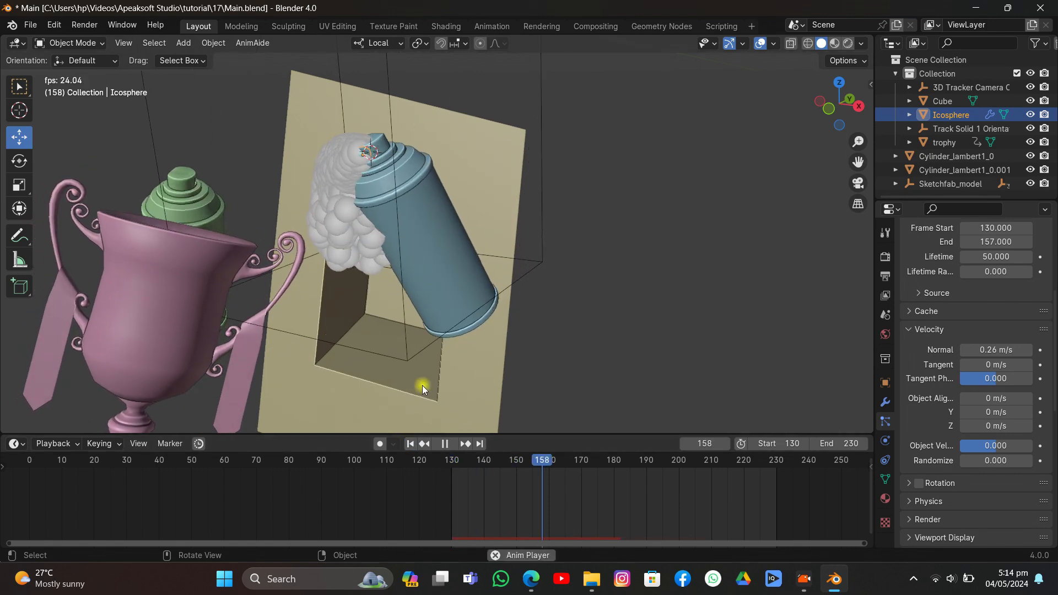
pyautogui.press('space')
pyautogui.keyDown('shift'); pyautogui.moveTo(378, 272); pyautogui.dragTo(375, 269, button='middle'); pyautogui.keyUp('shift')
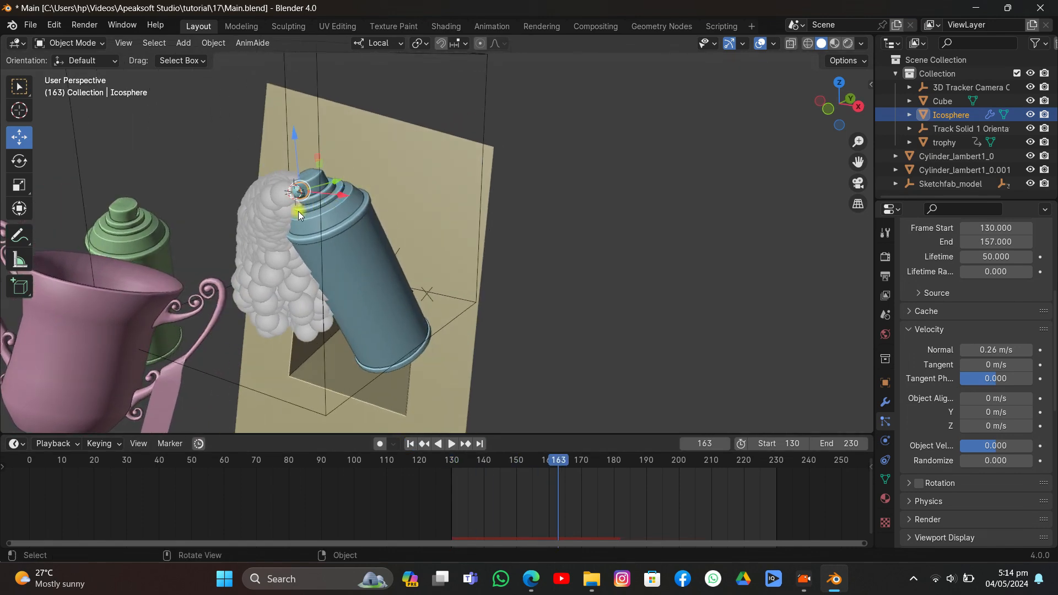
# Step: Set the object-aligned Y velocity of the ico sphere's particles to -4.68 m/s and replay from frame 130 to check the spray
pyautogui.moveTo(996, 412); pyautogui.dragTo(1022, 412)
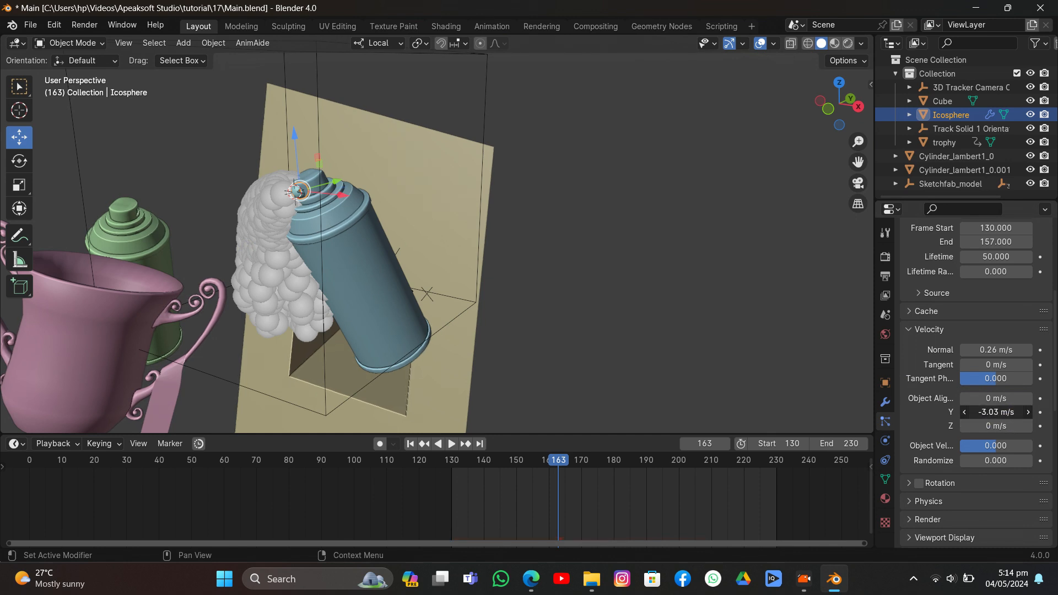
pyautogui.click(409, 445)
pyautogui.press('space')
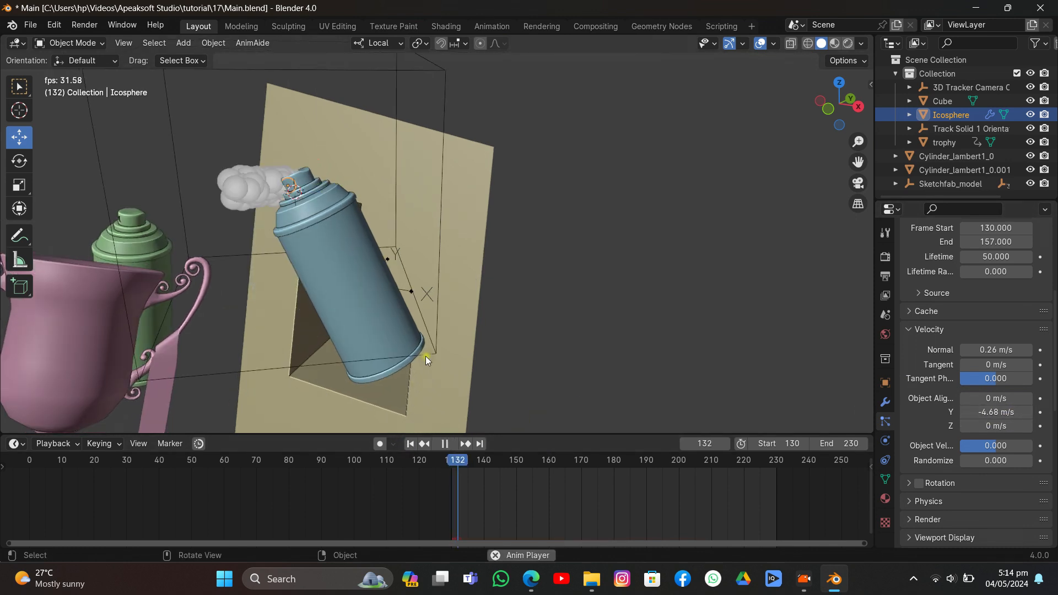
pyautogui.press('space')
# Step: Reduce the object-aligned Y velocity of the particles to -0.27 m/s and replay from frame 130 to check the spray
pyautogui.moveTo(982, 407); pyautogui.dragTo(991, 412)
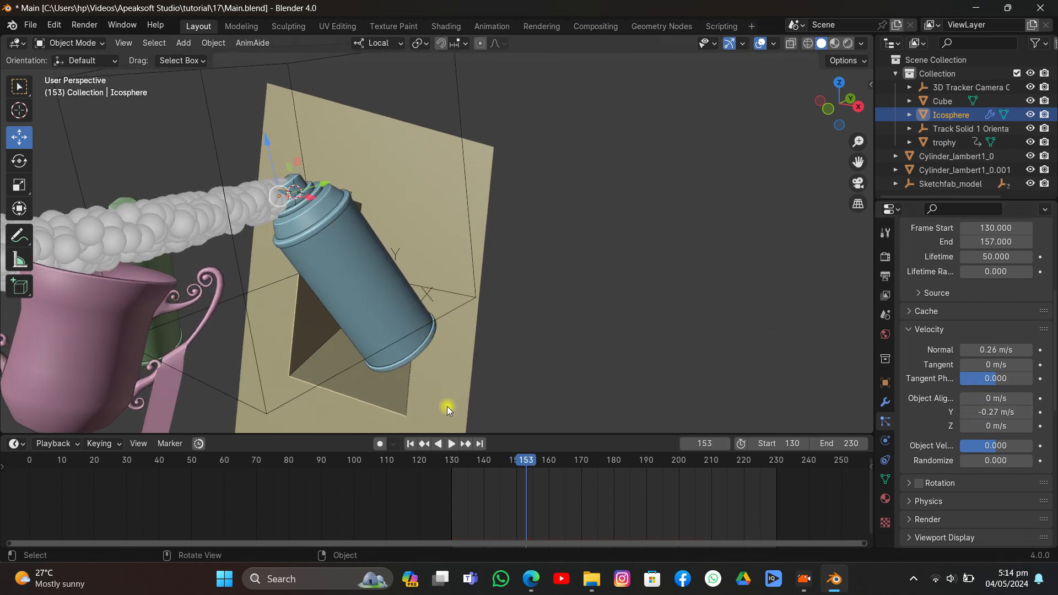
pyautogui.click(412, 444)
pyautogui.press('space')
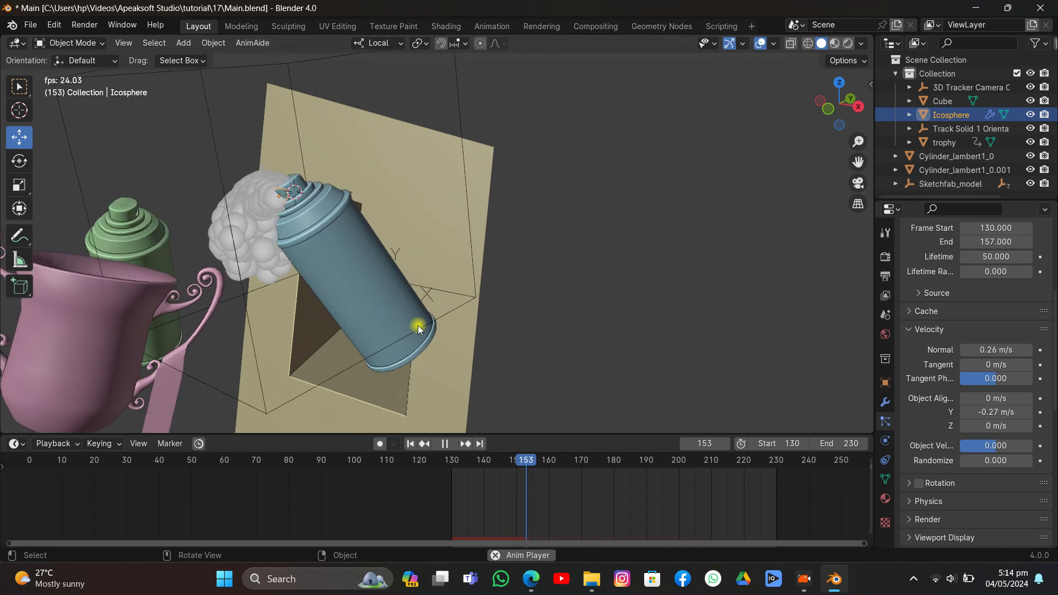
pyautogui.press('space')
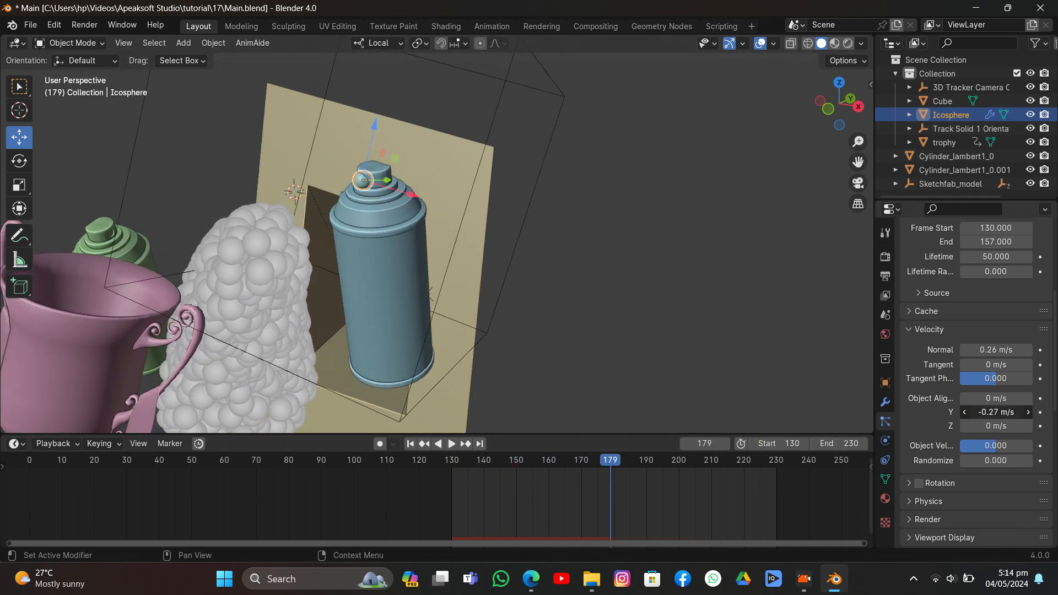
# Step: Change the object-aligned Y velocity of the particles to -0.67 m/s and replay from frame 130 to check the spray
pyautogui.moveTo(996, 412); pyautogui.dragTo(991, 412)
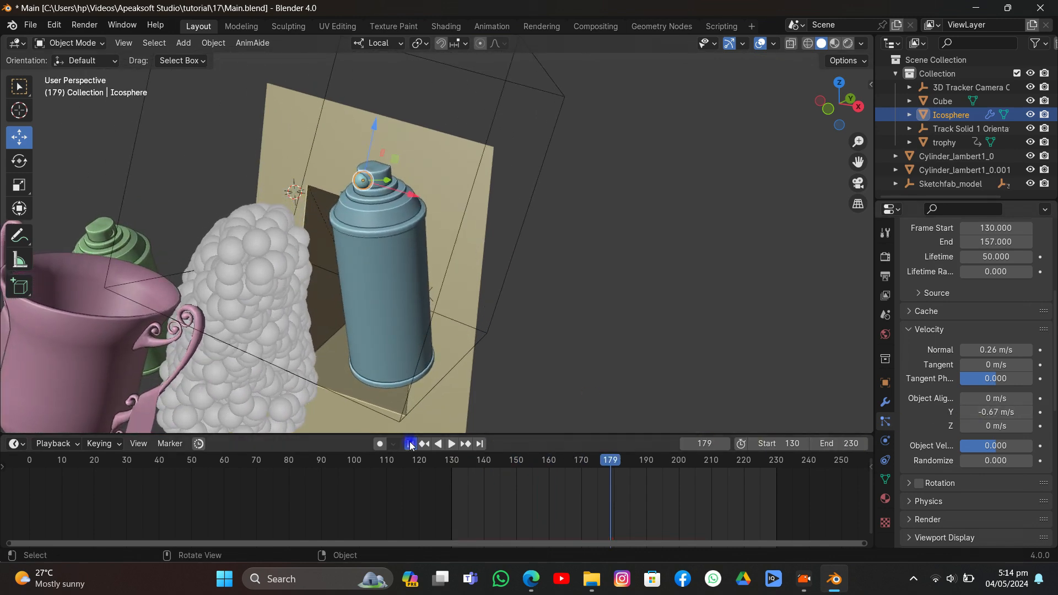
pyautogui.click(411, 444)
pyautogui.press('space')
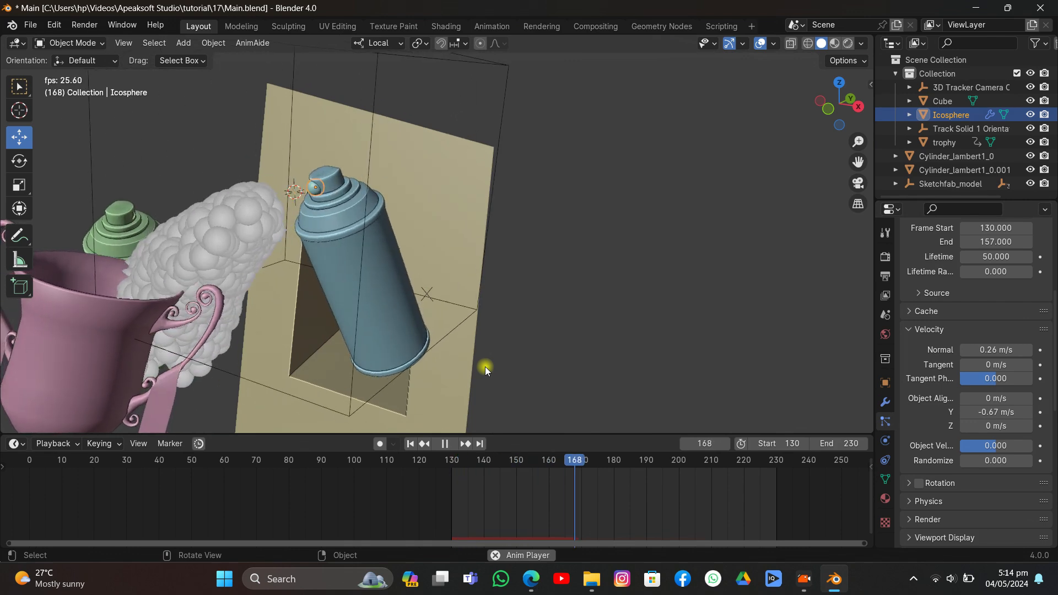
pyautogui.press('space')
pyautogui.moveTo(502, 348)
pyautogui.mouseDown(button='middle')
pyautogui.moveTo(514, 343)
pyautogui.moveTo(494, 355)
pyautogui.mouseUp(button='middle')
# Step: Set the object-aligned Y velocity of the particles to -0.92 m/s and replay the spray from frame 130
pyautogui.click(412, 444)
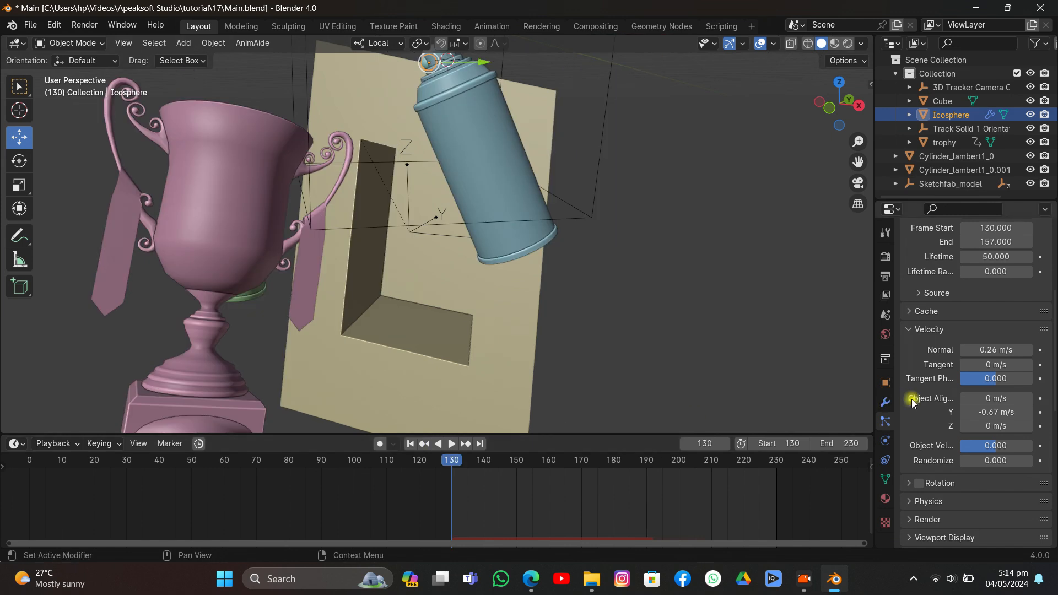
pyautogui.moveTo(995, 412); pyautogui.dragTo(986, 412)
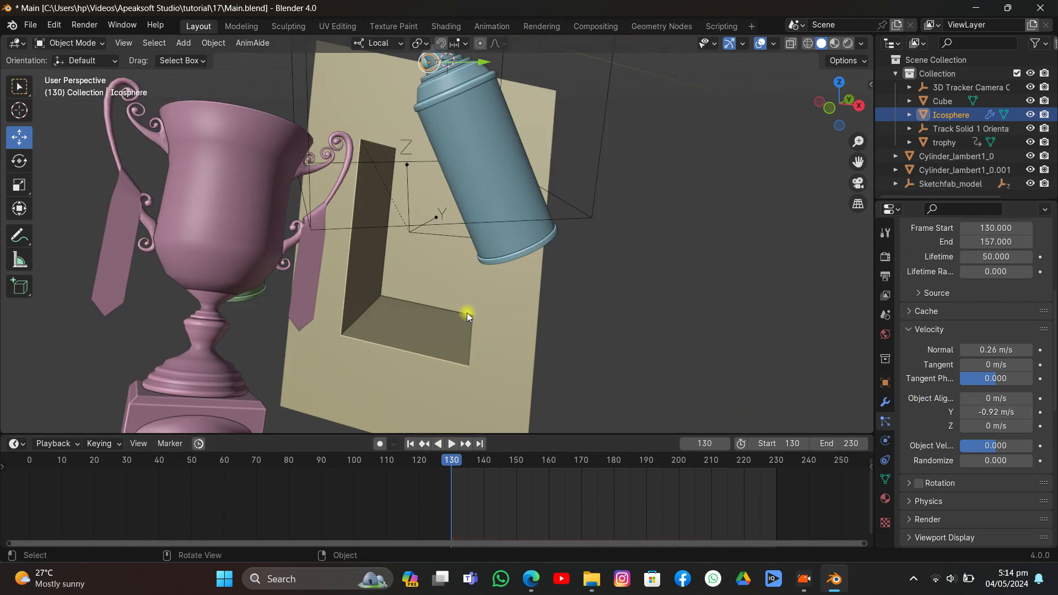
pyautogui.press('space')
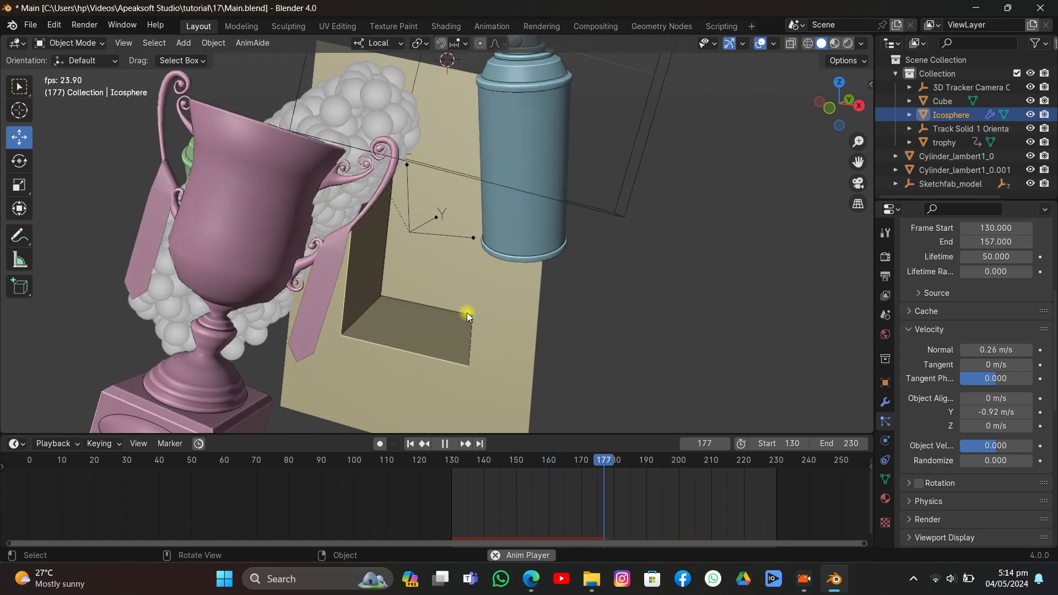
pyautogui.press('space')
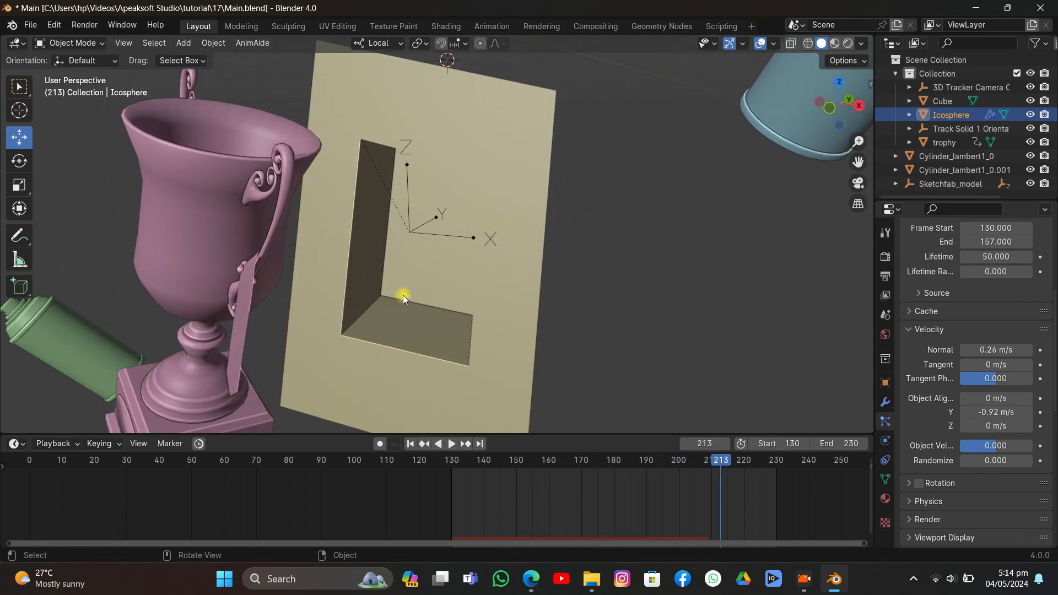
# Step: Play the spray again from near frame 130 to frame 200 to examine how the particles meet the trophy
pyautogui.moveTo(471, 459); pyautogui.dragTo(457, 462)
pyautogui.press('space')
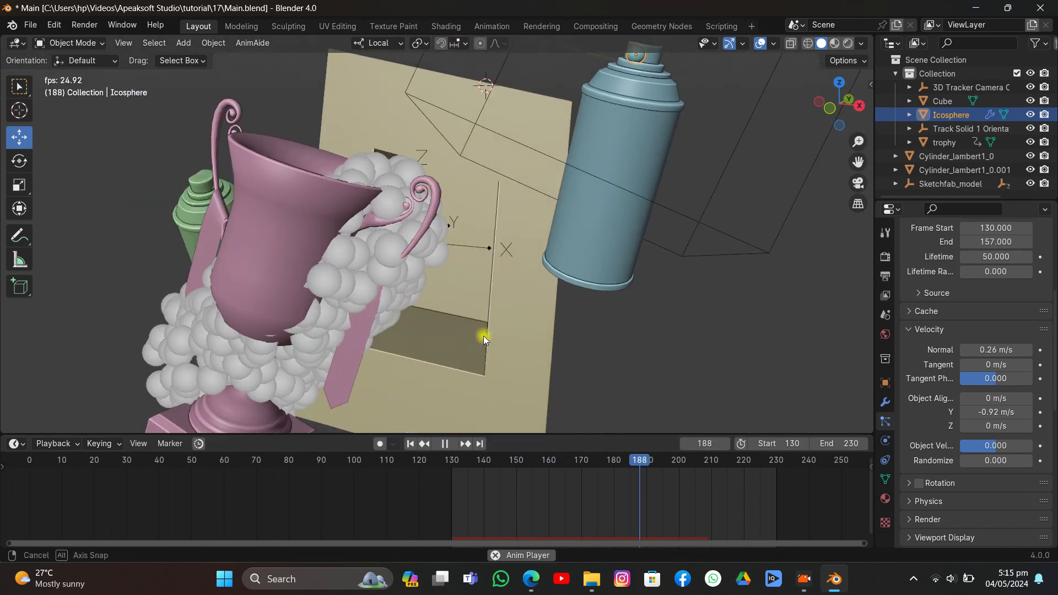
pyautogui.press('space')
pyautogui.press('space')
pyautogui.press('space')
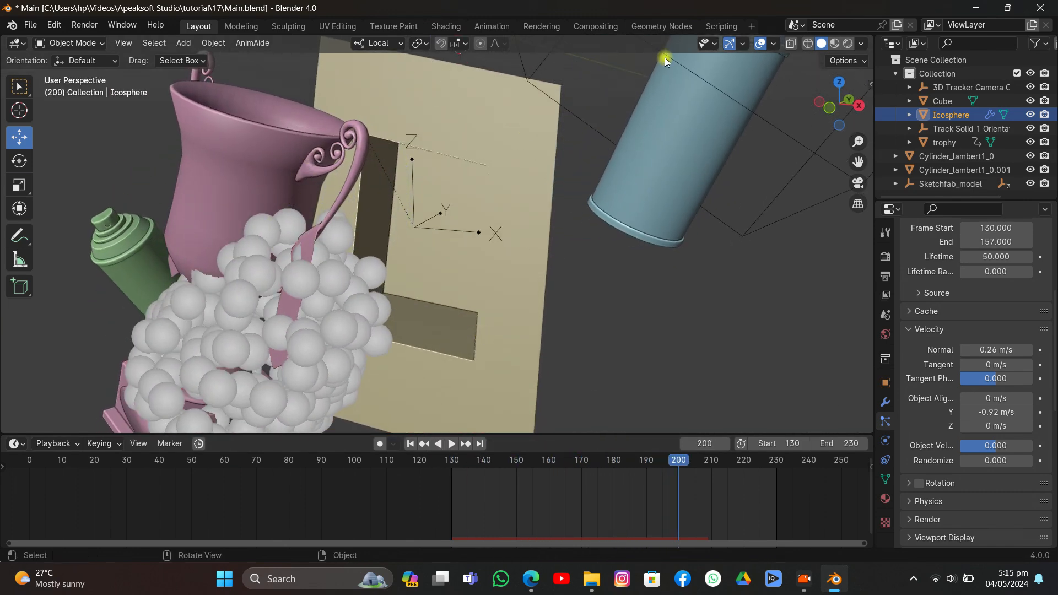
# Step: Add Collision physics to the trophy
pyautogui.click(247, 124)
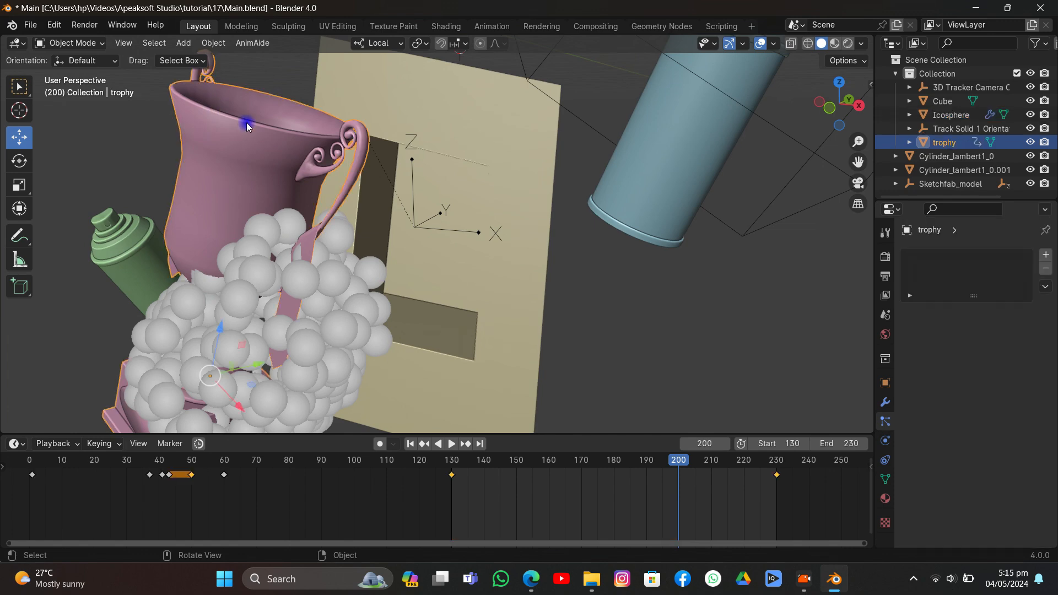
pyautogui.click(884, 440)
pyautogui.click(975, 269)
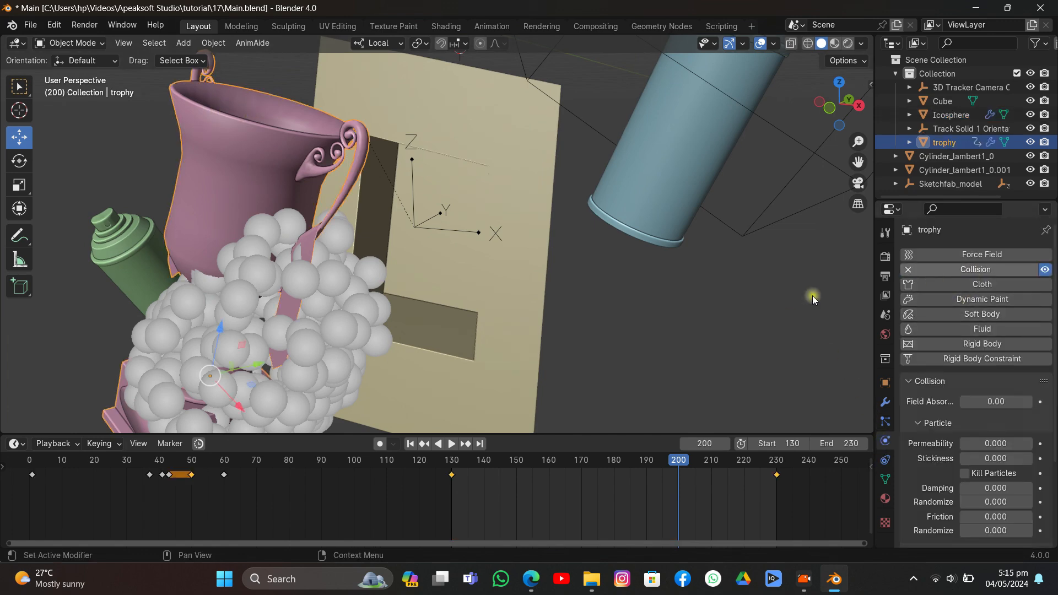
# Step: Replay from frame 130 and scrub to about frame 181 to examine how the particles collide with the trophy
pyautogui.click(411, 444)
pyautogui.press('space')
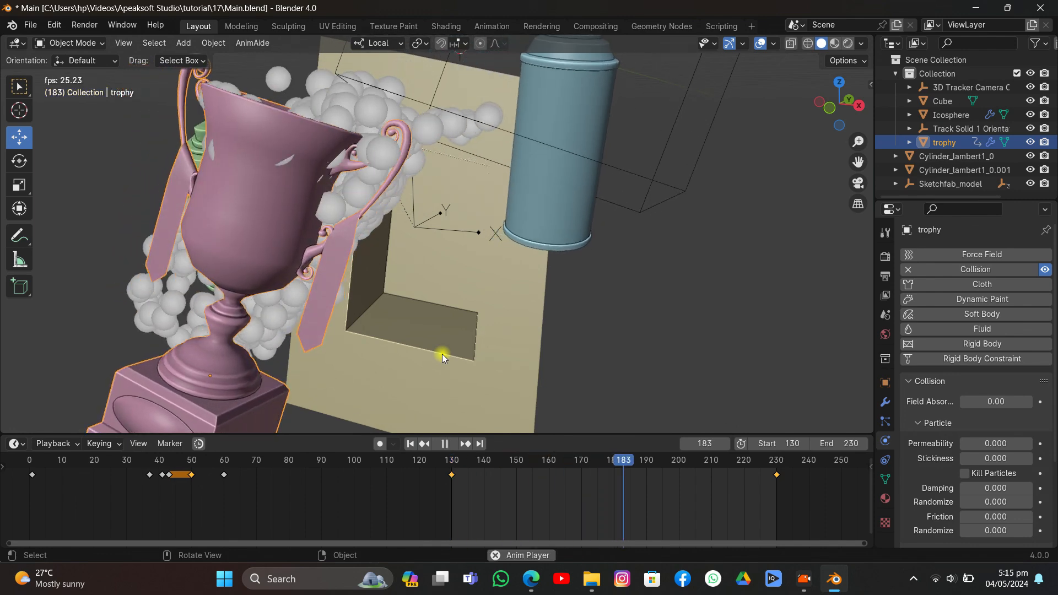
pyautogui.press('space')
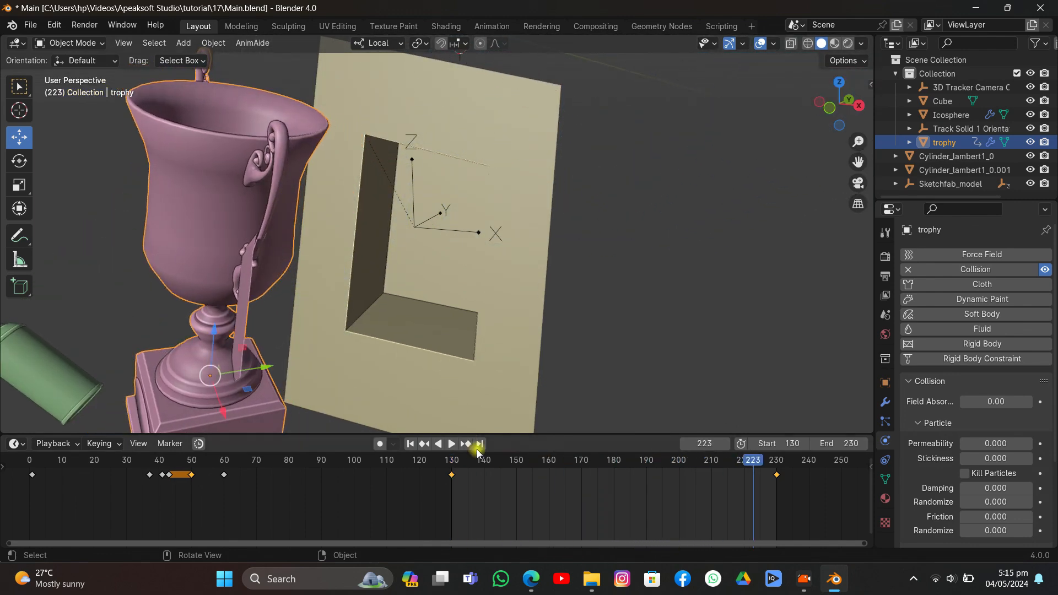
pyautogui.moveTo(491, 460); pyautogui.dragTo(588, 478)
pyautogui.moveTo(623, 475)
pyautogui.mouseDown()
pyautogui.moveTo(705, 474)
pyautogui.moveTo(502, 477)
pyautogui.moveTo(617, 477)
pyautogui.mouseUp()
pyautogui.moveTo(507, 227); pyautogui.dragTo(425, 223, button='middle')
# Step: Select the ico sphere and set the Normal emission velocity of its particles to 1 m/s
pyautogui.click(425, 225)
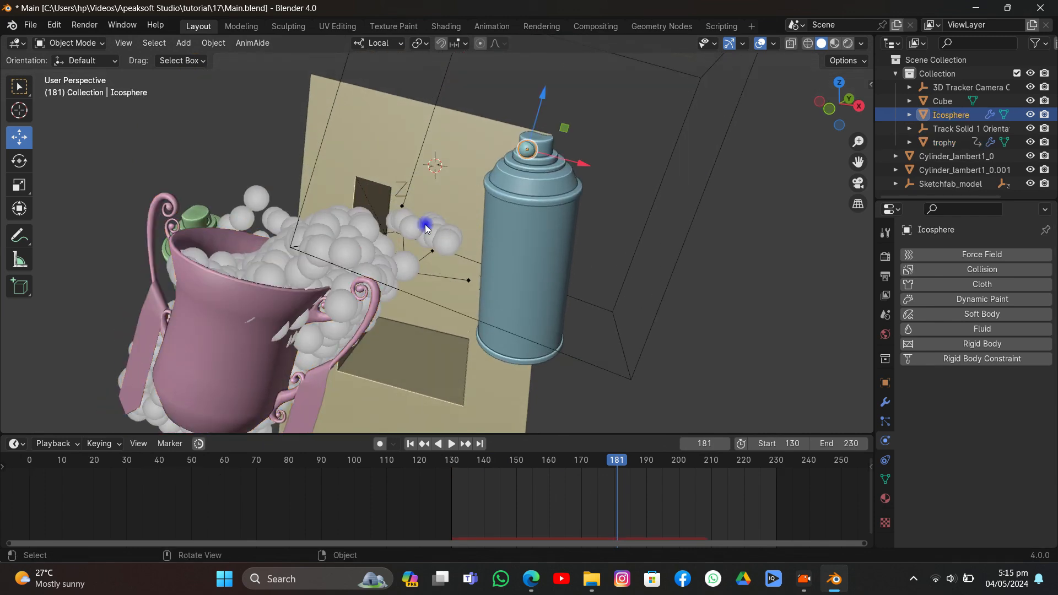
pyautogui.click(885, 422)
pyautogui.scroll(-10, 916, 385)
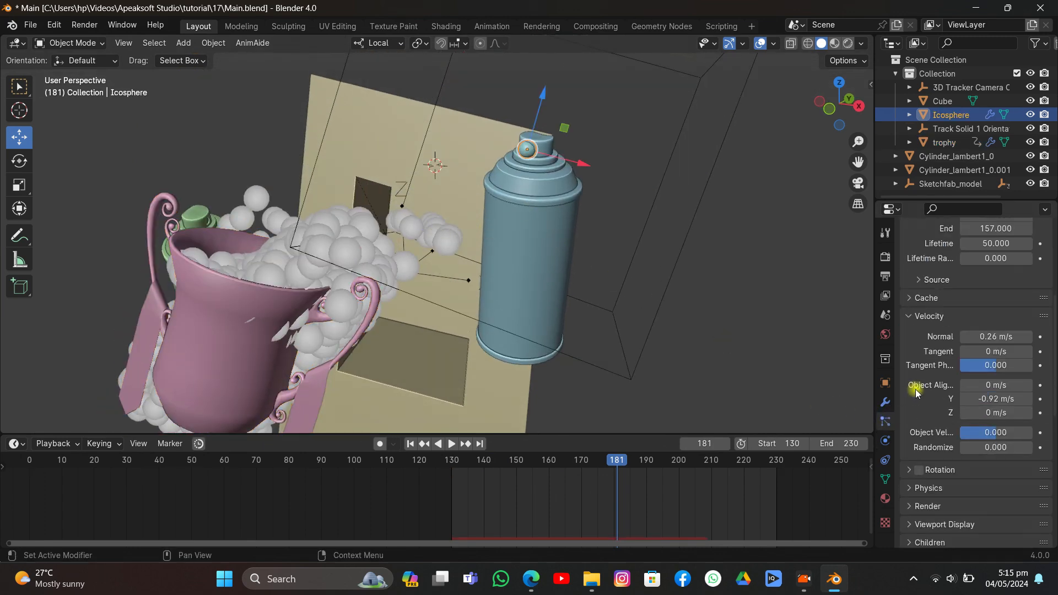
pyautogui.moveTo(983, 284); pyautogui.dragTo(1055, 283)
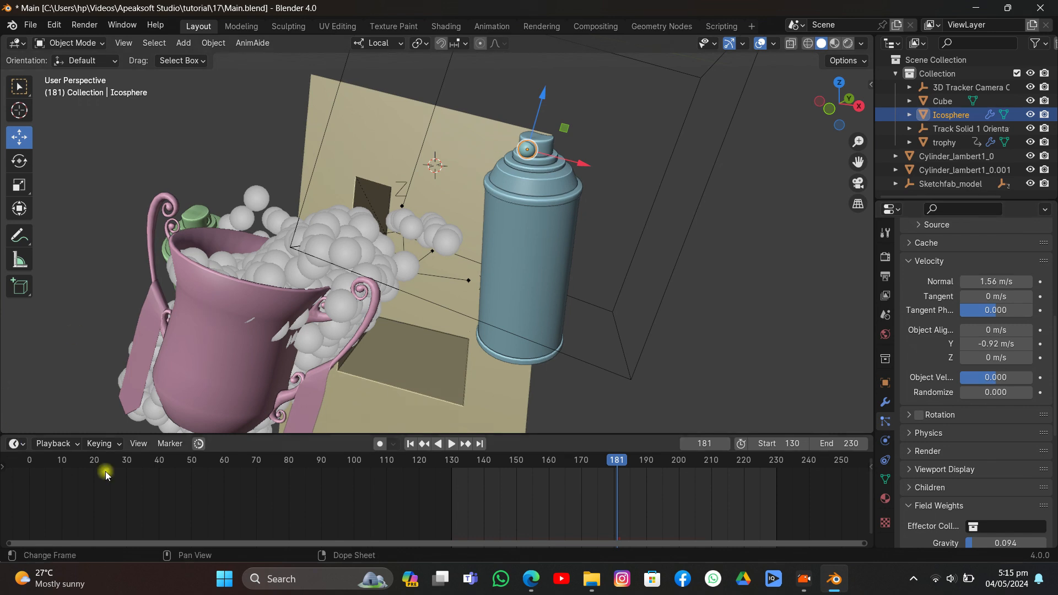
pyautogui.click(989, 281)
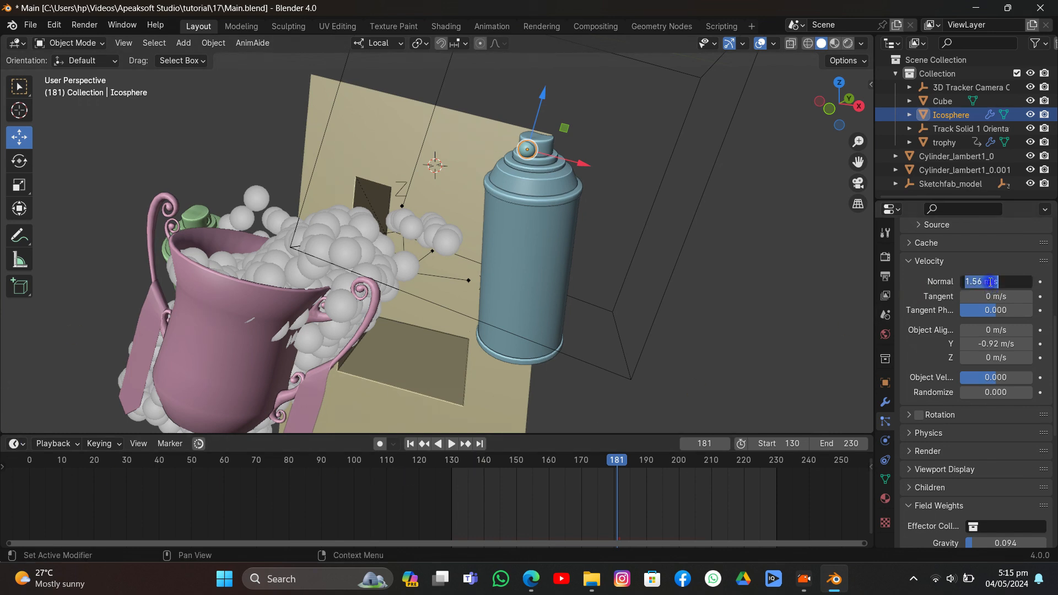
pyautogui.write('0')
pyautogui.press('Return')
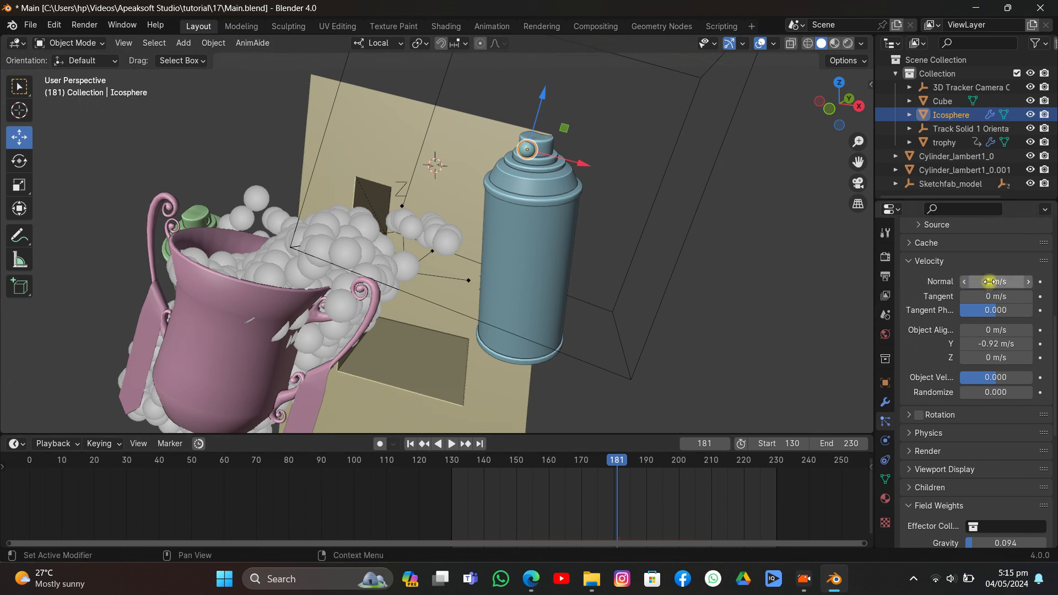
# Step: Replay the animation from frame 130 to check the particle spread with the higher Normal velocity
pyautogui.click(408, 444)
pyautogui.press('space')
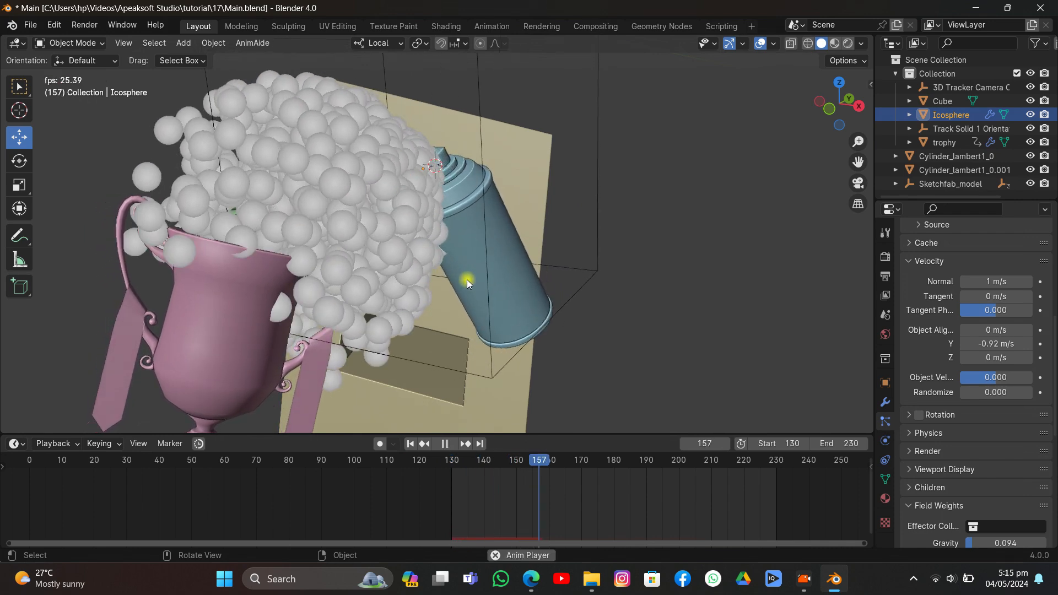
pyautogui.press('space')
# Step: Set the Normal emission velocity to 0.6 m/s and replay from frame 130 to check the spray around the trophy
pyautogui.click(988, 281)
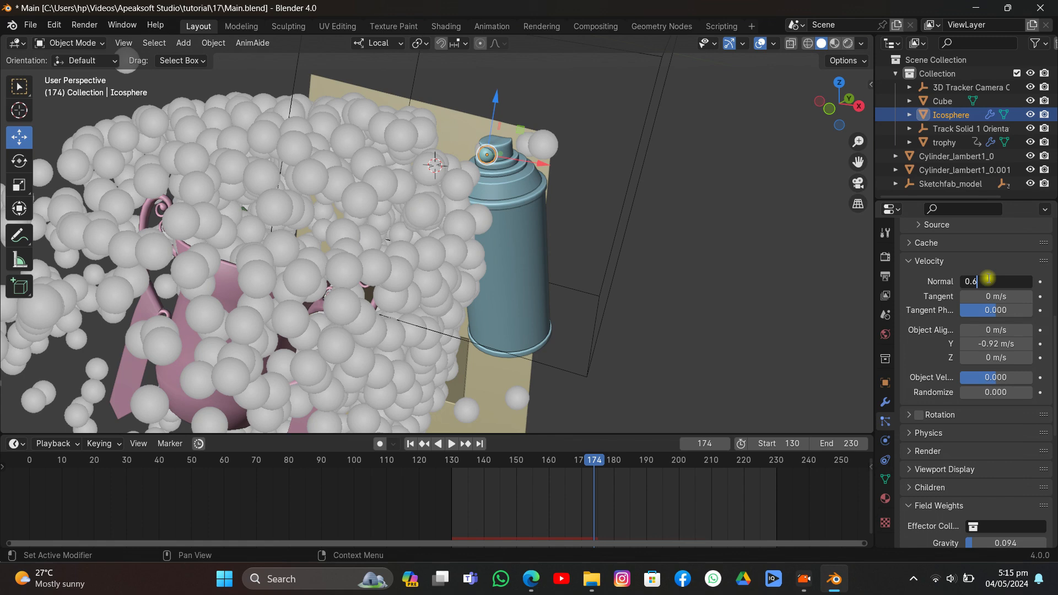
pyautogui.write('0.6')
pyautogui.press('Return')
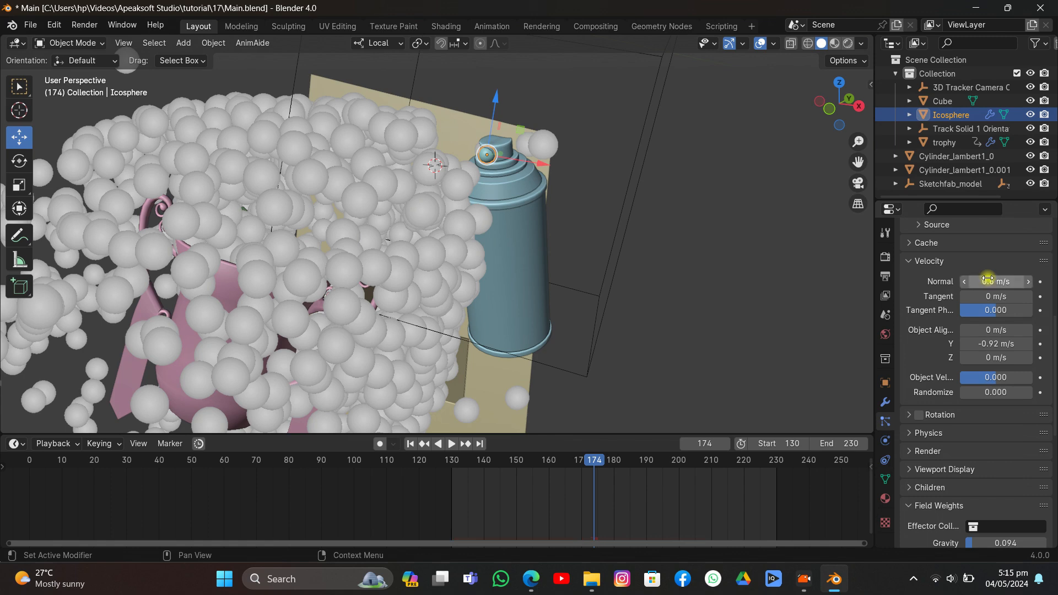
pyautogui.click(409, 446)
pyautogui.press('space')
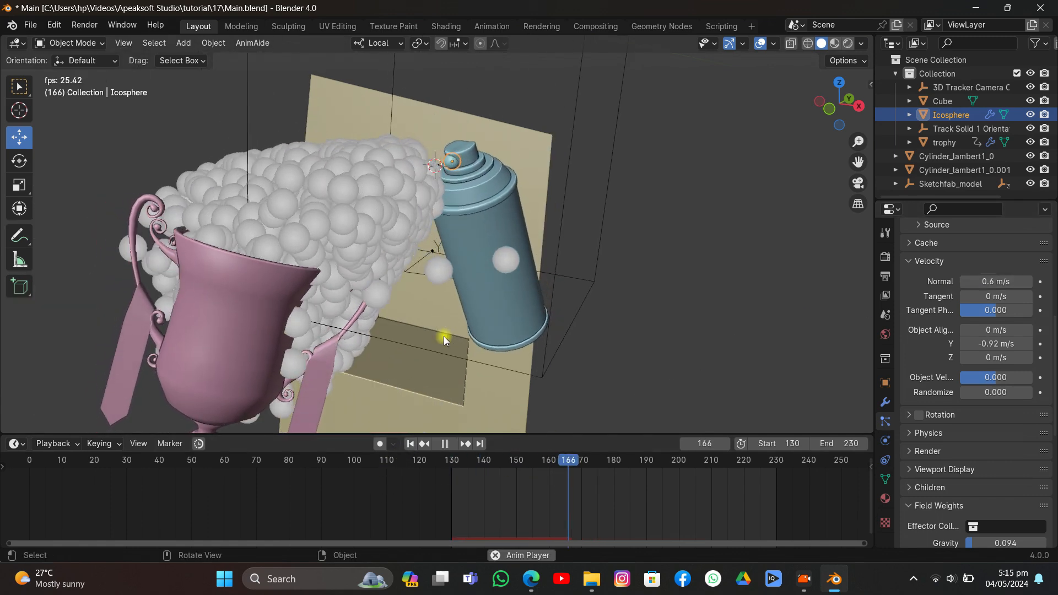
pyautogui.press('space')
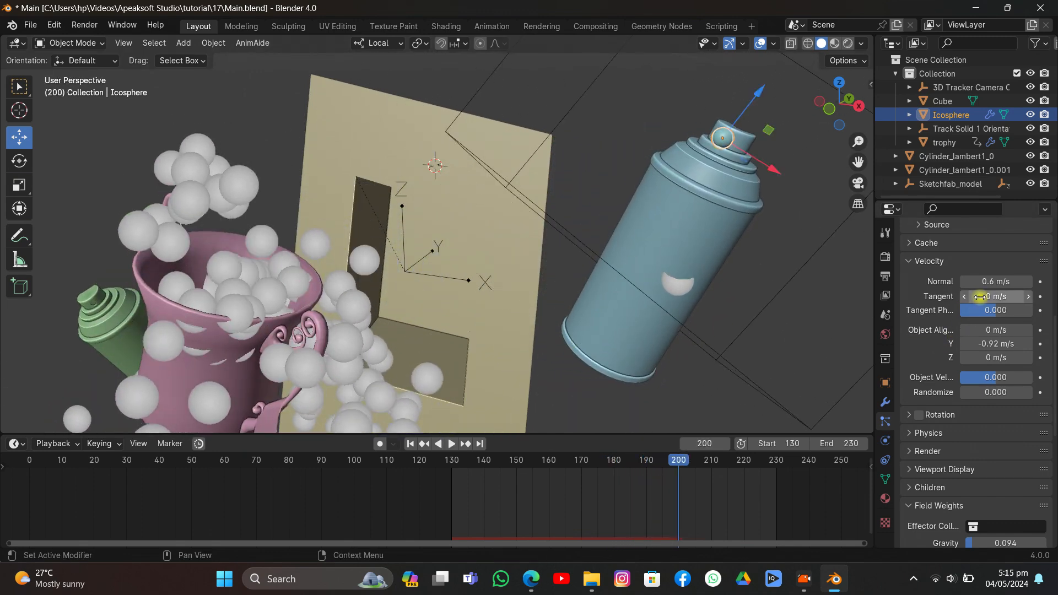
# Step: Set the Normal emission velocity of the particles to 0.3 m/s and replay the spray from frame 130
pyautogui.doubleClick(988, 282)
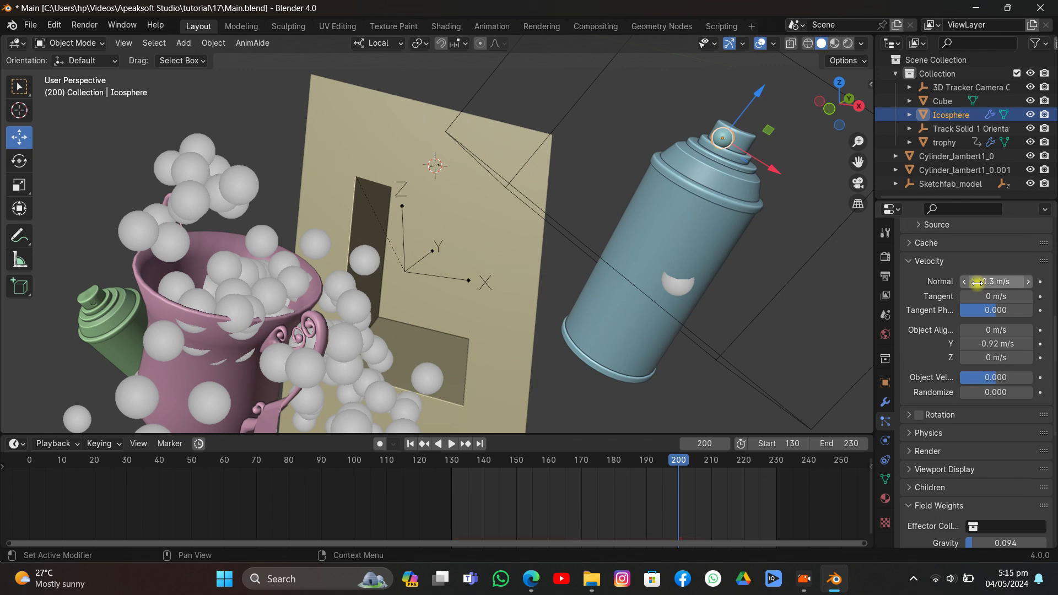
pyautogui.press('Return')
pyautogui.click(410, 444)
pyautogui.press('space')
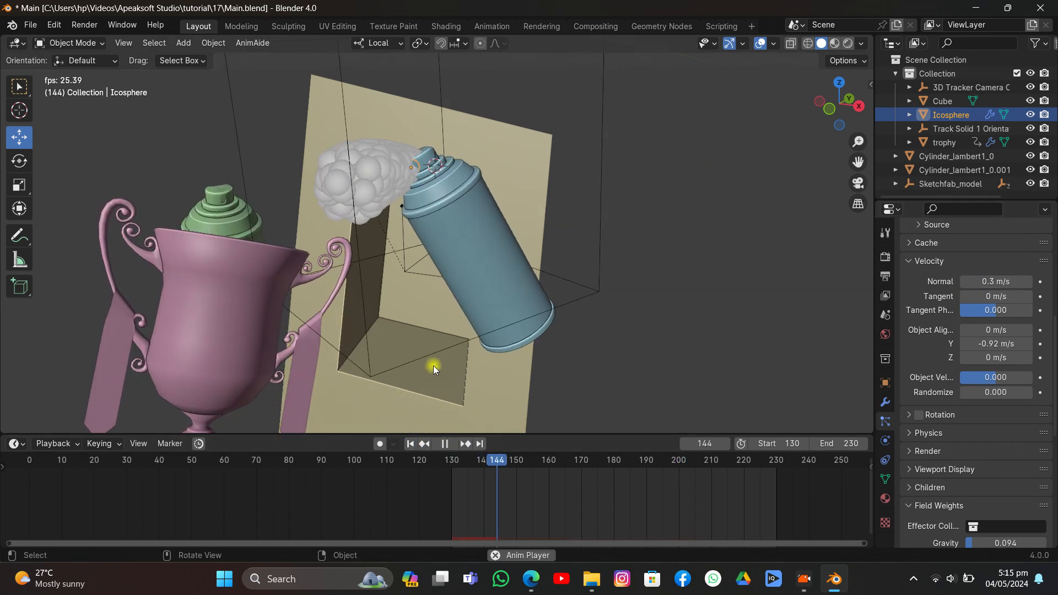
# Step: Stop the playback, set the Normal emission velocity of the ico sphere's particles to 0.4 m/s and return to frame 130
pyautogui.press('space')
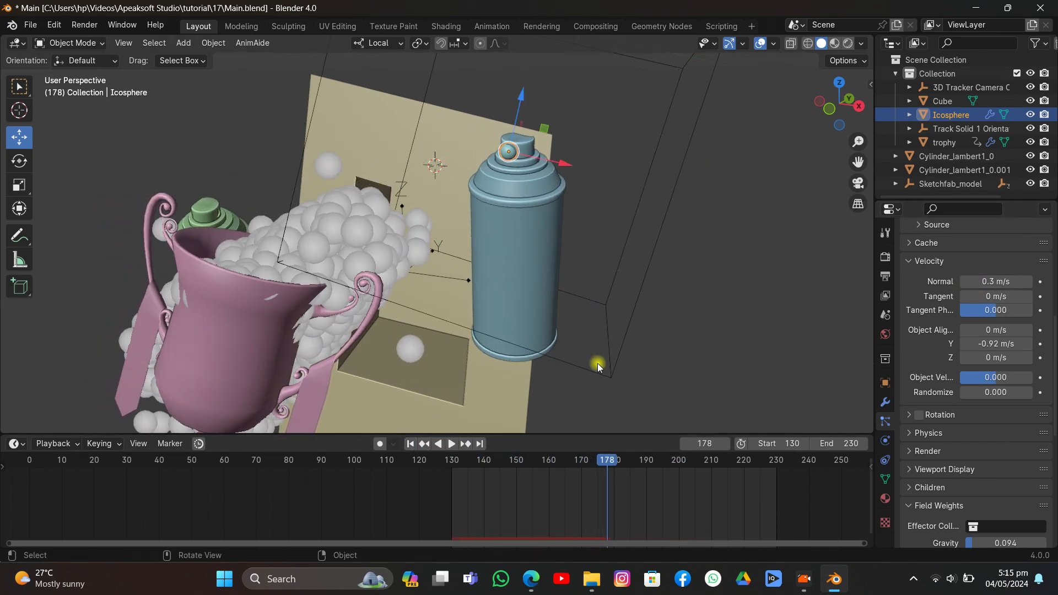
pyautogui.doubleClick(974, 281)
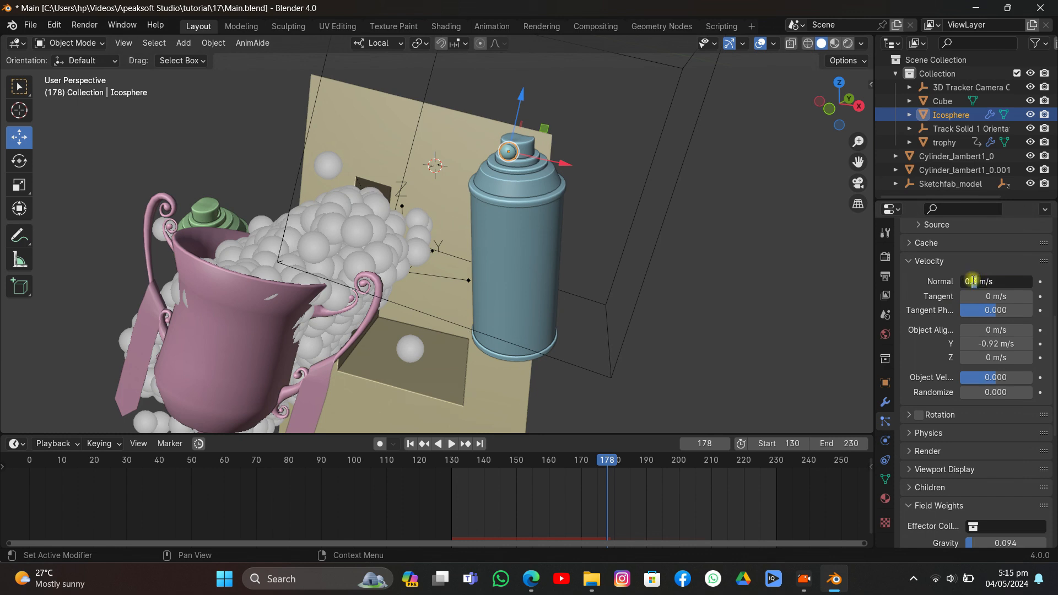
pyautogui.press('Return')
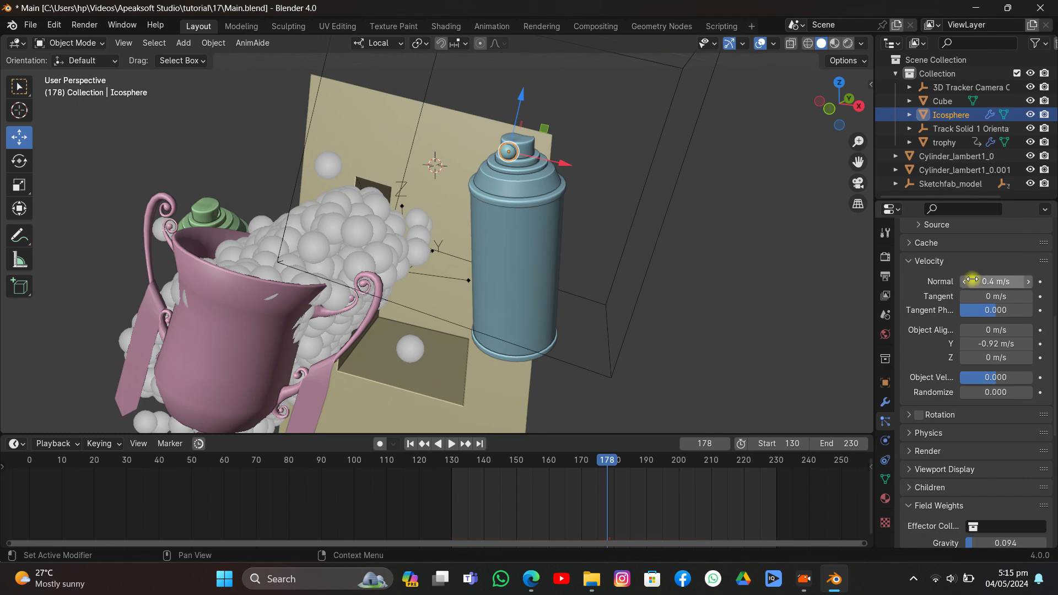
pyautogui.click(424, 443)
pyautogui.click(410, 444)
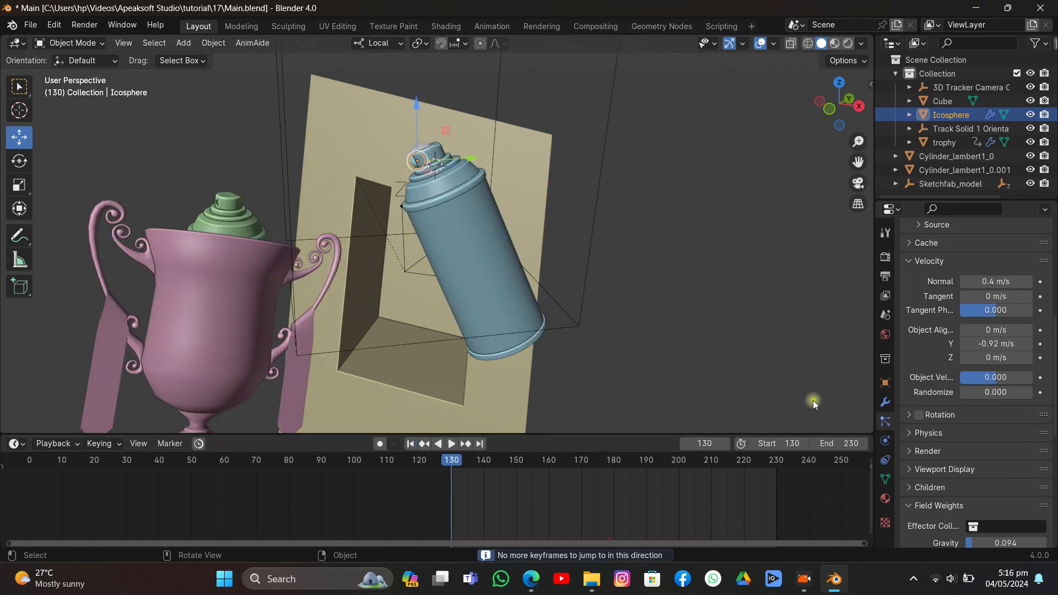
# Step: Add Fluid physics to the ico sphere and set its type to Flow
pyautogui.click(885, 441)
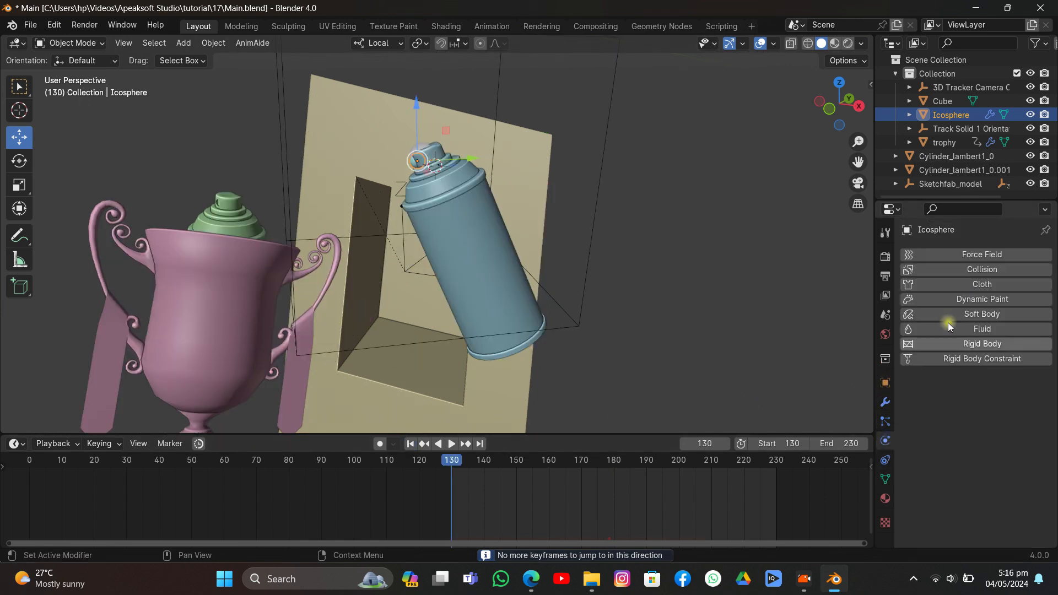
pyautogui.moveTo(874, 275); pyautogui.dragTo(839, 277)
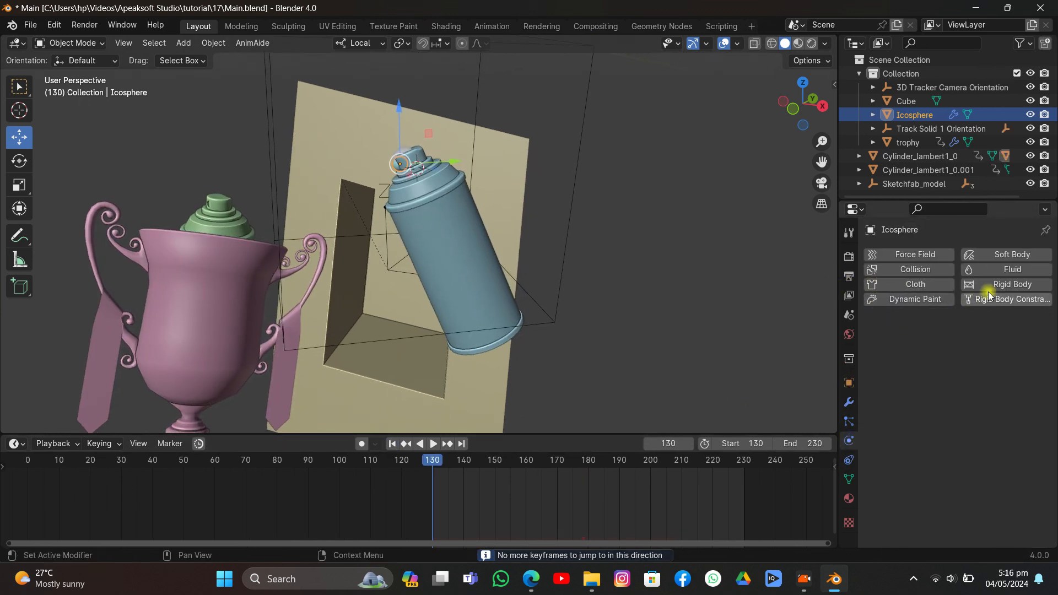
pyautogui.click(998, 269)
pyautogui.click(970, 344)
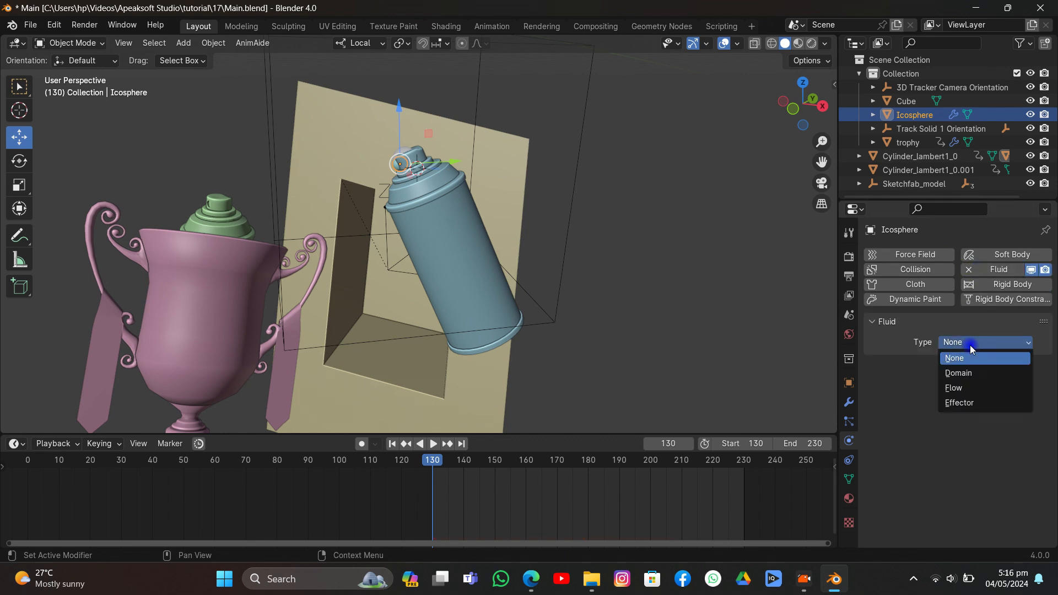
pyautogui.click(964, 391)
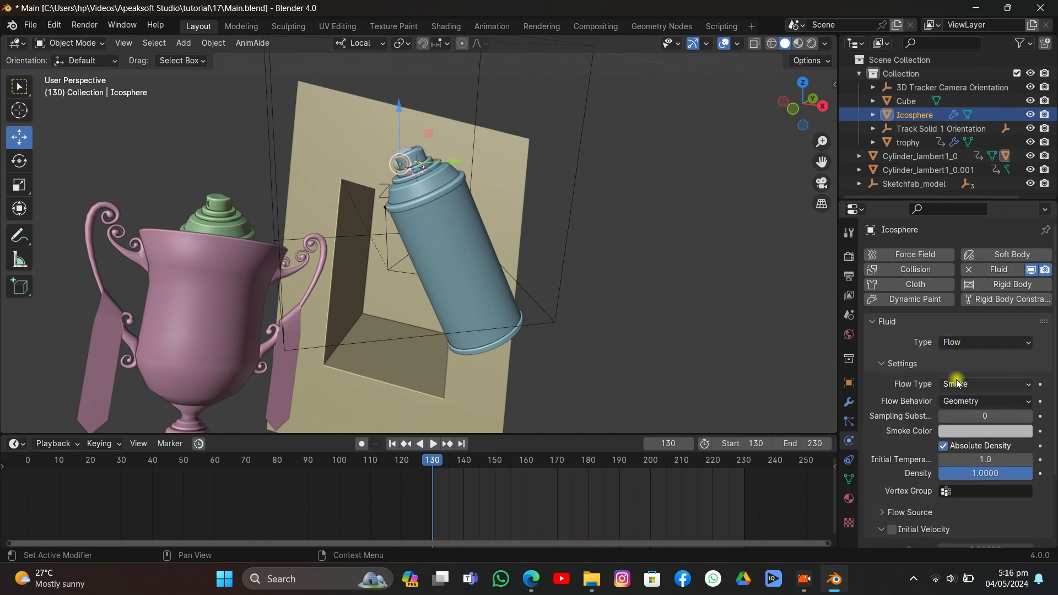
pyautogui.click(958, 400)
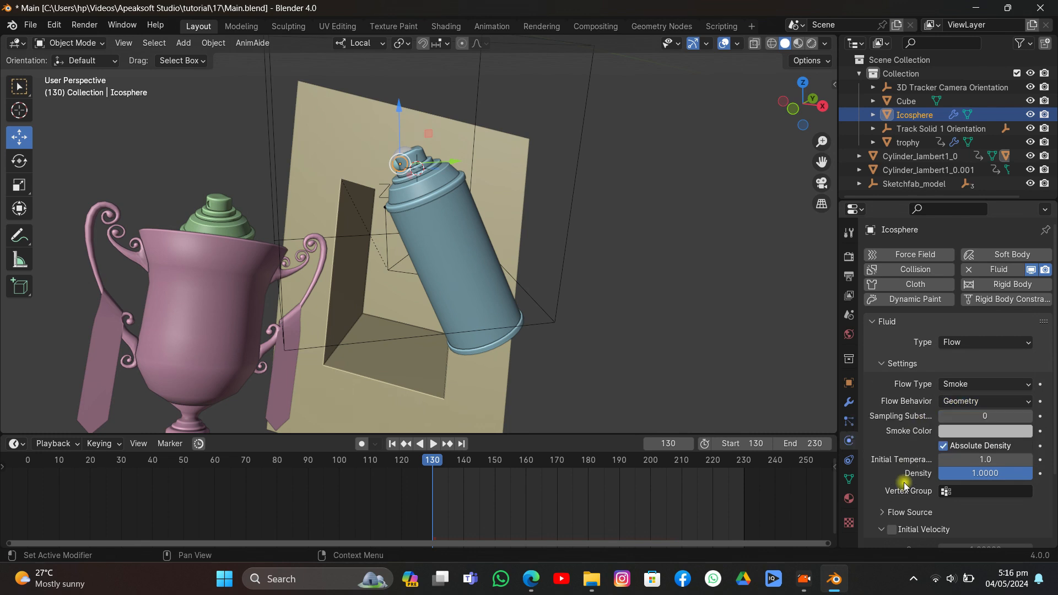
# Step: Set the ico sphere's Flow Source to Particle System and assign its ParticleSystem as the smoke source
pyautogui.scroll(-4, 908, 435)
pyautogui.click(907, 430)
pyautogui.scroll(-4, 924, 408)
pyautogui.click(970, 371)
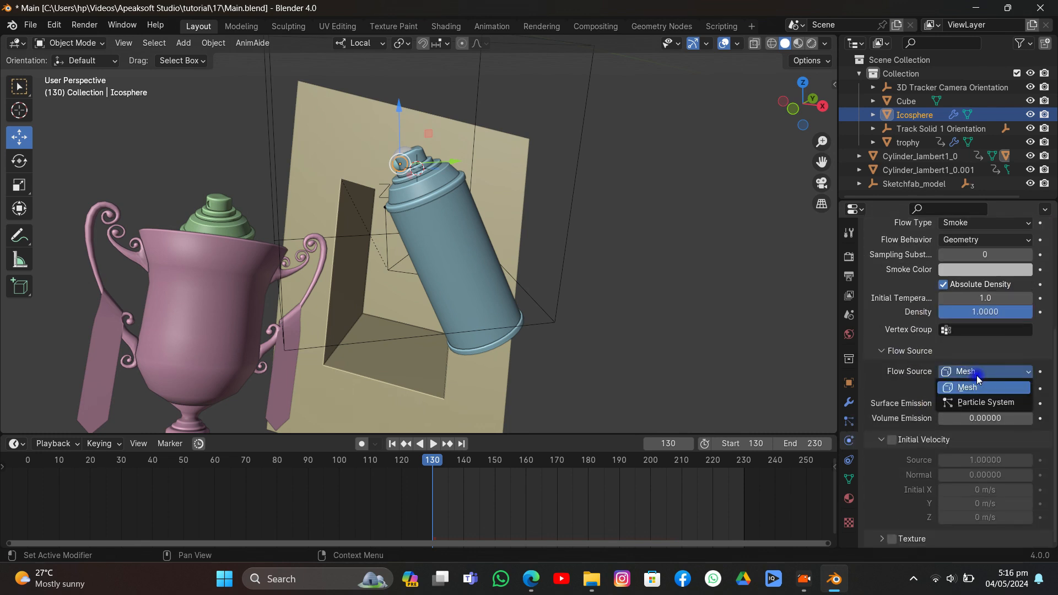
pyautogui.click(964, 406)
pyautogui.click(958, 444)
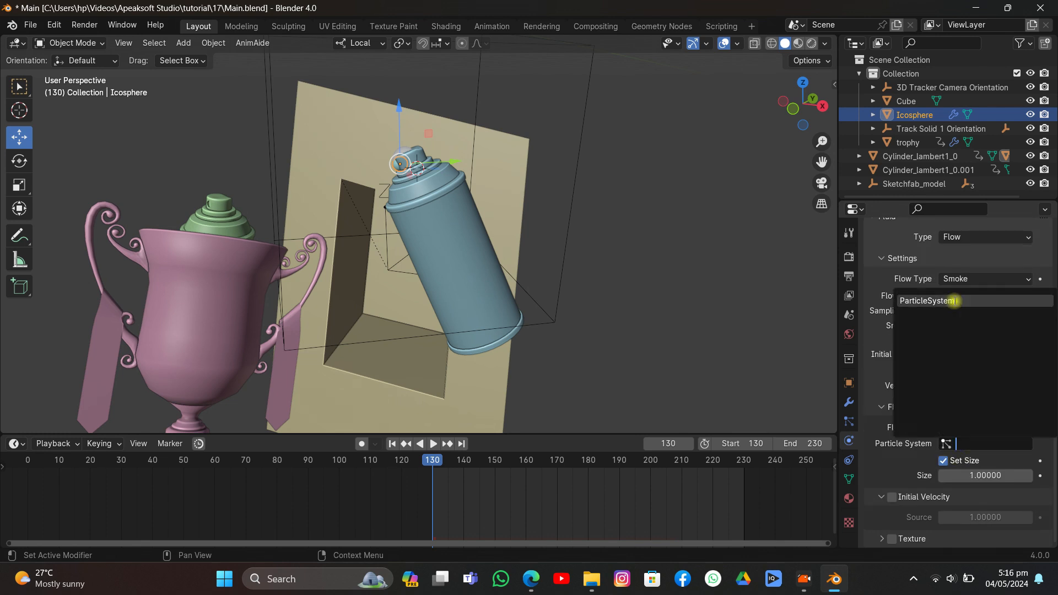
pyautogui.click(955, 302)
# Step: Add Fluid physics to the cube around the blue can and set its type to Domain
pyautogui.click(573, 212)
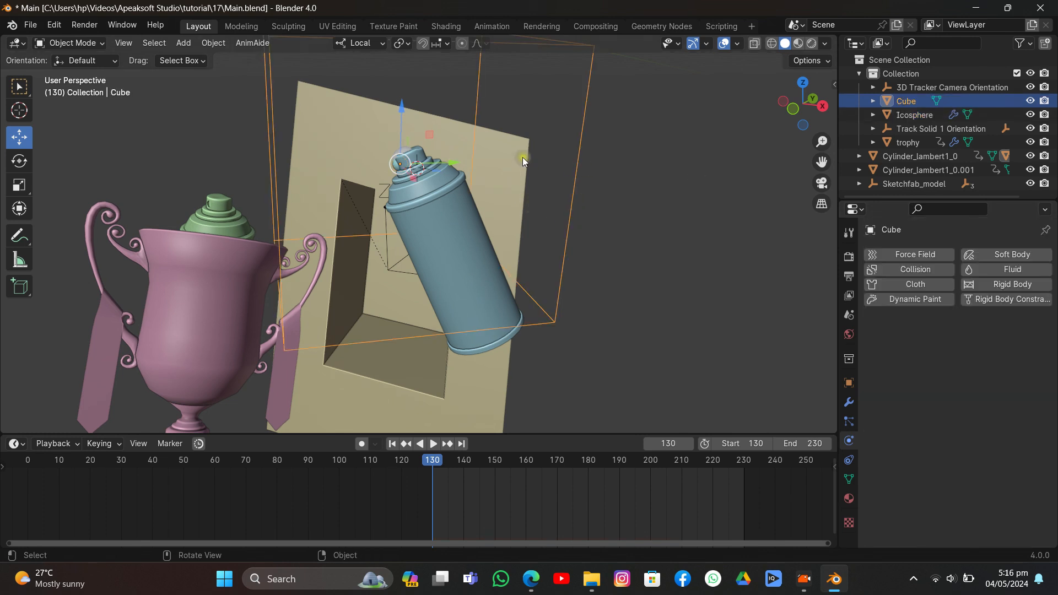
pyautogui.click(999, 271)
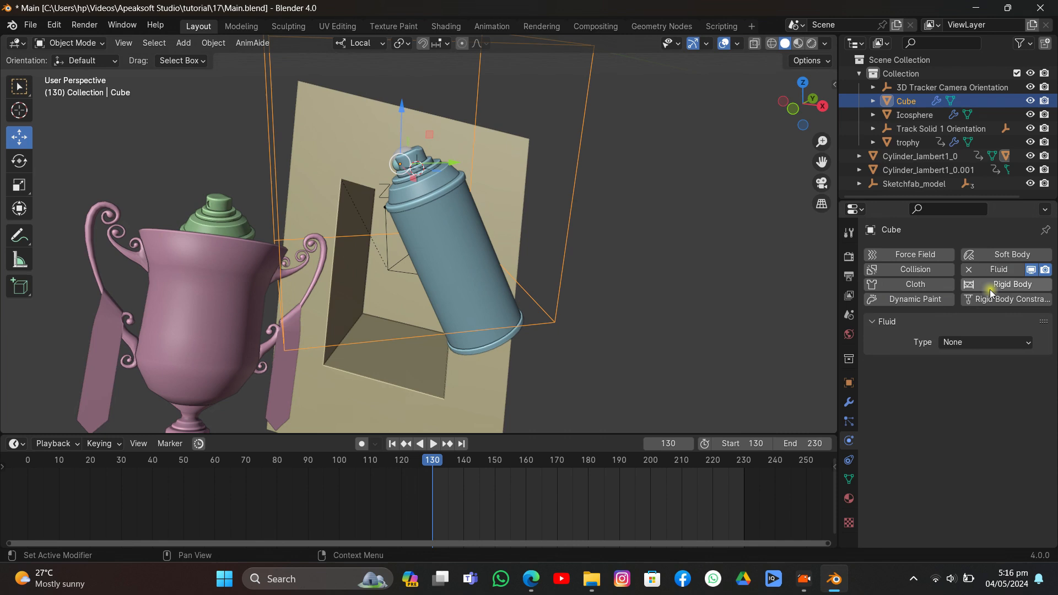
pyautogui.click(983, 342)
pyautogui.click(965, 389)
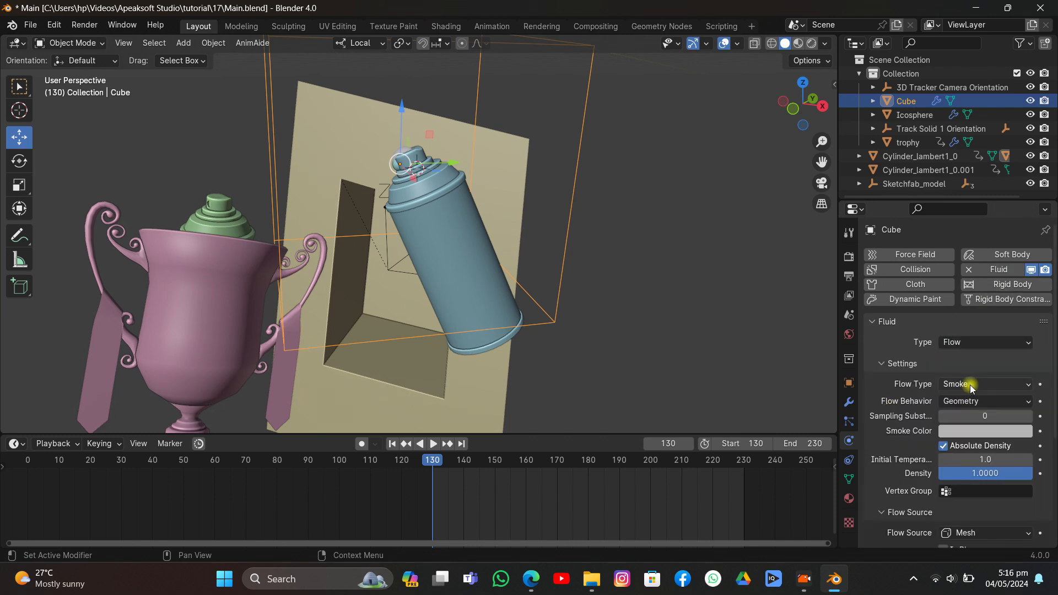
pyautogui.click(964, 342)
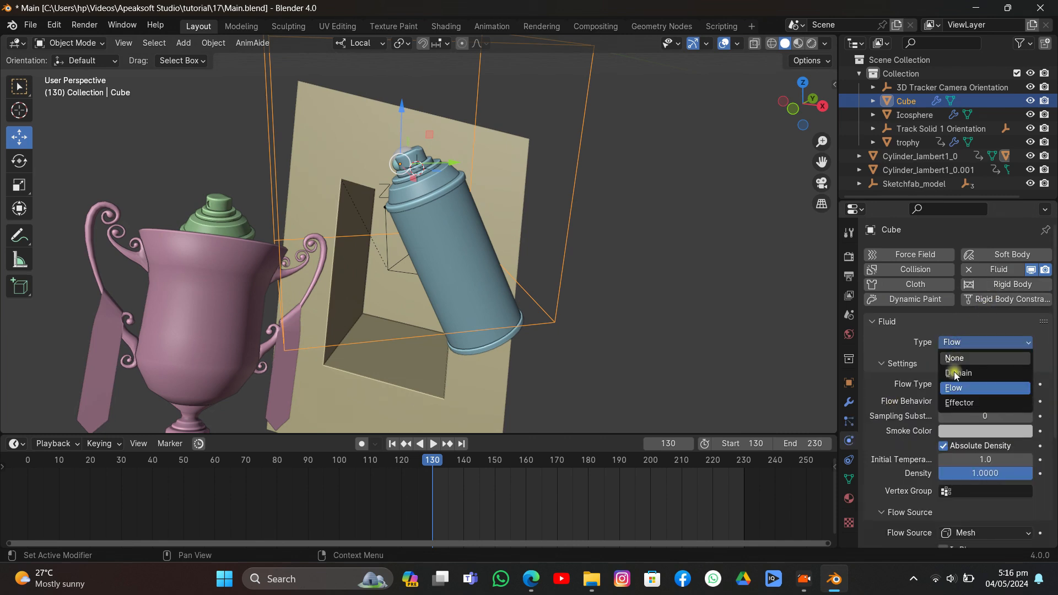
pyautogui.click(957, 374)
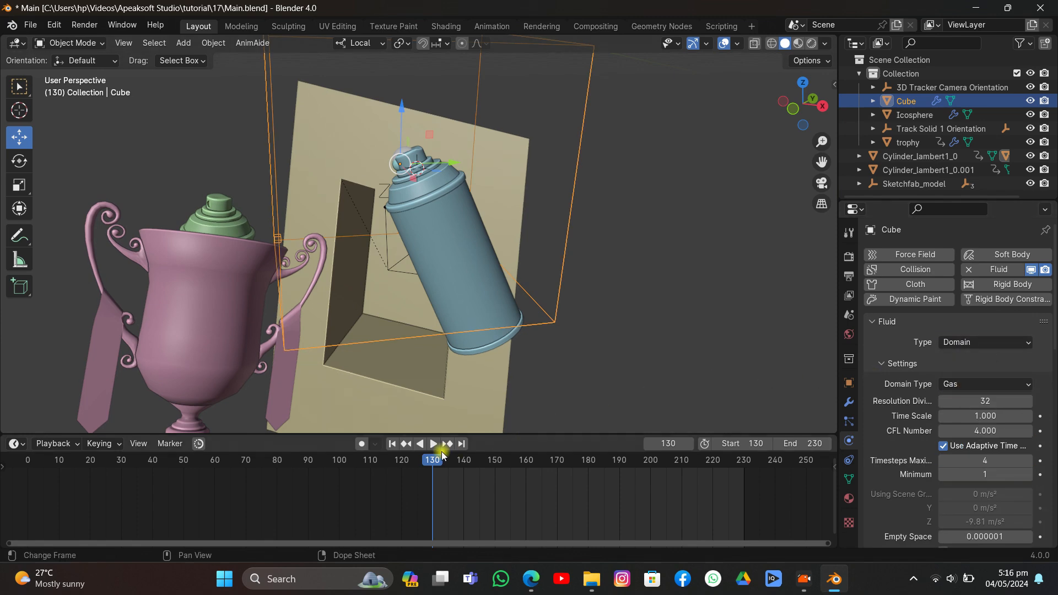
# Step: Set the domain cache to start at frame 137 and end at frame 157, and play the smoke simulation
pyautogui.scroll(-15, 933, 373)
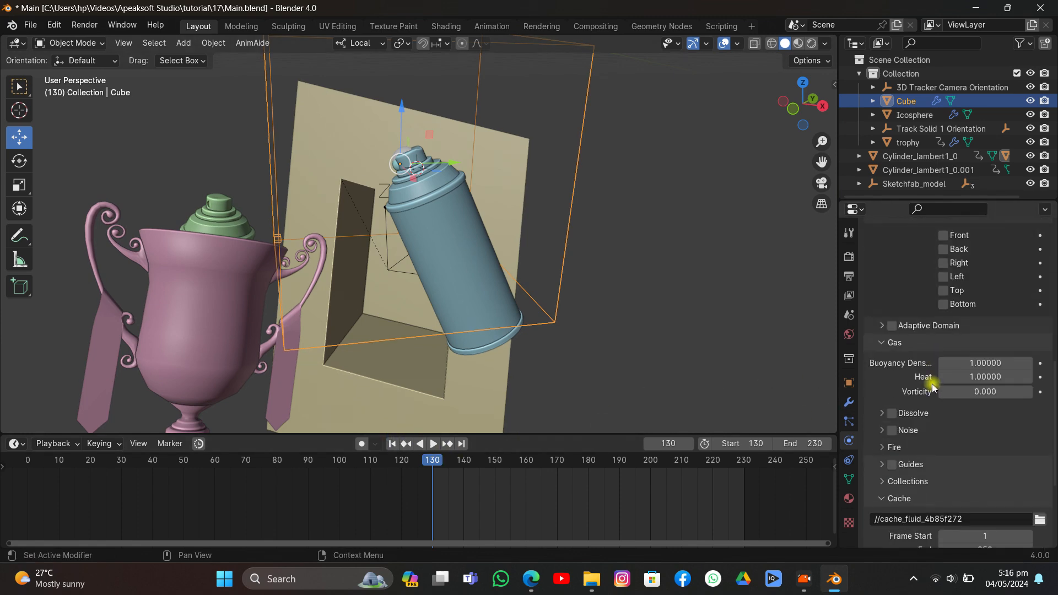
pyautogui.click(982, 387)
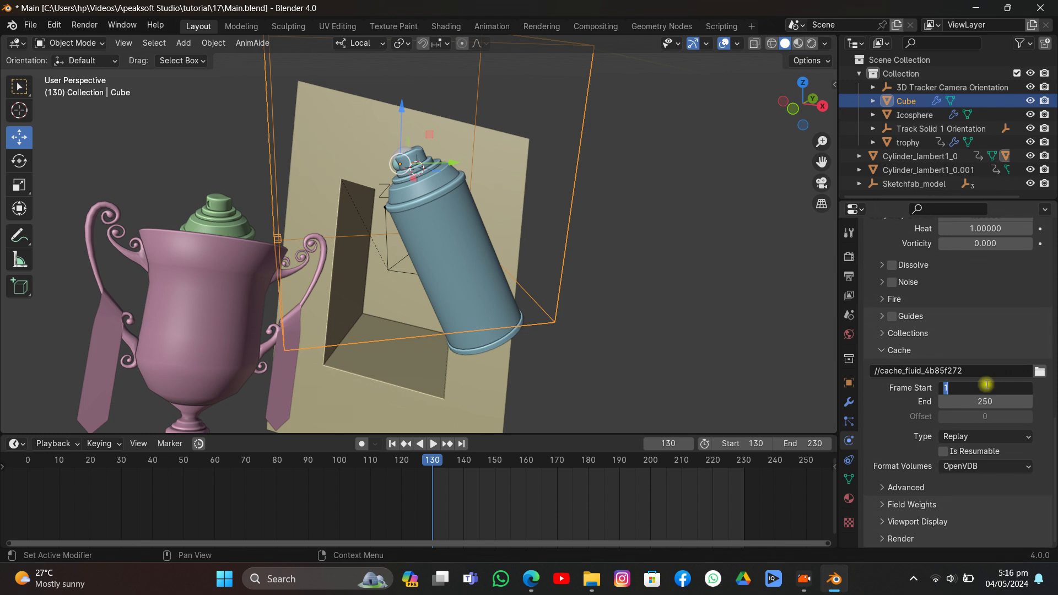
pyautogui.press('Return')
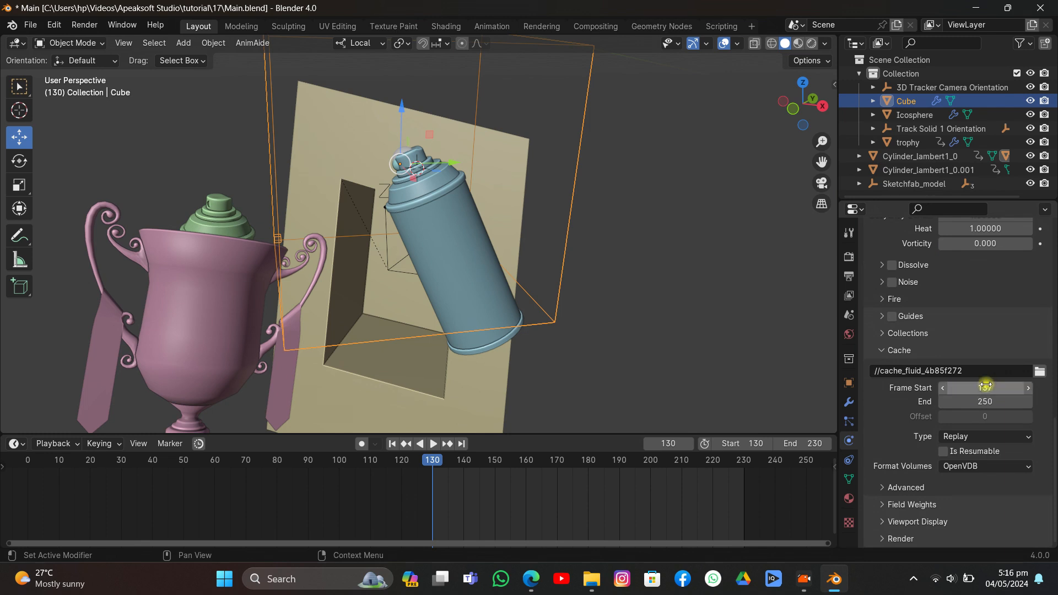
pyautogui.click(984, 398)
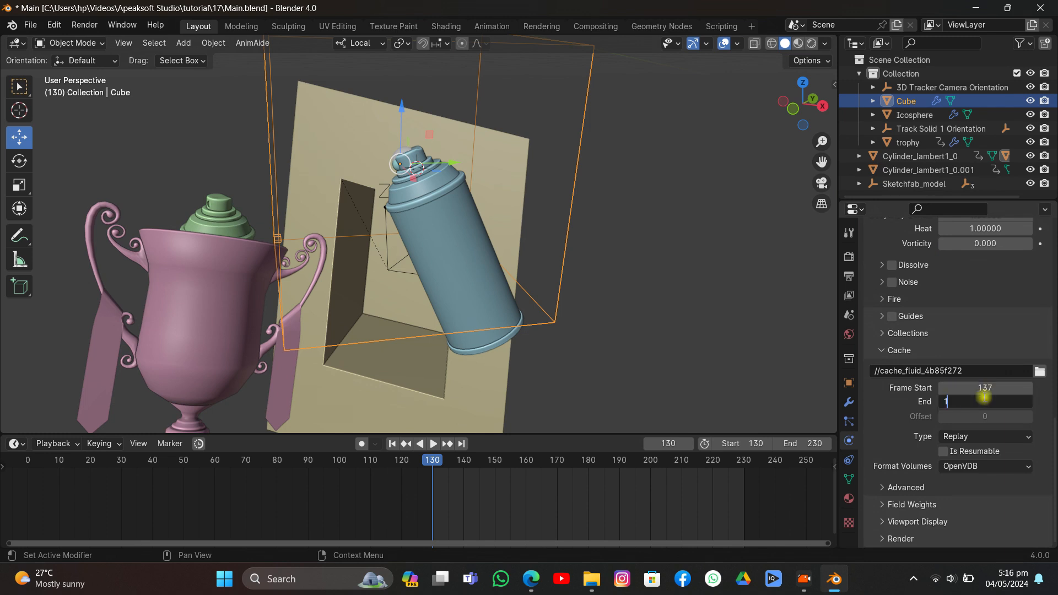
pyautogui.write('157')
pyautogui.press('Return')
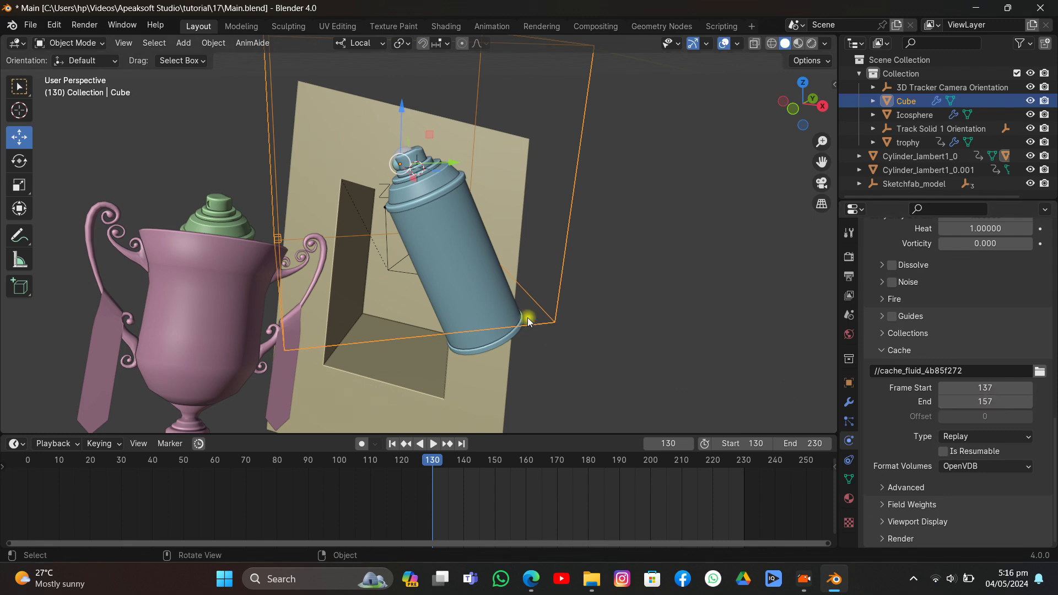
pyautogui.press('space')
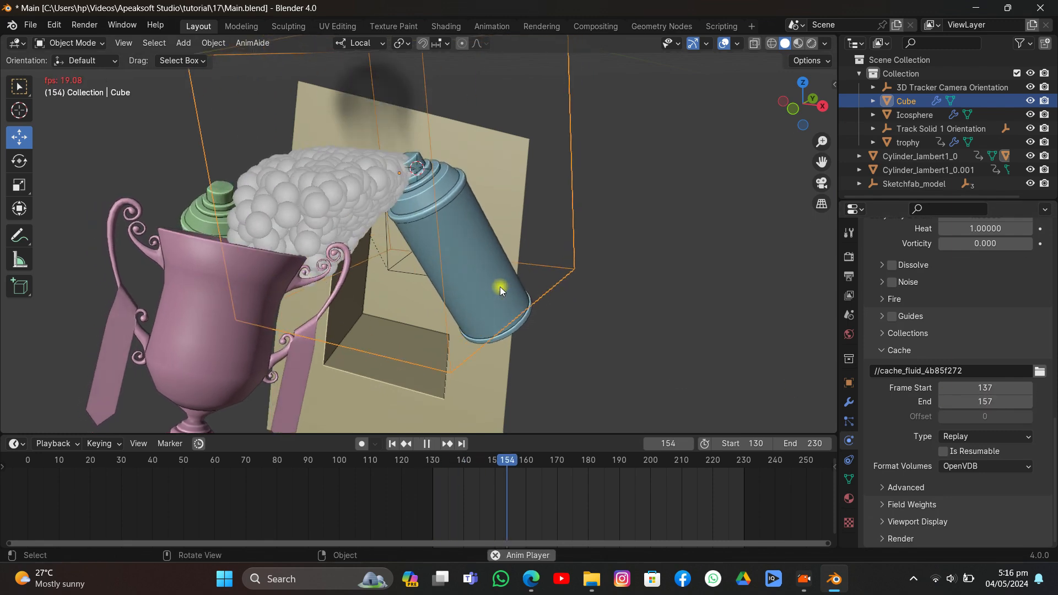
pyautogui.press('space')
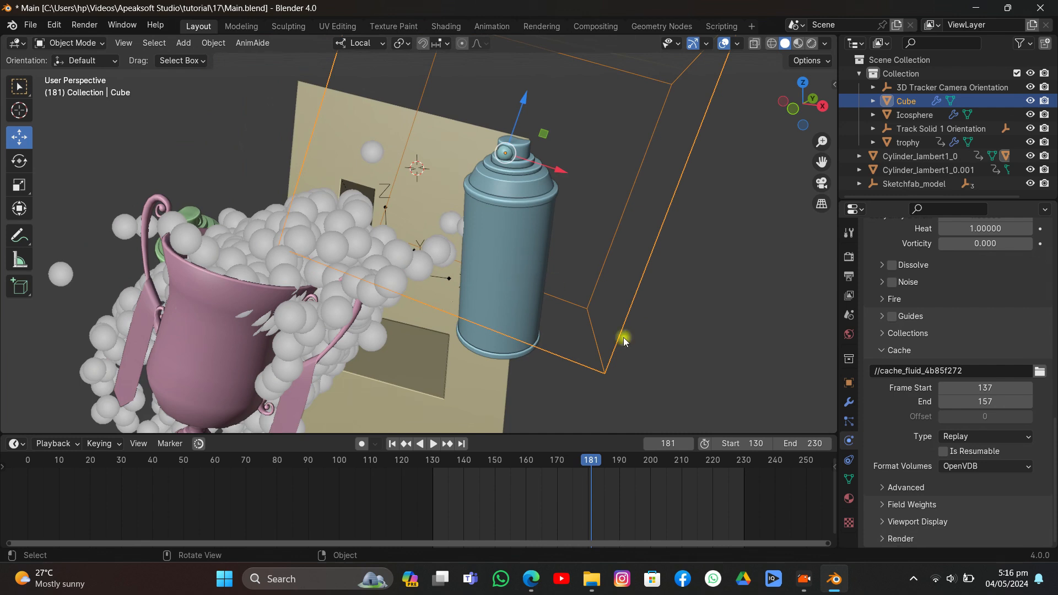
# Step: Set the Gravity field weight of the smoke domain to 0.080 and replay the simulation from frame 130
pyautogui.click(912, 504)
pyautogui.scroll(-5, 989, 422)
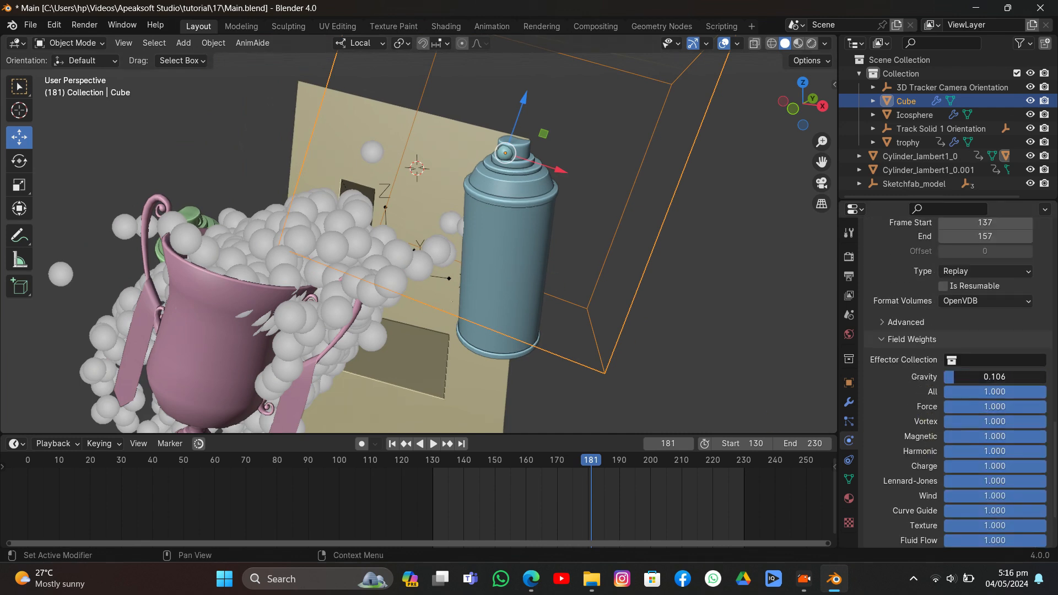
pyautogui.moveTo(994, 376); pyautogui.dragTo(986, 376)
pyautogui.click(391, 444)
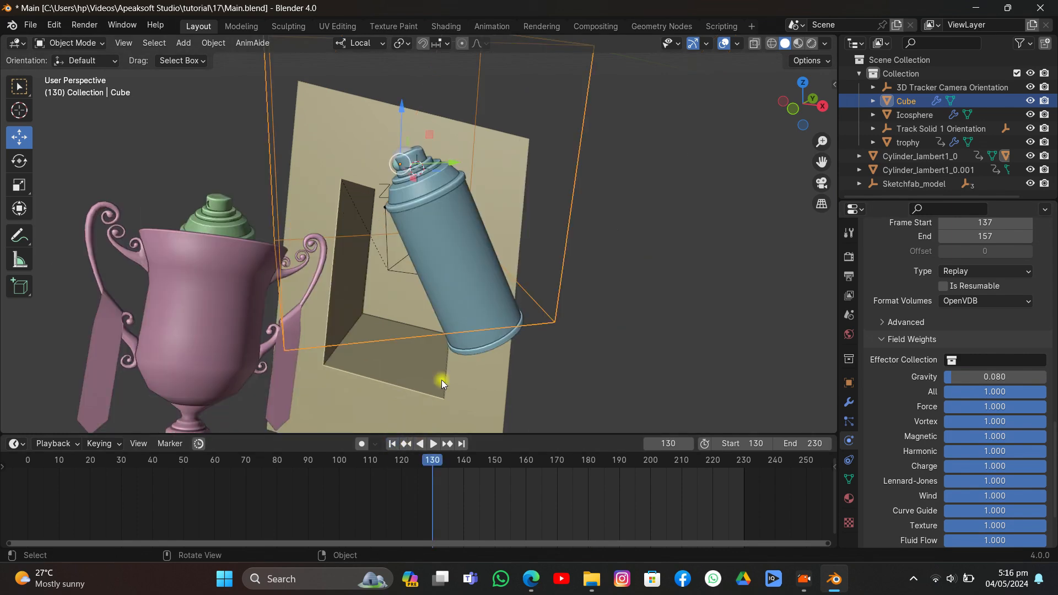
pyautogui.press('space')
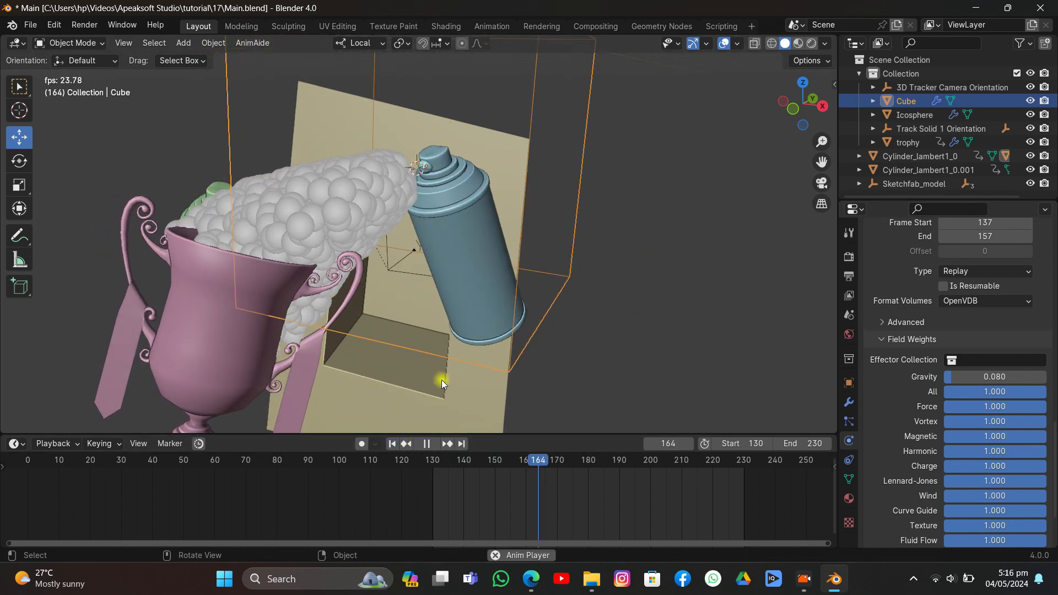
pyautogui.press('space')
# Step: Set the end frame of the domain cache to 274 and replay the smoke simulation from frame 130
pyautogui.scroll(5, 970, 367)
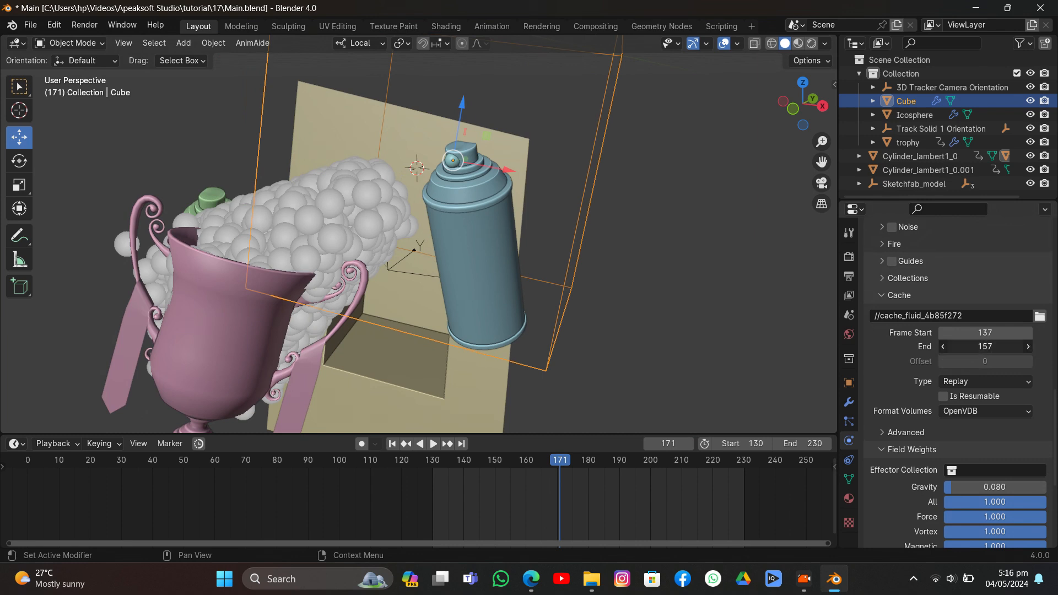
pyautogui.moveTo(985, 346); pyautogui.dragTo(991, 346)
pyautogui.click(391, 444)
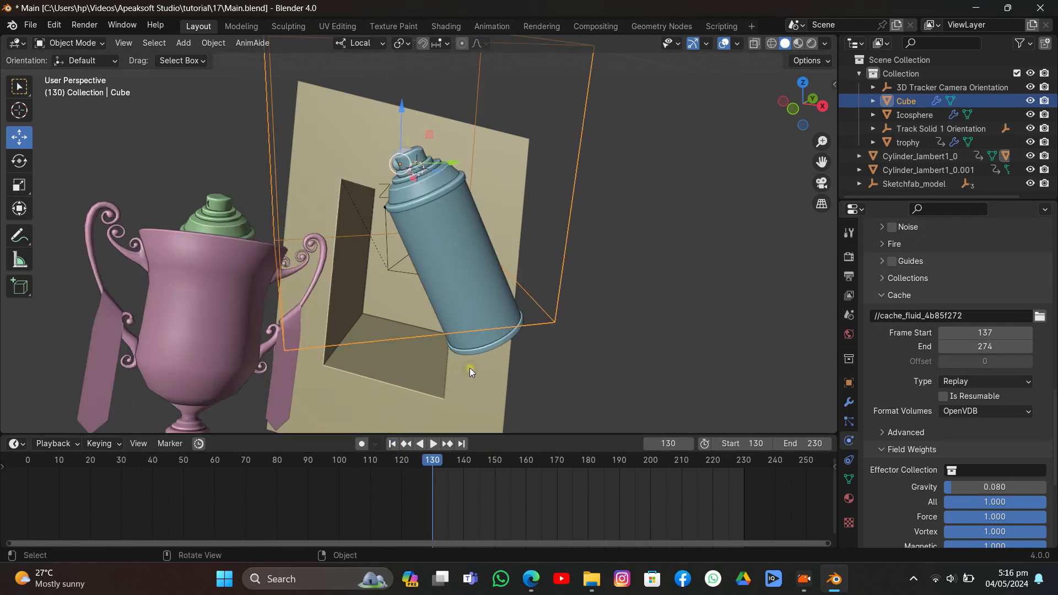
pyautogui.click(432, 444)
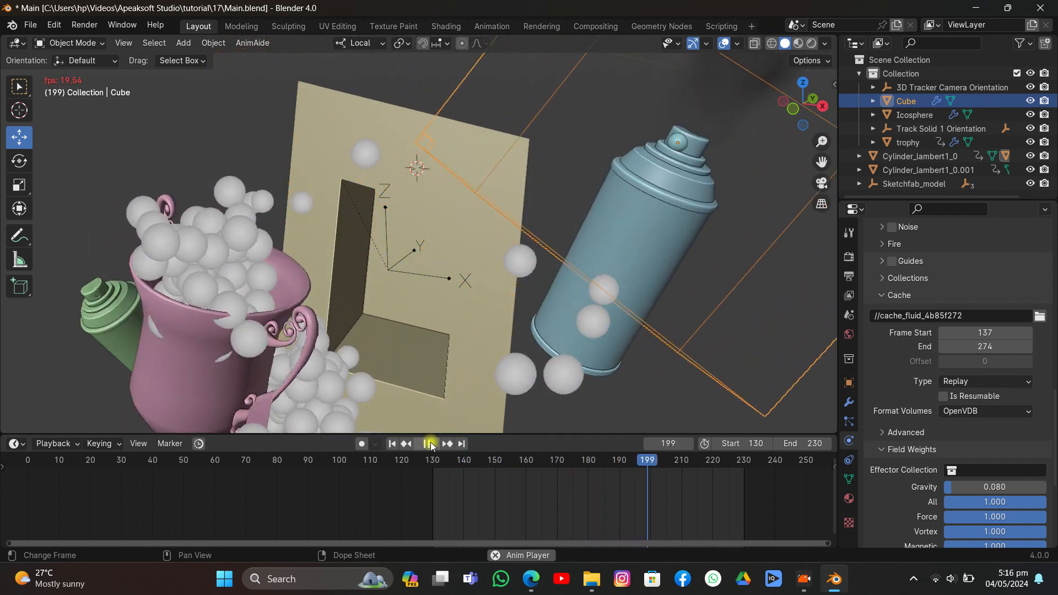
pyautogui.click(431, 444)
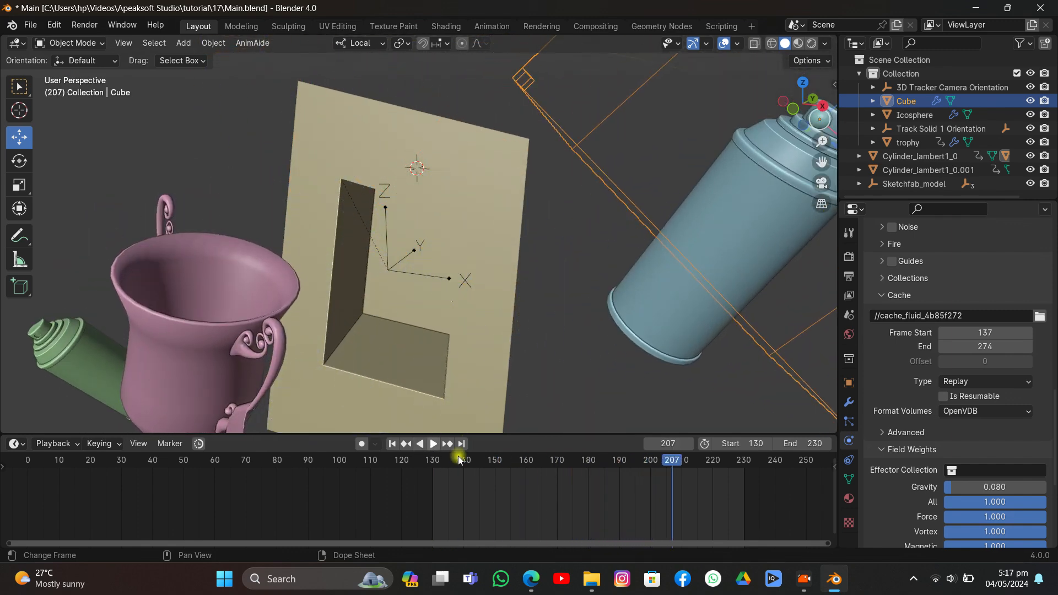
# Step: Set the ico sphere's Flow Behavior to Inflow and replay the smoke emission from frame 130
pyautogui.click(392, 444)
pyautogui.click(400, 172)
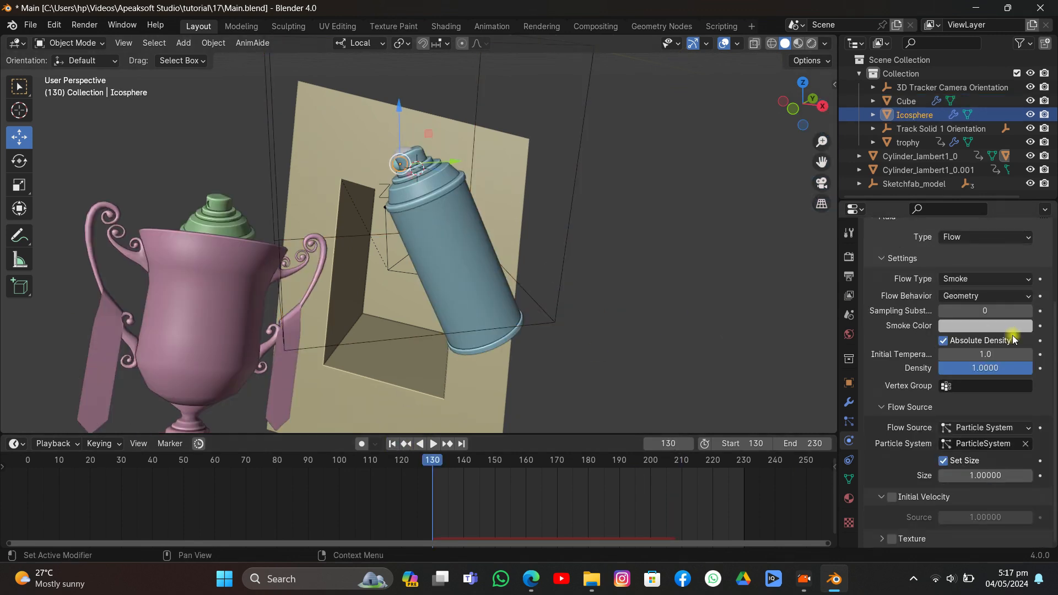
pyautogui.click(980, 296)
pyautogui.click(972, 310)
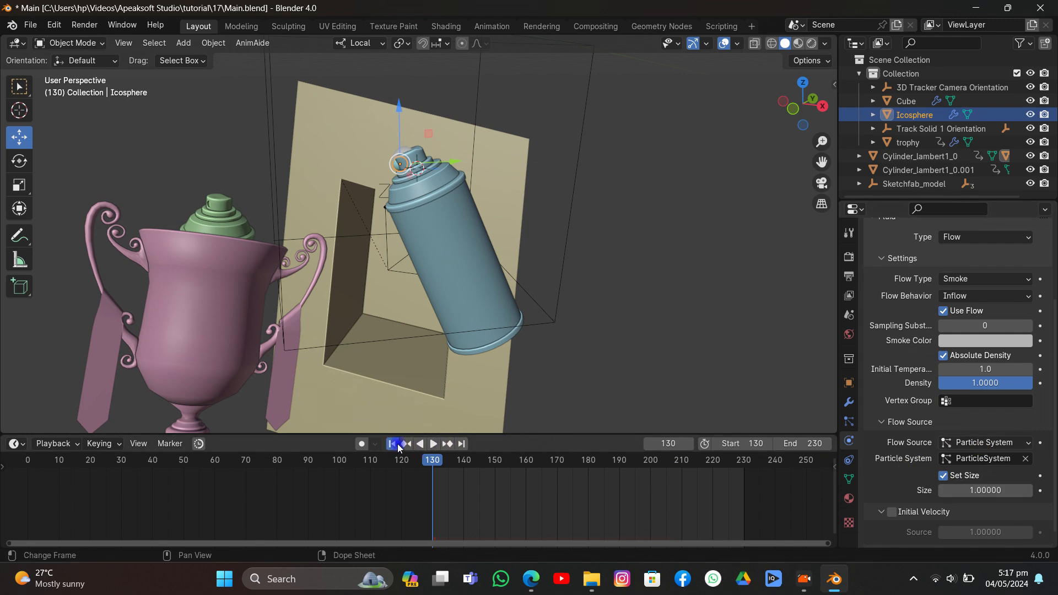
pyautogui.click(433, 444)
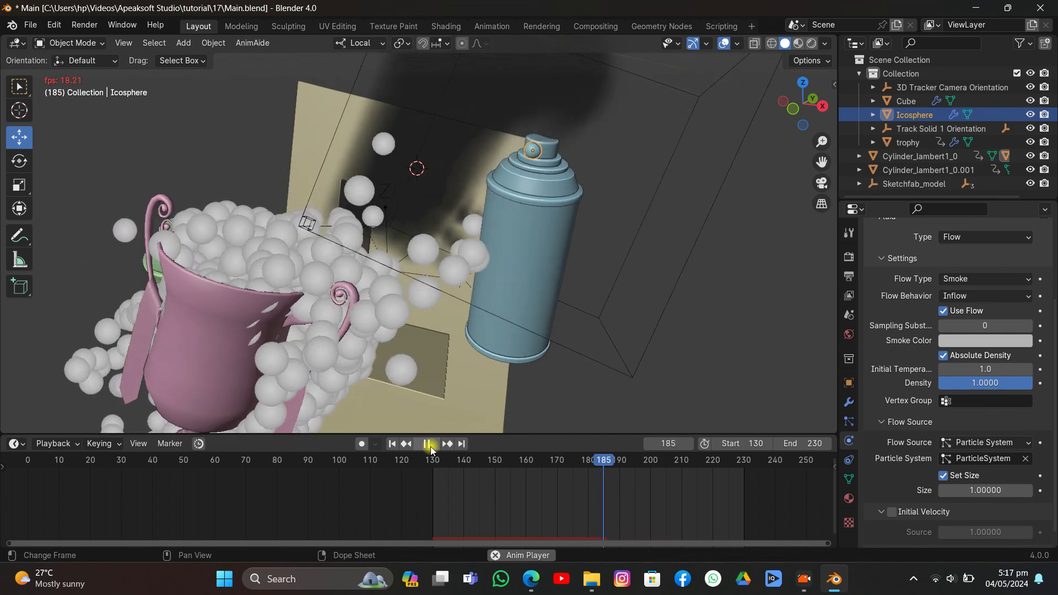
pyautogui.click(431, 446)
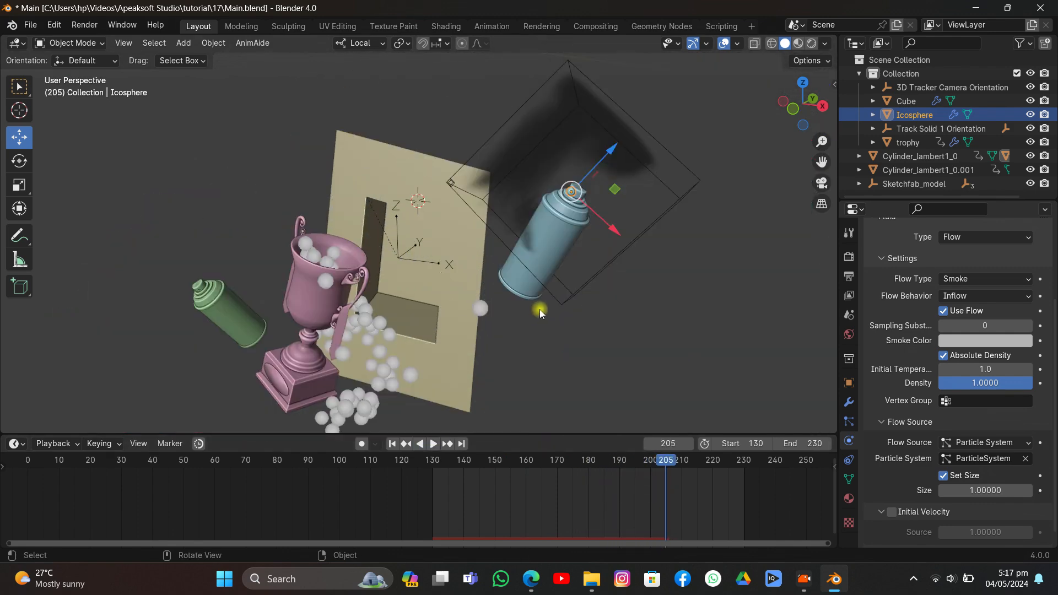
# Step: Try to enlarge the smoke domain cube by scaling its mesh in Edit Mode, and undo the scaling
pyautogui.click(614, 282)
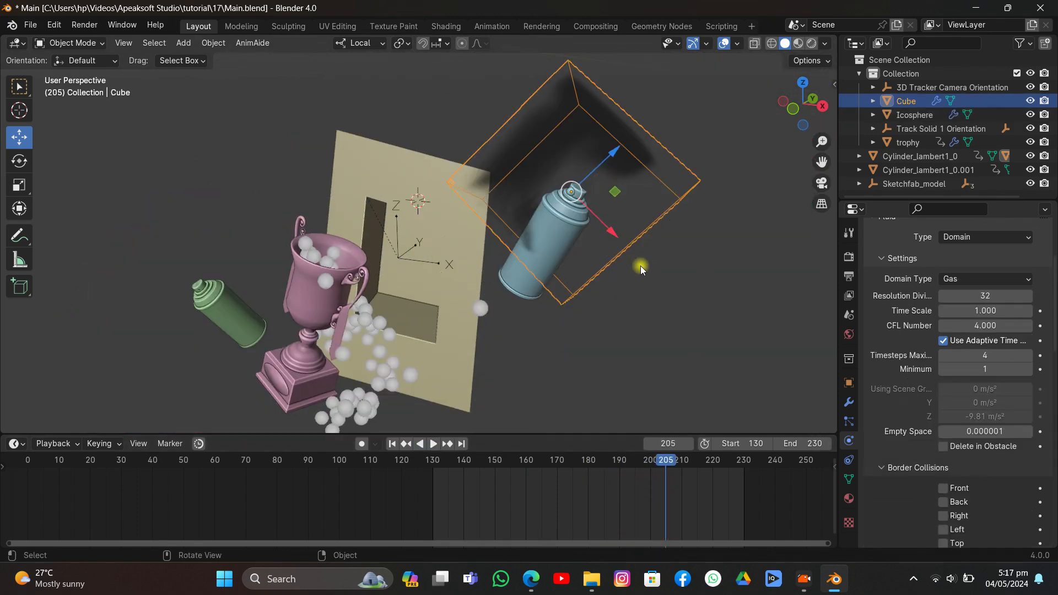
pyautogui.press('Tab')
pyautogui.press('s')
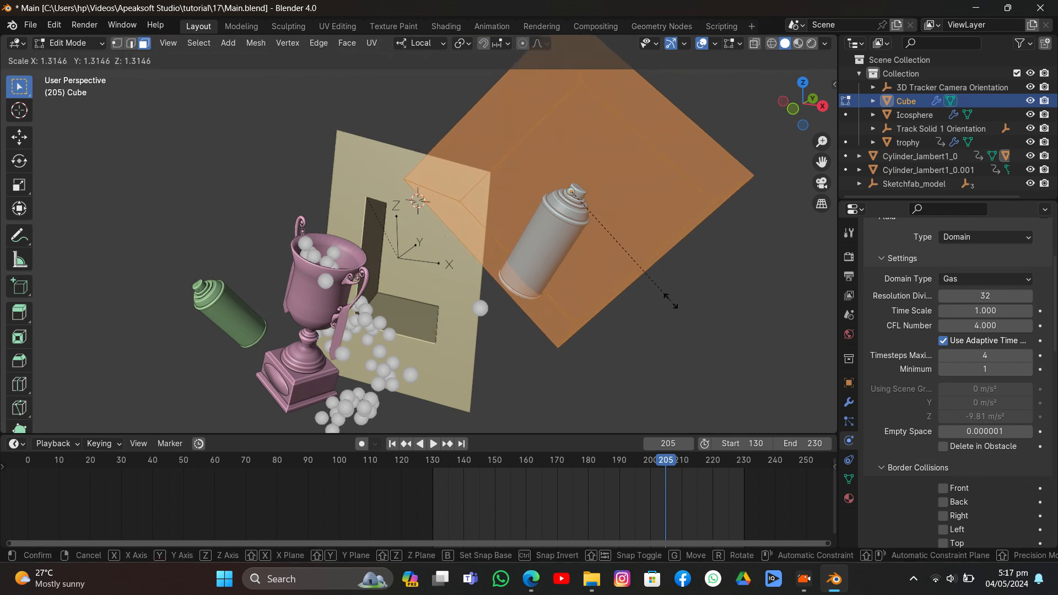
pyautogui.click(678, 344)
pyautogui.press('Tab')
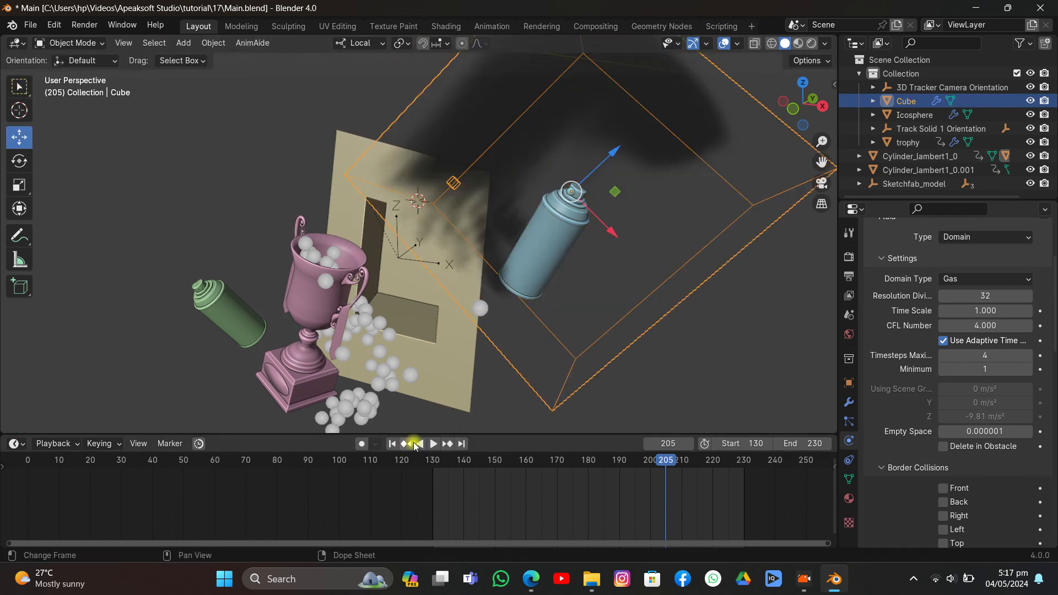
pyautogui.hotkey('ctrl', 'z')
pyautogui.hotkey('ctrl', 'z')
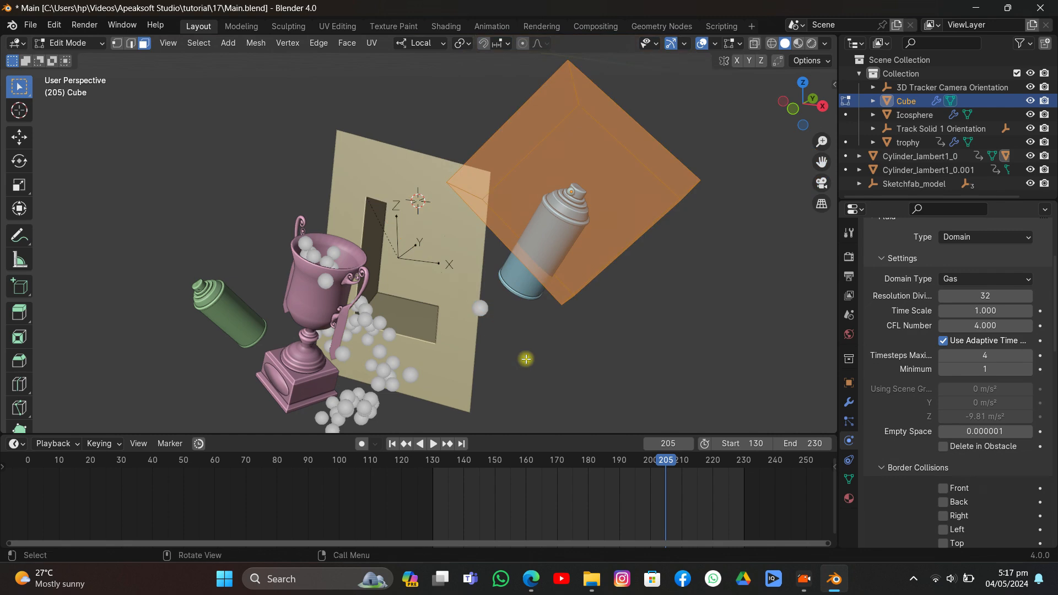
pyautogui.press('Tab')
# Step: Scale up the smoke domain cube in Object Mode and shift it slightly away from the blue can's nozzle toward the trophy
pyautogui.press('s')
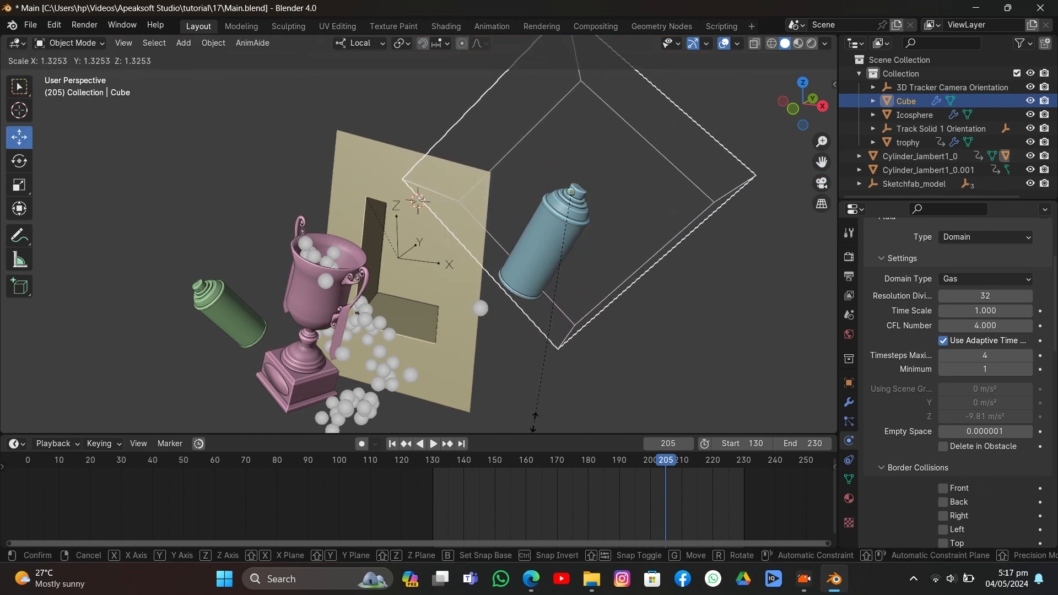
pyautogui.click(523, 69)
pyautogui.moveTo(563, 98); pyautogui.dragTo(300, 122, button='middle')
pyautogui.moveTo(235, 124); pyautogui.dragTo(200, 106)
# Step: Replay the smoke simulation from frame 130 to check the smoke inside the enlarged domain
pyautogui.click(388, 441)
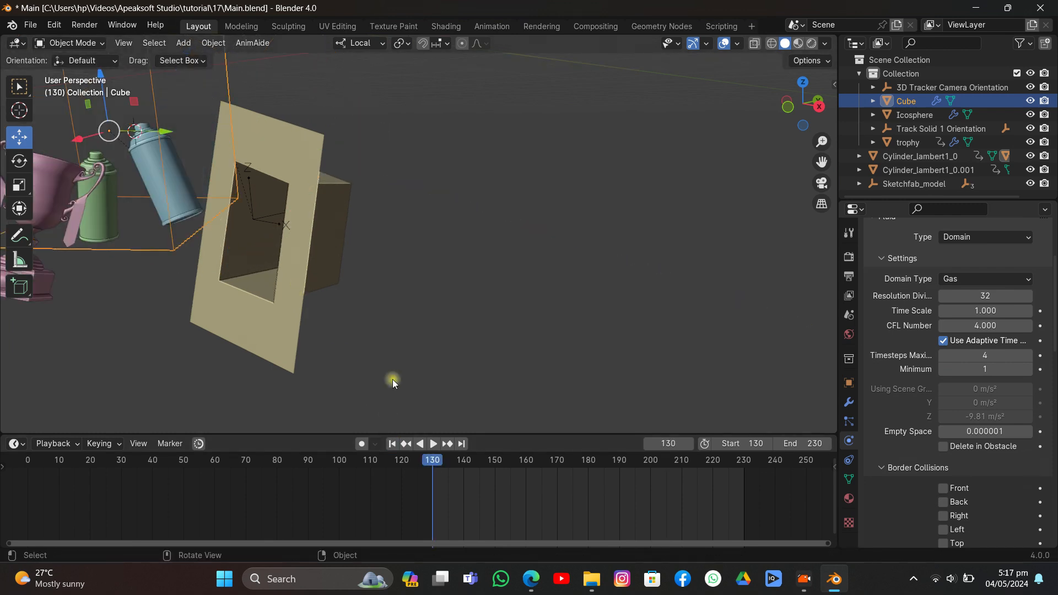
pyautogui.scroll(-3, 392, 230)
pyautogui.moveTo(392, 230); pyautogui.dragTo(438, 246, button='middle')
pyautogui.scroll(3, 439, 246)
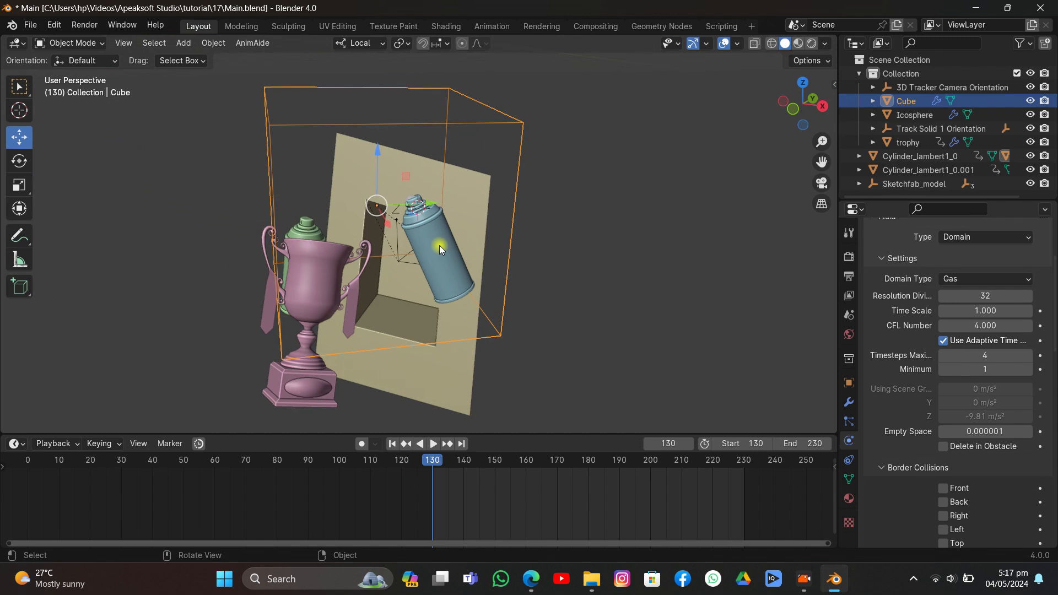
pyautogui.press('space')
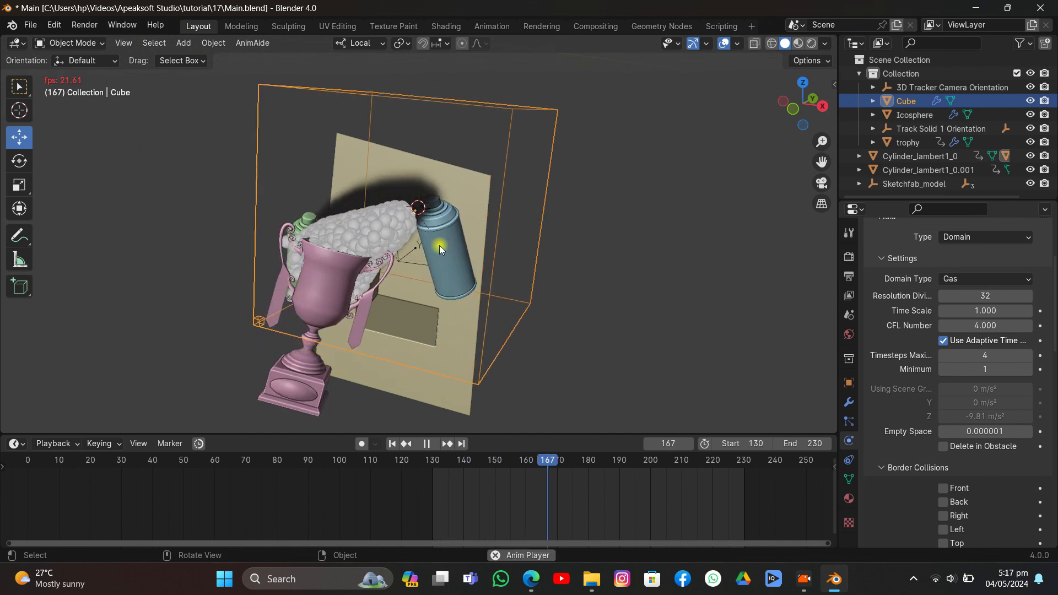
pyautogui.press('space')
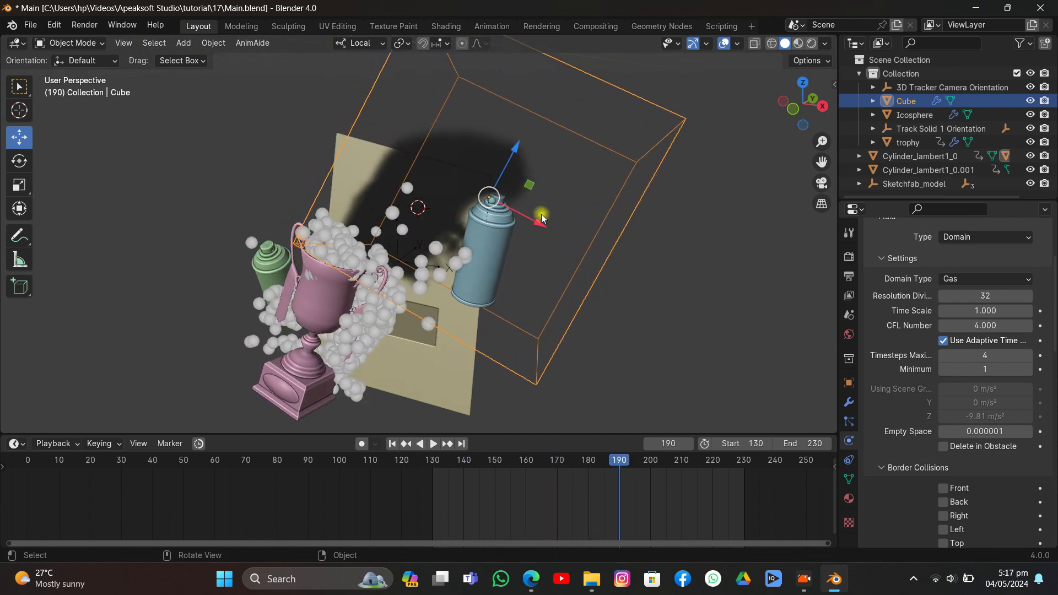
# Step: Set the end frame of the domain cache to 180 and replay the smoke simulation from frame 130
pyautogui.scroll(-10, 972, 347)
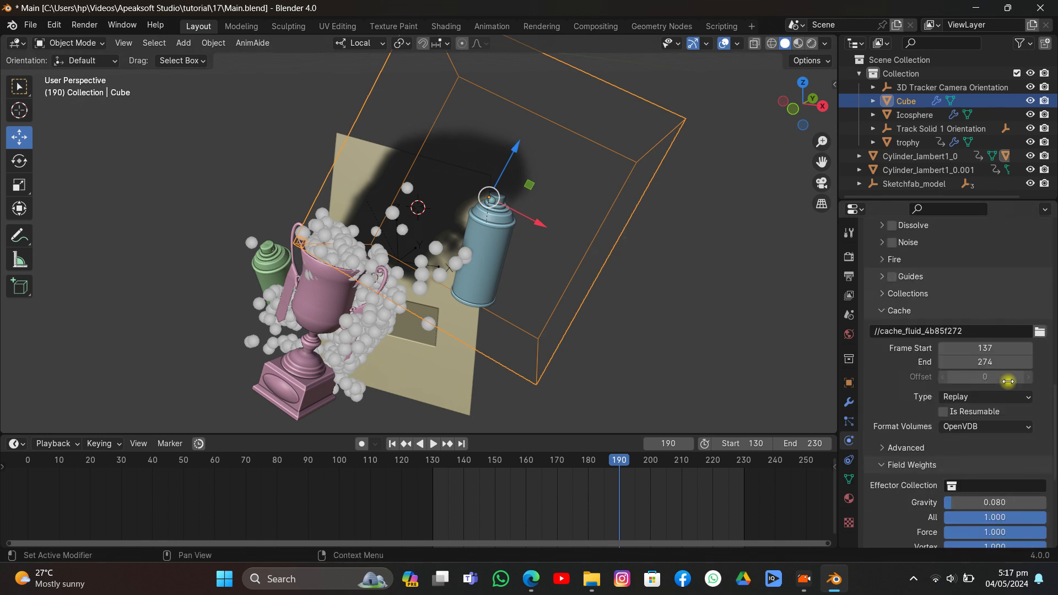
pyautogui.click(980, 361)
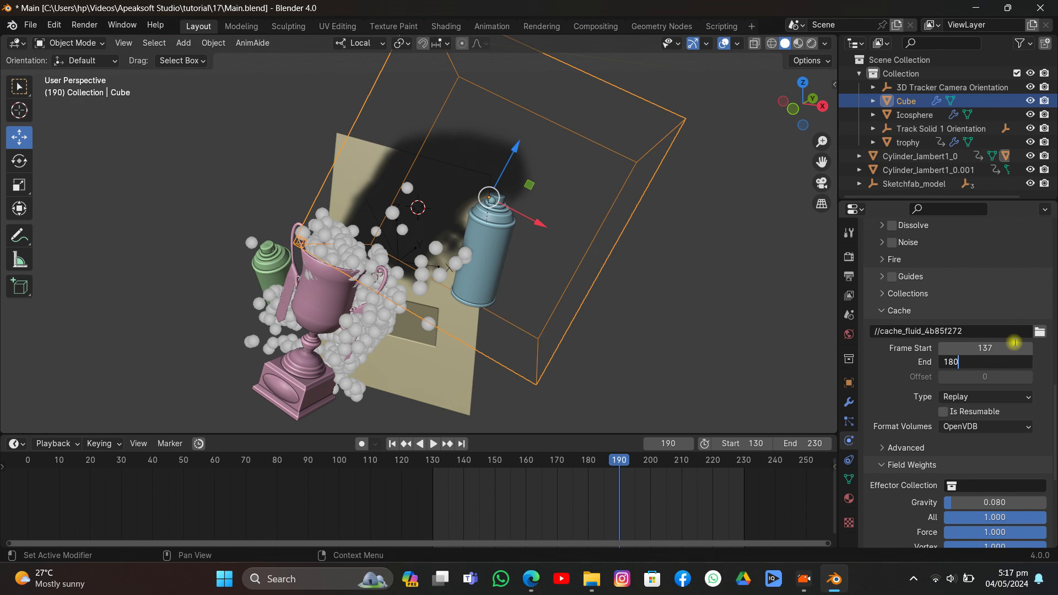
pyautogui.press('Return')
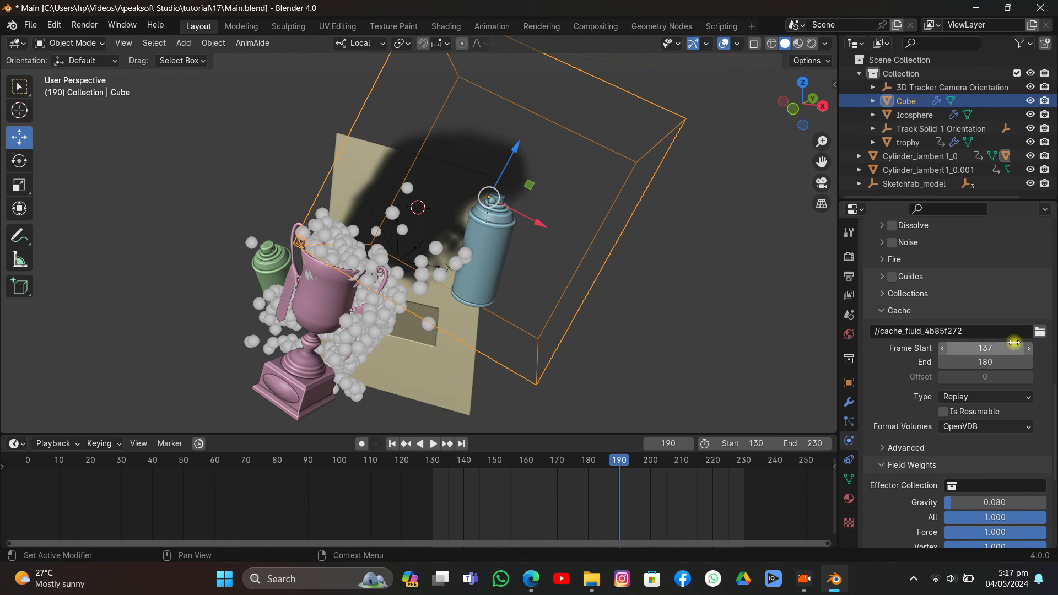
pyautogui.click(393, 444)
pyautogui.press('space')
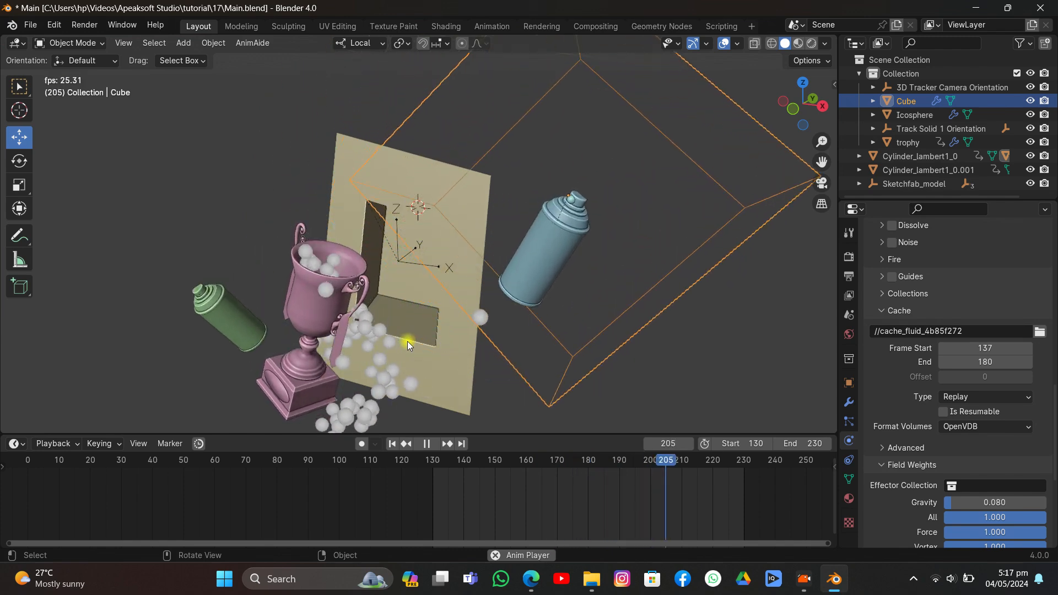
pyautogui.press('space')
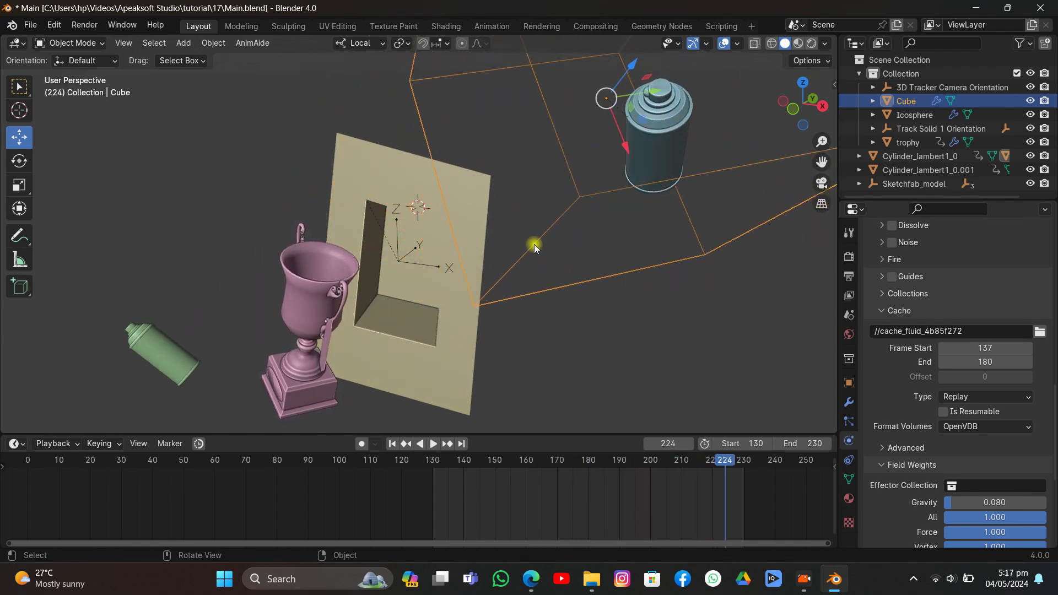
# Step: Set the emission end frame of the ico sphere's particle system to 180
pyautogui.click(650, 95)
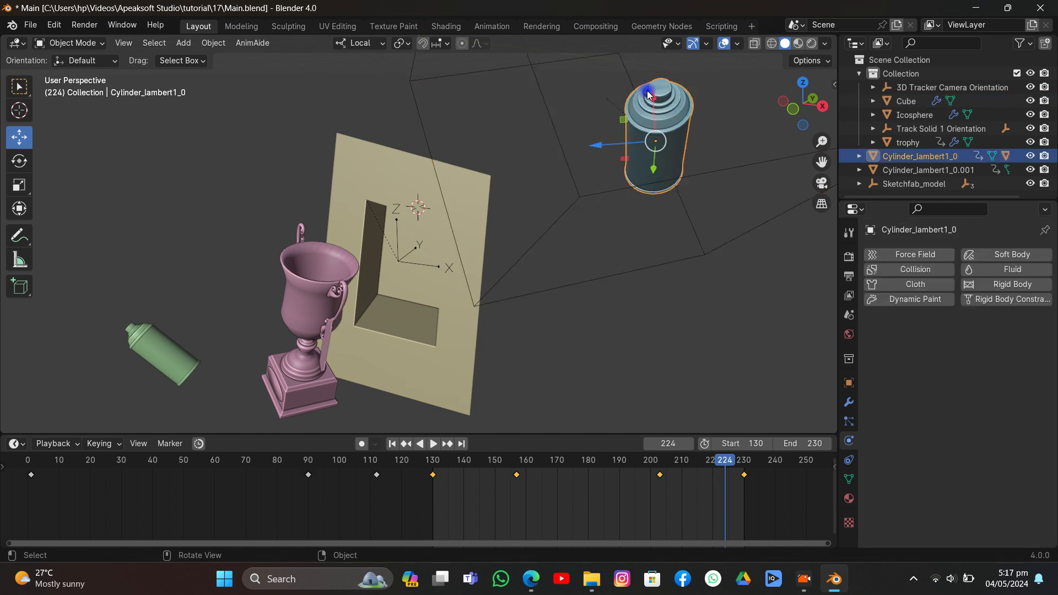
pyautogui.click(646, 93)
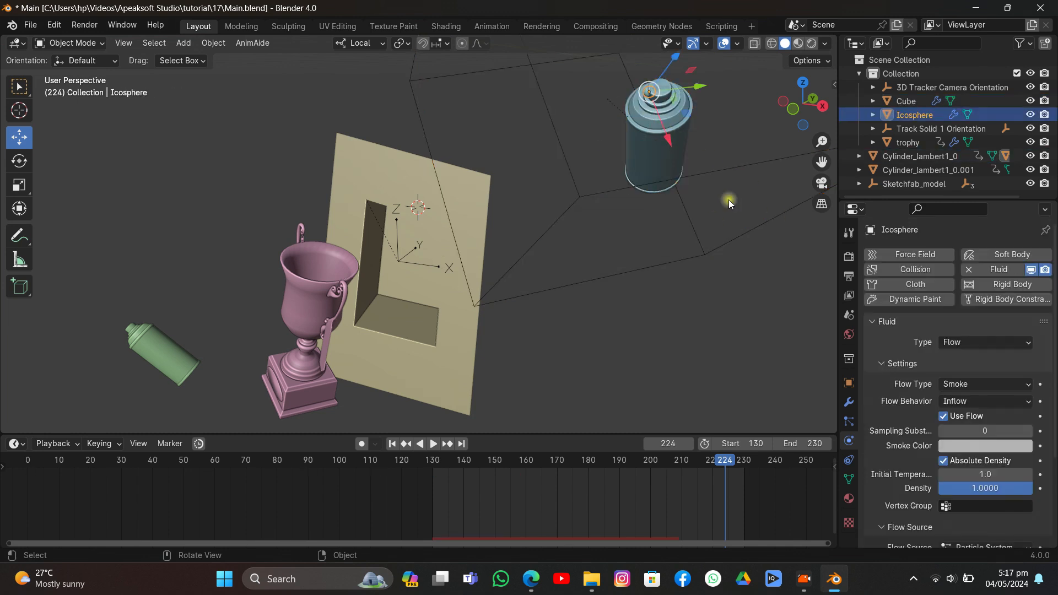
pyautogui.click(851, 420)
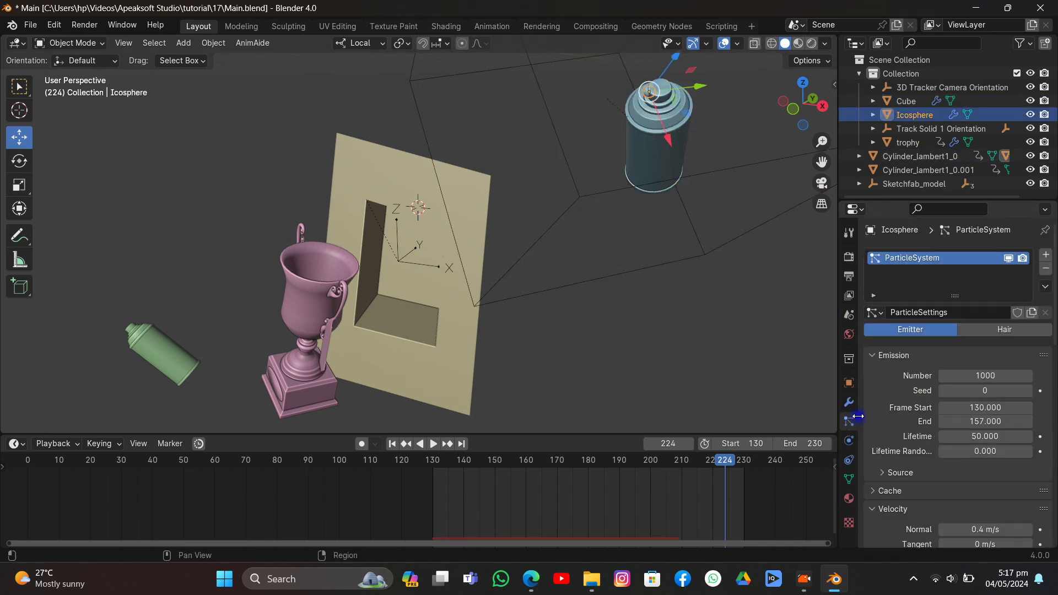
pyautogui.click(975, 419)
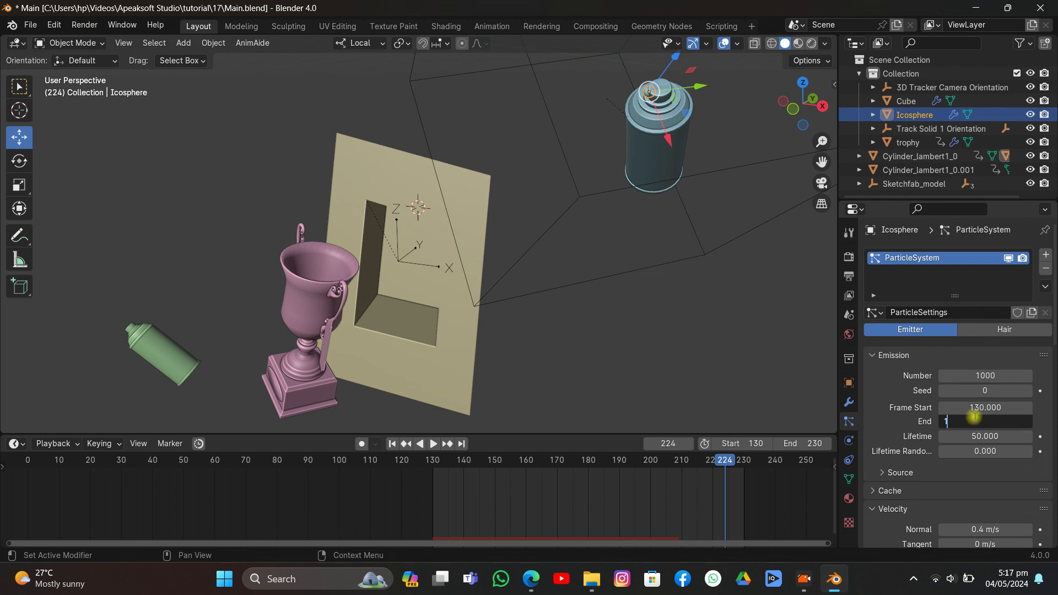
pyautogui.press('Return')
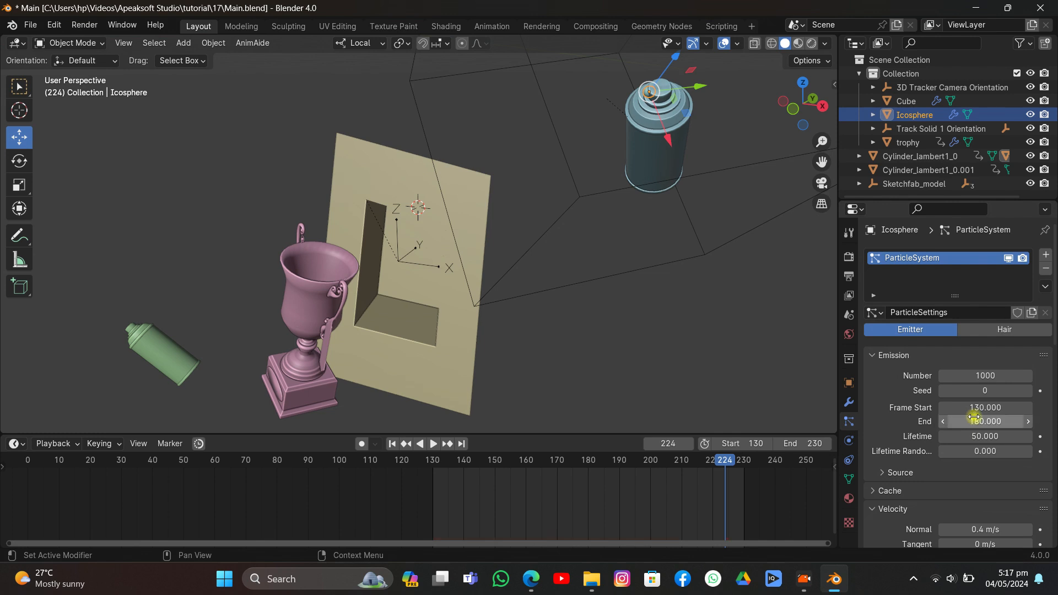
# Step: Bake the particle cache of the ico sphere's particle system
pyautogui.scroll(-4, 961, 410)
pyautogui.click(889, 381)
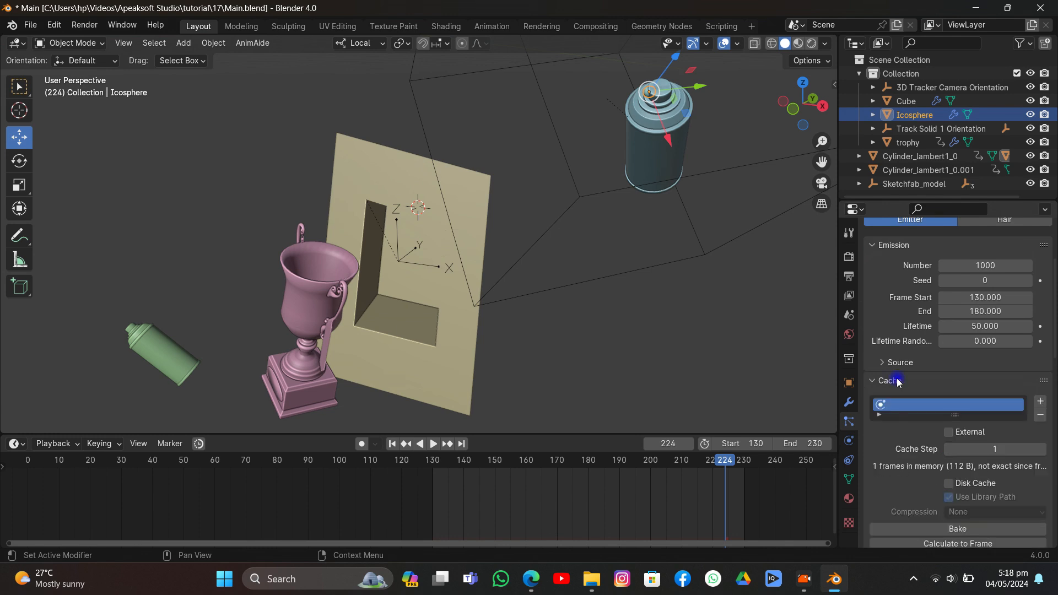
pyautogui.scroll(-4, 903, 397)
pyautogui.click(936, 418)
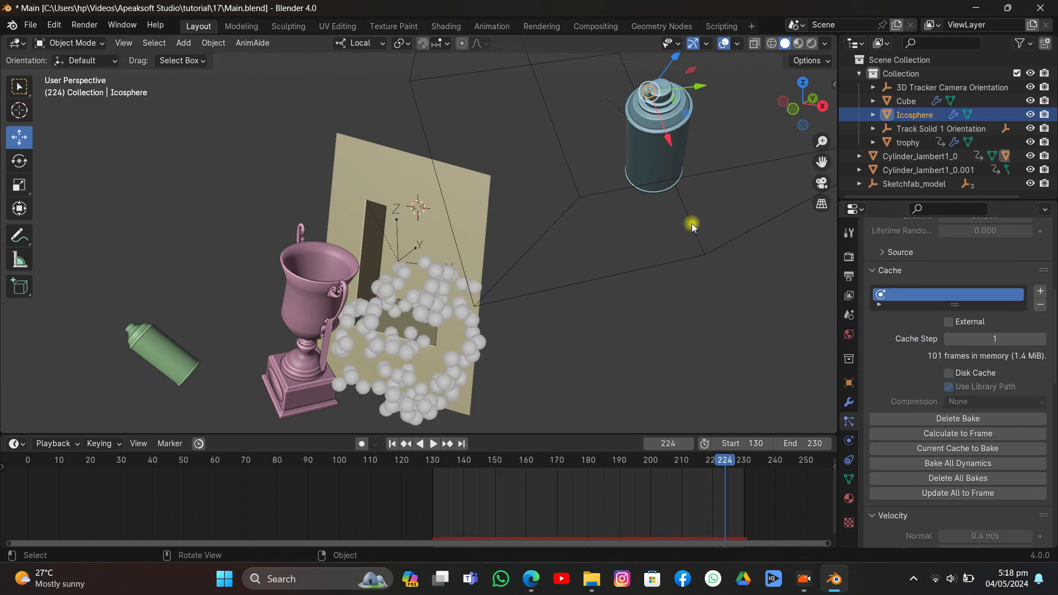
# Step: Enter a new Resolution Divisions value for the smoke domain cube
pyautogui.click(708, 235)
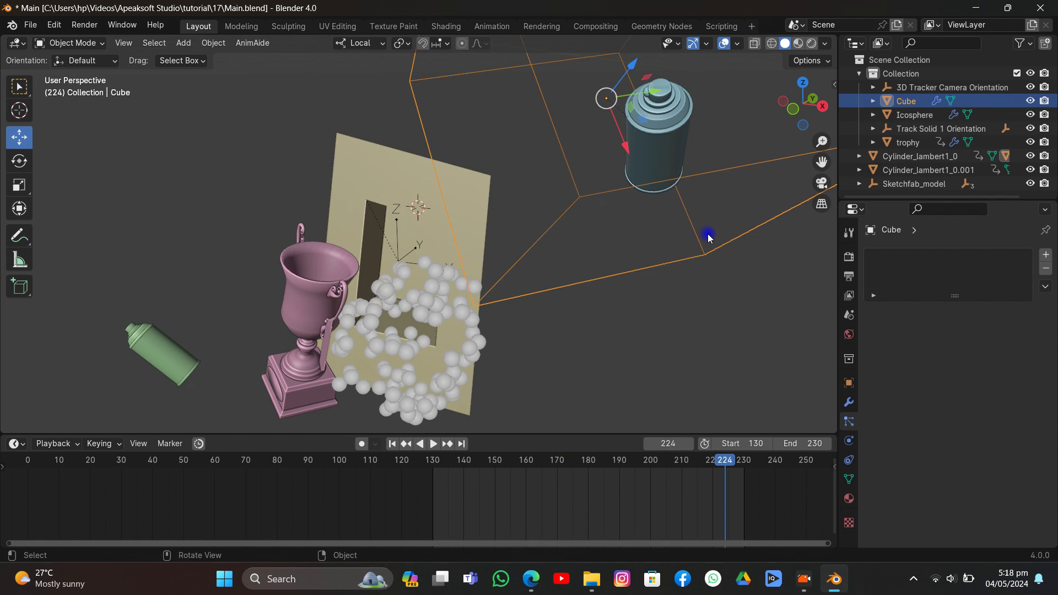
pyautogui.click(848, 442)
pyautogui.scroll(-10, 936, 403)
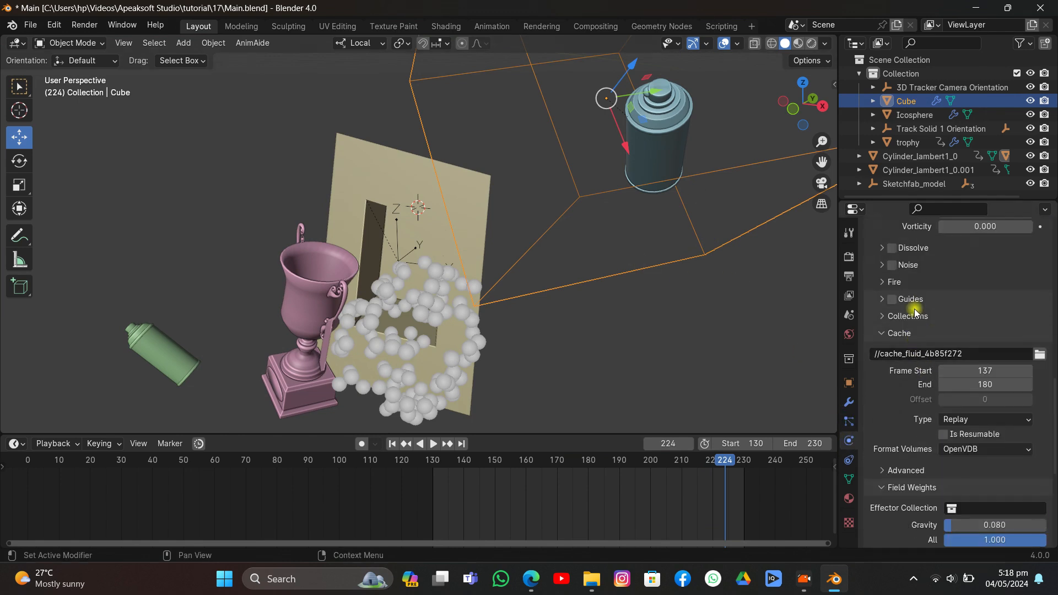
pyautogui.scroll(2, 915, 311)
pyautogui.scroll(-2, 906, 313)
pyautogui.scroll(8, 923, 305)
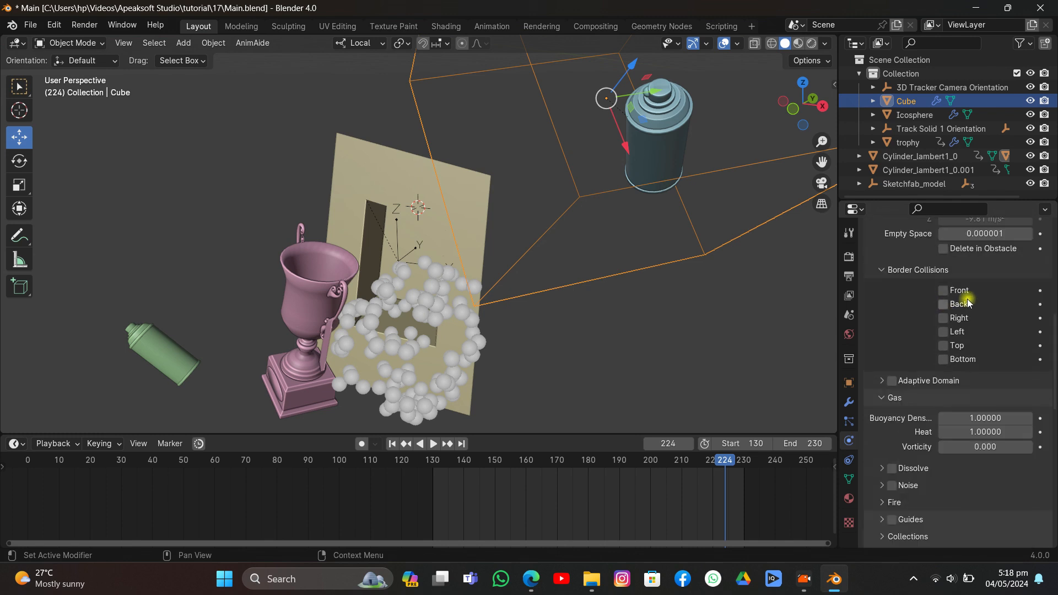
pyautogui.scroll(12, 968, 303)
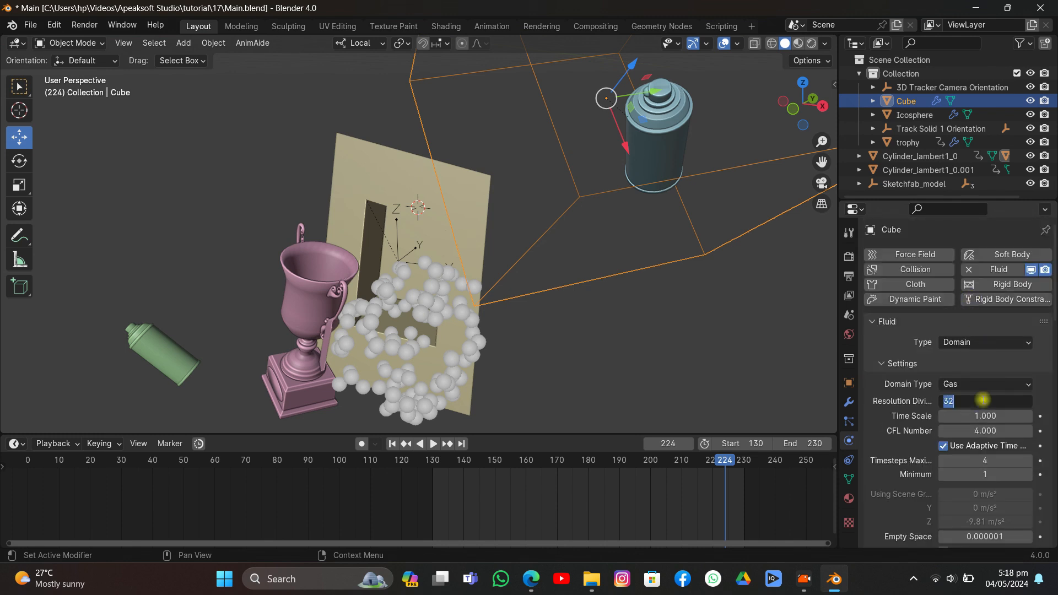
pyautogui.press('Return')
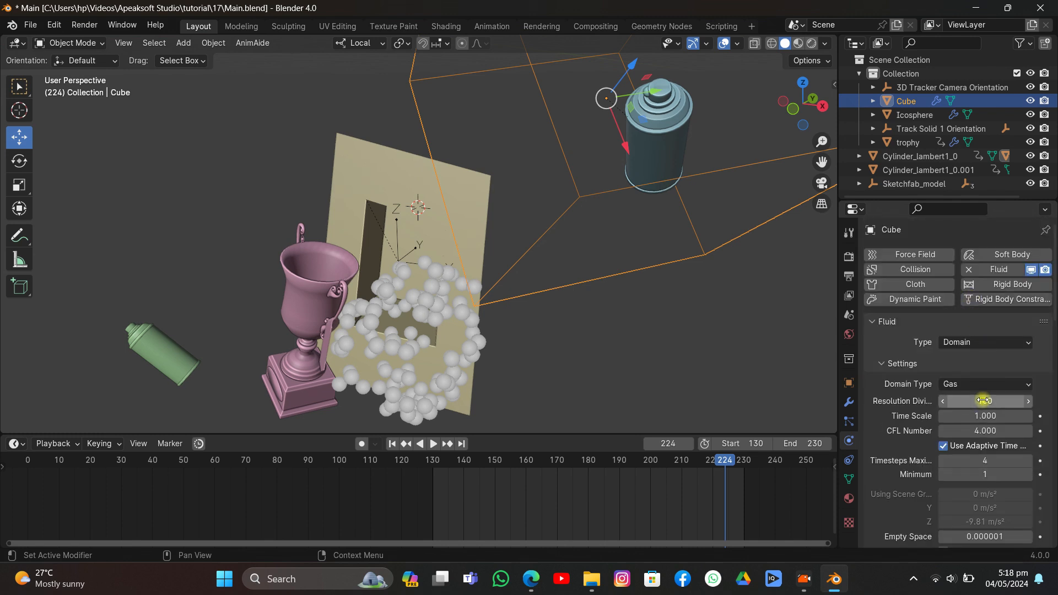
# Step: Set the smoke domain's cache type to All with Is Resumable enabled
pyautogui.scroll(-10, 982, 399)
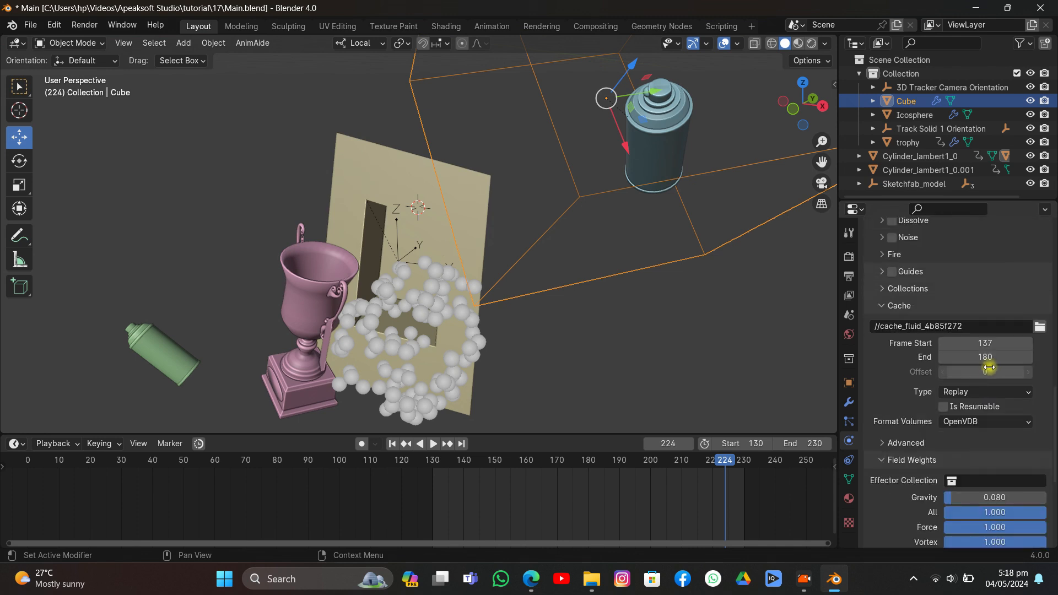
pyautogui.click(980, 393)
pyautogui.click(959, 439)
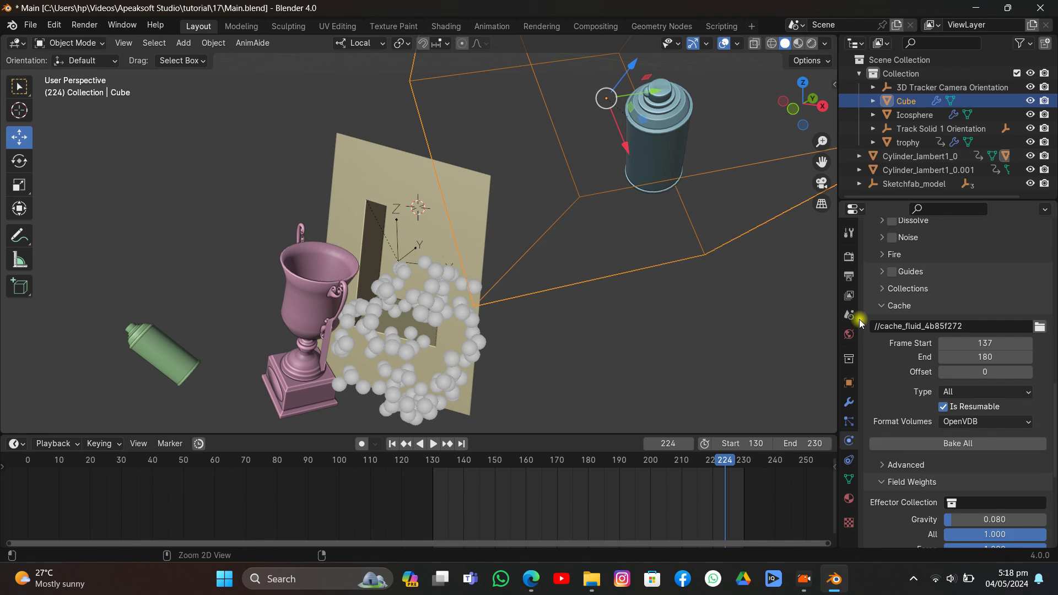
# Step: Save the file, bake the whole smoke simulation and scrub through the baked frames
pyautogui.hotkey('ctrl', 's')
pyautogui.click(929, 441)
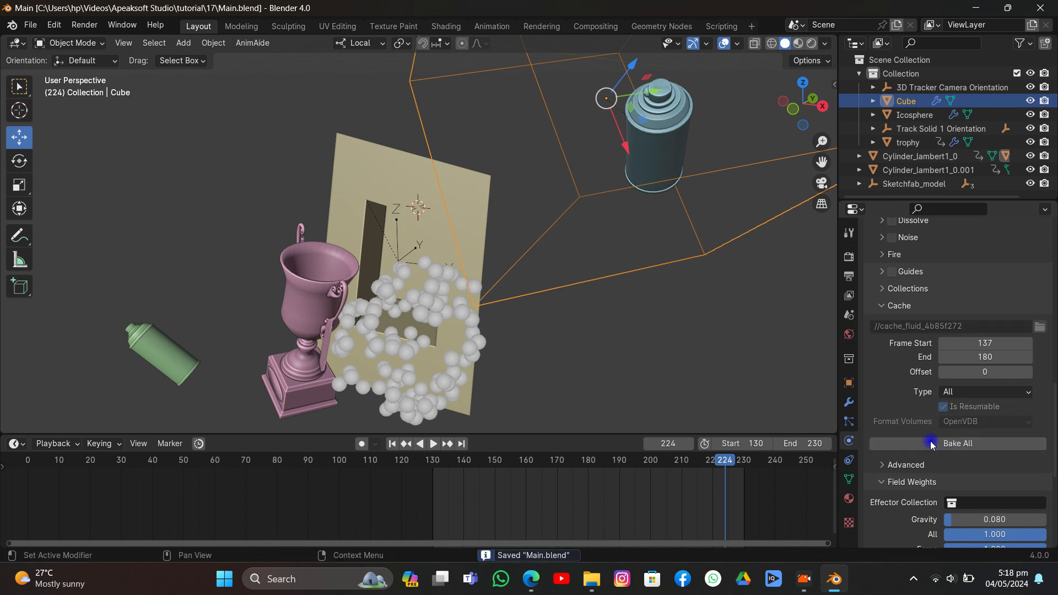
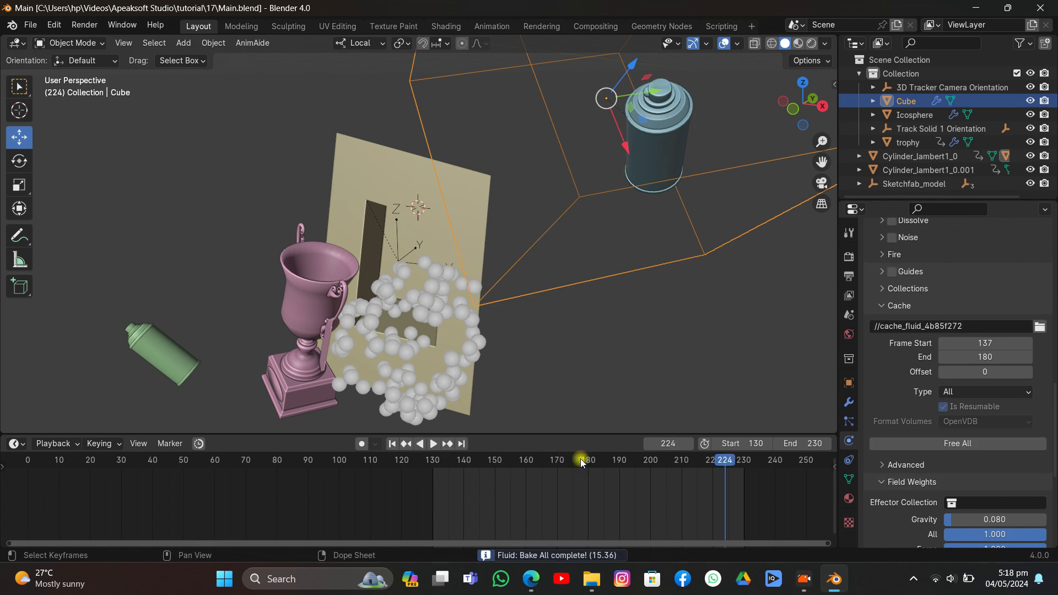
pyautogui.moveTo(462, 464); pyautogui.dragTo(735, 504)
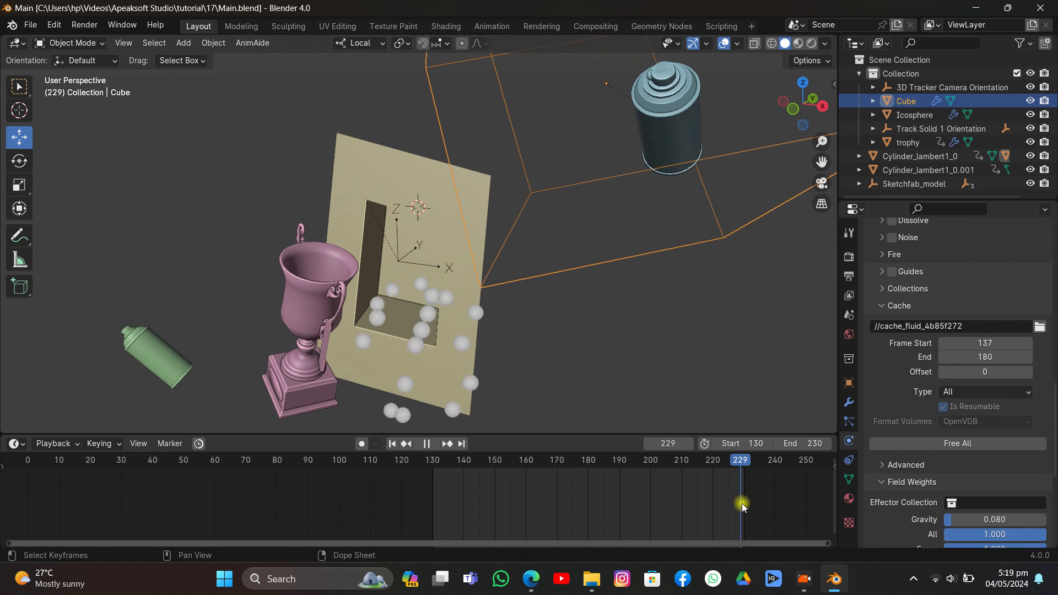
# Step: Set the domain cache's end frame to 230, free the existing bake and bake the smoke simulation again
pyautogui.doubleClick(971, 359)
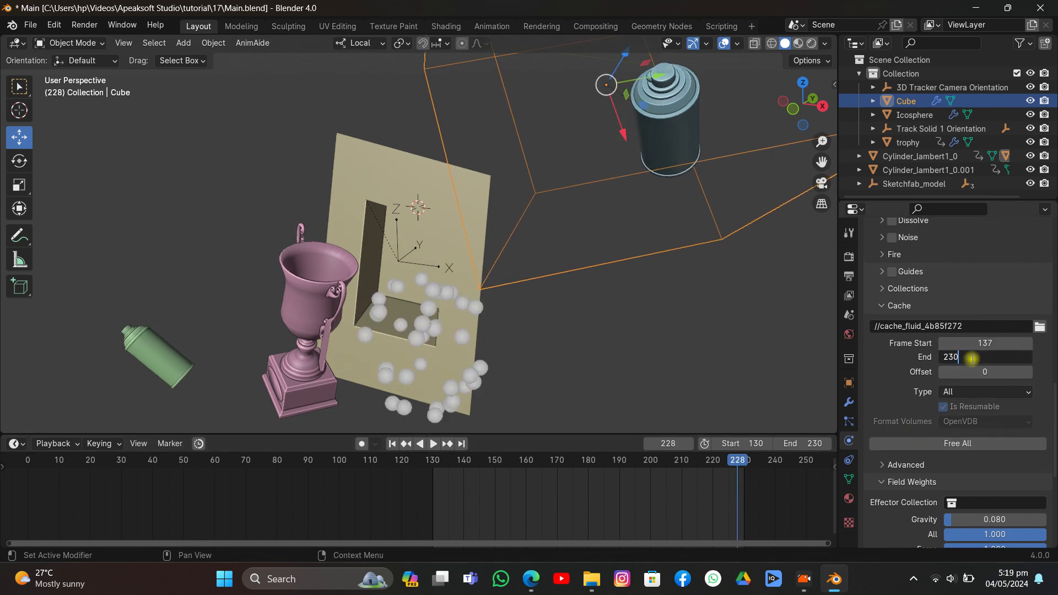
pyautogui.press('Return')
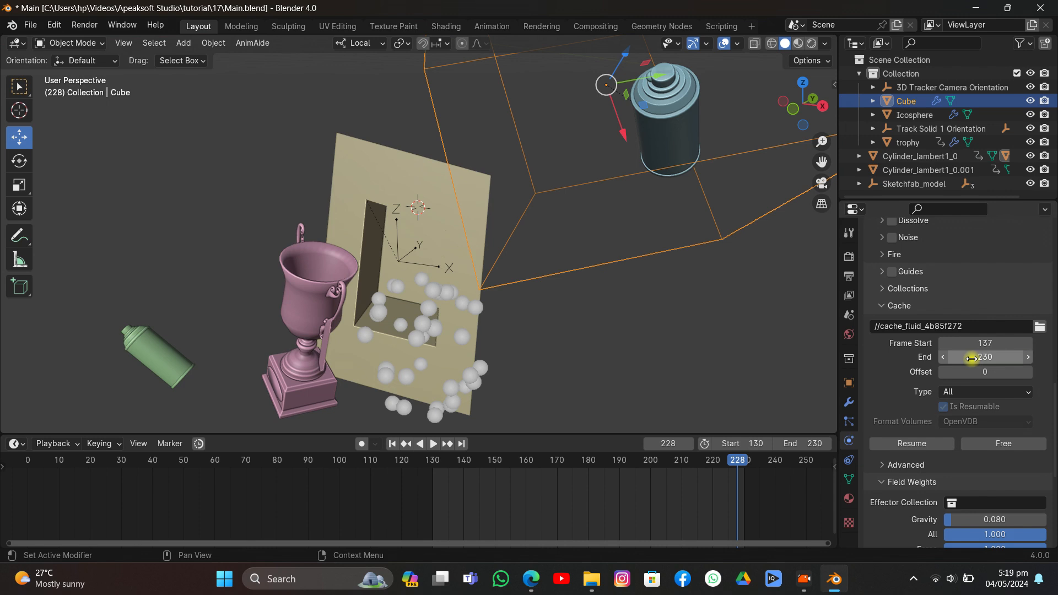
pyautogui.click(997, 442)
pyautogui.click(975, 440)
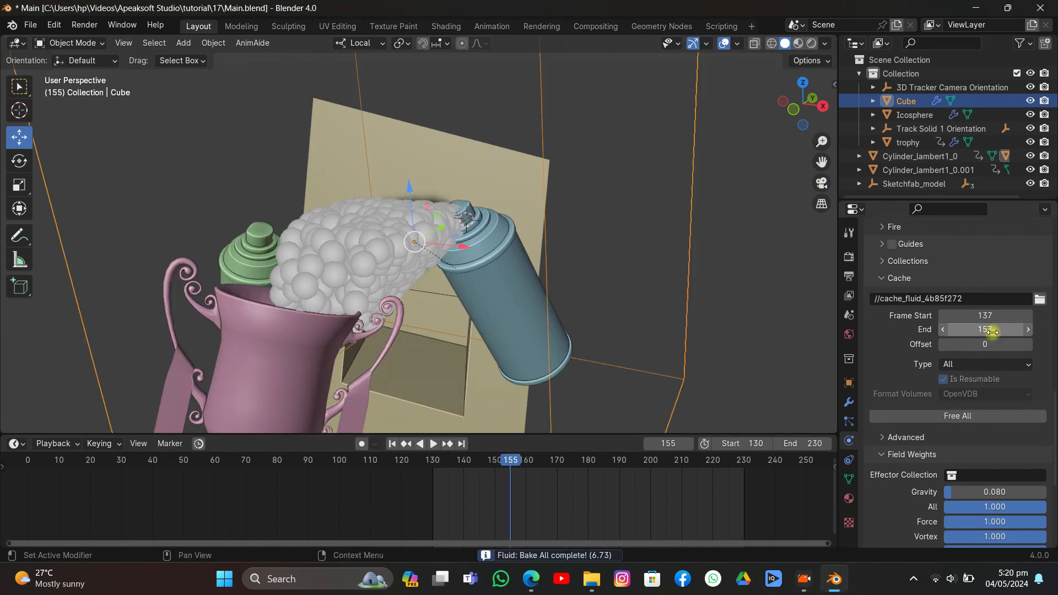
pyautogui.moveTo(492, 461)
pyautogui.mouseDown()
pyautogui.moveTo(475, 467)
pyautogui.moveTo(534, 484)
pyautogui.moveTo(501, 493)
pyautogui.moveTo(520, 498)
pyautogui.moveTo(647, 477)
pyautogui.moveTo(452, 469)
pyautogui.moveTo(505, 460)
pyautogui.mouseUp()
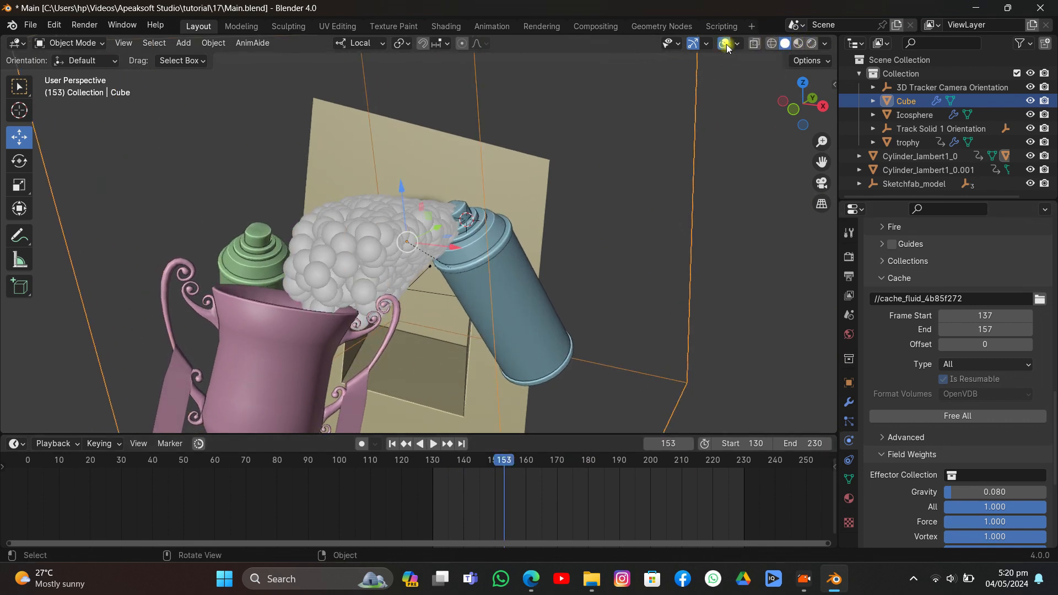
# Step: Switch the 3D viewport's shading to Material Preview and on to Rendered
pyautogui.click(796, 44)
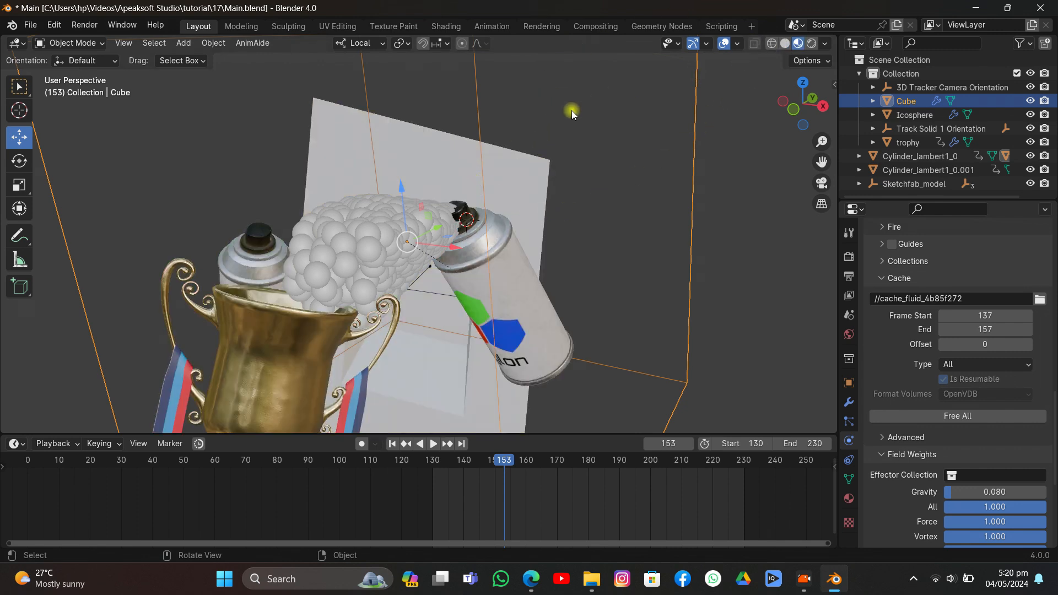
pyautogui.click(810, 46)
pyautogui.scroll(-3, 558, 129)
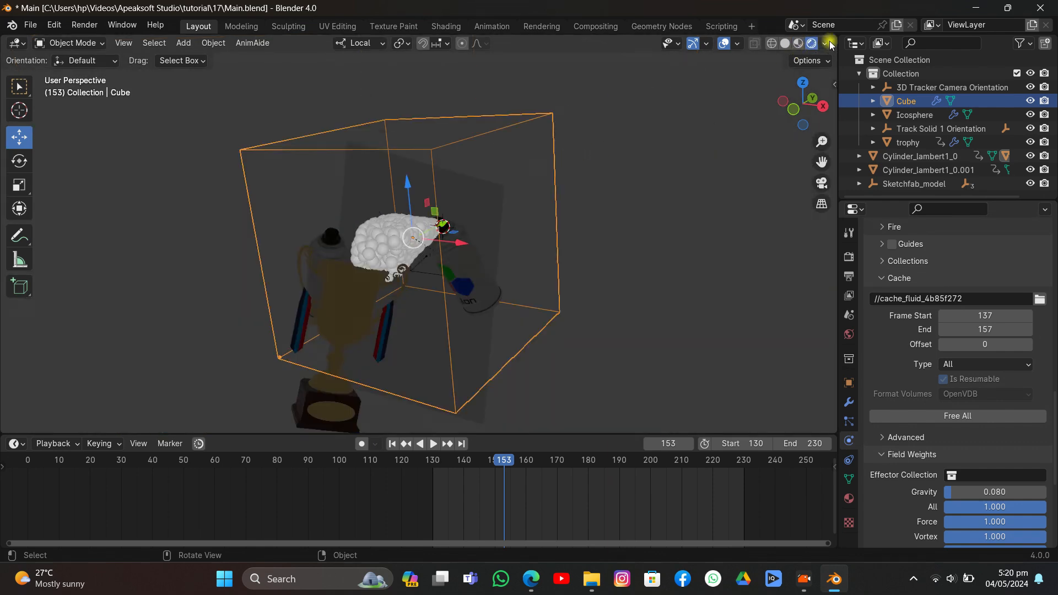
# Step: Split the viewport, open a Shader Editor in the new area and create a cube material without its Principled BSDF node
pyautogui.moveTo(830, 44); pyautogui.dragTo(468, 83)
pyautogui.click(484, 43)
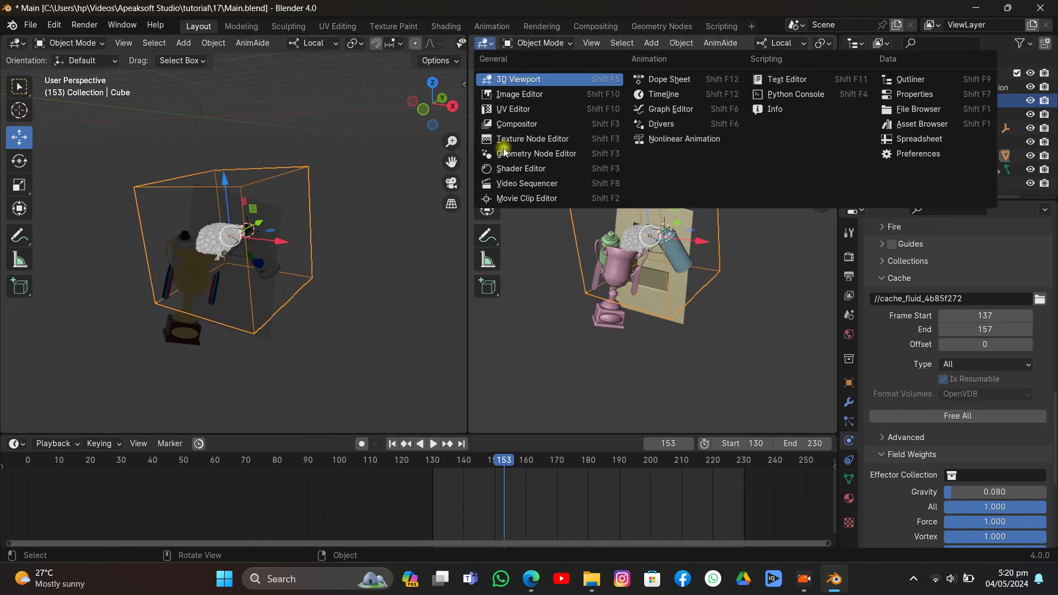
pyautogui.click(507, 169)
pyautogui.press('n')
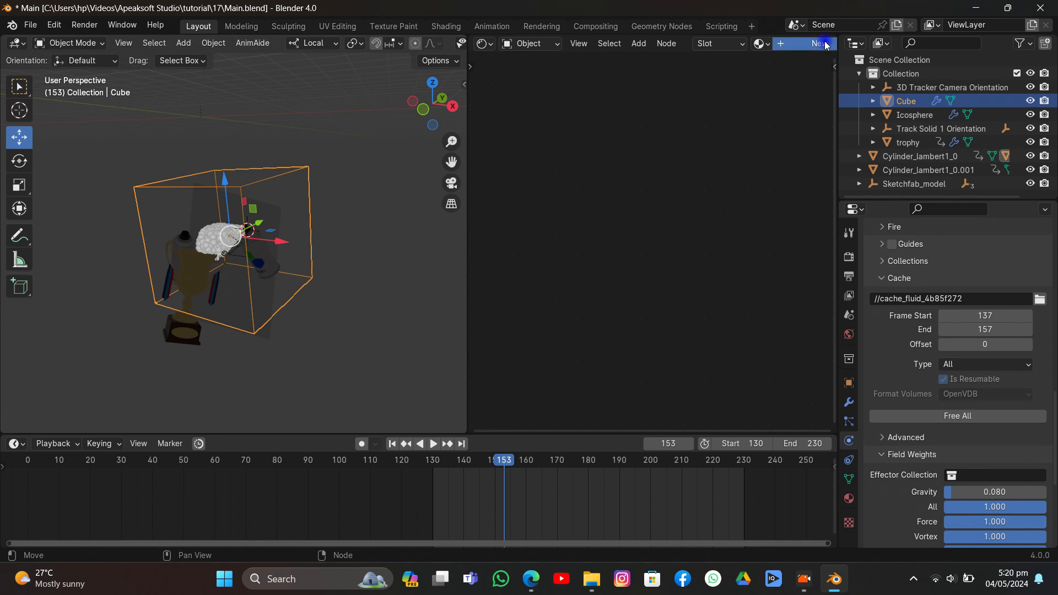
pyautogui.click(816, 43)
pyautogui.scroll(2, 666, 219)
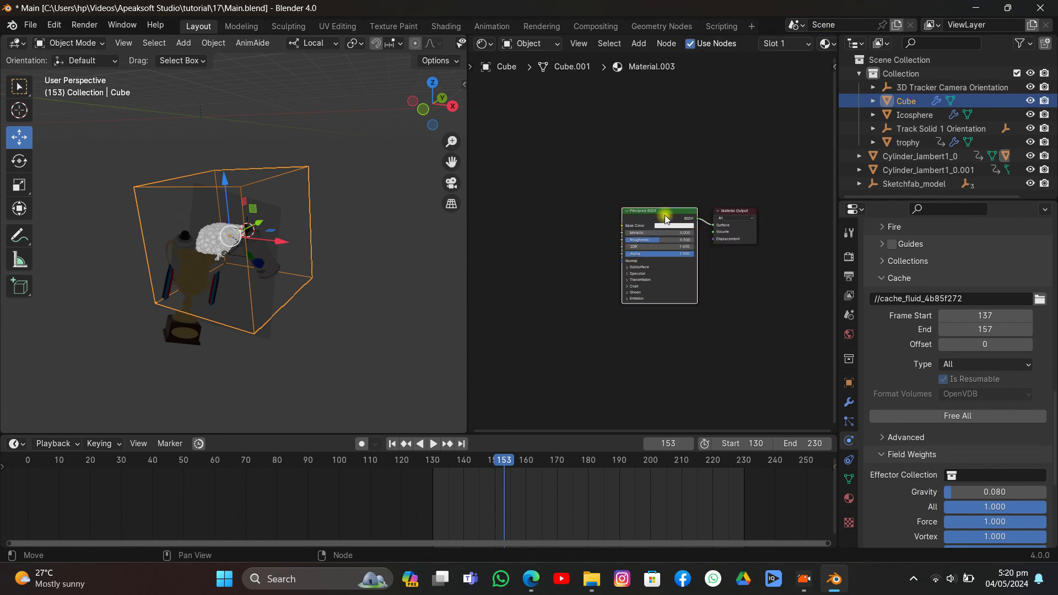
pyautogui.hotkey('shift', 'a')
pyautogui.write('vol')
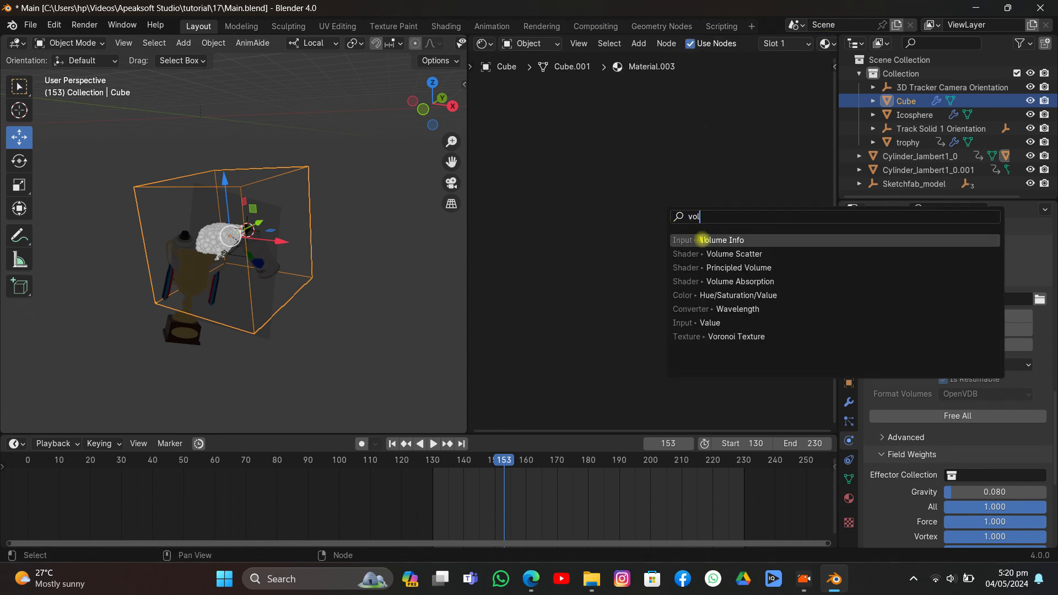
pyautogui.click(716, 253)
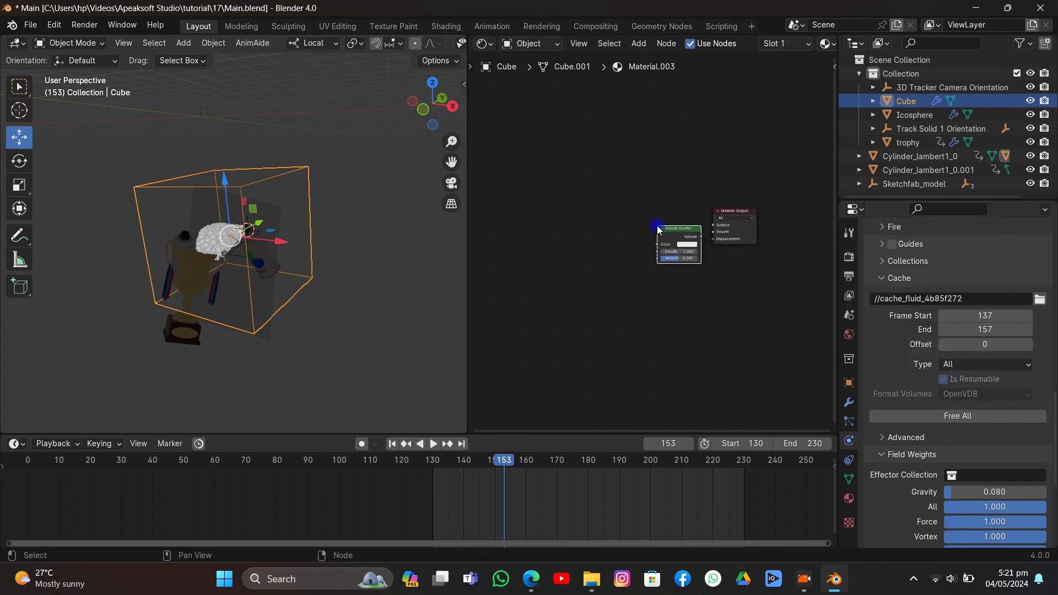
pyautogui.scroll(7, 686, 229)
pyautogui.moveTo(708, 229); pyautogui.dragTo(664, 226)
pyautogui.scroll(3, 663, 227)
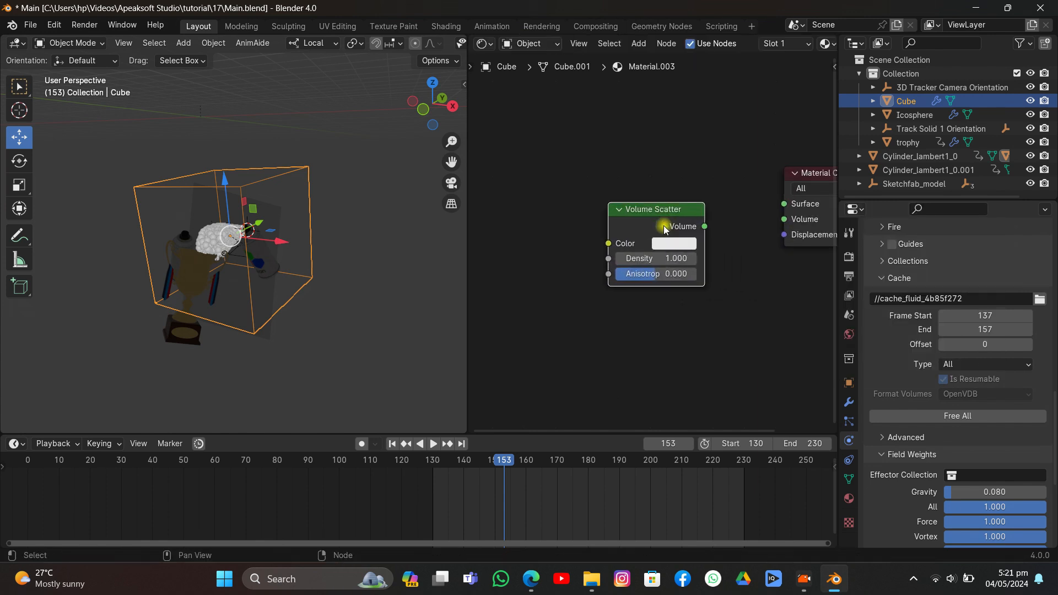
pyautogui.press('Delete')
# Step: Add a Principled Volume node to the cube's material and connect its Volume output to the Material Output's Surface input
pyautogui.hotkey('shift', 'a')
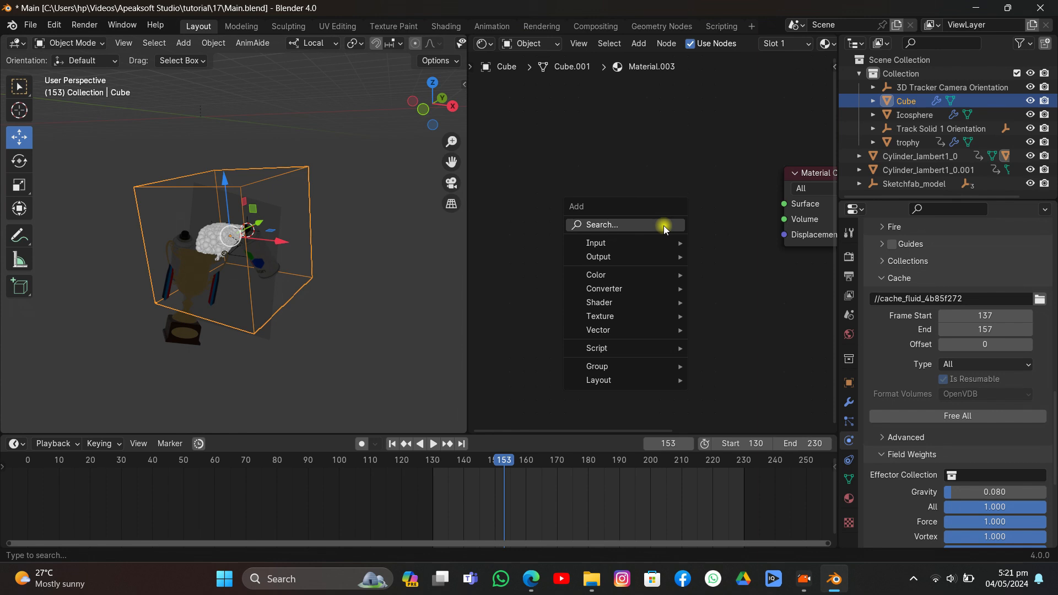
pyautogui.write('vol')
pyautogui.click(734, 281)
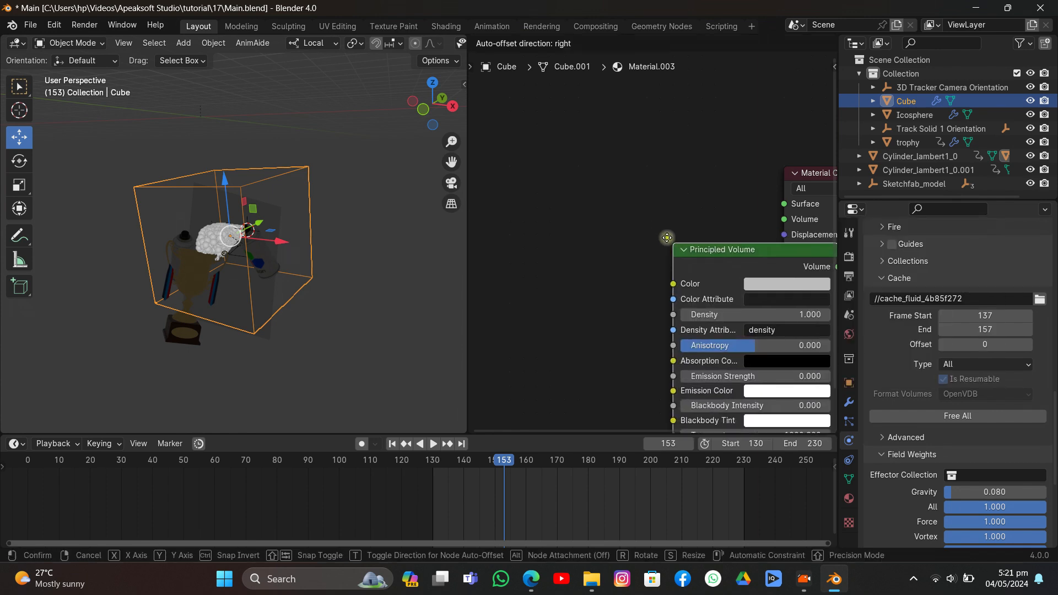
pyautogui.click(577, 167)
pyautogui.moveTo(739, 187); pyautogui.dragTo(783, 204)
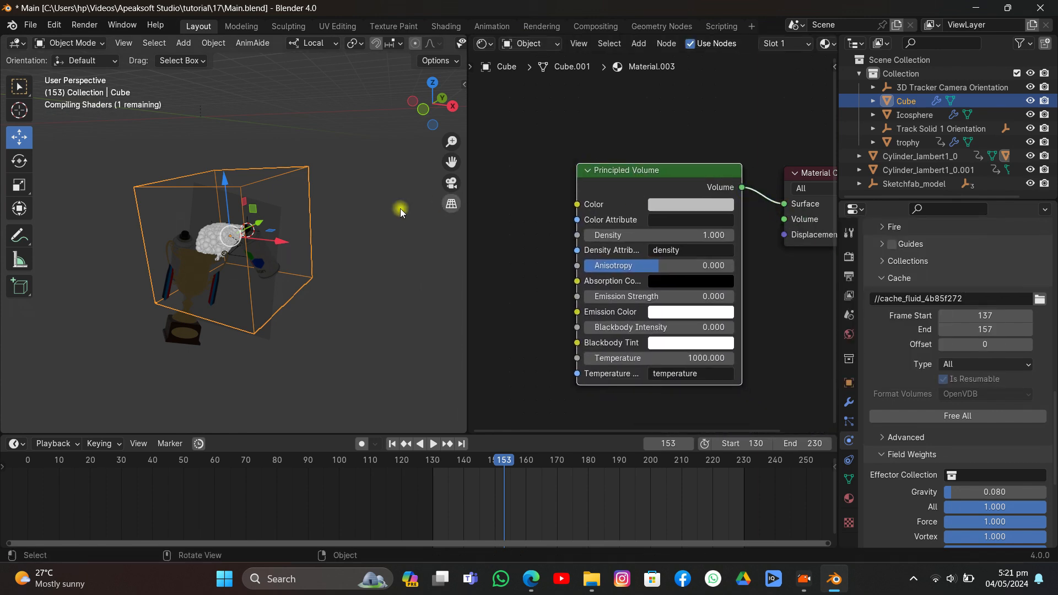
# Step: Examine the smoke domain in the rendered viewport at frame 145, checking it with overlays off and on
pyautogui.scroll(4, 389, 212)
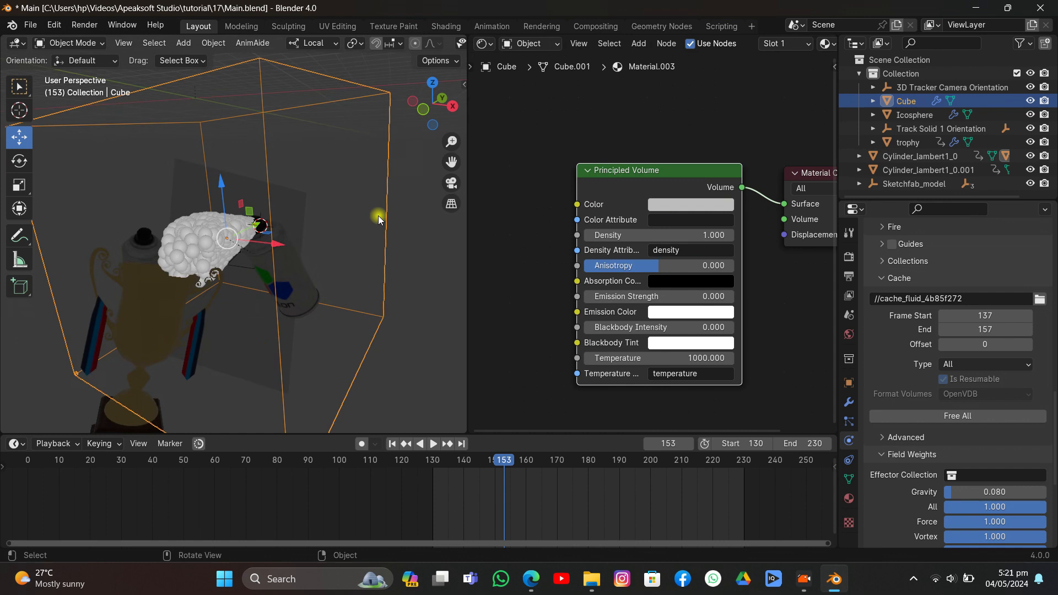
pyautogui.rightClick(630, 236)
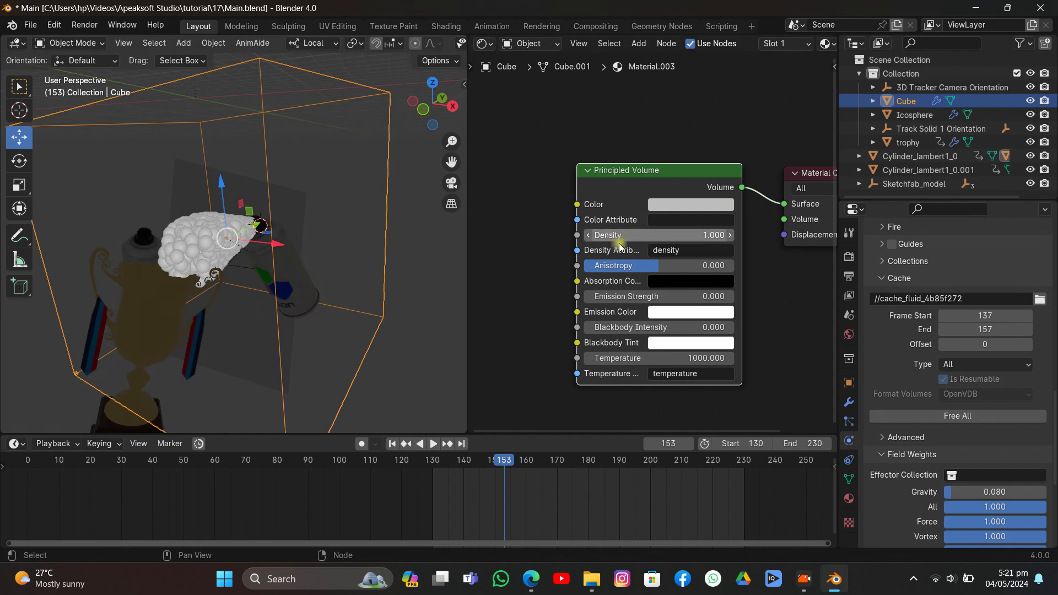
pyautogui.moveTo(495, 462)
pyautogui.mouseDown()
pyautogui.moveTo(462, 469)
pyautogui.moveTo(479, 472)
pyautogui.mouseUp()
pyautogui.scroll(-10, 393, 78)
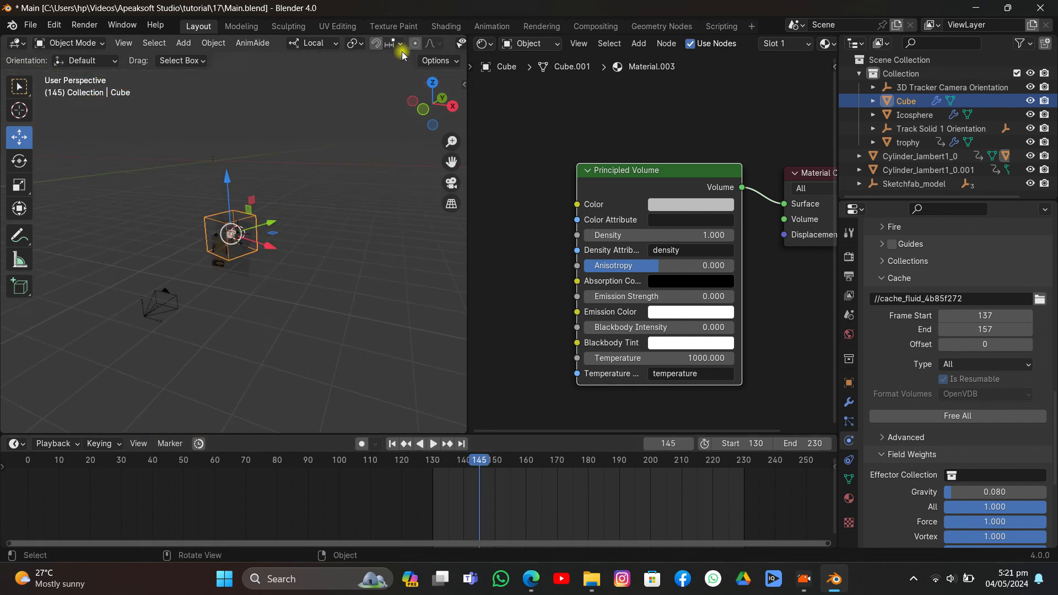
pyautogui.scroll(12, 402, 51)
pyautogui.scroll(-3, 386, 128)
pyautogui.scroll(-4, 402, 44)
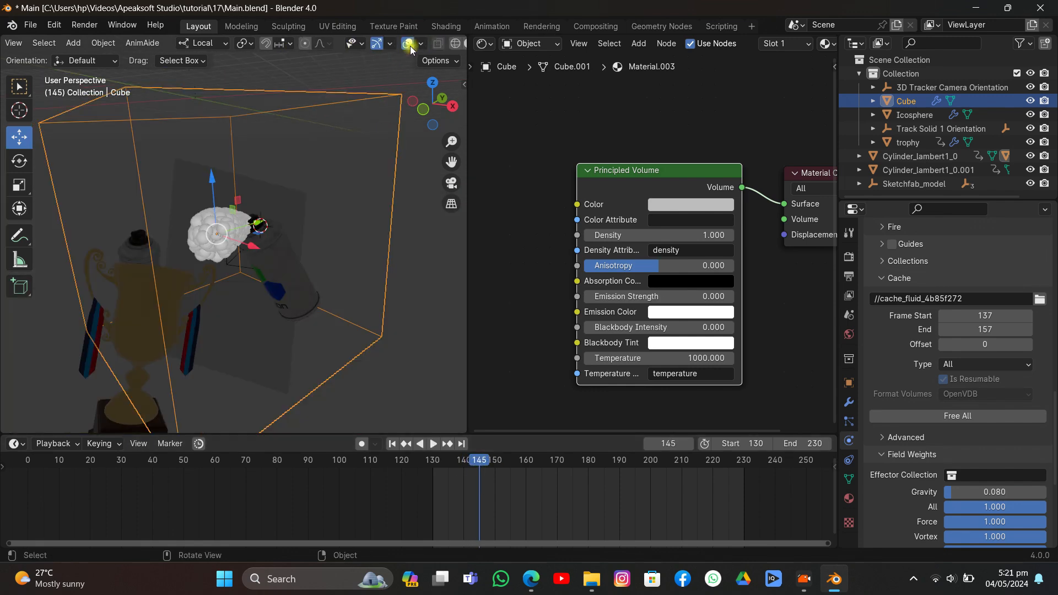
pyautogui.click(407, 43)
pyautogui.click(407, 42)
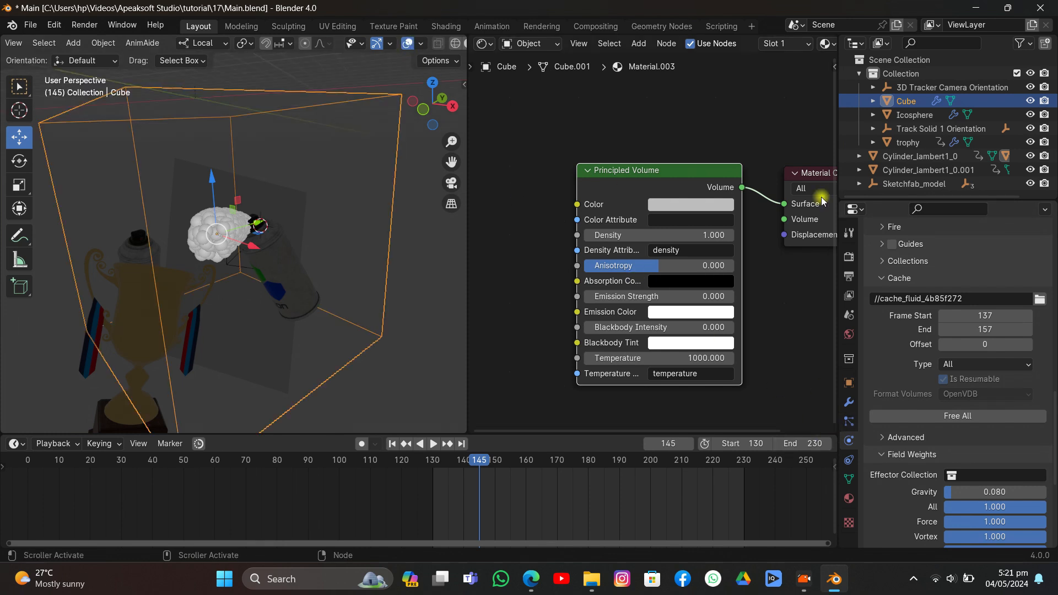
# Step: Set the scene's render engine to Cycles and check the particle cluster around the spray can
pyautogui.click(848, 257)
pyautogui.click(978, 250)
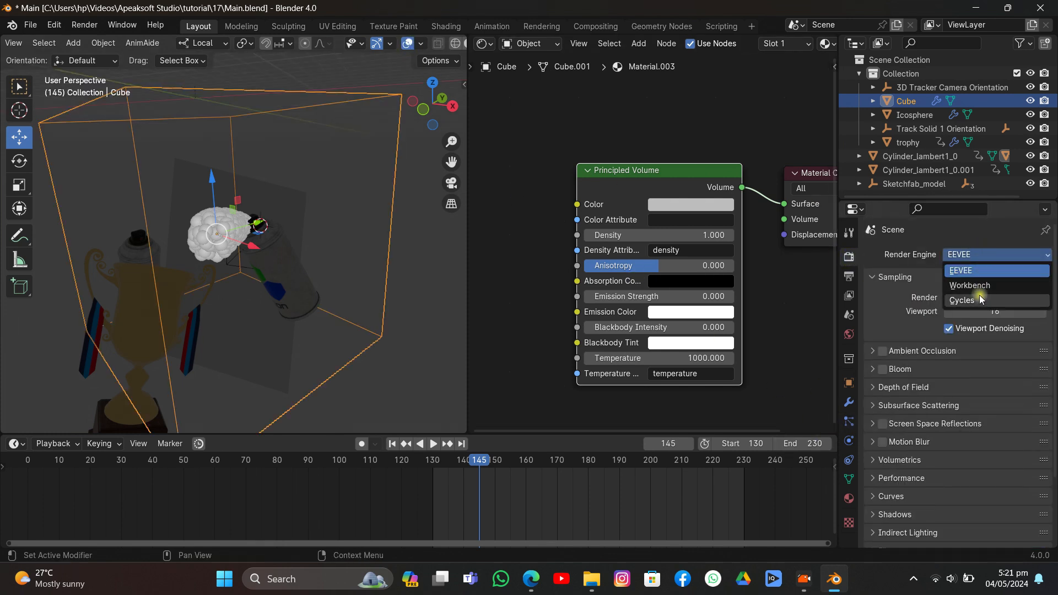
pyautogui.click(979, 295)
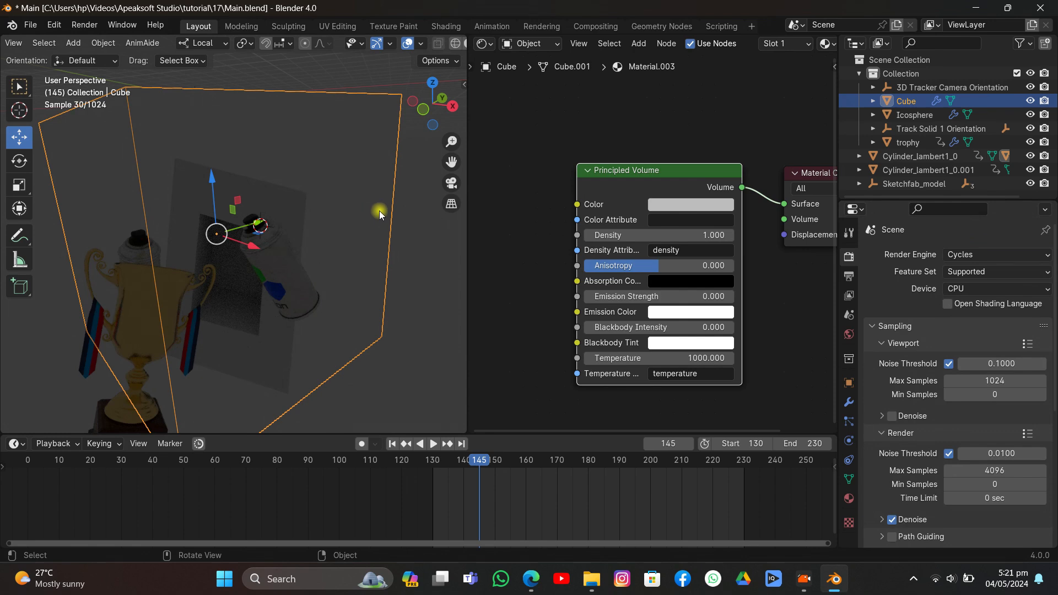
pyautogui.scroll(6, 379, 211)
pyautogui.scroll(-5, 378, 210)
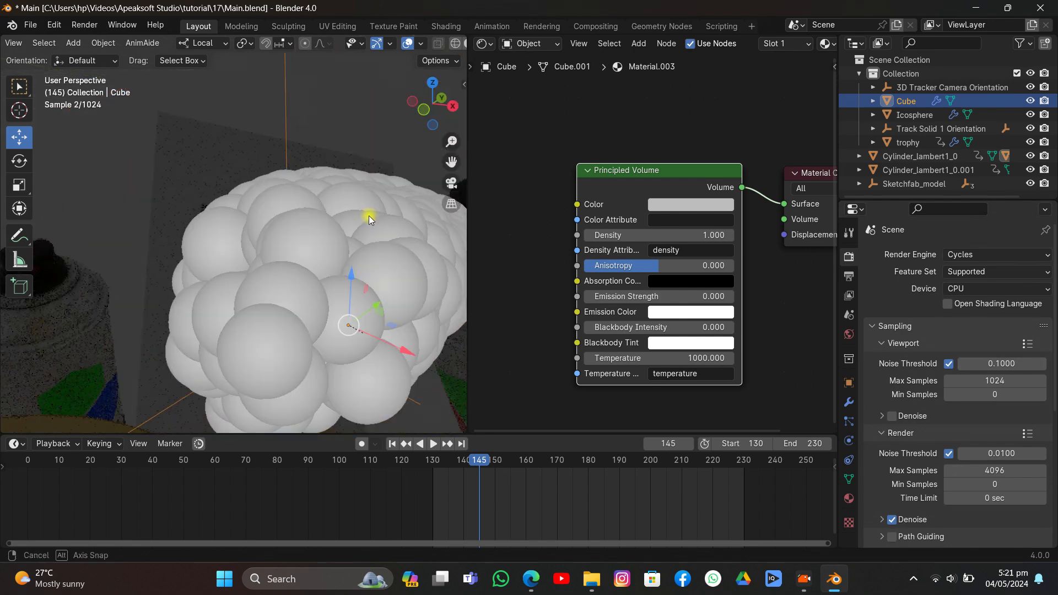
pyautogui.moveTo(369, 216); pyautogui.dragTo(378, 209, button='middle')
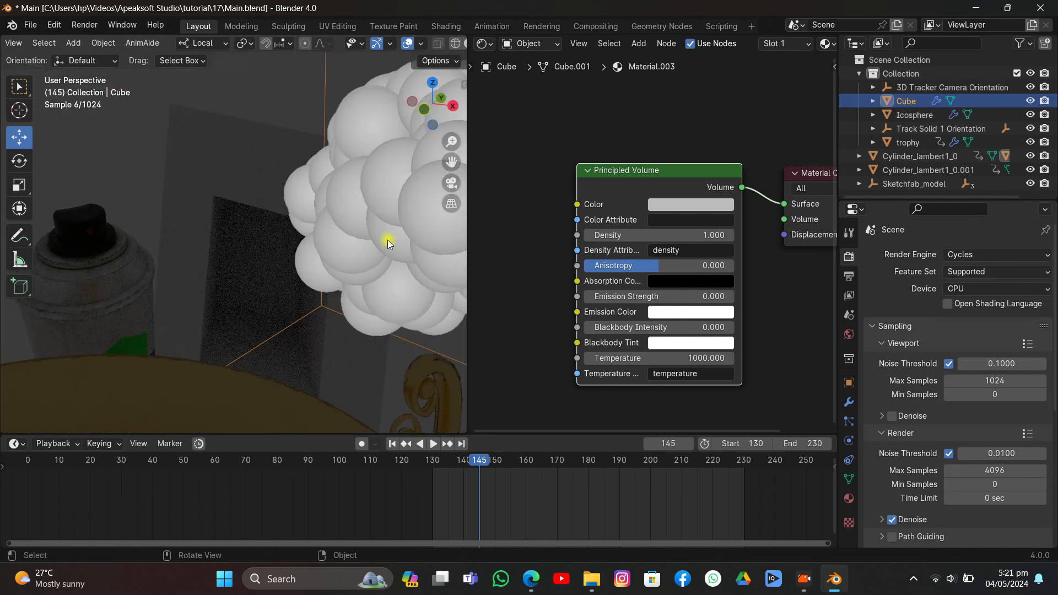
# Step: Set the world color to an Environment Texture using Container.jpg from the hdri asset folder, and save the file
pyautogui.click(848, 334)
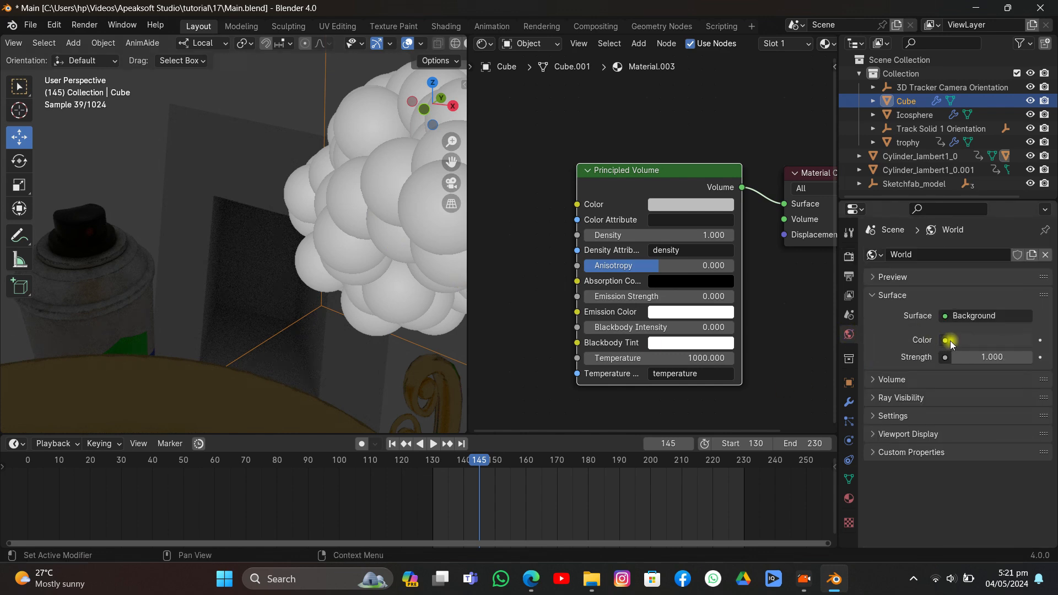
pyautogui.click(945, 340)
pyautogui.click(656, 400)
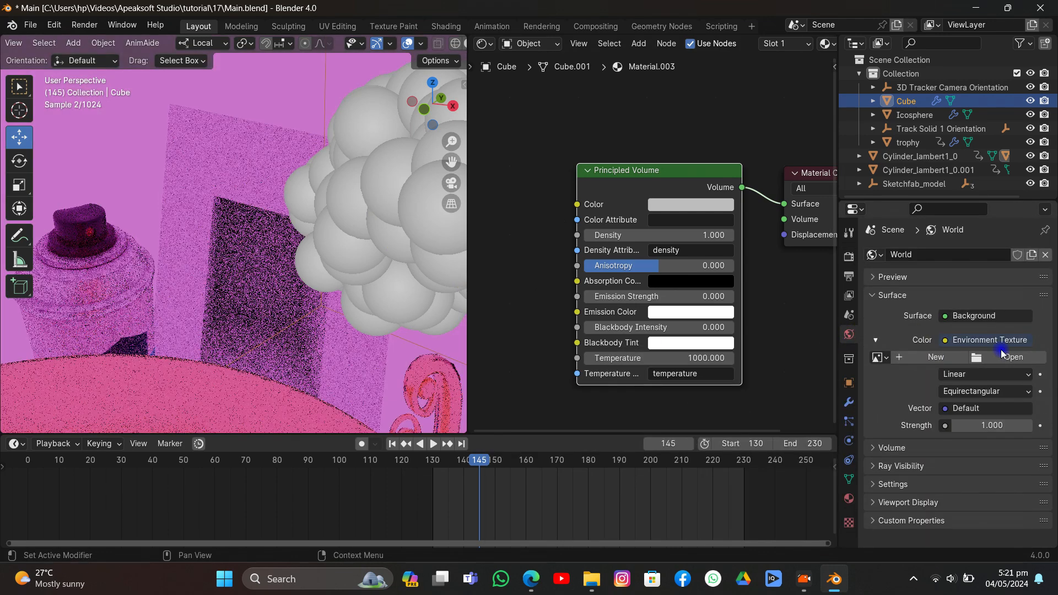
pyautogui.click(969, 357)
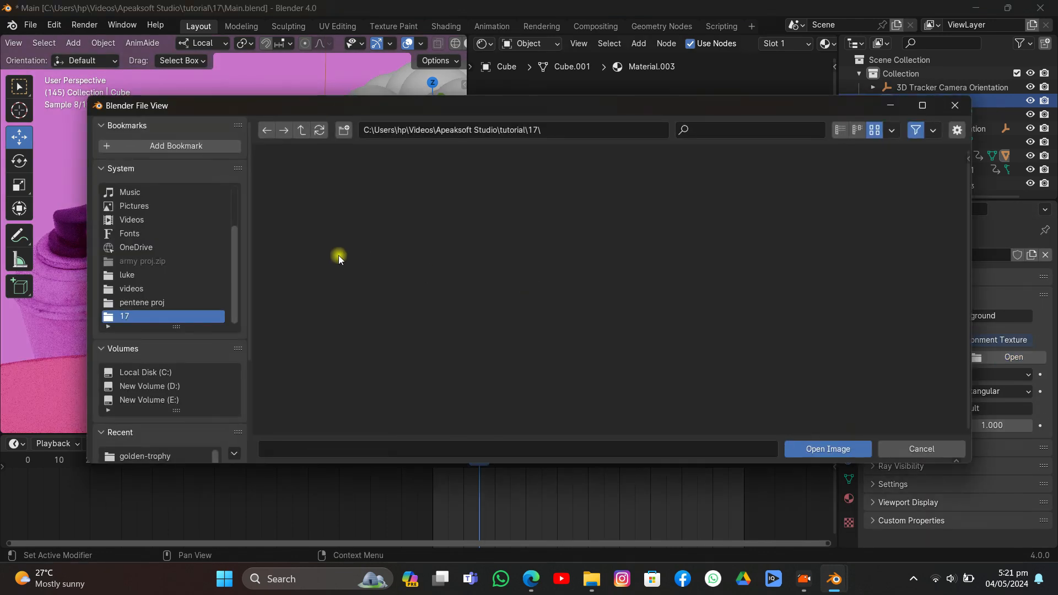
pyautogui.click(146, 399)
pyautogui.doubleClick(271, 228)
pyautogui.doubleClick(290, 196)
pyautogui.click(285, 188)
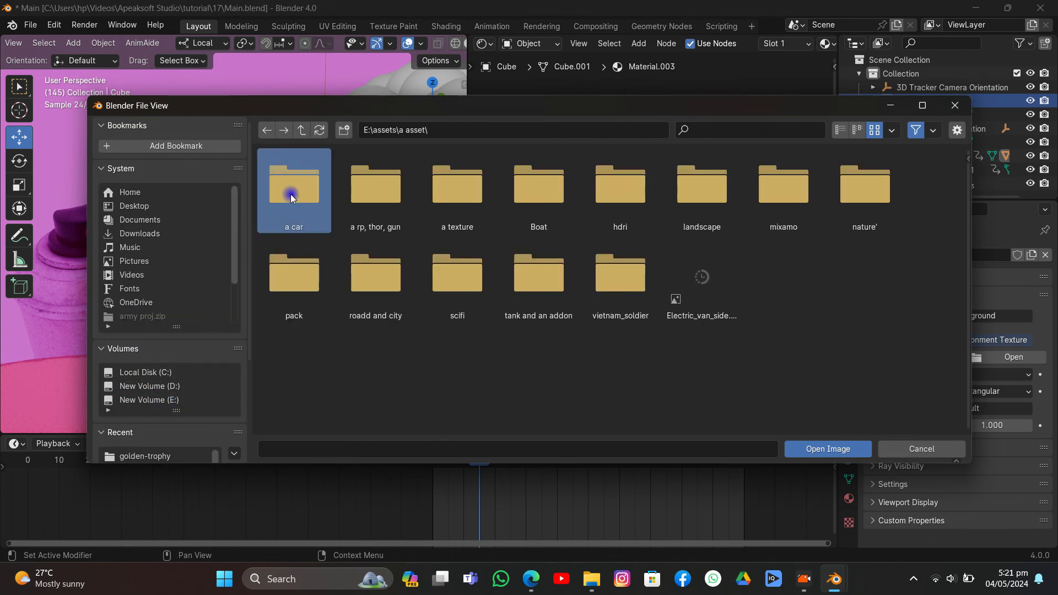
pyautogui.doubleClick(624, 206)
pyautogui.press('Escape')
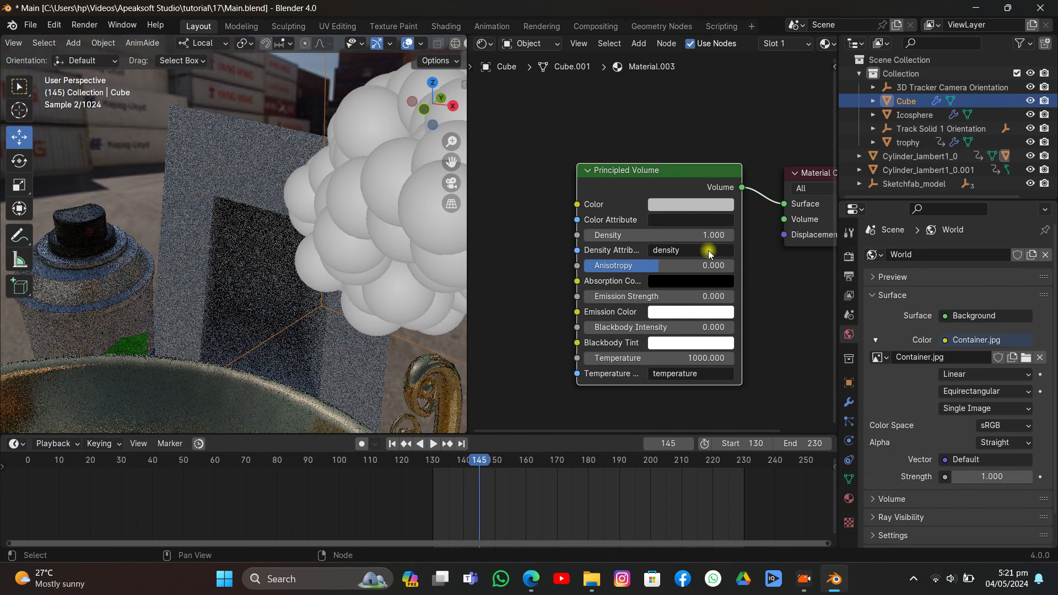
pyautogui.hotkey('ctrl', 's')
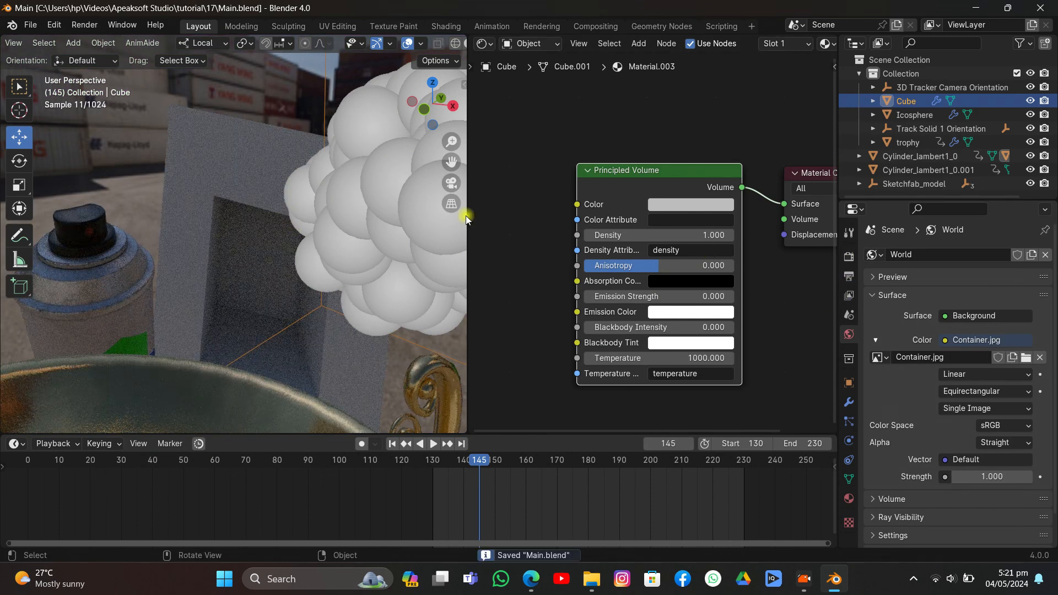
# Step: Enable viewport denoising and hide the viewport overlays
pyautogui.click(848, 257)
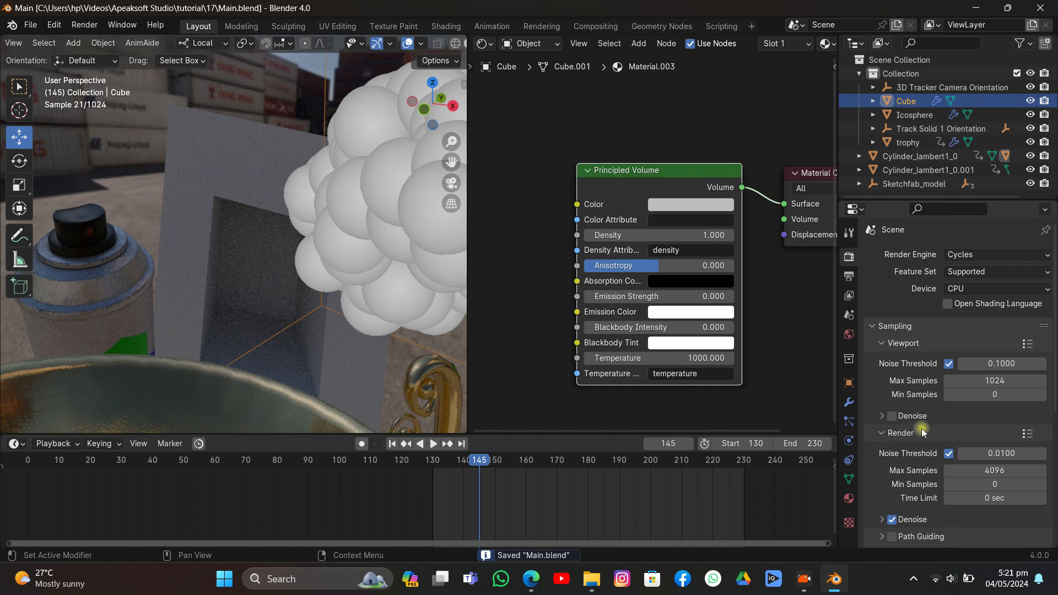
pyautogui.click(892, 416)
pyautogui.click(406, 44)
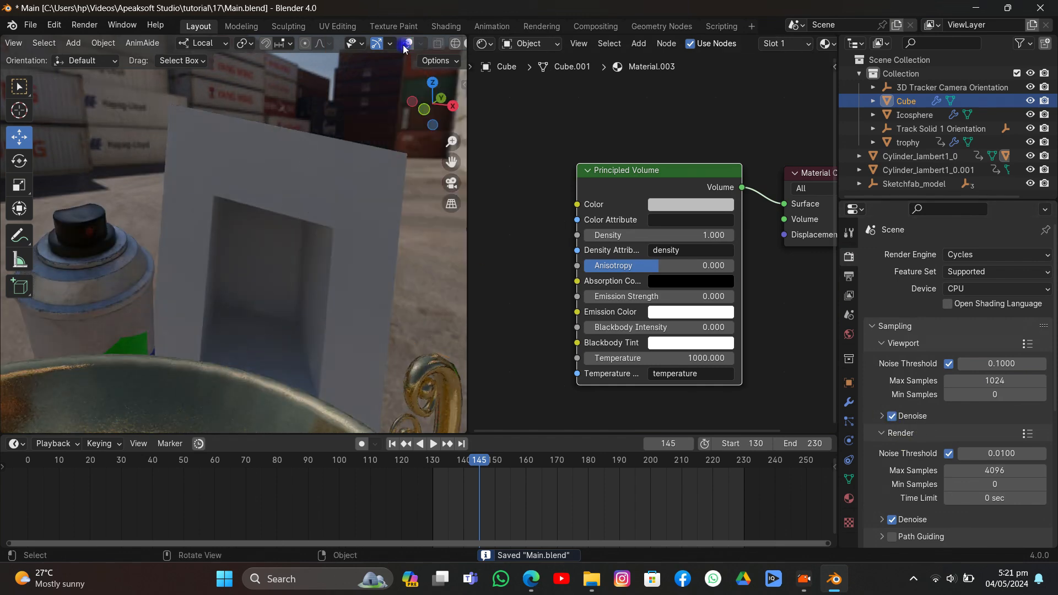
pyautogui.press('KP_0')
pyautogui.press('KP_0')
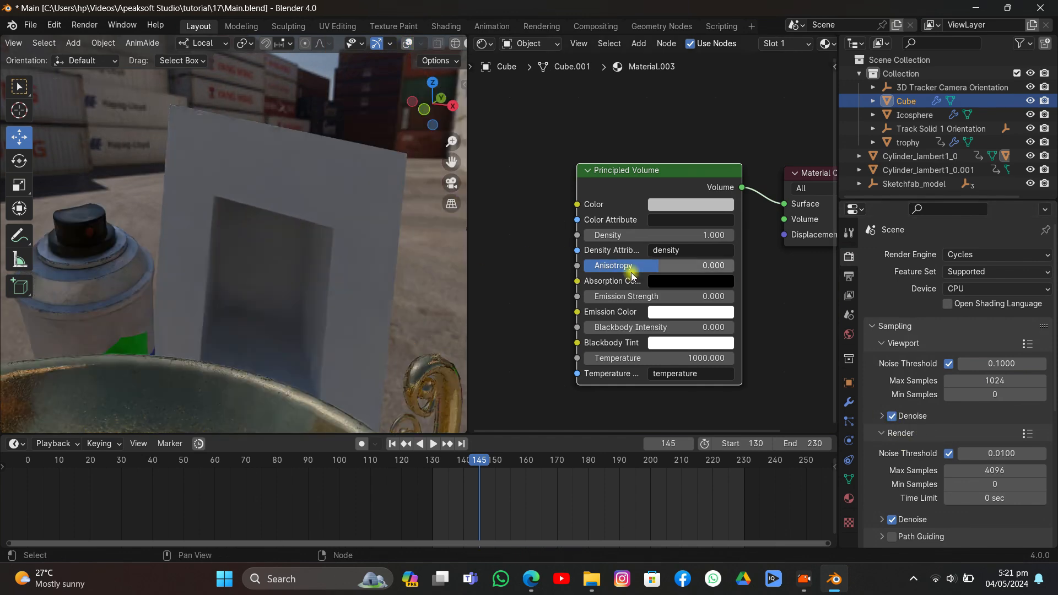
# Step: Set the Principled Volume's Density to 18.2, play the animation briefly and scrub back to frame 135
pyautogui.moveTo(662, 236); pyautogui.dragTo(681, 236)
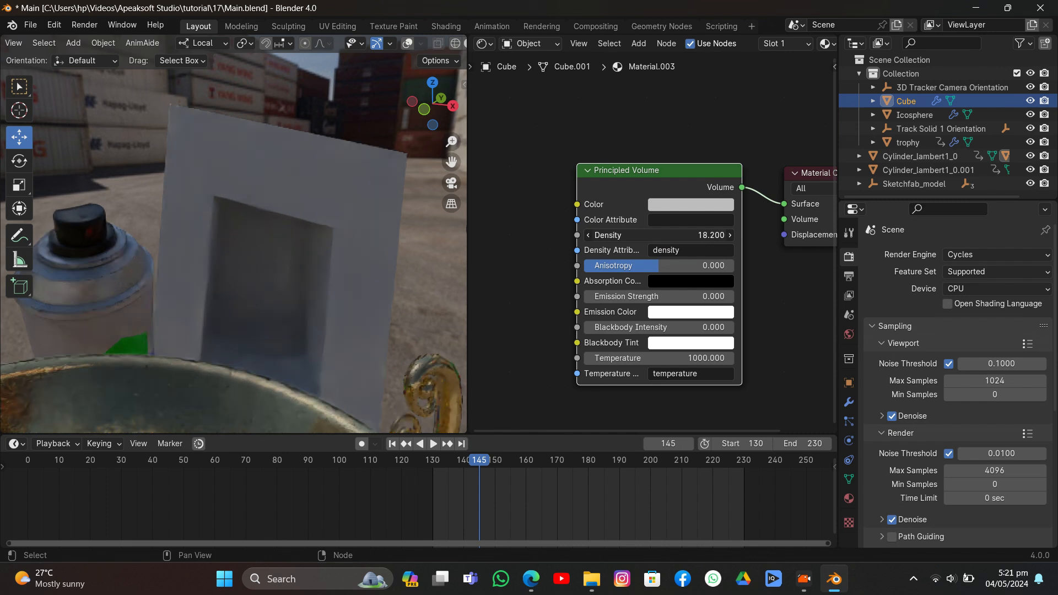
pyautogui.click(468, 461)
pyautogui.press('space')
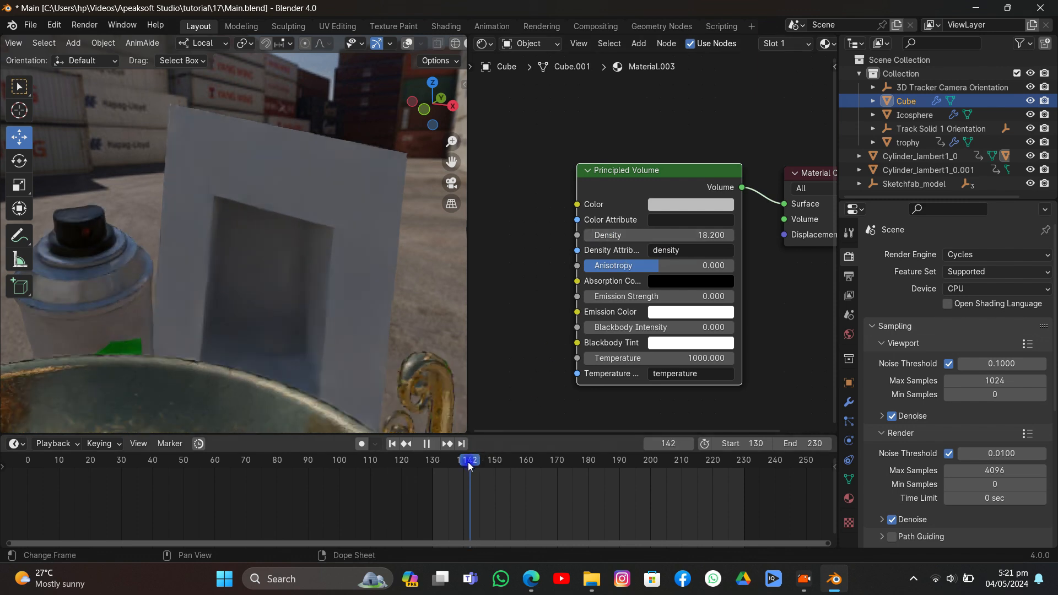
pyautogui.moveTo(469, 462); pyautogui.dragTo(447, 466)
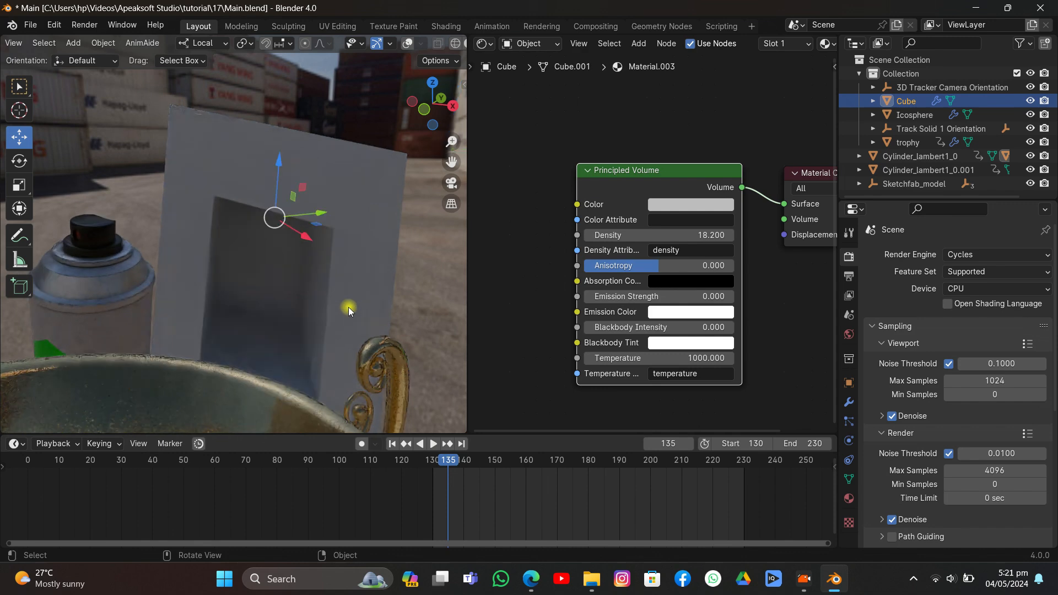
# Step: Relink the Principled Volume to the material output's Volume input and set its Density to 23.1
pyautogui.scroll(-1, 348, 308)
pyautogui.moveTo(347, 297); pyautogui.dragTo(337, 298, button='middle')
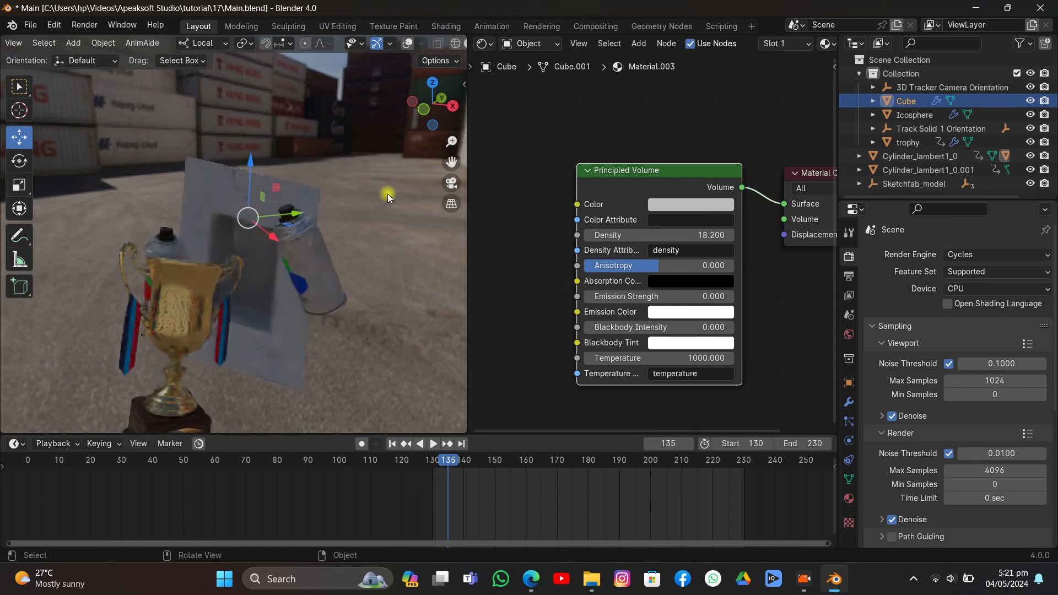
pyautogui.click(407, 44)
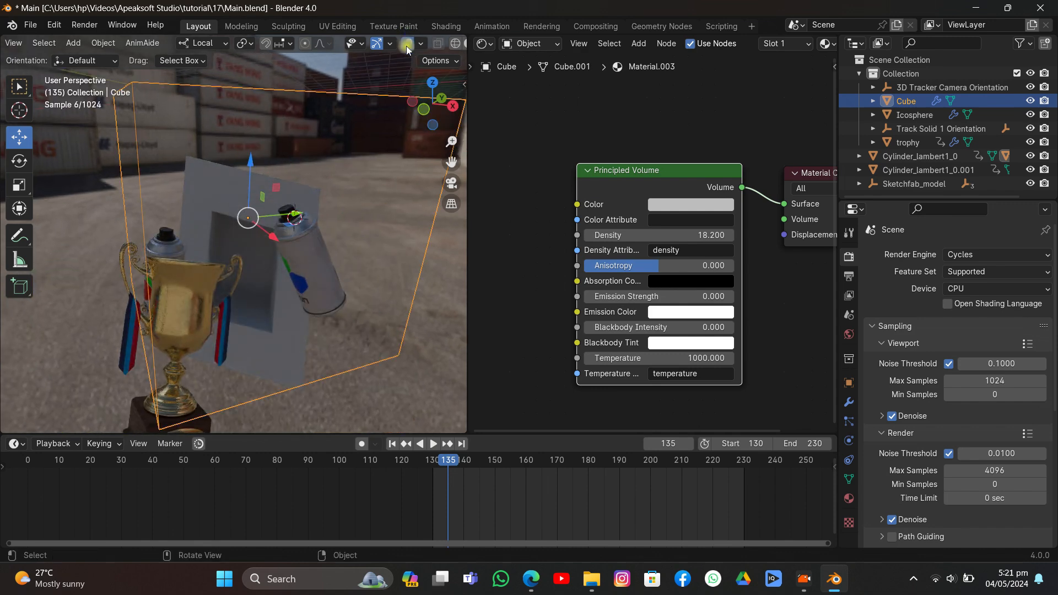
pyautogui.click(848, 499)
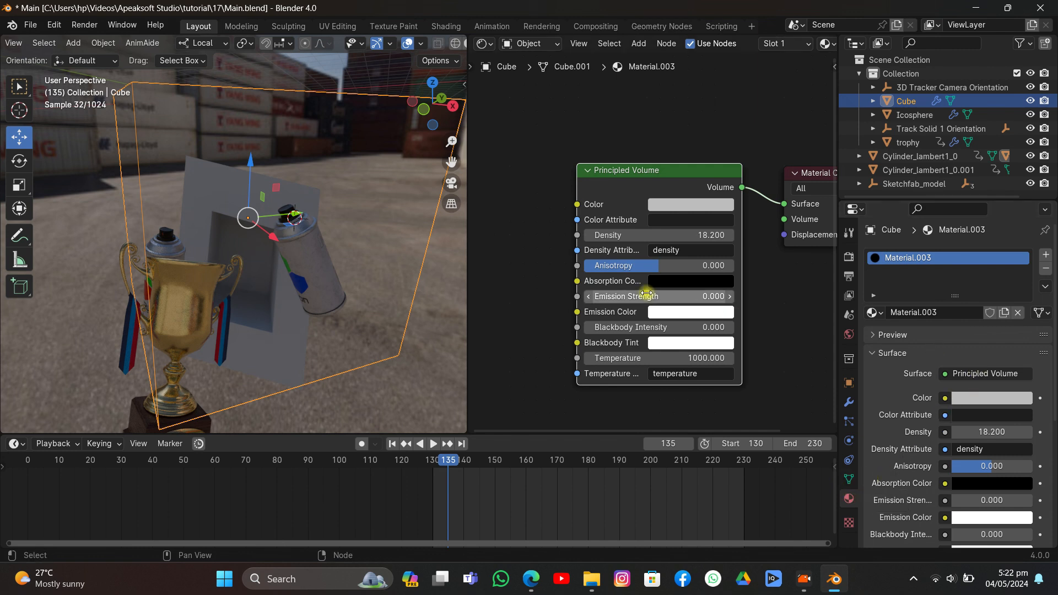
pyautogui.moveTo(781, 204); pyautogui.dragTo(784, 219)
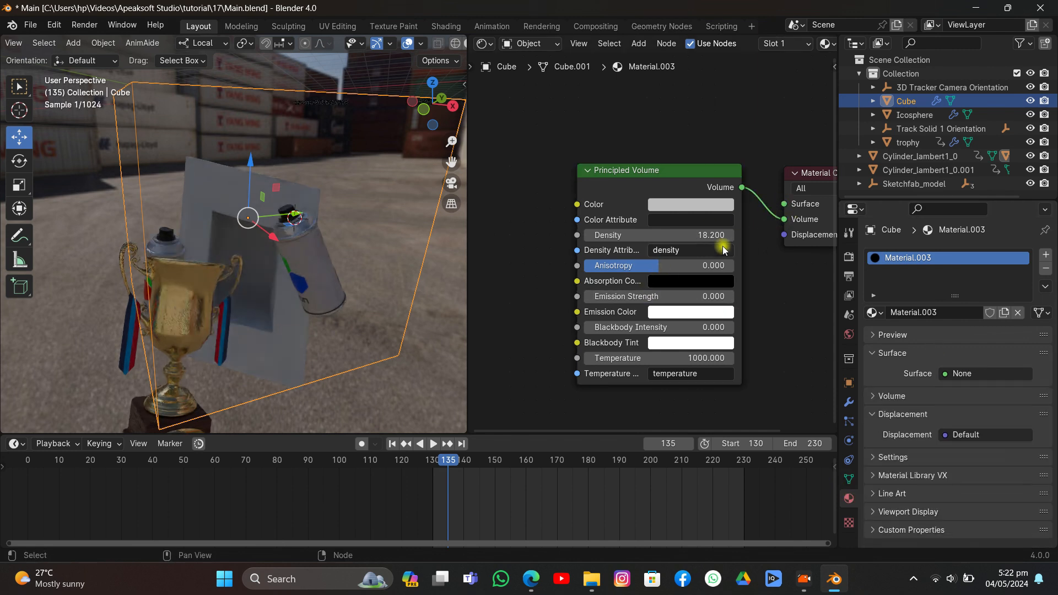
pyautogui.moveTo(711, 235)
pyautogui.mouseDown()
pyautogui.moveTo(696, 235)
pyautogui.moveTo(705, 234)
pyautogui.mouseUp()
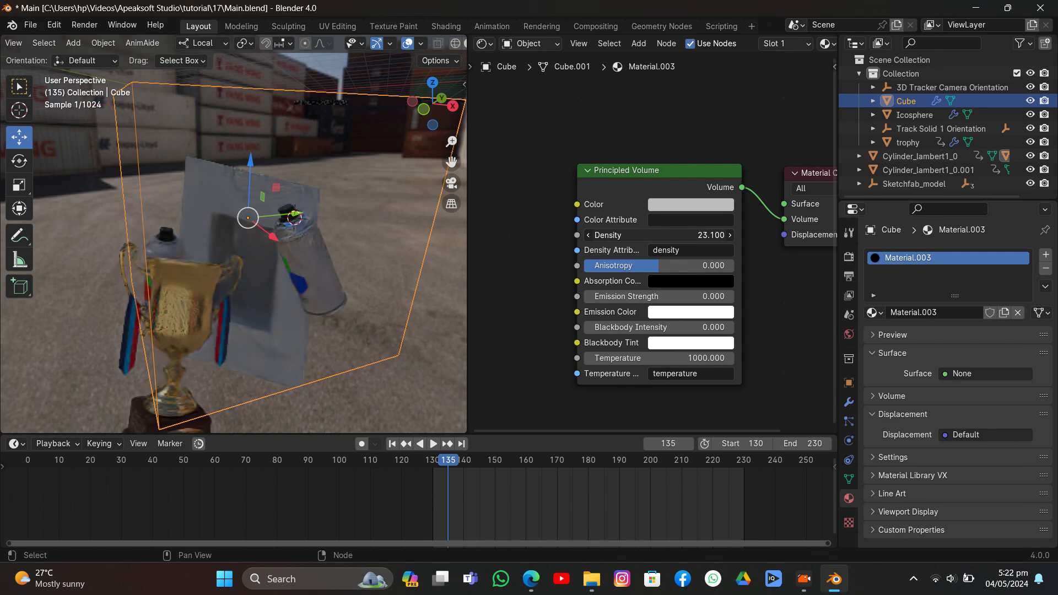
# Step: Hide the viewport overlays and play the animation to frame 143 to check the smoke near the can's nozzle
pyautogui.scroll(5, 440, 256)
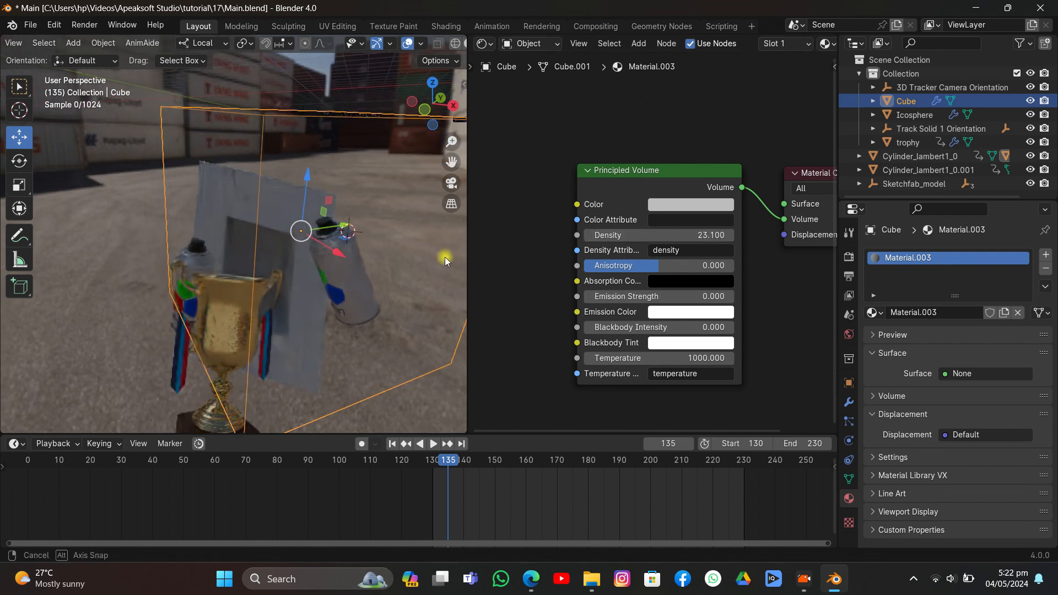
pyautogui.scroll(3, 443, 258)
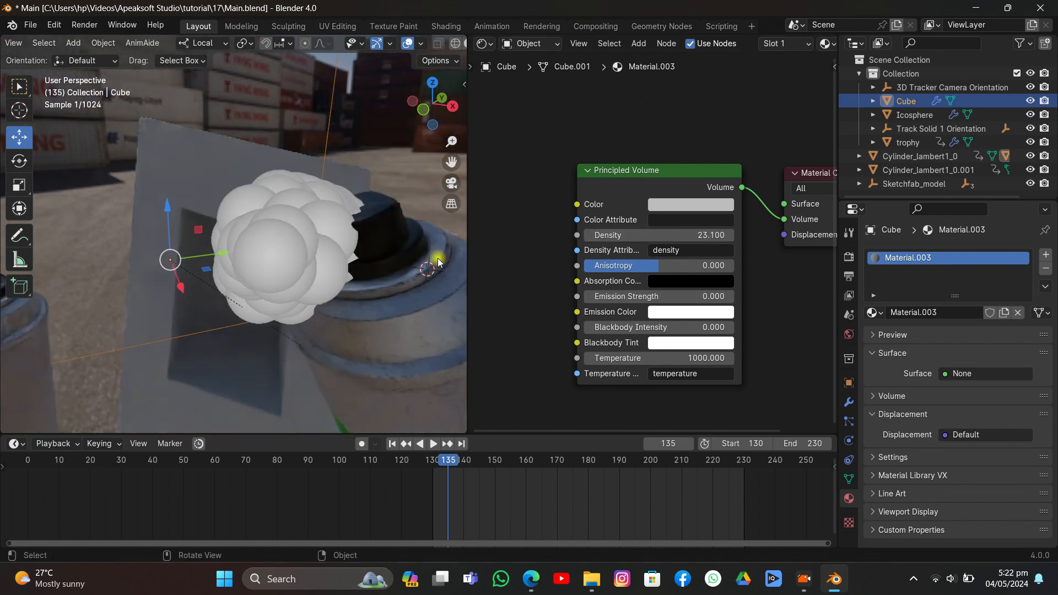
pyautogui.click(406, 43)
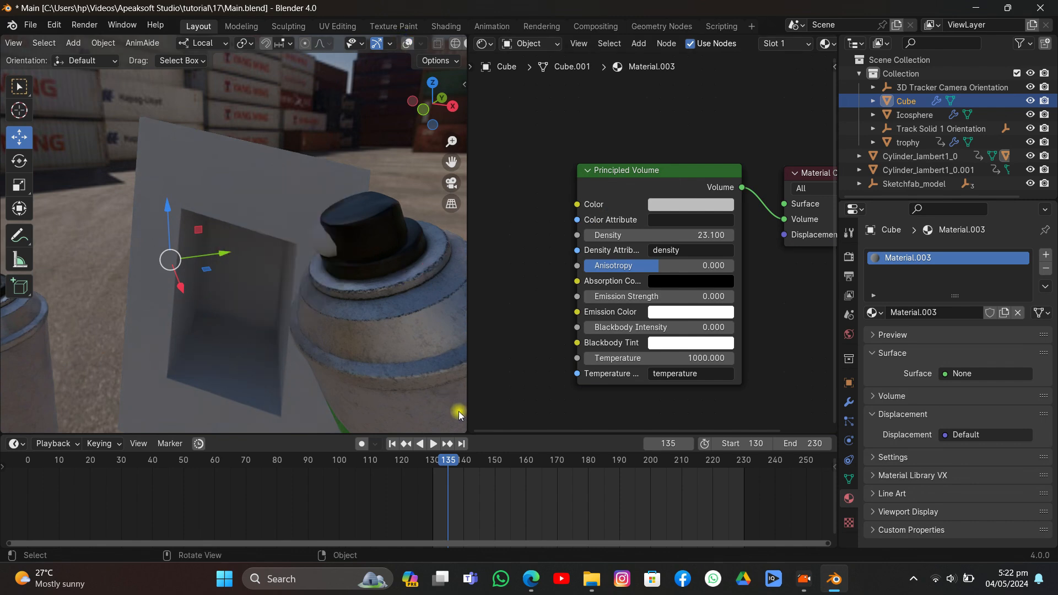
pyautogui.press('space')
pyautogui.press('space')
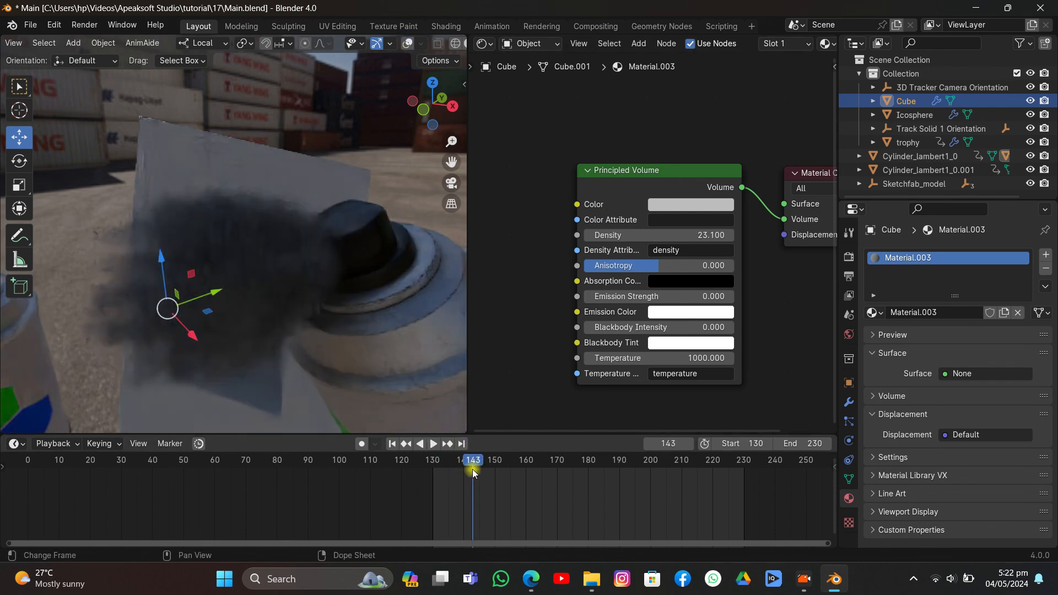
pyautogui.scroll(-5, 335, 296)
pyautogui.scroll(6, 327, 275)
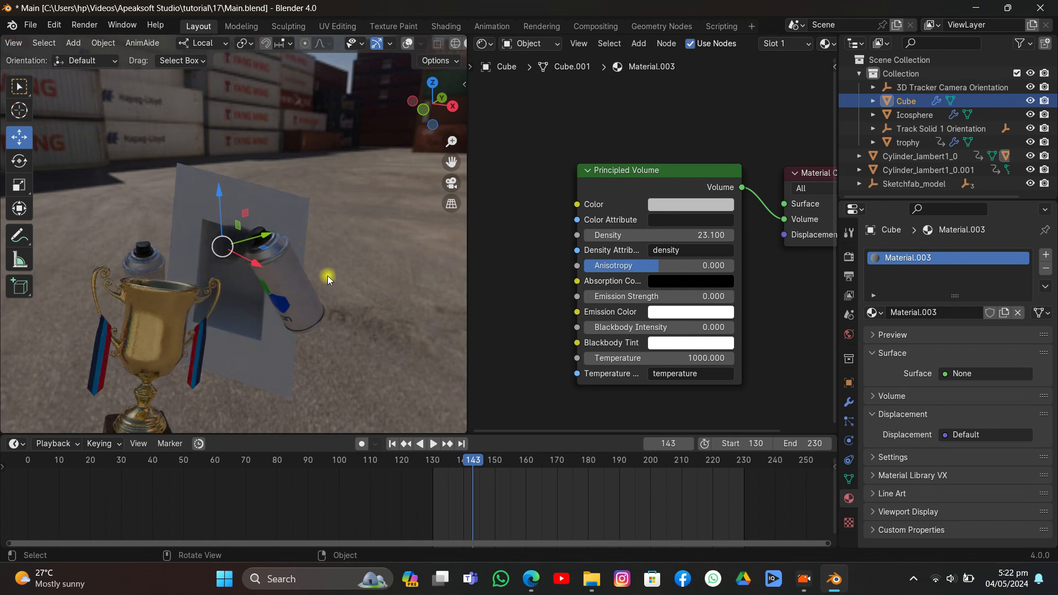
# Step: Scrub the rendered smoke between frames 151 and 169 and stop at frame 161
pyautogui.click(501, 465)
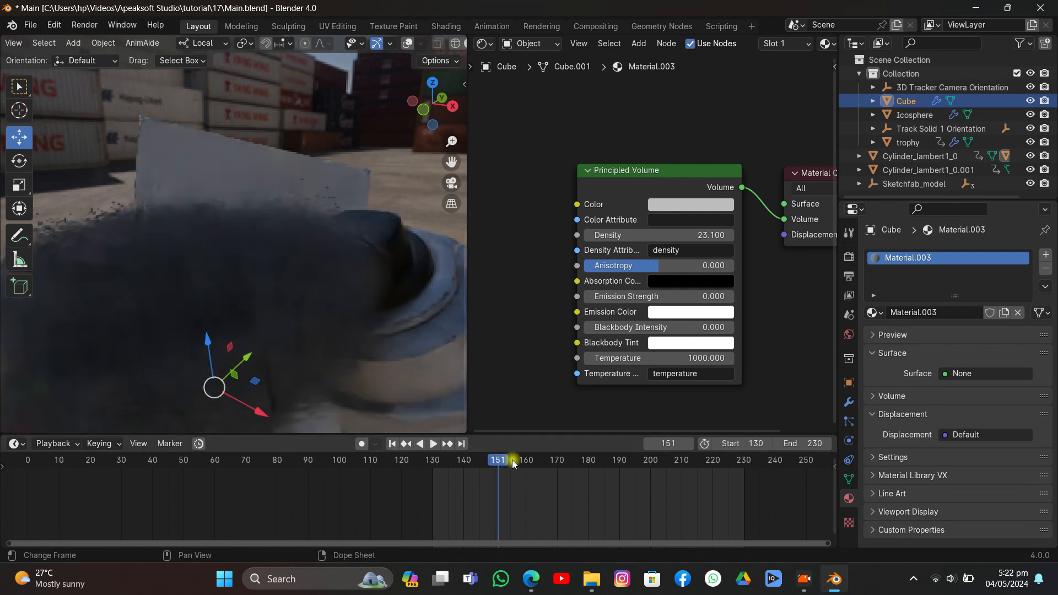
pyautogui.click(513, 464)
pyautogui.click(528, 463)
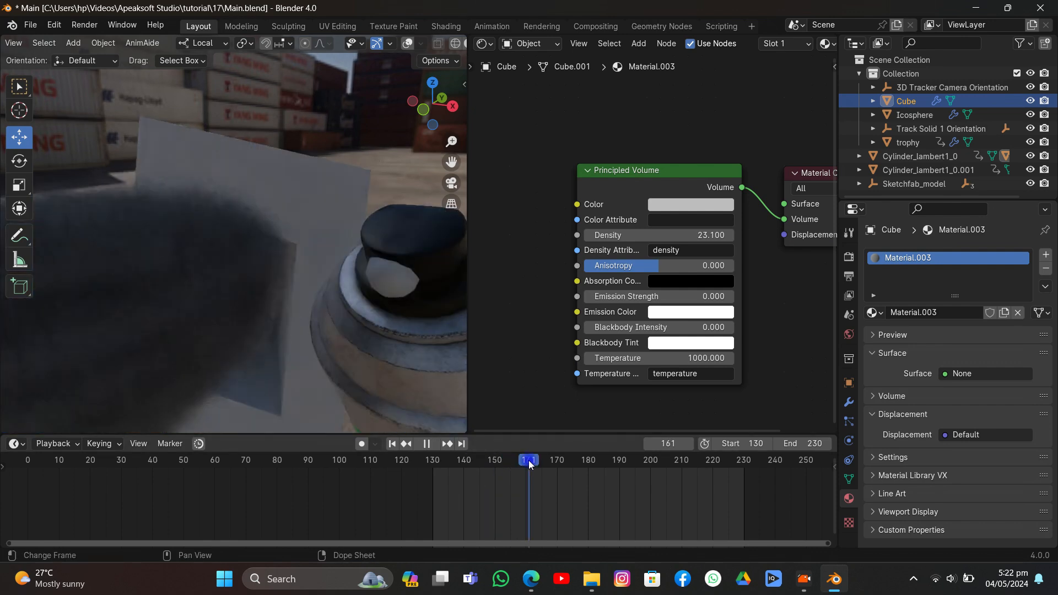
pyautogui.scroll(-4, 393, 356)
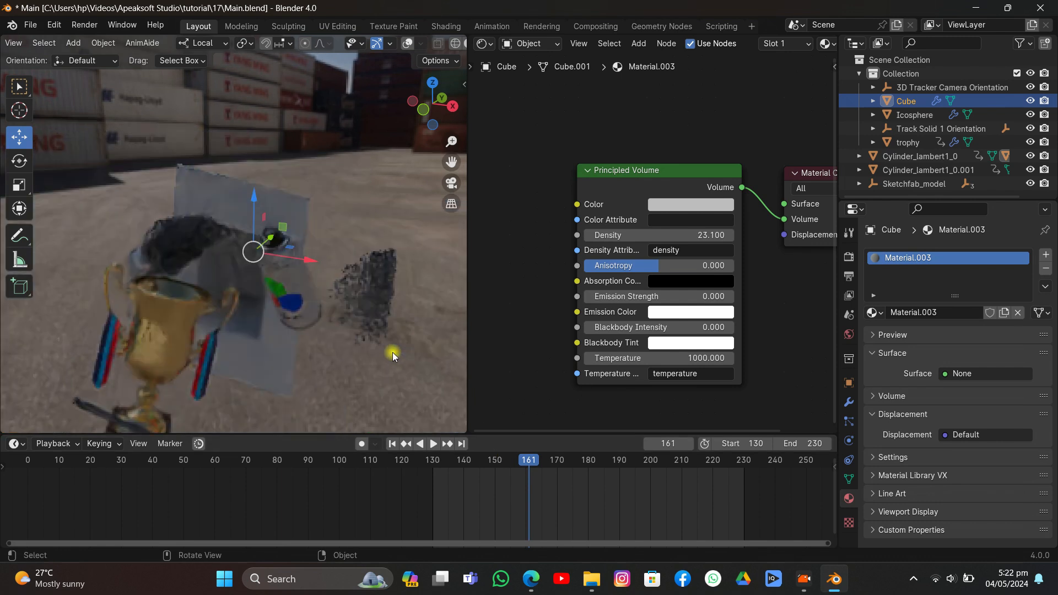
pyautogui.click(535, 464)
pyautogui.press('space')
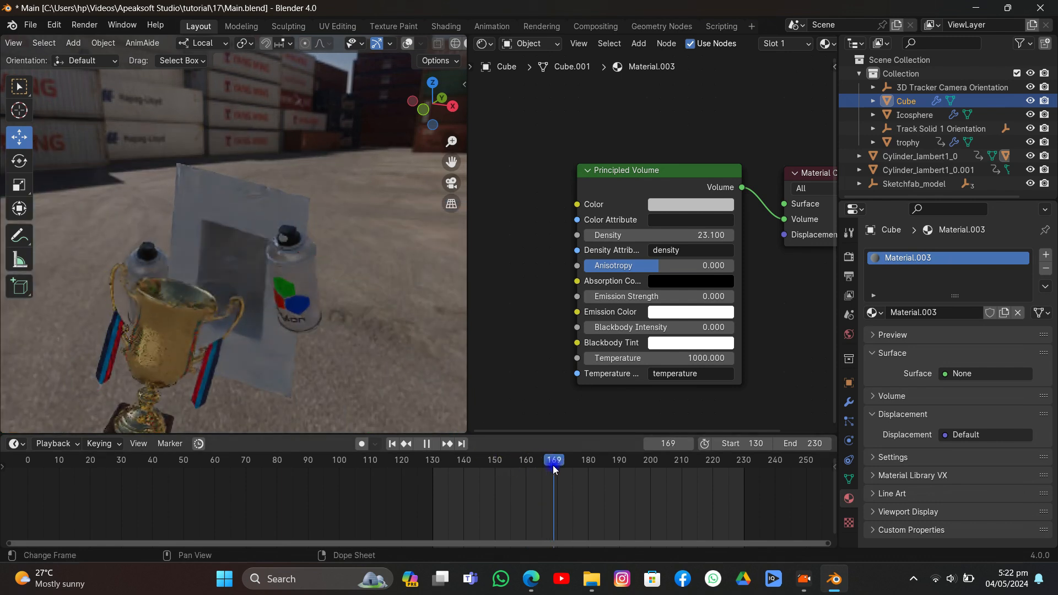
pyautogui.moveTo(550, 468); pyautogui.dragTo(527, 491)
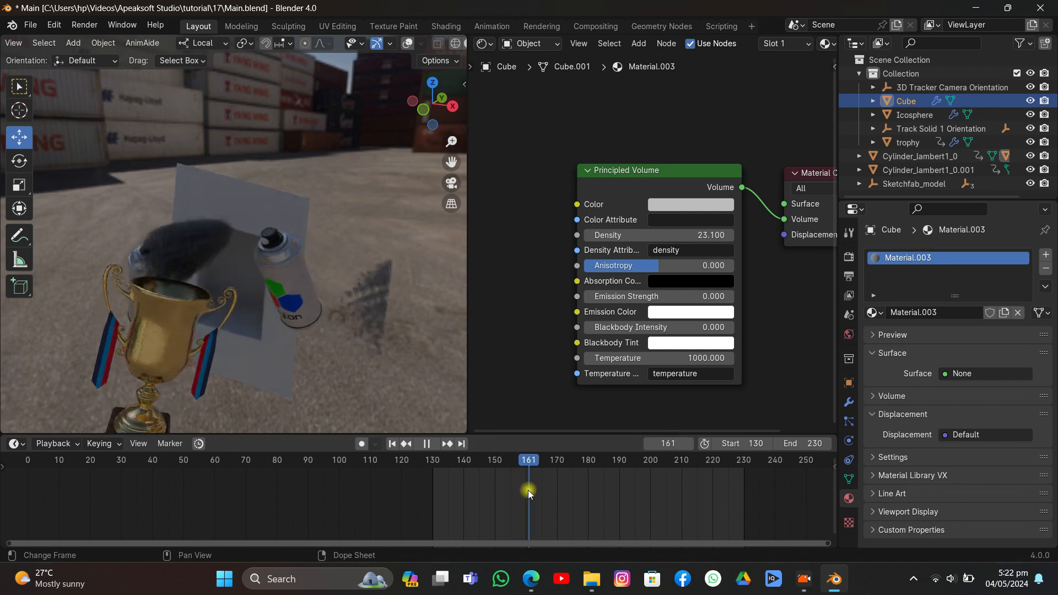
pyautogui.press('space')
# Step: Show the overlays in solid shading and free all baked data of the Cube smoke domain
pyautogui.click(407, 45)
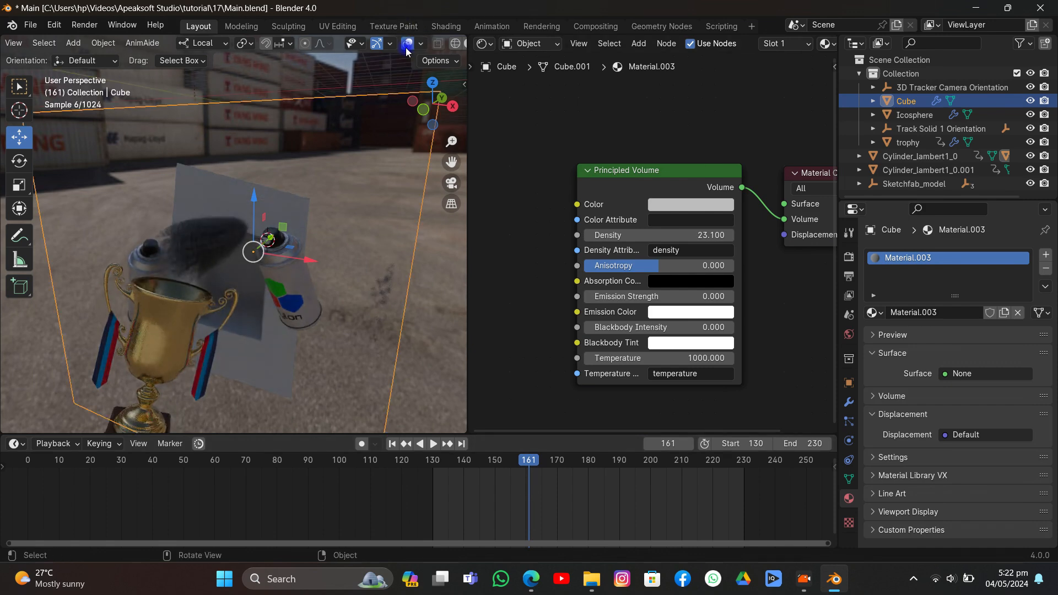
pyautogui.scroll(-2, 436, 46)
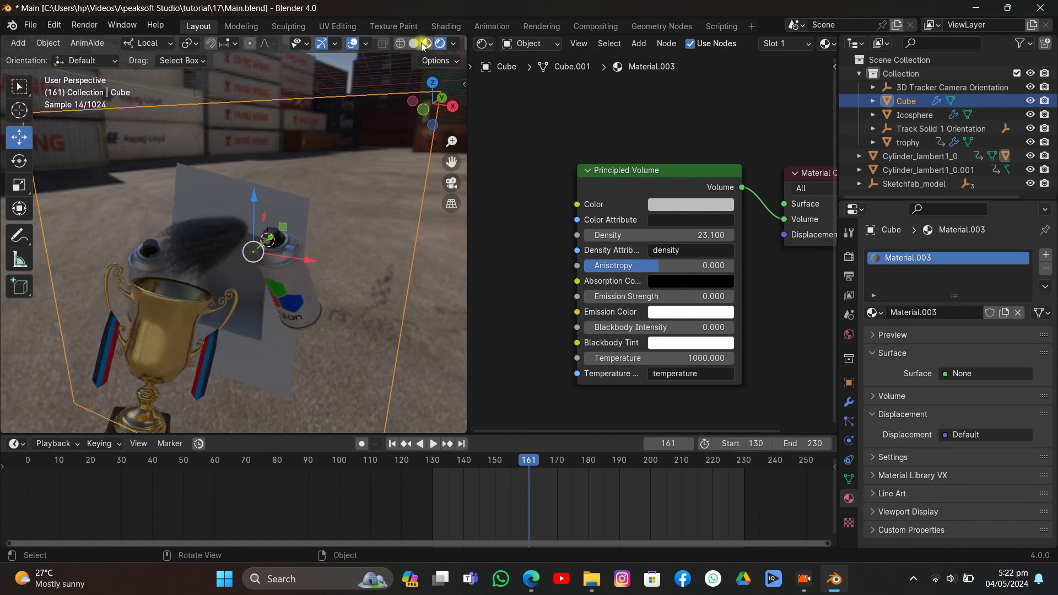
pyautogui.click(414, 44)
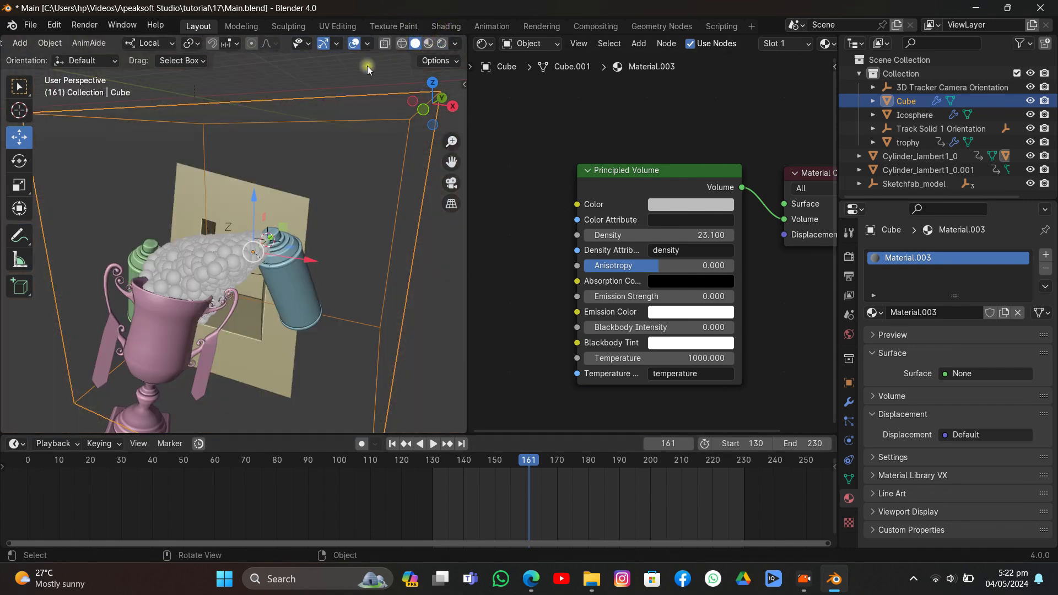
pyautogui.click(849, 440)
pyautogui.scroll(-5, 933, 397)
pyautogui.scroll(-5, 936, 384)
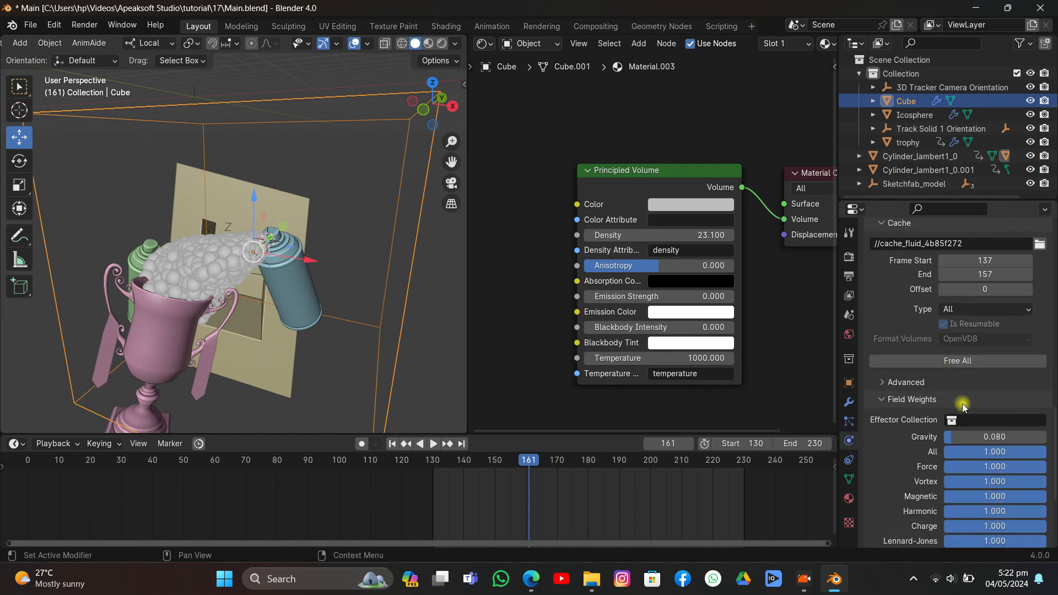
pyautogui.click(961, 361)
# Step: Set the smoke cache's End frame to 182, checking the particles up to frame 180, and bake all
pyautogui.click(980, 274)
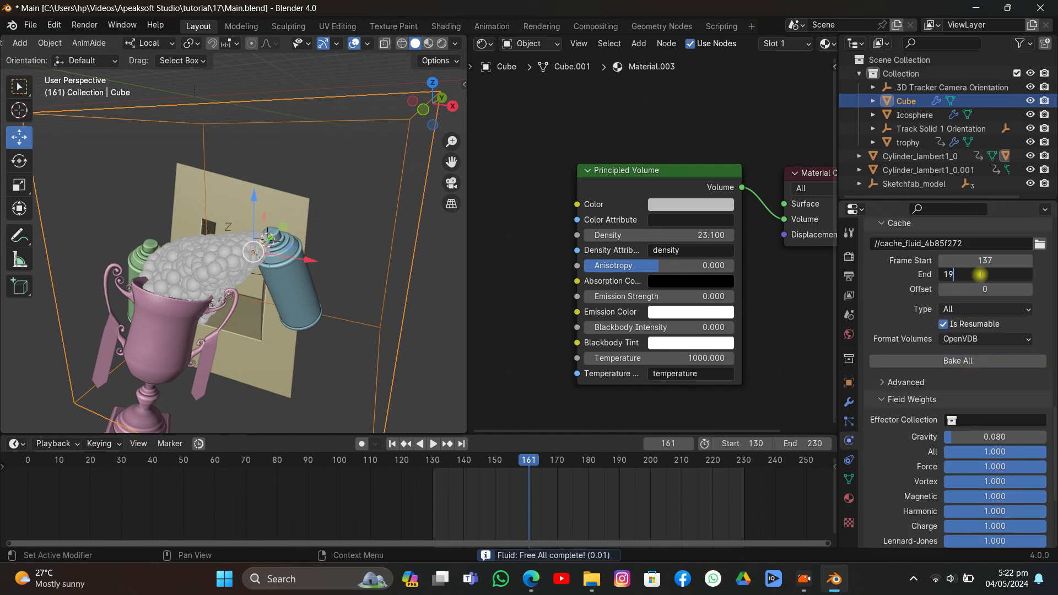
pyautogui.press('Return')
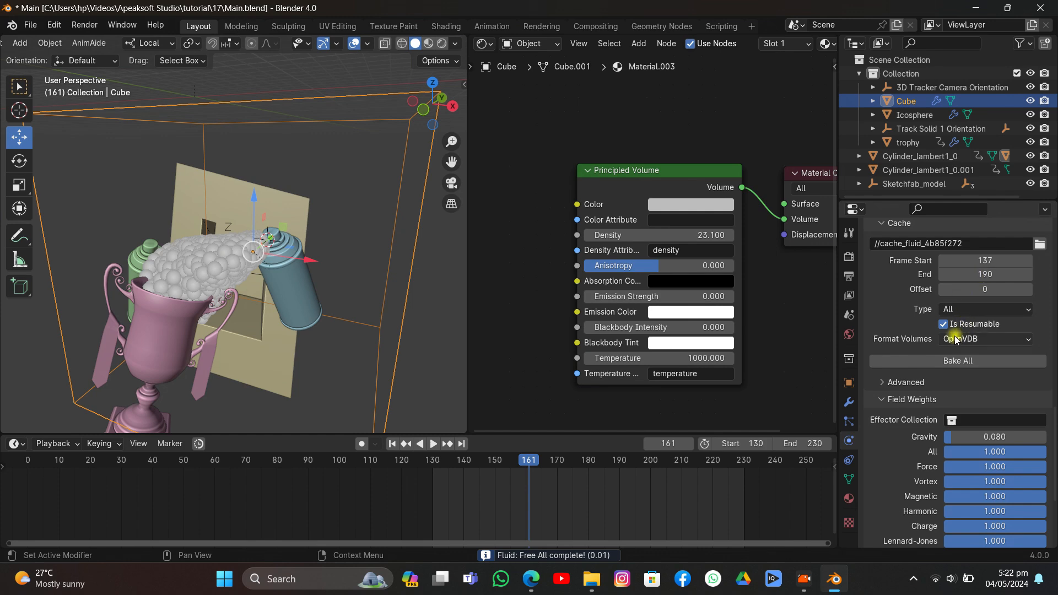
pyautogui.press('space')
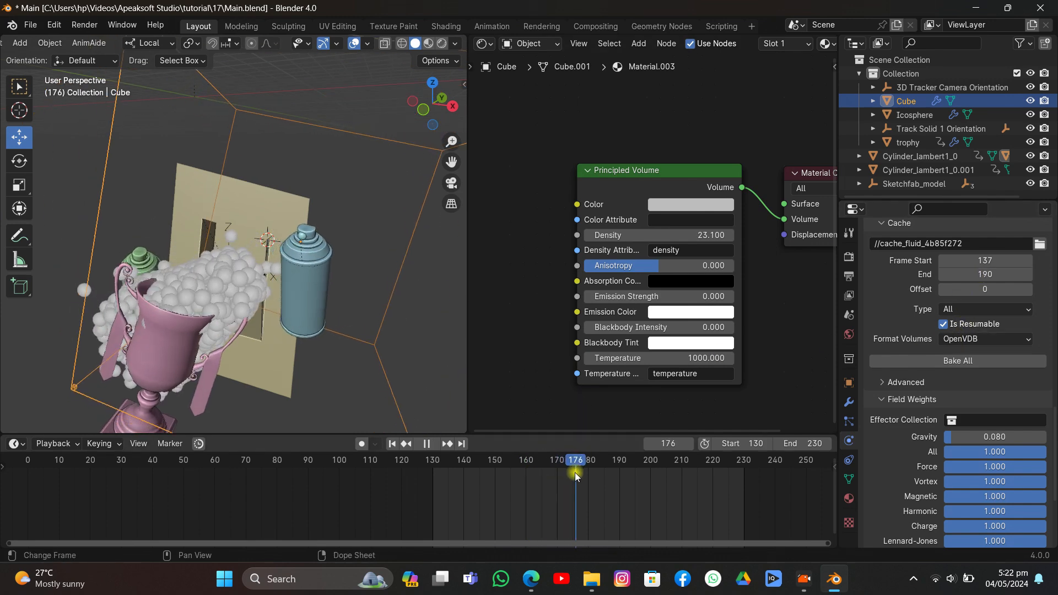
pyautogui.press('space')
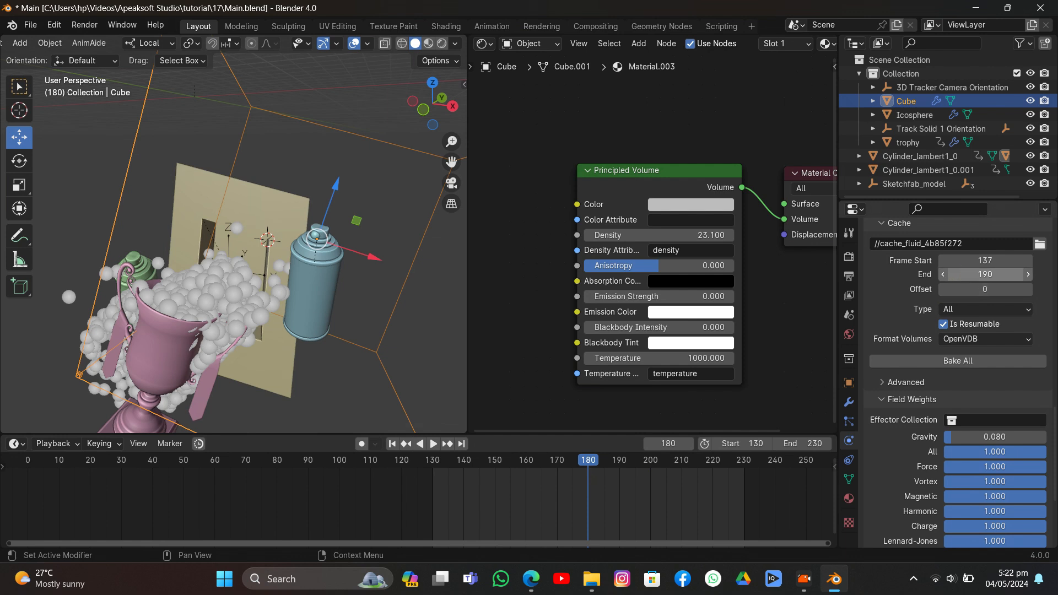
pyautogui.moveTo(965, 273); pyautogui.dragTo(933, 274)
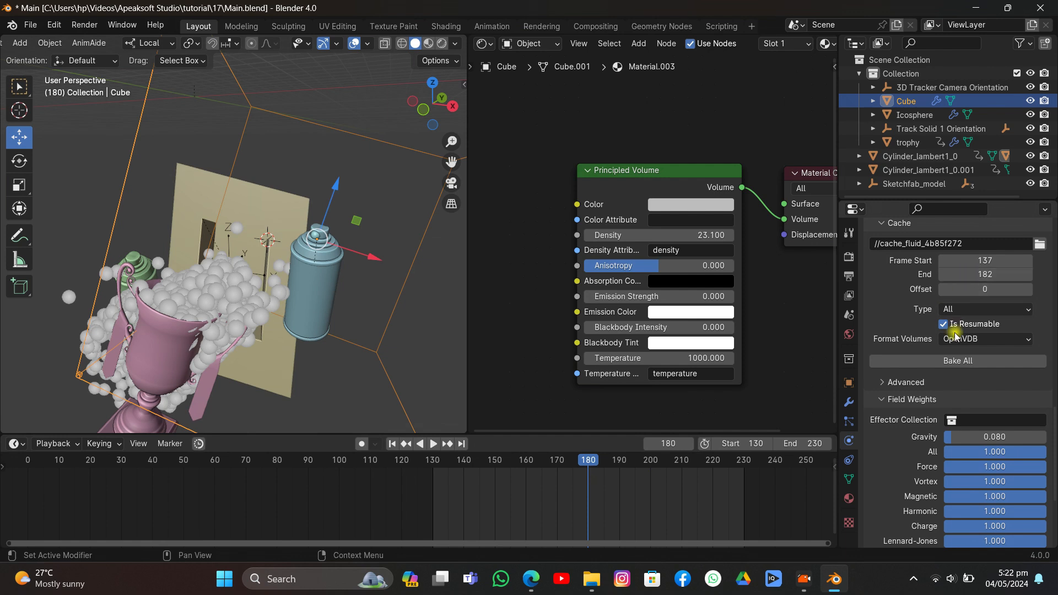
pyautogui.click(952, 360)
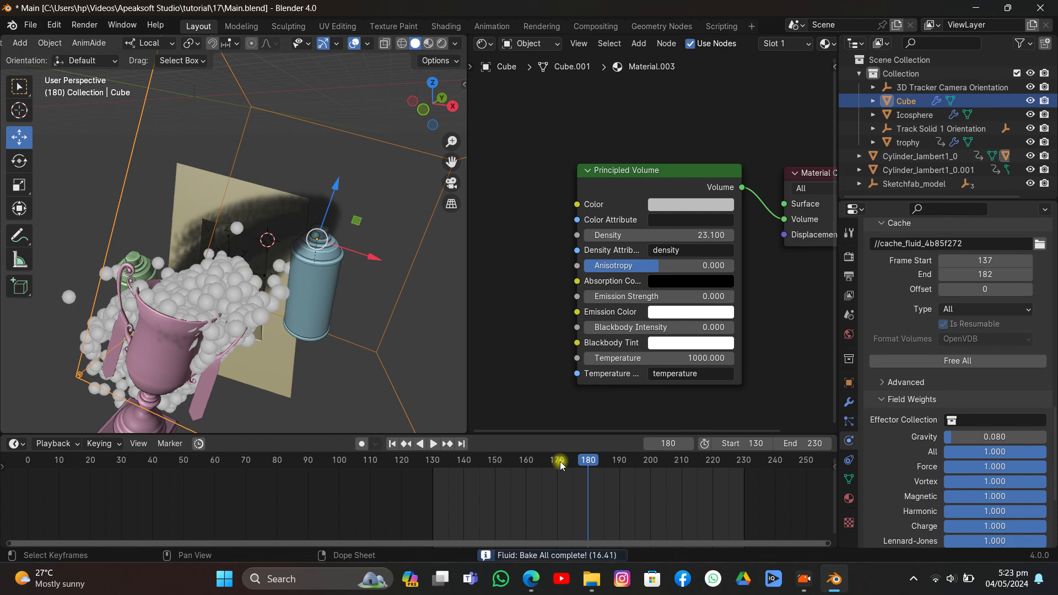
# Step: Go to frame 163 and display the viewport in rendered shading with the overlays hidden
pyautogui.moveTo(578, 464)
pyautogui.mouseDown()
pyautogui.moveTo(603, 463)
pyautogui.moveTo(573, 470)
pyautogui.mouseUp()
pyautogui.press('space')
pyautogui.click(441, 43)
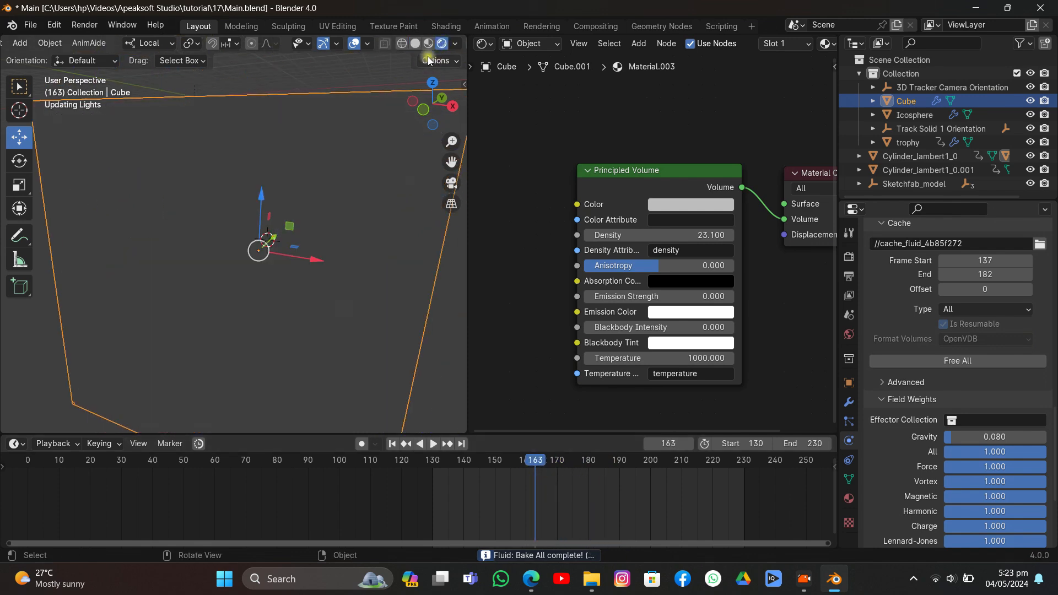
pyautogui.click(350, 45)
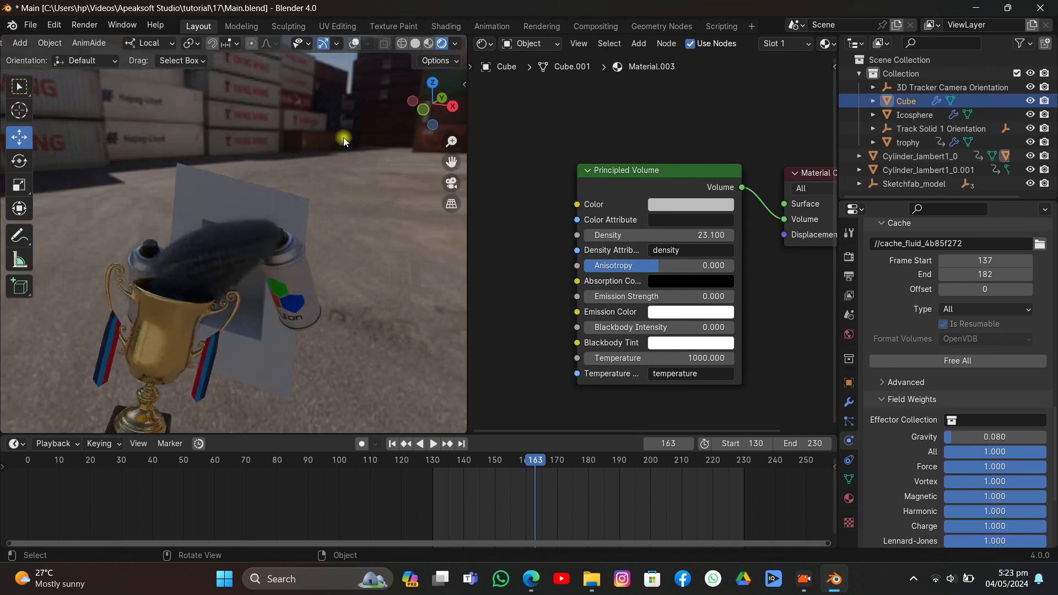
# Step: Play the animation to frame 174 and inspect the rebaked smoke around the trophy from a lower angle
pyautogui.scroll(-5, 352, 153)
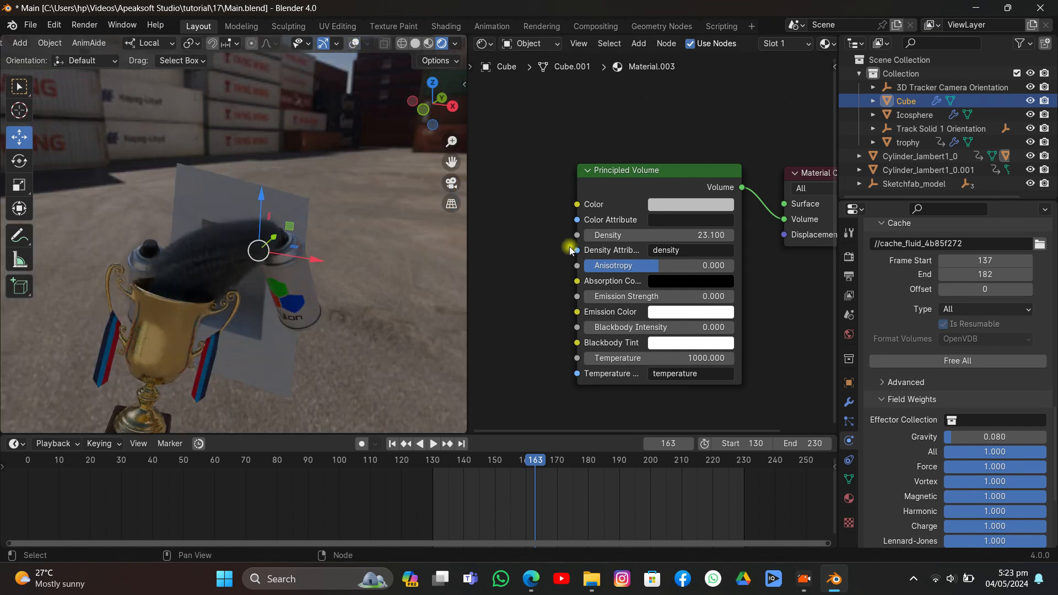
pyautogui.moveTo(585, 239); pyautogui.dragTo(604, 226, button='middle')
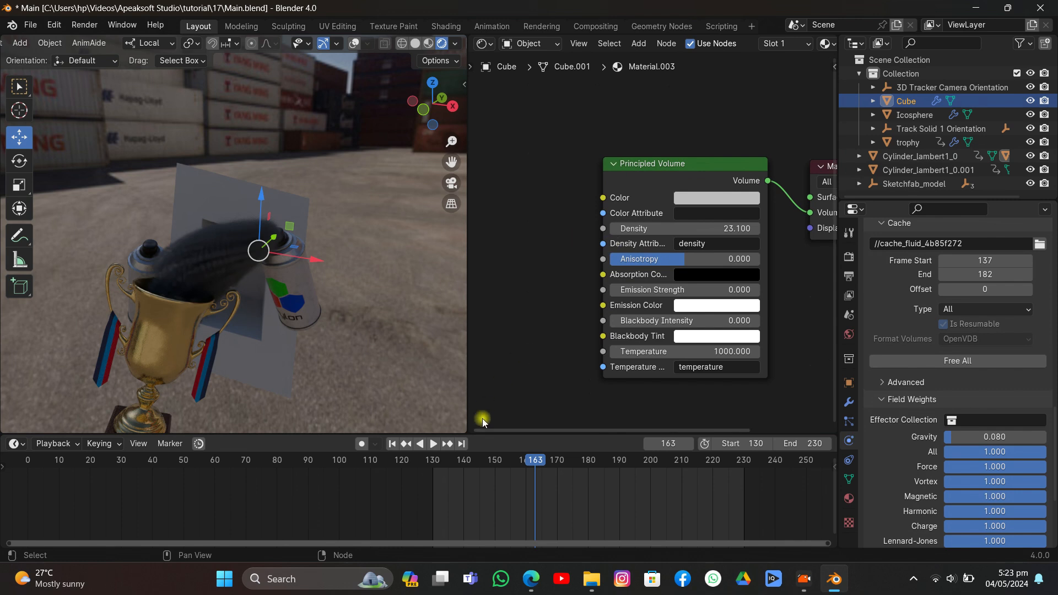
pyautogui.press('space')
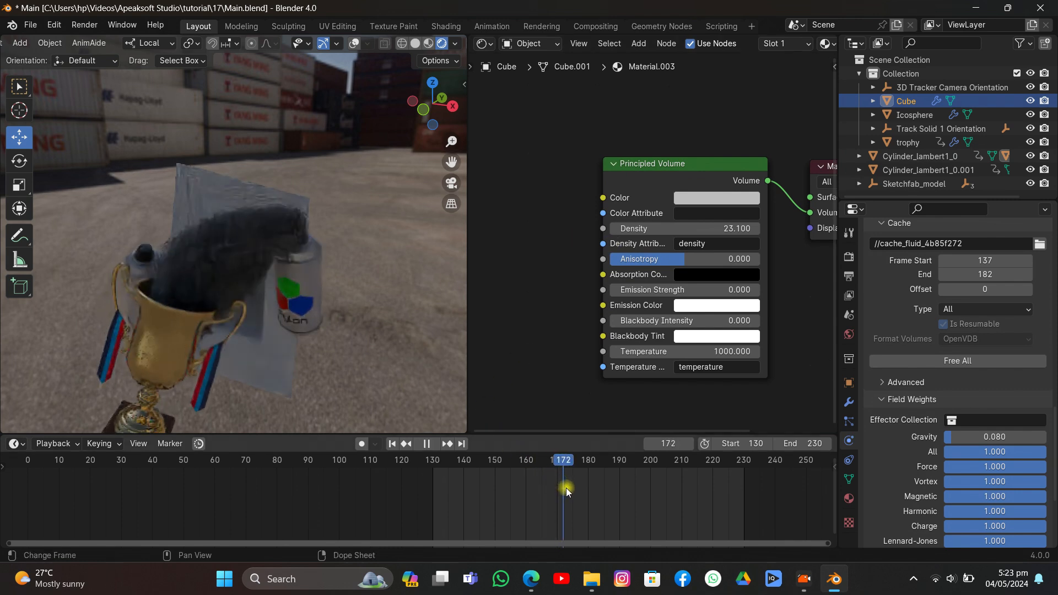
pyautogui.moveTo(322, 302); pyautogui.dragTo(316, 286, button='middle')
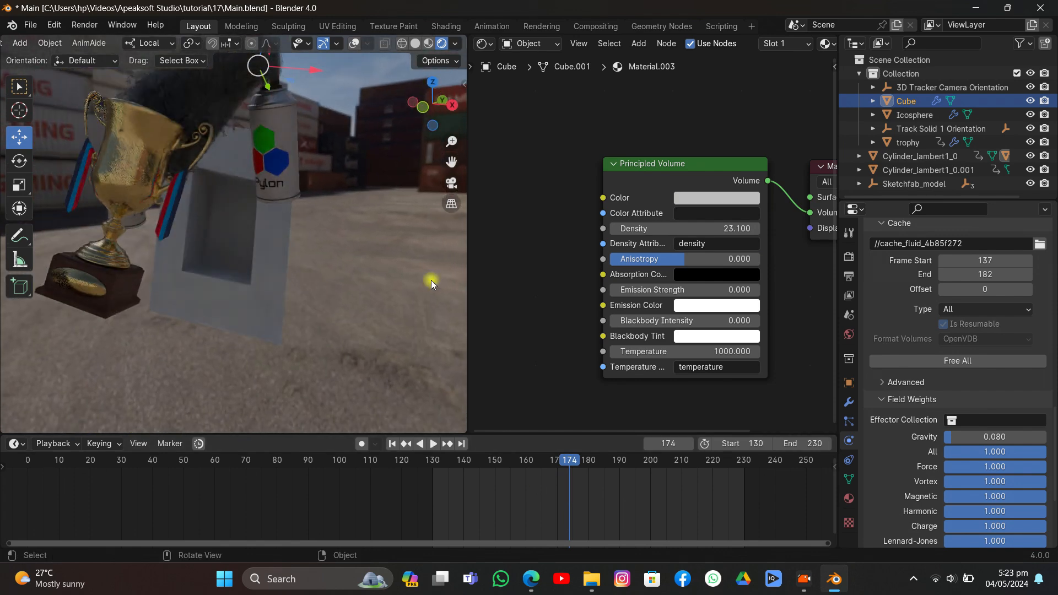
# Step: Set the Principled Volume's Color to white and Density to 5.1, and check the smoke at frame 163
pyautogui.click(714, 205)
pyautogui.moveTo(818, 248); pyautogui.dragTo(811, 212)
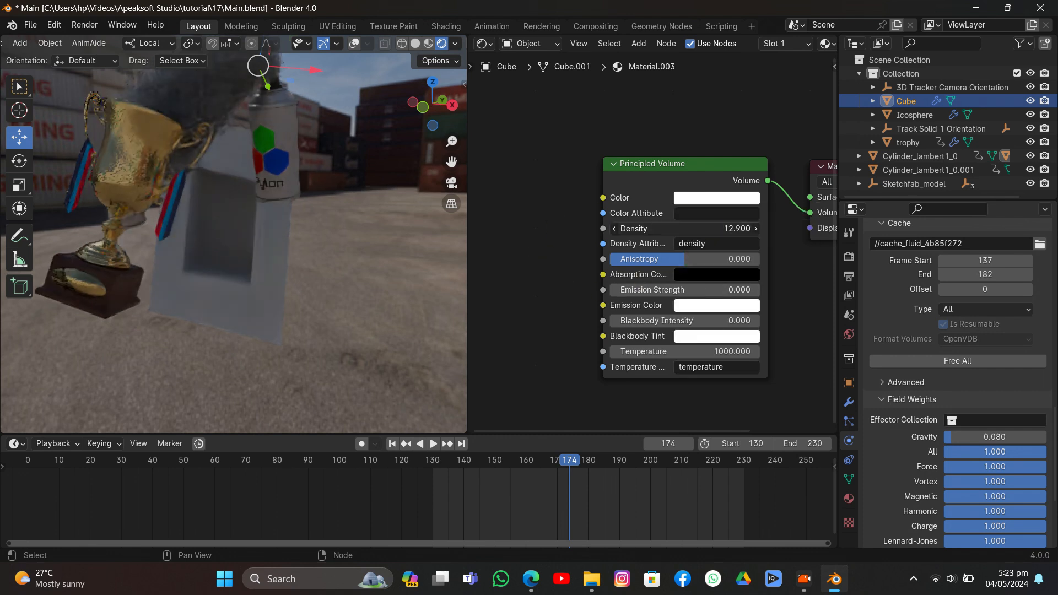
pyautogui.moveTo(683, 228); pyautogui.dragTo(727, 228)
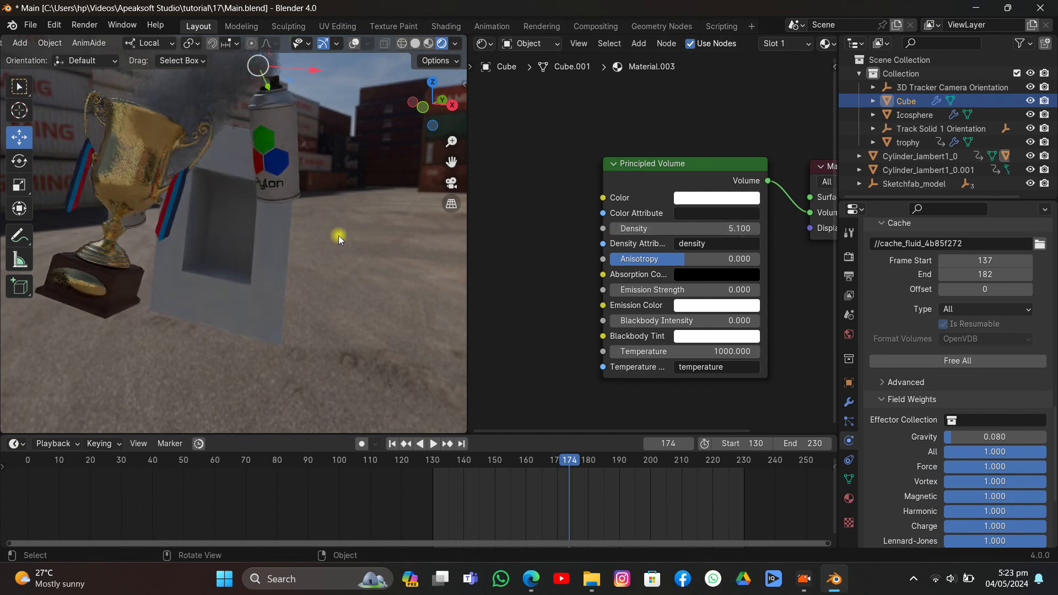
pyautogui.moveTo(338, 236); pyautogui.dragTo(342, 239, button='middle')
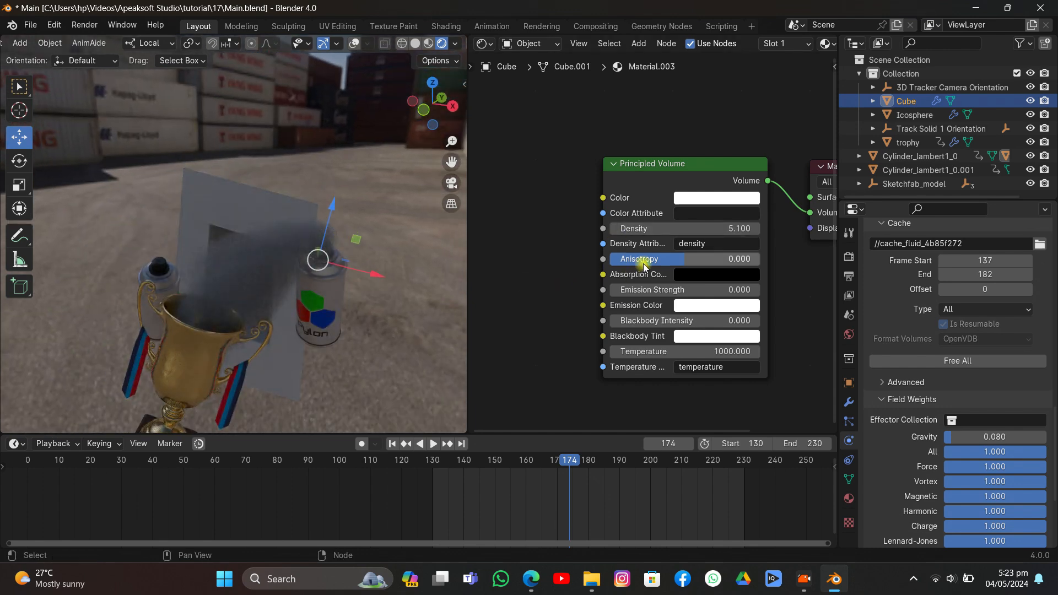
pyautogui.moveTo(536, 468)
pyautogui.mouseDown()
pyautogui.moveTo(566, 467)
pyautogui.moveTo(534, 474)
pyautogui.mouseUp()
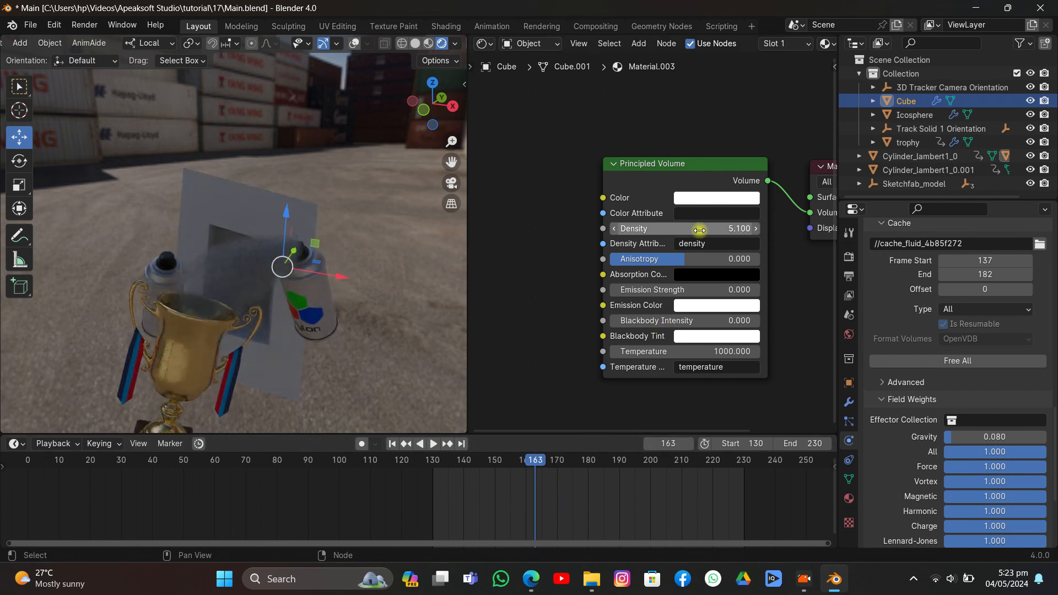
# Step: Keyframe the Principled Volume's Density at 5.1 on frame 163 and at 0 on frame 179
pyautogui.press('i')
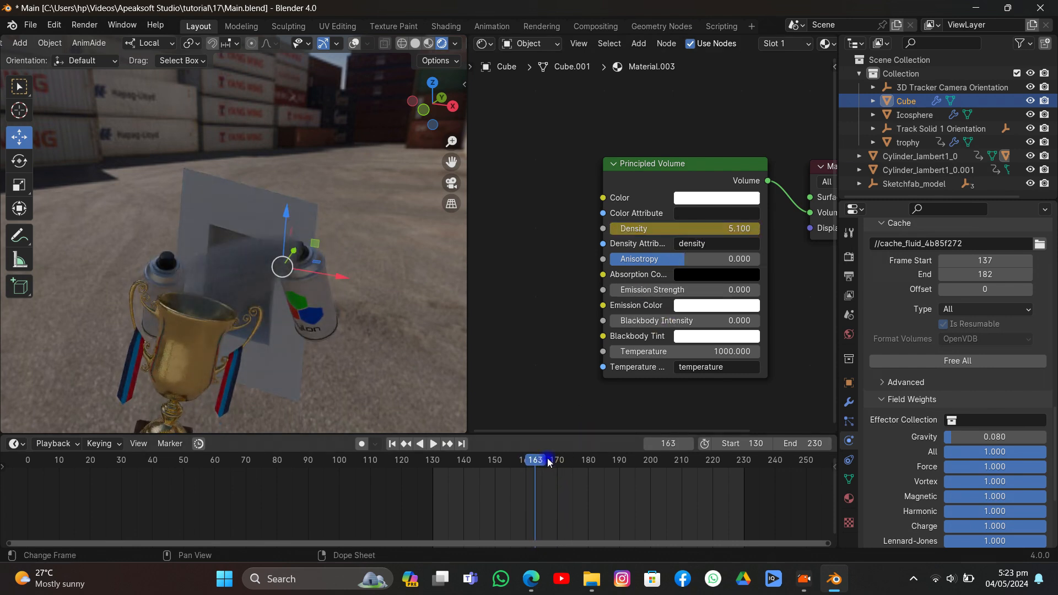
pyautogui.moveTo(548, 462); pyautogui.dragTo(586, 474)
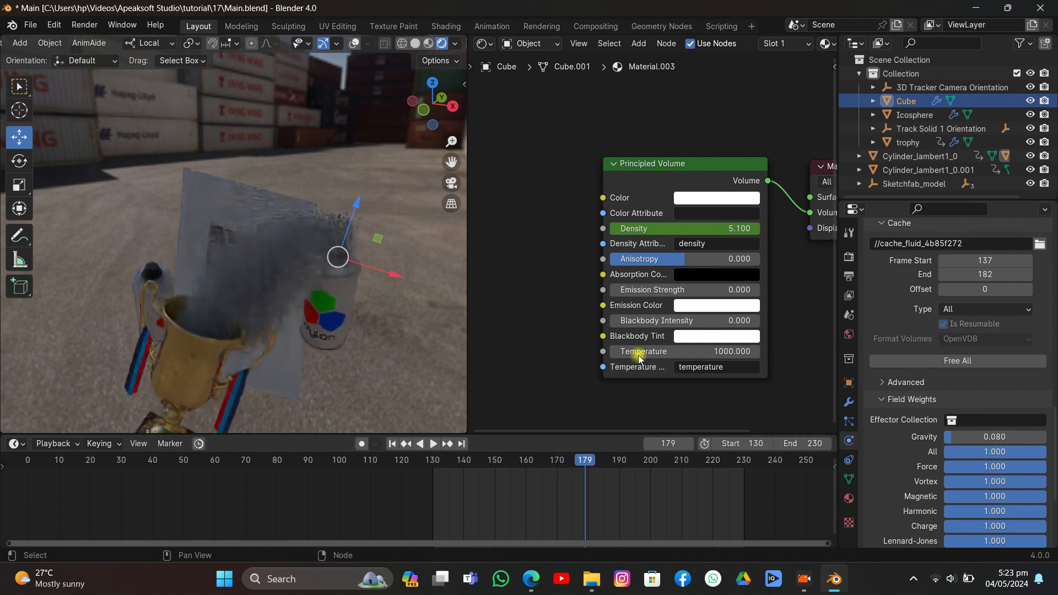
pyautogui.moveTo(704, 229); pyautogui.dragTo(611, 228)
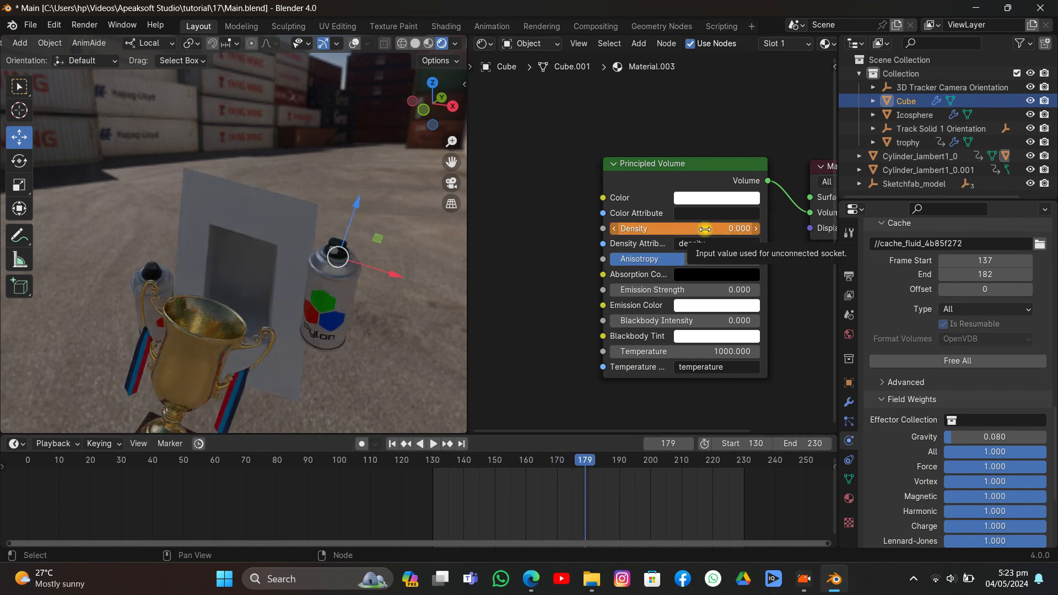
pyautogui.press('i')
# Step: View frame 141 through the camera, save the file, and enable a Transparent film background in the render settings
pyautogui.moveTo(580, 459); pyautogui.dragTo(470, 481)
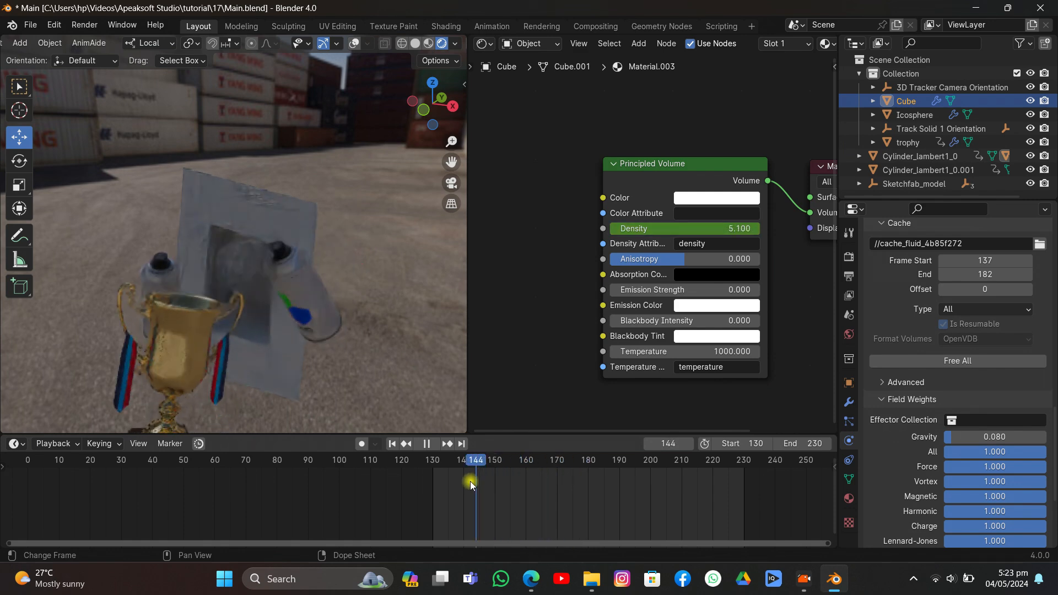
pyautogui.press('KP_0')
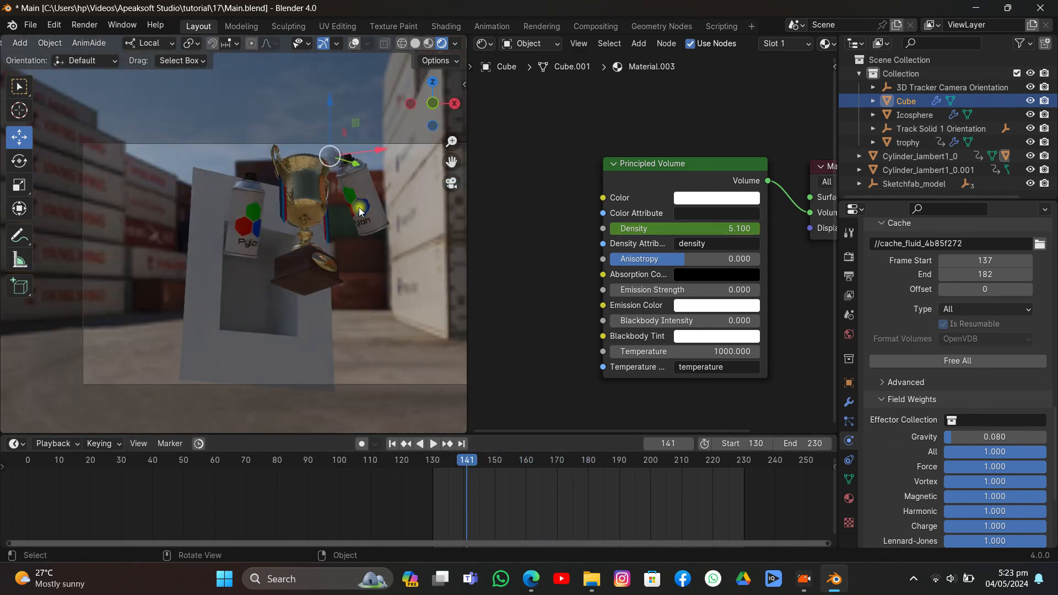
pyautogui.click(849, 259)
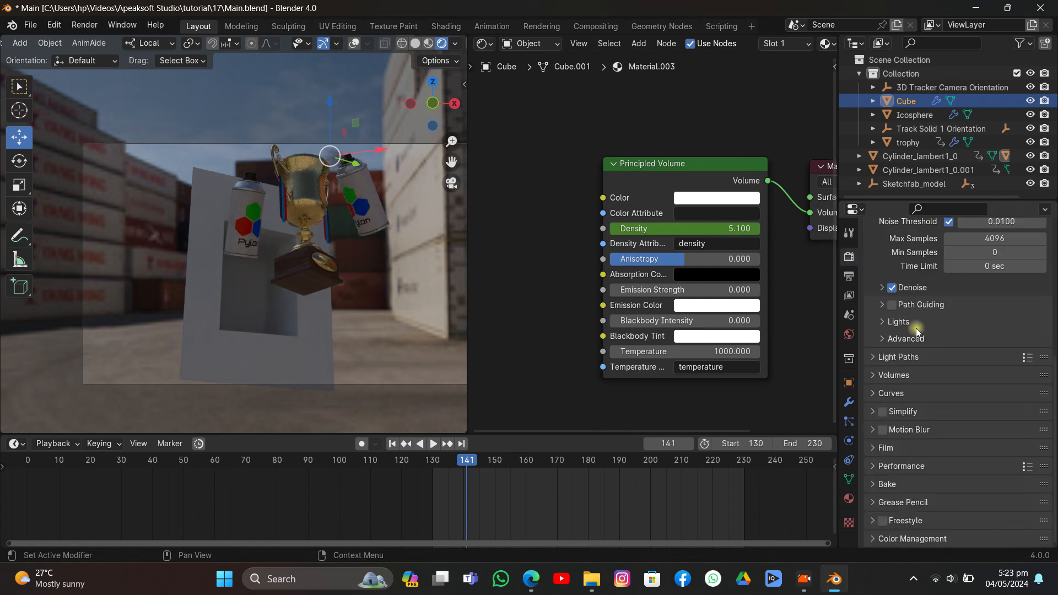
pyautogui.click(897, 446)
pyautogui.scroll(-5, 908, 462)
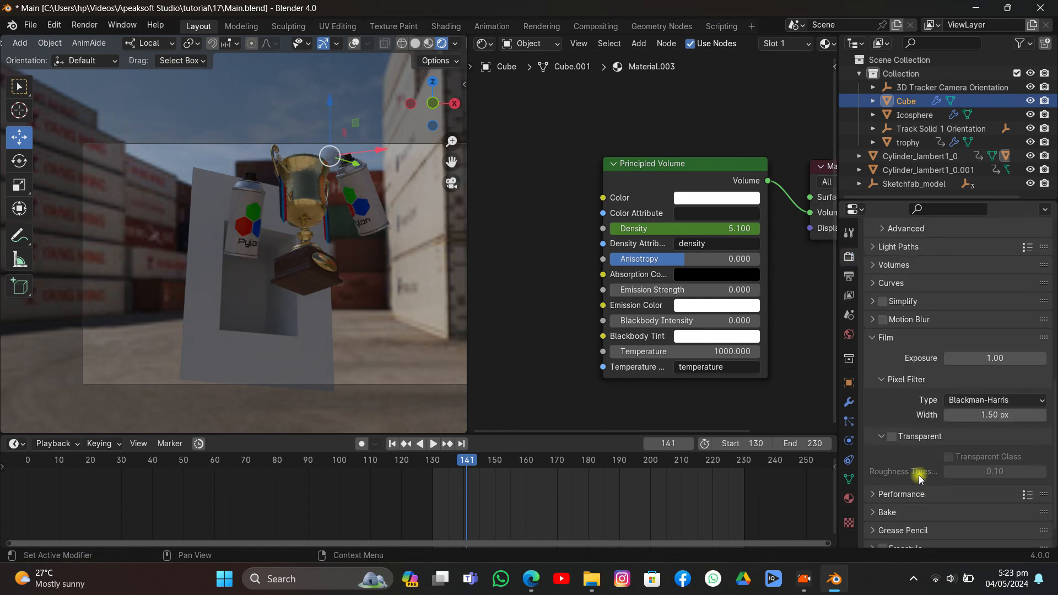
pyautogui.hotkey('ctrl', 's')
pyautogui.click(891, 436)
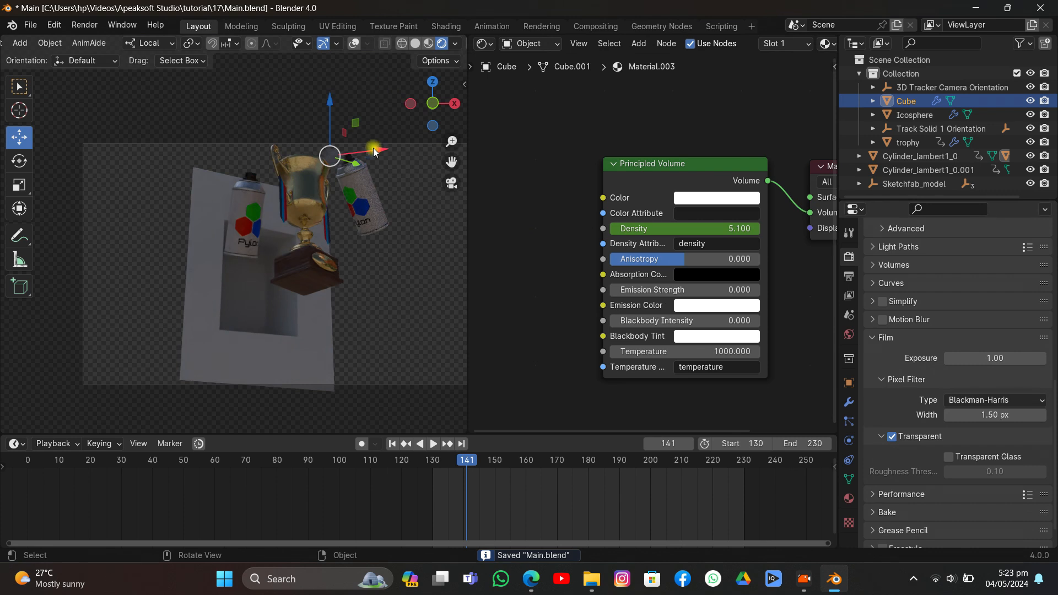
# Step: Go to frame 158 and replace the world's Container.jpg texture with castel_st_angelo_roof_4k.exr from the loc00184-22-8k folder
pyautogui.scroll(2, 409, 324)
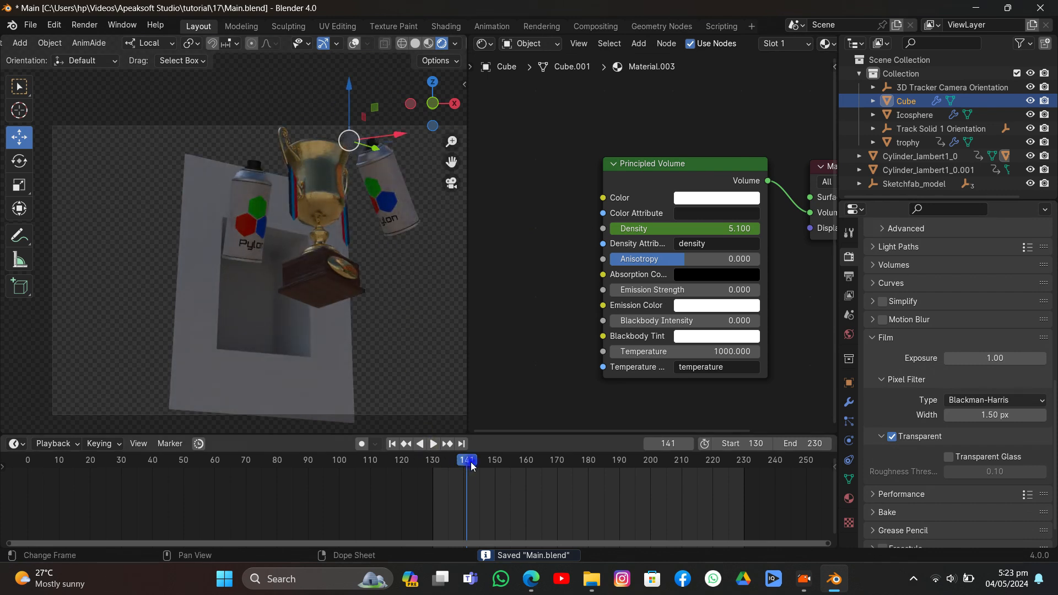
pyautogui.moveTo(471, 466); pyautogui.dragTo(520, 467)
pyautogui.moveTo(451, 163); pyautogui.dragTo(431, 177)
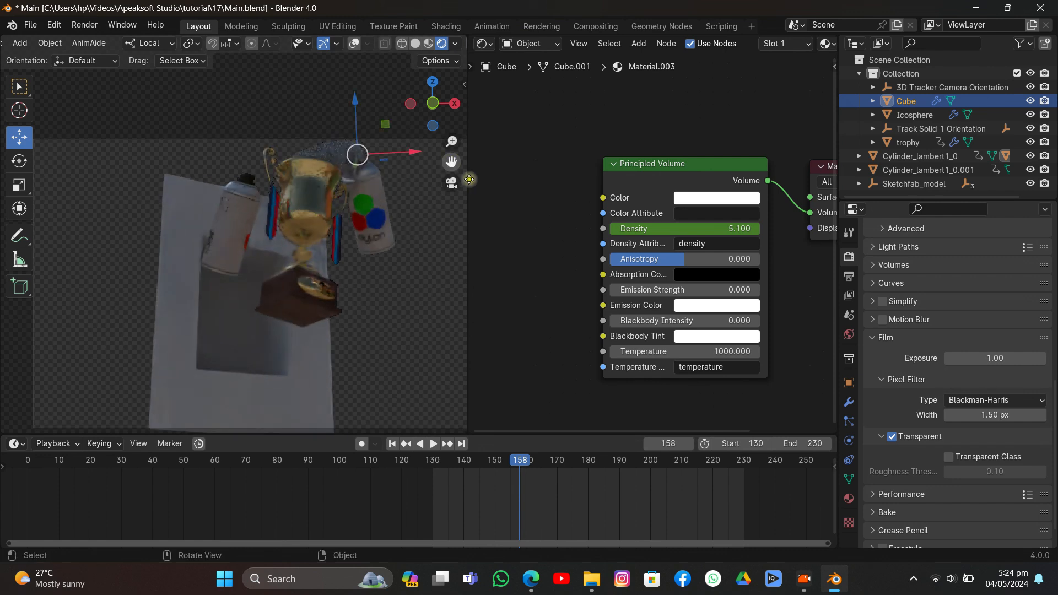
pyautogui.click(848, 334)
pyautogui.click(1026, 324)
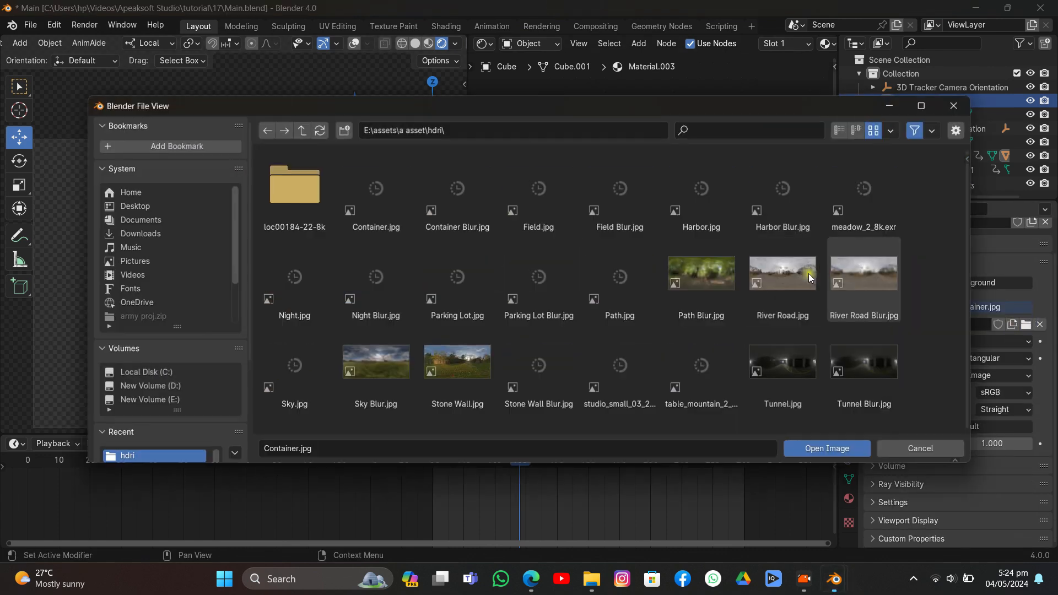
pyautogui.click(280, 190)
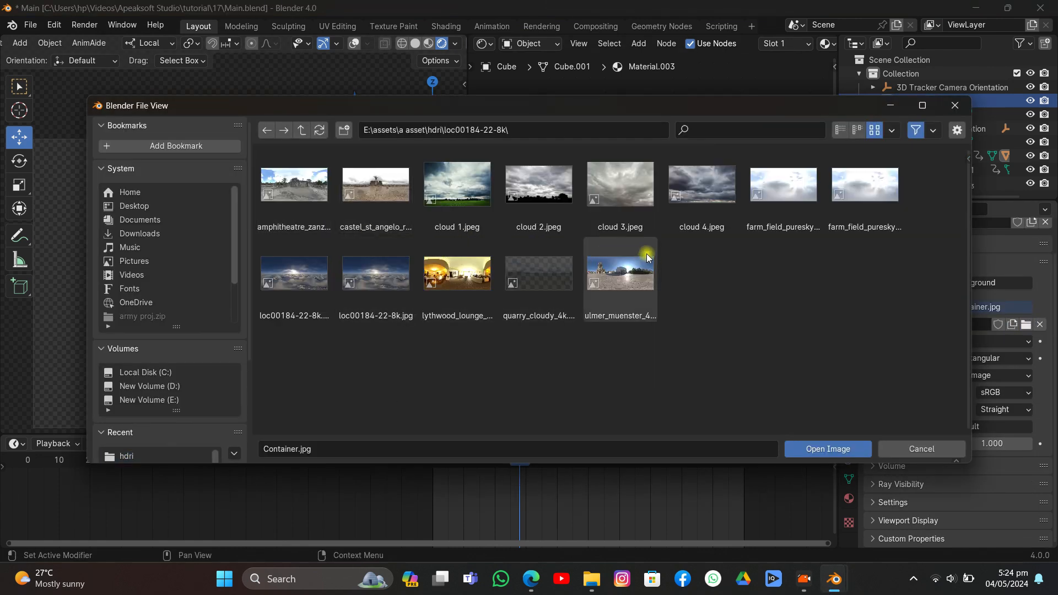
pyautogui.doubleClick(377, 169)
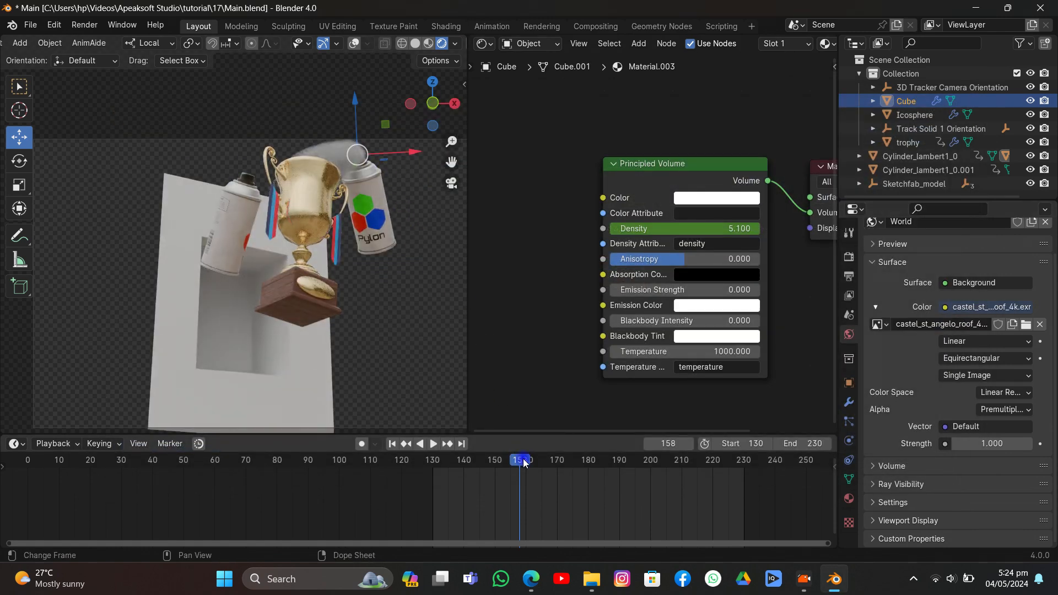
# Step: Play the smoke fade up to frame 178, and display overlays and solid shading at frame 163
pyautogui.press('space')
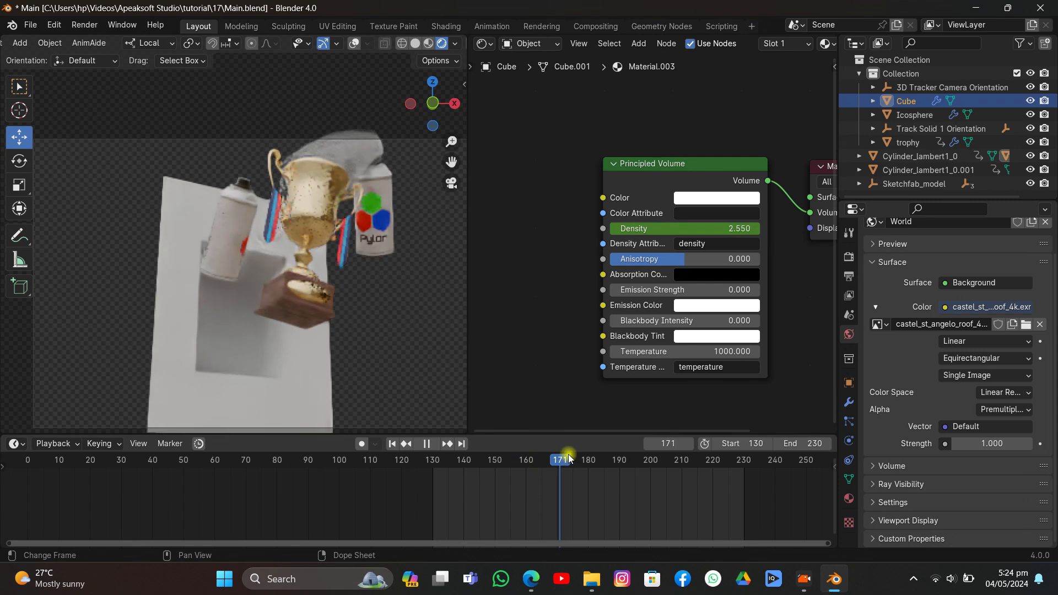
pyautogui.press('space')
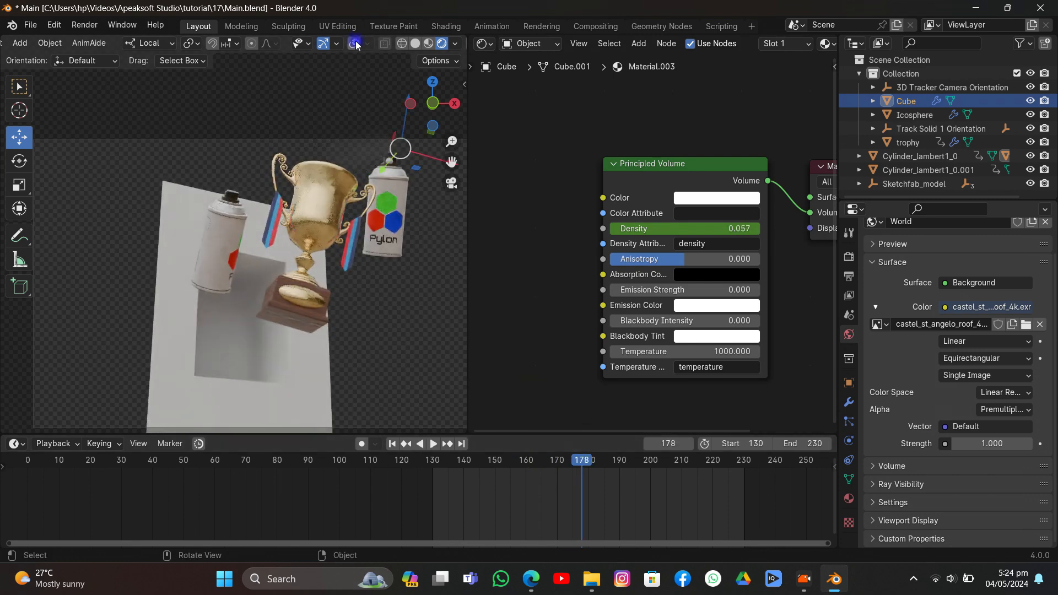
pyautogui.click(355, 43)
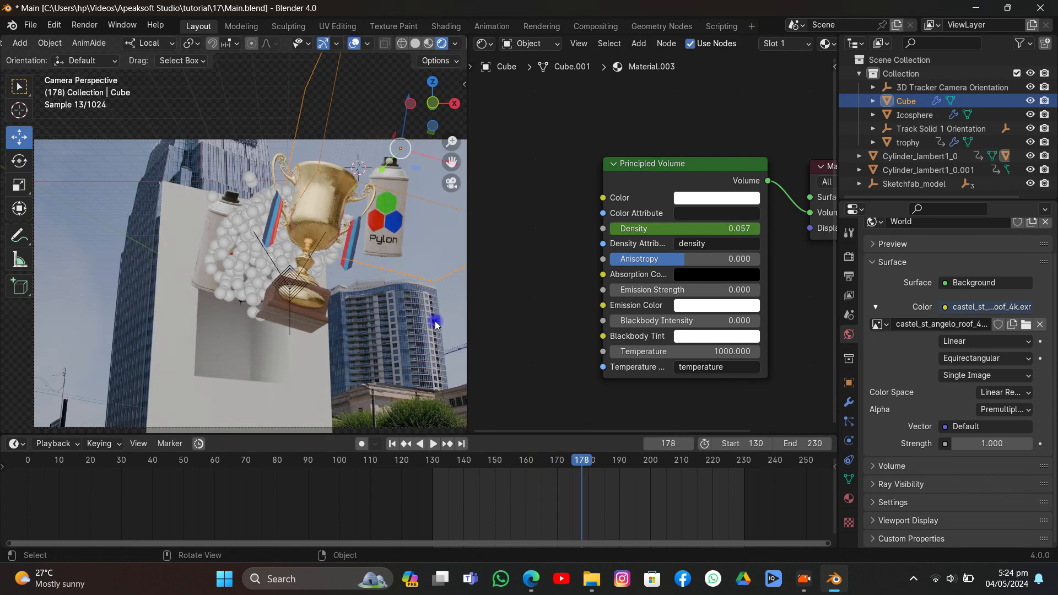
pyautogui.click(385, 267)
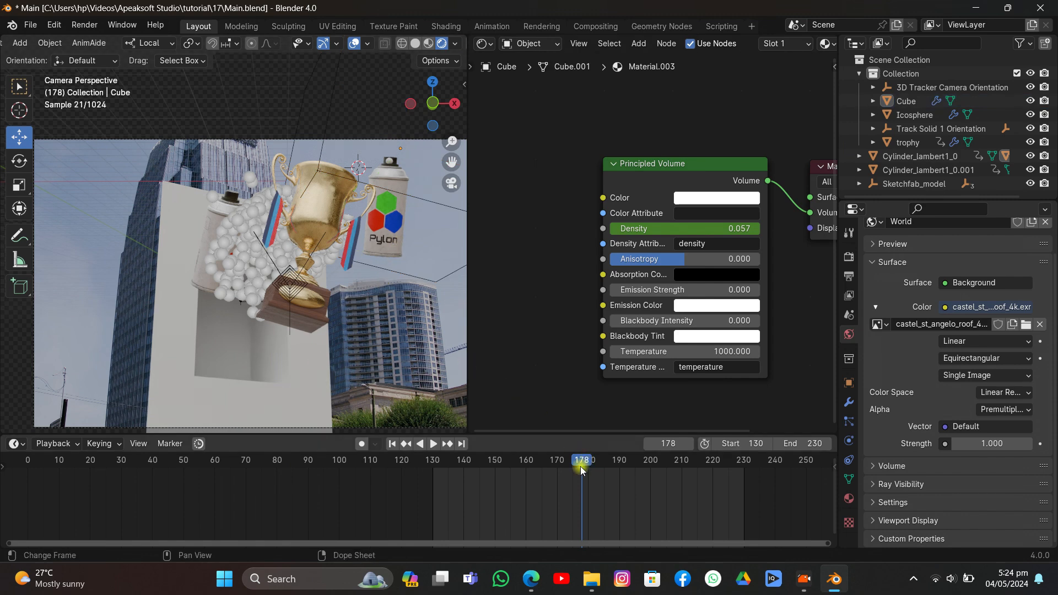
pyautogui.moveTo(580, 466); pyautogui.dragTo(534, 495)
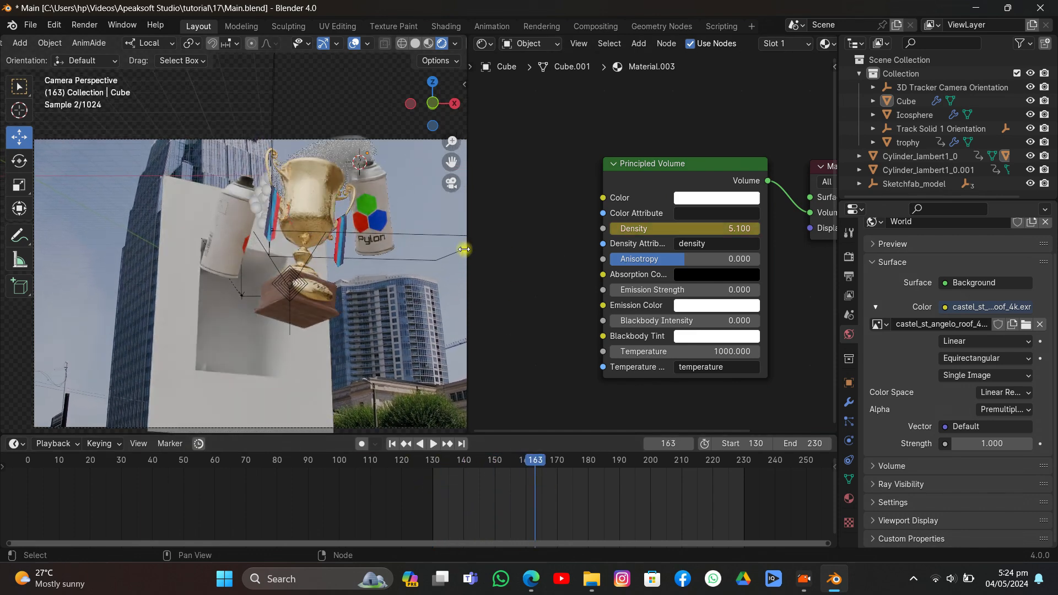
pyautogui.click(416, 44)
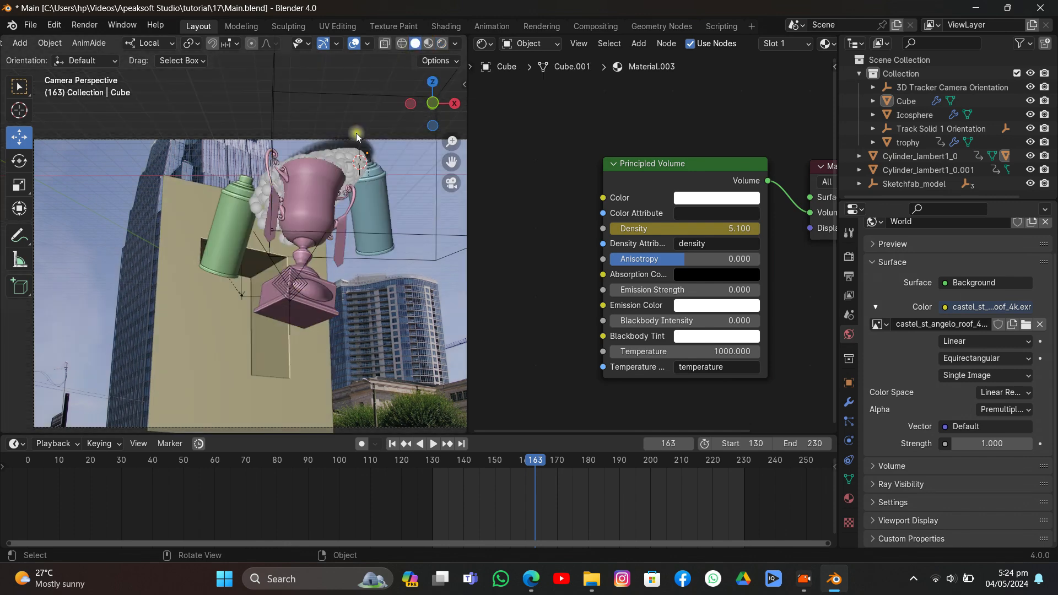
# Step: In the green spray can's mesh, select the nozzle hole and snap the 3D cursor to it
pyautogui.click(246, 189)
pyautogui.moveTo(325, 179); pyautogui.dragTo(215, 240, button='middle')
pyautogui.scroll(4, 335, 187)
pyautogui.scroll(2, 324, 190)
pyautogui.scroll(-2, 324, 190)
pyautogui.moveTo(215, 240); pyautogui.dragTo(174, 267, button='middle')
pyautogui.moveTo(452, 159); pyautogui.dragTo(766, 33)
pyautogui.scroll(3, 283, 199)
pyautogui.scroll(3, 283, 199)
pyautogui.moveTo(284, 198); pyautogui.dragTo(276, 196, button='middle')
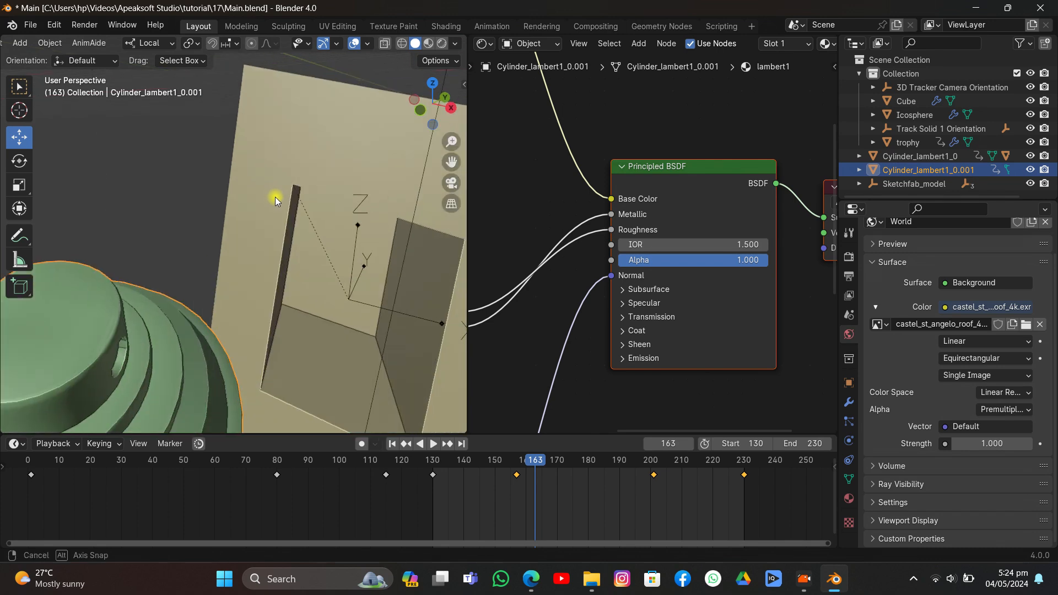
pyautogui.press('Tab')
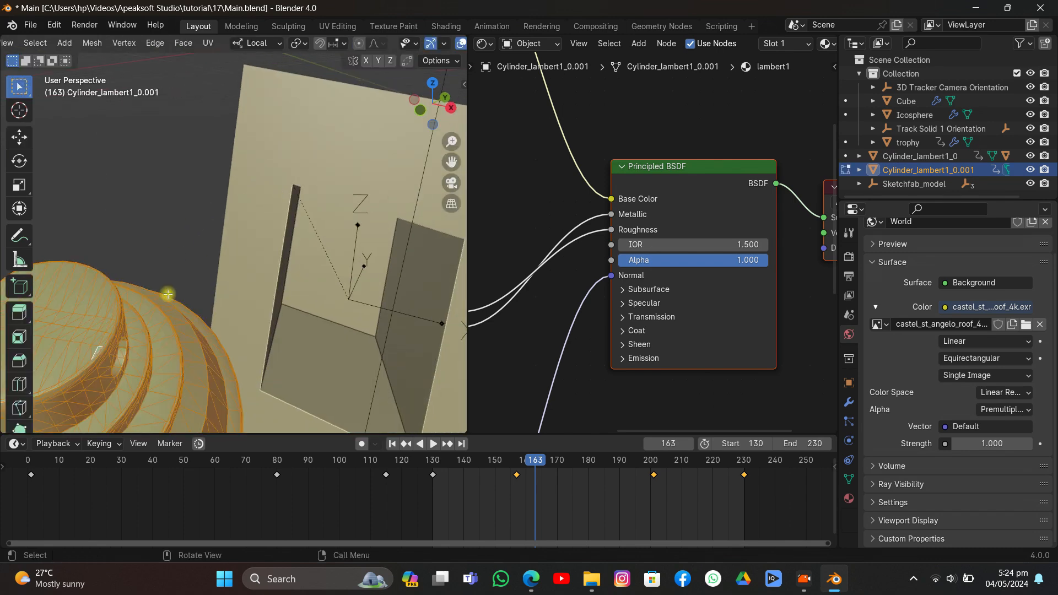
pyautogui.click(119, 355)
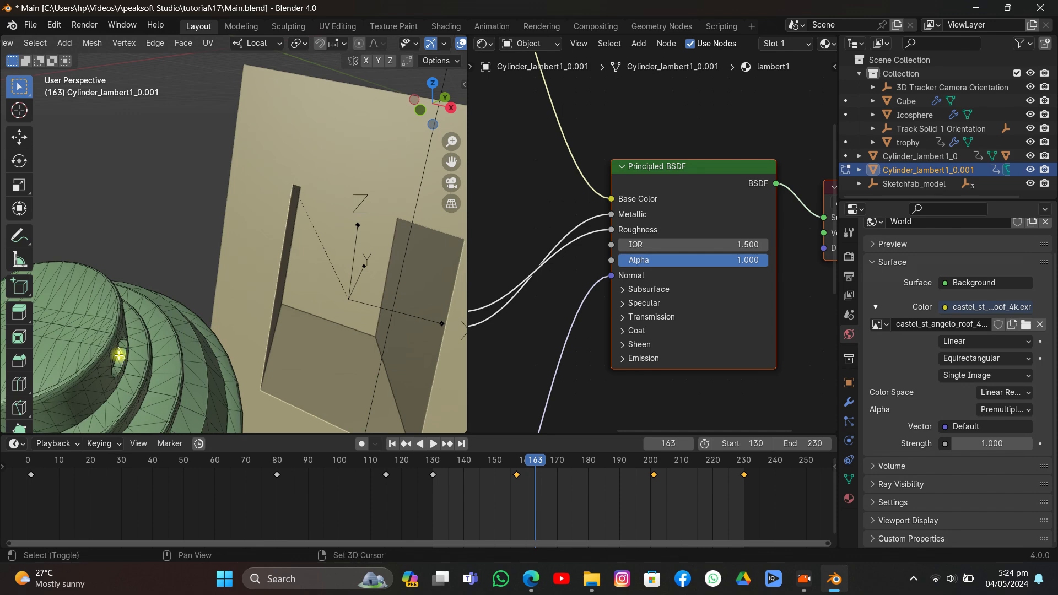
pyautogui.hotkey('shift', 's')
pyautogui.click(210, 418)
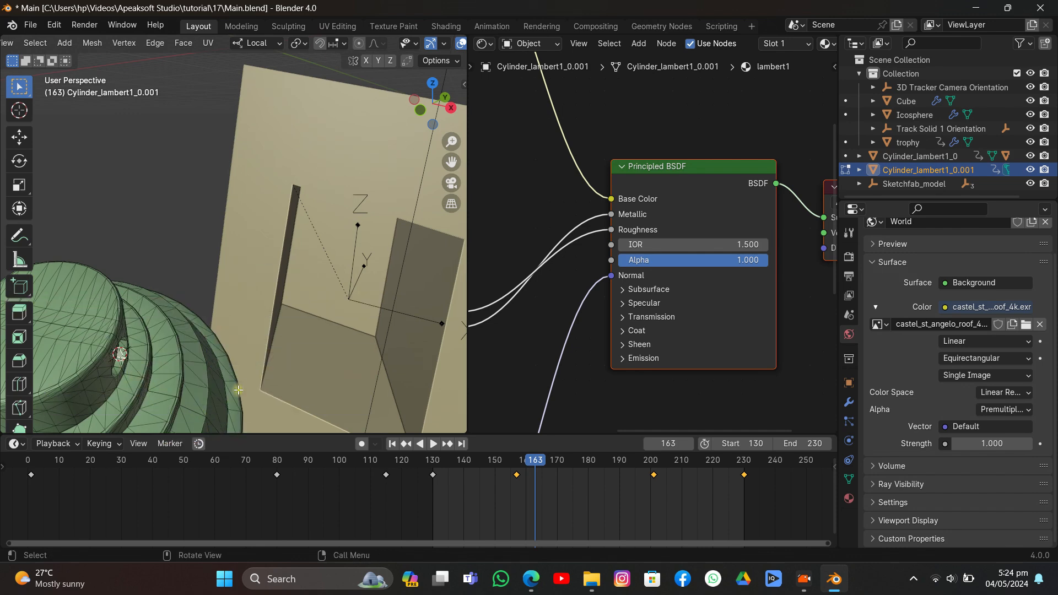
pyautogui.press('Tab')
# Step: Add an ico sphere at the 3D cursor and scale it down to about the size of the green can's nozzle
pyautogui.hotkey('shift', 'a')
pyautogui.moveTo(216, 299)
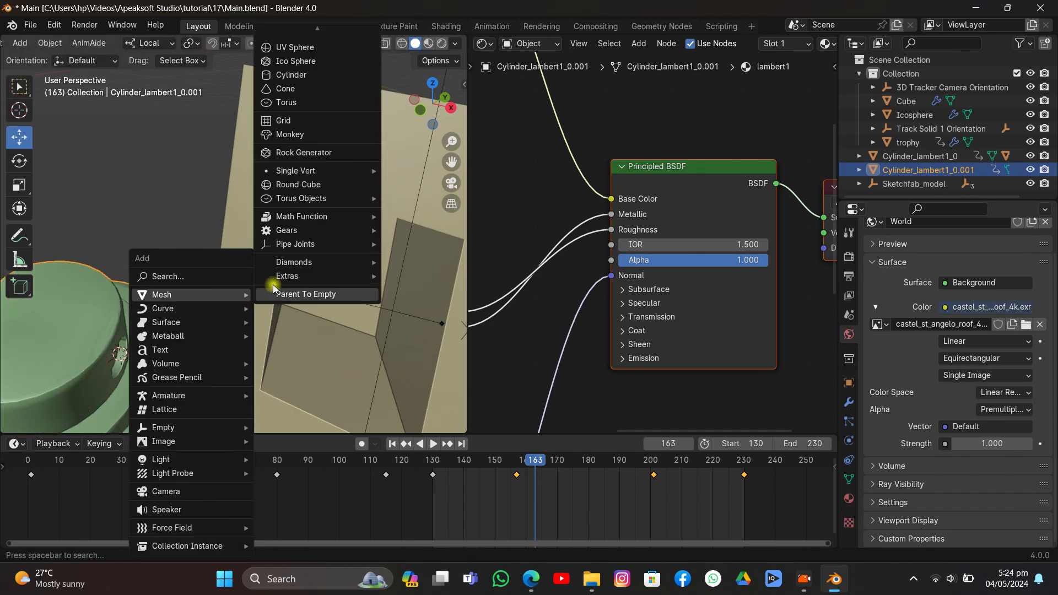
pyautogui.click(297, 91)
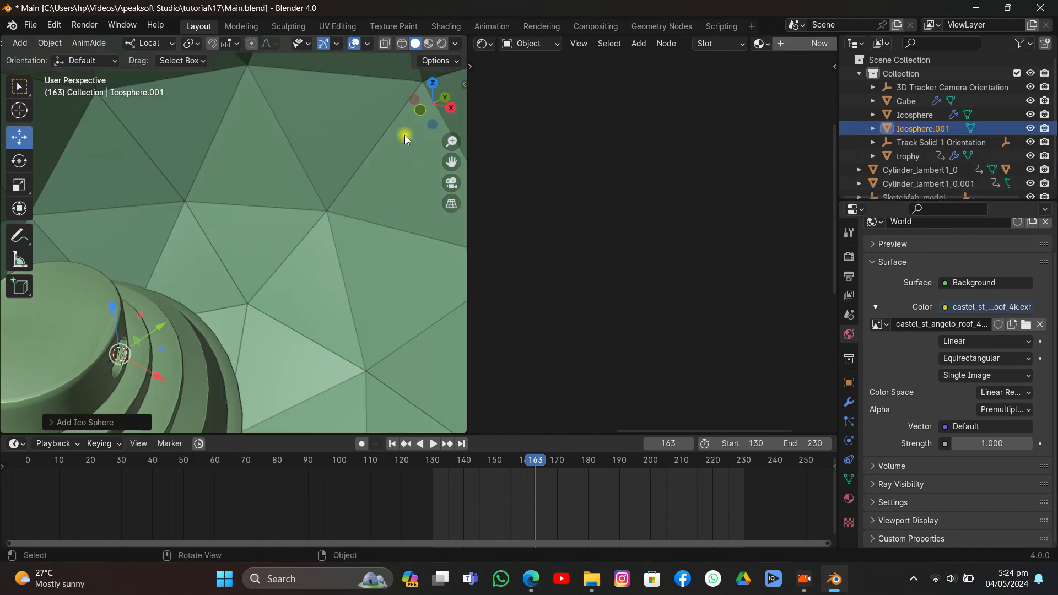
pyautogui.press('s')
pyautogui.click(171, 283)
pyautogui.press('s')
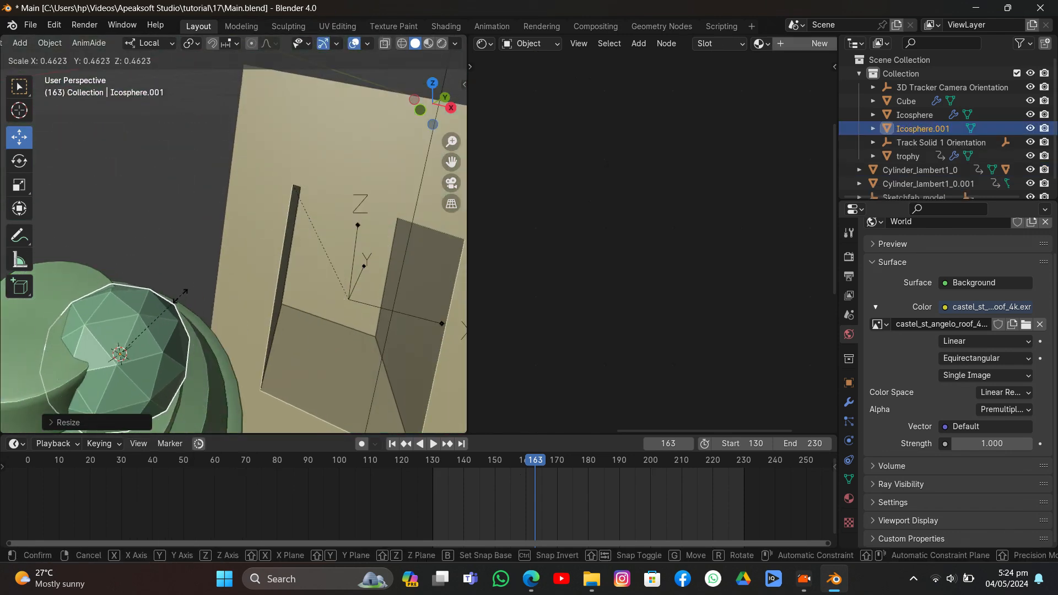
pyautogui.click(149, 329)
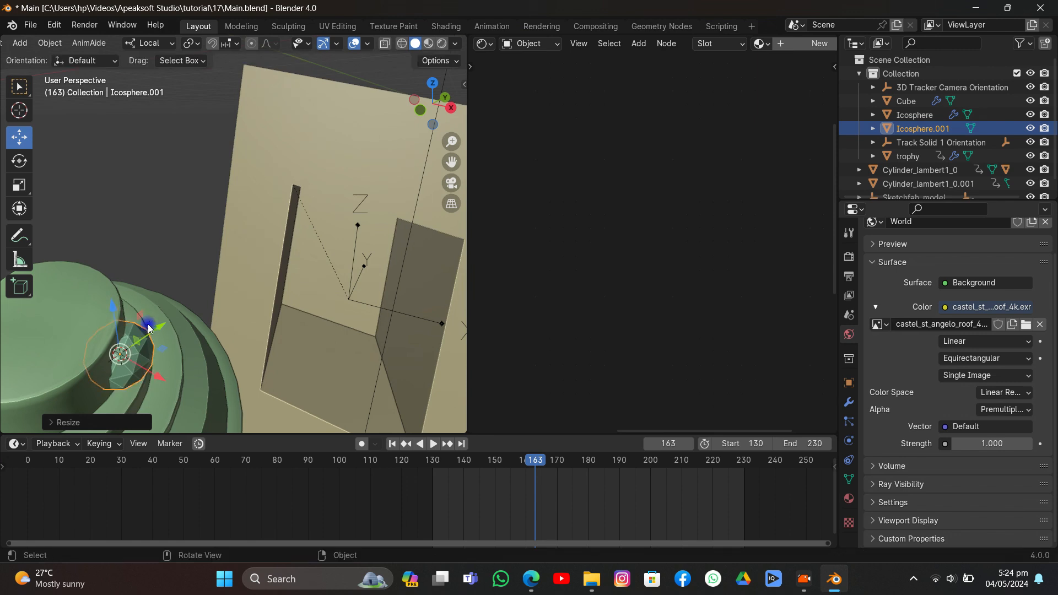
# Step: Apply the nozzle ico sphere's transforms and set its origin
pyautogui.hotkey('ctrl', 'a')
pyautogui.click(153, 308)
pyautogui.hotkey('ctrl', 'a')
pyautogui.click(154, 325)
pyautogui.rightClick(170, 264)
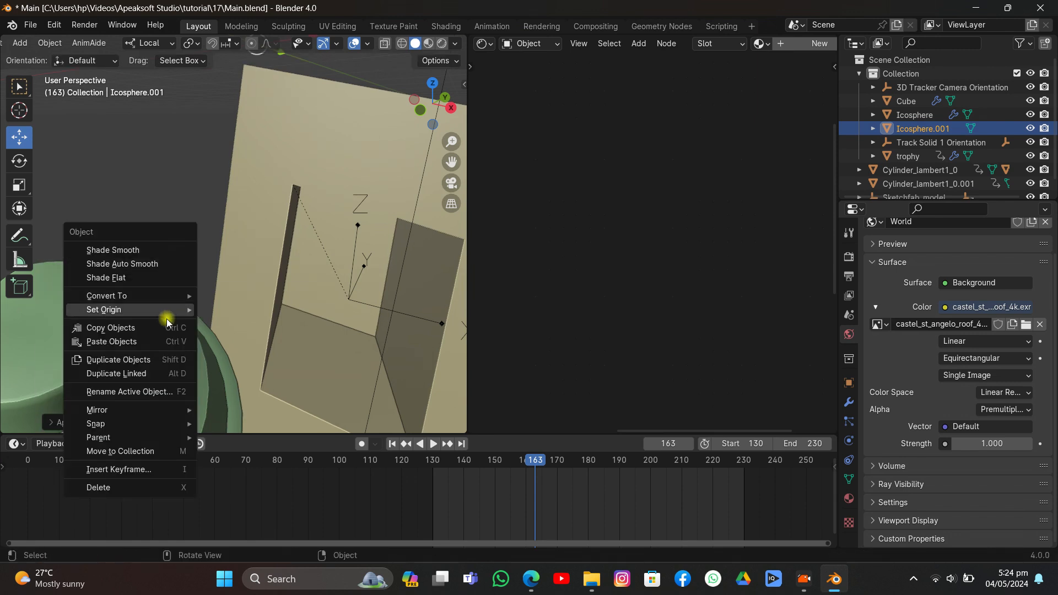
pyautogui.moveTo(168, 323)
pyautogui.click(289, 354)
pyautogui.scroll(-5, 254, 232)
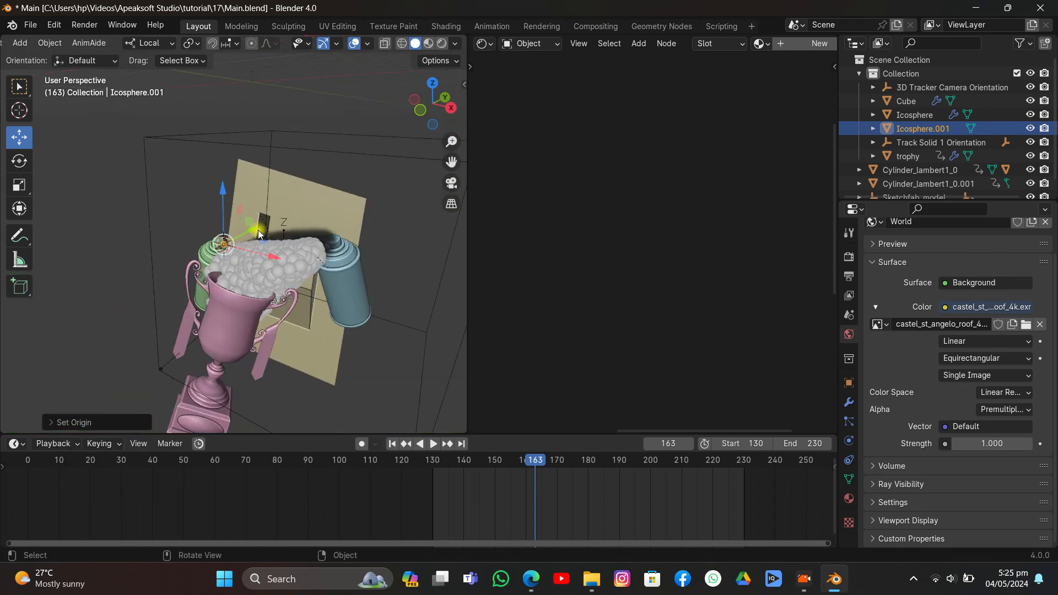
# Step: Parent the nozzle ico sphere to the green spray can
pyautogui.scroll(4, 258, 233)
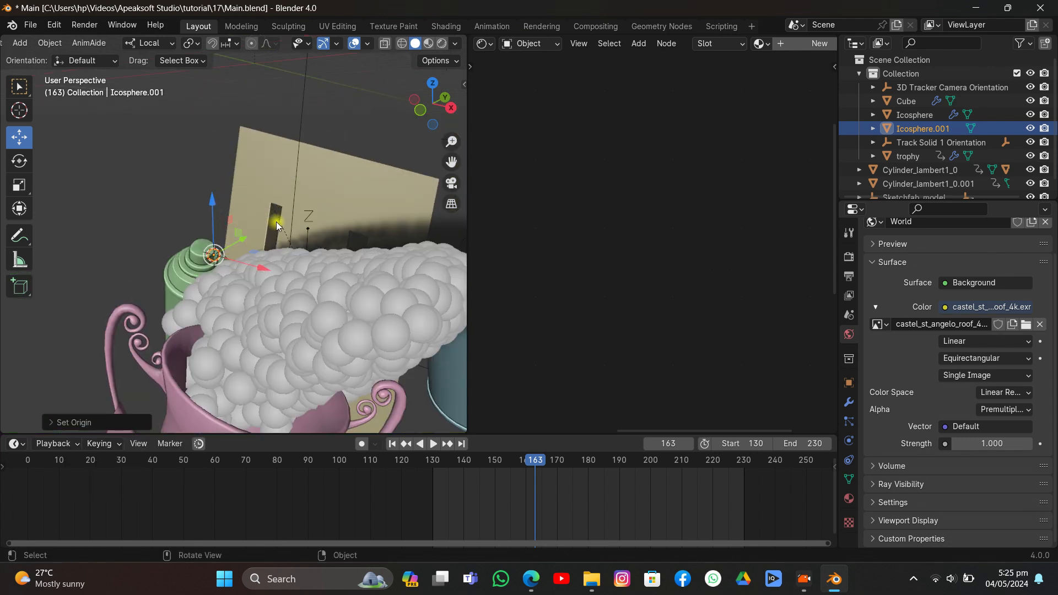
pyautogui.scroll(5, 278, 221)
pyautogui.click(265, 296)
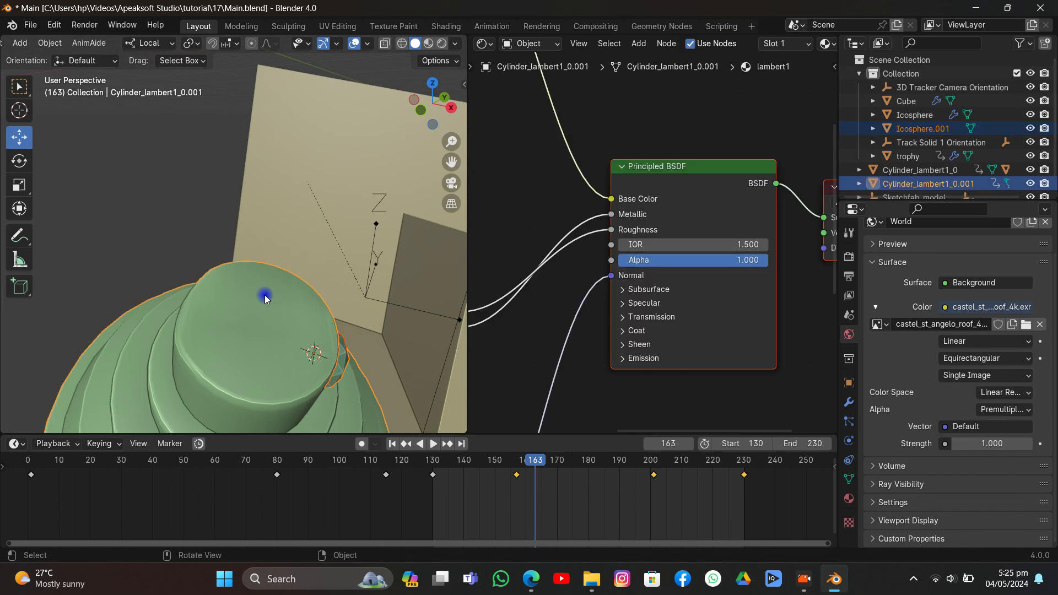
pyautogui.hotkey('ctrl', 'p')
pyautogui.click(264, 295)
pyautogui.scroll(-4, 265, 292)
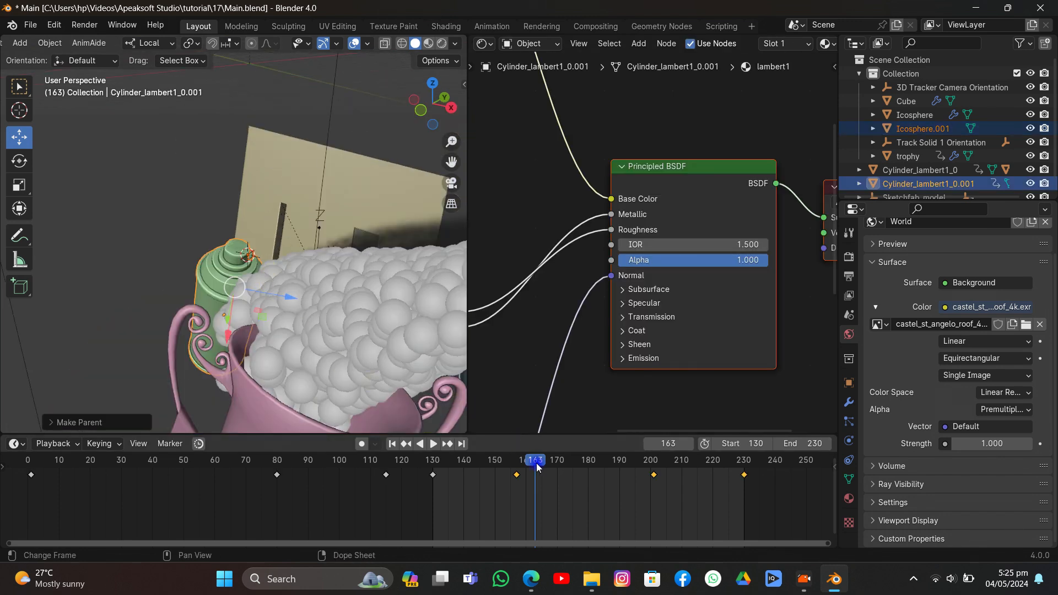
# Step: Check the parented emitter's motion, return to frame 130, and select the smoke domain cube
pyautogui.press('space')
pyautogui.click(492, 485)
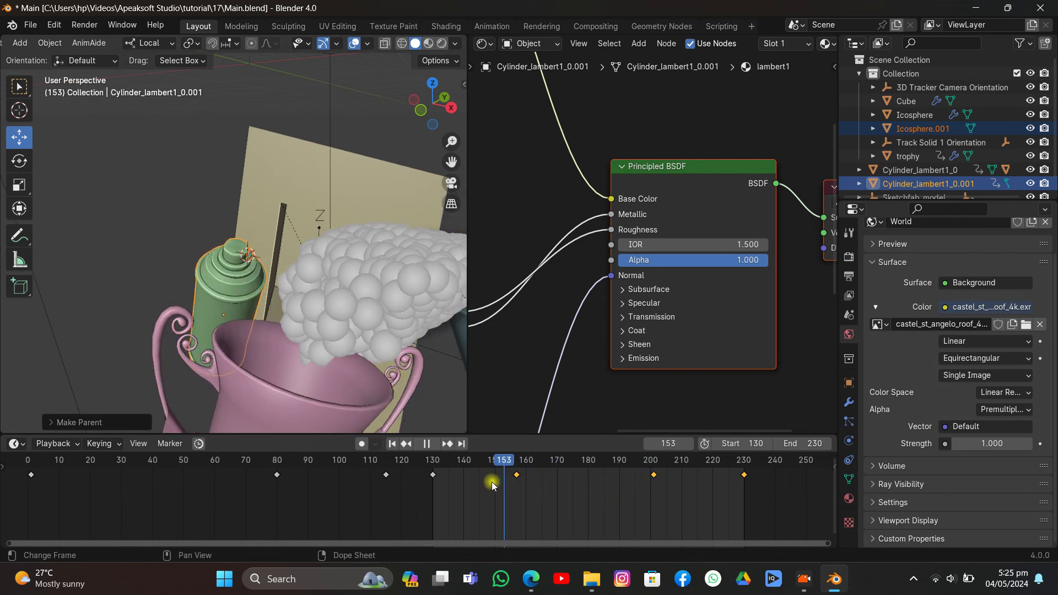
pyautogui.moveTo(492, 485); pyautogui.dragTo(433, 478)
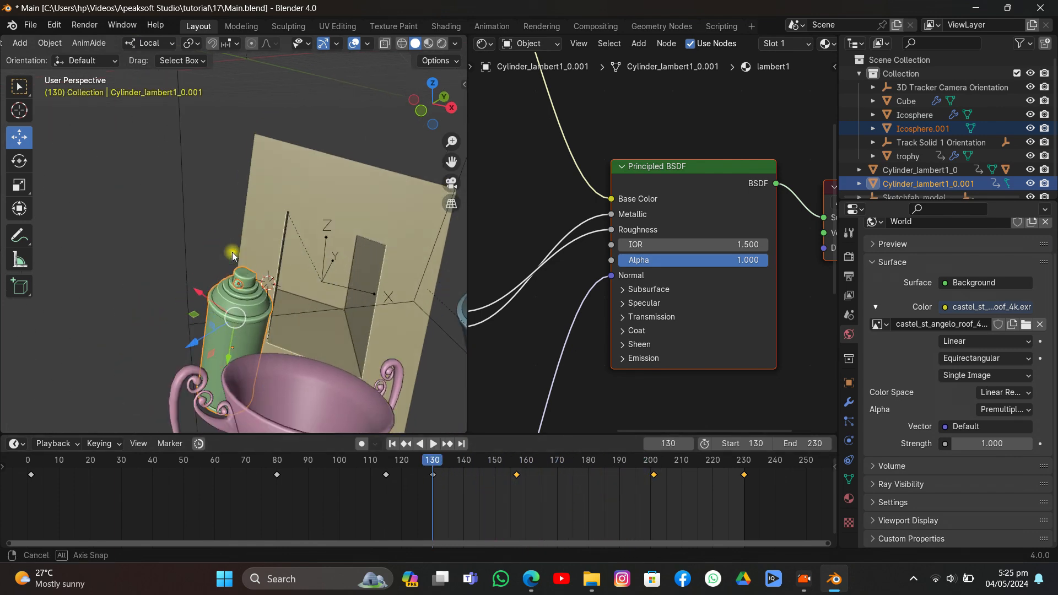
pyautogui.moveTo(233, 252)
pyautogui.mouseDown(button='middle')
pyautogui.moveTo(251, 253)
pyautogui.moveTo(236, 251)
pyautogui.mouseUp(button='middle')
pyautogui.click(402, 172)
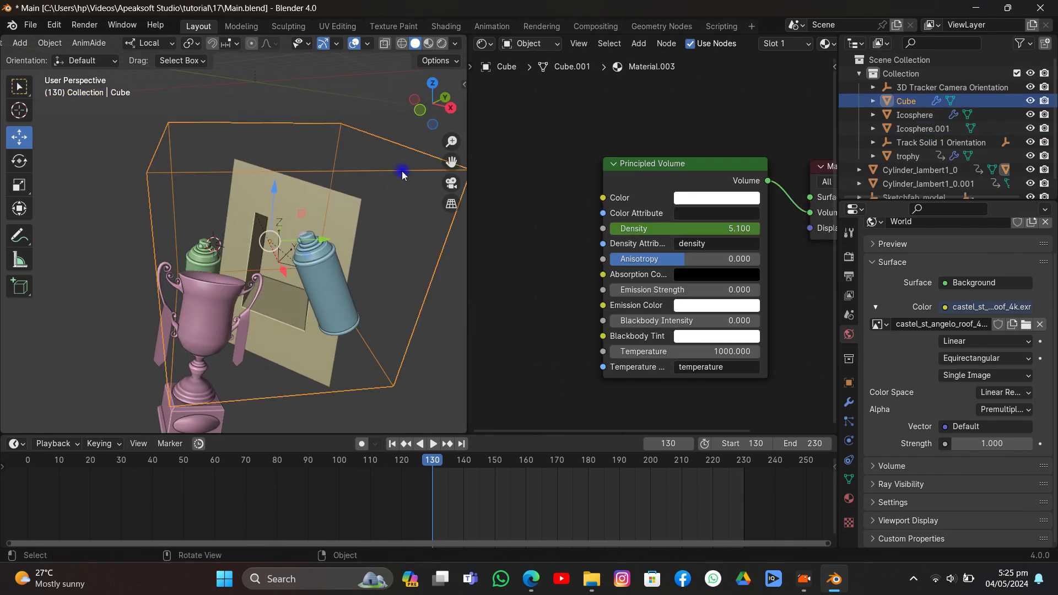
# Step: Free all of the smoke domain's baked data and scale the domain cube up so it extends well beyond both spray cans
pyautogui.scroll(-4, 343, 147)
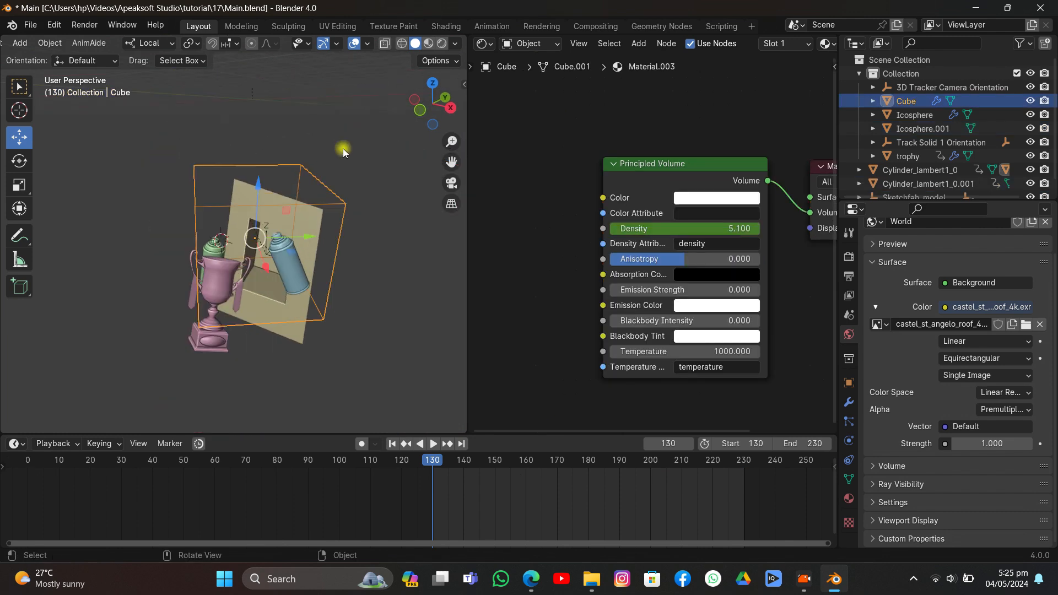
pyautogui.click(848, 440)
pyautogui.scroll(-15, 931, 384)
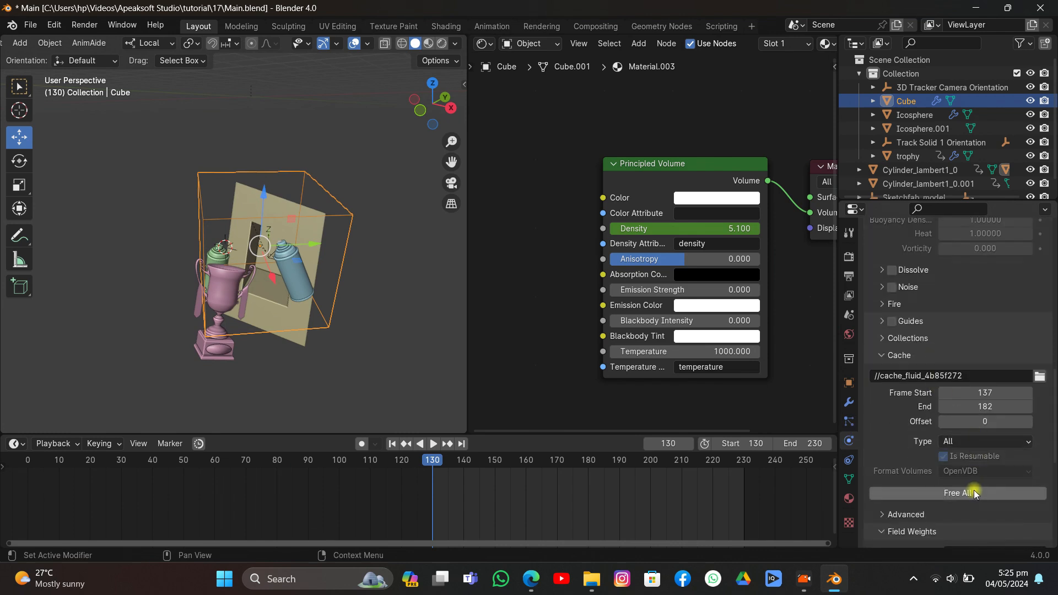
pyautogui.click(974, 493)
pyautogui.press('s')
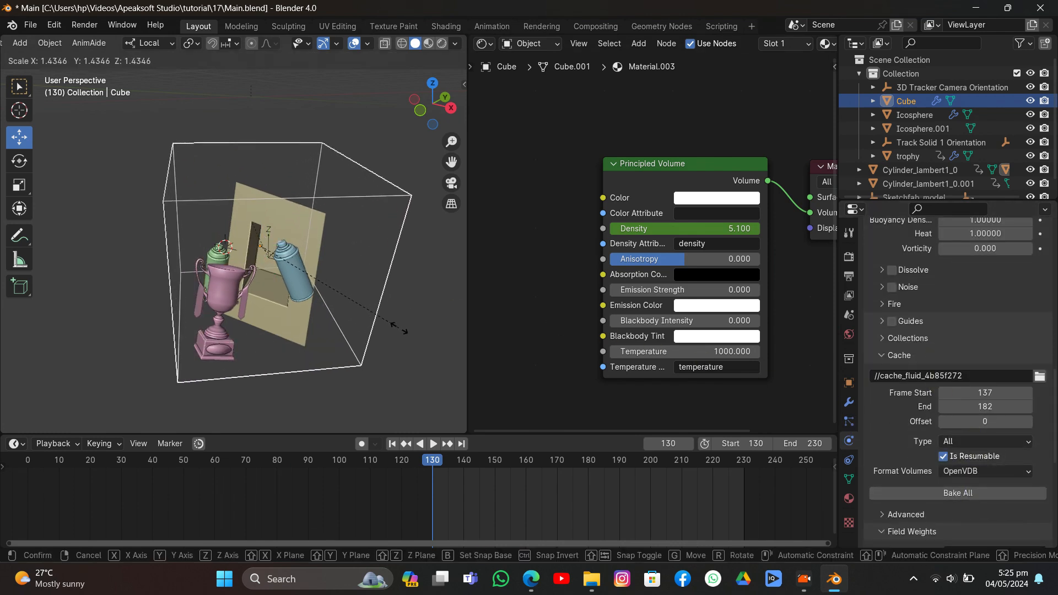
pyautogui.click(450, 386)
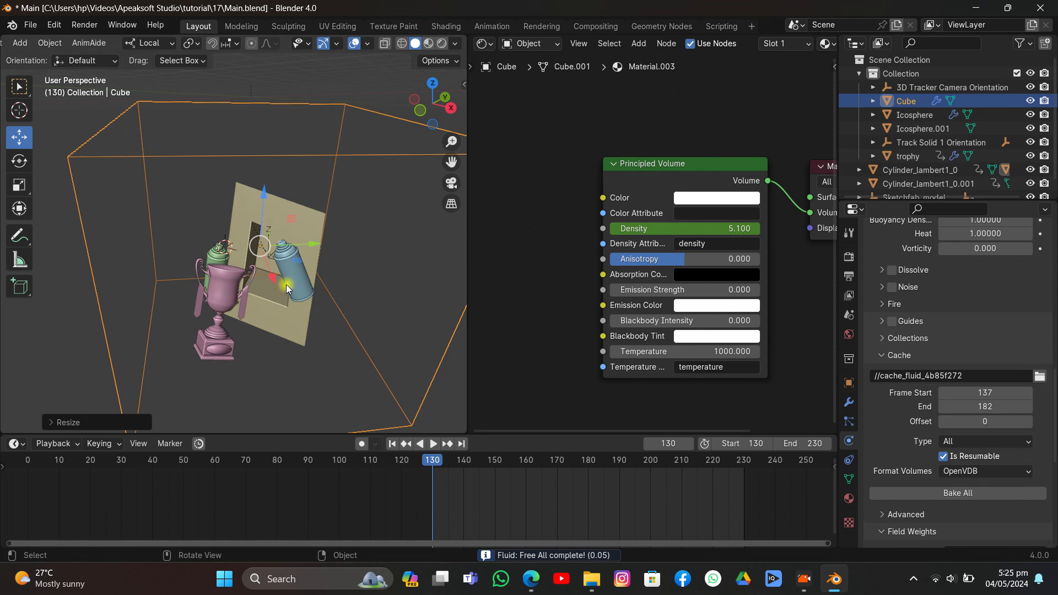
# Step: Add a particle system to the ico sphere on the green can's nozzle and assign it the existing ParticleSettings
pyautogui.scroll(8, 285, 284)
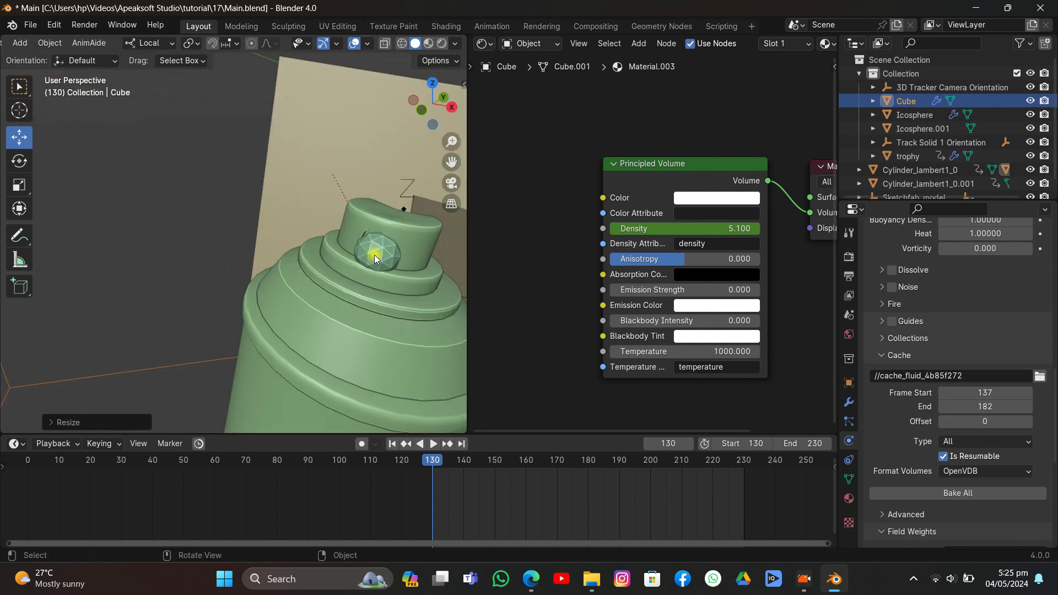
pyautogui.click(374, 254)
pyautogui.click(848, 421)
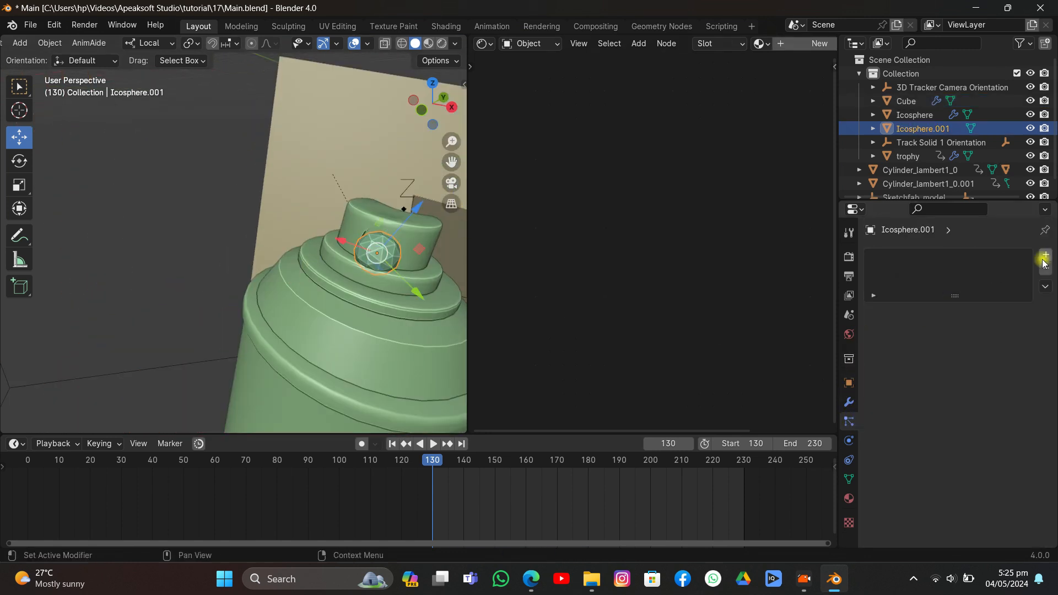
pyautogui.scroll(-8, 402, 223)
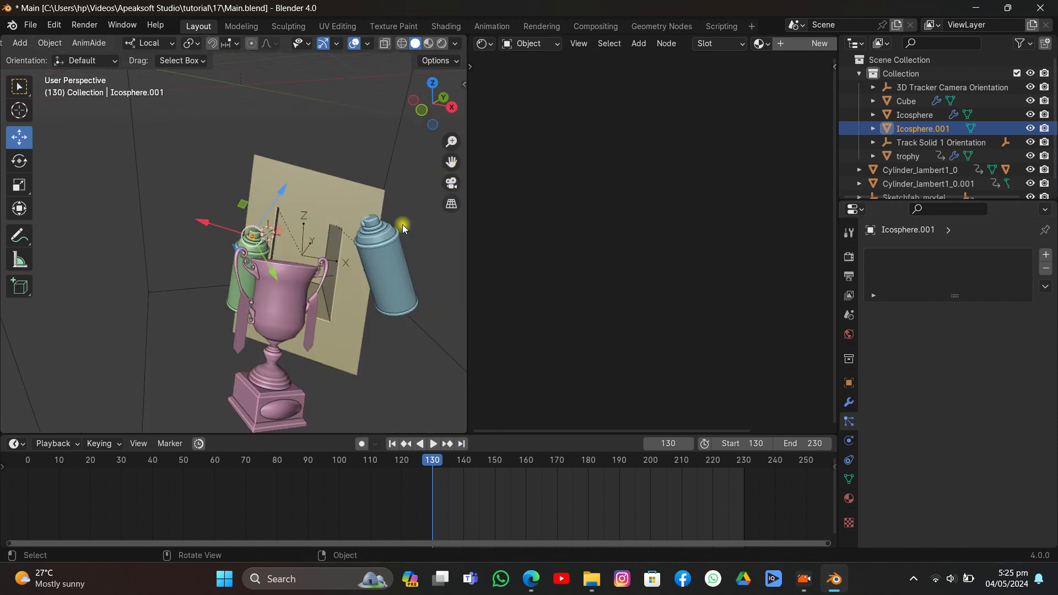
pyautogui.scroll(4, 402, 223)
pyautogui.click(1046, 255)
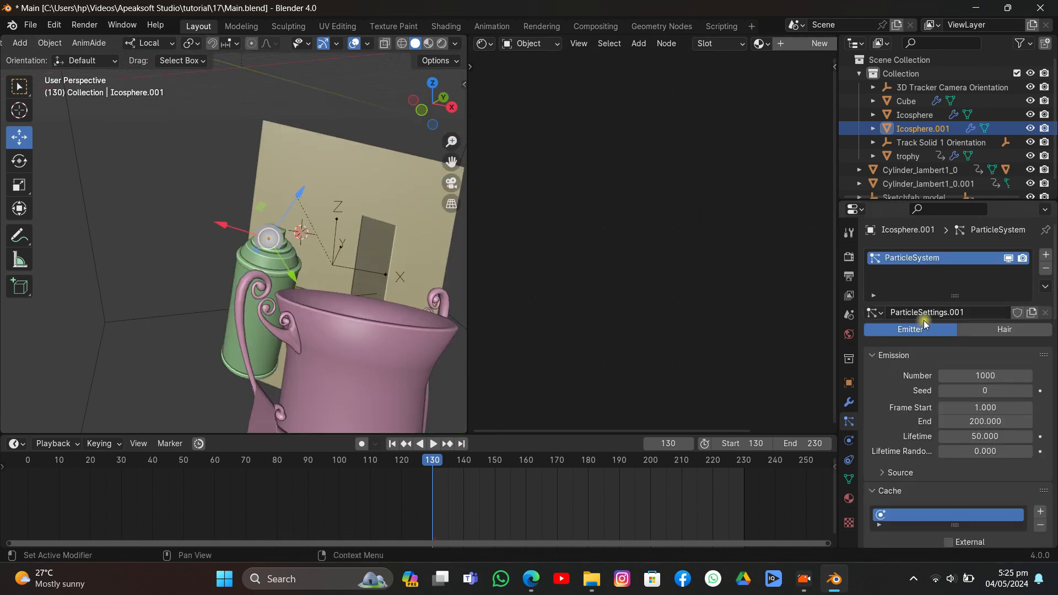
pyautogui.click(876, 313)
pyautogui.click(823, 332)
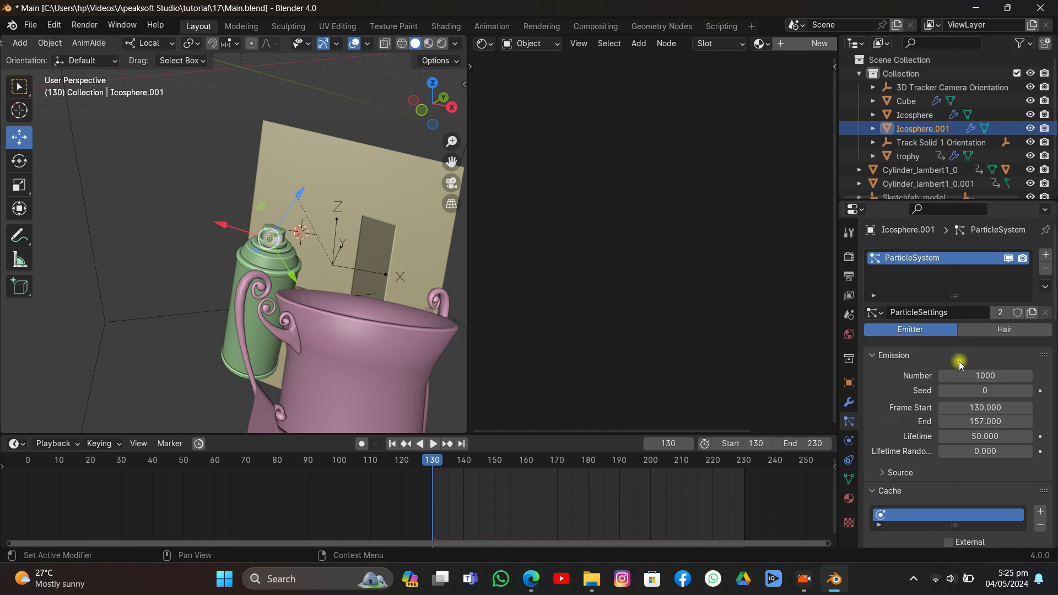
pyautogui.scroll(-15, 957, 366)
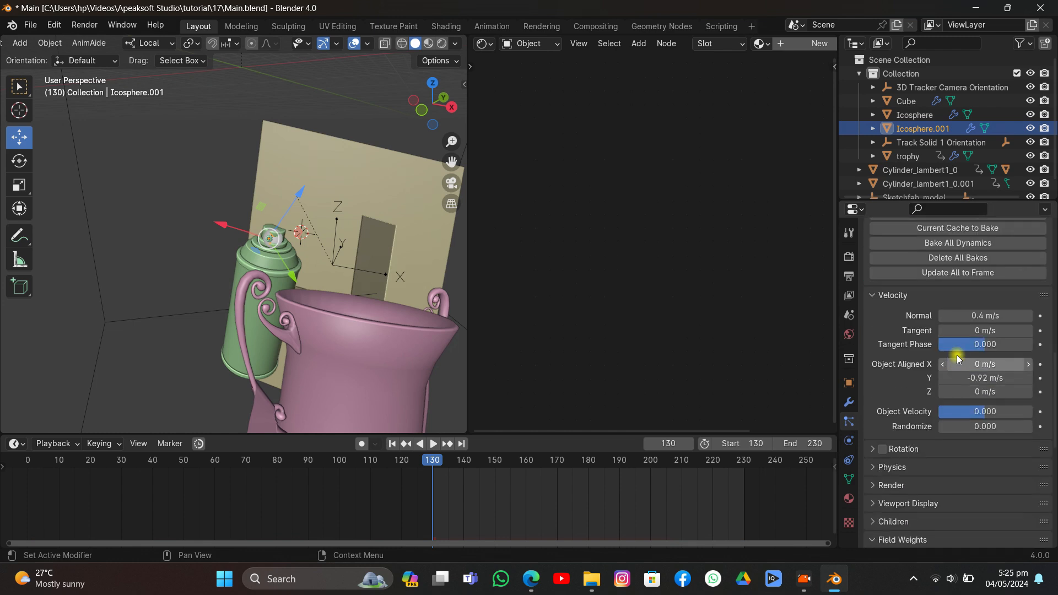
# Step: Nudge the green can's emitter sphere along its local X axis and hide its particles in the viewport
pyautogui.moveTo(338, 210)
pyautogui.mouseDown(button='middle')
pyautogui.moveTo(331, 224)
pyautogui.moveTo(322, 213)
pyautogui.mouseUp(button='middle')
pyautogui.scroll(3, 328, 226)
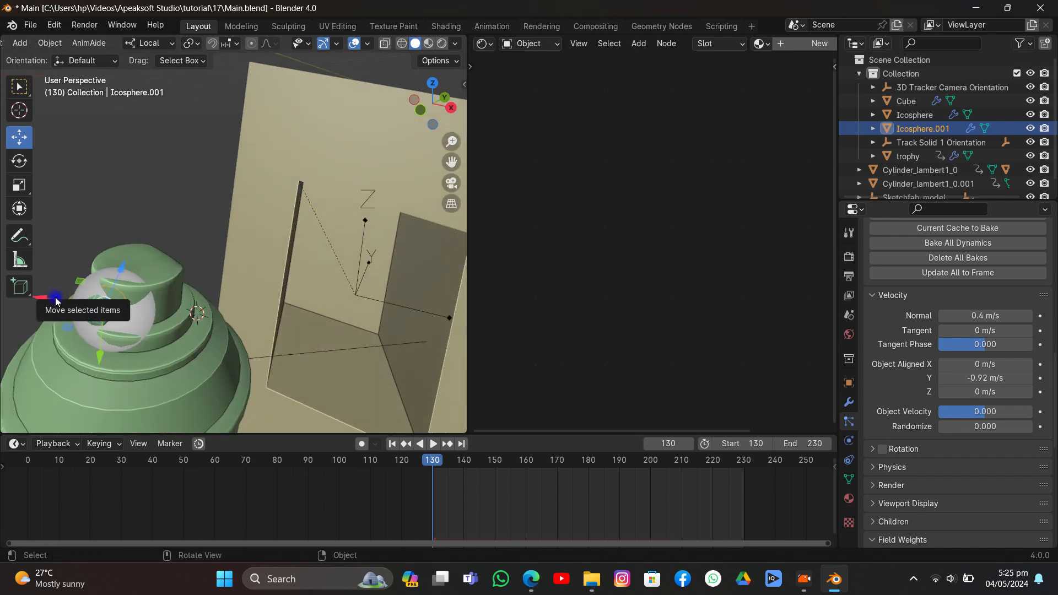
pyautogui.moveTo(54, 295); pyautogui.dragTo(60, 298)
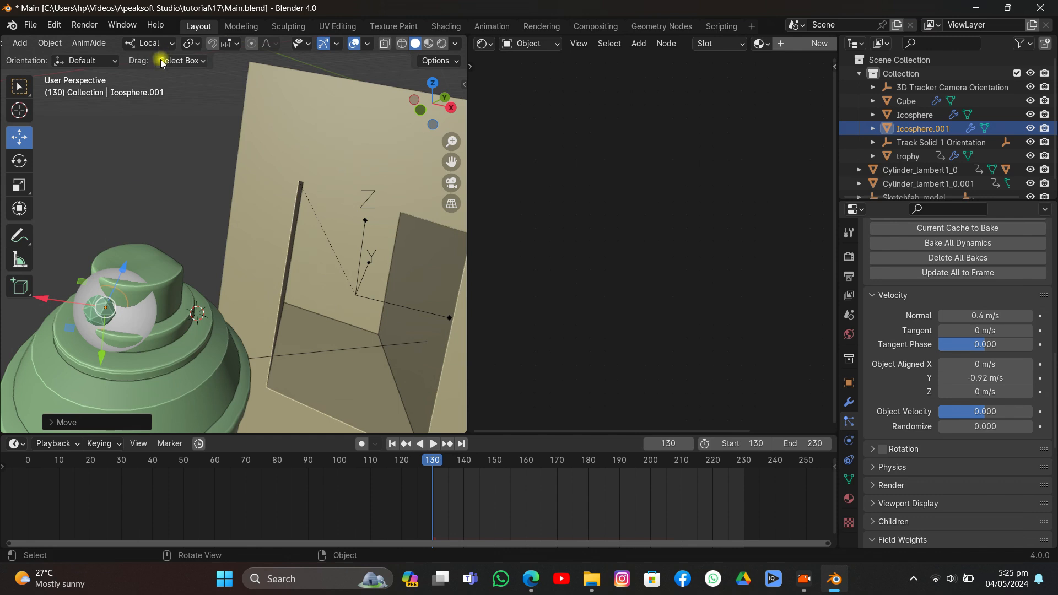
pyautogui.click(353, 45)
pyautogui.click(353, 44)
pyautogui.scroll(12, 1018, 270)
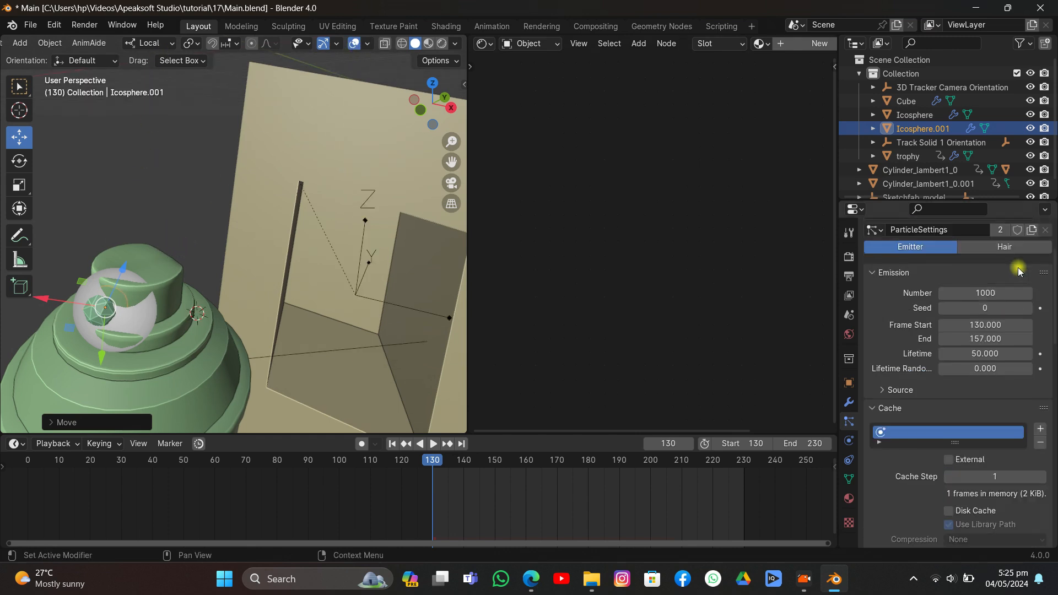
pyautogui.scroll(4, 1018, 270)
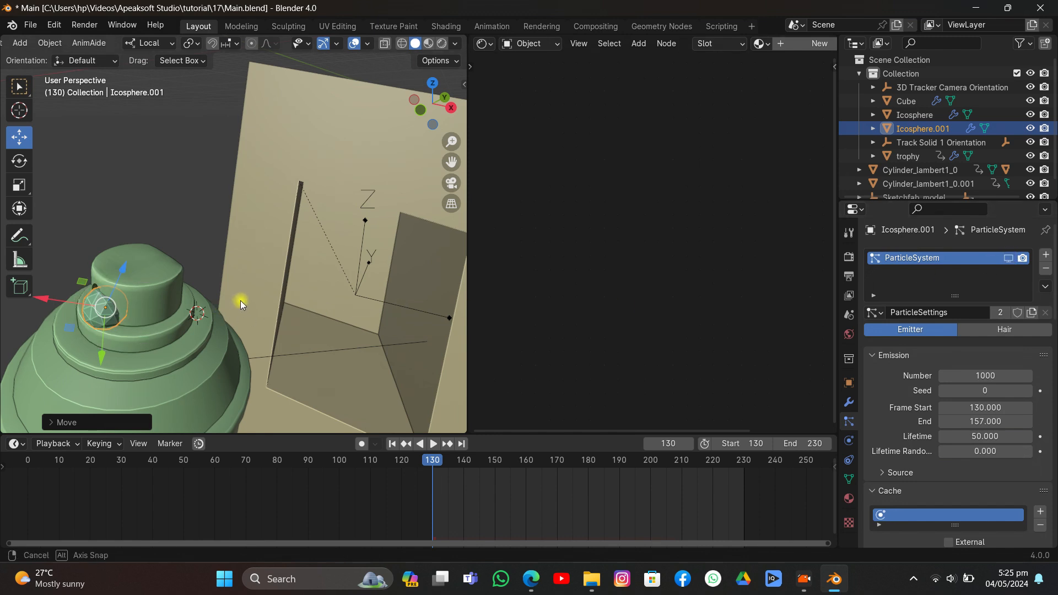
# Step: Rotate the green can's emitter sphere freely so its local Y axis points outward from the nozzle, and shift it slightly into place
pyautogui.press('KP_Decimal')
pyautogui.press('r')
pyautogui.press('r')
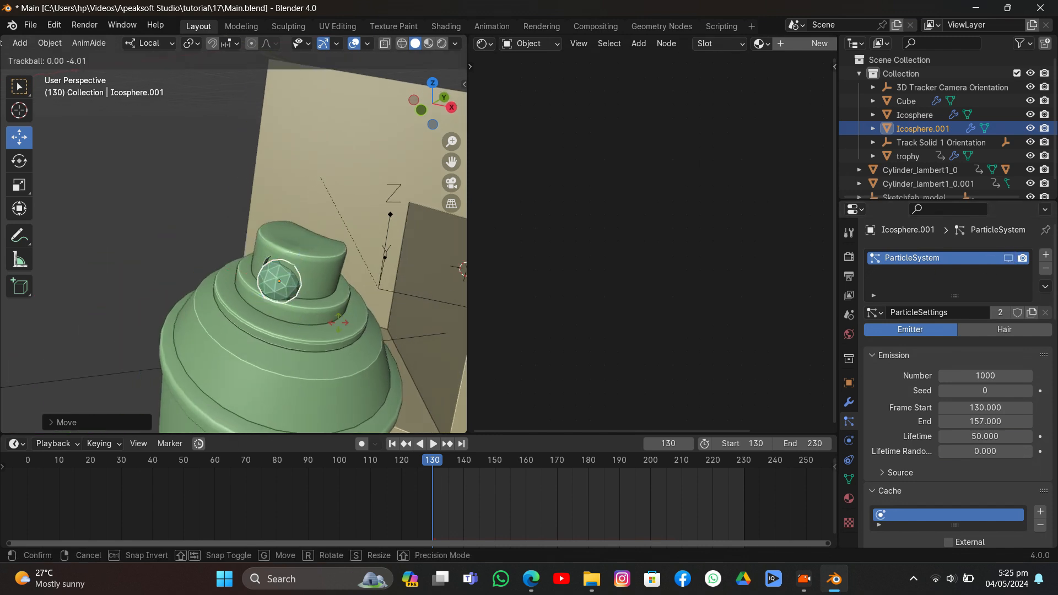
pyautogui.click(303, 316)
pyautogui.press('r')
pyautogui.press('r')
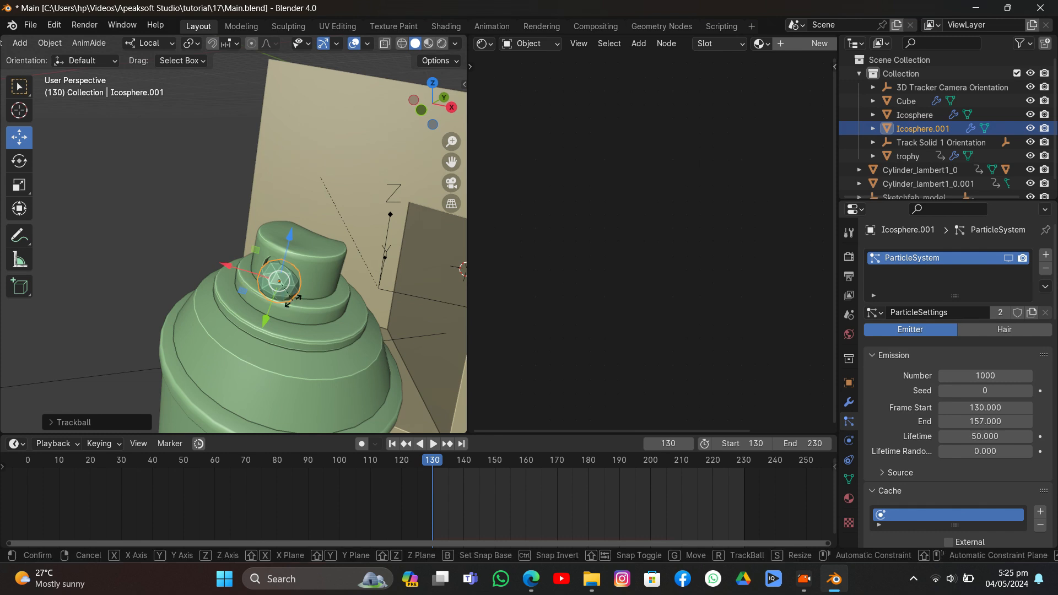
pyautogui.click(271, 298)
pyautogui.moveTo(248, 269); pyautogui.dragTo(242, 267)
pyautogui.moveTo(241, 308); pyautogui.dragTo(245, 305)
pyautogui.moveTo(242, 265); pyautogui.dragTo(240, 264)
pyautogui.press('r')
pyautogui.press('r')
pyautogui.click(268, 311)
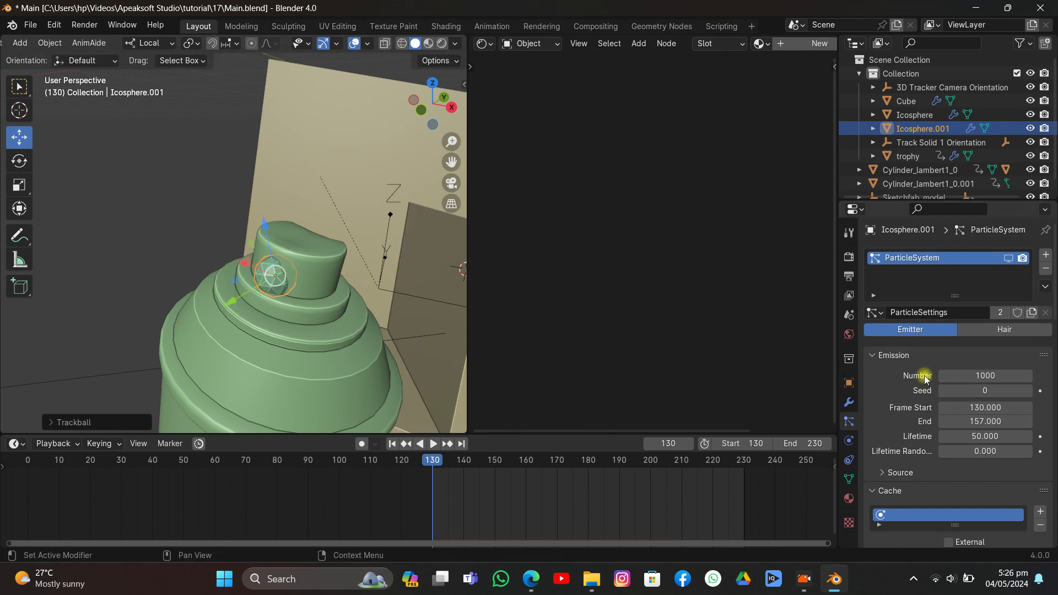
# Step: Set the green can emitter's object-aligned Y velocity to 0.94 m/s and bake its particles
pyautogui.scroll(-10, 989, 381)
pyautogui.scroll(-5, 947, 401)
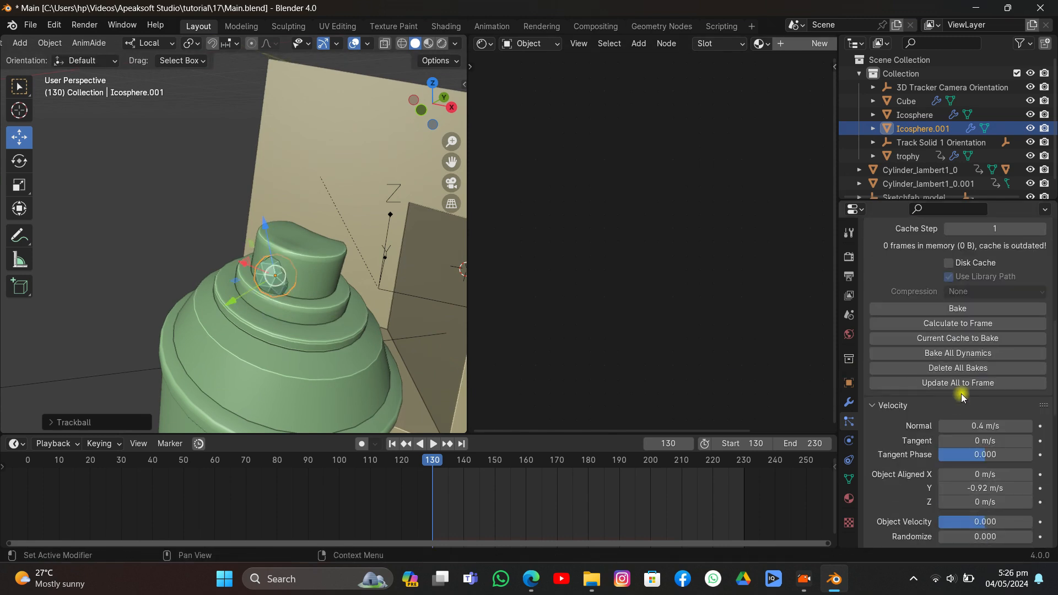
pyautogui.moveTo(970, 488); pyautogui.dragTo(977, 488)
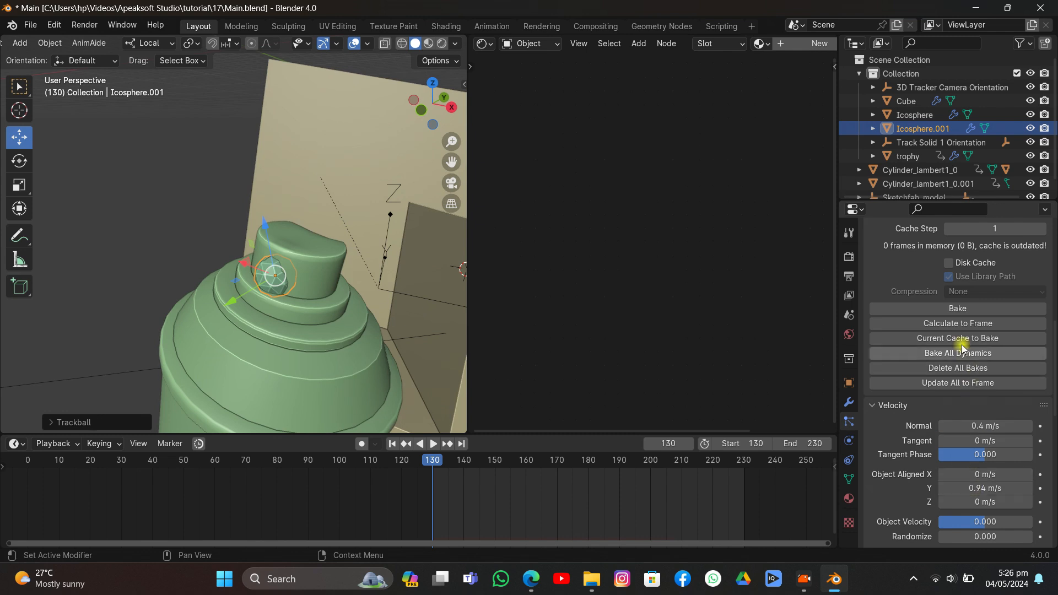
pyautogui.click(956, 309)
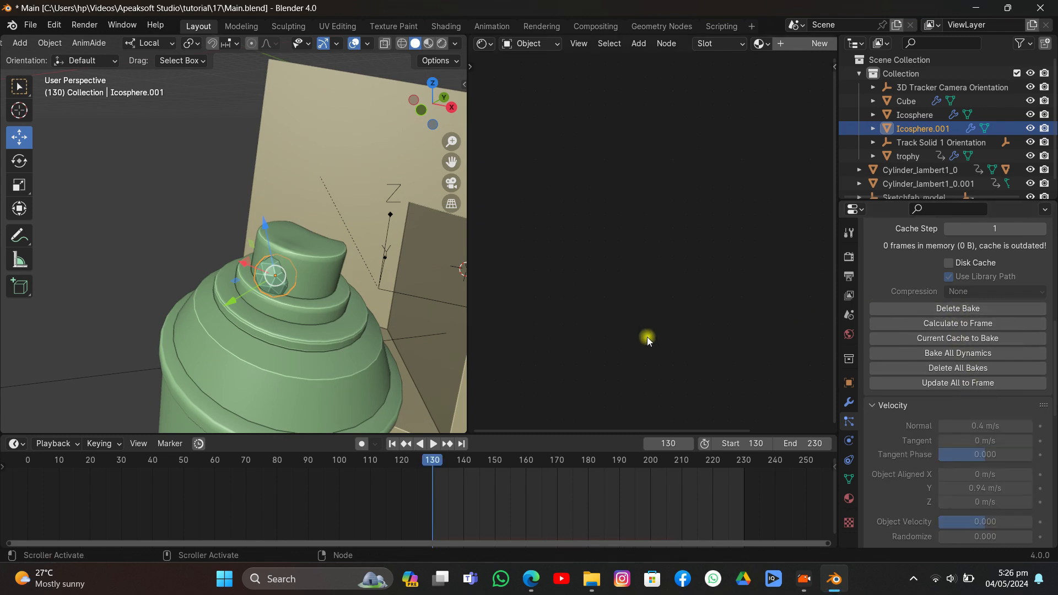
# Step: Make the green can's emitter a fluid Flow object with Particle System as the flow source, using its ParticleSystem
pyautogui.click(848, 441)
pyautogui.click(985, 269)
pyautogui.click(979, 343)
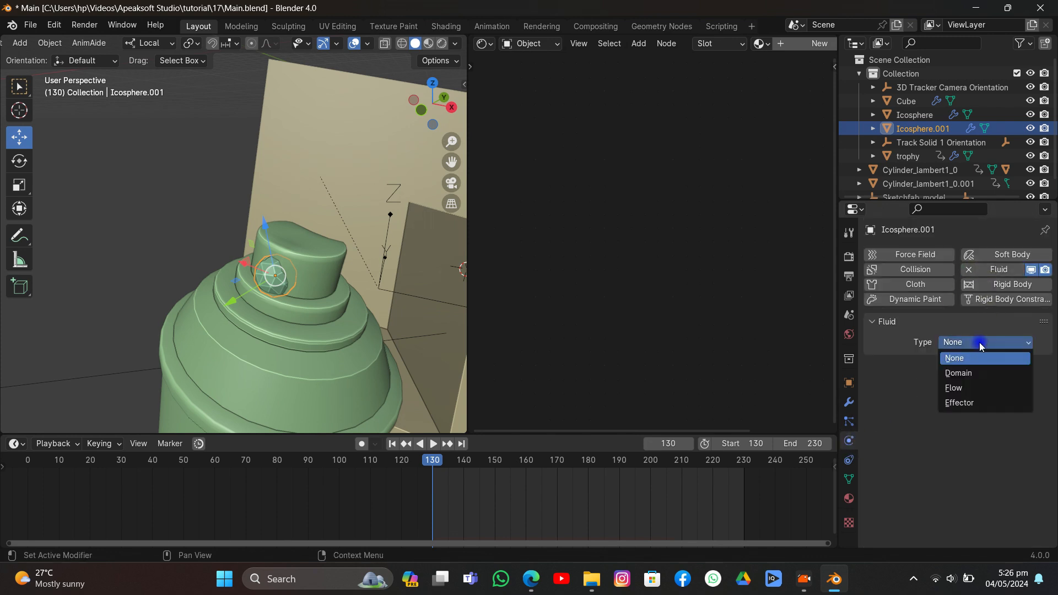
pyautogui.click(973, 389)
pyautogui.scroll(-5, 960, 395)
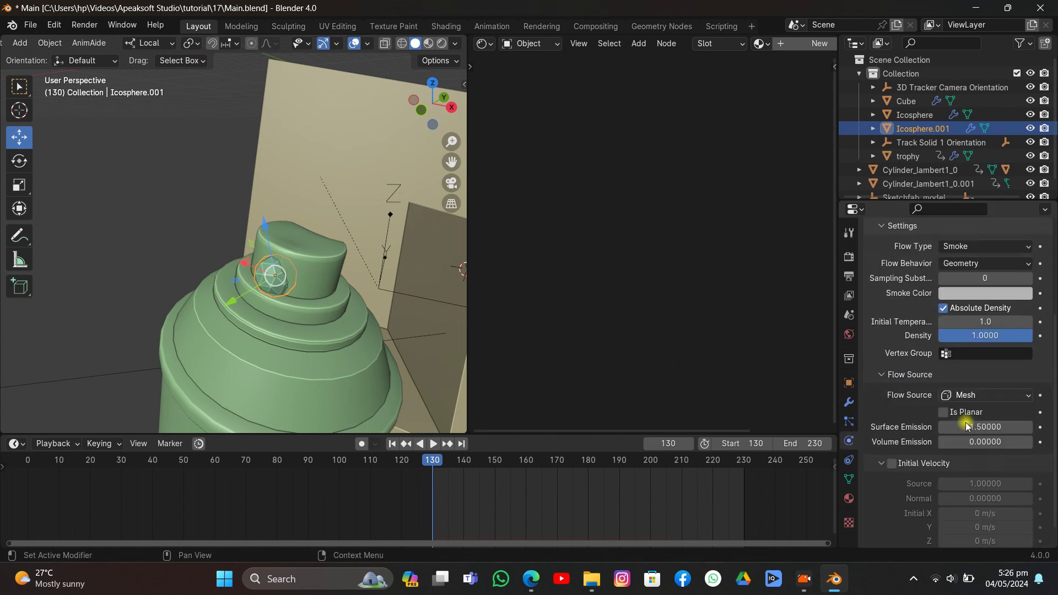
pyautogui.click(972, 398)
pyautogui.click(967, 424)
pyautogui.click(966, 449)
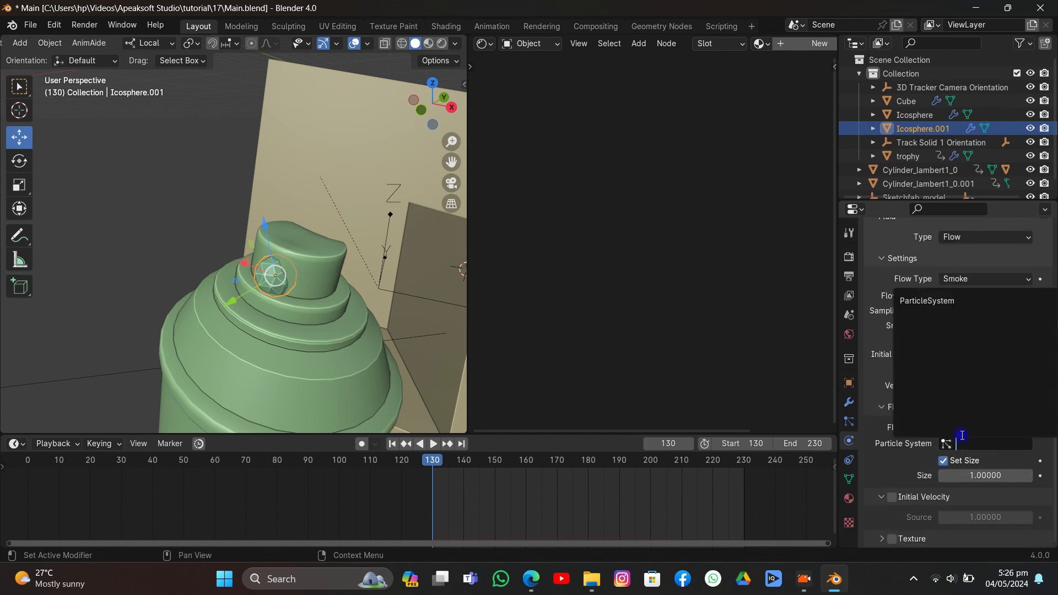
pyautogui.click(958, 306)
# Step: Bake the entire smoke simulation of the domain cube and preview the result up to frame 177
pyautogui.scroll(-4, 299, 214)
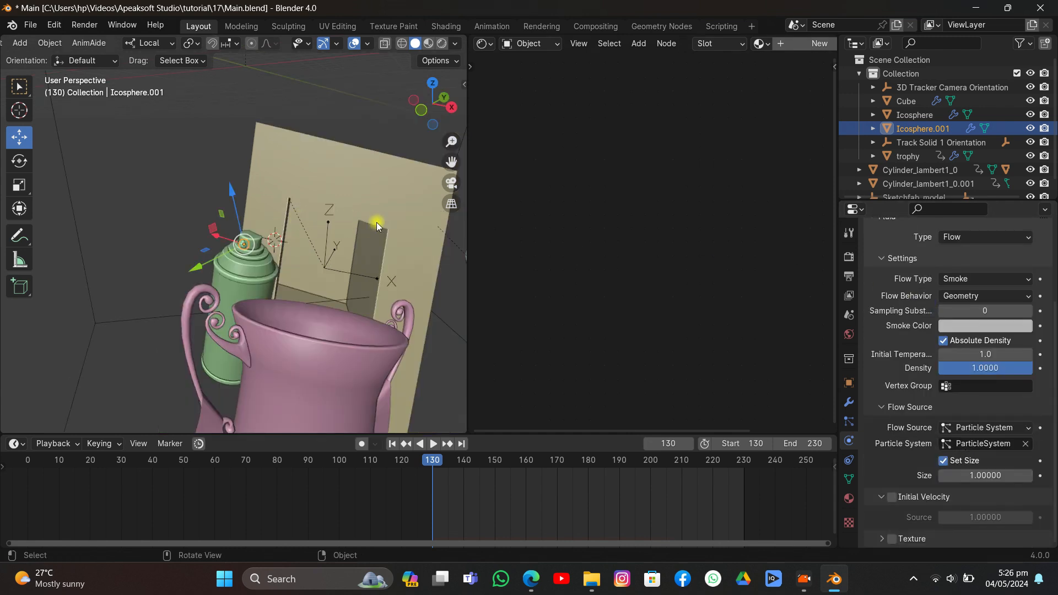
pyautogui.scroll(-3, 236, 201)
pyautogui.click(143, 174)
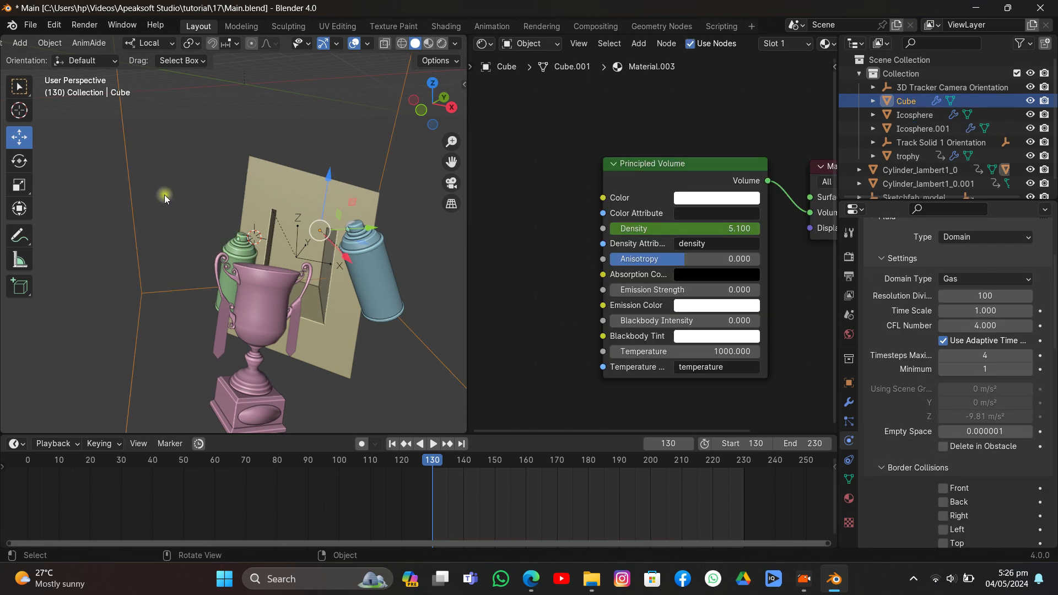
pyautogui.scroll(-15, 969, 347)
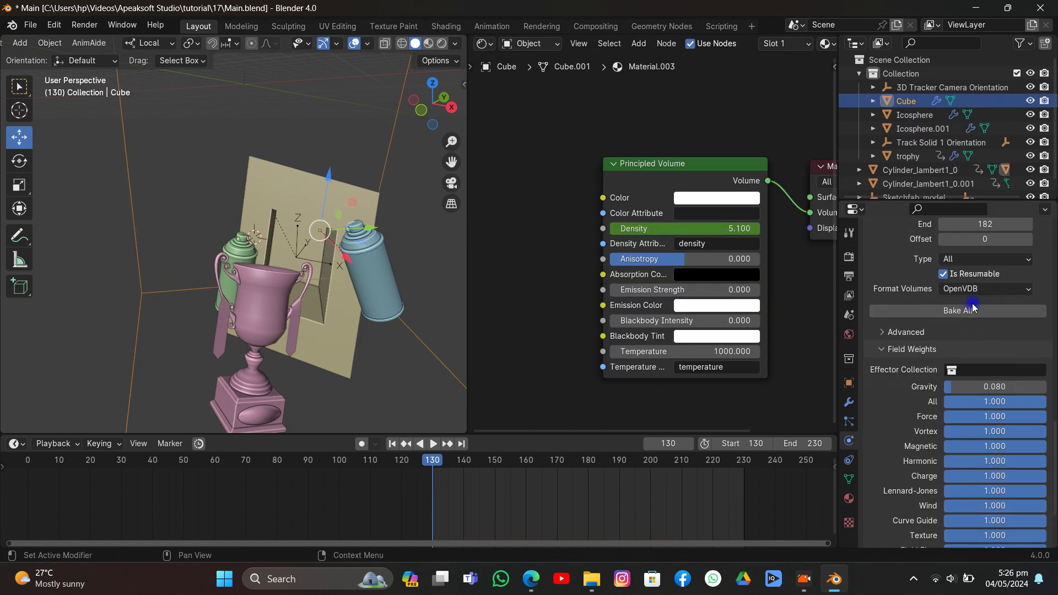
pyautogui.click(974, 310)
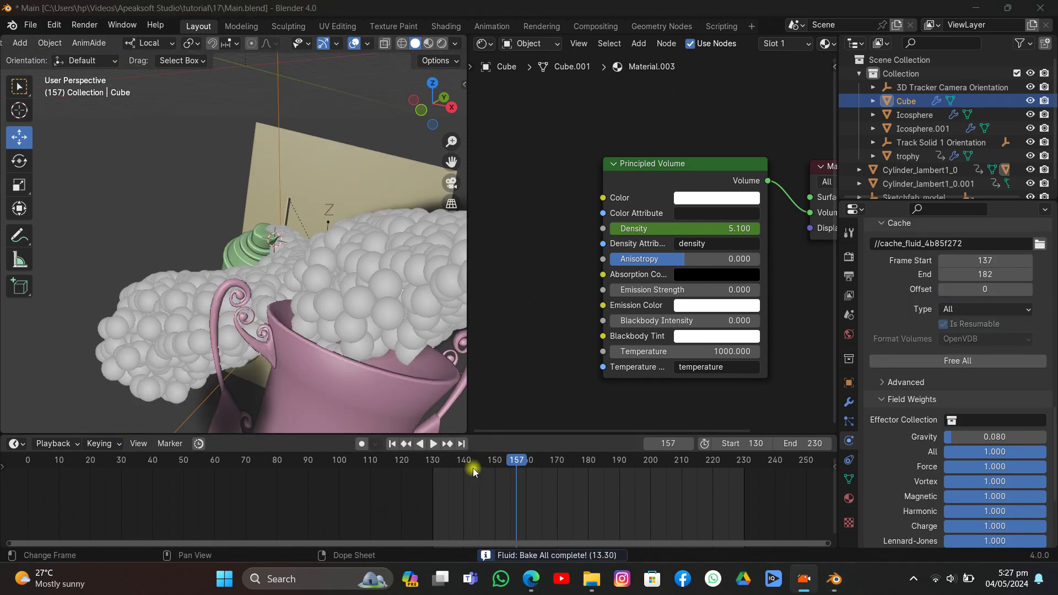
pyautogui.moveTo(518, 462); pyautogui.dragTo(549, 445)
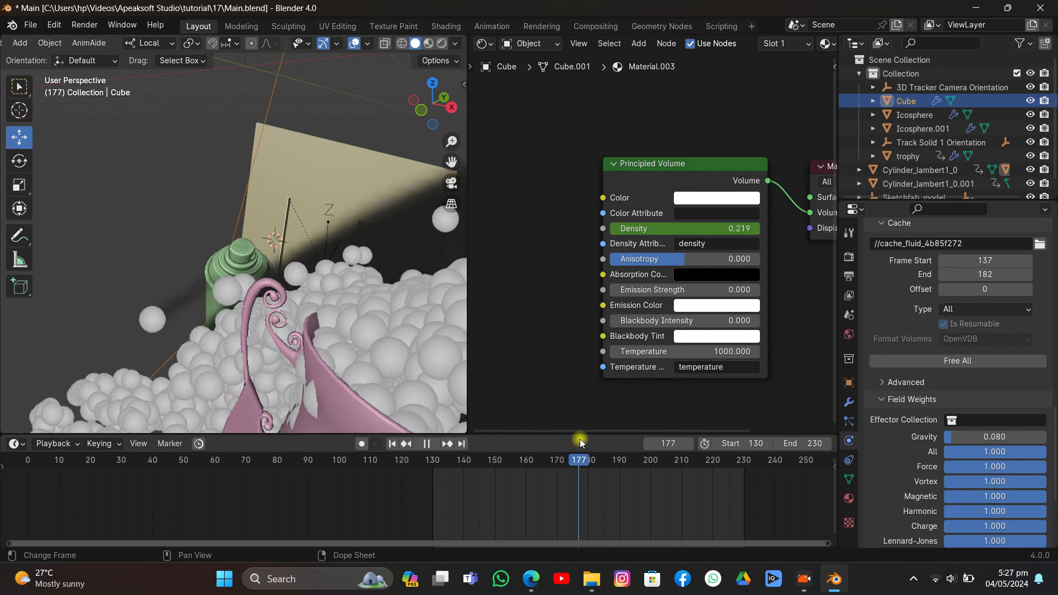
# Step: Turn off the viewport display of the particle systems on both the green and the blue can's emitters
pyautogui.click(257, 259)
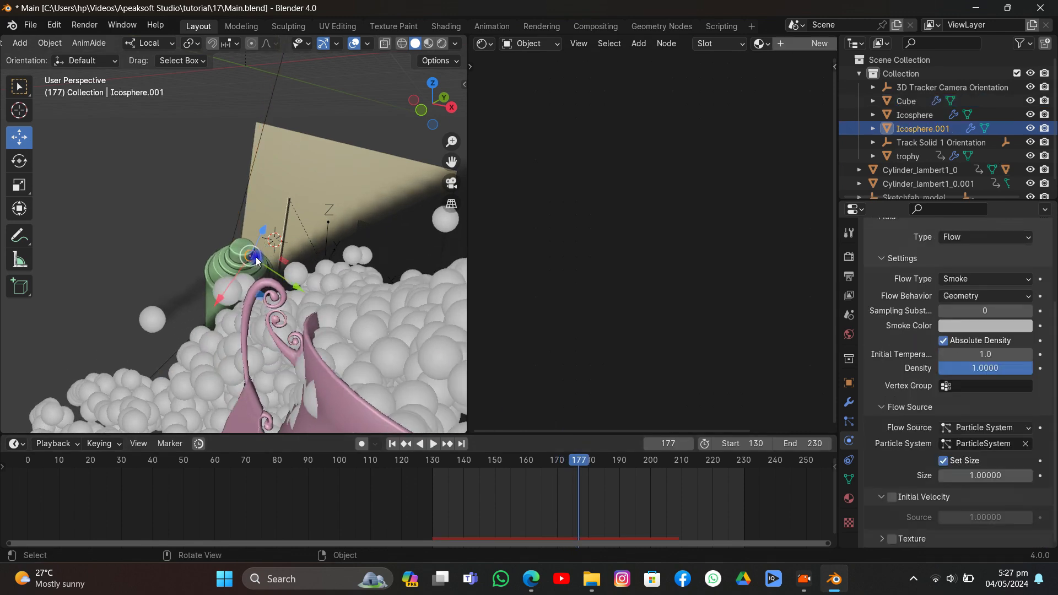
pyautogui.click(848, 419)
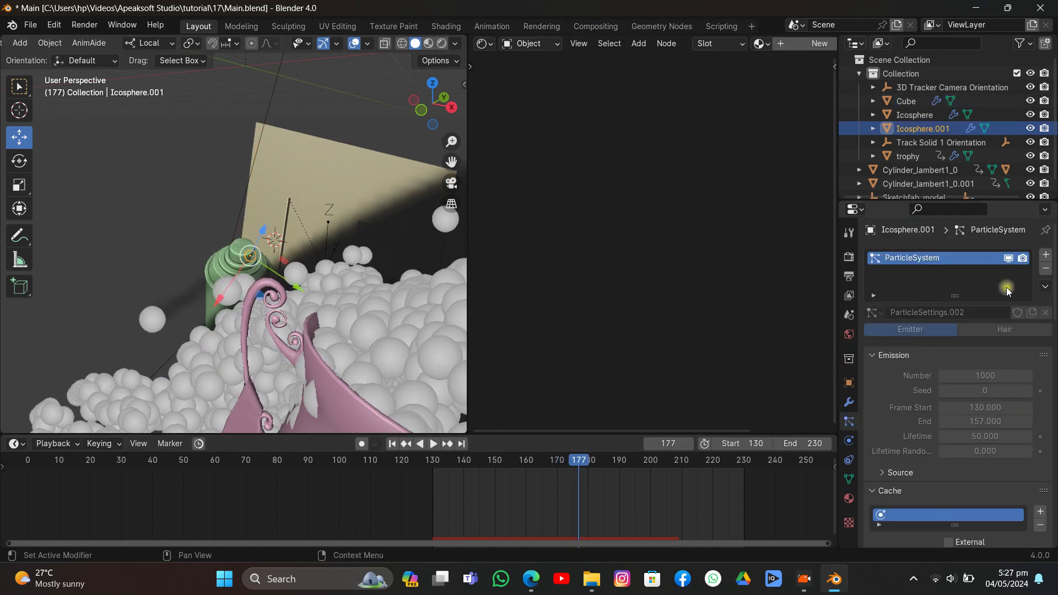
pyautogui.click(1007, 258)
pyautogui.scroll(-3, 360, 240)
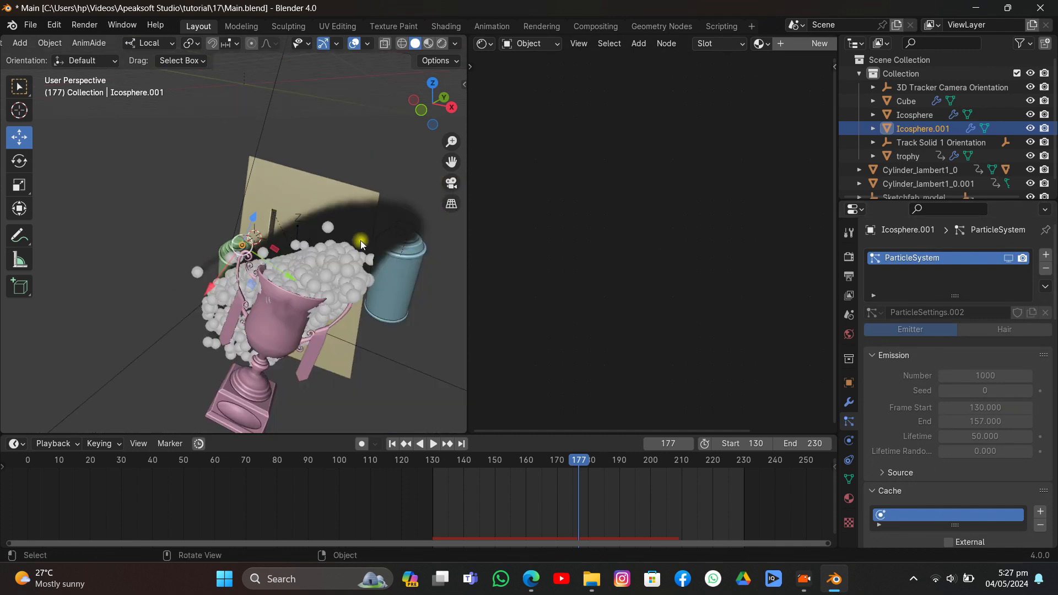
pyautogui.click(358, 254)
pyautogui.click(1008, 258)
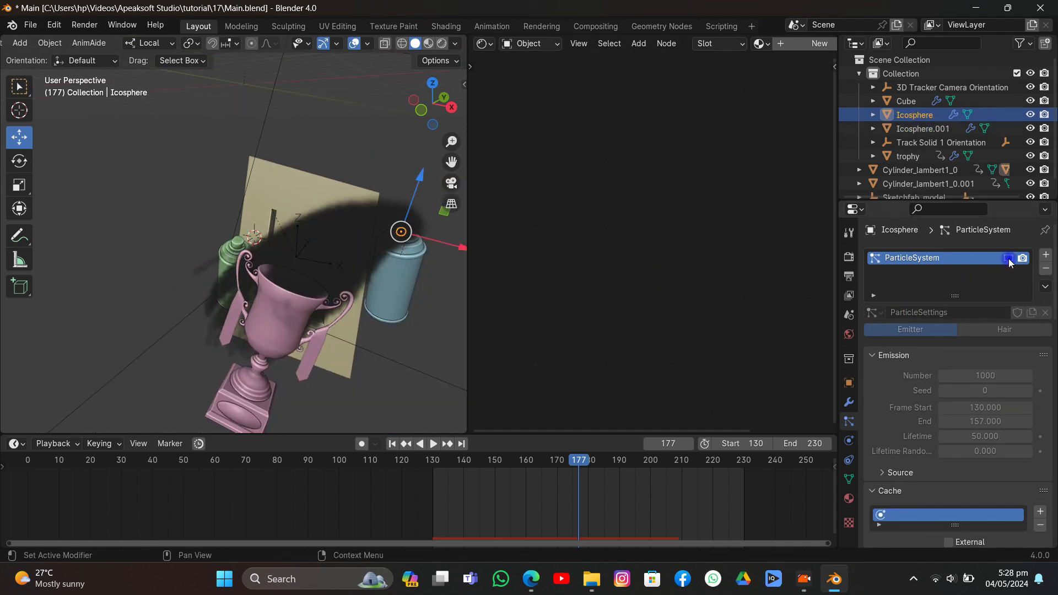
# Step: Play back the smoke, stop at frame 144 to inspect the green can, and show the blue can emitter's particles again
pyautogui.press('space')
pyautogui.moveTo(611, 465); pyautogui.dragTo(476, 466)
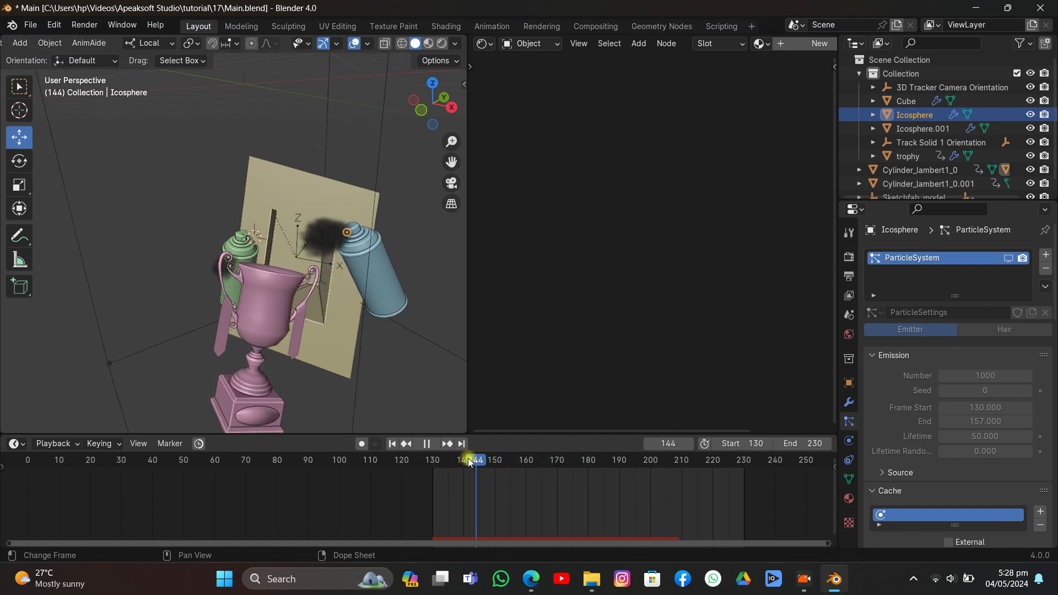
pyautogui.press('space')
pyautogui.scroll(10, 295, 290)
pyautogui.scroll(-7, 296, 289)
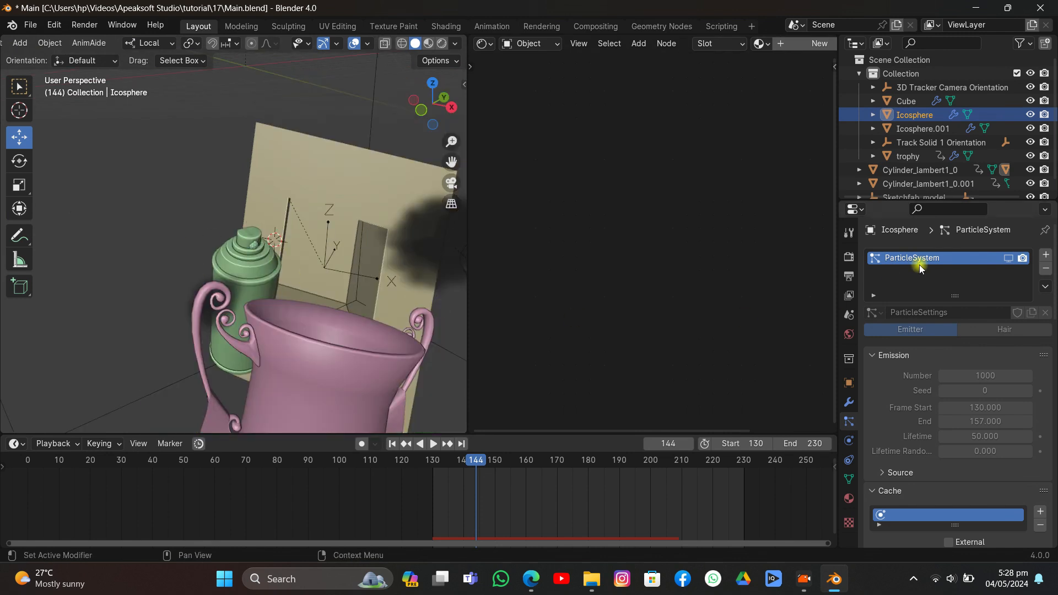
pyautogui.click(1008, 257)
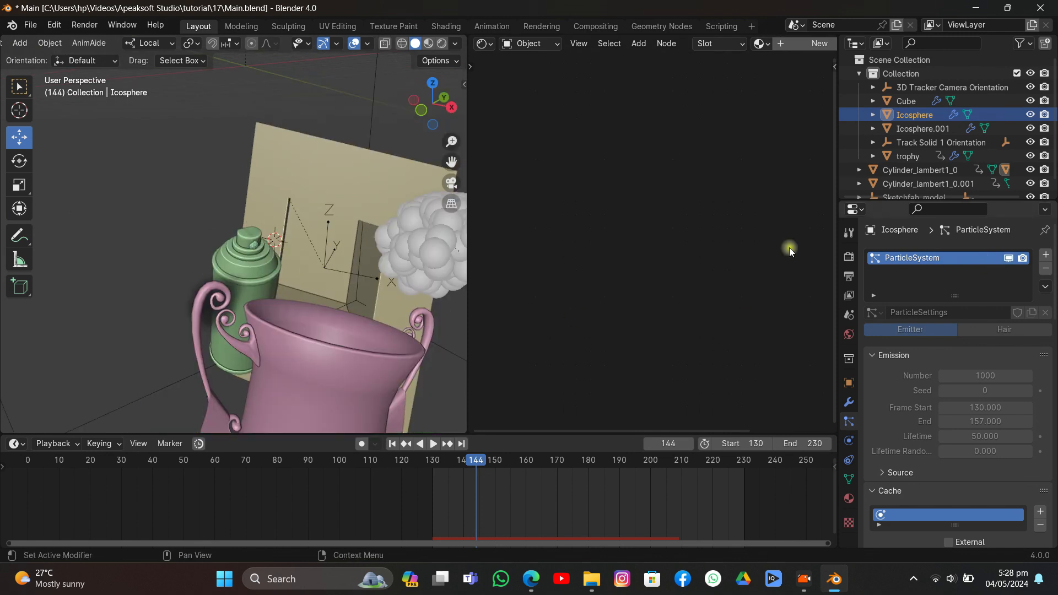
# Step: Set the Flow Behavior of the green can's emitter to Inflow
pyautogui.click(256, 247)
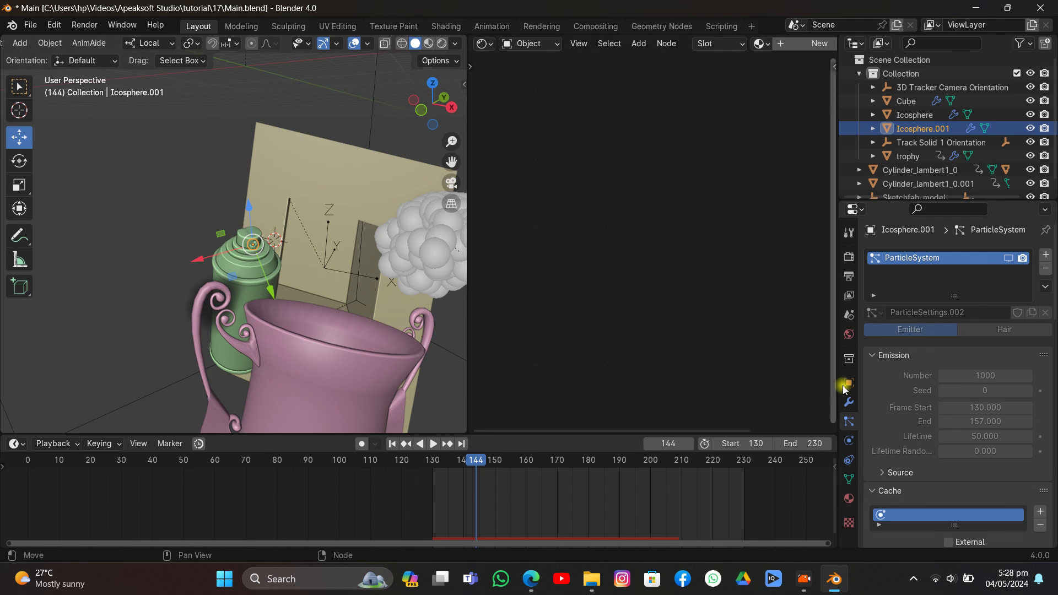
pyautogui.click(848, 440)
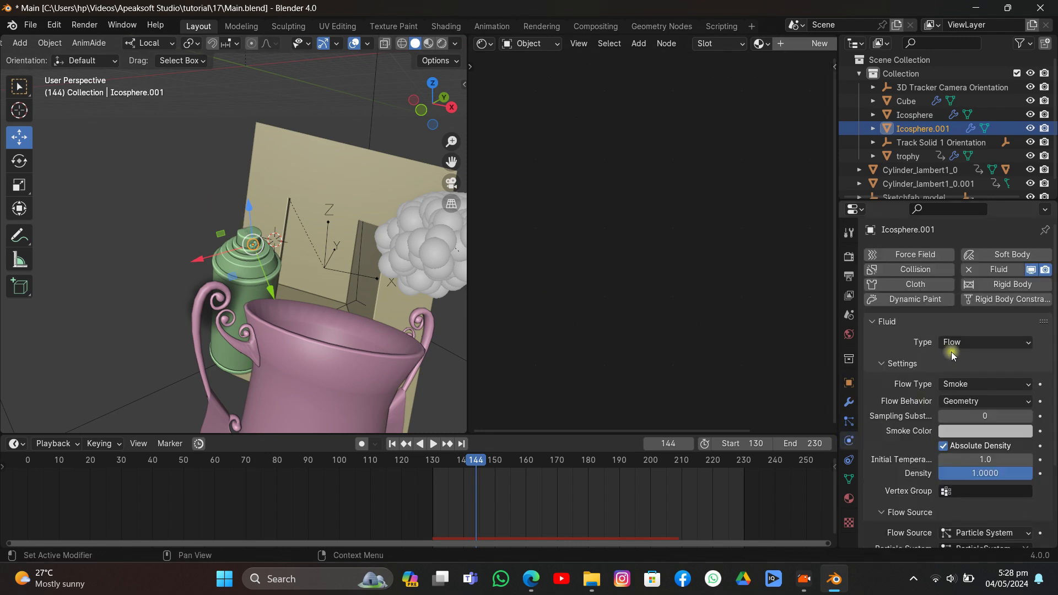
pyautogui.click(958, 399)
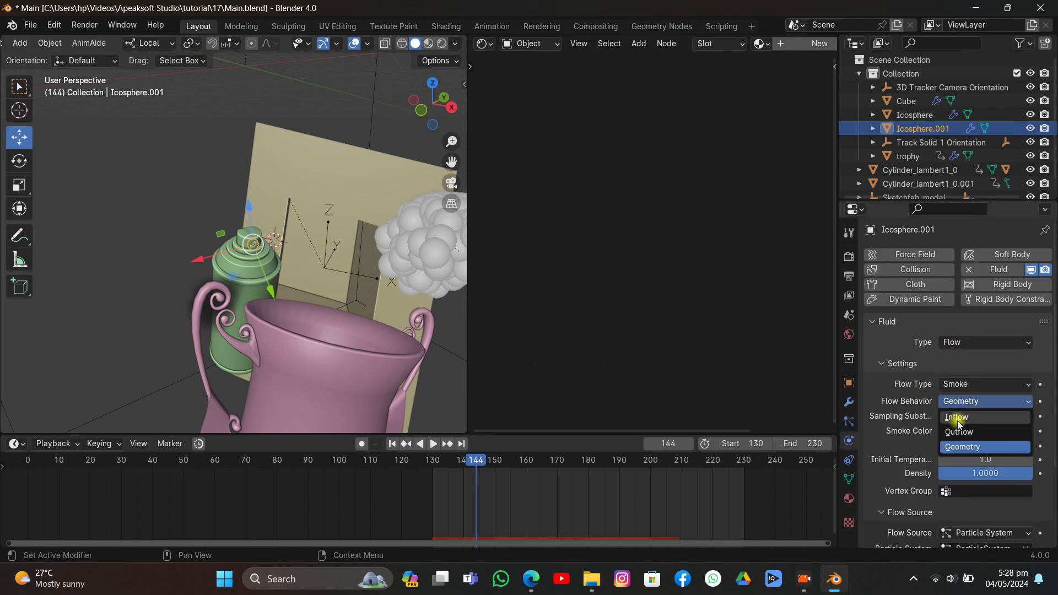
pyautogui.click(956, 420)
# Step: Free the domain cube's existing smoke bake and bake the entire simulation again
pyautogui.click(365, 87)
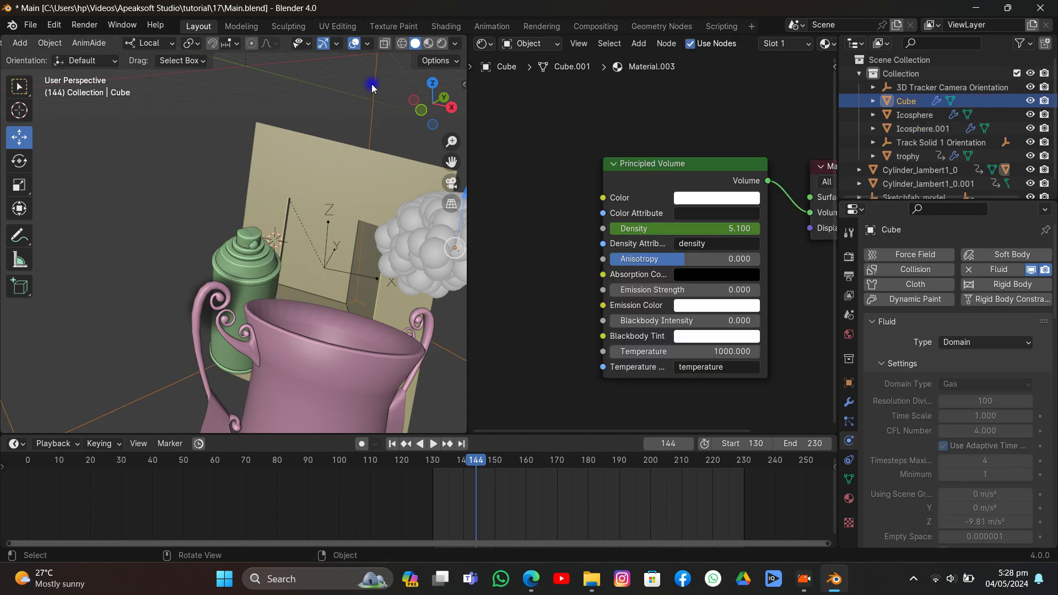
pyautogui.scroll(-15, 974, 365)
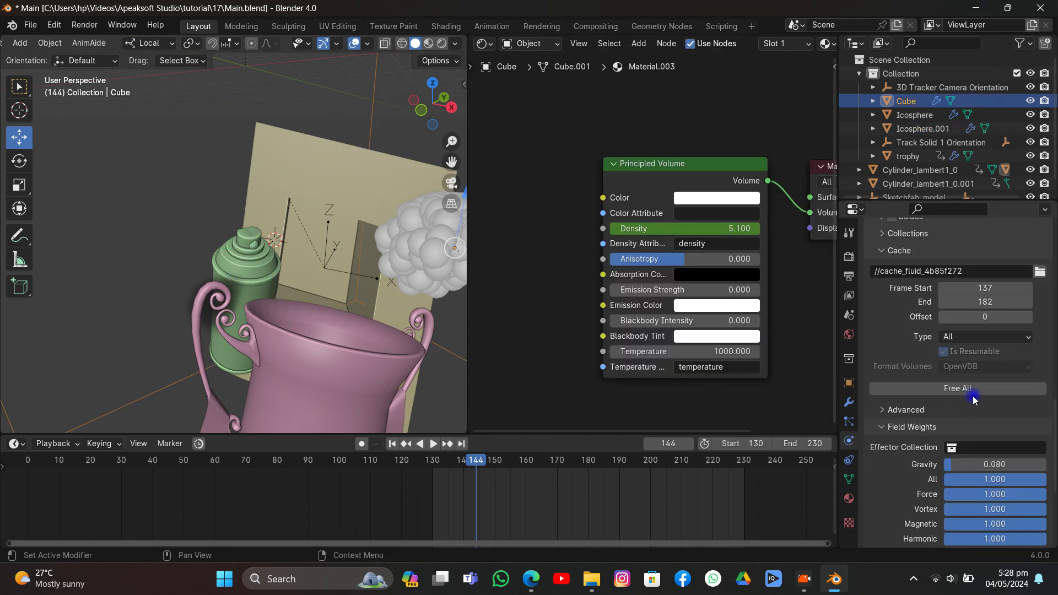
pyautogui.click(972, 394)
pyautogui.click(986, 387)
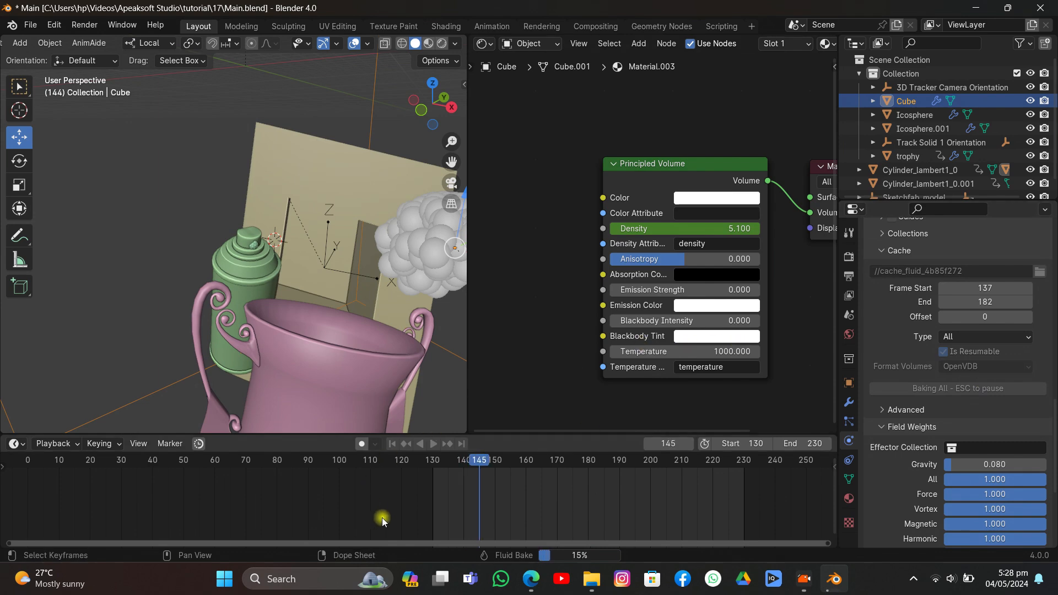
# Step: Save the file and preview the baked smoke through the camera in rendered shading from frame 150 to 166
pyautogui.moveTo(499, 465)
pyautogui.mouseDown()
pyautogui.moveTo(563, 459)
pyautogui.moveTo(617, 429)
pyautogui.moveTo(494, 460)
pyautogui.mouseUp()
pyautogui.press('KP_0')
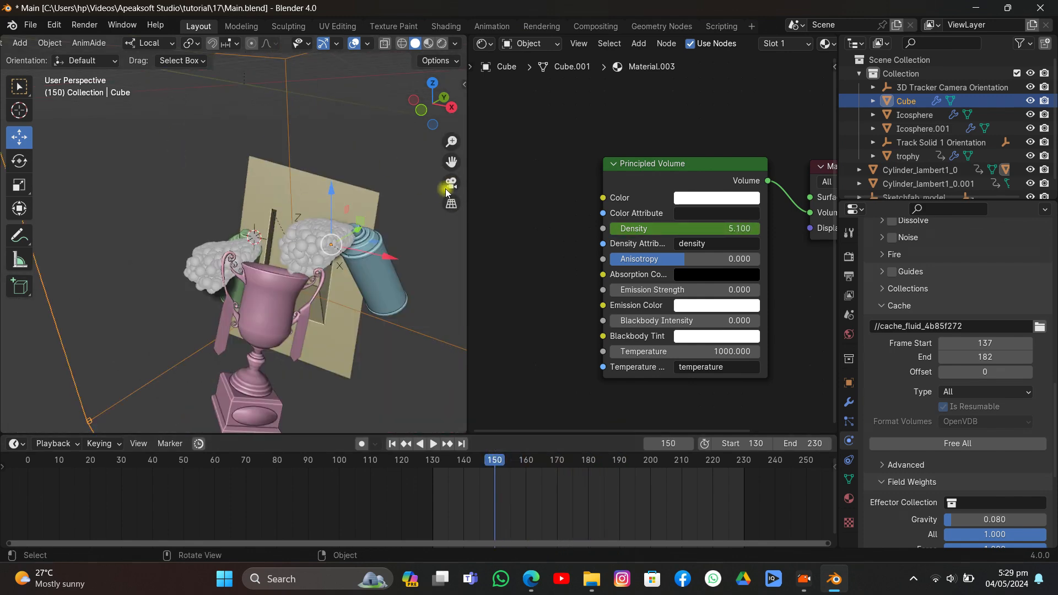
pyautogui.hotkey('ctrl', 's')
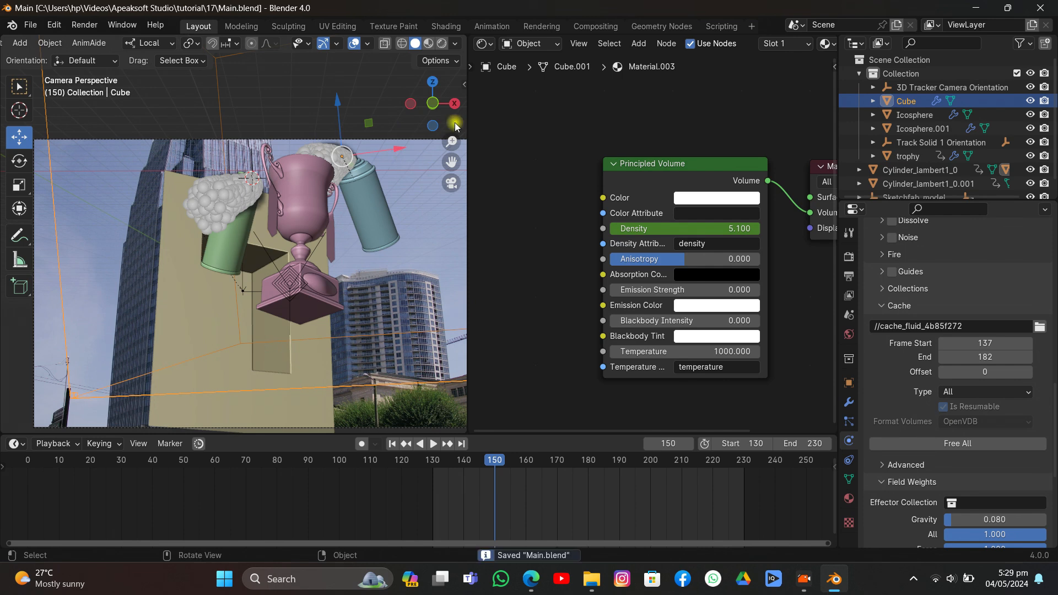
pyautogui.click(442, 43)
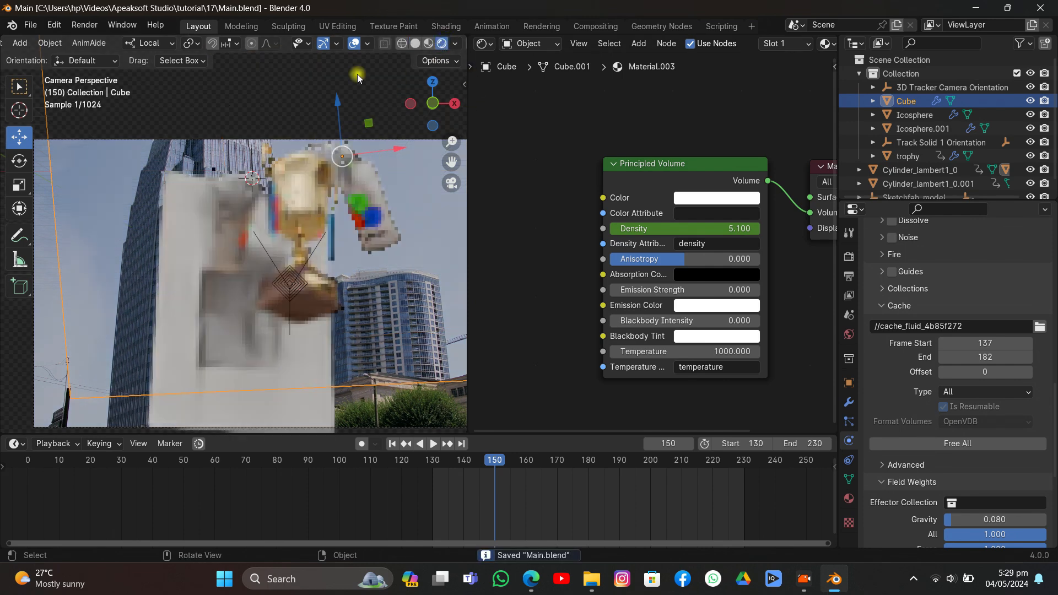
pyautogui.press('space')
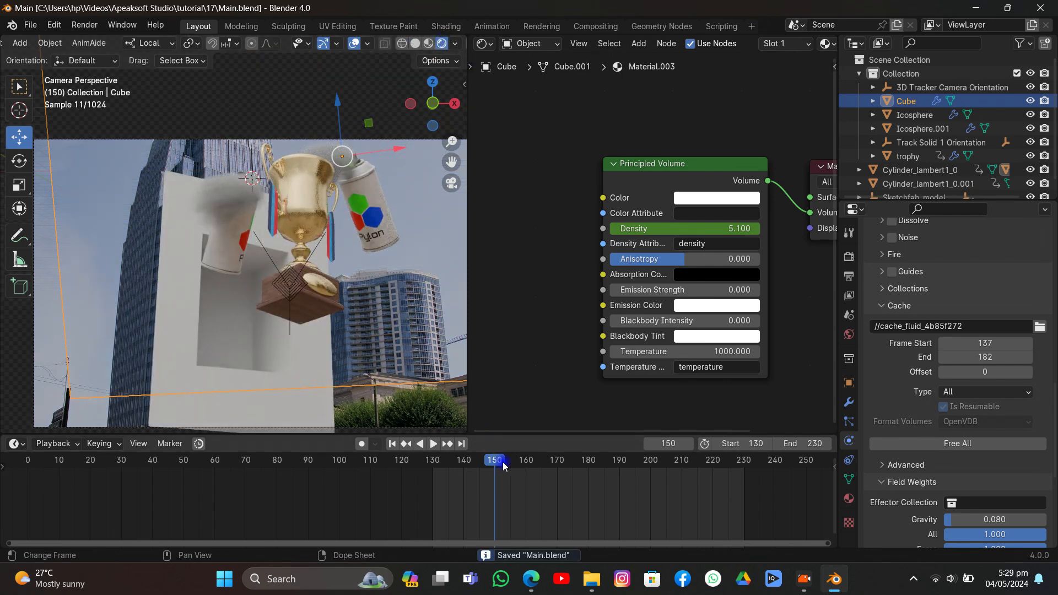
pyautogui.press('space')
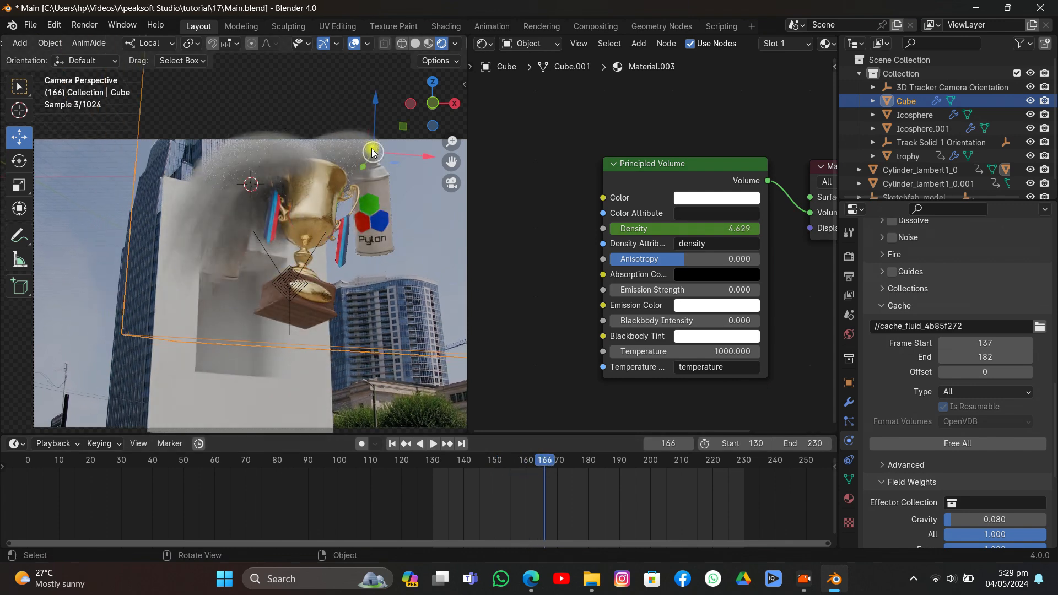
# Step: Enable Scene World lighting for the material preview, check the HDRI background, and return to solid shading
pyautogui.click(415, 44)
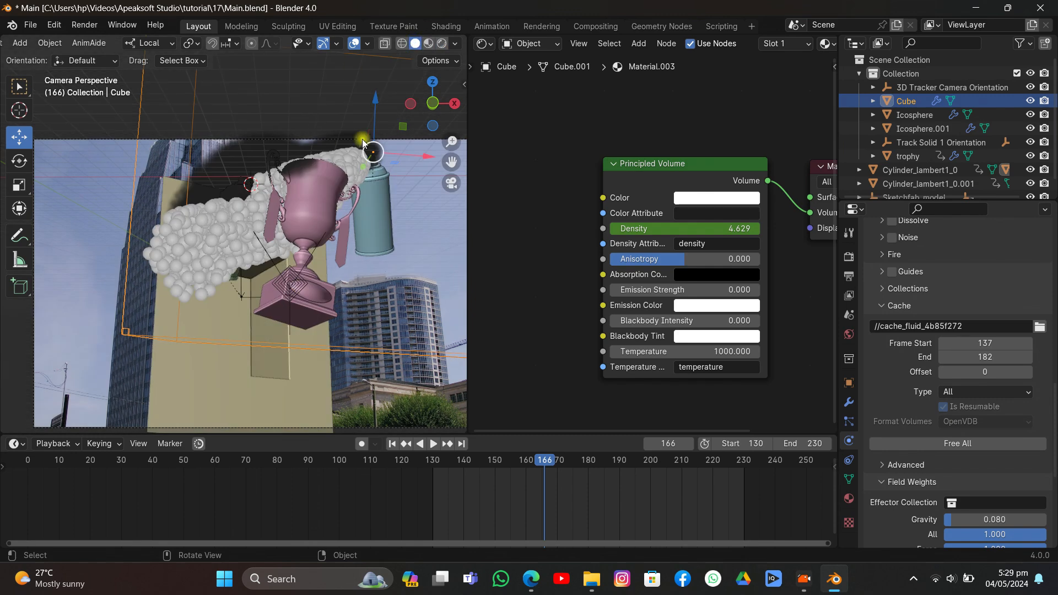
pyautogui.click(428, 44)
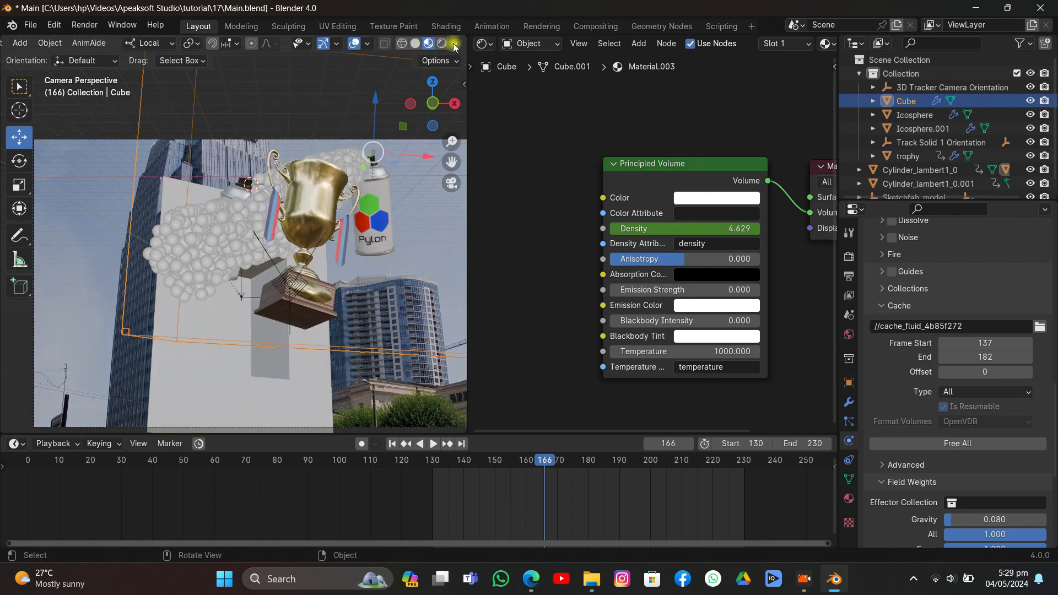
pyautogui.click(454, 44)
pyautogui.click(399, 125)
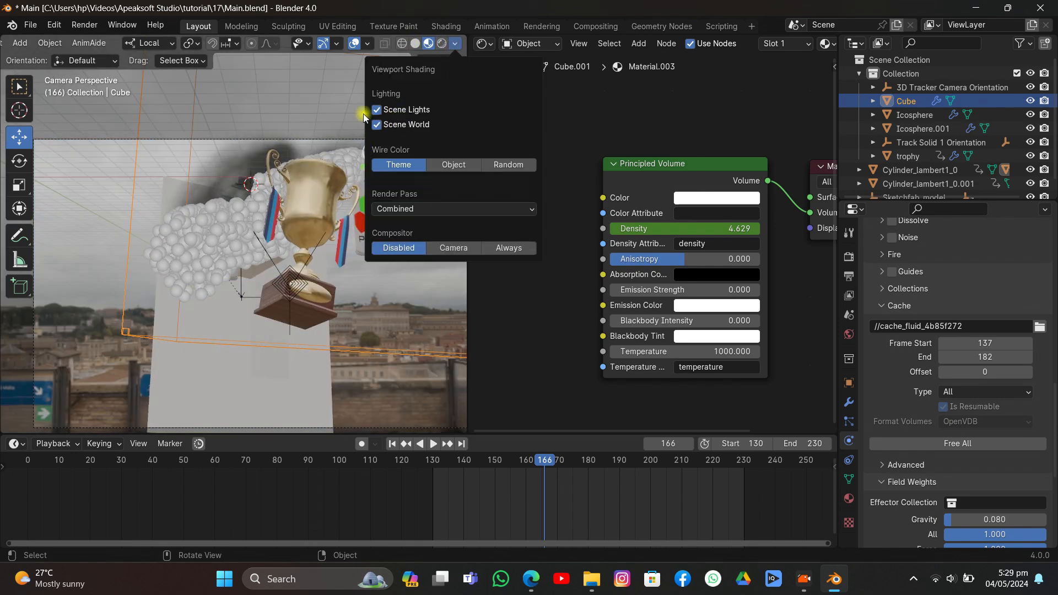
pyautogui.moveTo(339, 191); pyautogui.dragTo(413, 185, button='middle')
pyautogui.click(447, 183)
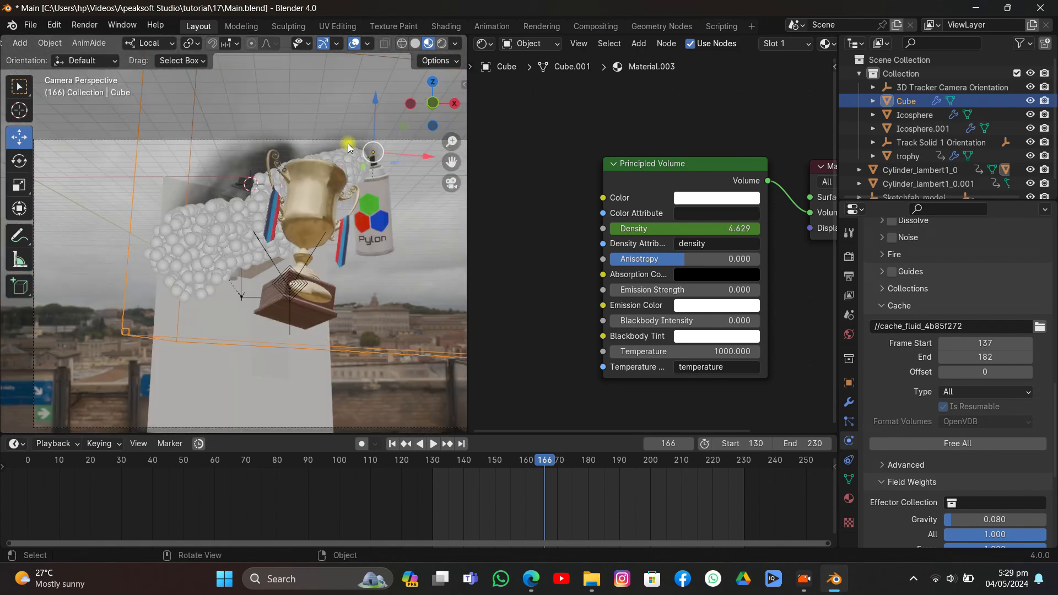
pyautogui.click(417, 43)
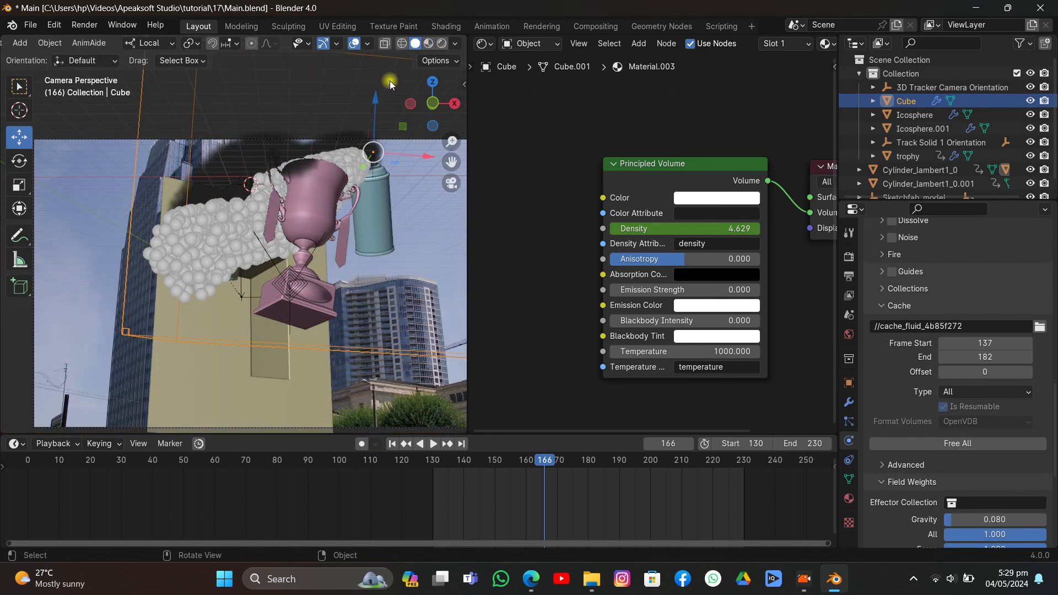
# Step: Show the World shader nodes and add mapping nodes to the castel_st_angelo_roof_4k.exr environment texture
pyautogui.click(429, 237)
pyautogui.scroll(-2, 388, 222)
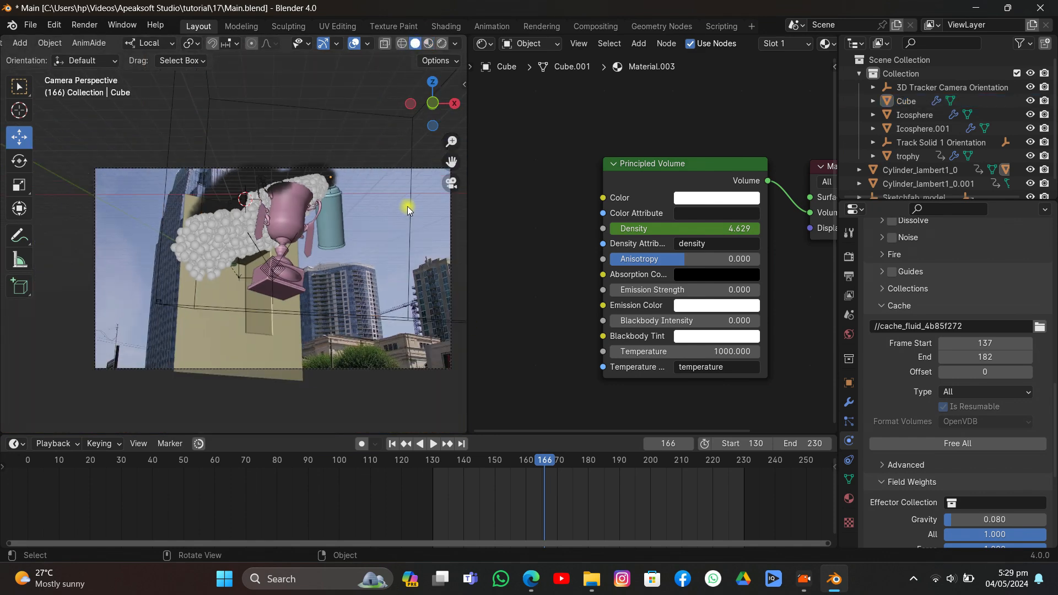
pyautogui.click(518, 45)
pyautogui.click(570, 93)
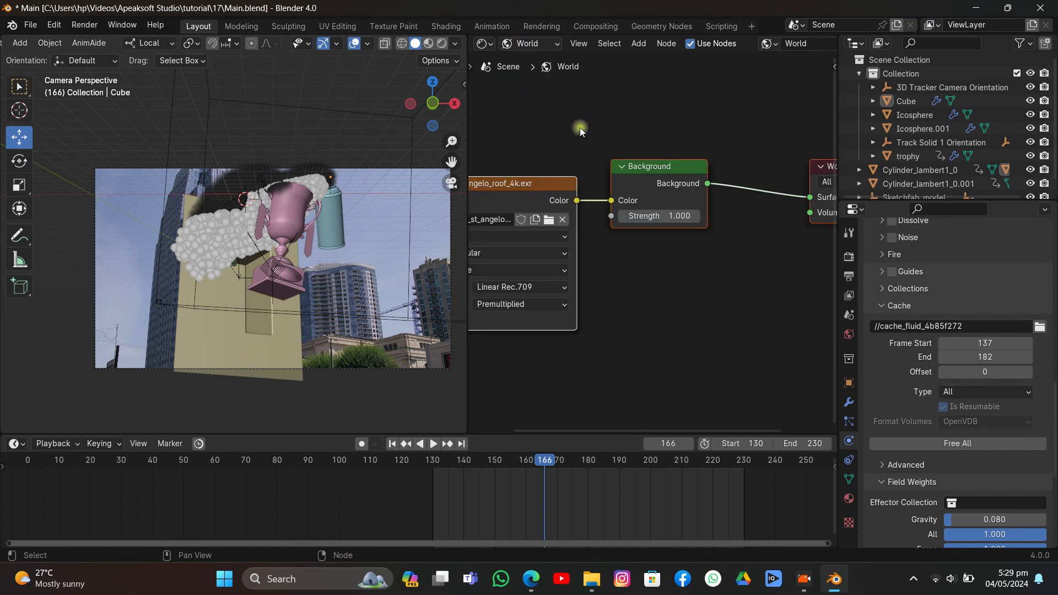
pyautogui.click(521, 197)
pyautogui.moveTo(521, 197); pyautogui.dragTo(715, 159, button='middle')
pyautogui.hotkey('ctrl', 't')
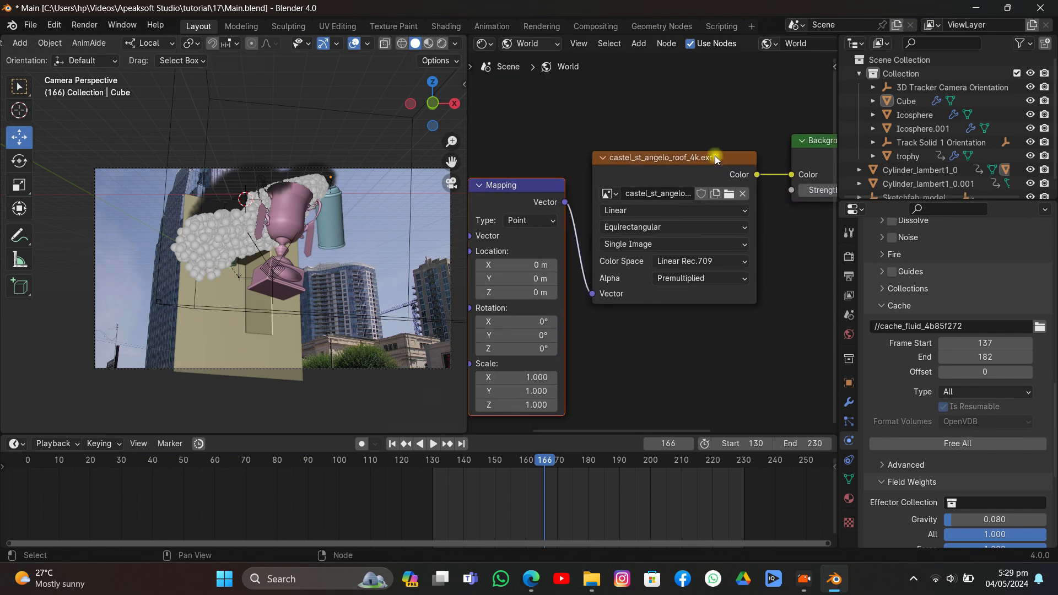
# Step: Replace the world's environment image with the ulmer_muenster HDRI while viewing the scene in material preview
pyautogui.click(428, 43)
pyautogui.moveTo(369, 112)
pyautogui.mouseDown(button='middle')
pyautogui.moveTo(403, 133)
pyautogui.moveTo(36, 150)
pyautogui.moveTo(141, 95)
pyautogui.moveTo(352, 50)
pyautogui.moveTo(163, 81)
pyautogui.moveTo(251, 103)
pyautogui.moveTo(445, 84)
pyautogui.moveTo(305, 164)
pyautogui.mouseUp(button='middle')
pyautogui.click(729, 193)
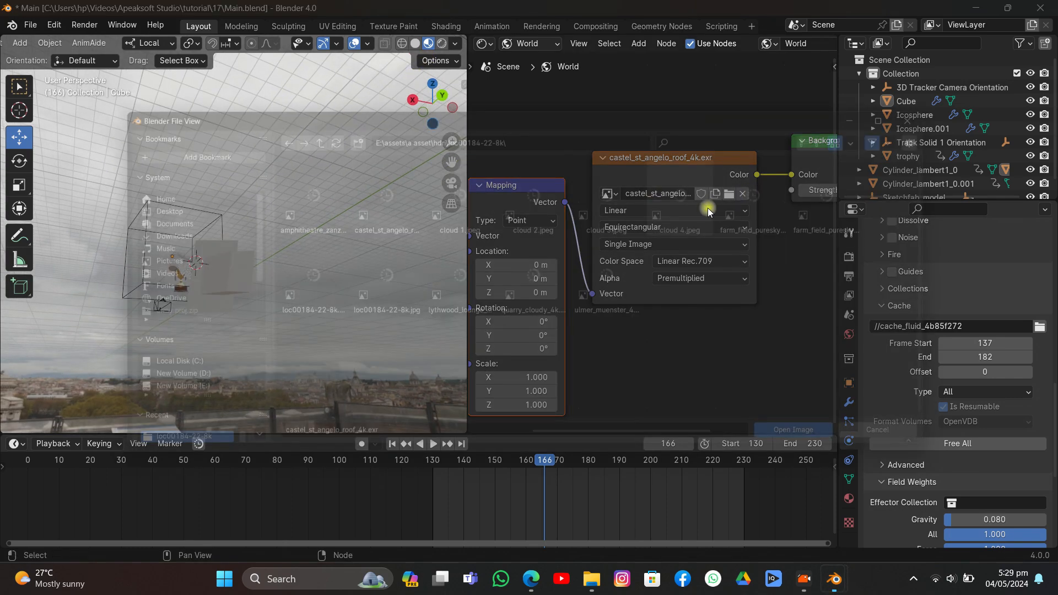
pyautogui.doubleClick(620, 274)
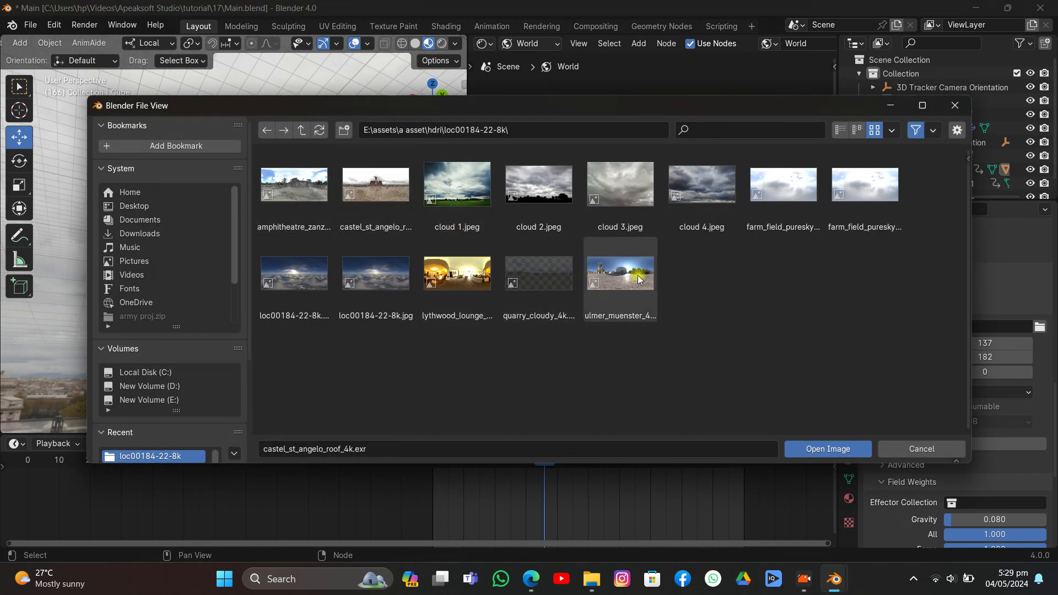
# Step: Set the environment mapping's Z rotation to -32°, check it in rendered shading through the camera, and save the file
pyautogui.moveTo(457, 201); pyautogui.dragTo(161, 196, button='middle')
pyautogui.moveTo(596, 316); pyautogui.dragTo(629, 304, button='middle')
pyautogui.moveTo(548, 336); pyautogui.dragTo(504, 336)
pyautogui.click(451, 188)
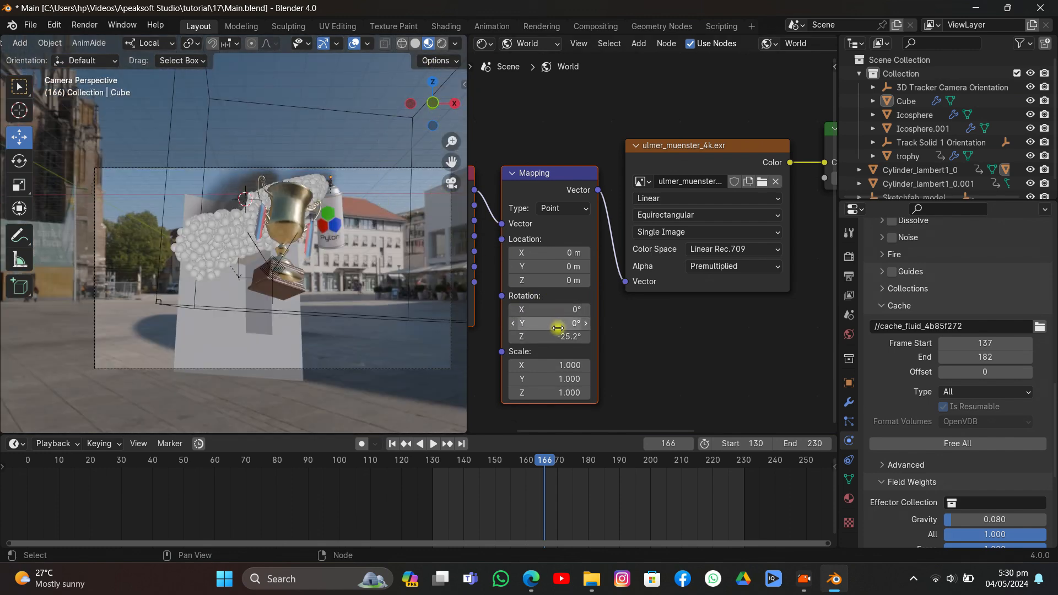
pyautogui.moveTo(557, 337); pyautogui.dragTo(546, 336)
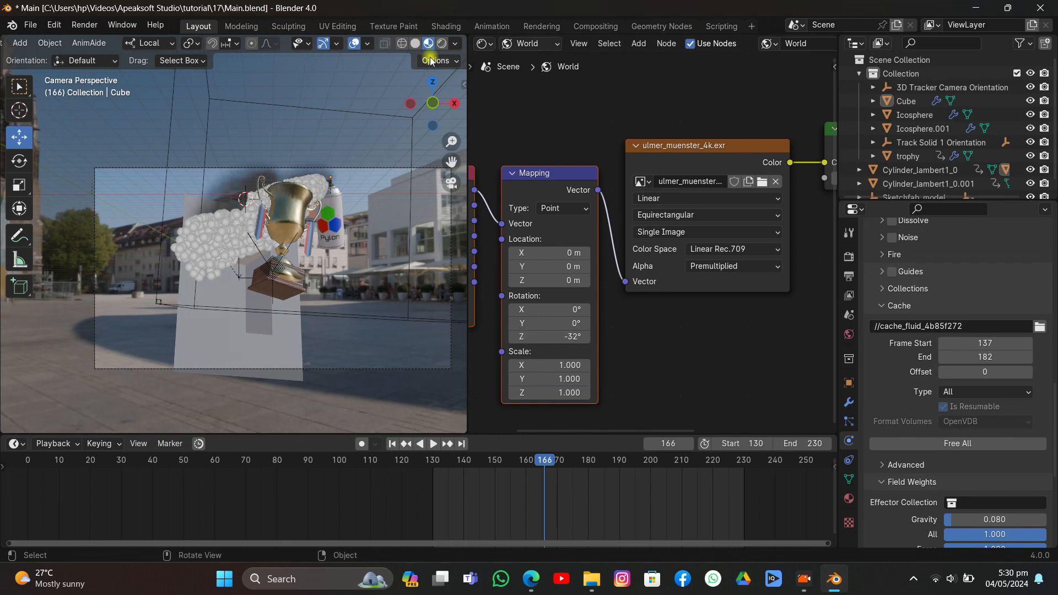
pyautogui.click(443, 43)
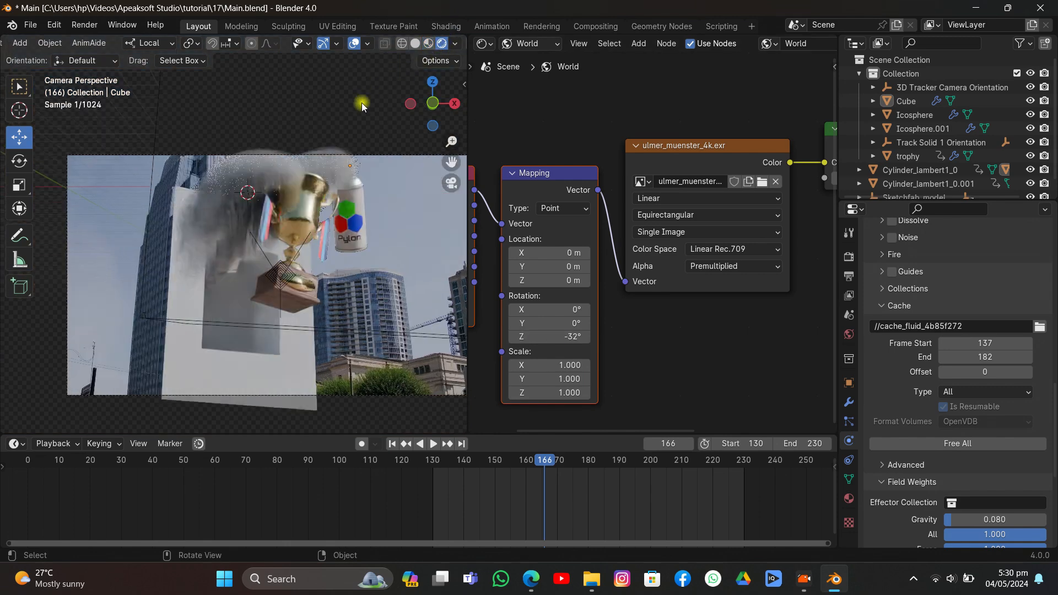
pyautogui.hotkey('ctrl', 's')
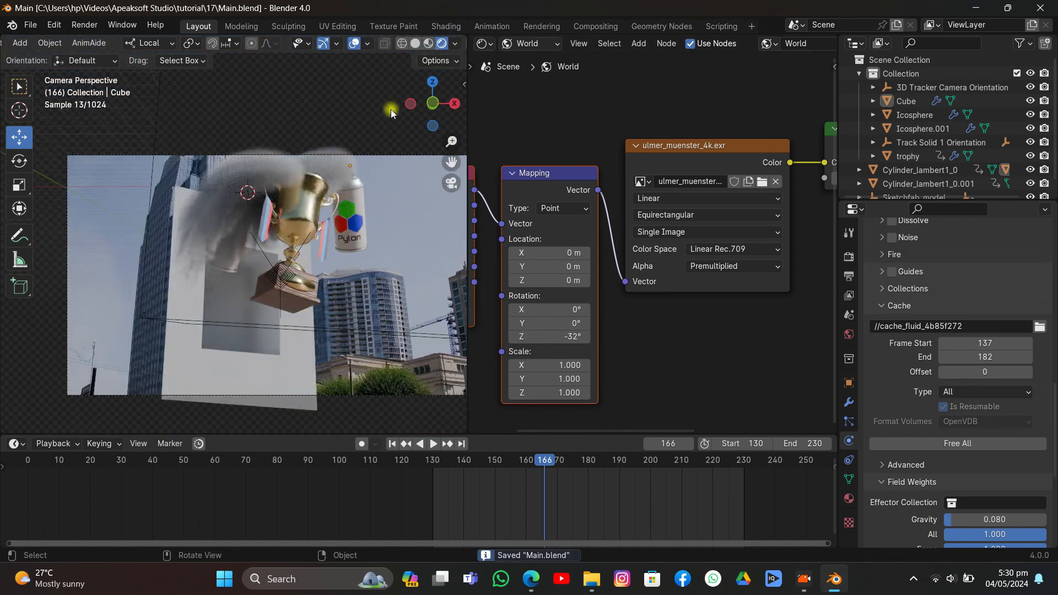
# Step: Select the four front faces surrounding the opening of the Track Solid 1 wall in Edit Mode
pyautogui.click(177, 286)
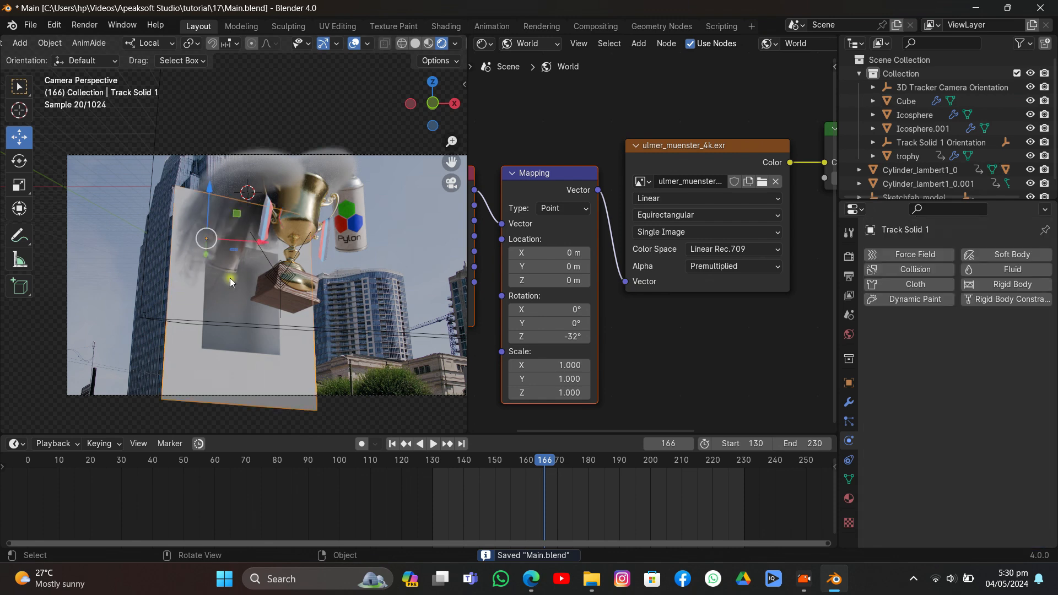
pyautogui.click(412, 44)
pyautogui.moveTo(453, 158); pyautogui.dragTo(444, 179)
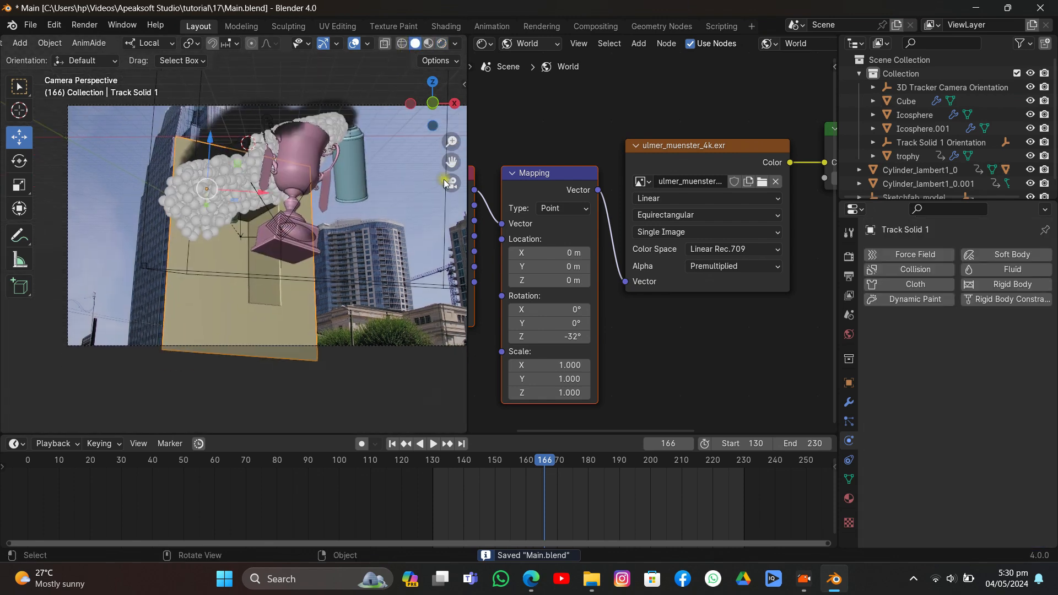
pyautogui.press('Tab')
pyautogui.hscroll(-5, 55, 49)
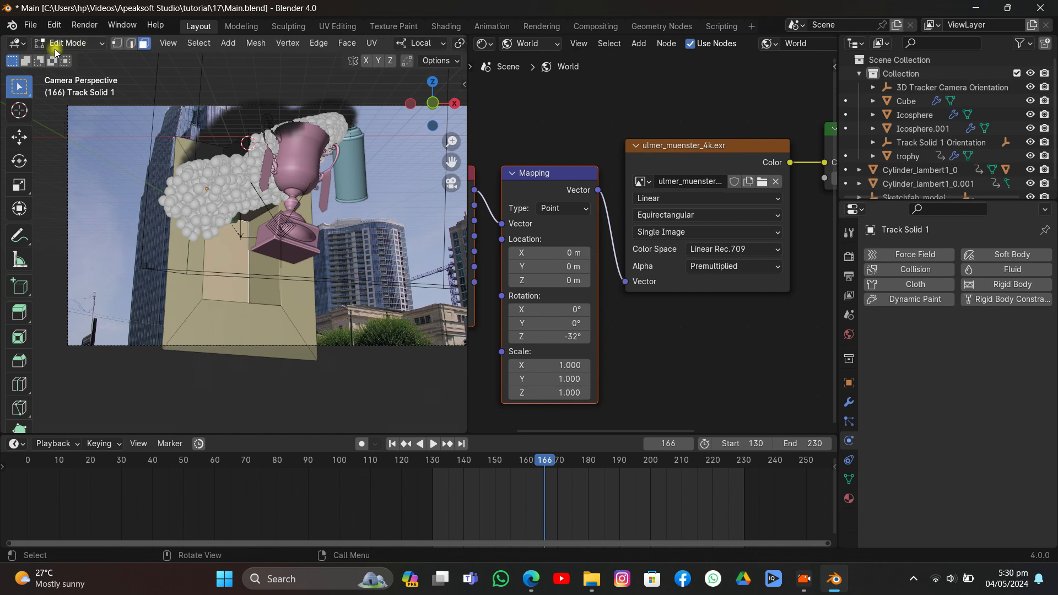
pyautogui.click(184, 206)
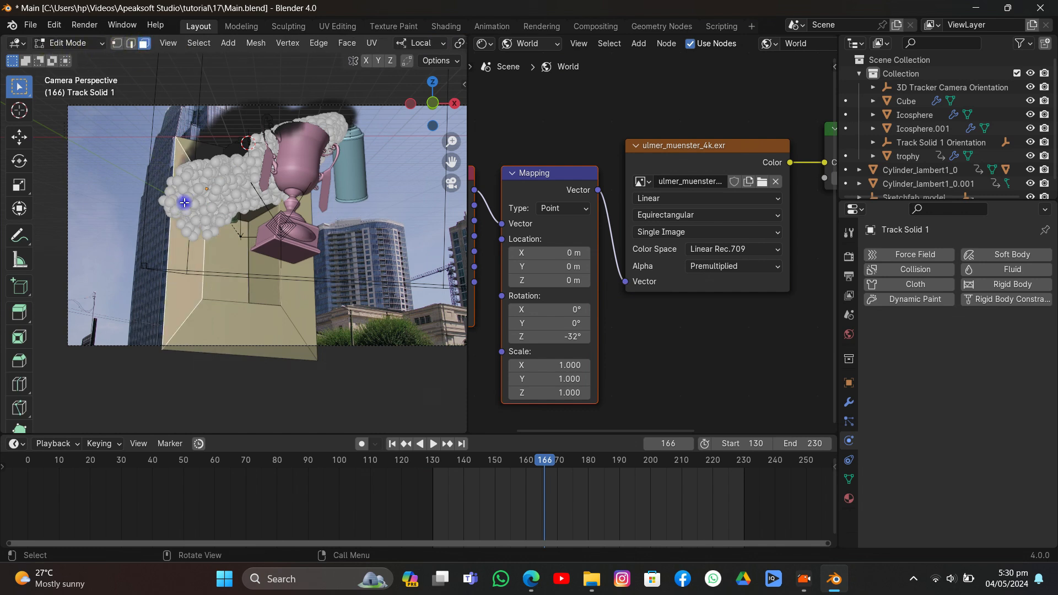
pyautogui.keyDown('shift'); pyautogui.click(201, 150); pyautogui.keyUp('shift')
pyautogui.keyDown('shift'); pyautogui.click(301, 285); pyautogui.keyUp('shift')
pyautogui.keyDown('shift'); pyautogui.click(262, 329); pyautogui.keyUp('shift')
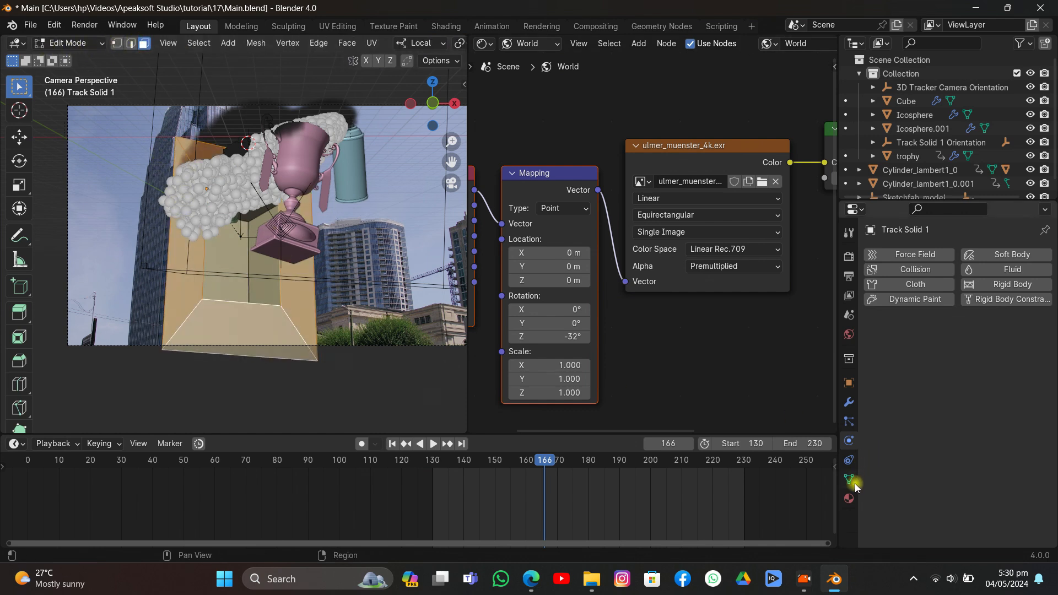
# Step: Add two material slots to Track Solid 1 and create a new material in the first slot
pyautogui.click(848, 498)
pyautogui.click(1040, 257)
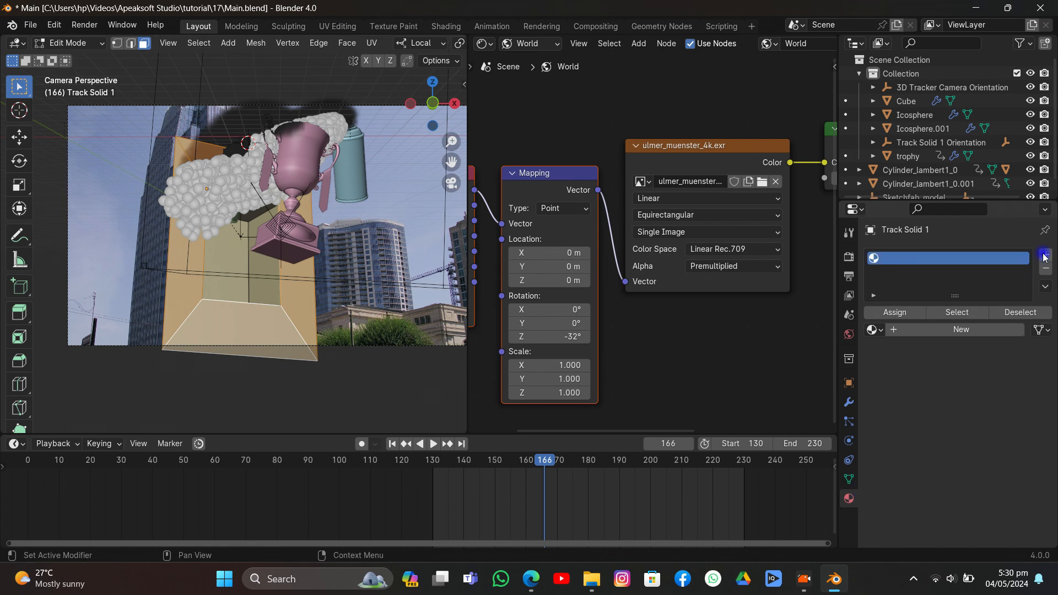
pyautogui.click(1039, 257)
pyautogui.click(939, 259)
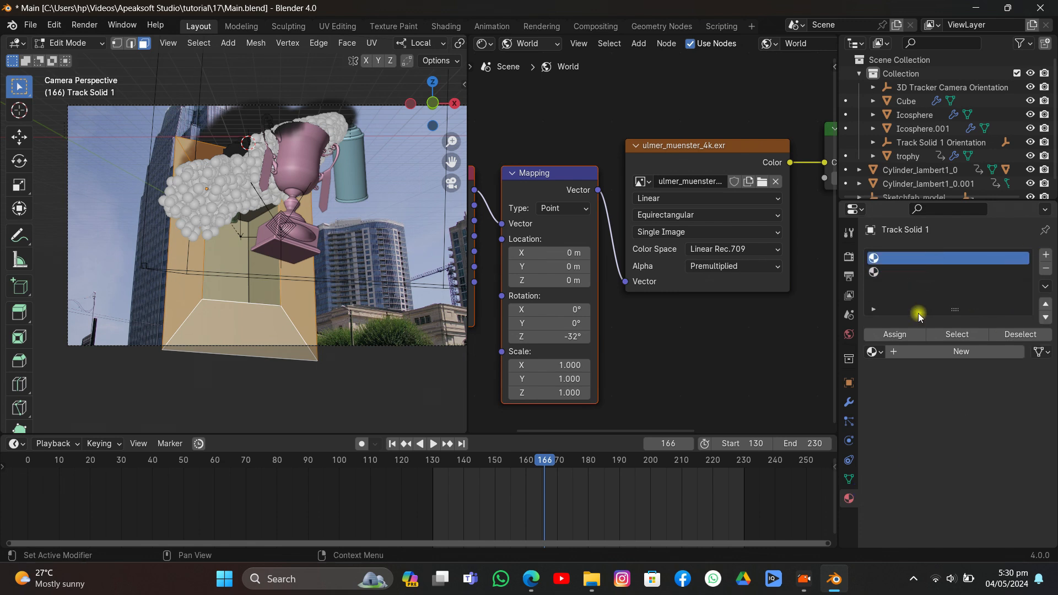
pyautogui.click(920, 351)
# Step: Assign the second material slot to the selected front faces and give it a new material with a Holdout surface
pyautogui.click(897, 274)
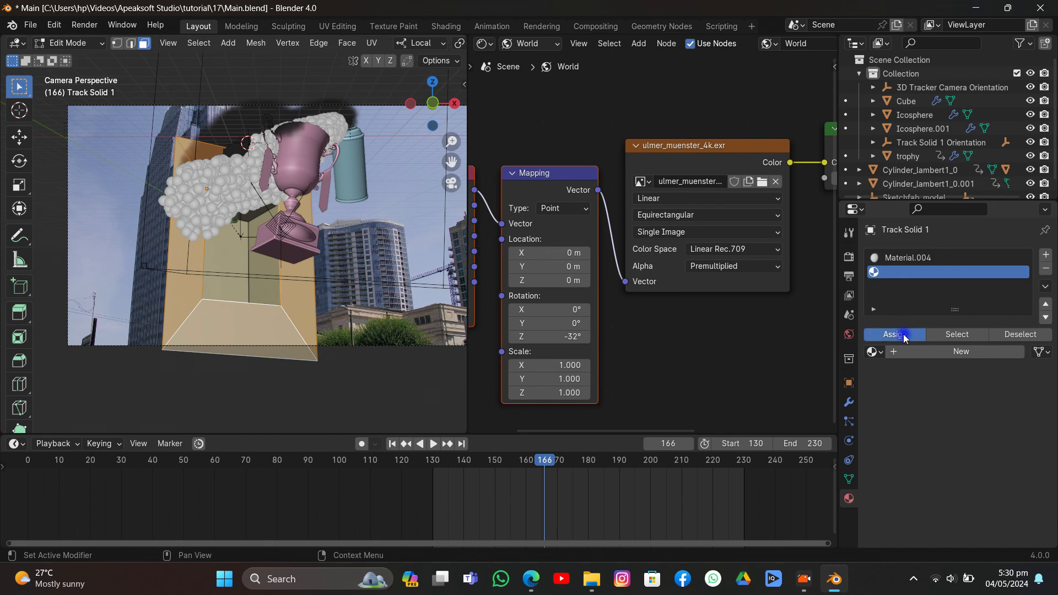
pyautogui.click(917, 352)
pyautogui.click(986, 412)
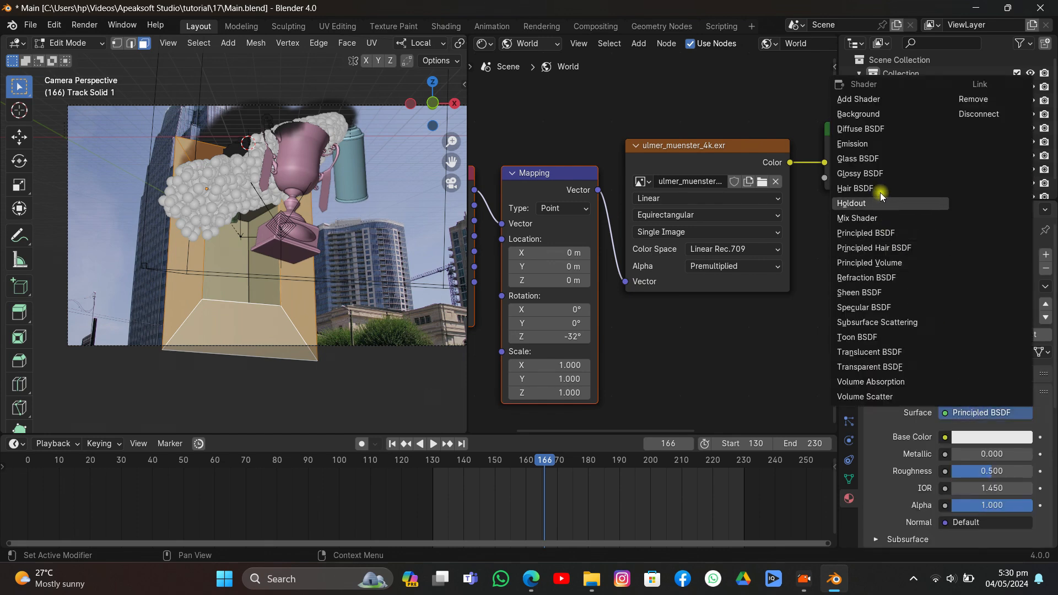
pyautogui.click(847, 208)
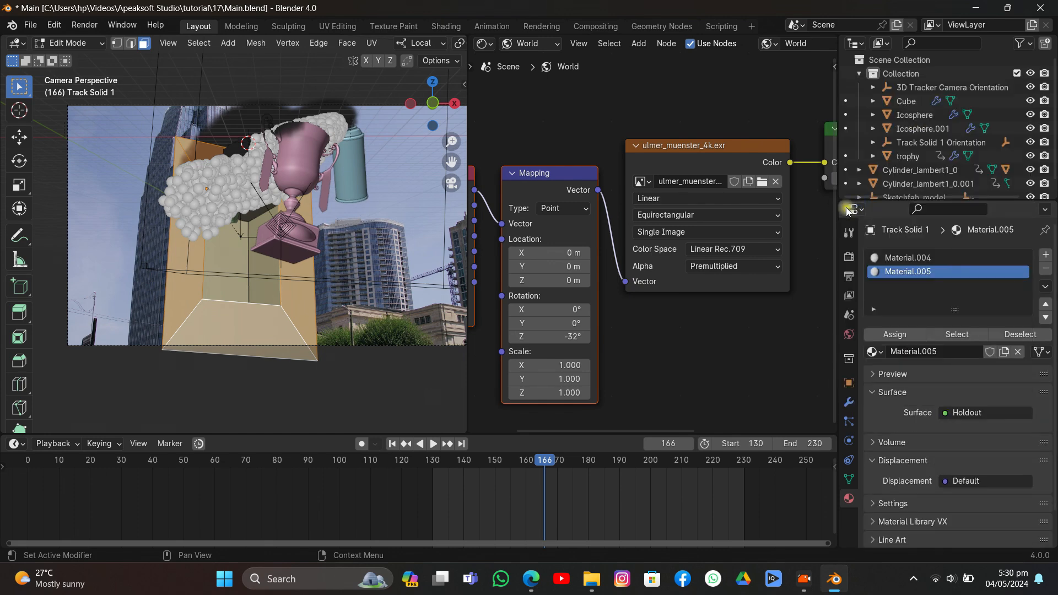
# Step: Return Track Solid 1 to Object Mode, save the file, and check the camera view in rendered shading
pyautogui.press('Tab')
pyautogui.hotkey('ctrl', 's')
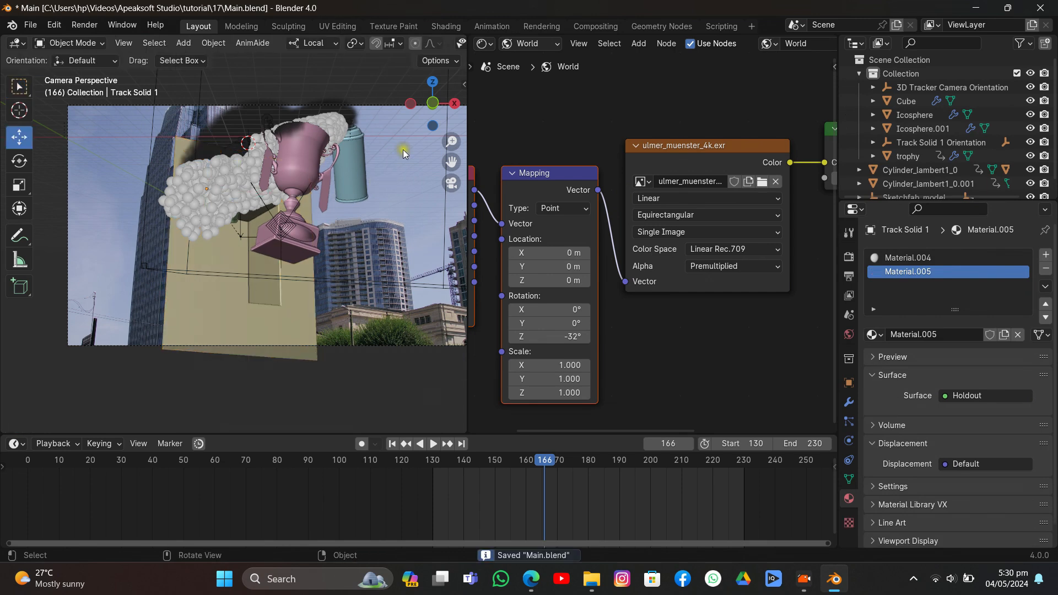
pyautogui.scroll(-5, 385, 43)
pyautogui.click(441, 43)
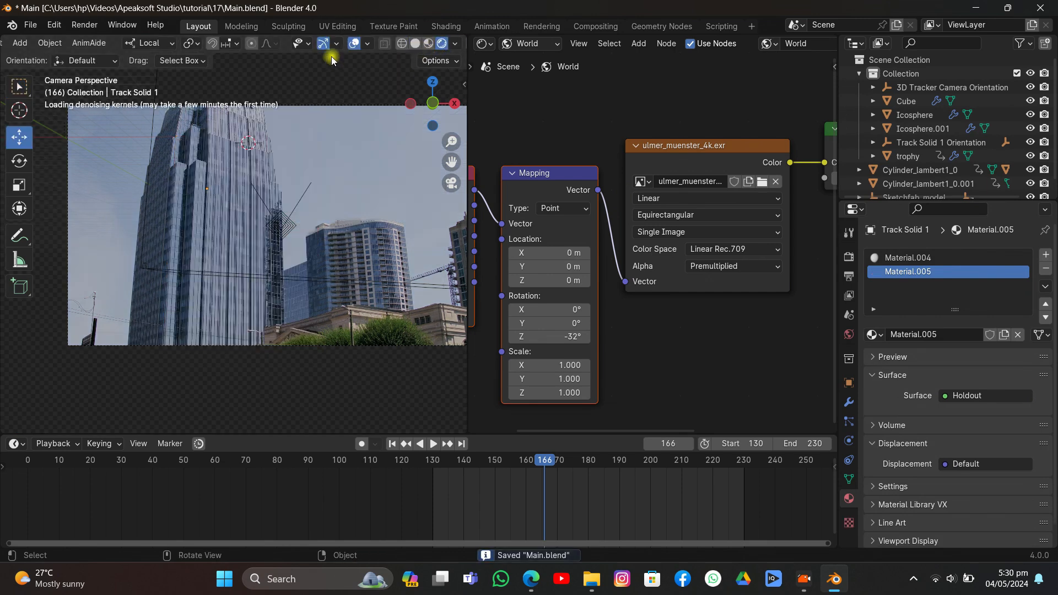
pyautogui.scroll(1, 351, 163)
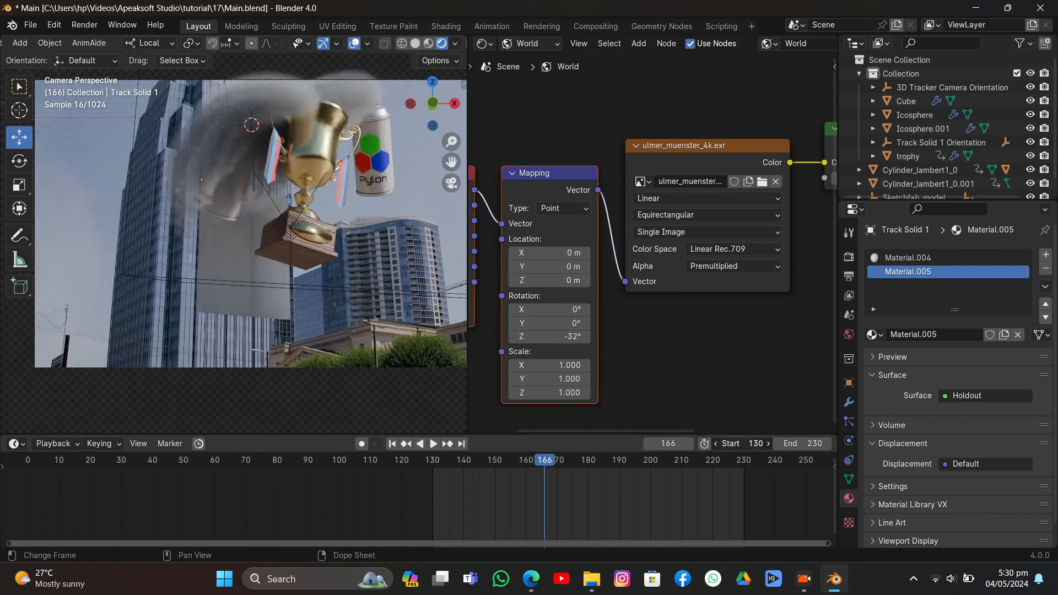
# Step: Set the scene's start frame to 1 and scrub the animation back to frame 18
pyautogui.write('1')
pyautogui.press('Return')
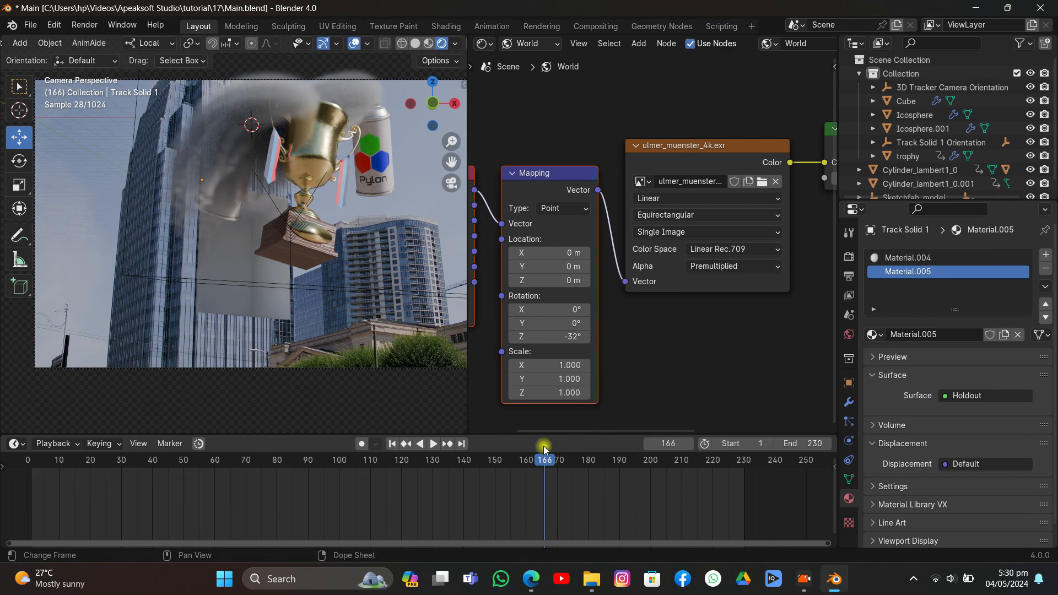
pyautogui.click(199, 462)
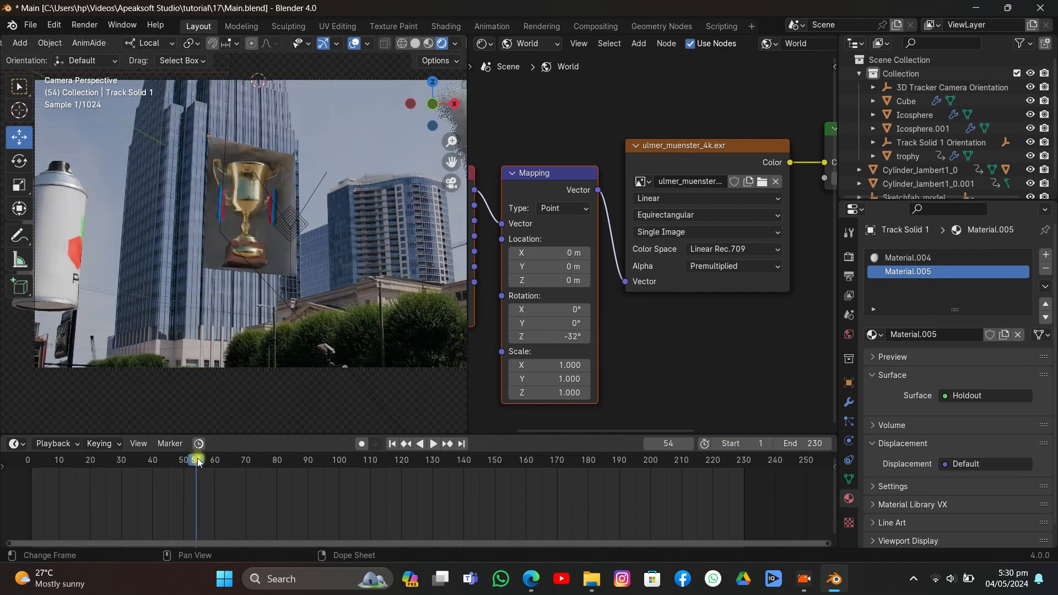
pyautogui.moveTo(167, 464); pyautogui.dragTo(84, 461)
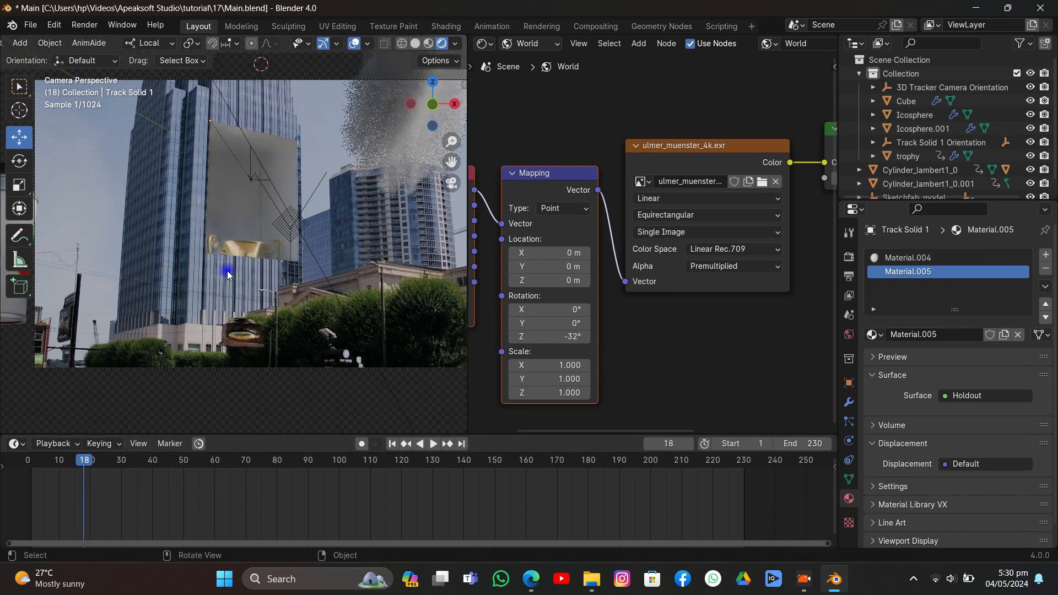
# Step: Move the bottom front edge of the Track Solid 1 wall down along Z, past the lower border of the camera frame
pyautogui.click(257, 283)
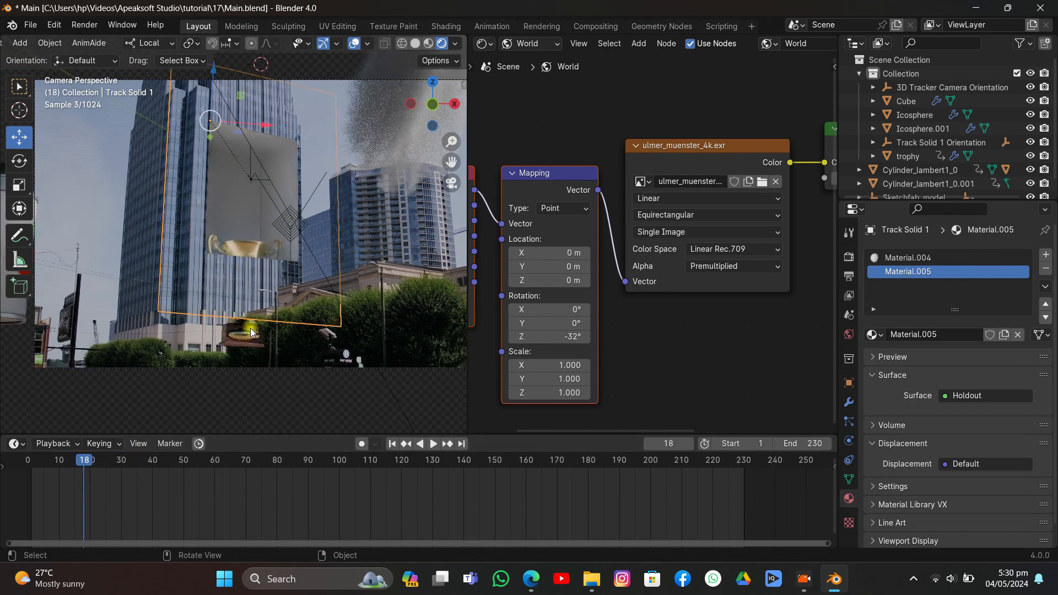
pyautogui.press('Tab')
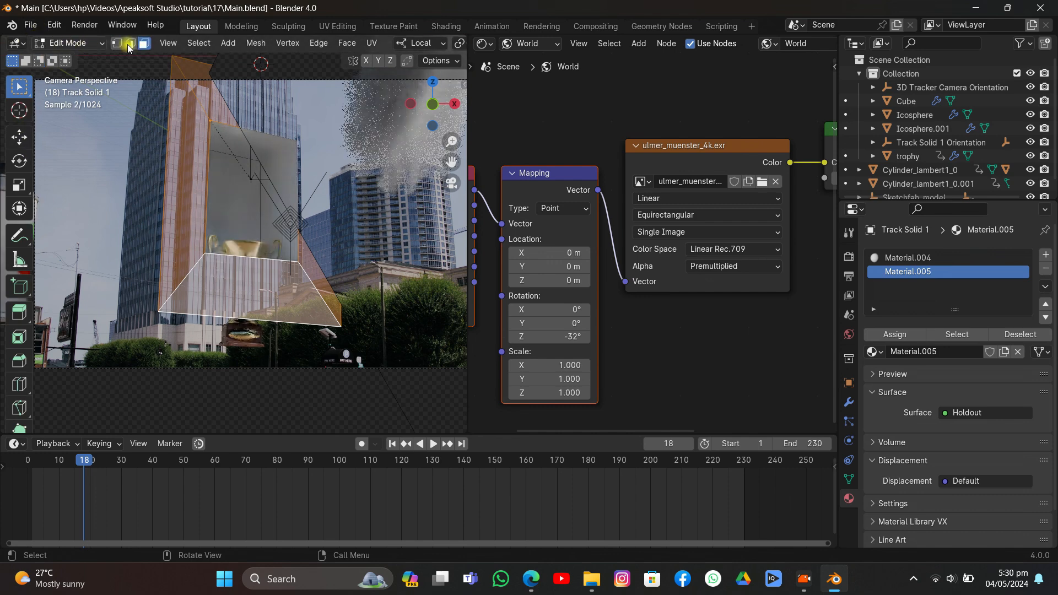
pyautogui.click(130, 44)
pyautogui.click(230, 319)
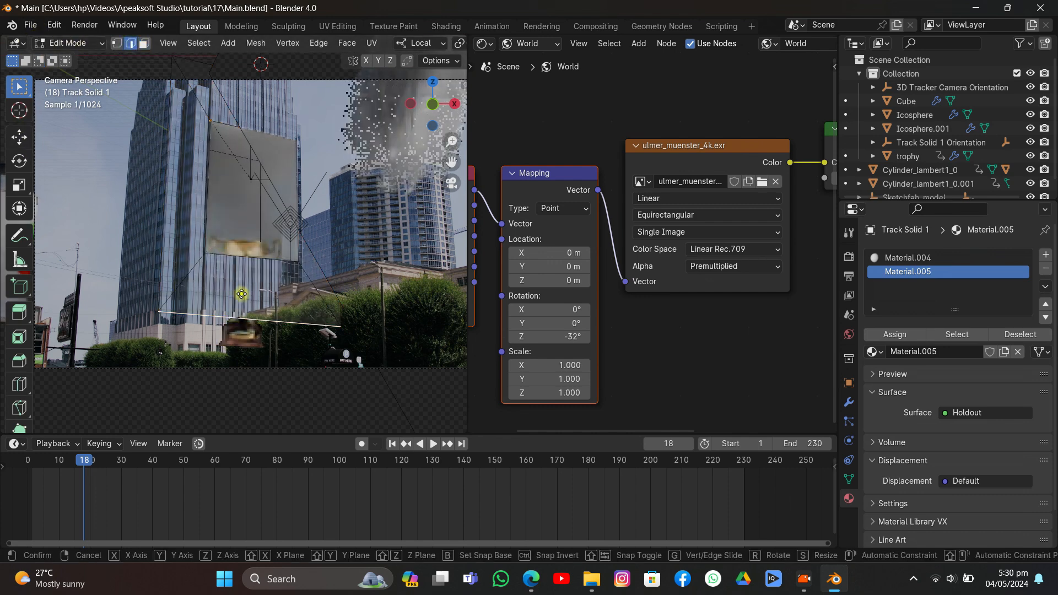
pyautogui.press('g')
pyautogui.press('z')
pyautogui.click(239, 345)
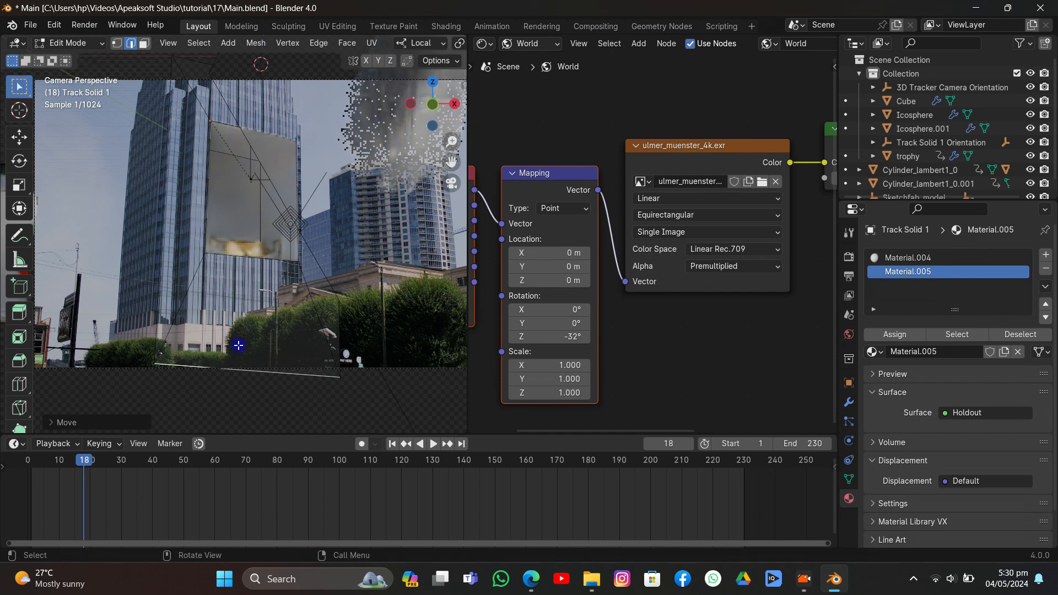
pyautogui.press('Tab')
# Step: At frame 0, lower the wall's bottom edge further along Z until it covers the trophy below the camera frame
pyautogui.moveTo(80, 464); pyautogui.dragTo(28, 465)
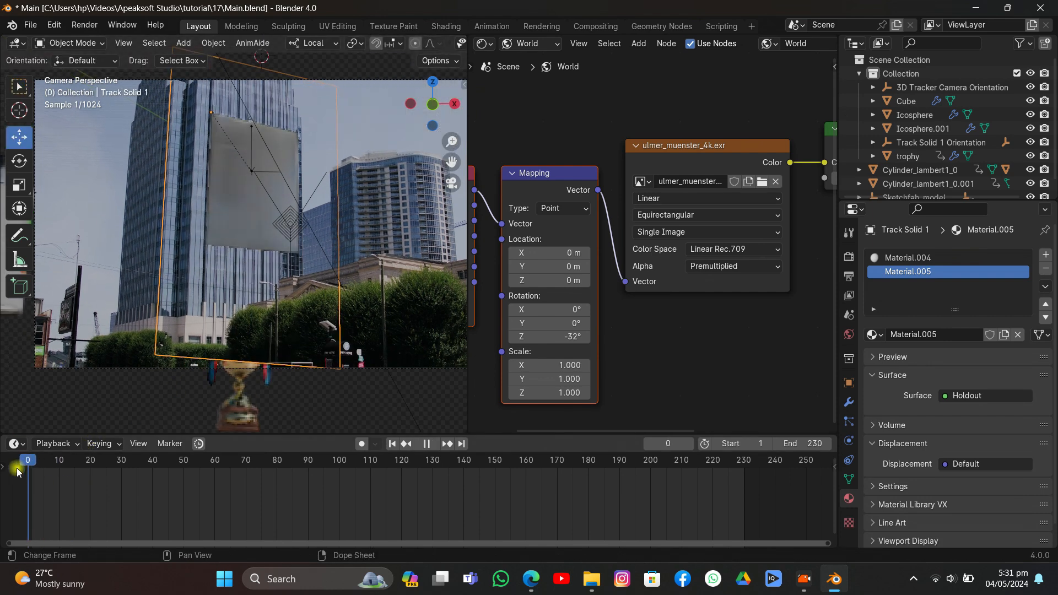
pyautogui.press('Tab')
pyautogui.press('g')
pyautogui.press('z')
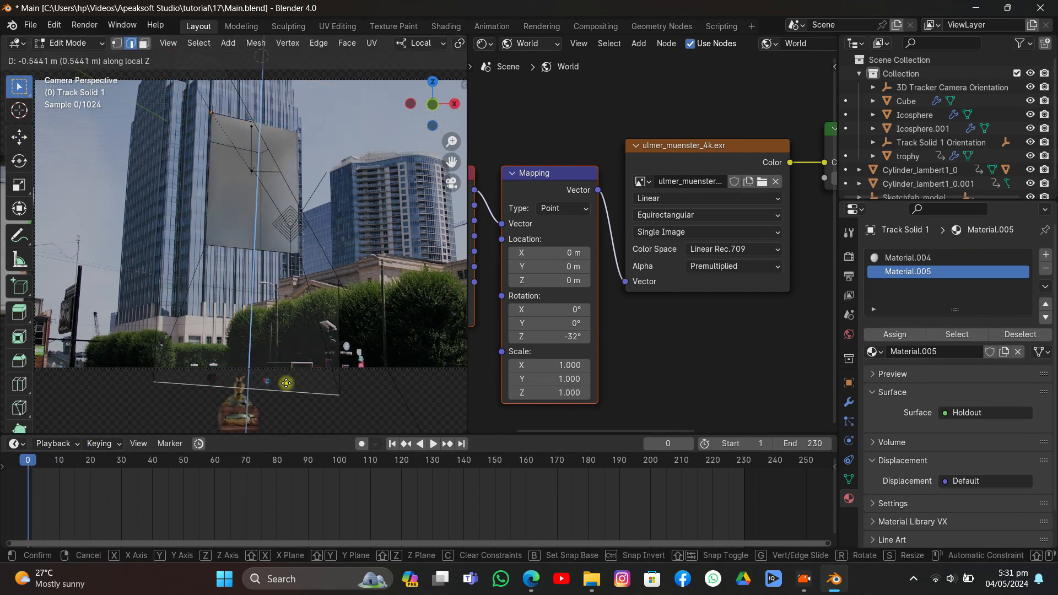
pyautogui.click(281, 401)
pyautogui.press('Tab')
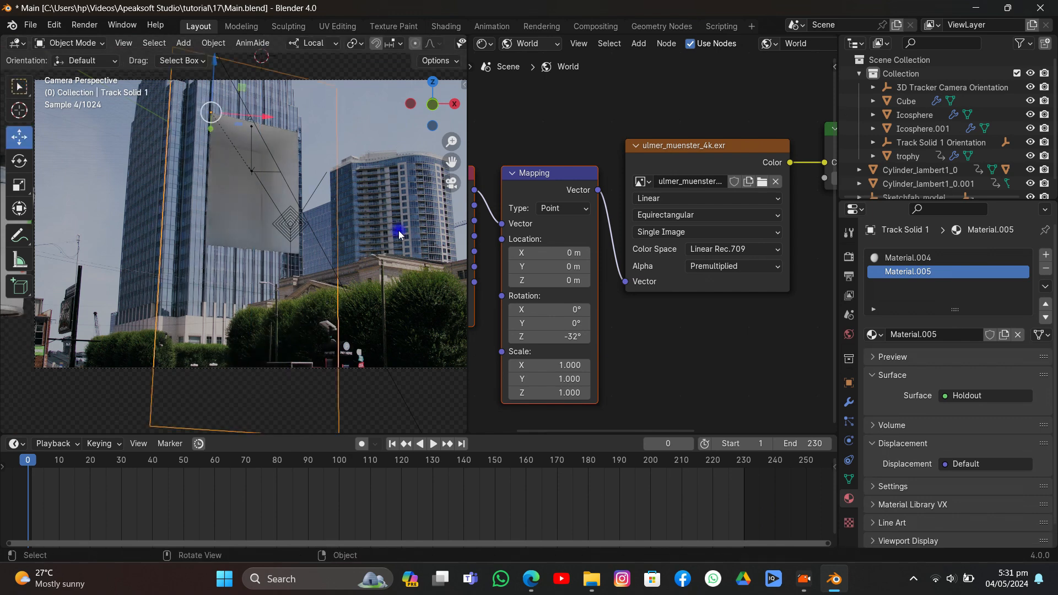
# Step: Play the animation from frame 0 to frame 48 to check the extended holdout mask, and save the file
pyautogui.press('space')
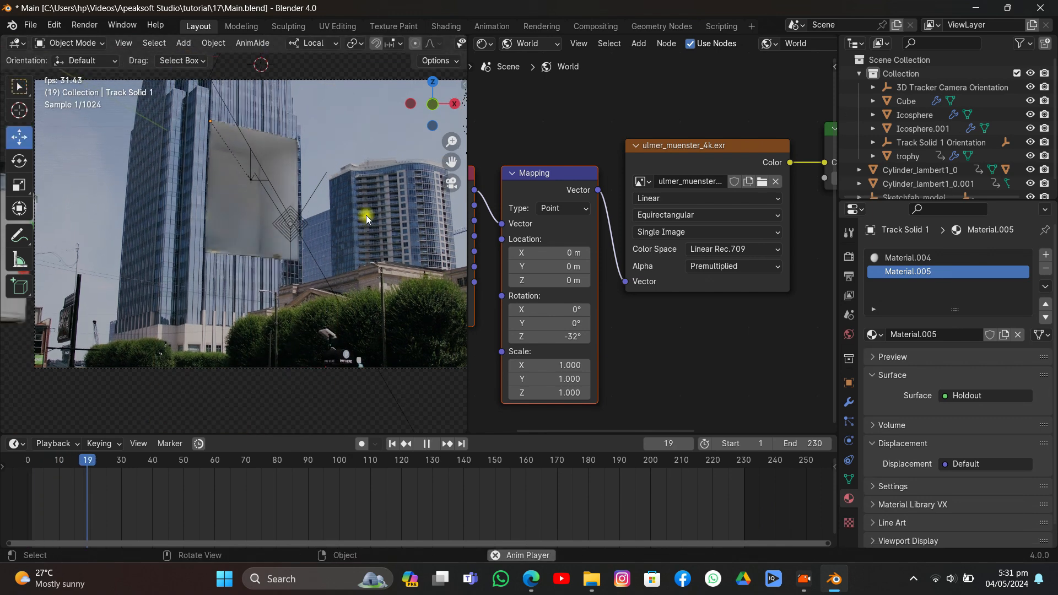
pyautogui.press('space')
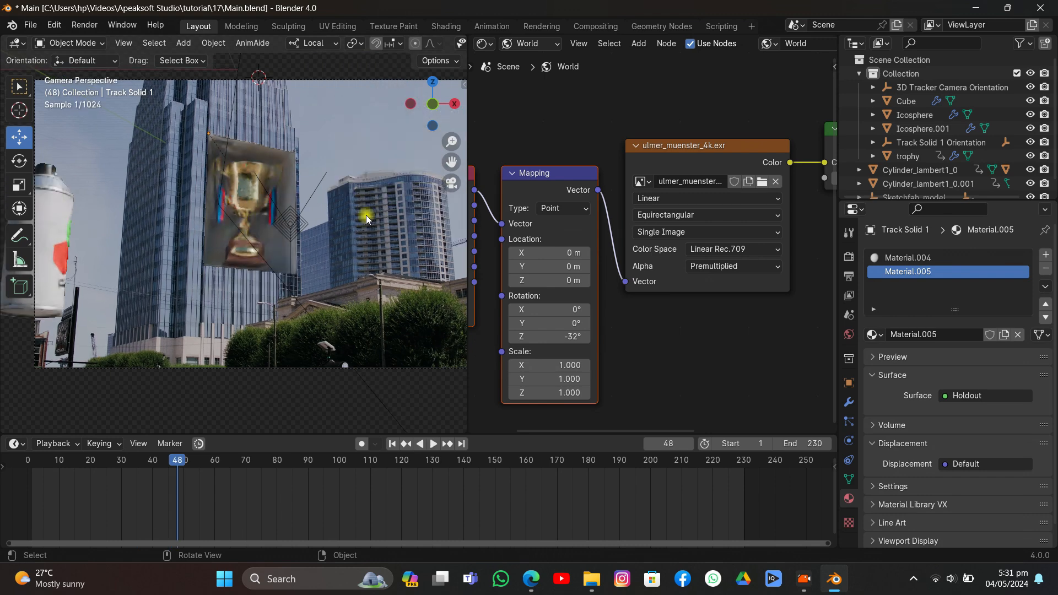
pyautogui.hotkey('ctrl', 's')
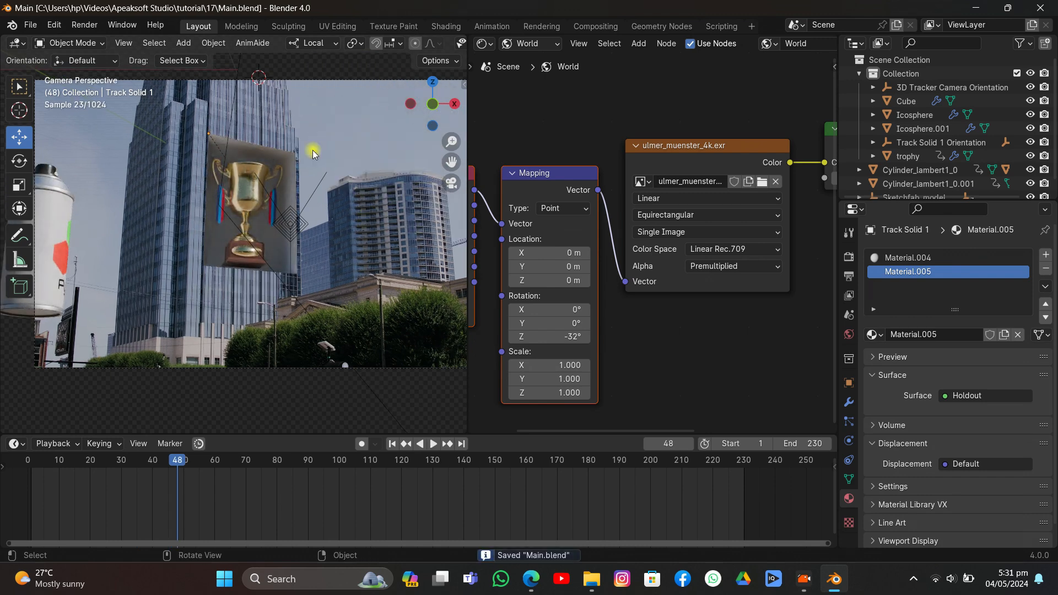
# Step: Set Material.004's base color on Track Solid 1 to orange-yellow, with hue 0.099 and saturation 0.998
pyautogui.click(312, 149)
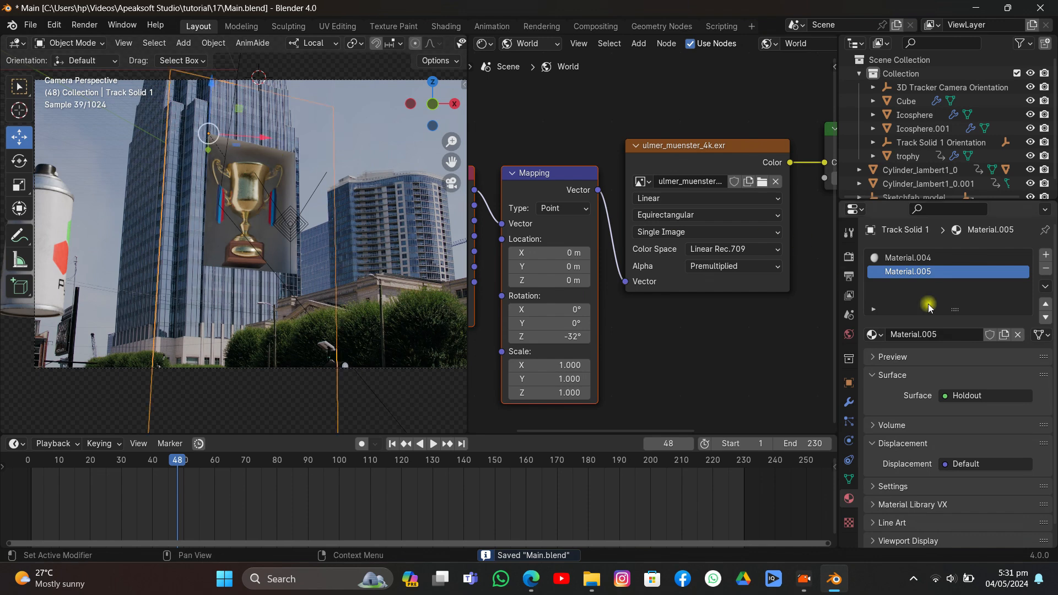
pyautogui.click(925, 259)
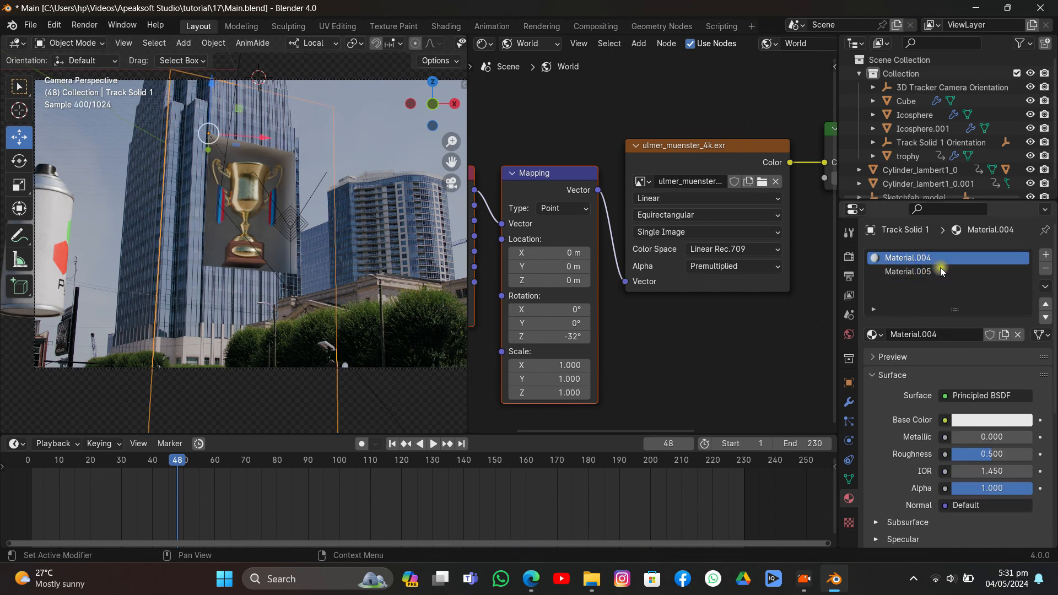
pyautogui.click(1007, 426)
pyautogui.click(907, 304)
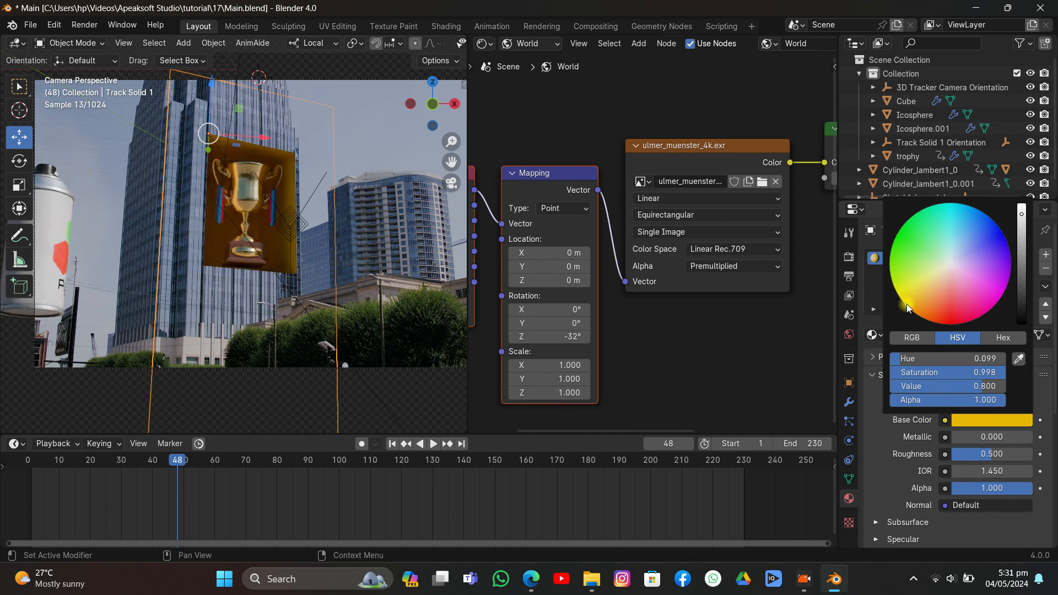
# Step: Raise the world Background strength to 4.1 and check the lighting at frames 95 and 140
pyautogui.moveTo(654, 134); pyautogui.dragTo(493, 124, button='middle')
pyautogui.moveTo(721, 169)
pyautogui.mouseDown()
pyautogui.moveTo(826, 169)
pyautogui.moveTo(810, 169)
pyautogui.mouseUp()
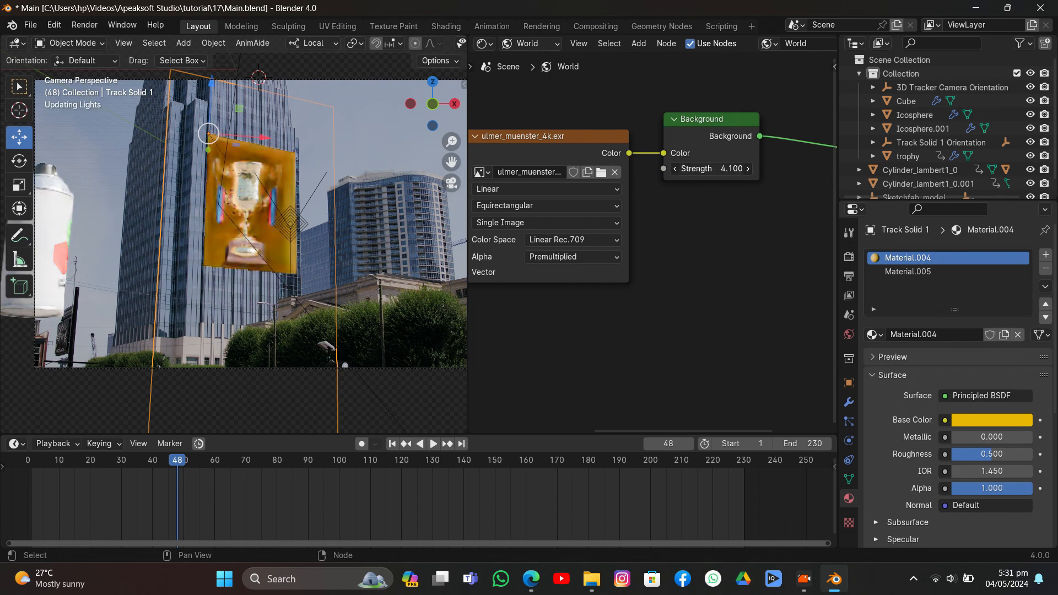
pyautogui.click(362, 135)
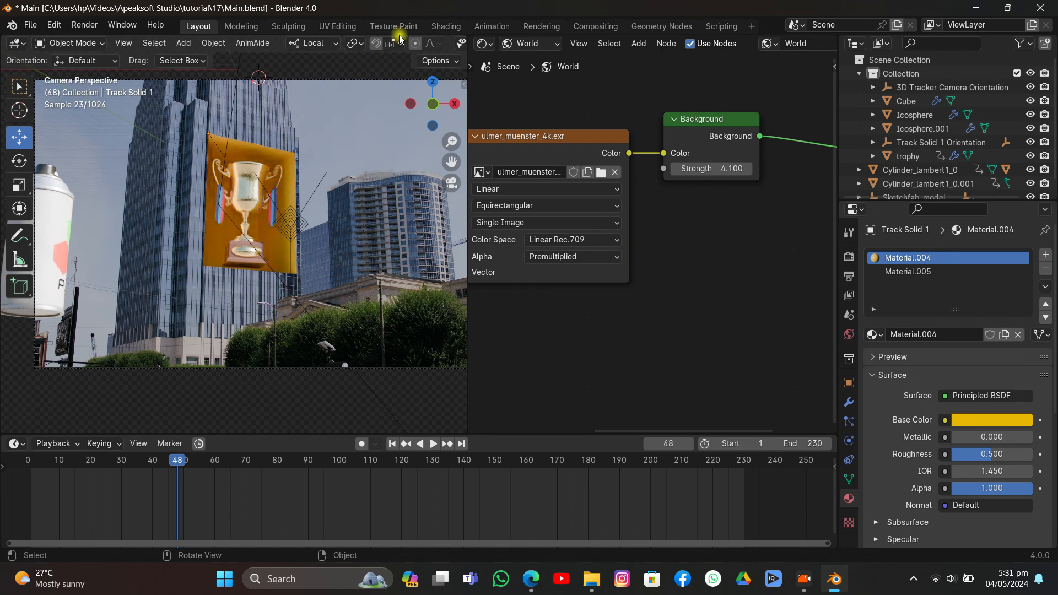
pyautogui.scroll(-4, 402, 41)
pyautogui.click(324, 464)
pyautogui.press('space')
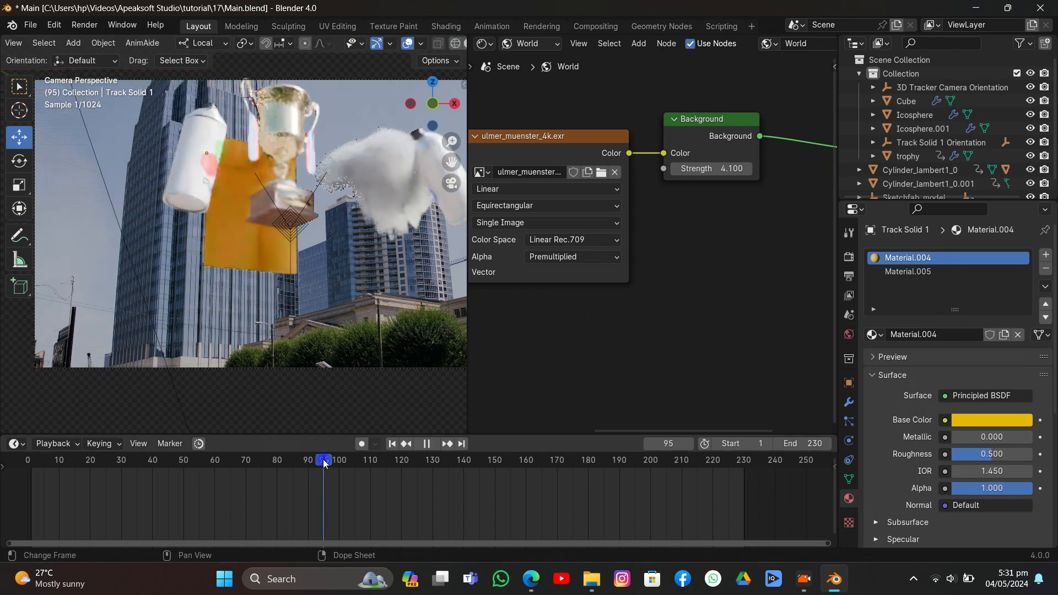
pyautogui.press('space')
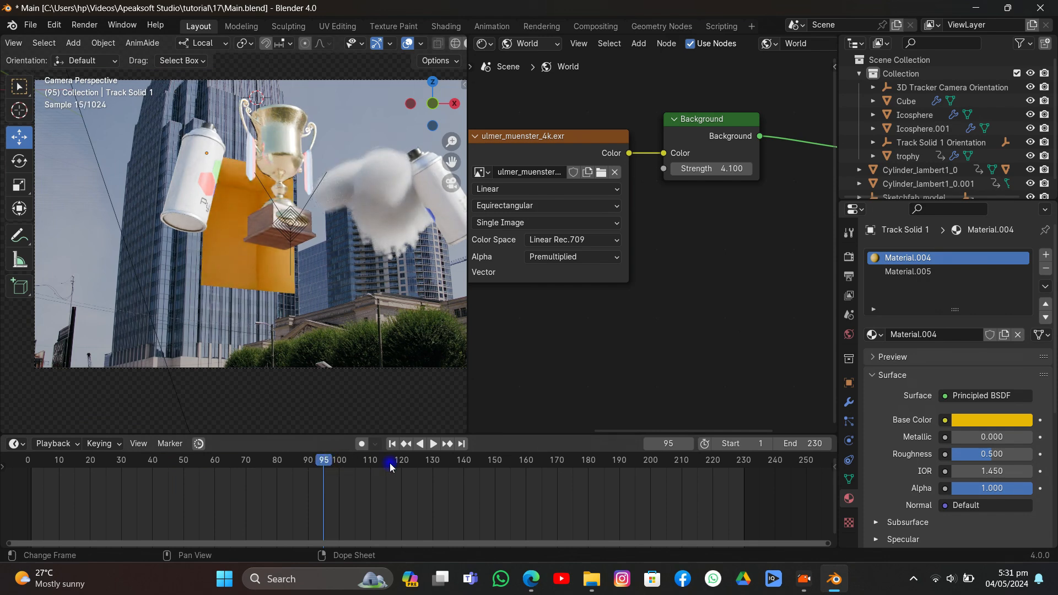
pyautogui.moveTo(390, 467); pyautogui.dragTo(464, 461)
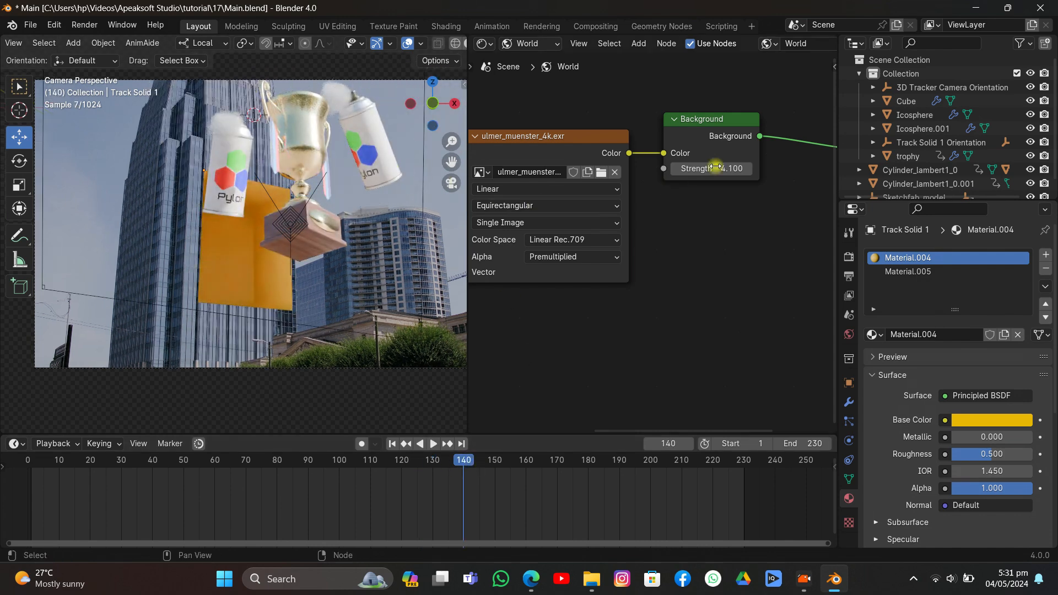
# Step: Set the world Background strength to 2 and save the file
pyautogui.moveTo(714, 167); pyautogui.dragTo(510, 82)
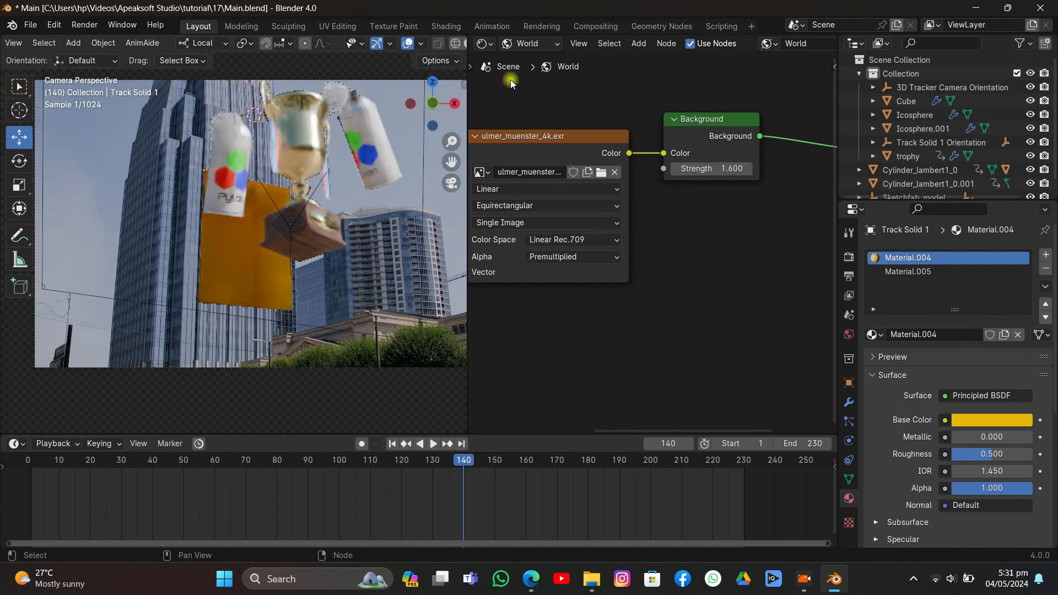
pyautogui.click(715, 166)
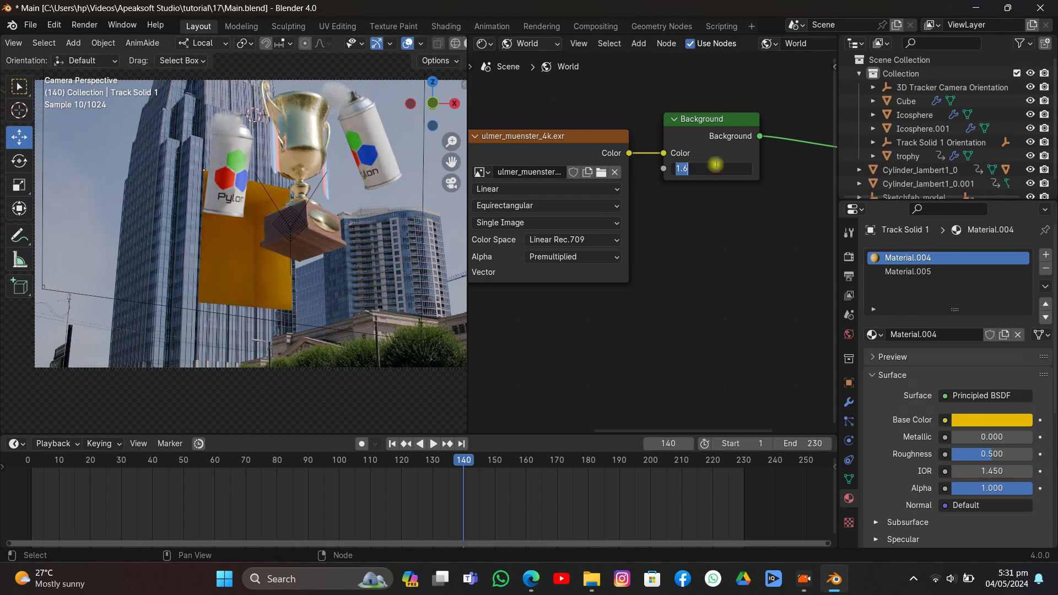
pyautogui.write('2')
pyautogui.press('Return')
pyautogui.hotkey('ctrl', 's')
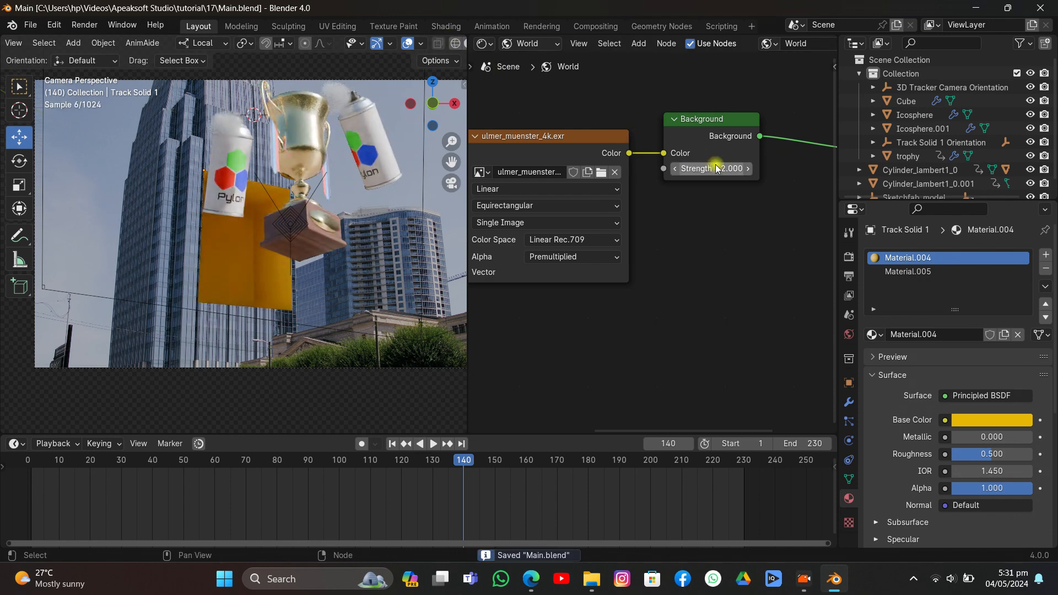
# Step: Check the rendered result at frames 161 and 221, and switch the viewport back to solid shading
pyautogui.click(528, 461)
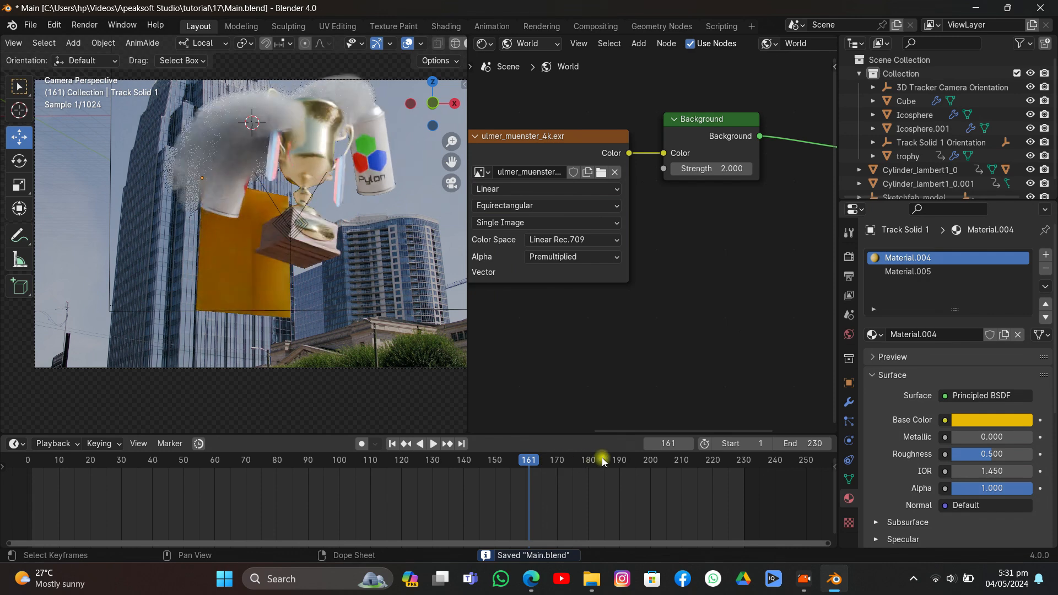
pyautogui.moveTo(603, 462); pyautogui.dragTo(715, 465)
pyautogui.scroll(-3, 437, 39)
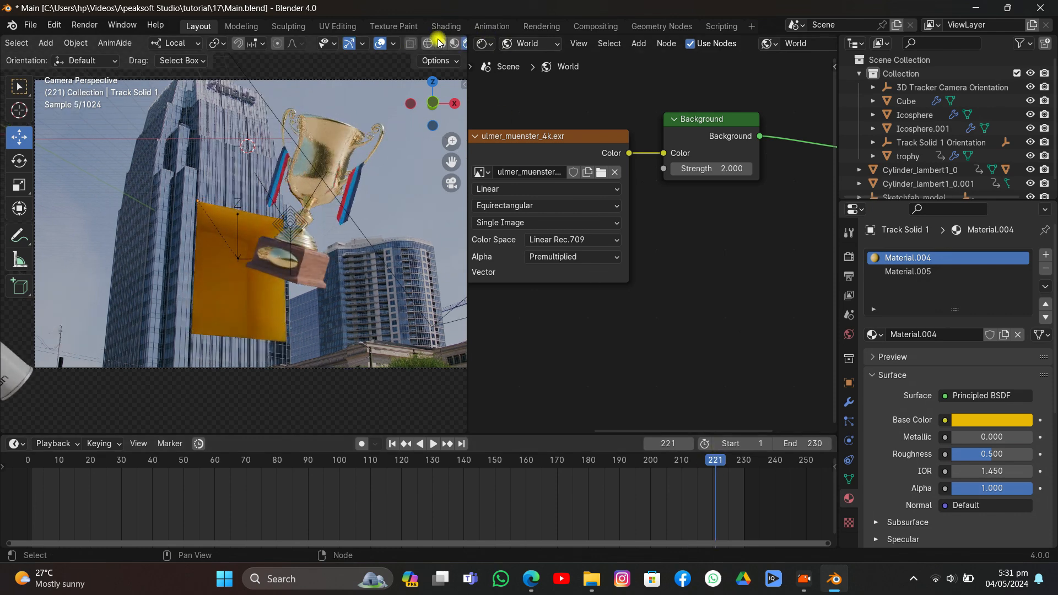
pyautogui.click(414, 43)
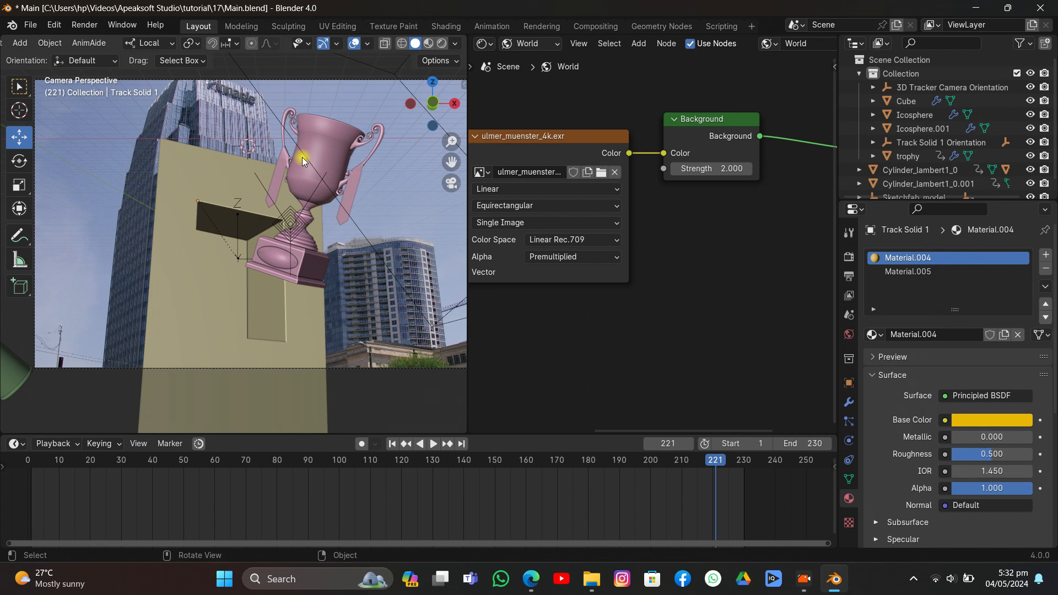
# Step: Switch to YouTube and open the list of uploaded videos on the signed-in account's own channel
pyautogui.click(560, 588)
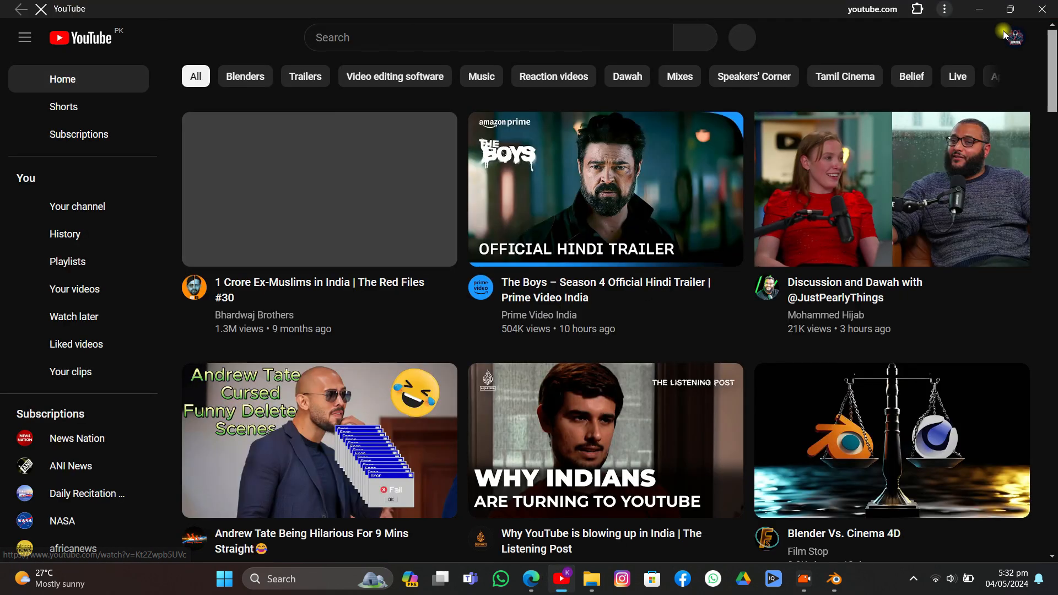
pyautogui.click(1014, 36)
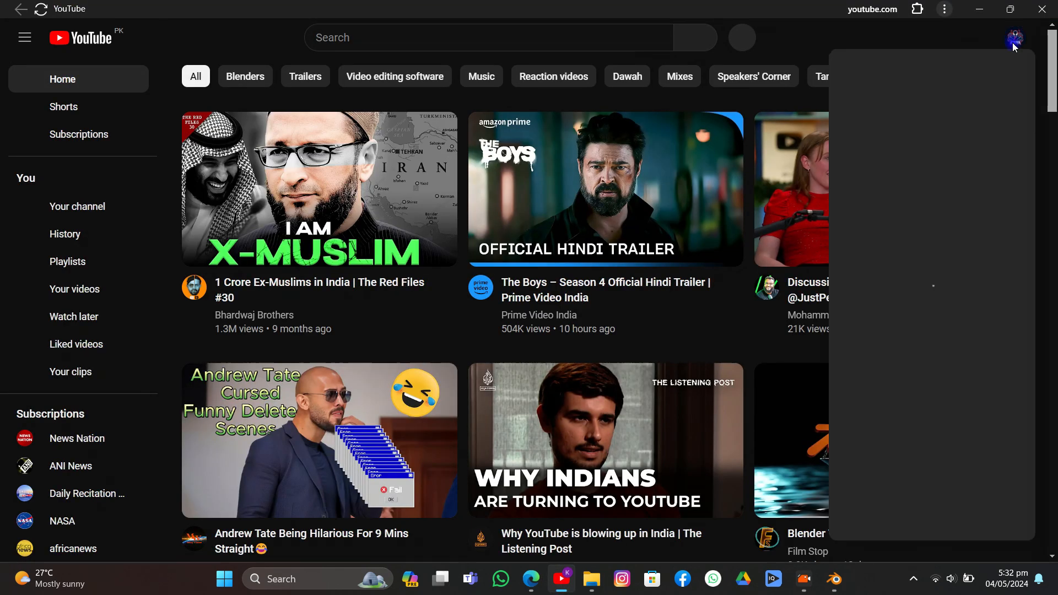
pyautogui.click(863, 80)
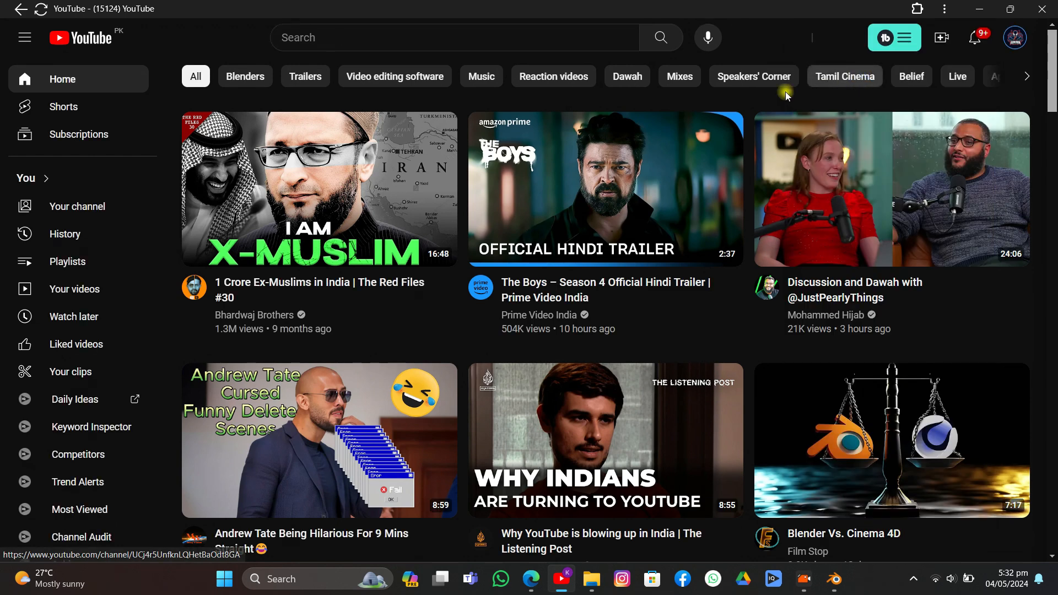
pyautogui.scroll(-4, 649, 183)
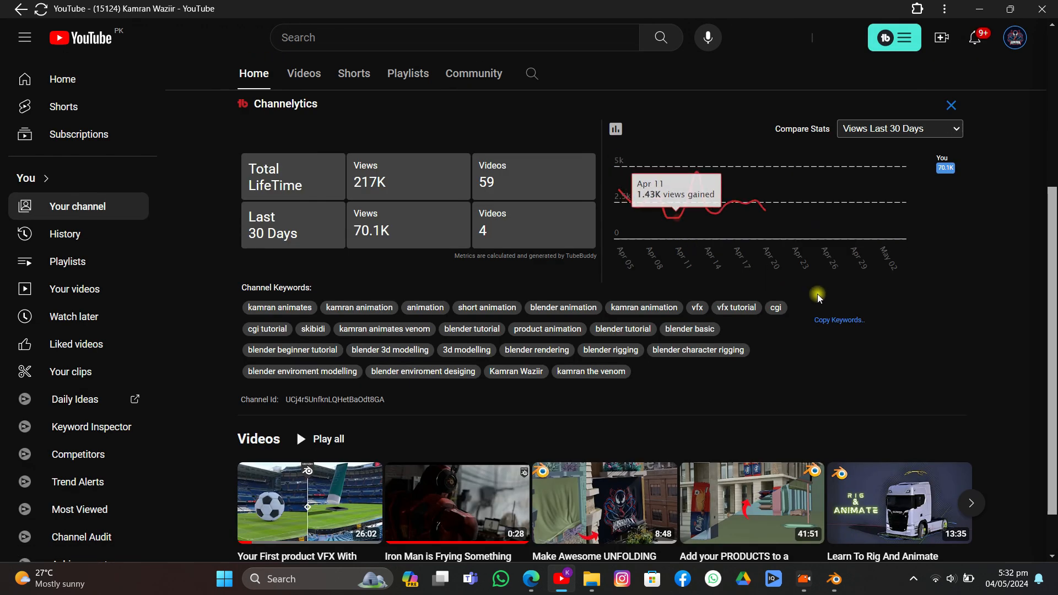
pyautogui.click(314, 75)
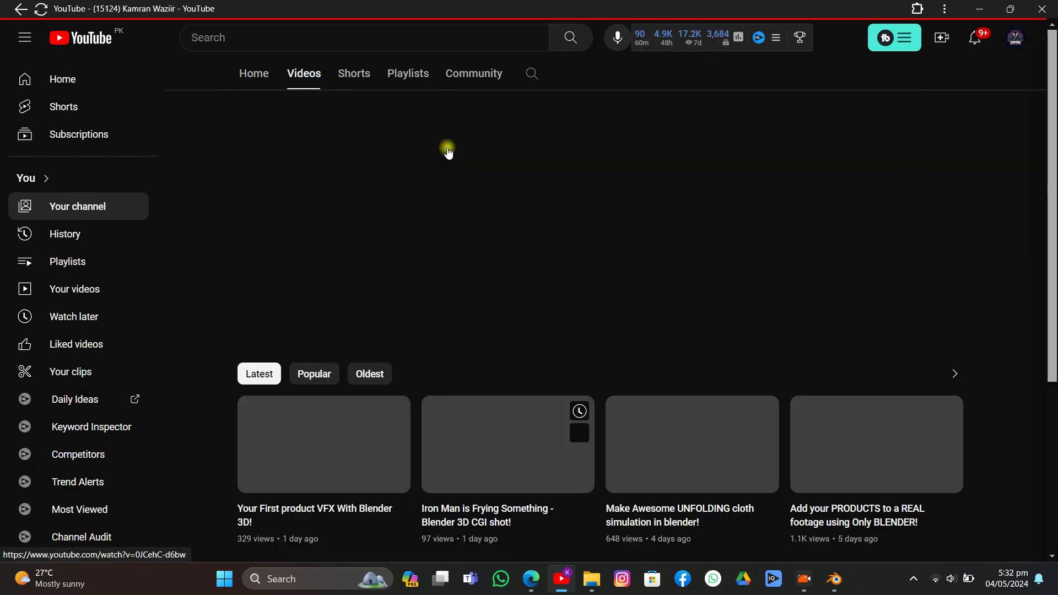
# Step: Look through the channel's uploaded videos for the grass growing animation tutorial
pyautogui.scroll(-3, 447, 147)
pyautogui.scroll(-3, 448, 152)
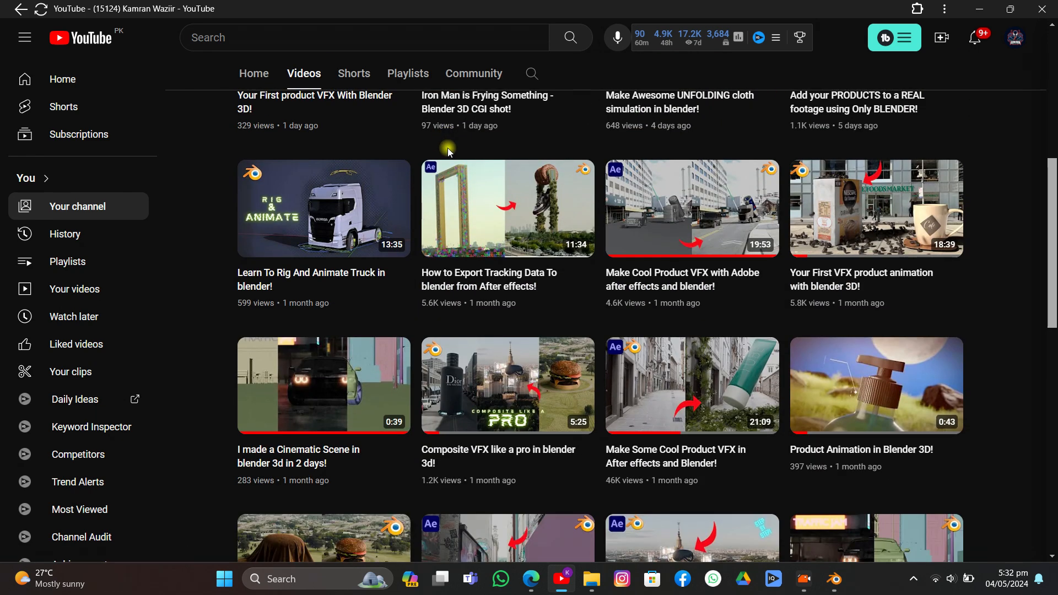
pyautogui.scroll(-1, 571, 236)
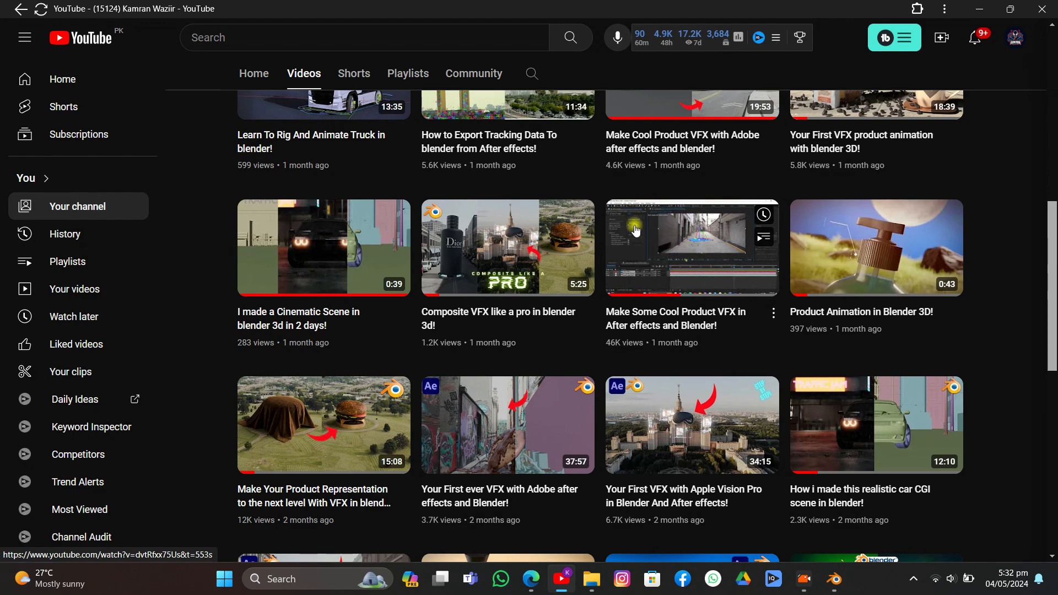
pyautogui.scroll(1, 679, 311)
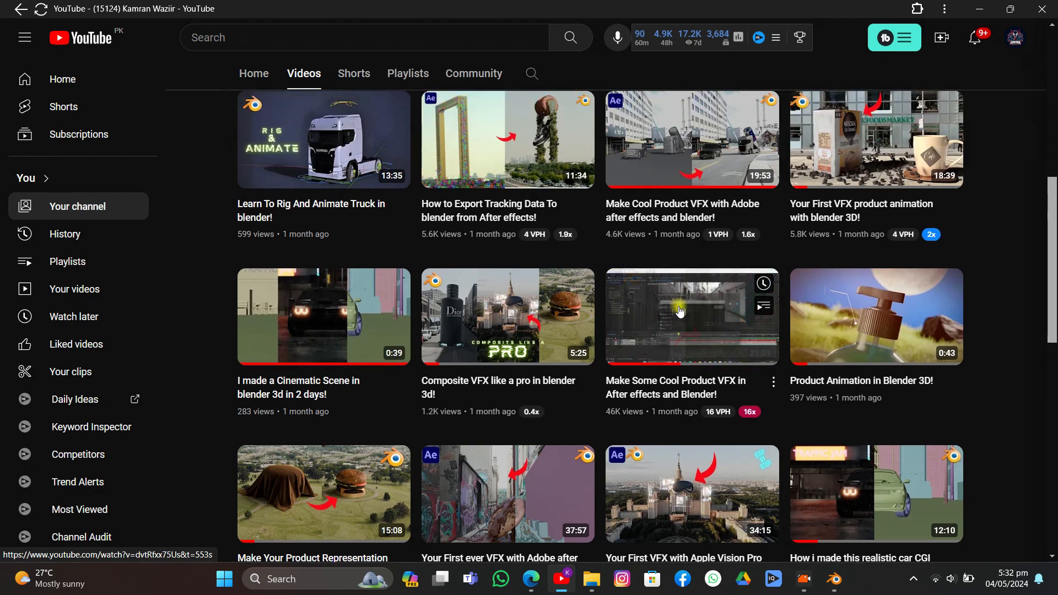
pyautogui.scroll(2, 1053, 278)
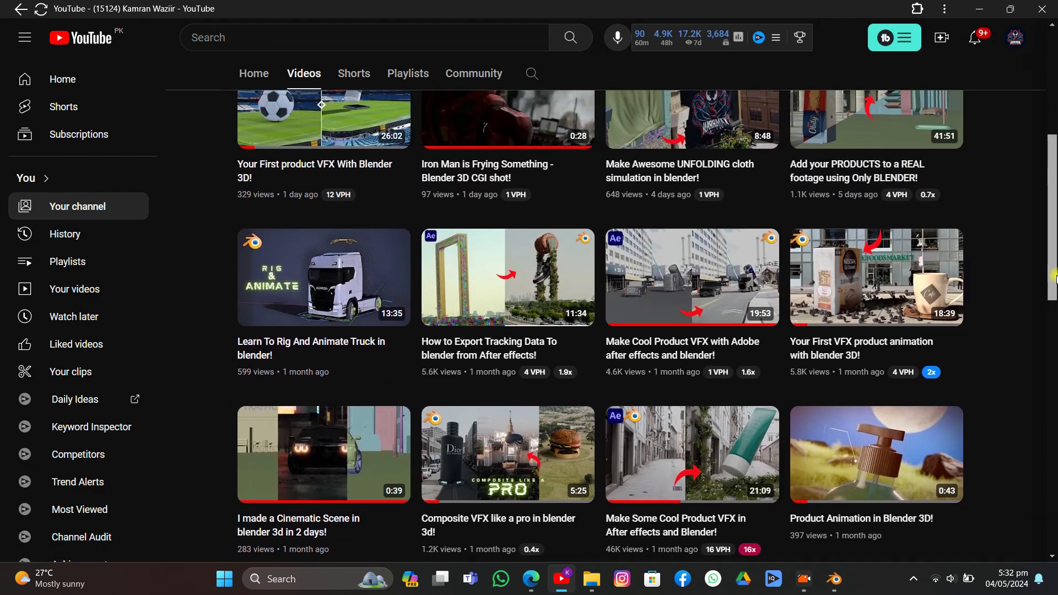
pyautogui.scroll(-12, 1053, 278)
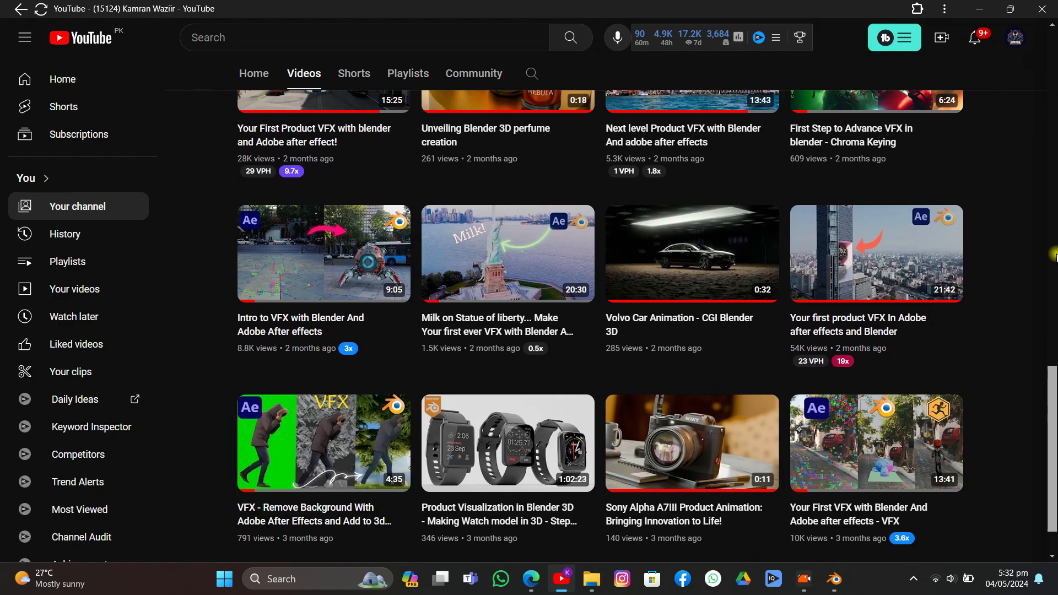
pyautogui.scroll(-2, 1054, 255)
pyautogui.scroll(-3, 917, 275)
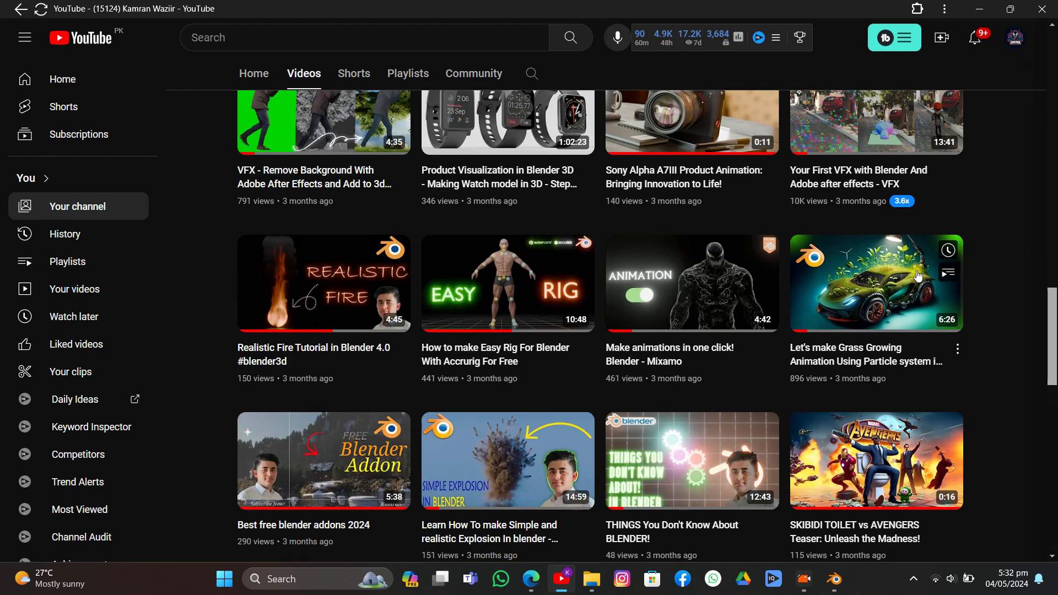
# Step: View the video "Let's make Grass Growing Animation Using Particle system in blender!" with its title and description, and return to the channel's videos
pyautogui.moveTo(879, 289)
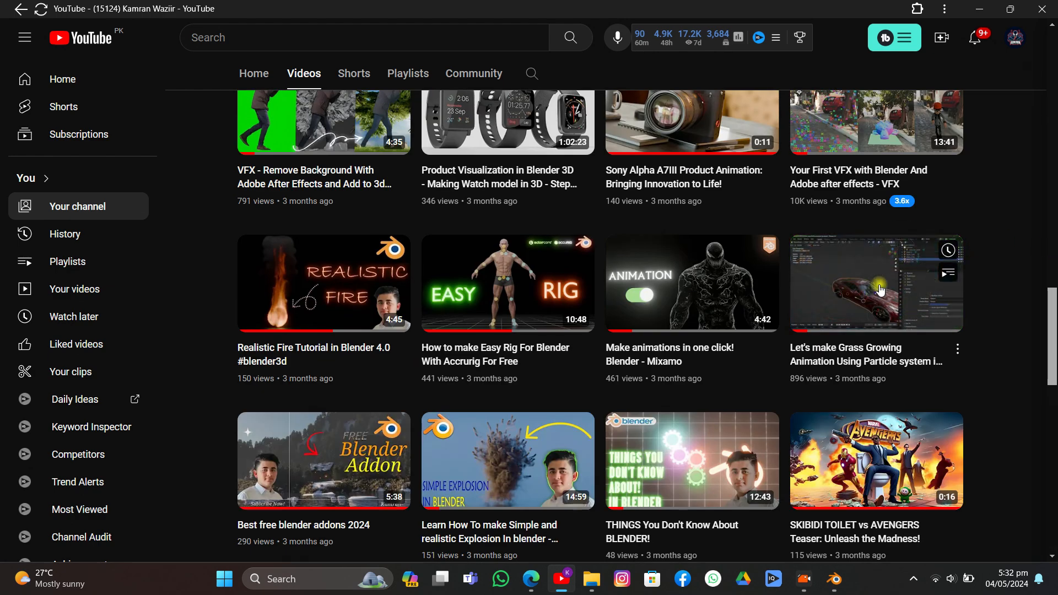
pyautogui.click(889, 330)
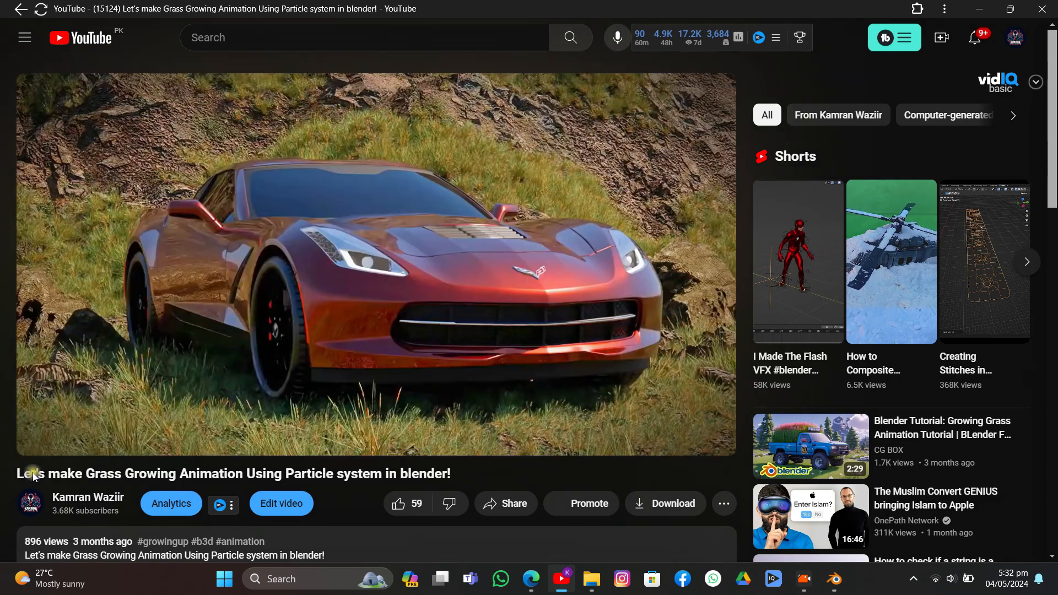
pyautogui.moveTo(17, 474); pyautogui.dragTo(439, 472)
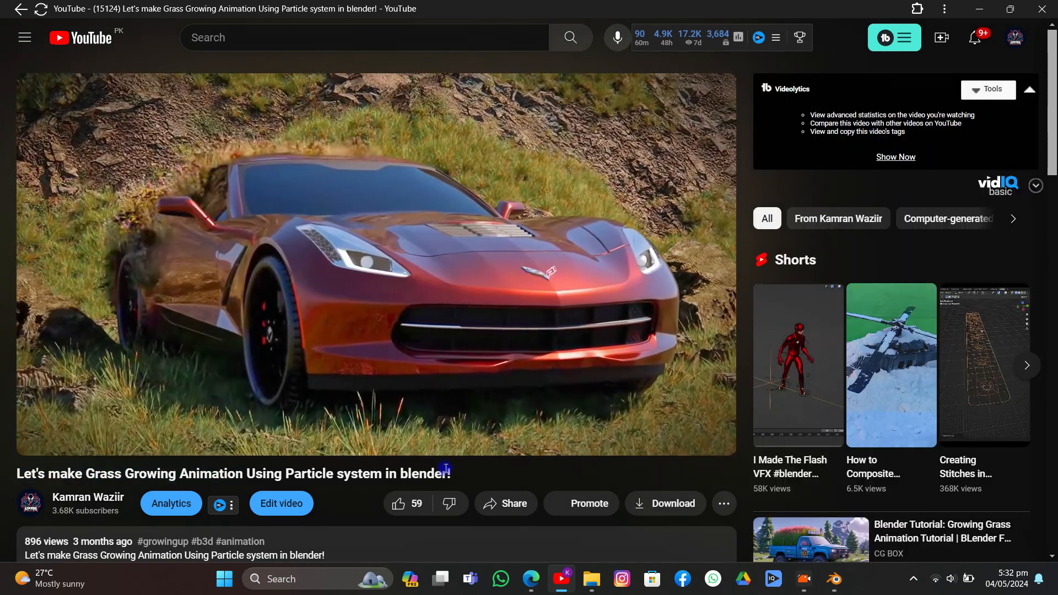
pyautogui.click(440, 472)
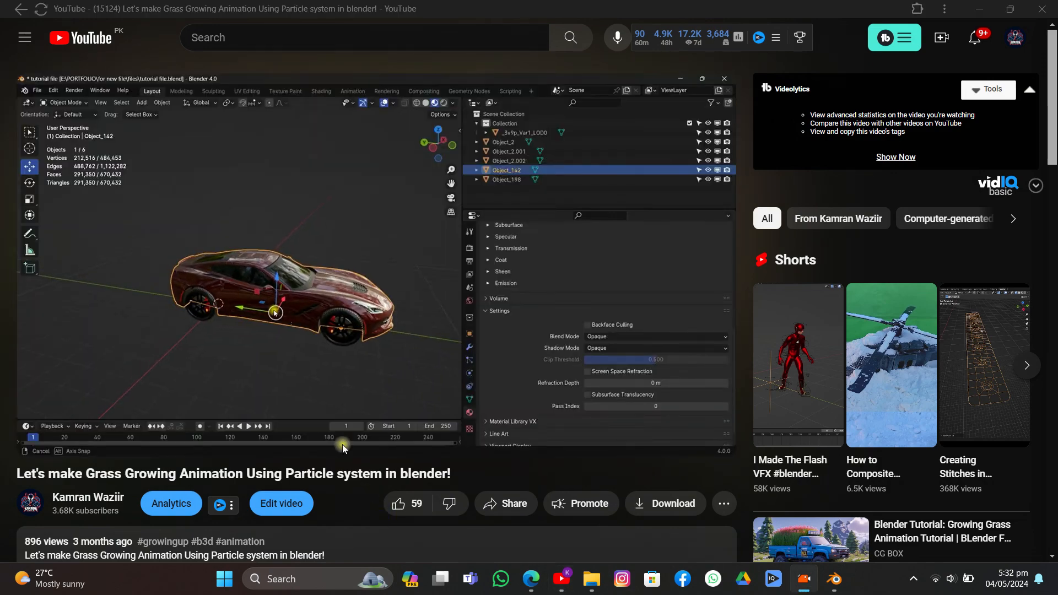
pyautogui.scroll(-3, 292, 414)
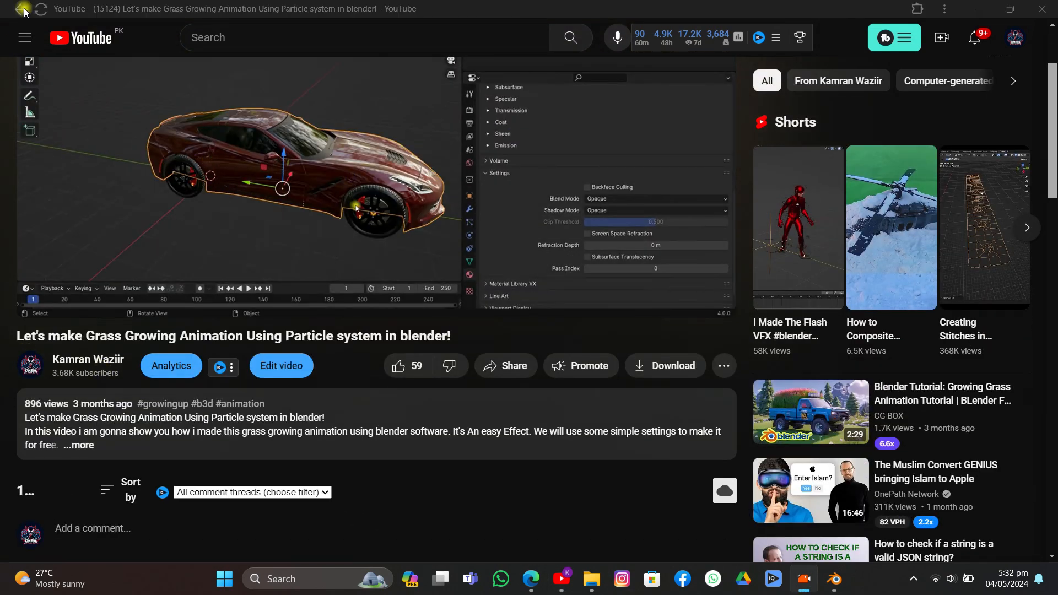
pyautogui.click(89, 361)
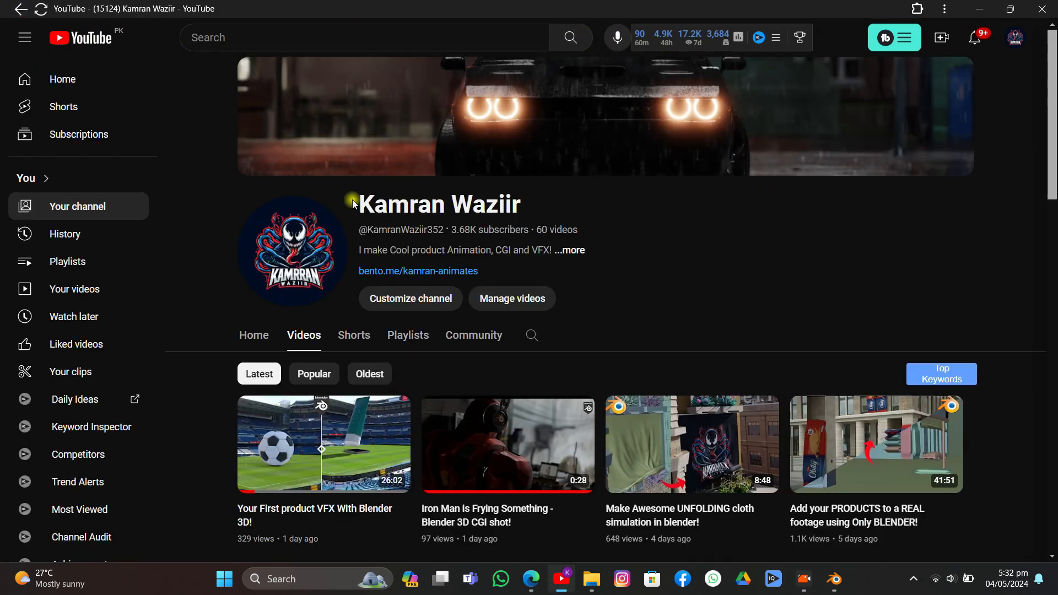